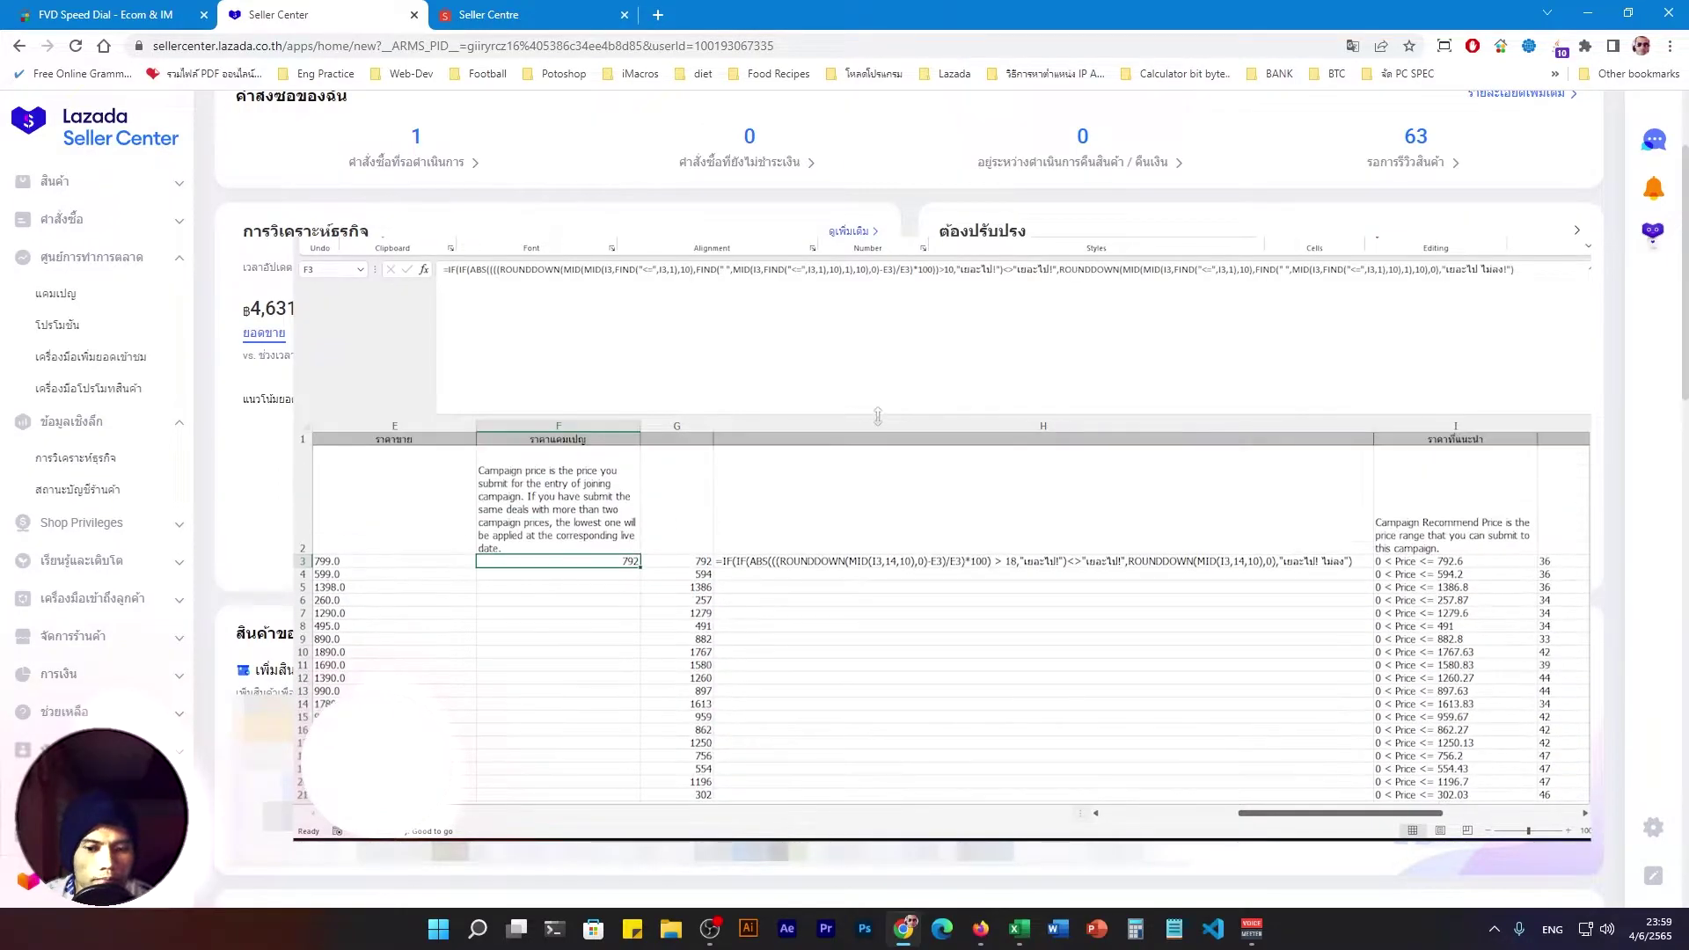
Fill F3's campaign-price formula down column F to every product row and scroll to check.
{"action": "double_click", "coordinate": [639, 431]}
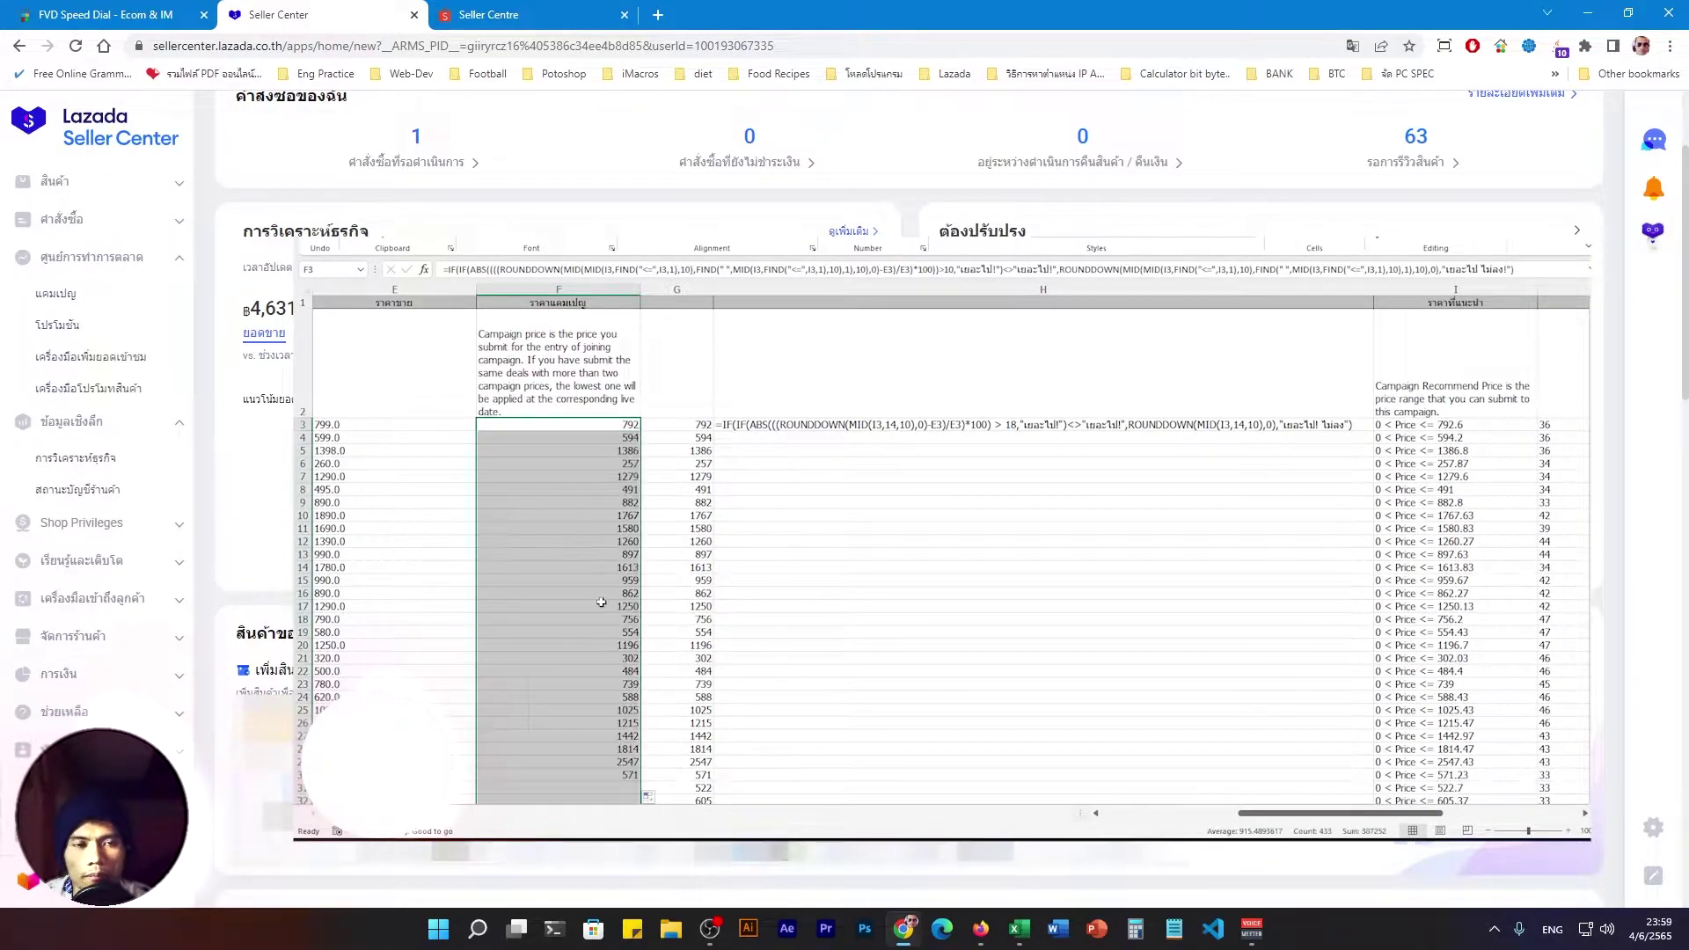
{"action": "scroll", "coordinate": [592, 563], "scroll_direction": "down", "scroll_amount": 20}
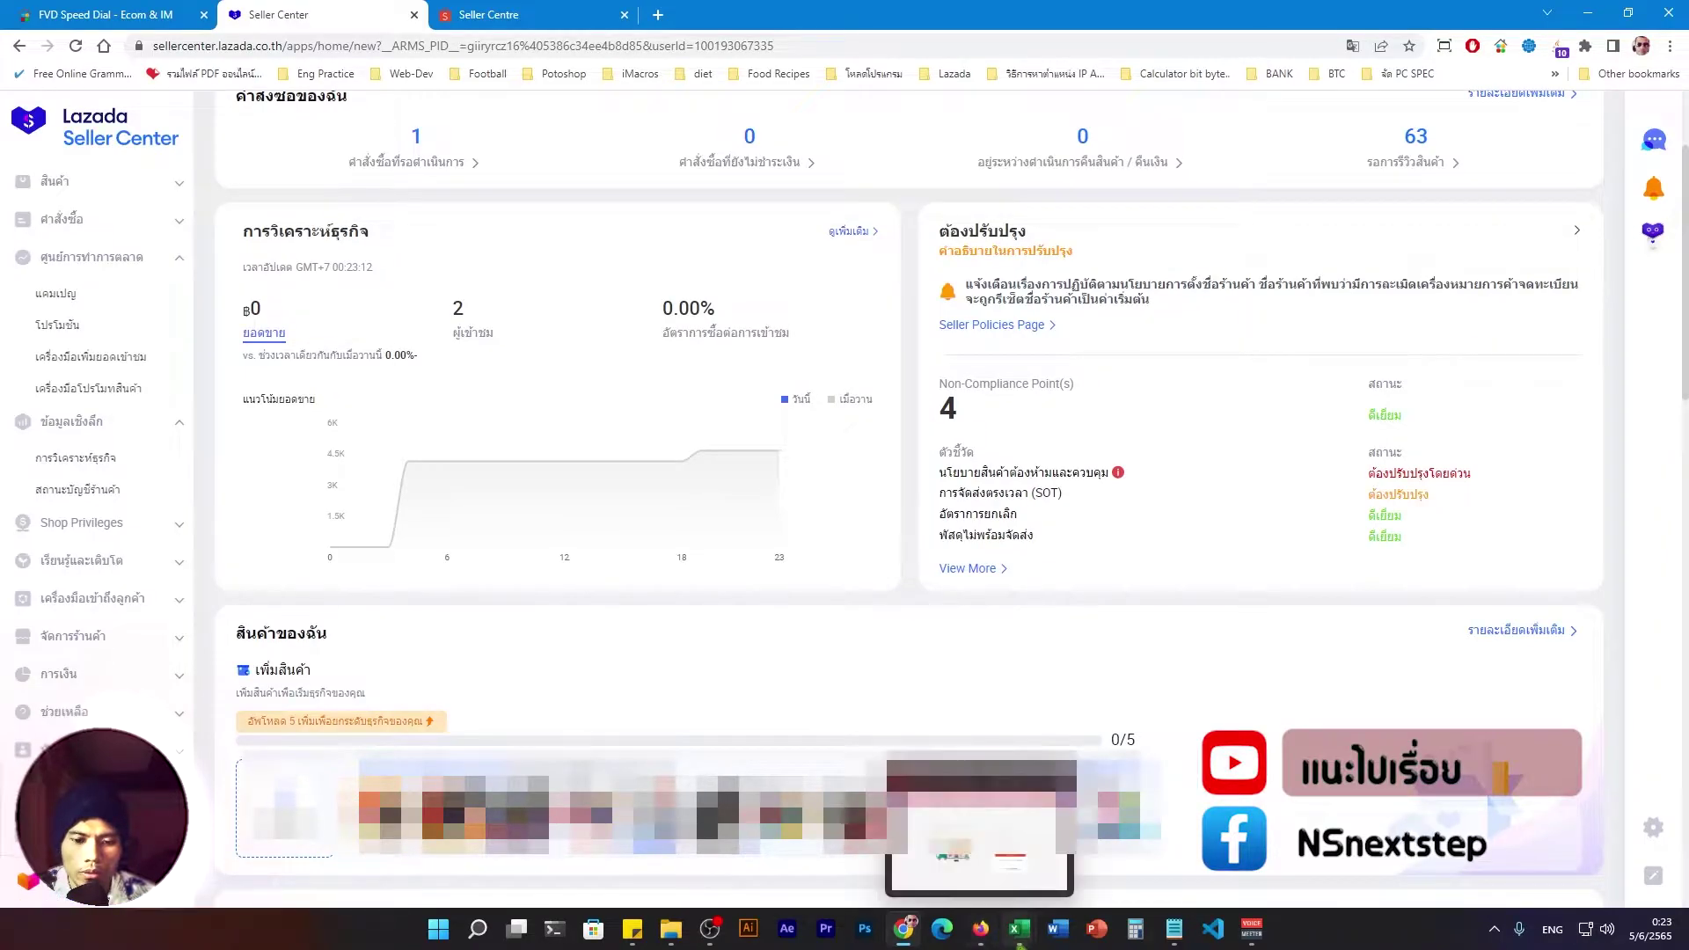
Save a copy of F3's check formula into Notepad, replacing its previous text.
{"action": "left_click", "coordinate": [1066, 781]}
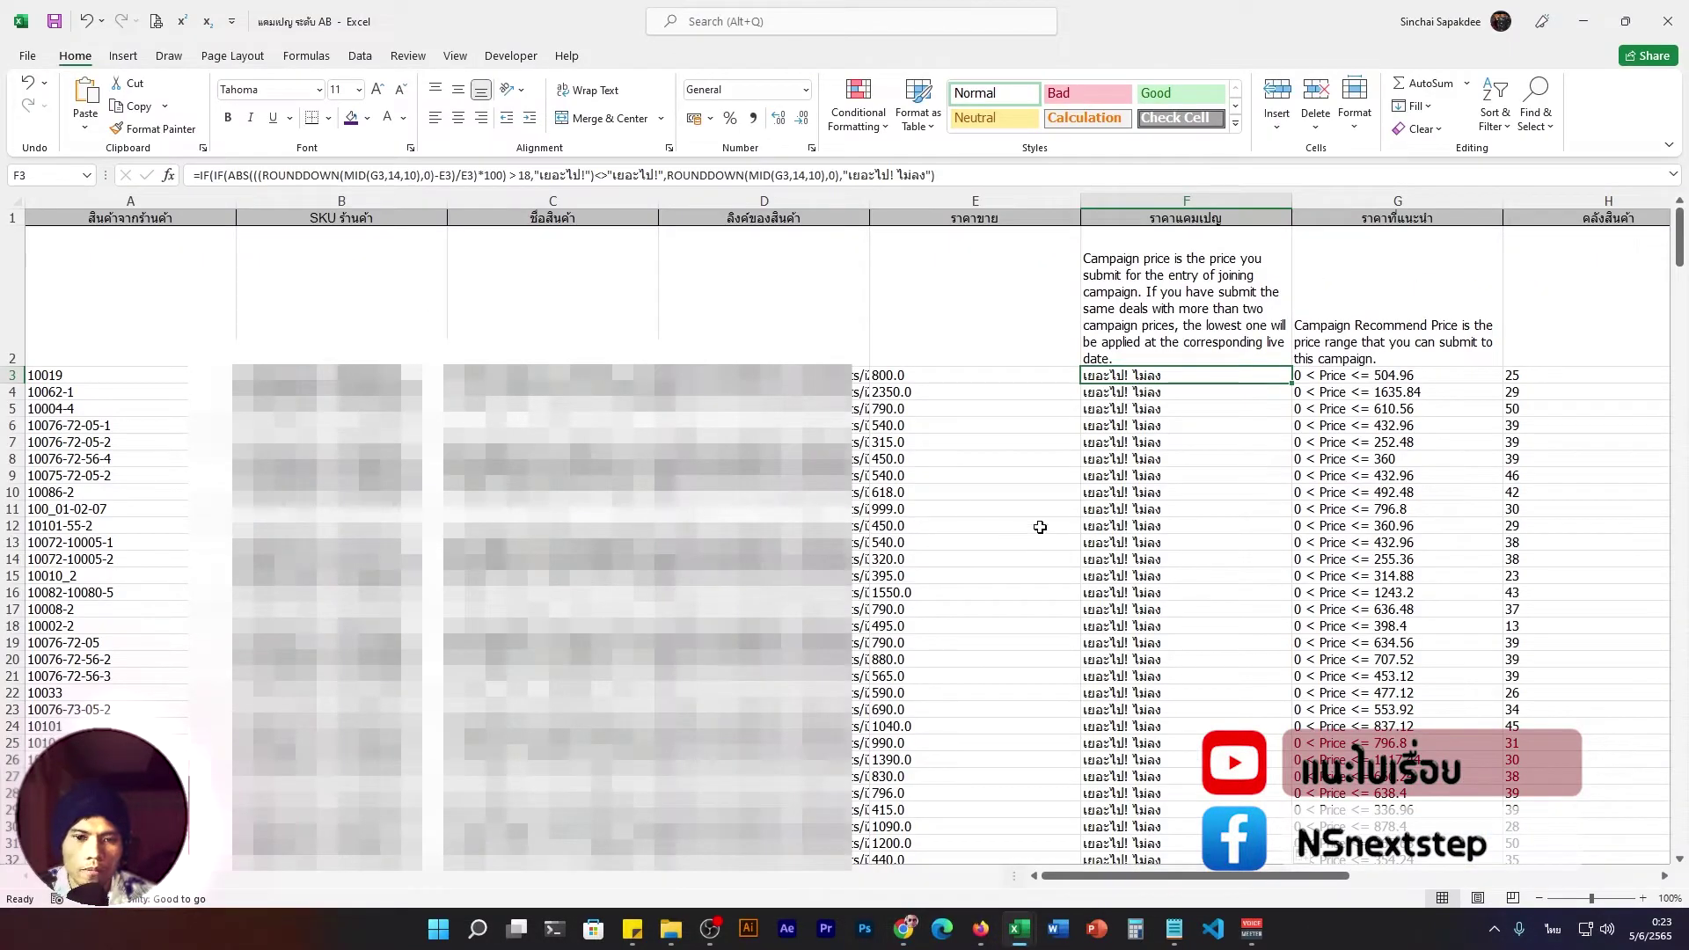
{"action": "left_click", "coordinate": [972, 175]}
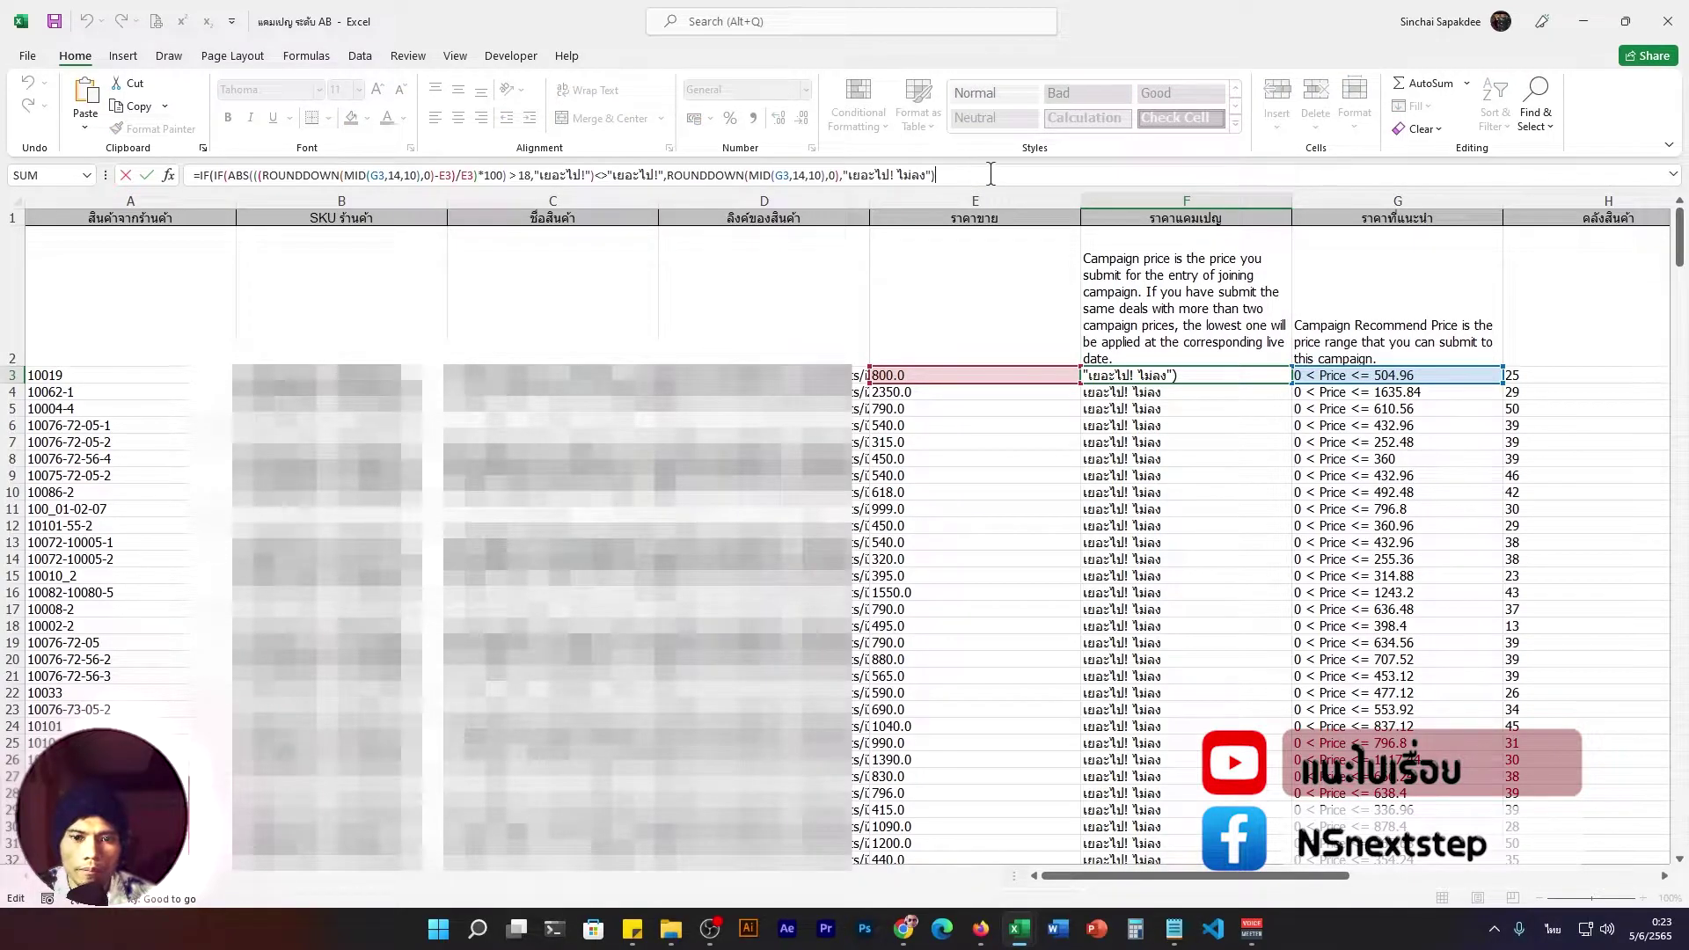
{"action": "key", "text": "ctrl+a"}
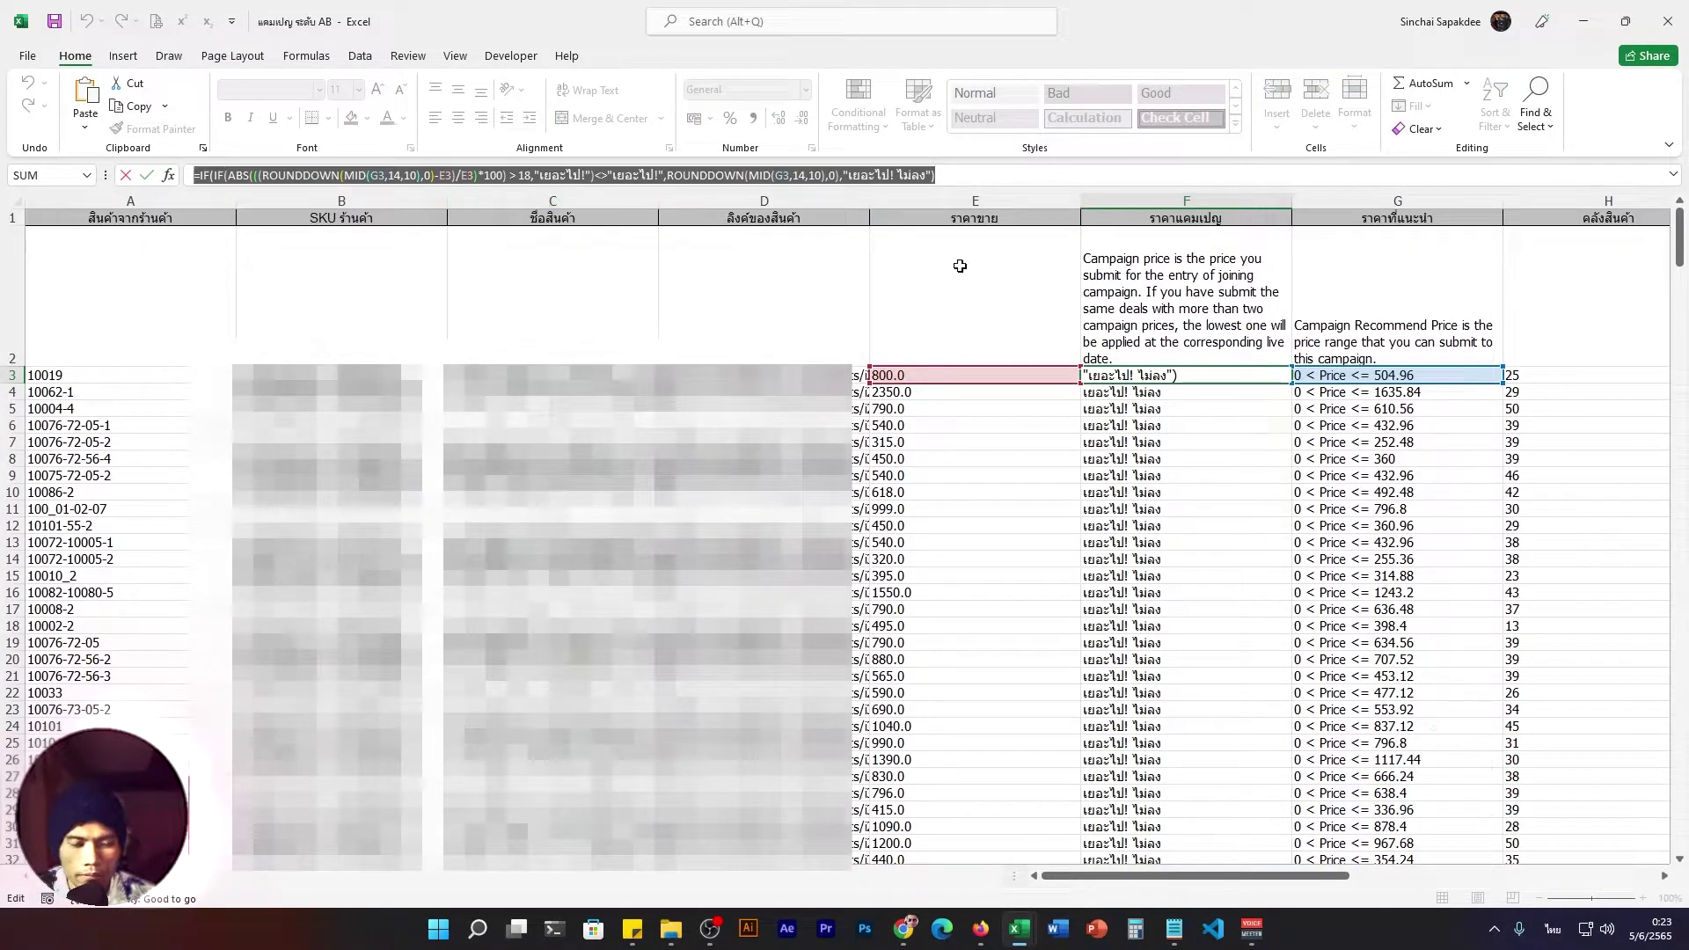
{"action": "type", "text": "="}
{"action": "left_click", "coordinate": [1168, 396]}
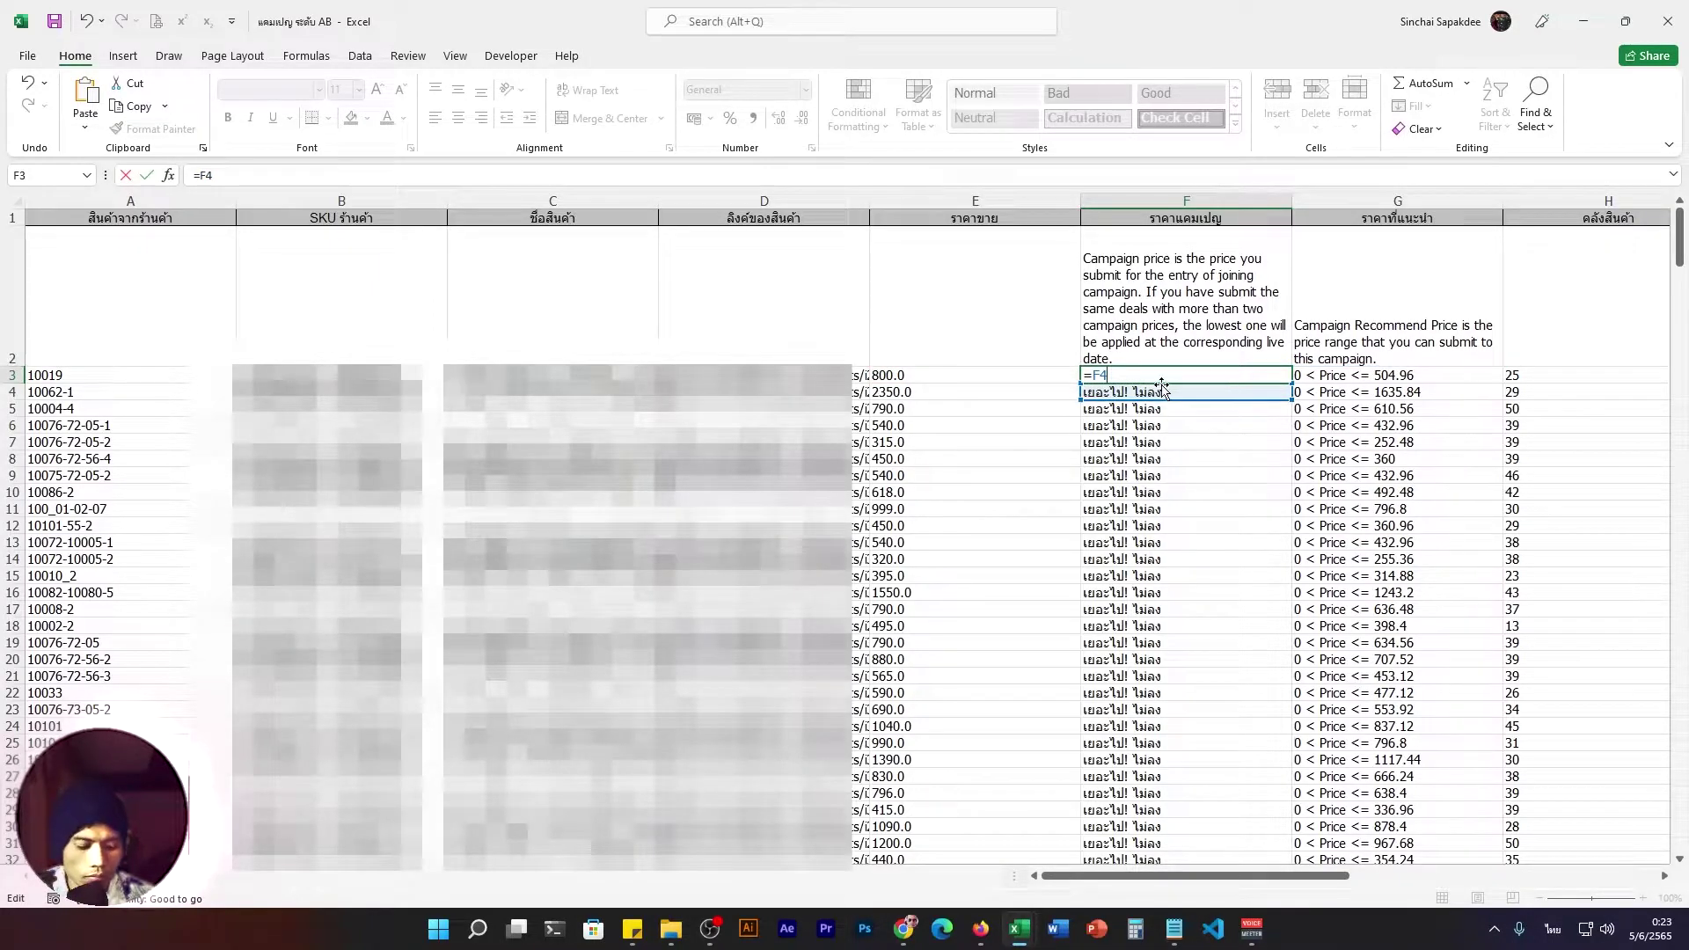
{"action": "key", "text": "ctrl+z"}
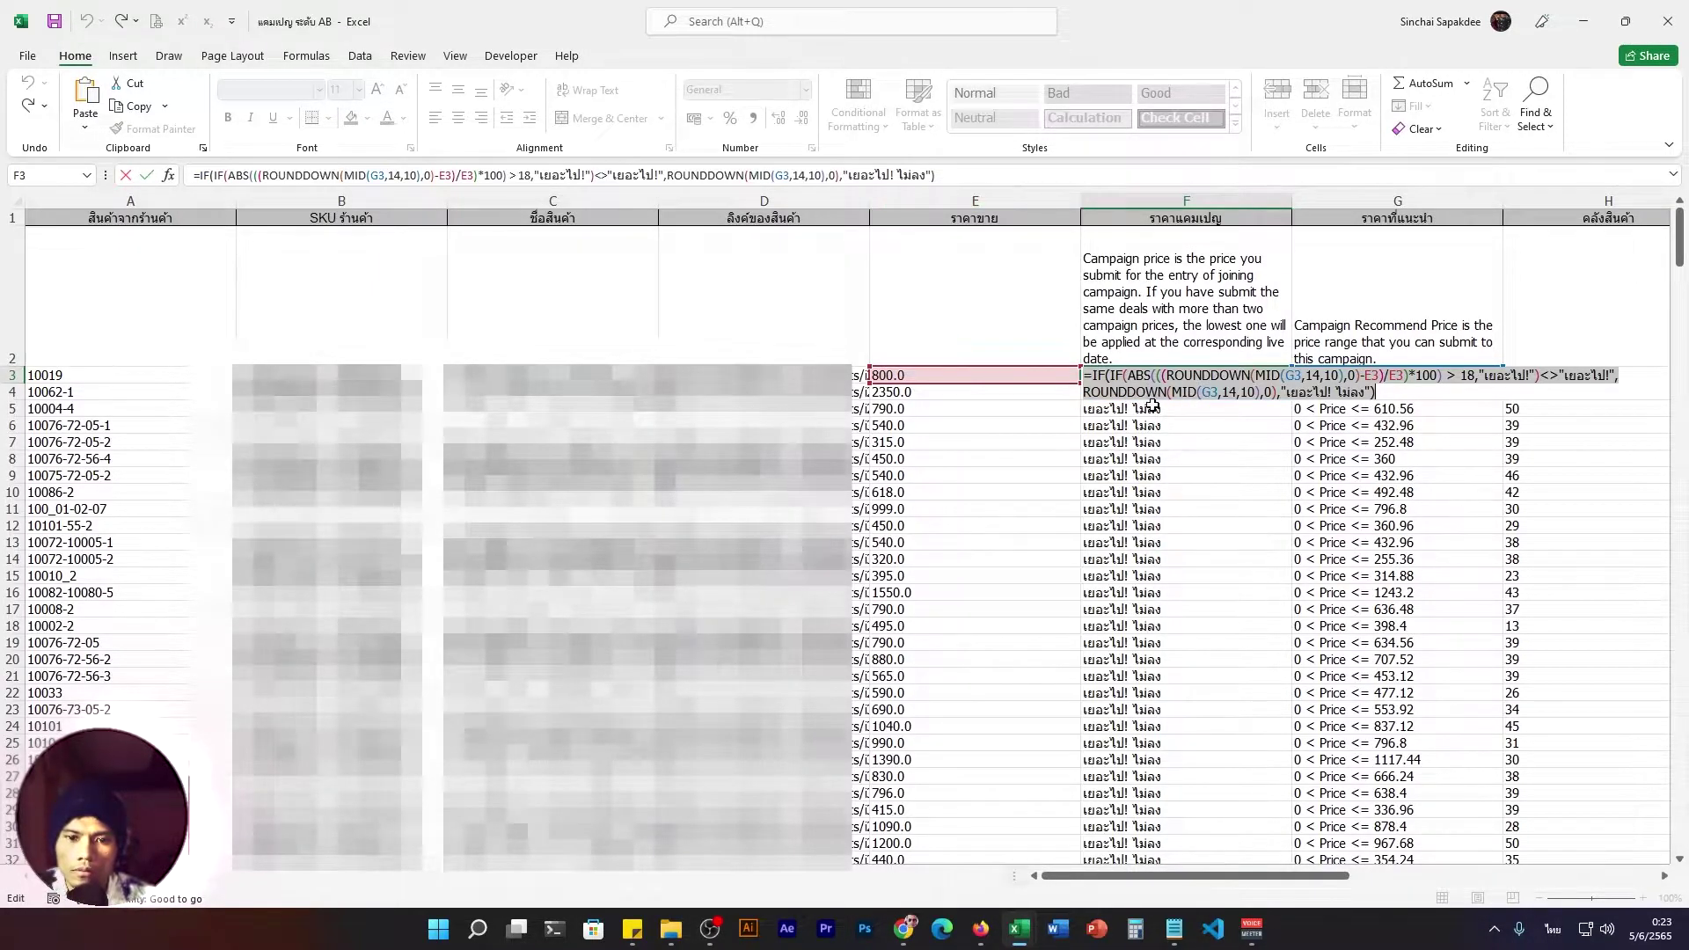
{"action": "left_click_drag", "start_coordinate": [937, 176], "coordinate": [194, 176]}
{"action": "key", "text": "ctrl+c"}
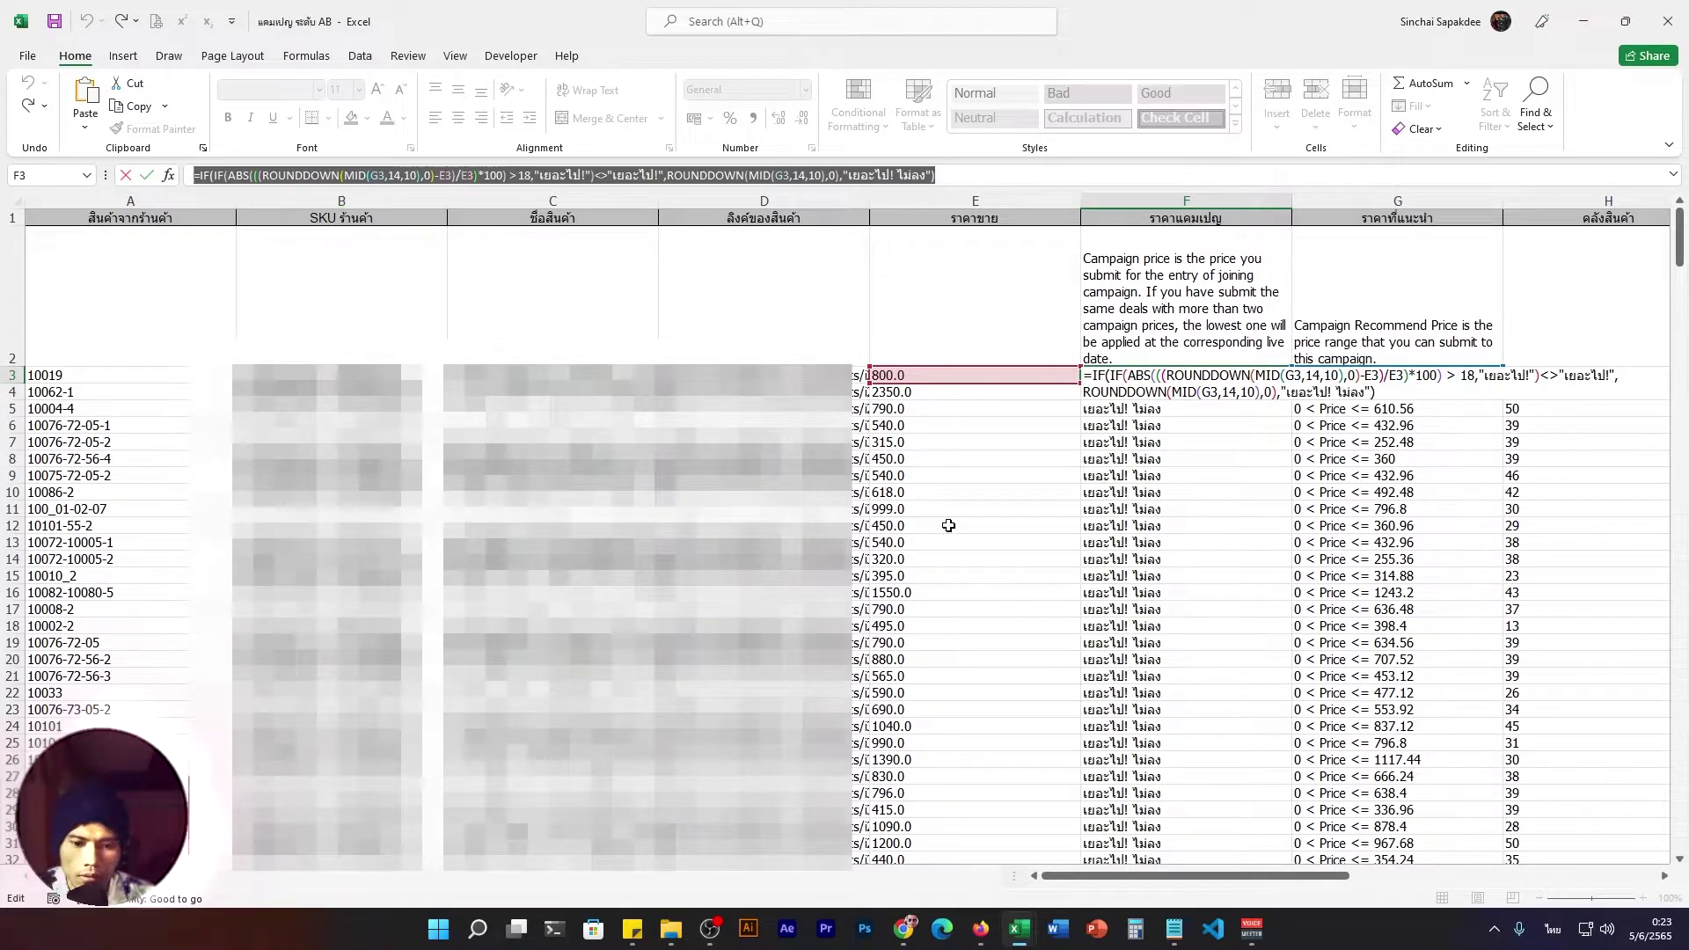
{"action": "left_click", "coordinate": [1174, 928]}
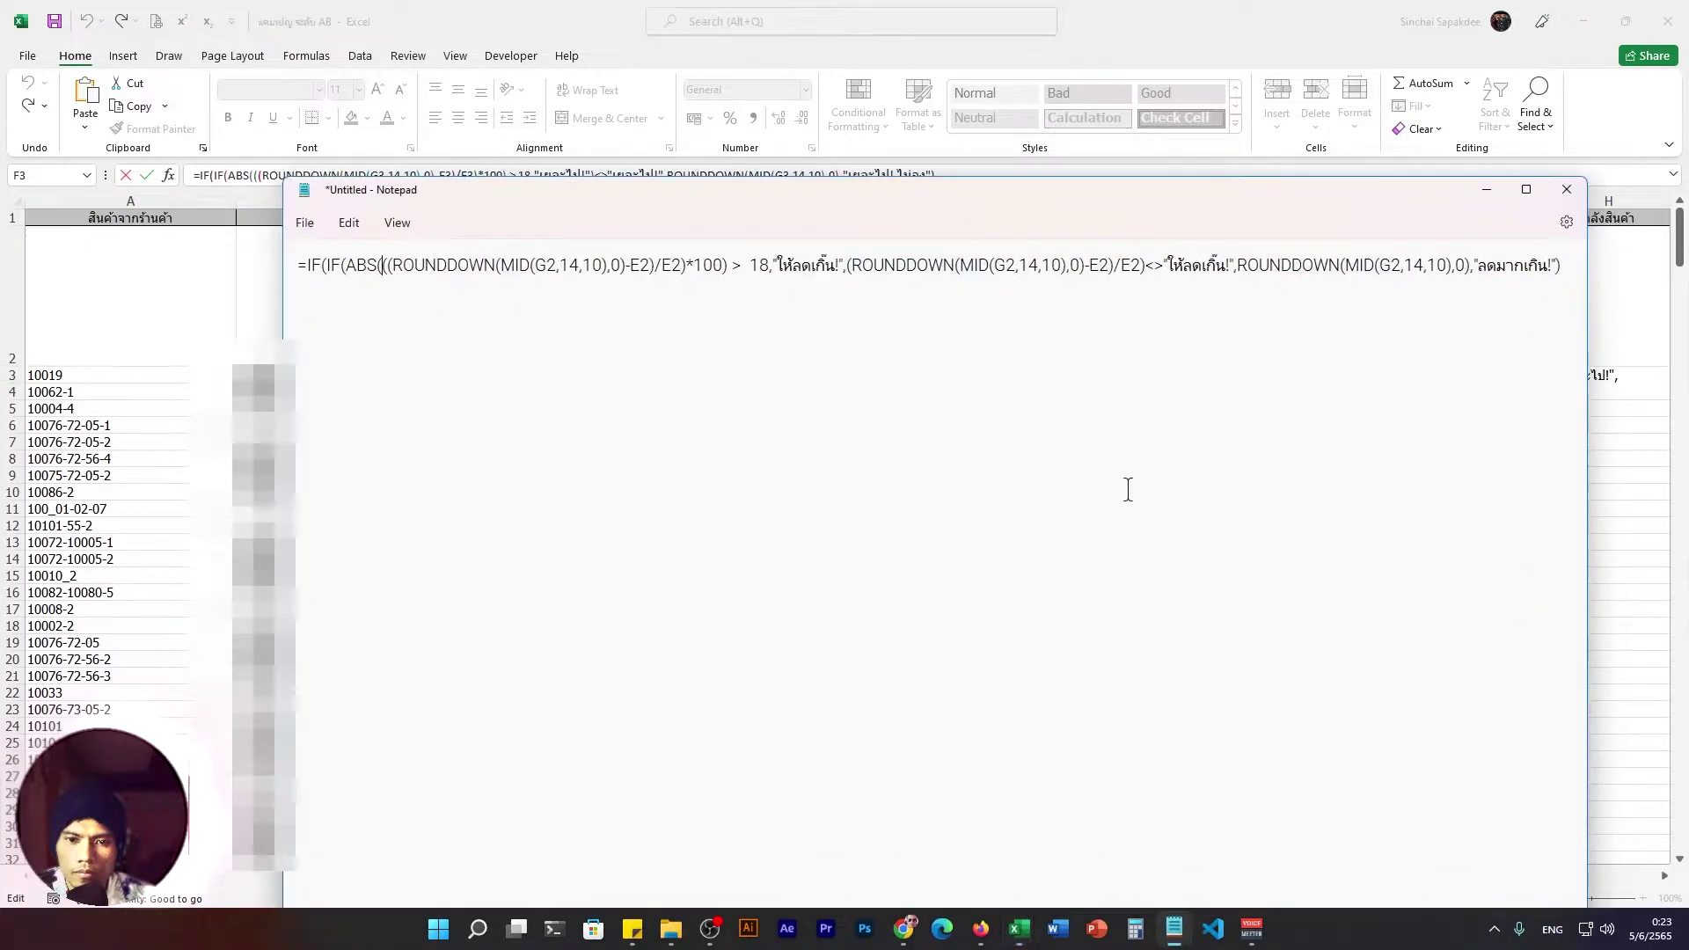
{"action": "key", "text": "ctrl+a"}
{"action": "key", "text": "ctrl+v"}
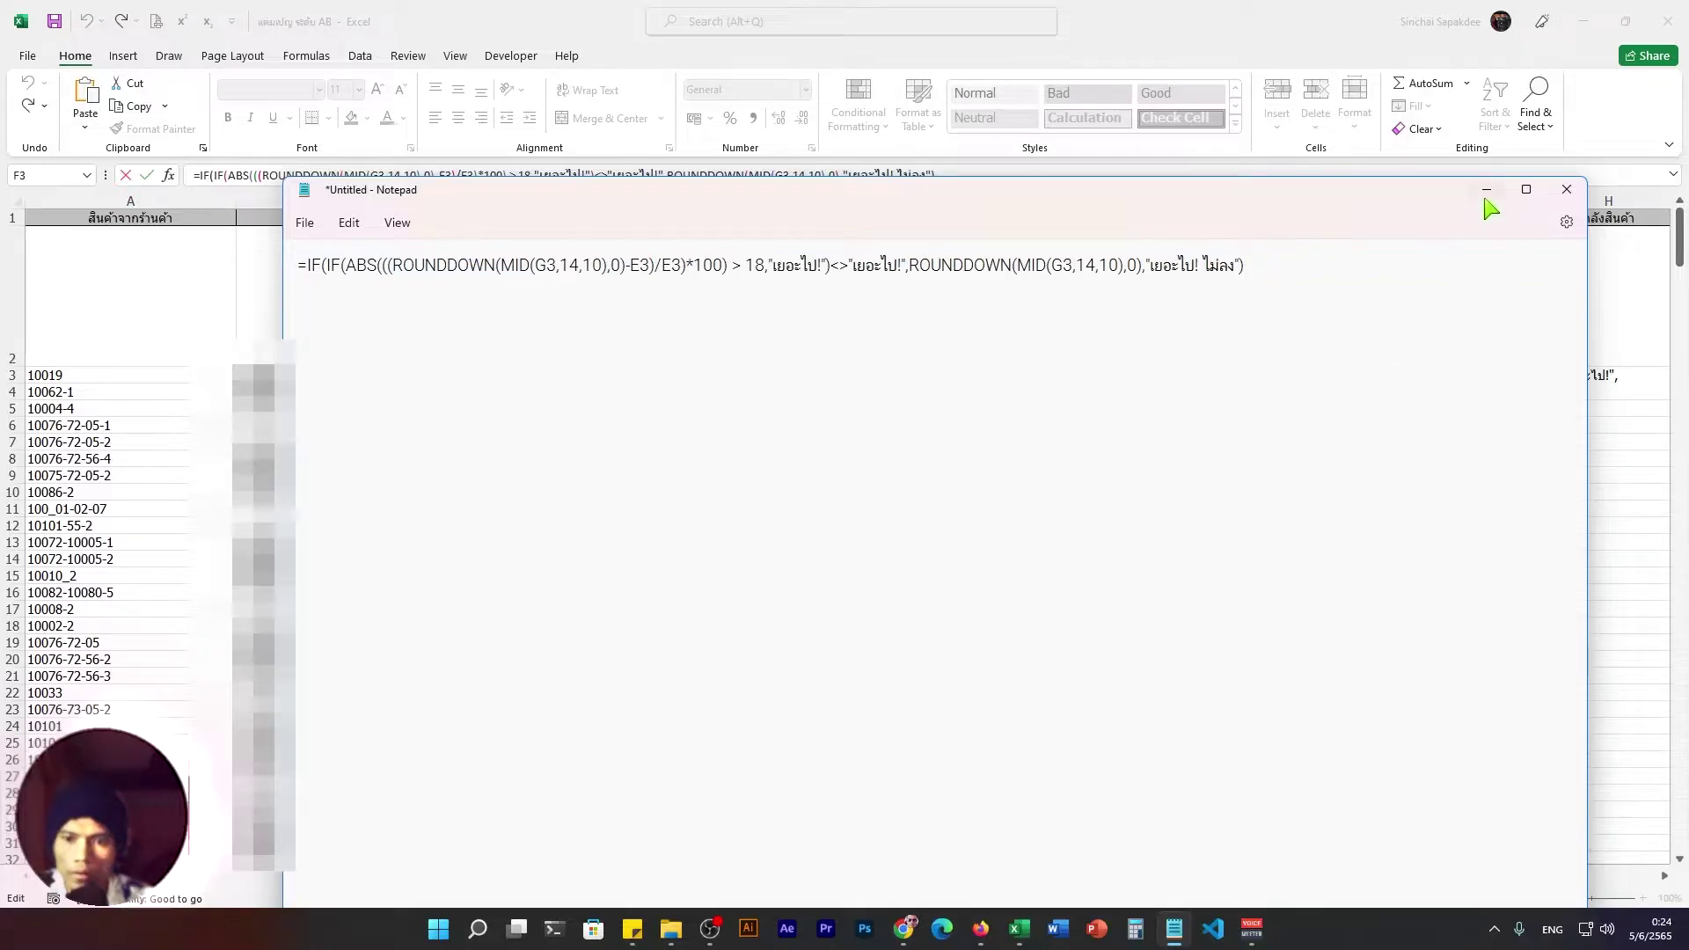
{"action": "left_click", "coordinate": [1487, 192]}
Commit F3 and fill its formula down column F to row 420.
{"action": "key", "text": "Return"}
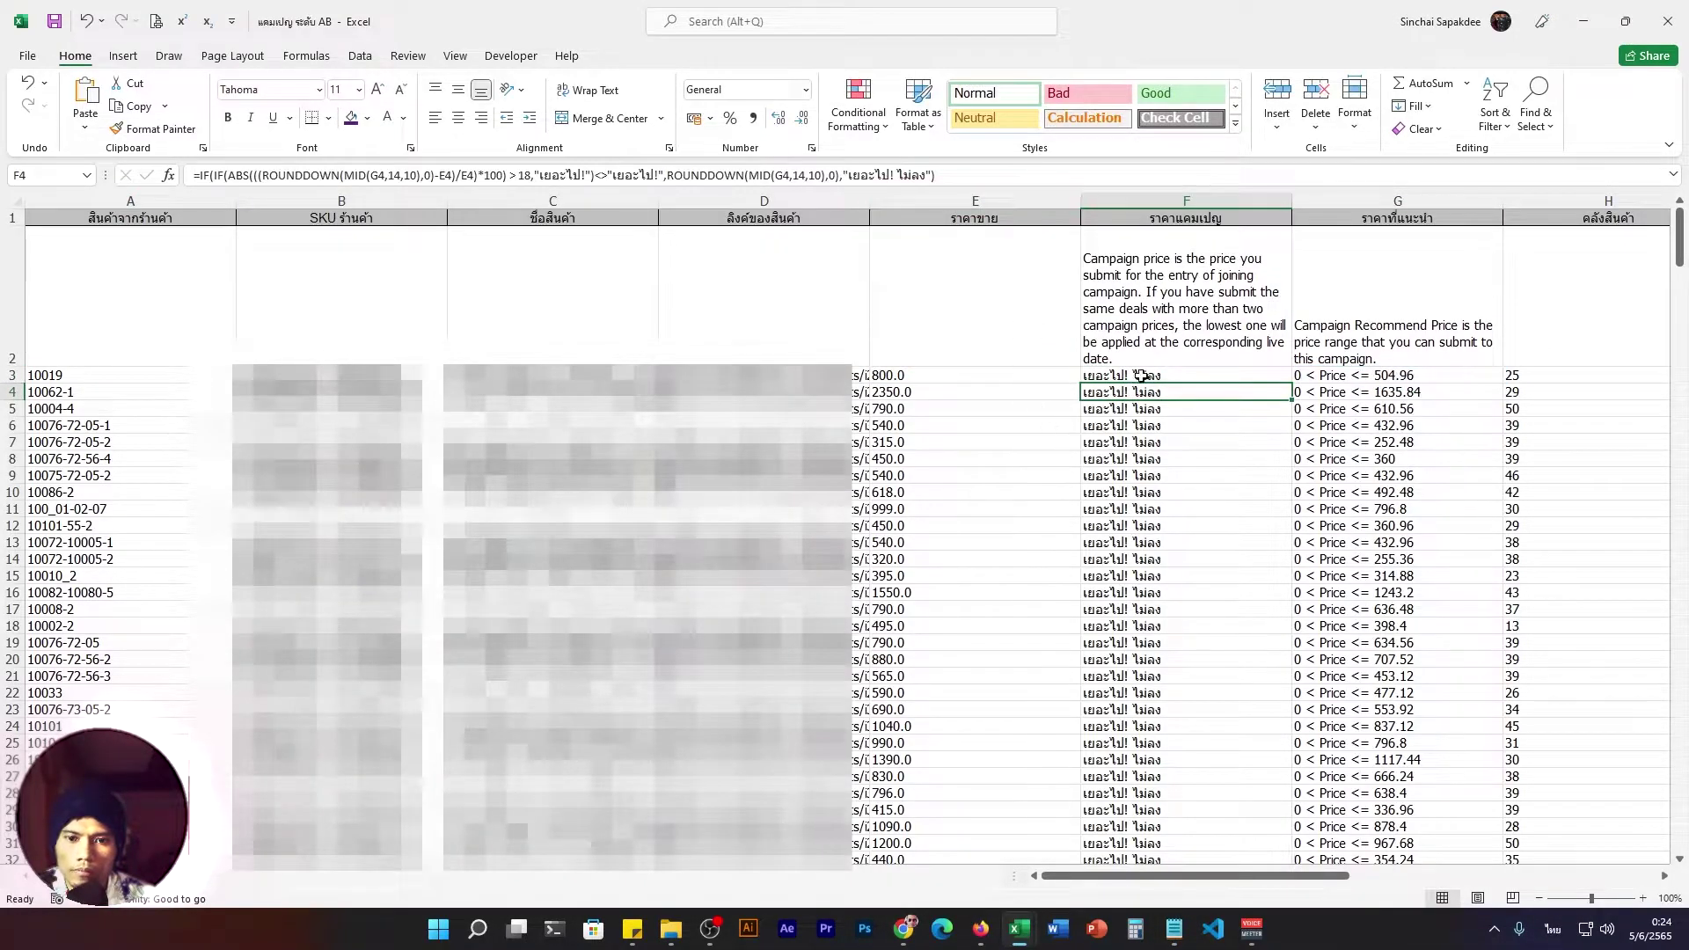
{"action": "left_click", "coordinate": [1173, 373]}
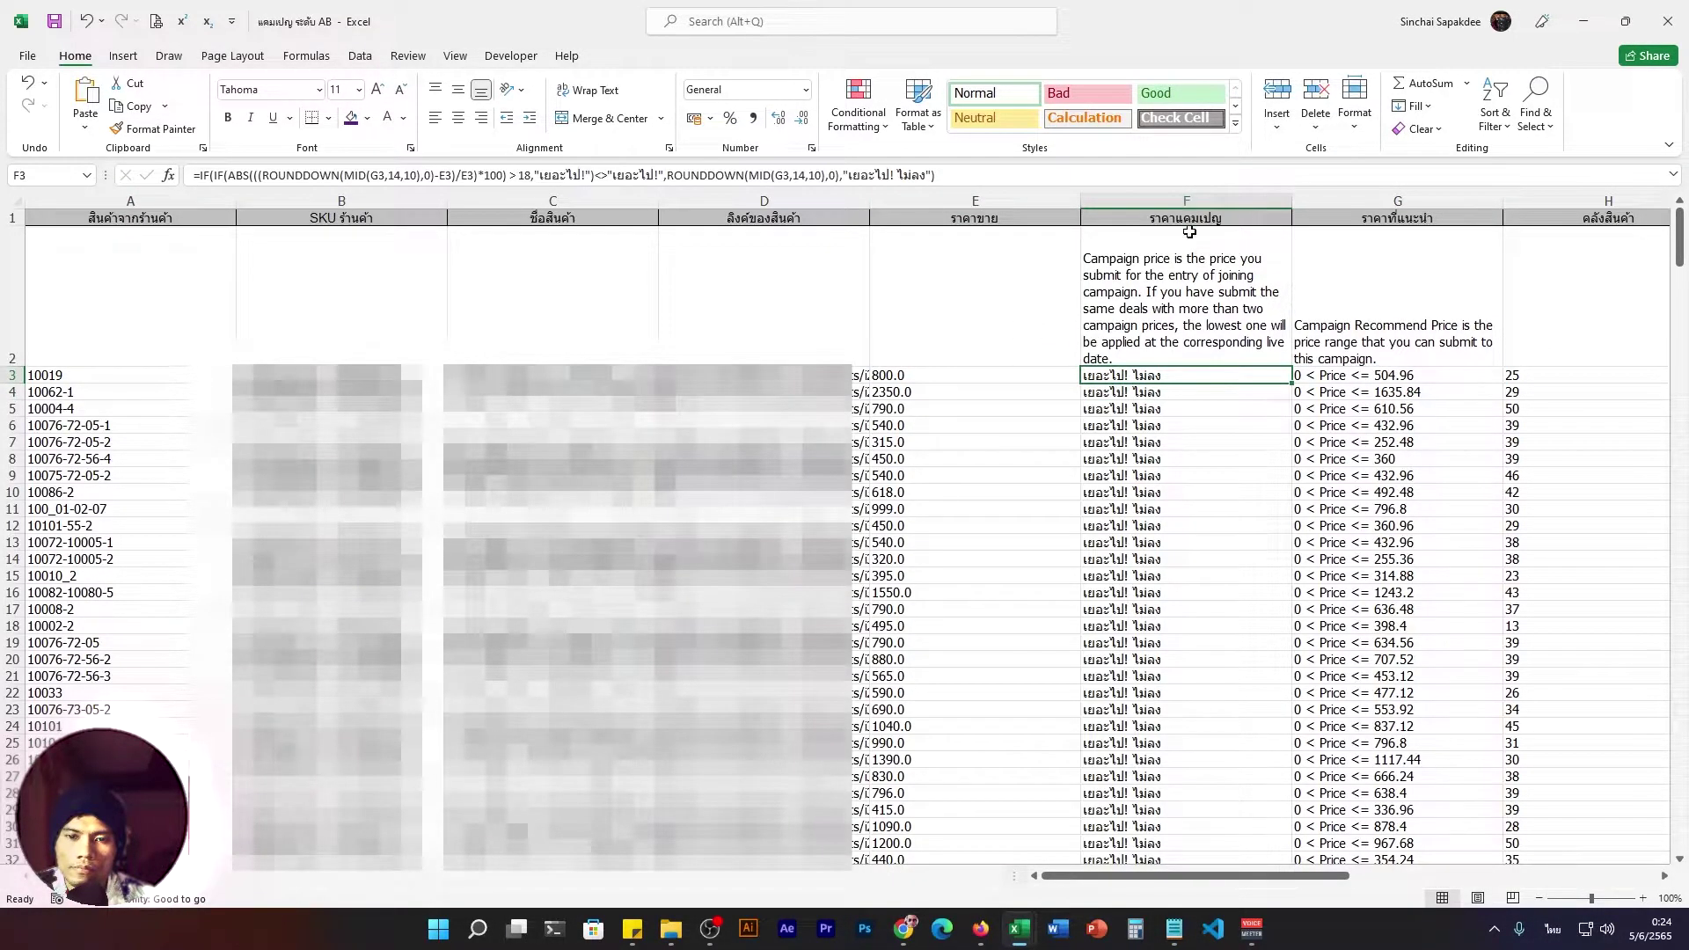
{"action": "key", "text": "ctrl+shift+Down"}
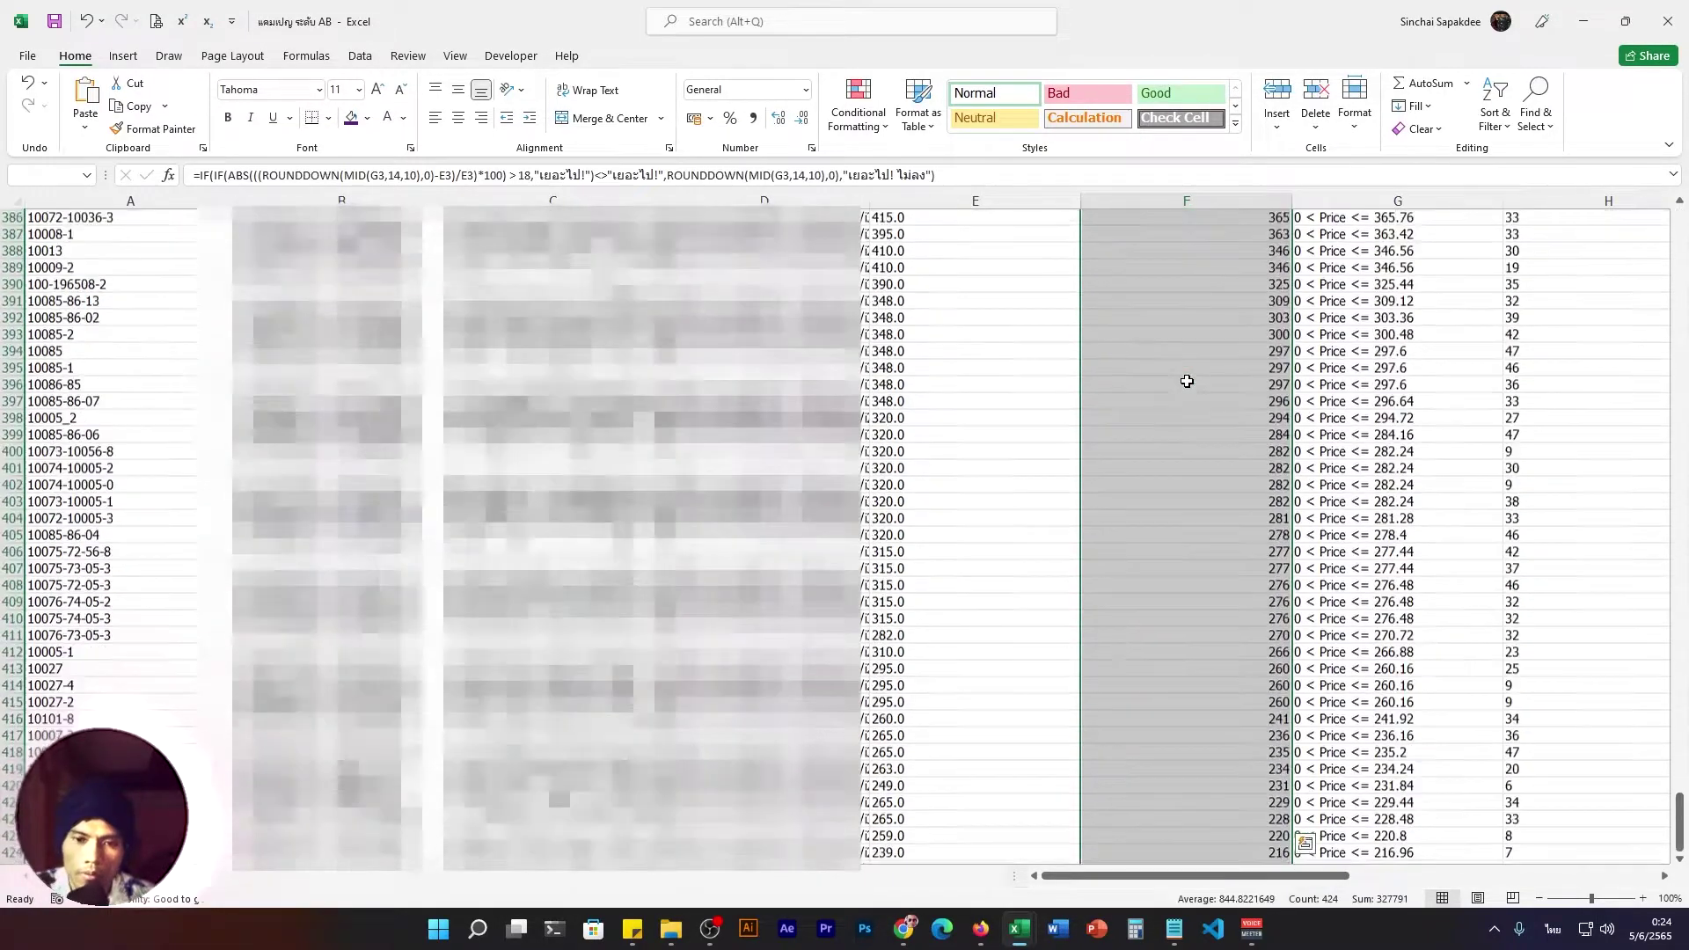
{"action": "key", "text": "ctrl+d"}
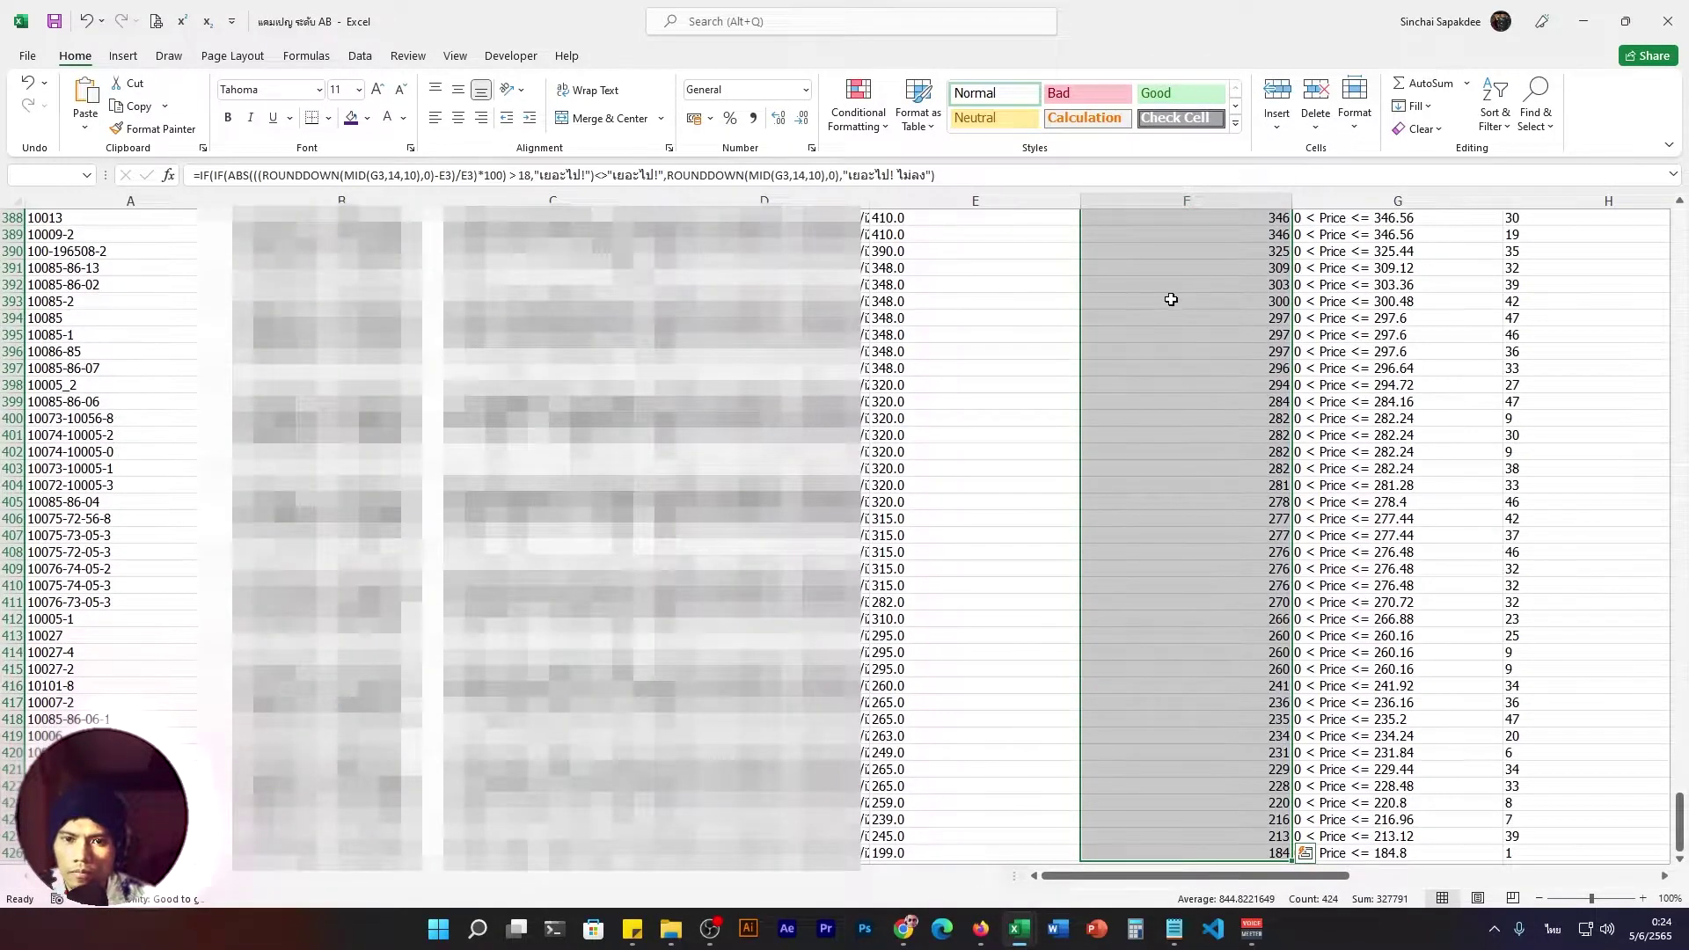
{"action": "key", "text": "Delete"}
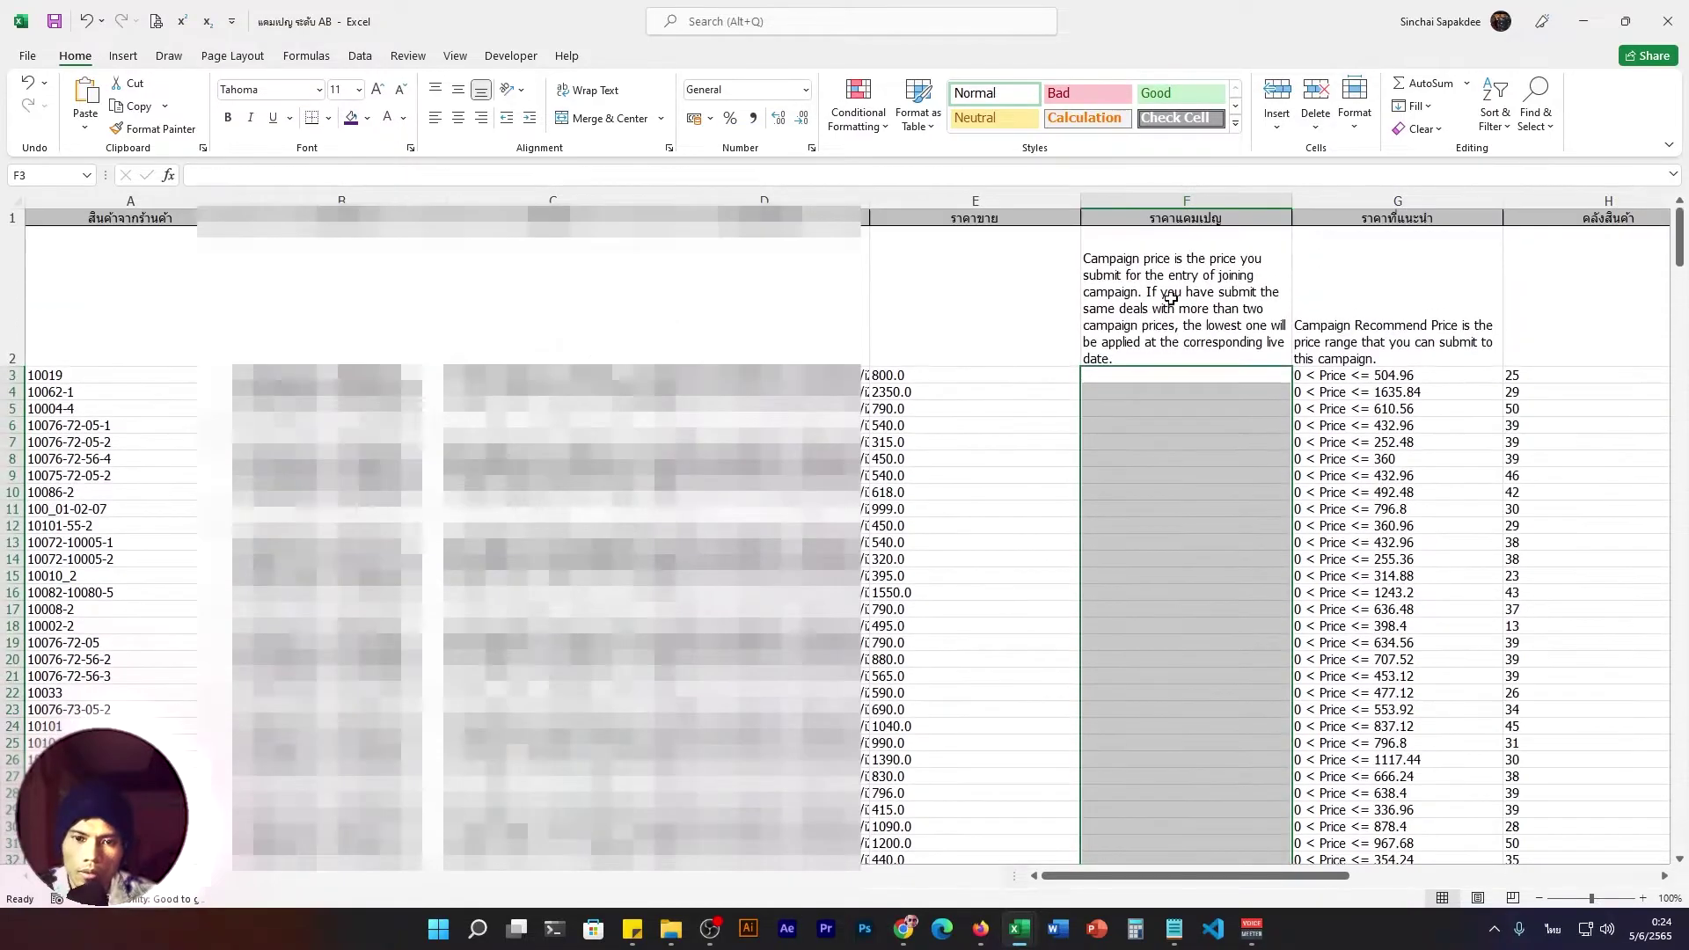
{"action": "left_click", "coordinate": [1223, 441]}
{"action": "left_click", "coordinate": [1148, 393]}
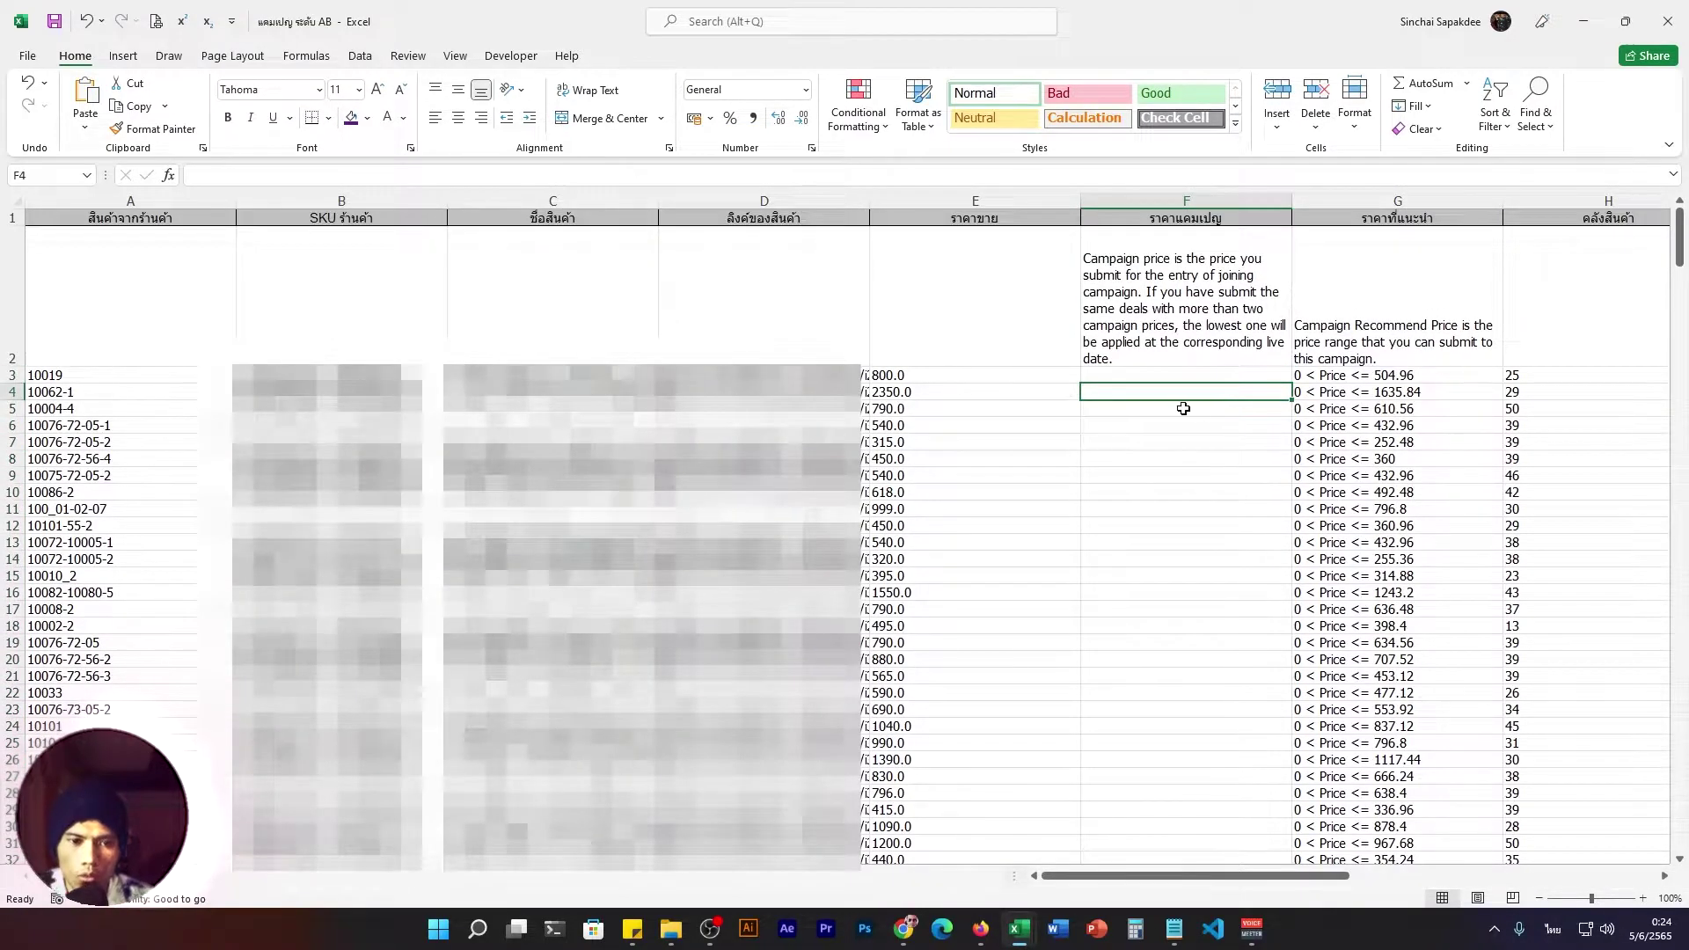
{"action": "left_click", "coordinate": [1171, 377]}
{"action": "left_click", "coordinate": [1206, 414]}
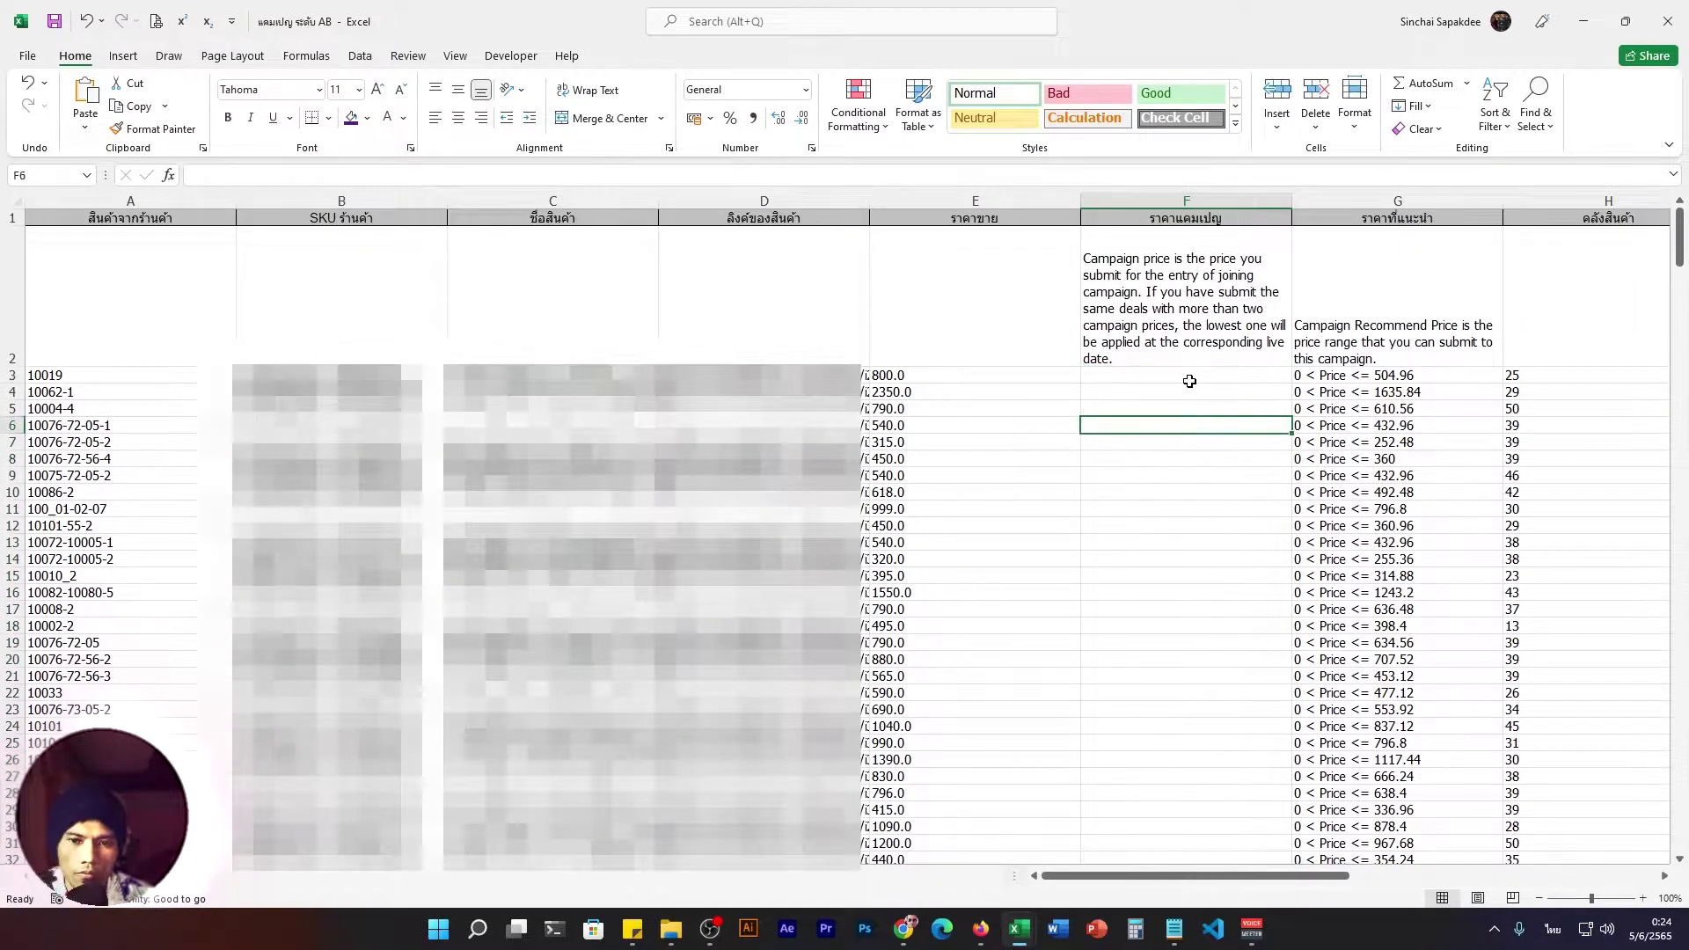
{"action": "left_click", "coordinate": [1187, 378]}
{"action": "left_click", "coordinate": [1147, 445]}
{"action": "left_click", "coordinate": [1182, 392]}
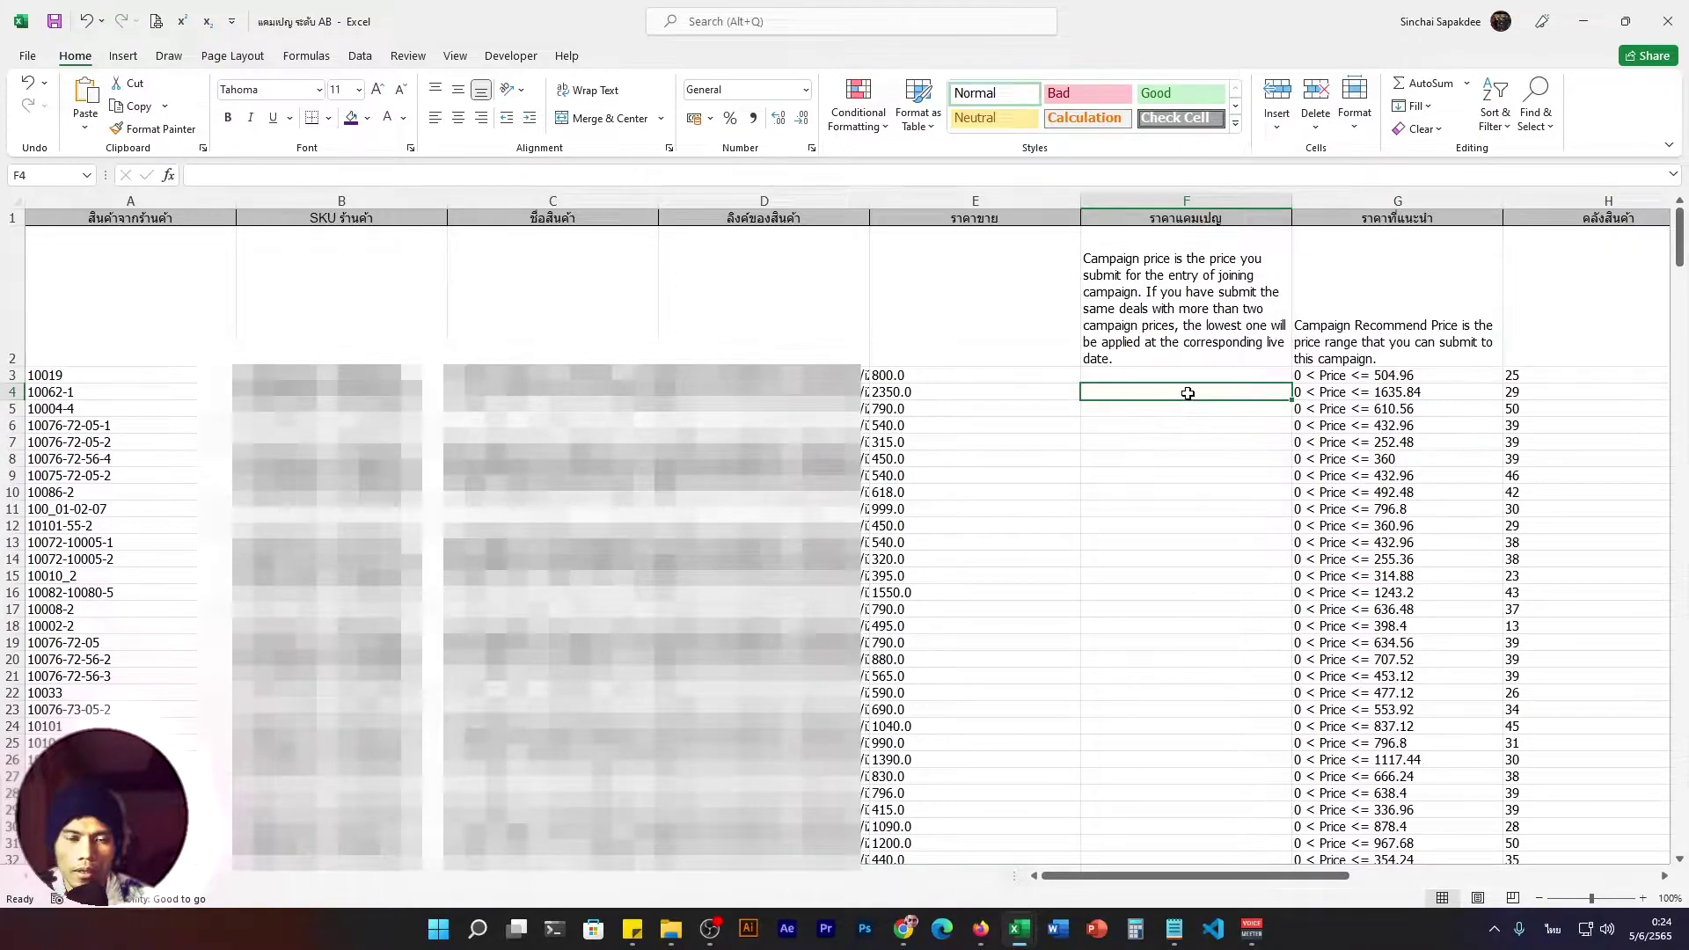
{"action": "left_click", "coordinate": [1198, 361]}
{"action": "left_click", "coordinate": [1153, 377]}
{"action": "left_click", "coordinate": [1175, 424]}
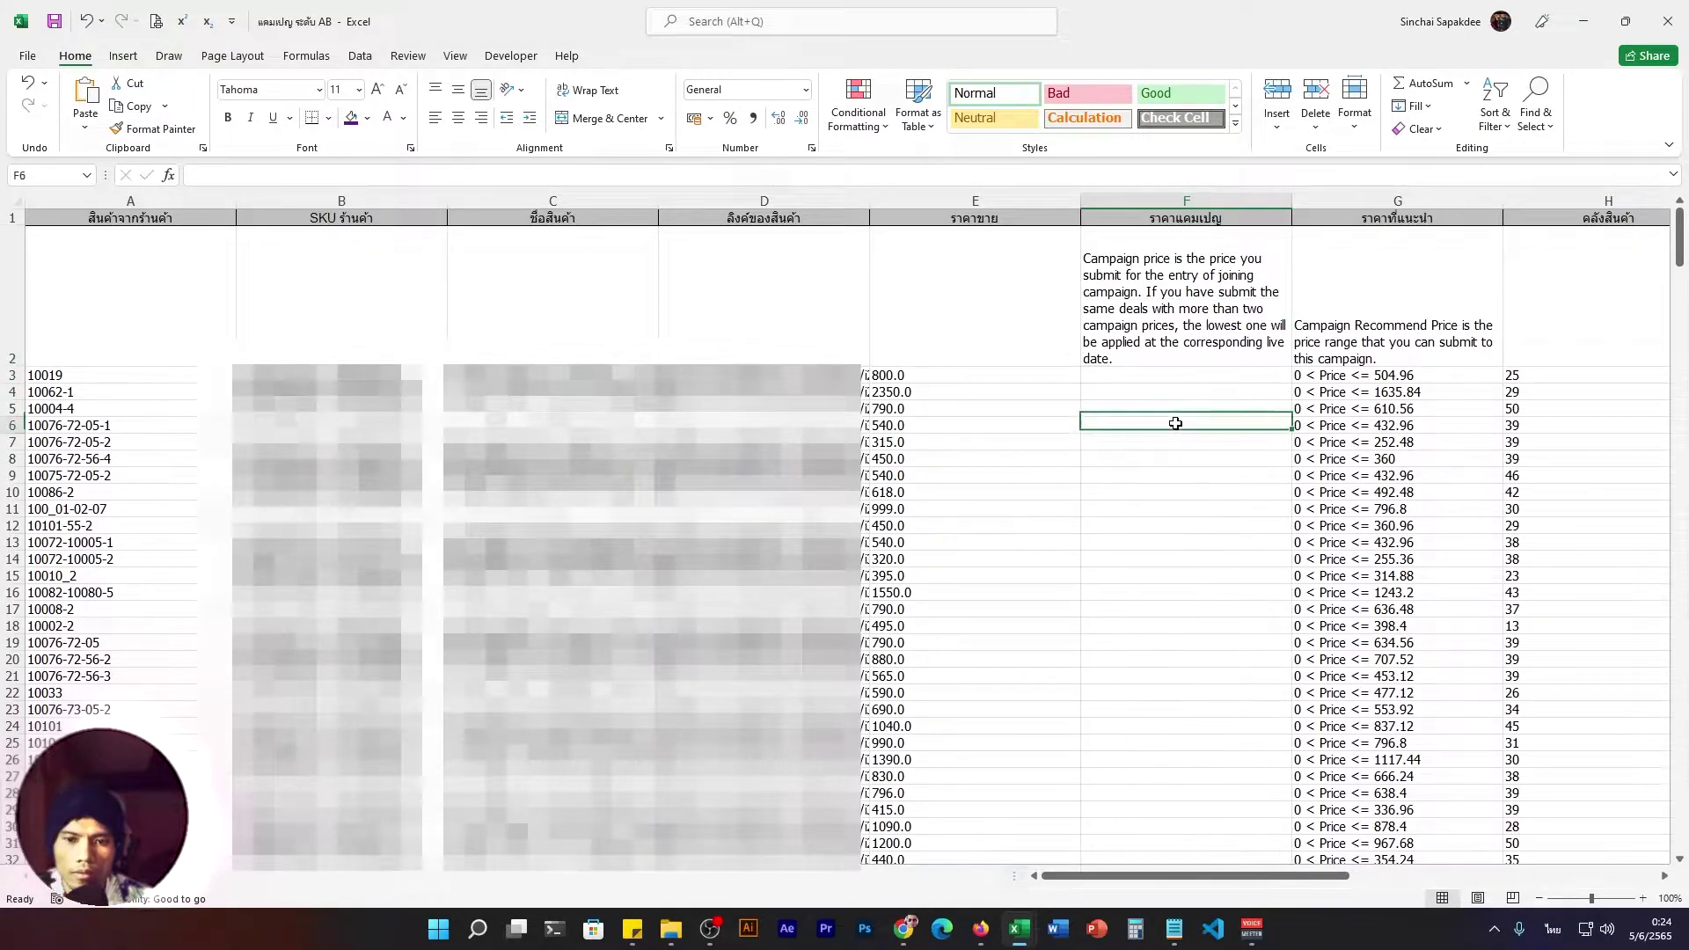
{"action": "left_click", "coordinate": [1193, 378]}
{"action": "left_click", "coordinate": [1209, 195]}
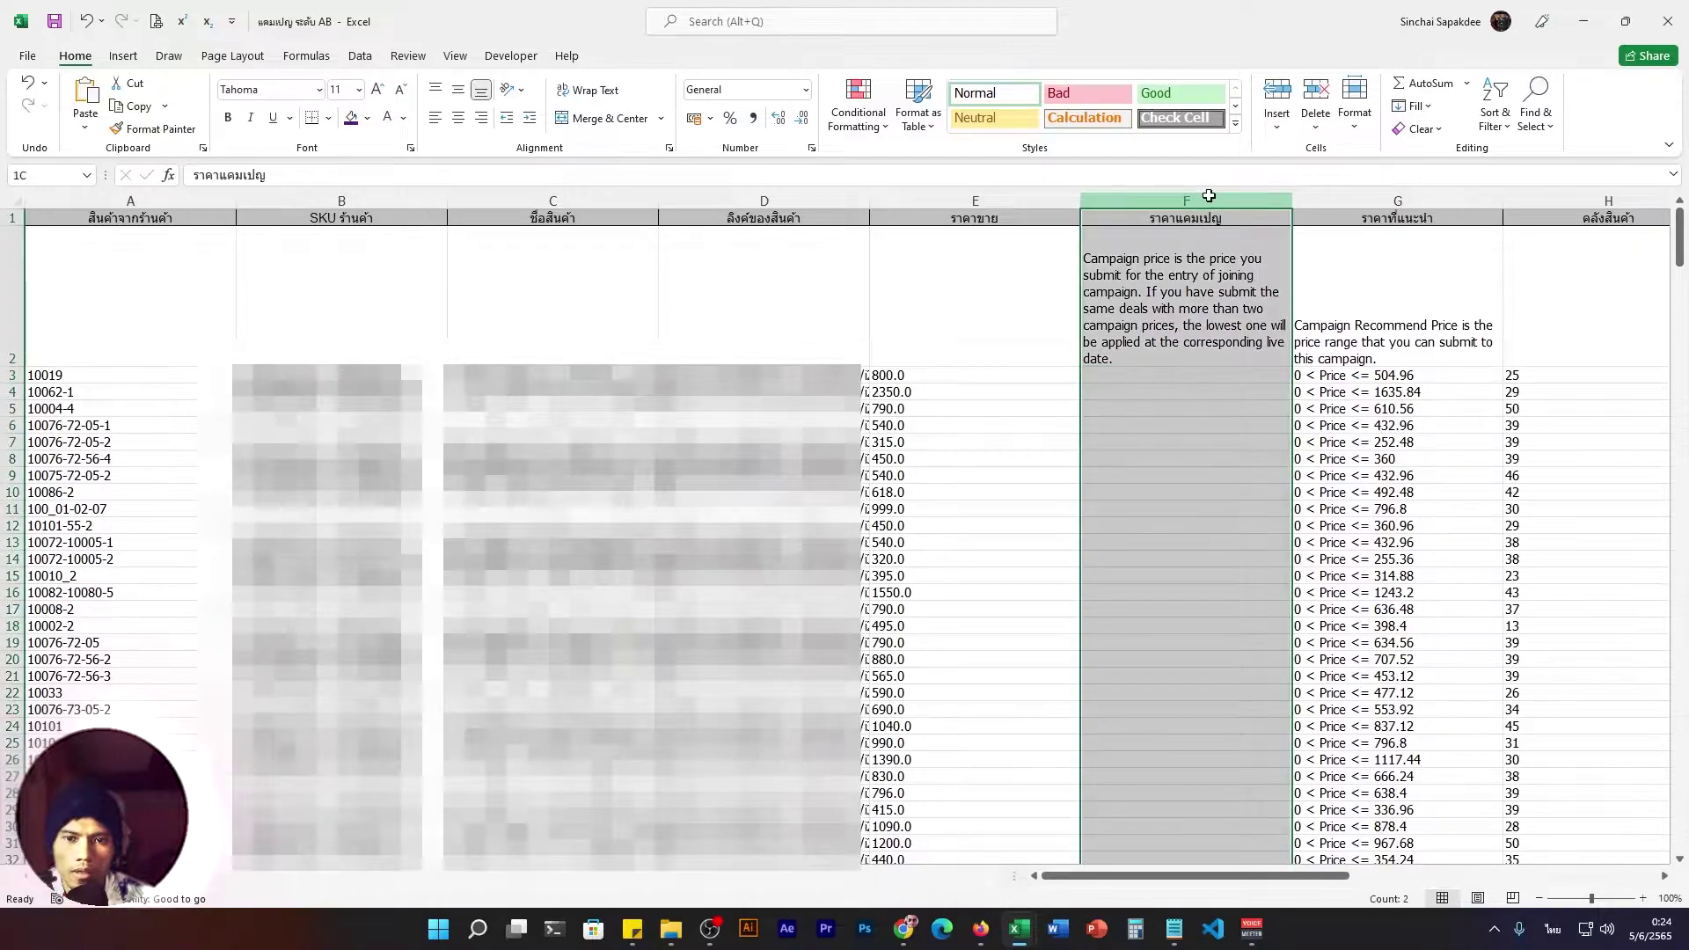
{"action": "left_click", "coordinate": [1407, 309]}
{"action": "left_click", "coordinate": [1209, 471]}
{"action": "left_click", "coordinate": [1240, 384]}
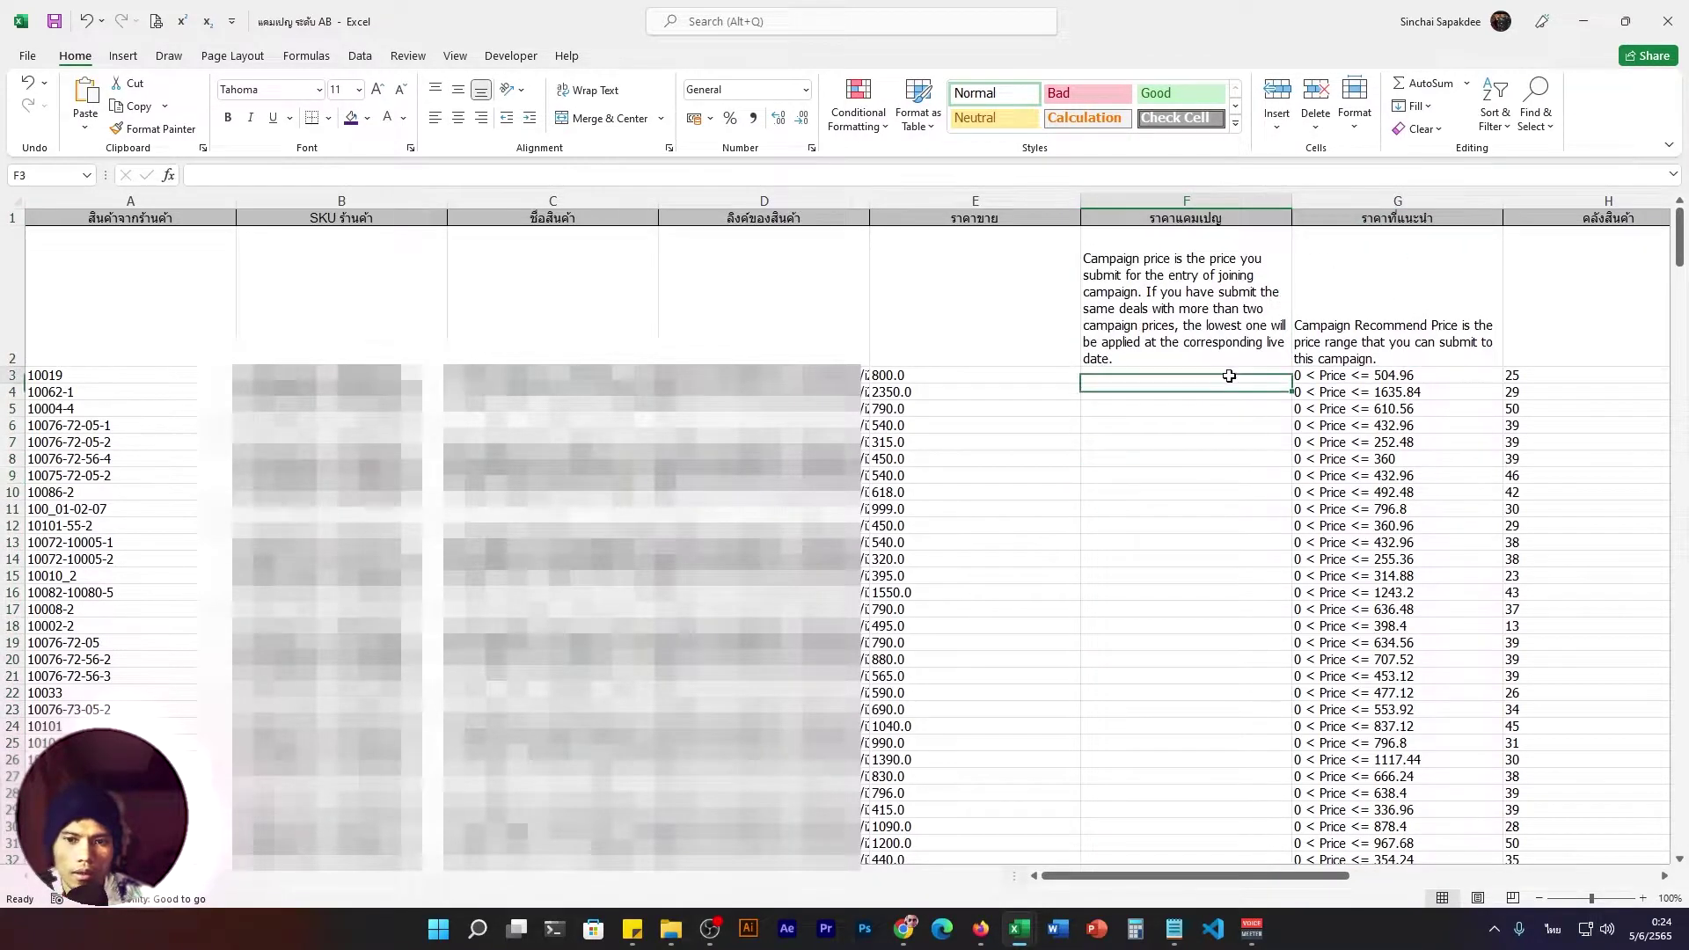
{"action": "left_click", "coordinate": [1218, 403]}
{"action": "key", "text": "Right"}
{"action": "left_click", "coordinate": [1218, 405]}
{"action": "key", "text": "Down"}
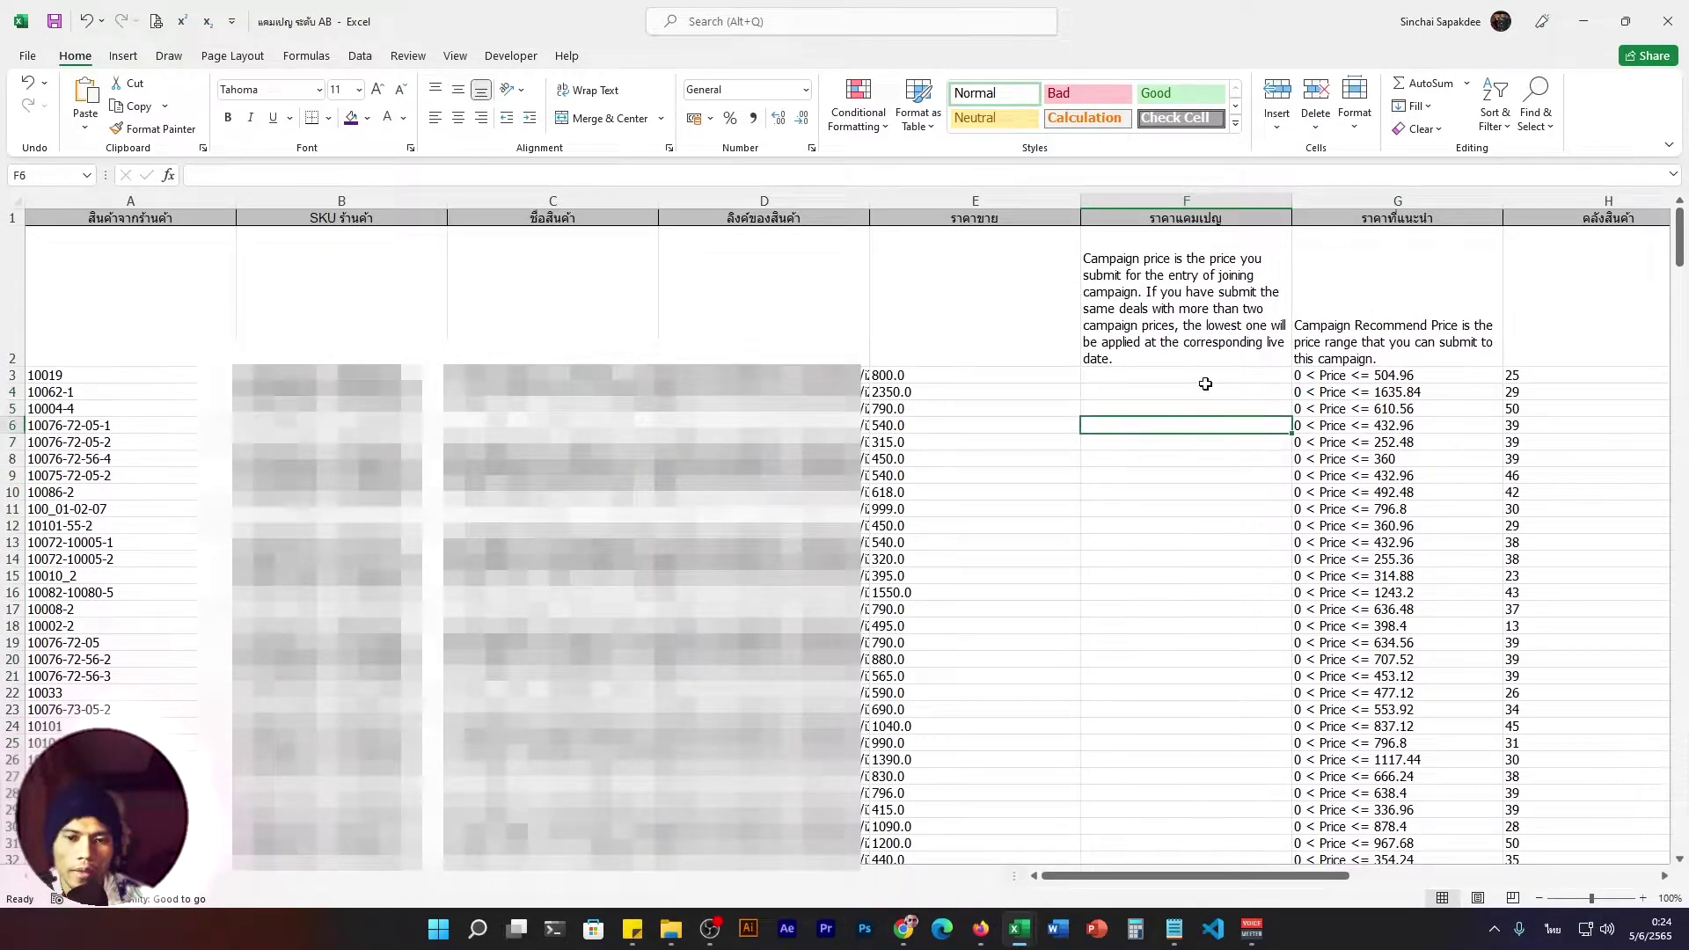
{"action": "left_click", "coordinate": [1206, 378]}
{"action": "left_click", "coordinate": [1159, 410]}
{"action": "left_click", "coordinate": [1161, 387]}
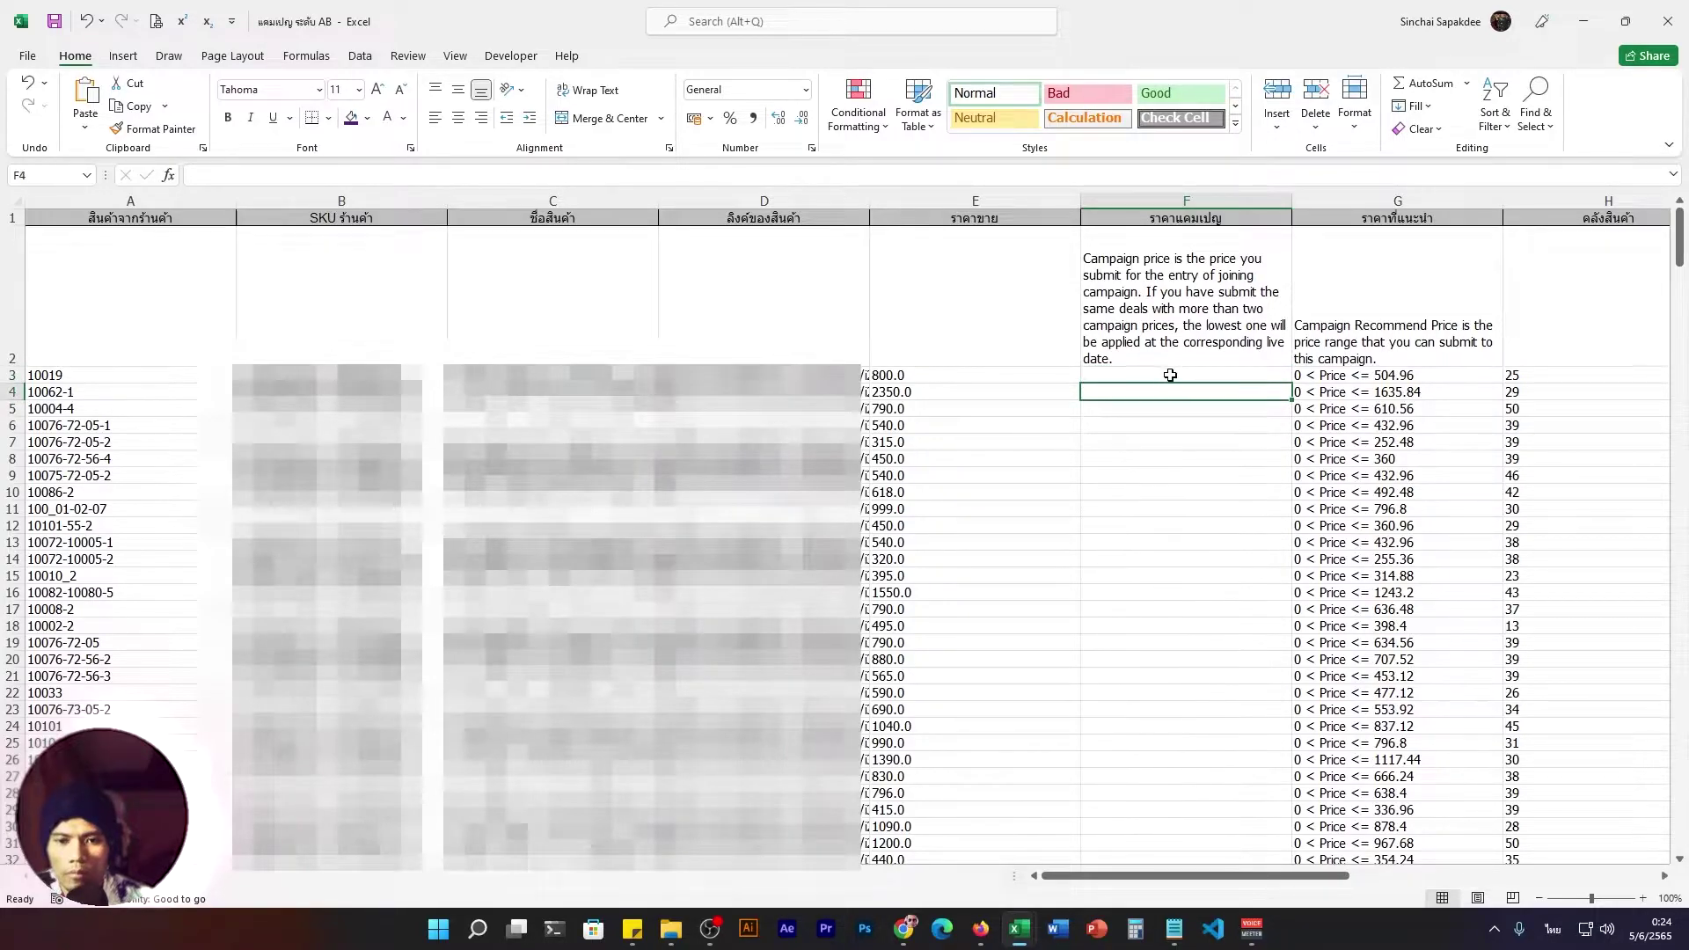
{"action": "left_click", "coordinate": [1170, 374]}
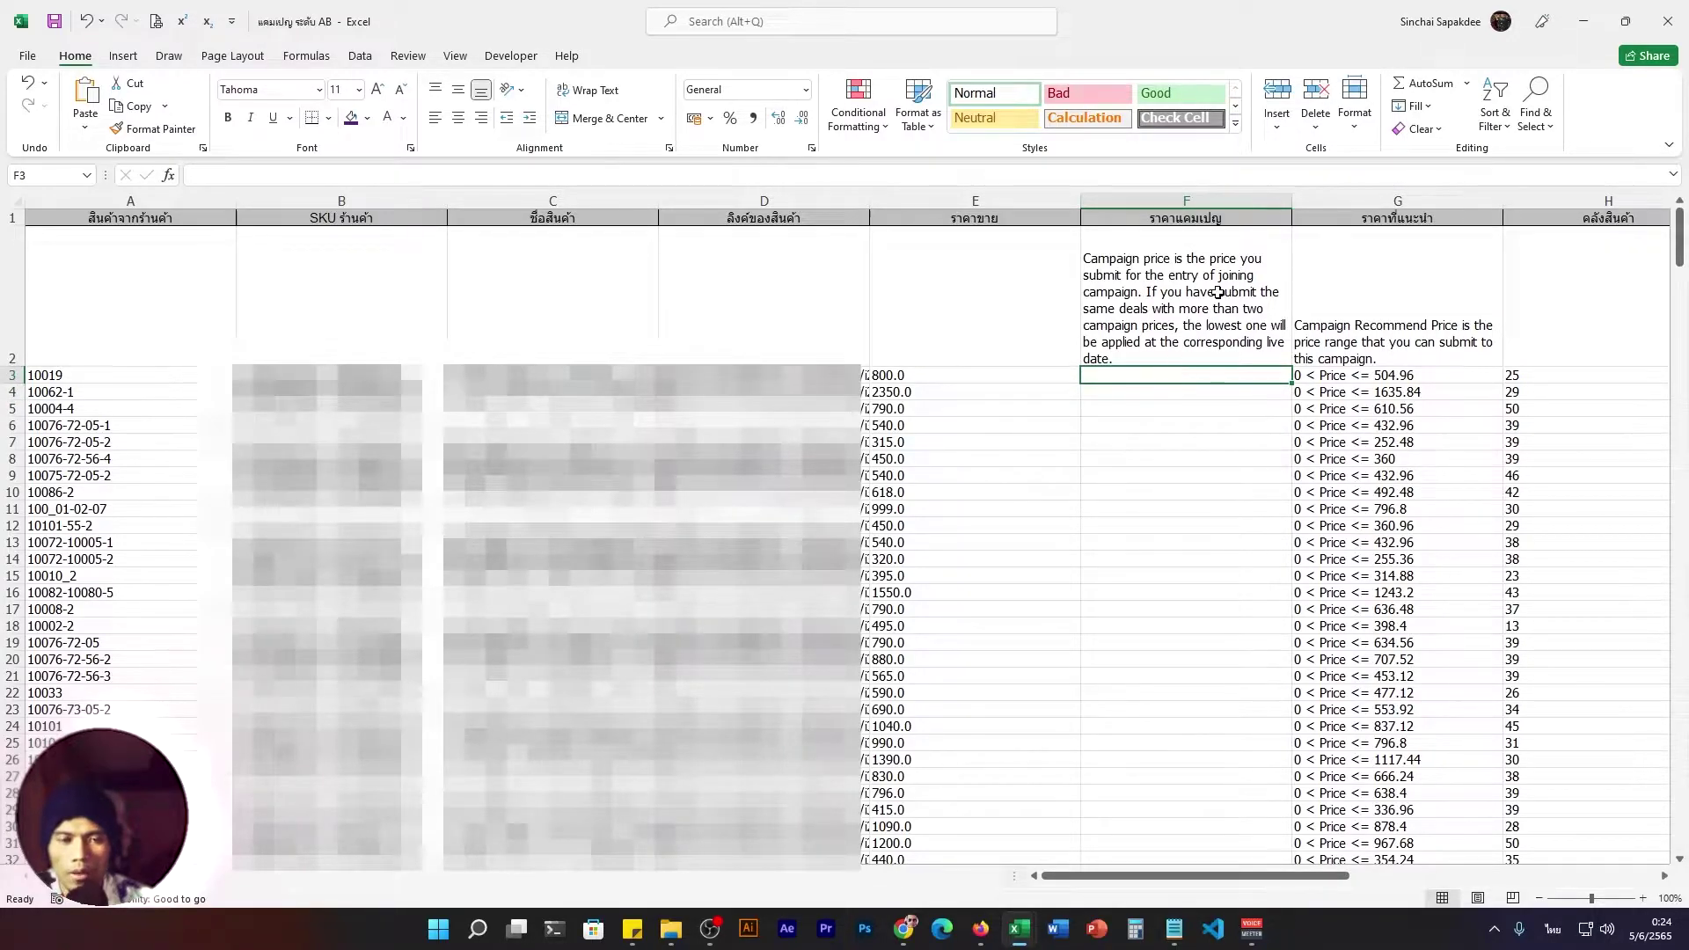
{"action": "left_click", "coordinate": [1401, 221]}
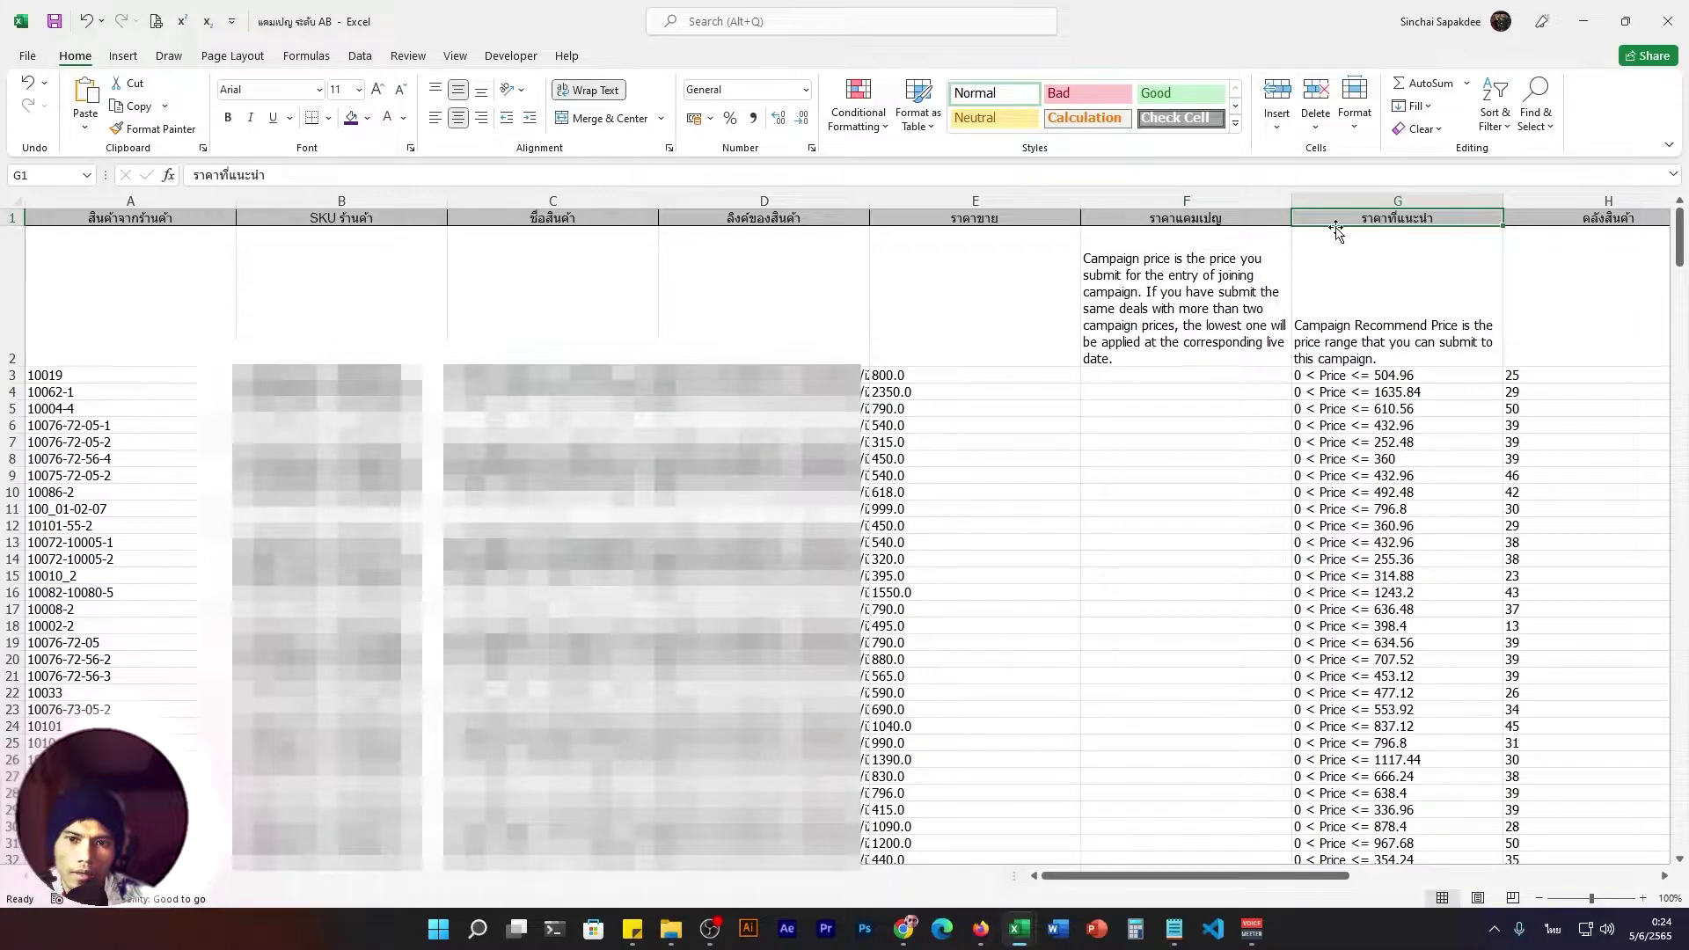
{"action": "left_click", "coordinate": [1223, 218]}
{"action": "left_click", "coordinate": [1196, 375]}
{"action": "left_click", "coordinate": [1199, 394]}
{"action": "left_click", "coordinate": [1177, 371]}
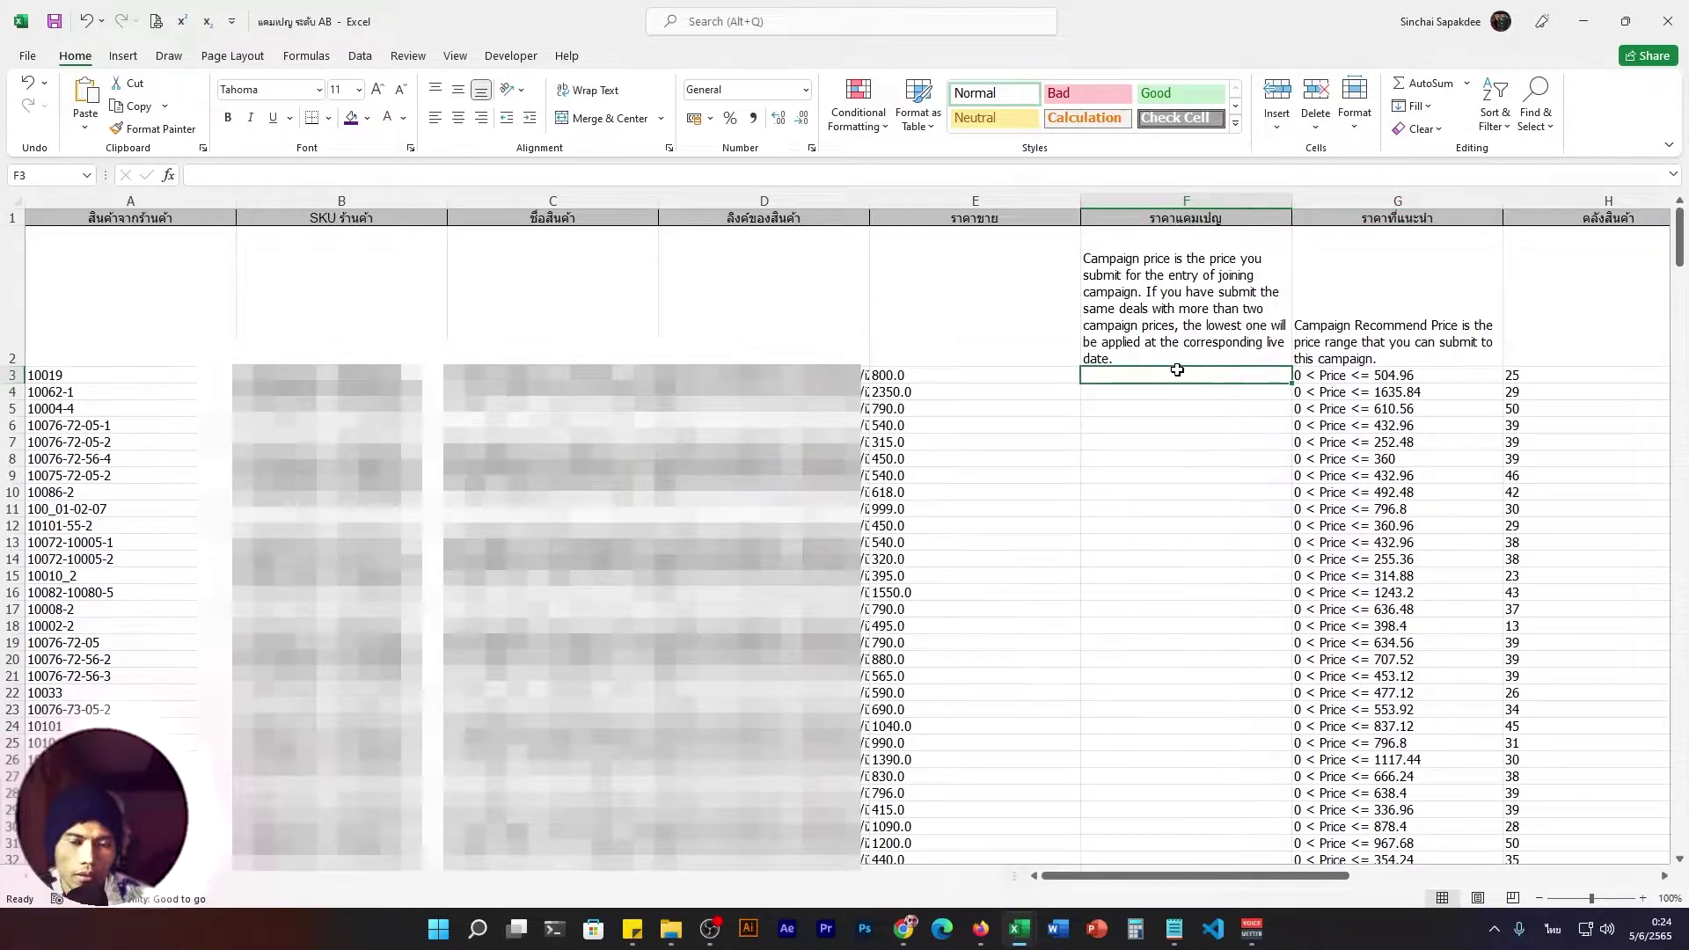
{"action": "left_click", "coordinate": [1180, 393]}
{"action": "left_click", "coordinate": [1259, 371]}
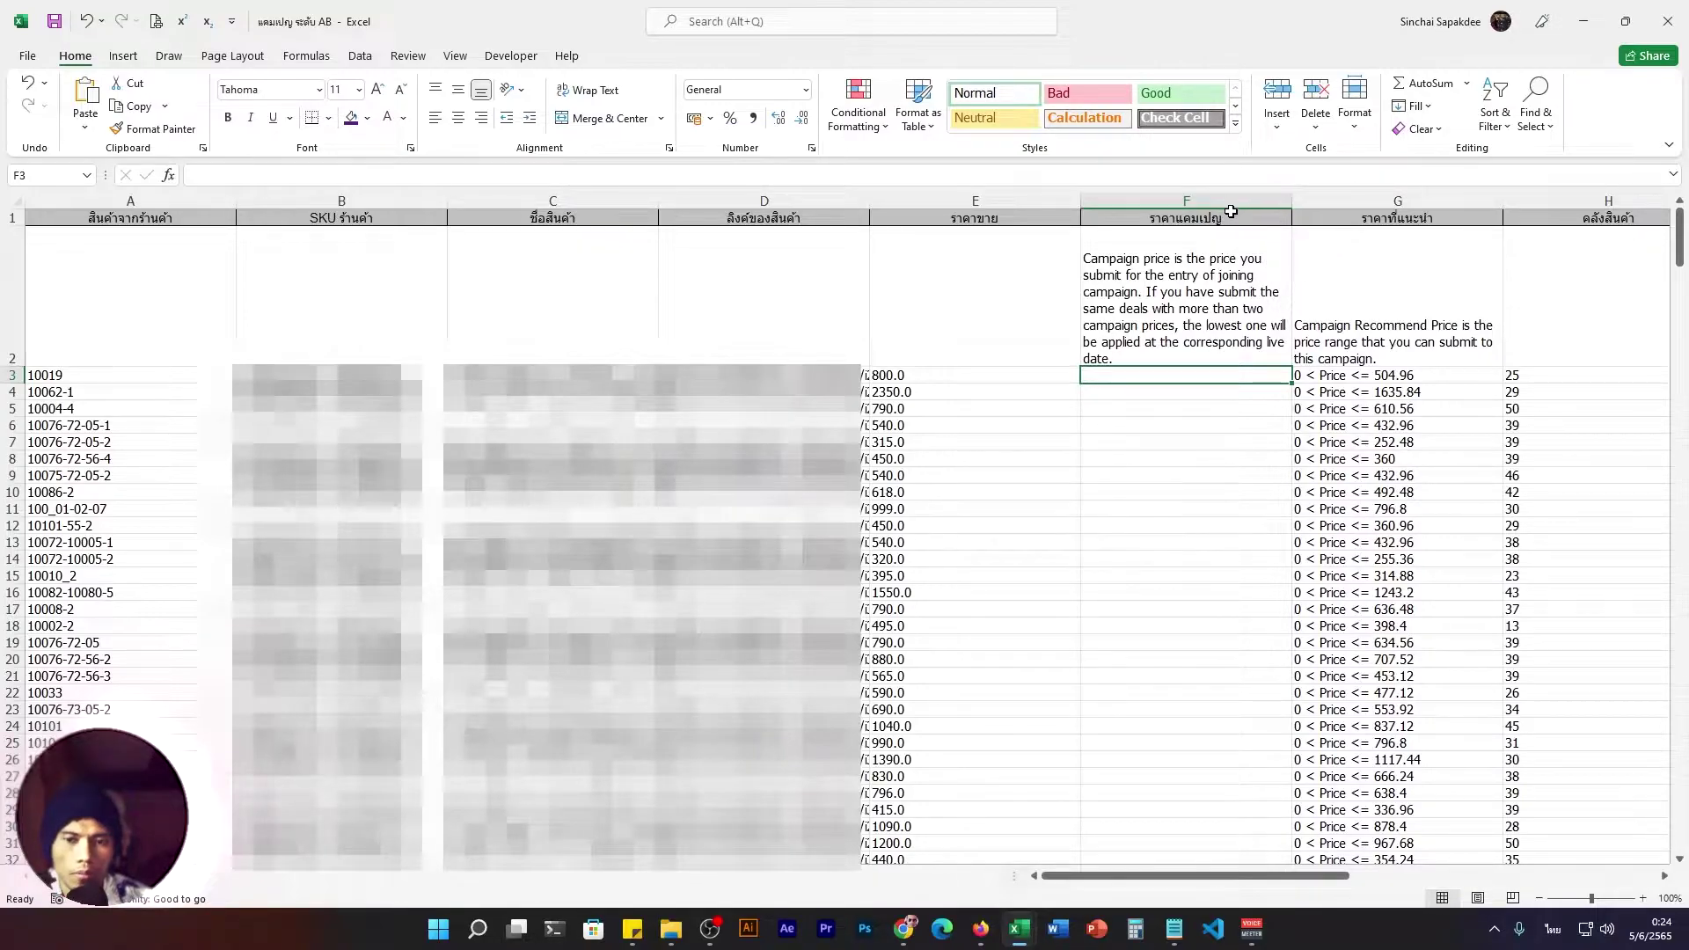
{"action": "left_click", "coordinate": [1350, 377]}
{"action": "left_click", "coordinate": [1215, 381]}
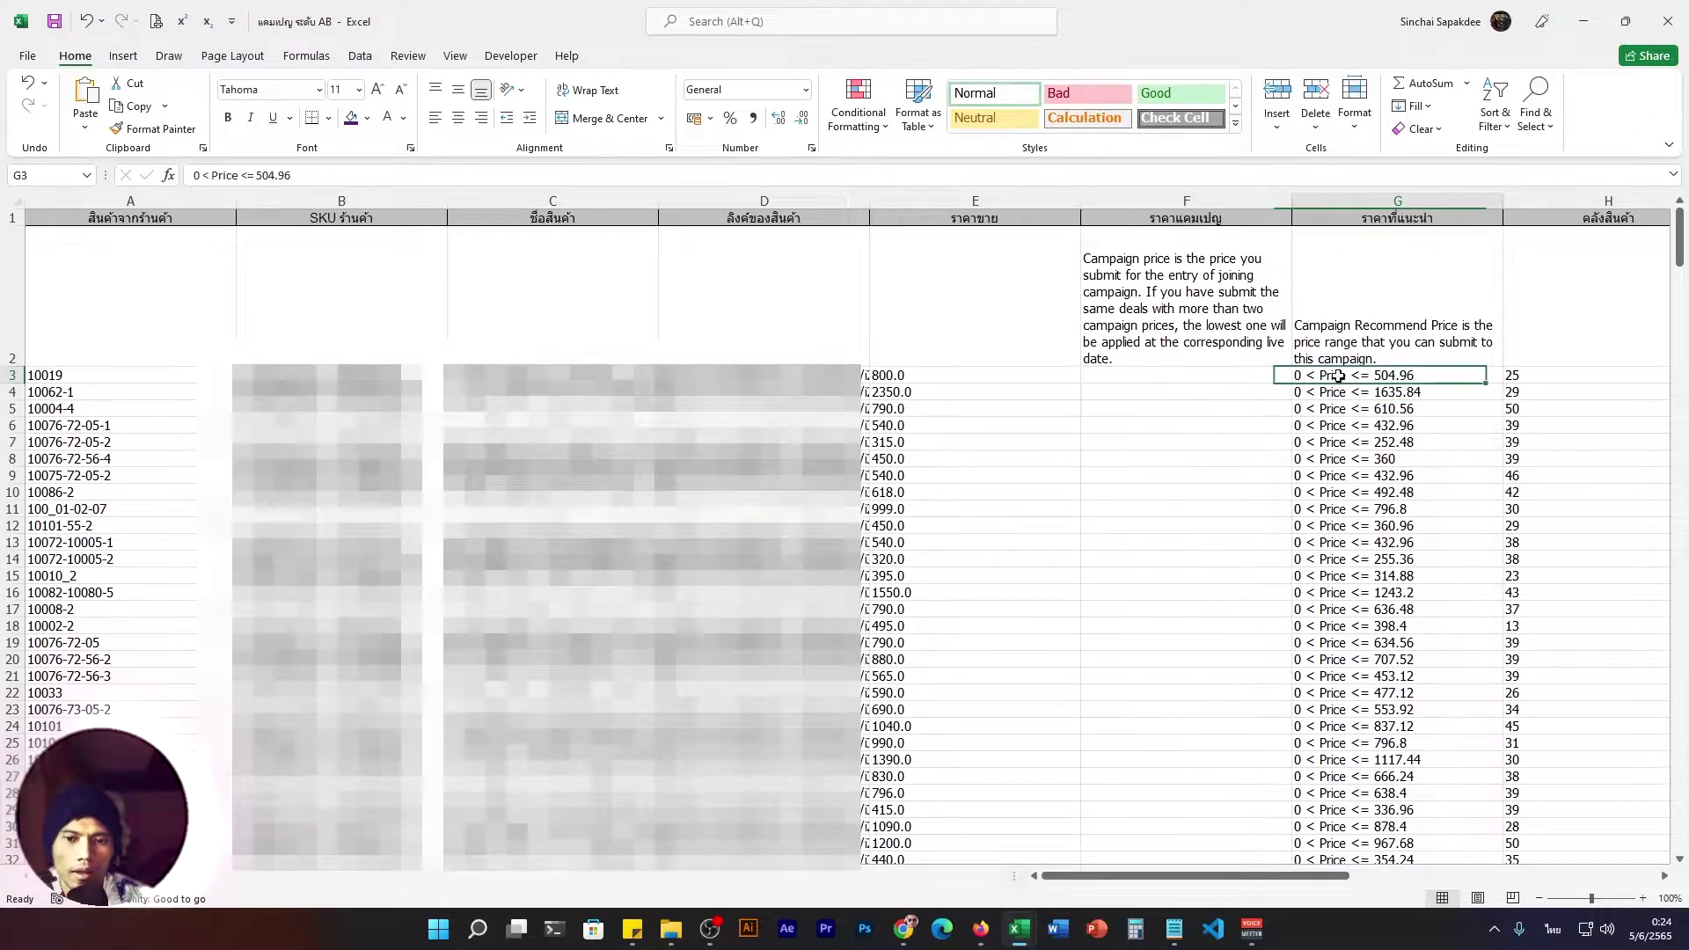
{"action": "left_click", "coordinate": [1346, 376]}
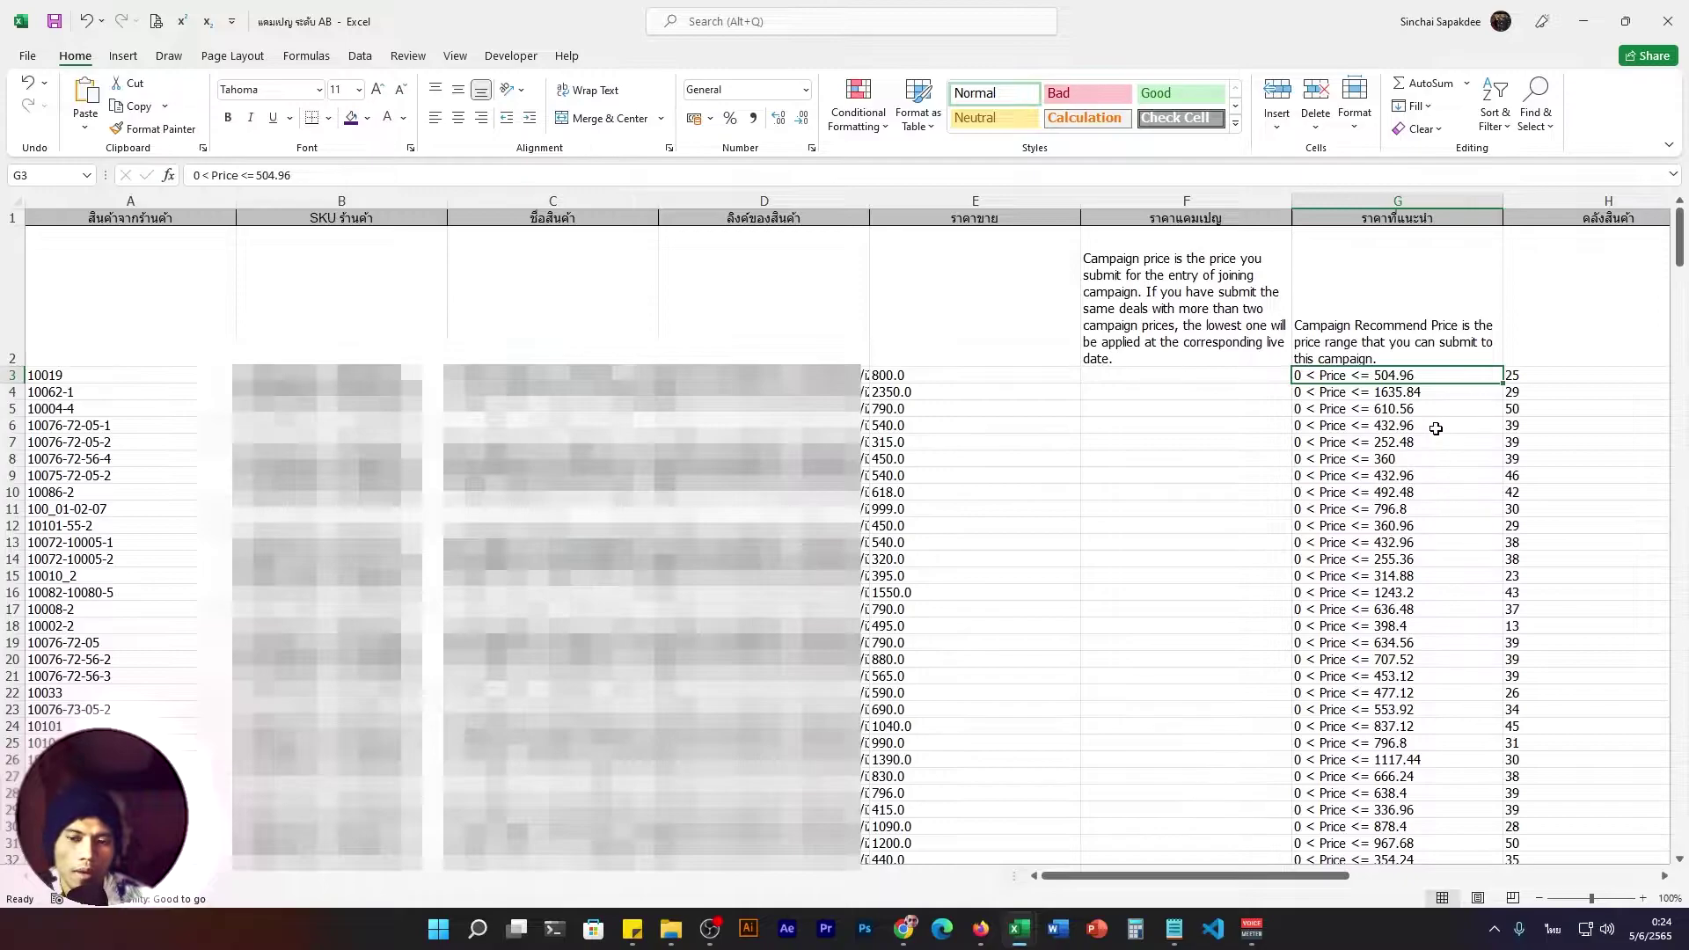
Clear the check results from column F and cancel the pending copy of G3:G23.
{"action": "left_click_drag", "start_coordinate": [1390, 370], "coordinate": [980, 839]}
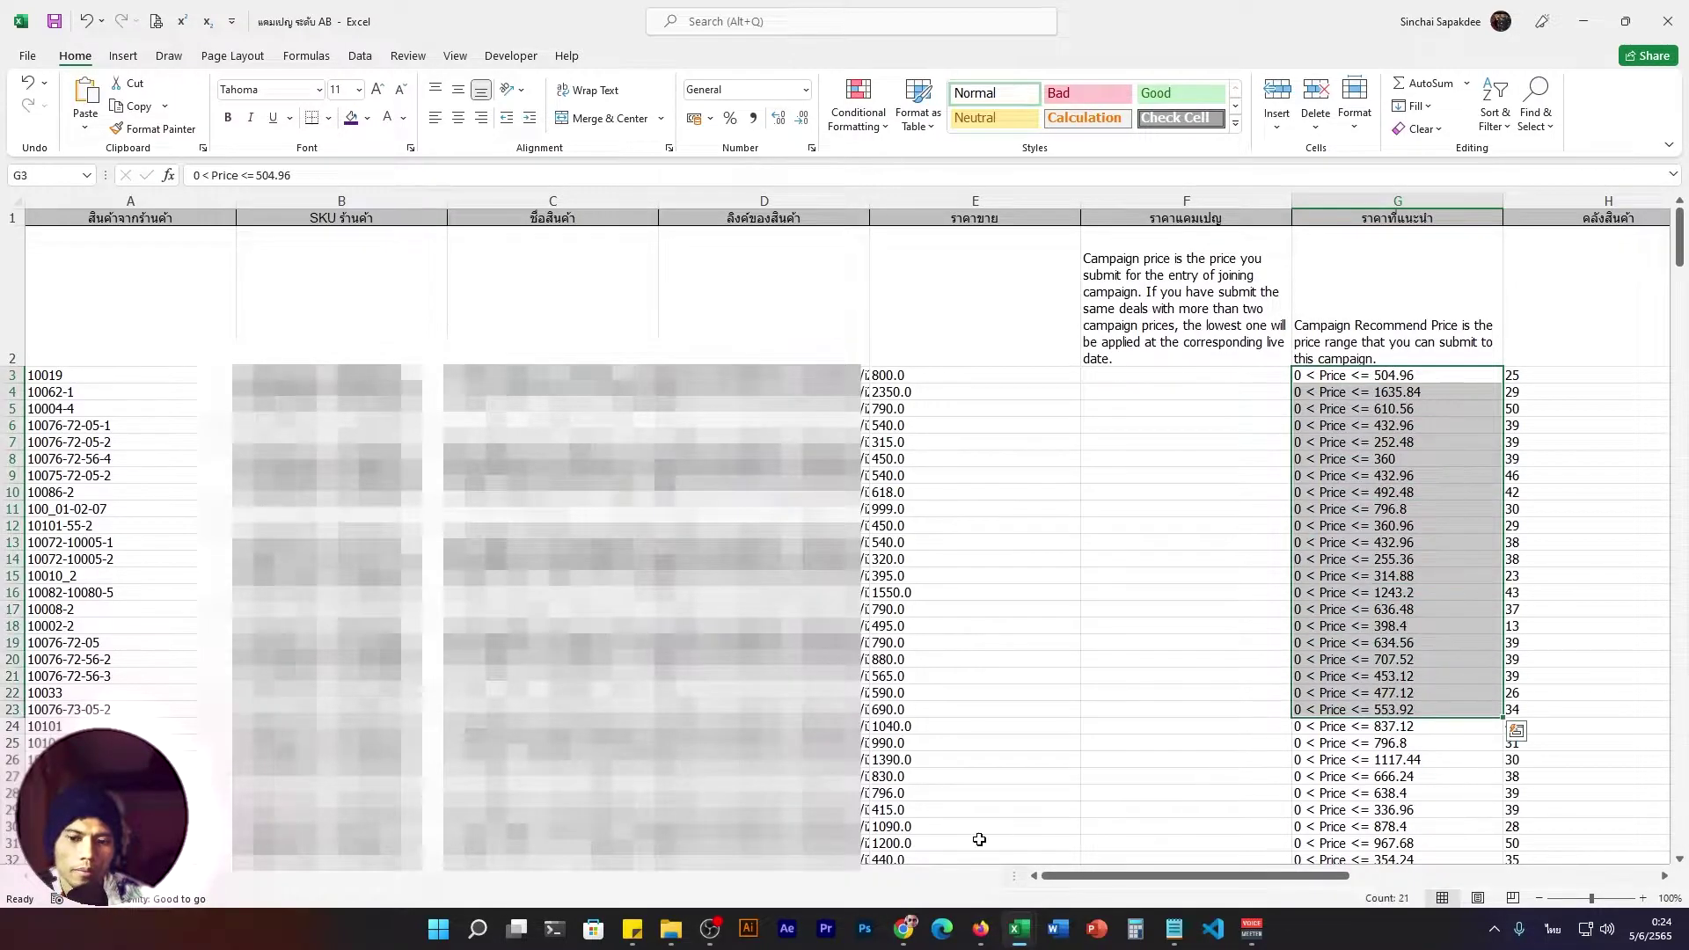
{"action": "key", "text": "ctrl+c"}
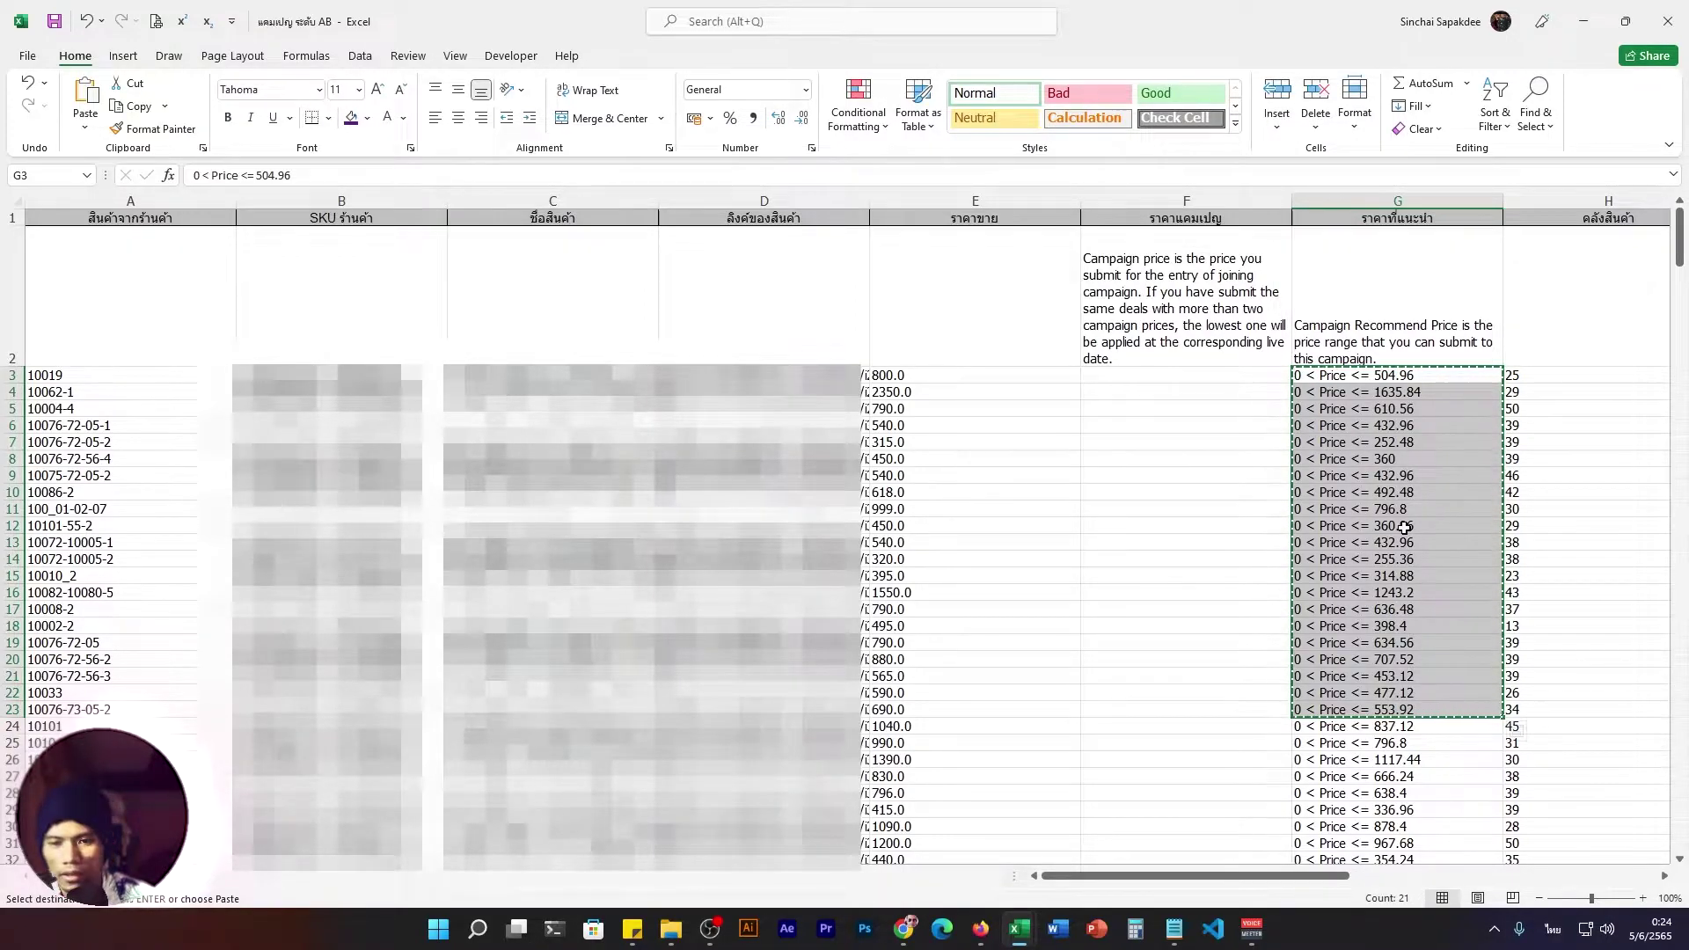
{"action": "key", "text": "ctrl+z"}
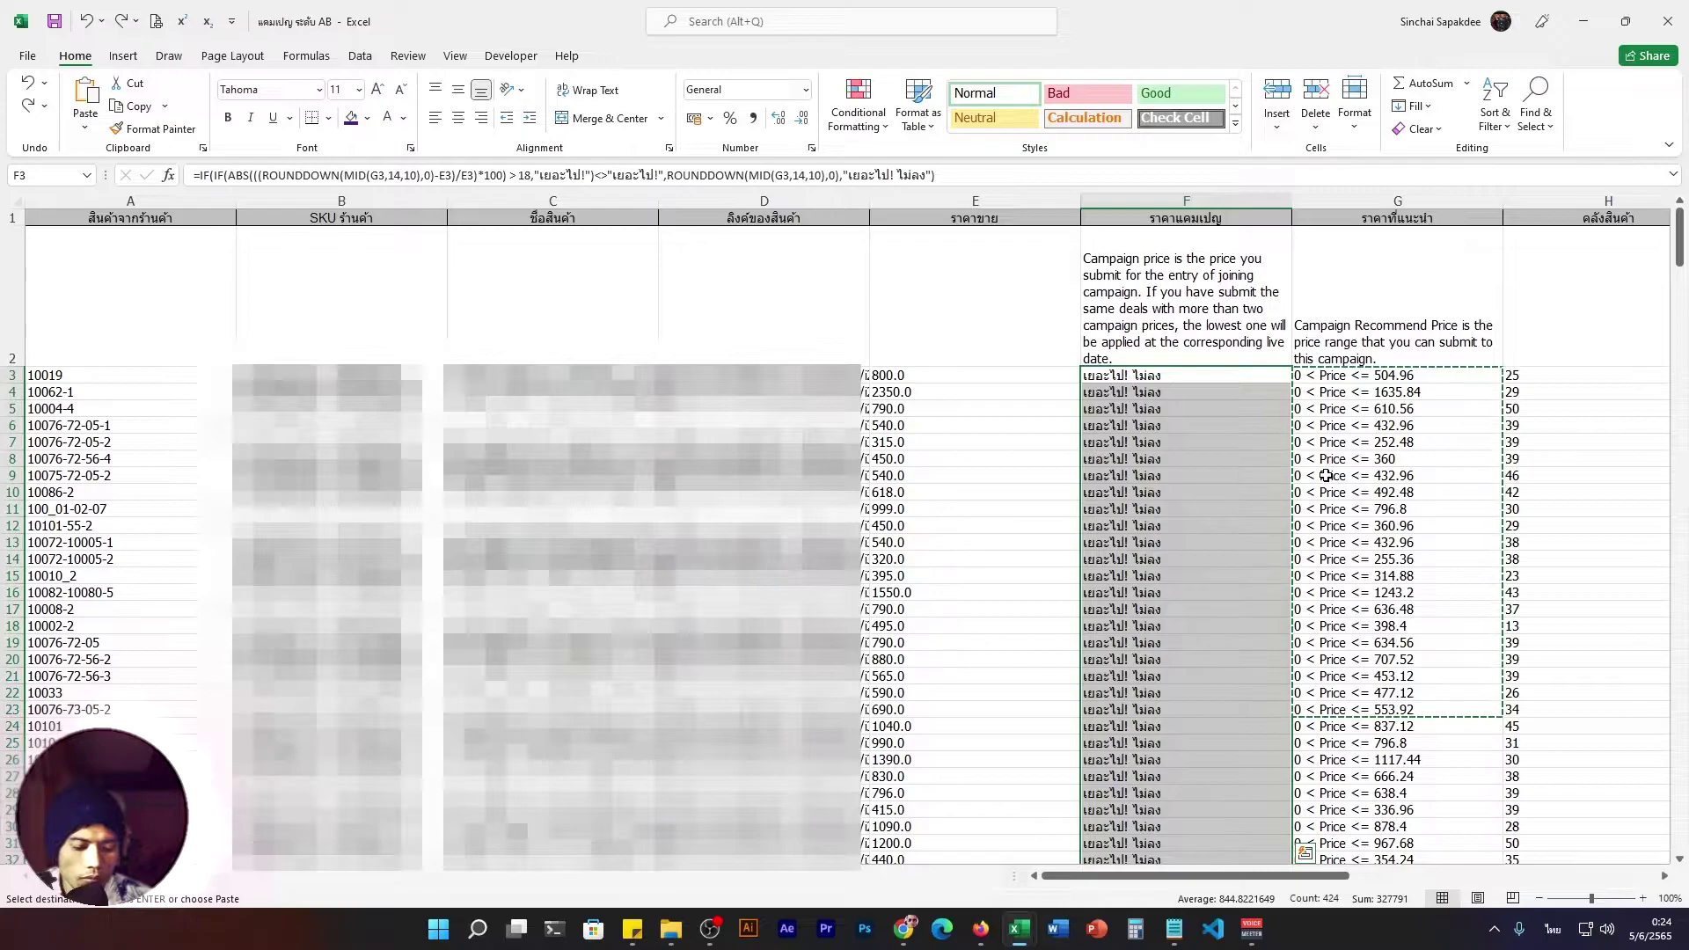
{"action": "key", "text": "Delete"}
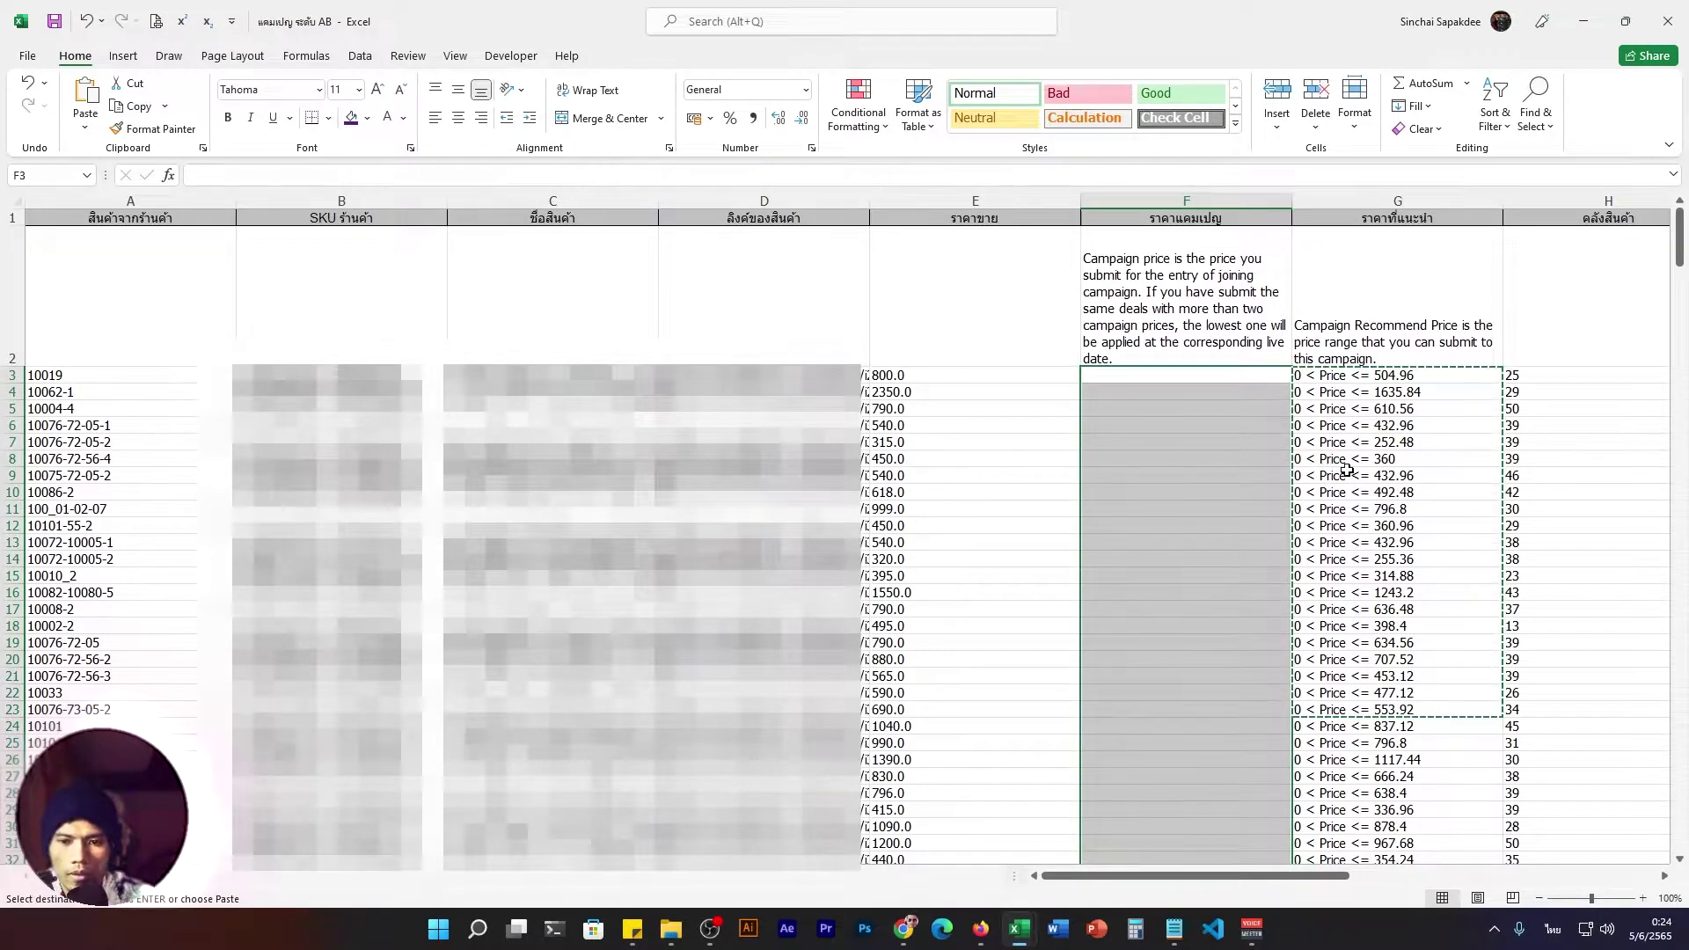
{"action": "left_click", "coordinate": [1195, 492]}
{"action": "key", "text": "Escape"}
Review cells F3, F4 and F6, then close the campaign workbook.
{"action": "left_click", "coordinate": [1193, 373]}
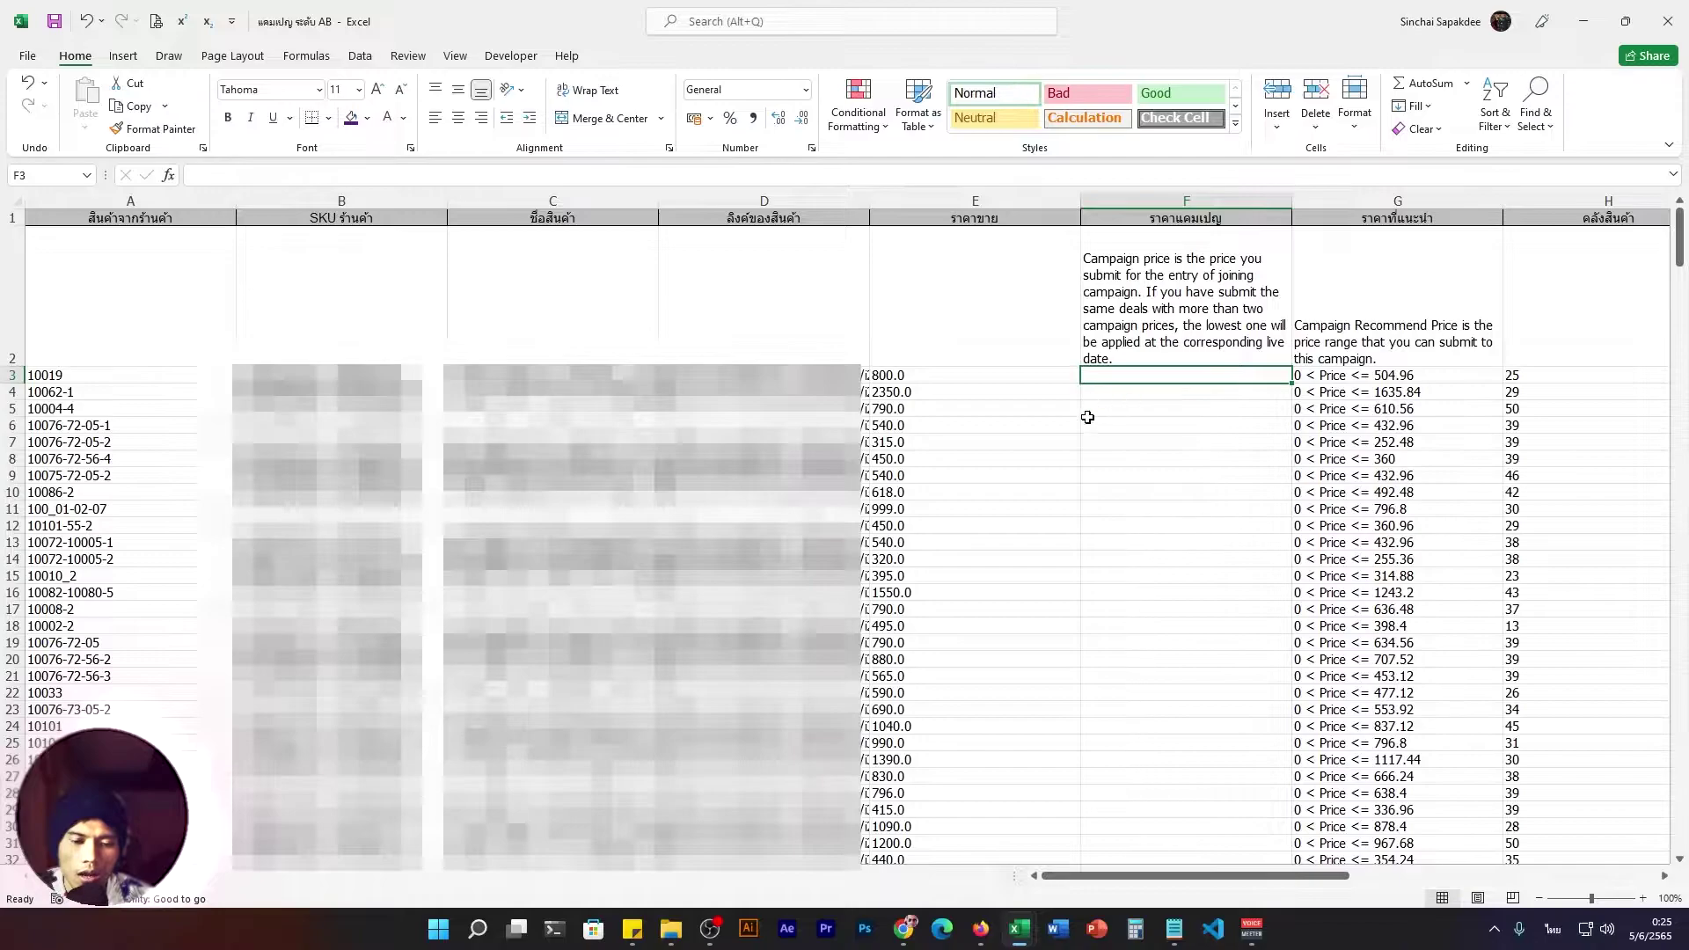
{"action": "left_click", "coordinate": [1151, 398]}
{"action": "left_click", "coordinate": [1169, 373]}
{"action": "left_click", "coordinate": [1175, 391]}
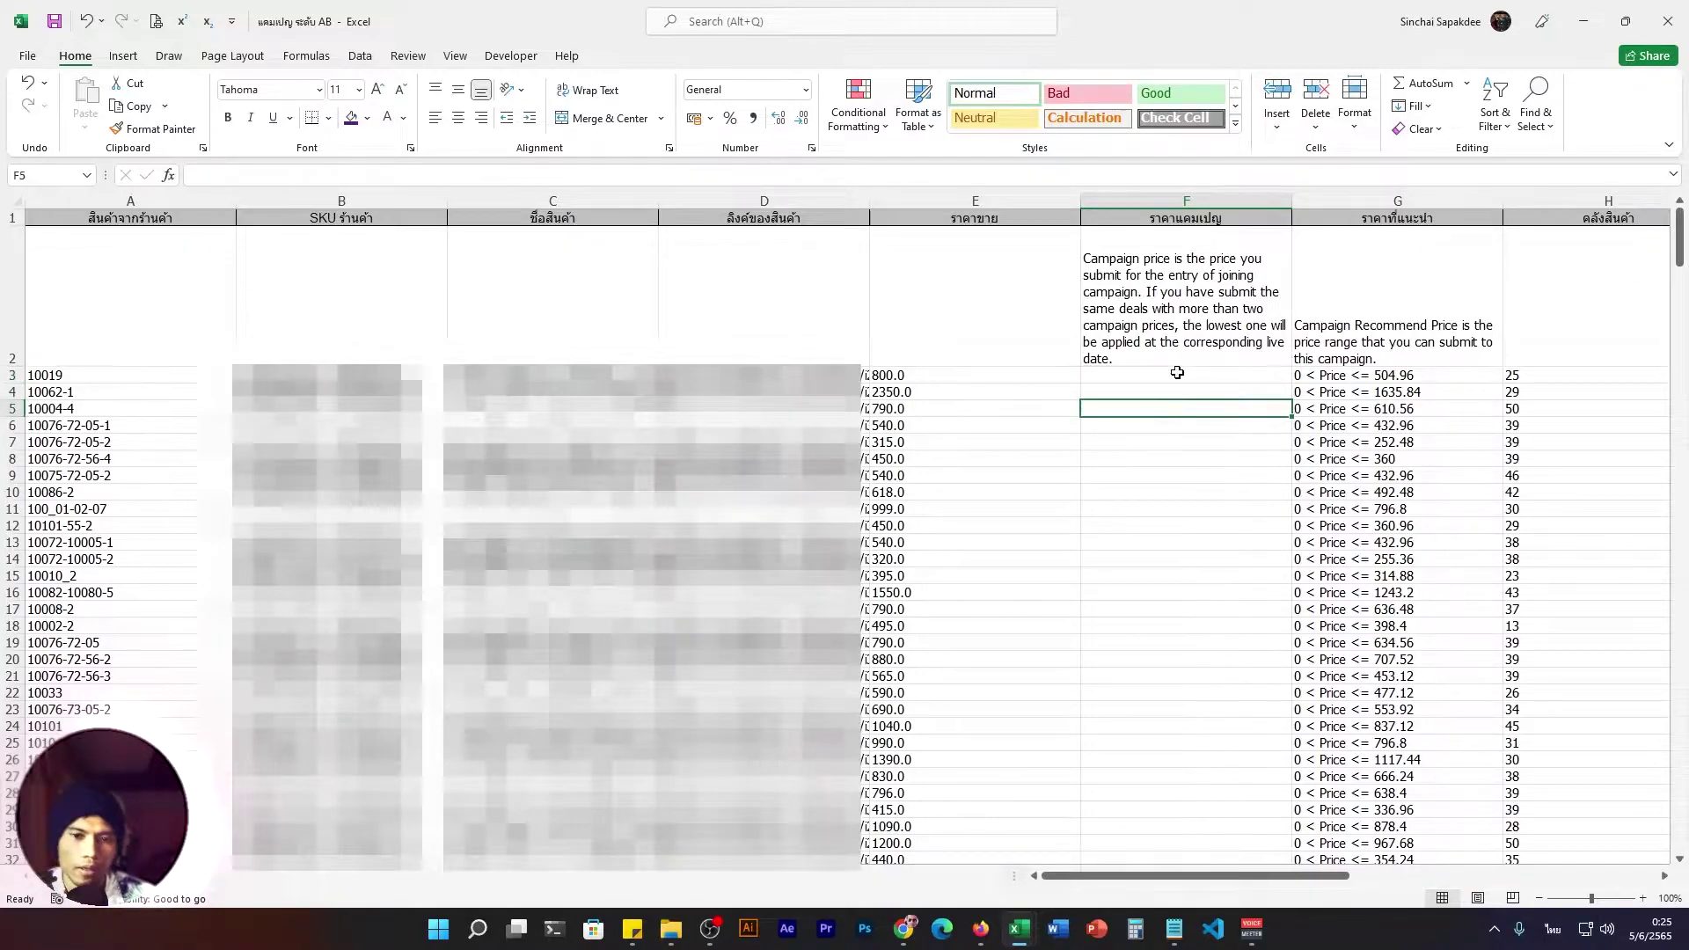
{"action": "left_click", "coordinate": [1177, 373]}
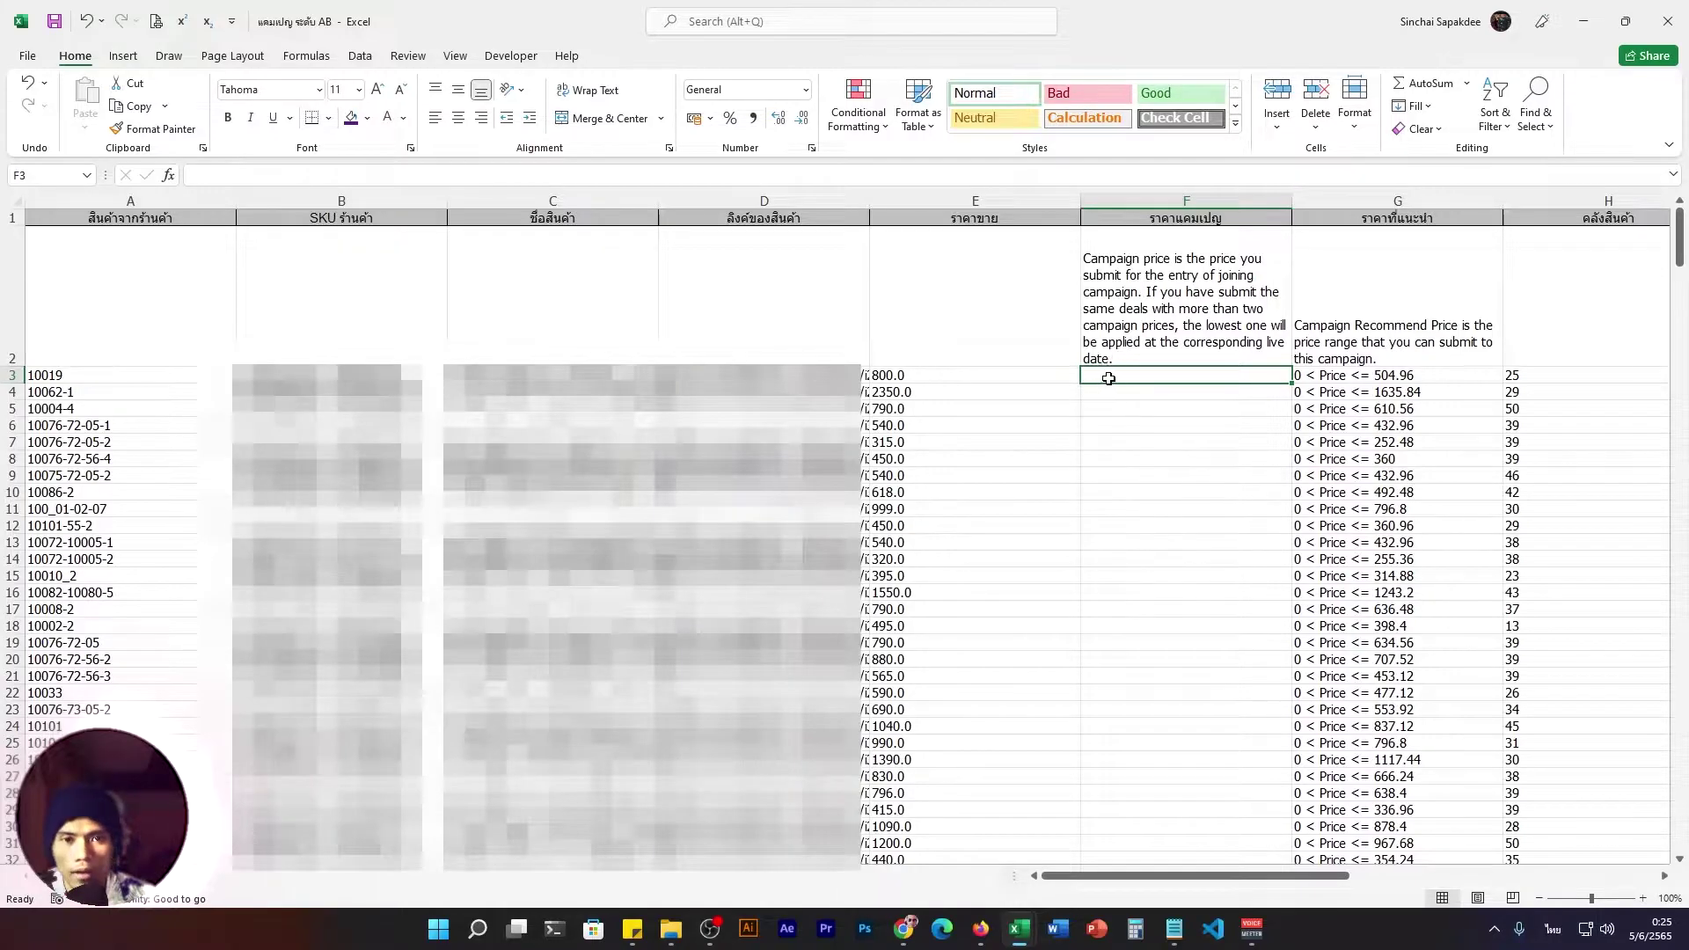
{"action": "left_click", "coordinate": [1140, 423]}
{"action": "left_click", "coordinate": [1161, 371]}
{"action": "left_click", "coordinate": [1182, 424]}
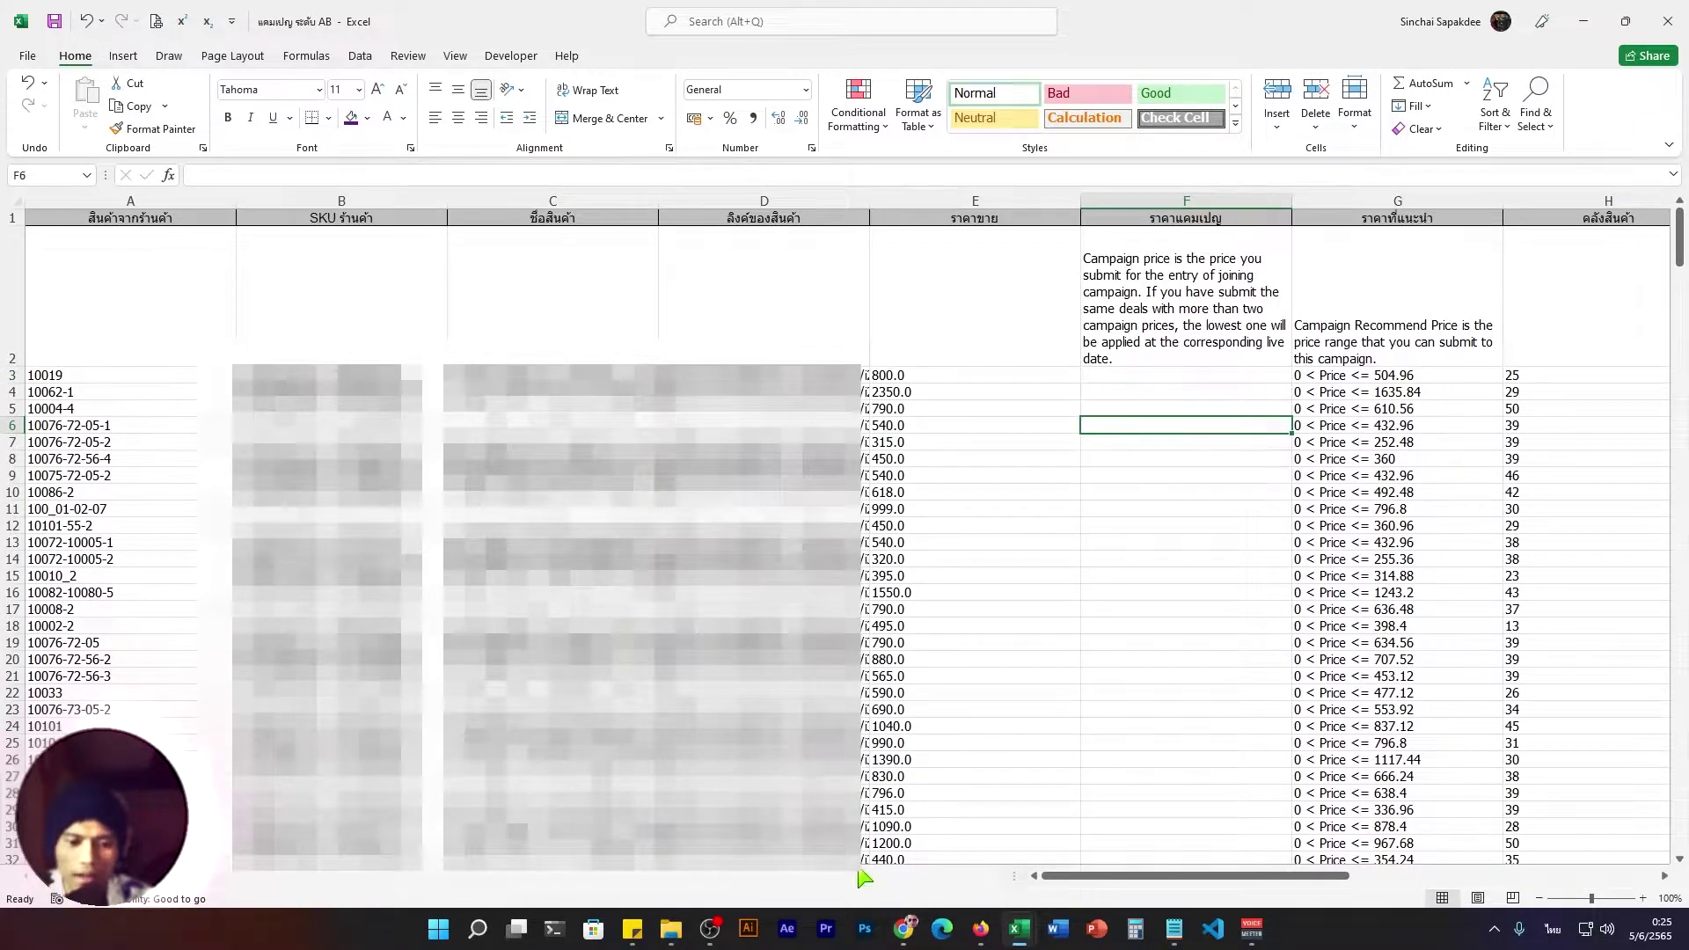
{"action": "left_click", "coordinate": [1159, 370]}
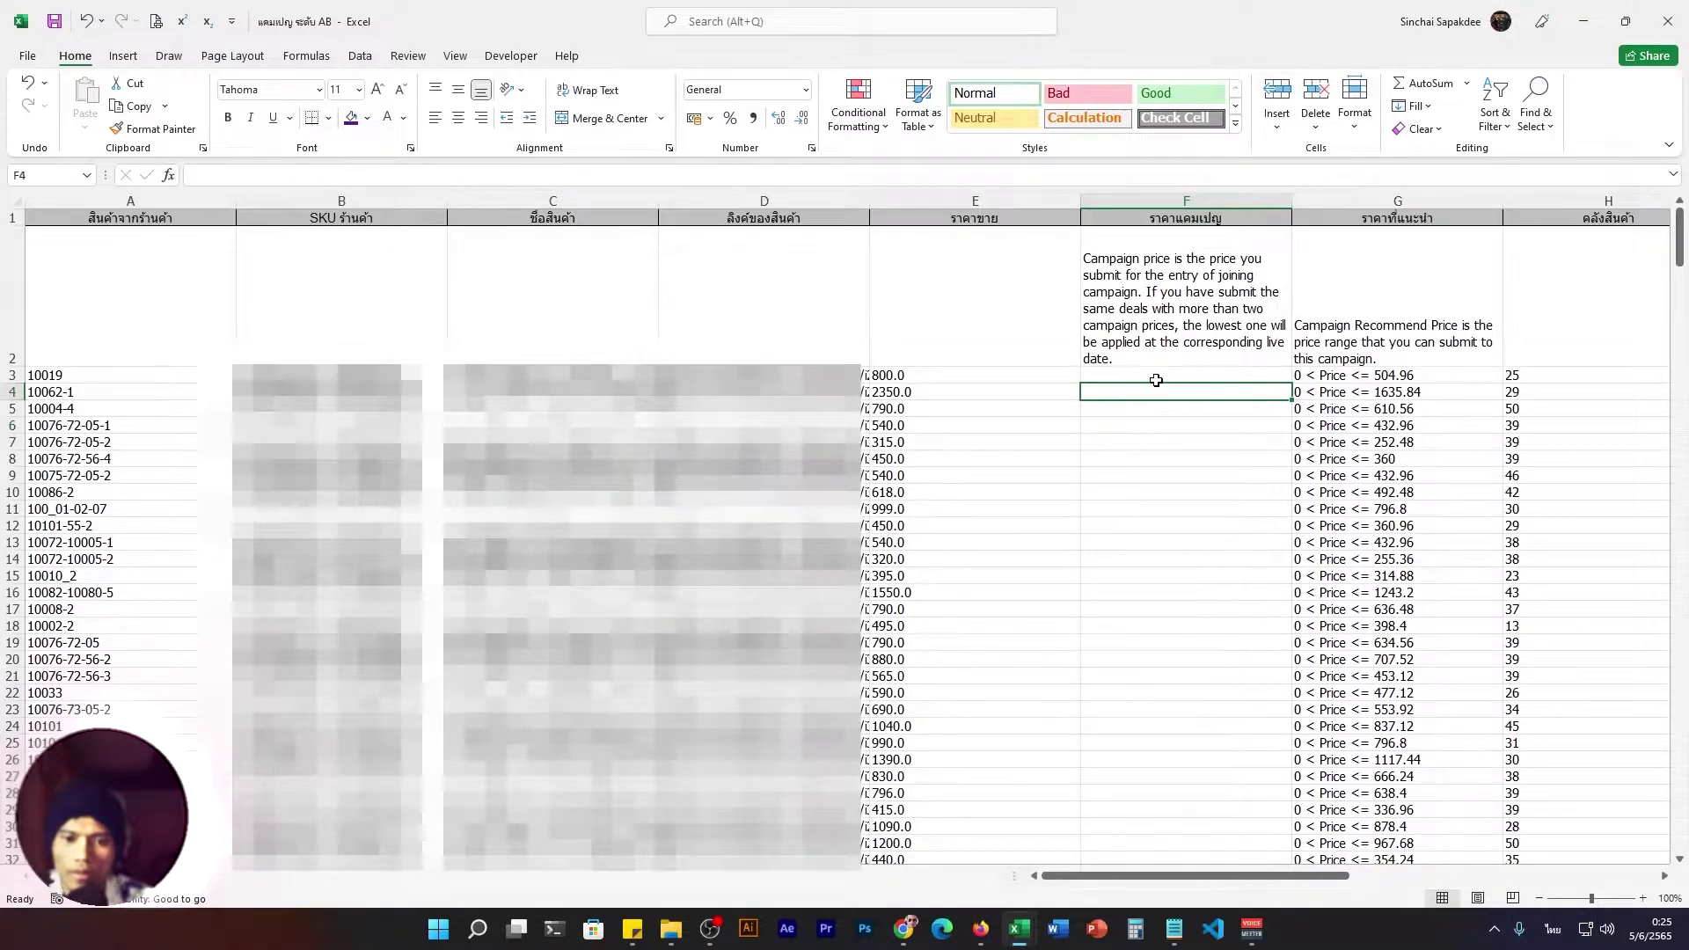
{"action": "left_click", "coordinate": [1668, 20]}
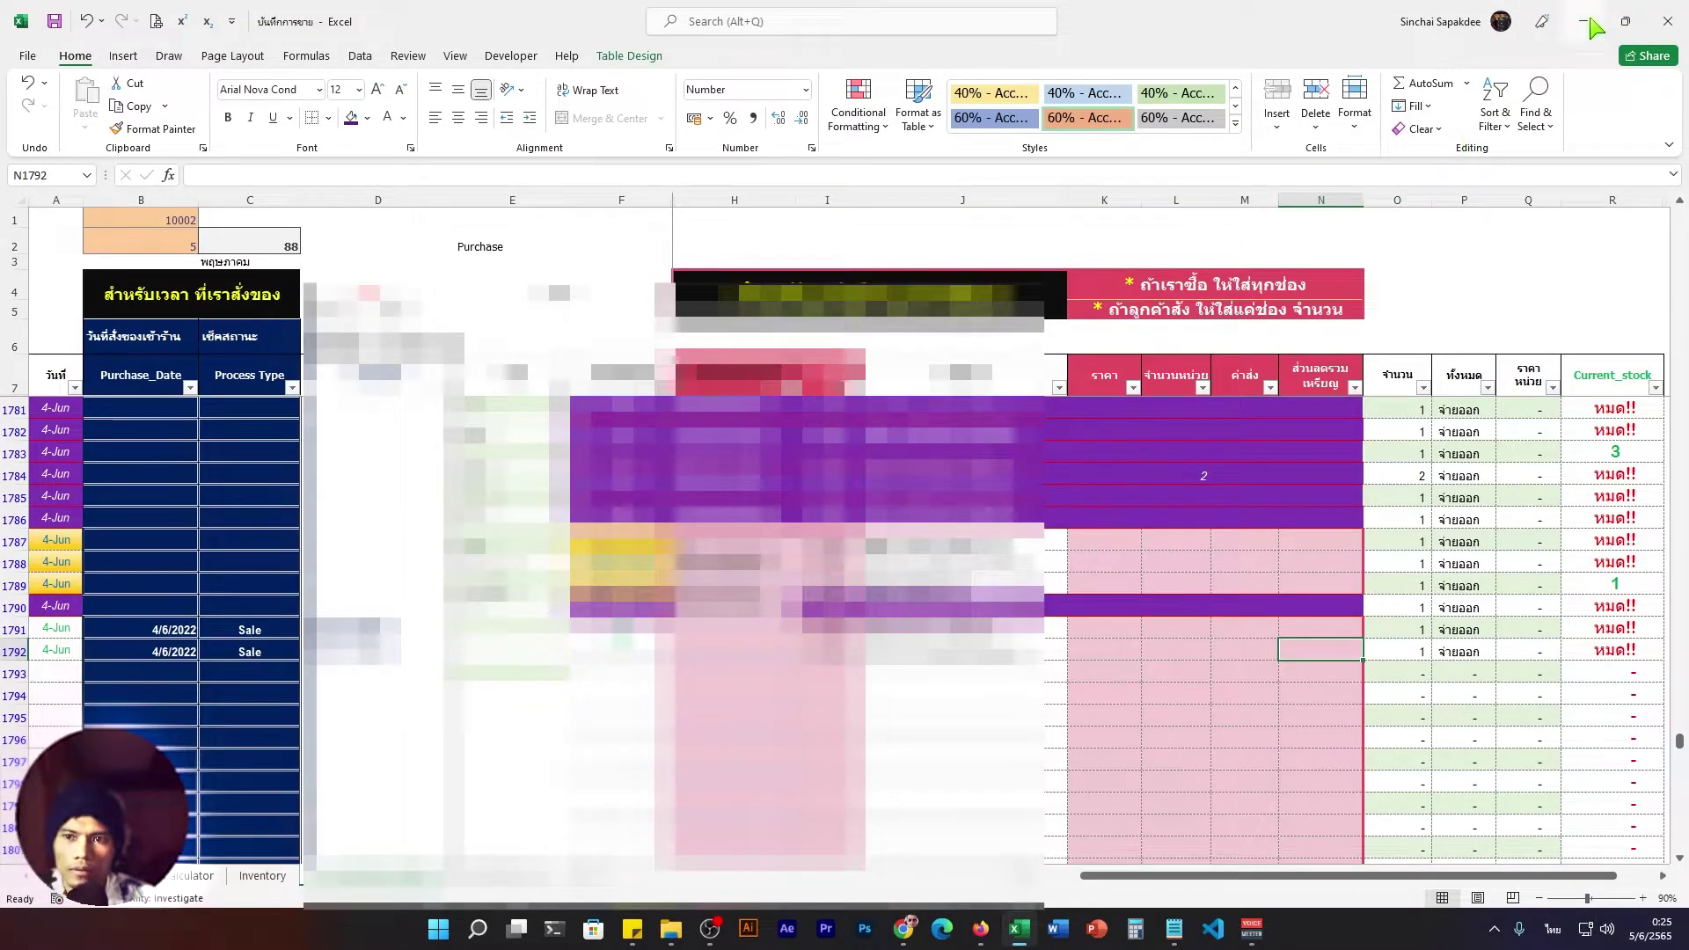
Go to the old-style Campaigns page and list not-yet-joined general campaigns and daily deals.
{"action": "left_click", "coordinate": [1583, 21]}
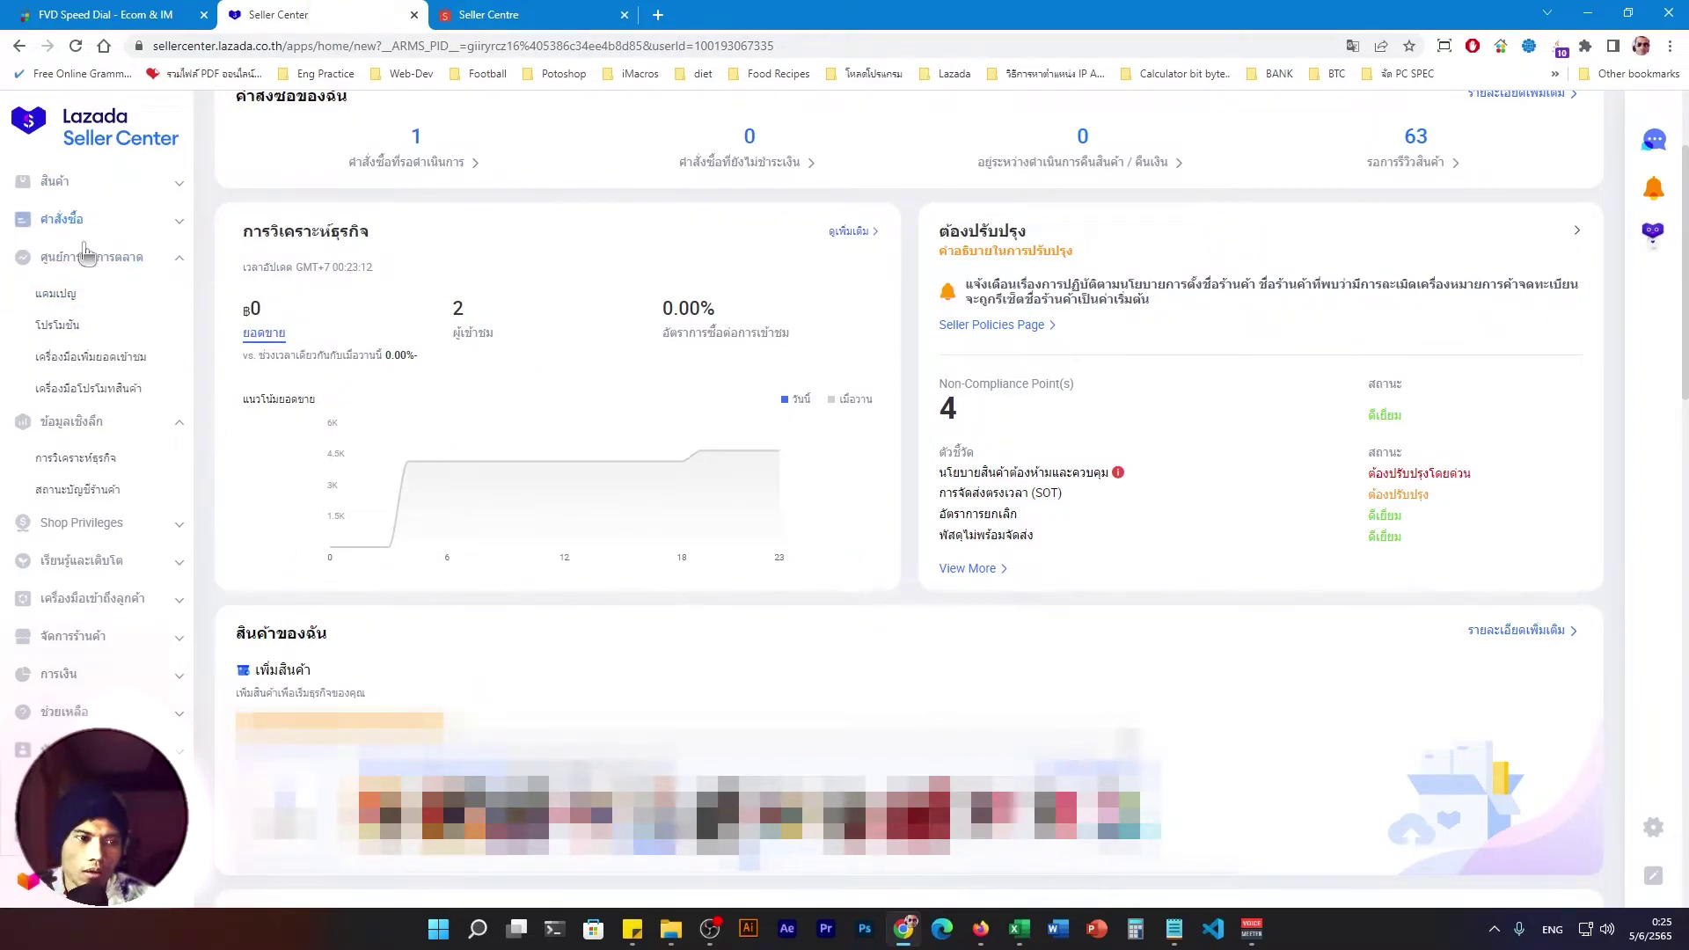
{"action": "scroll", "coordinate": [102, 264], "scroll_direction": "up", "scroll_amount": 2}
{"action": "scroll", "coordinate": [79, 299], "scroll_direction": "down", "scroll_amount": 2}
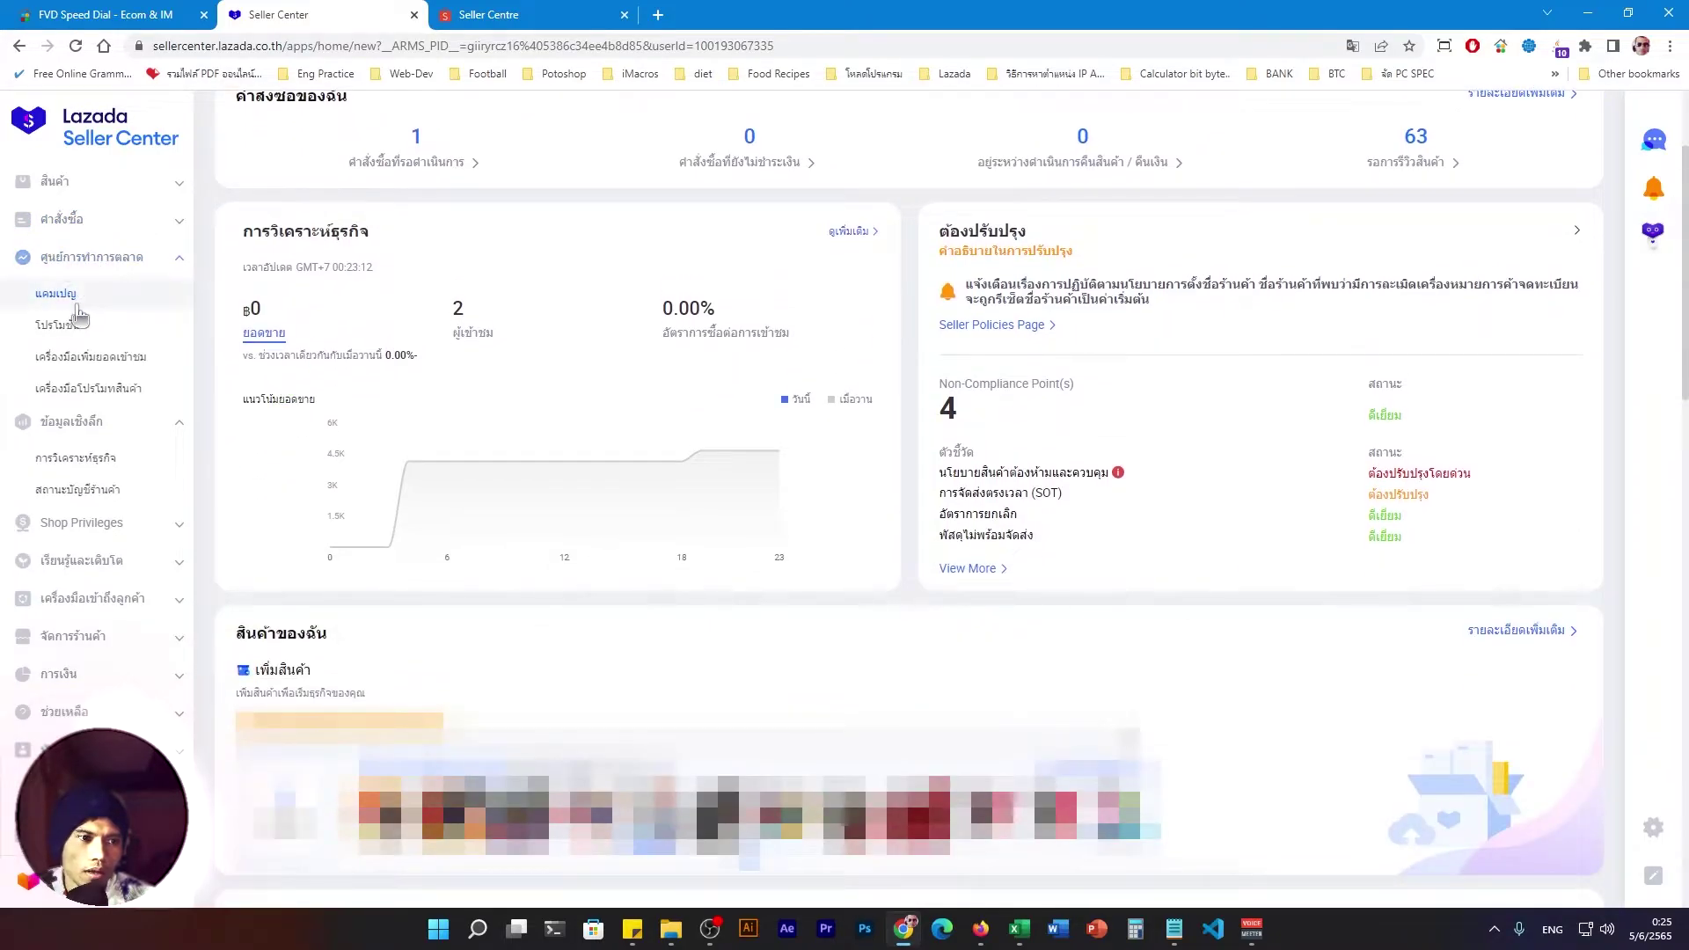
{"action": "left_click", "coordinate": [62, 294]}
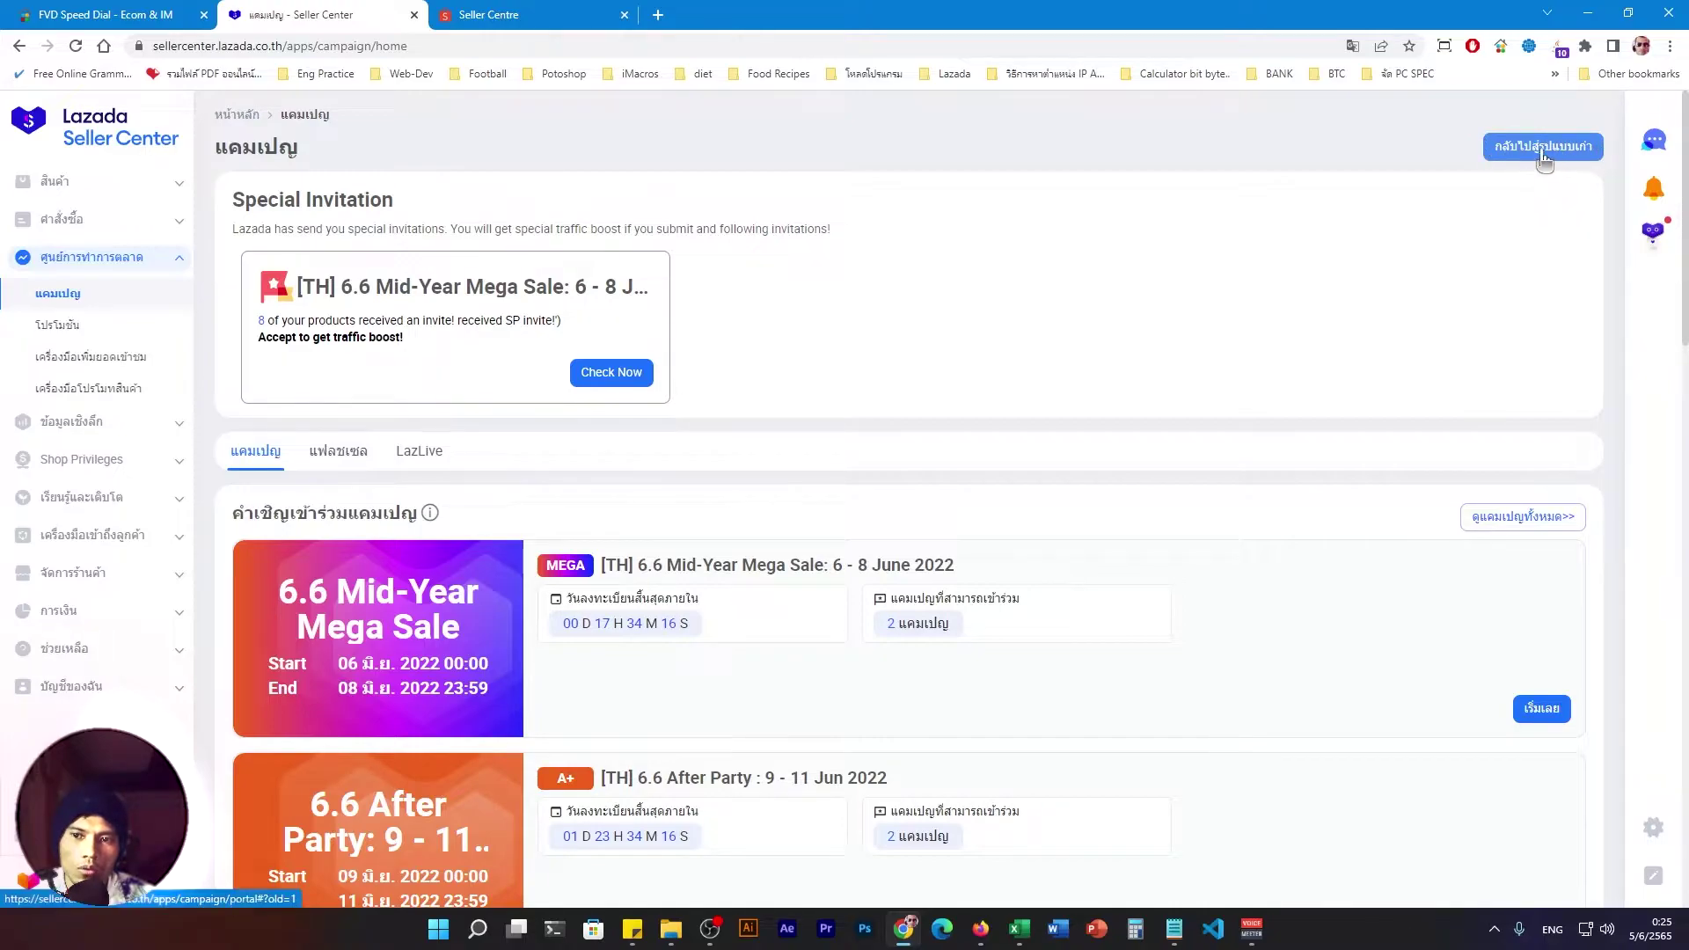
{"action": "left_click", "coordinate": [1544, 154]}
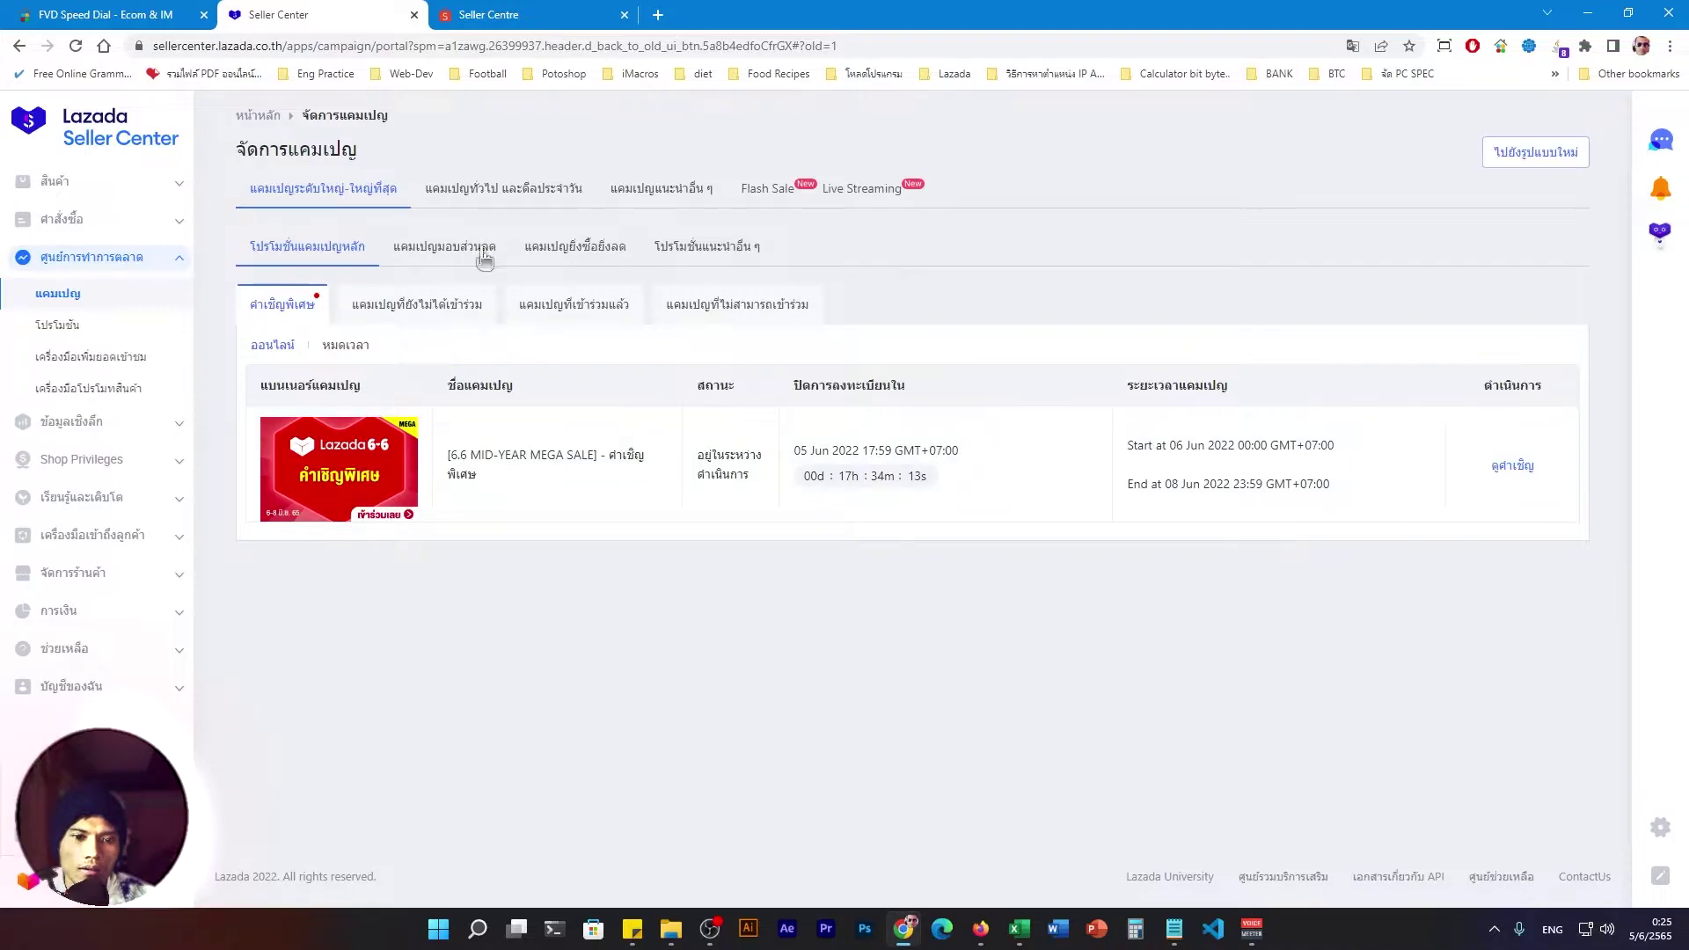
{"action": "left_click", "coordinate": [484, 255]}
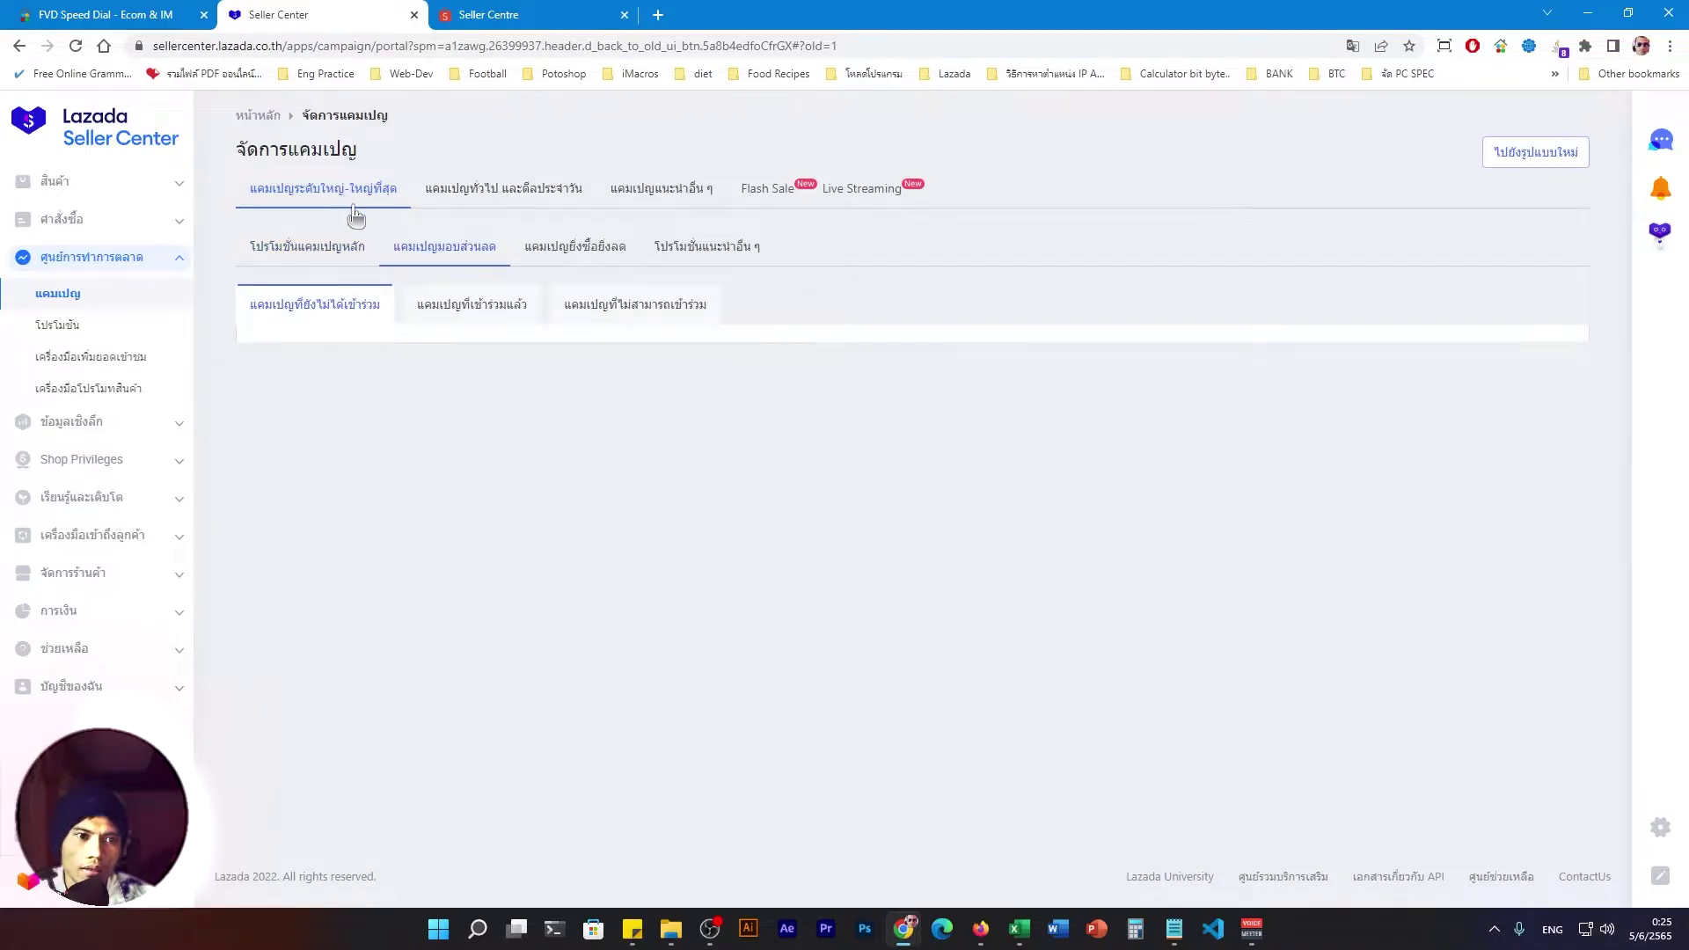
{"action": "left_click", "coordinate": [518, 189]}
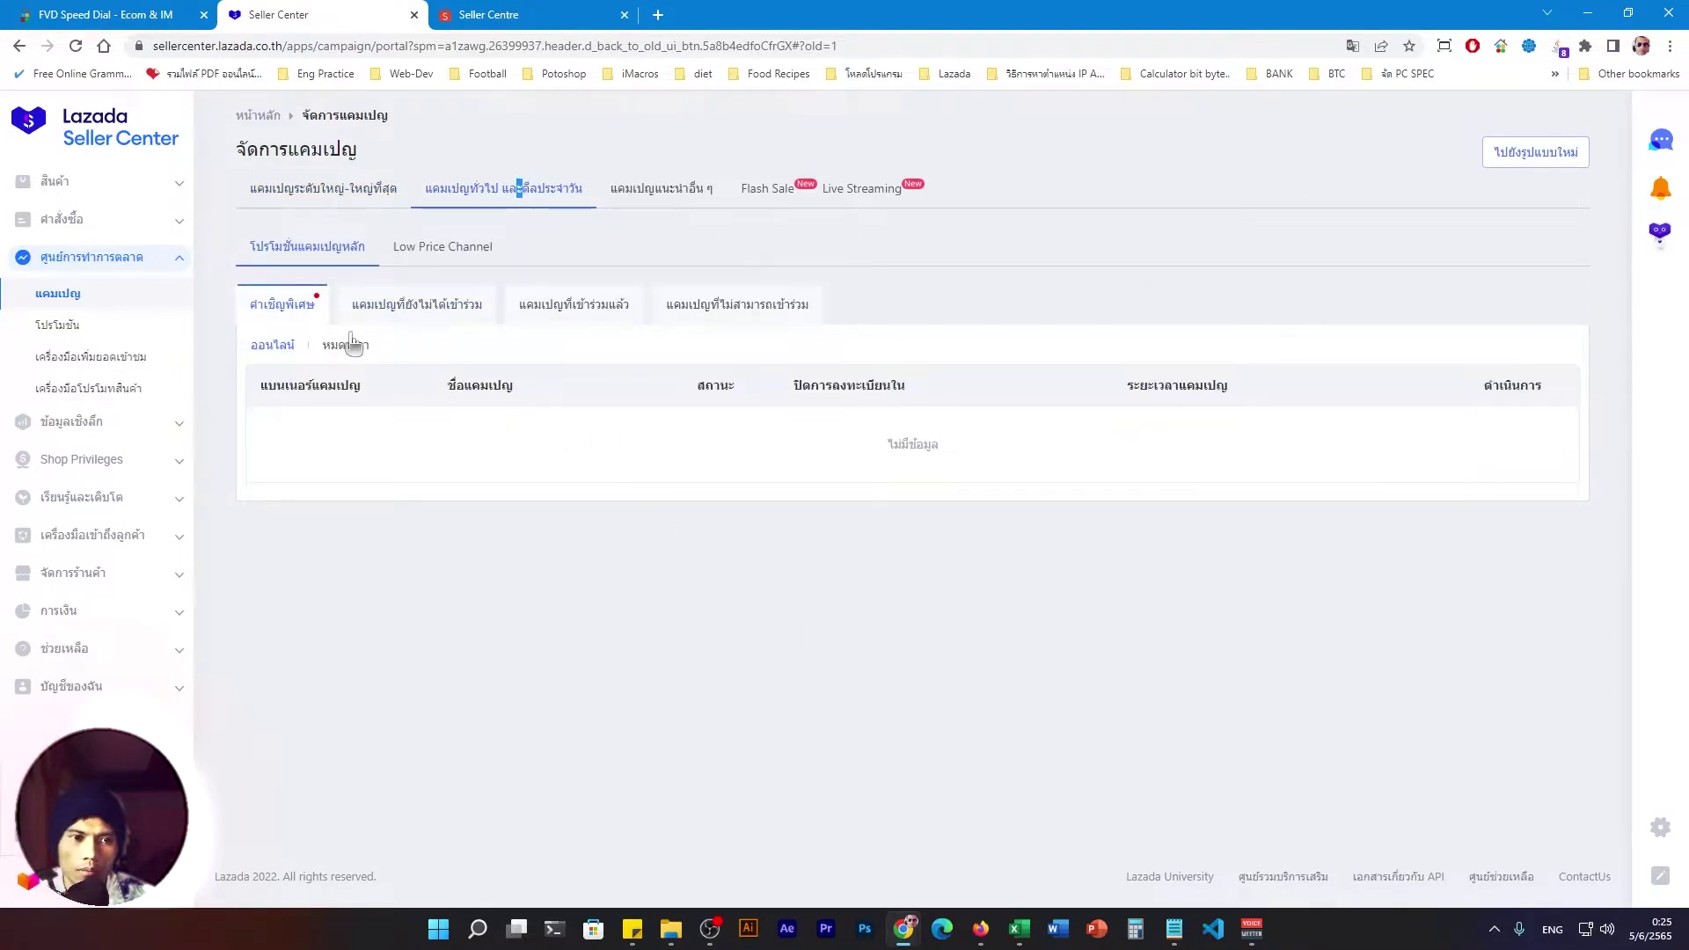
{"action": "left_click", "coordinate": [456, 304]}
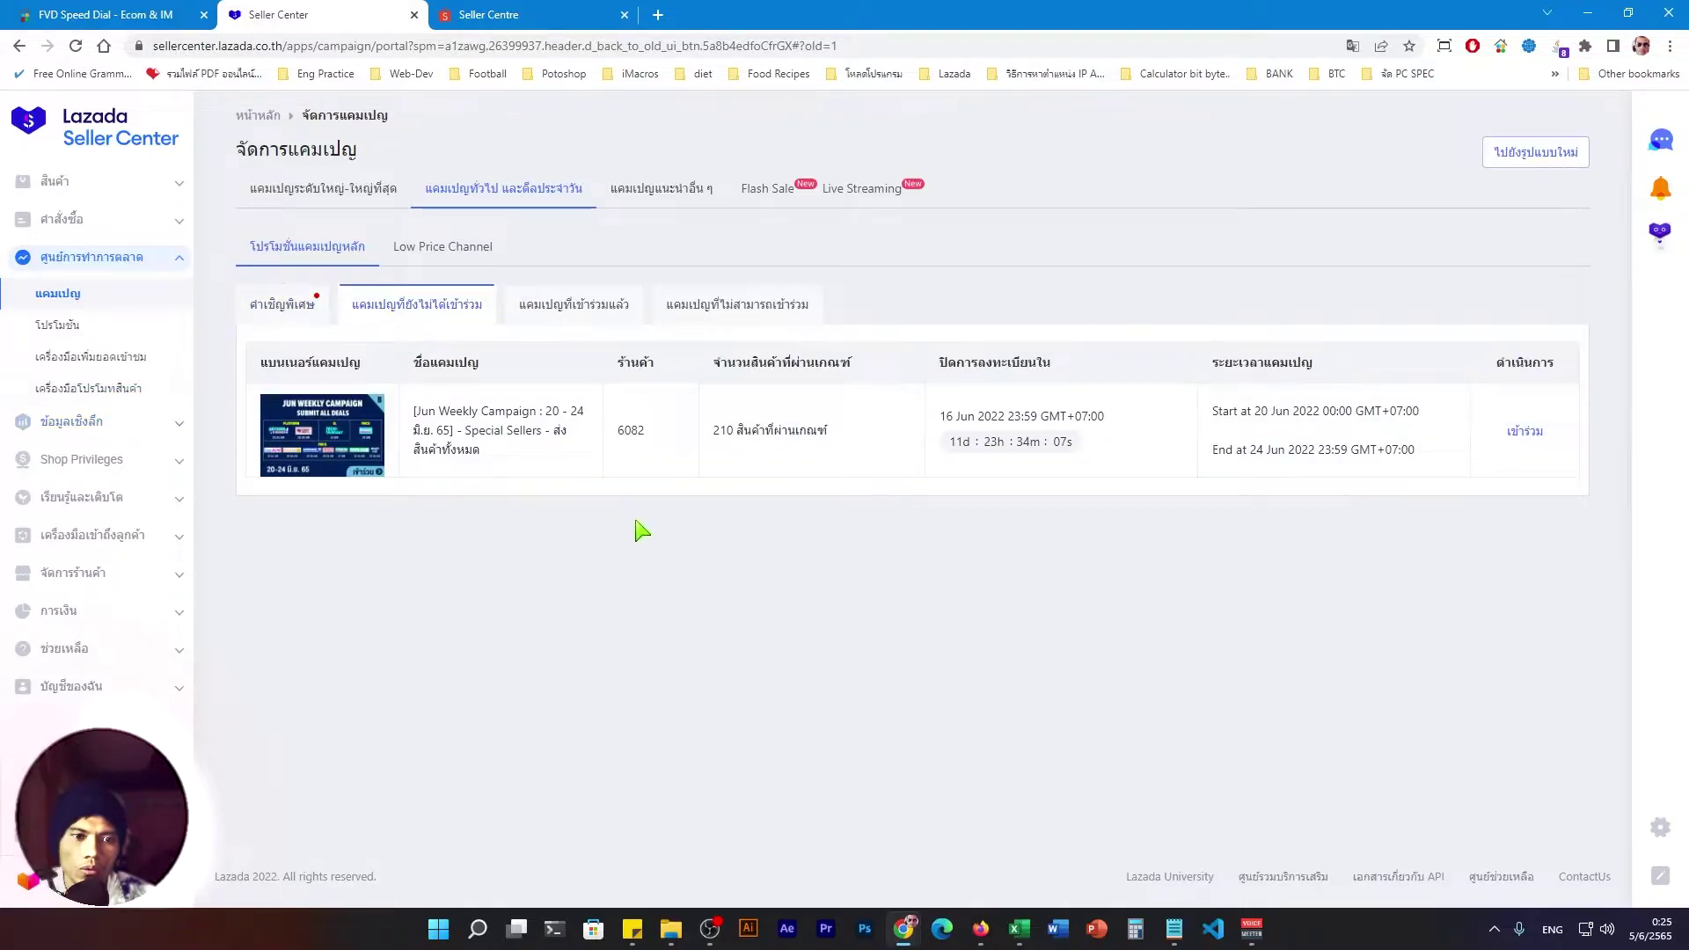
Review the Jun Weekly Campaign's 210 eligible products, registration deadline and dates, then open its details.
{"action": "left_click_drag", "start_coordinate": [570, 460], "coordinate": [671, 522]}
{"action": "left_click", "coordinate": [671, 522]}
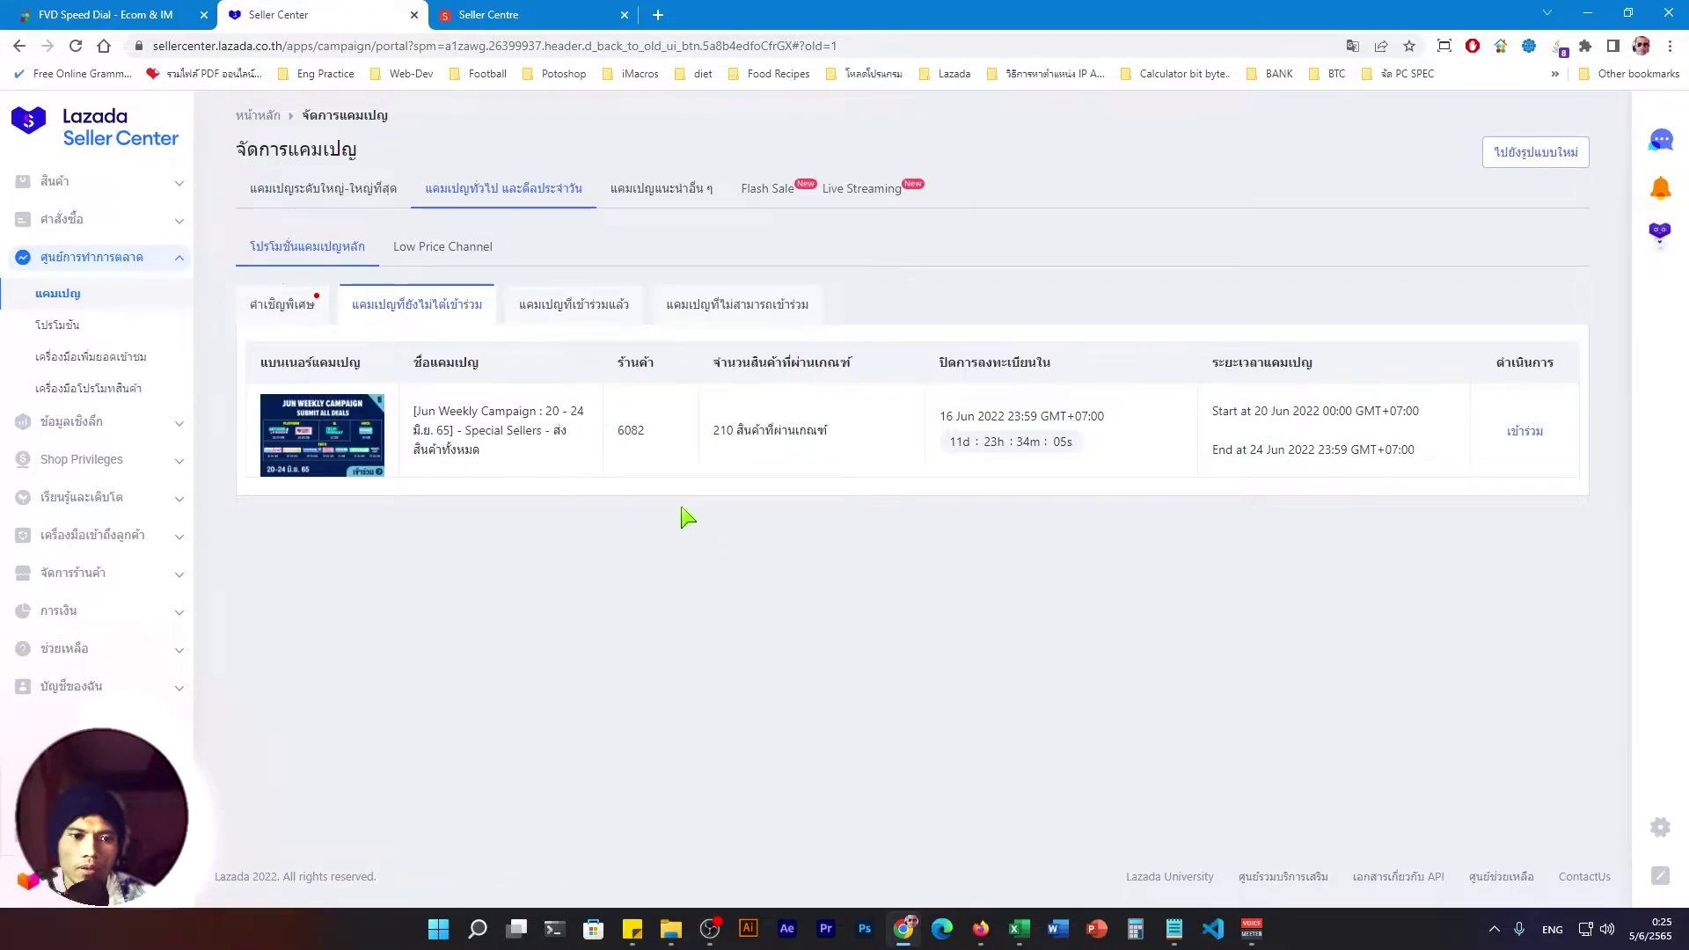
{"action": "left_click_drag", "start_coordinate": [424, 410], "coordinate": [565, 436]}
{"action": "left_click", "coordinate": [576, 534]}
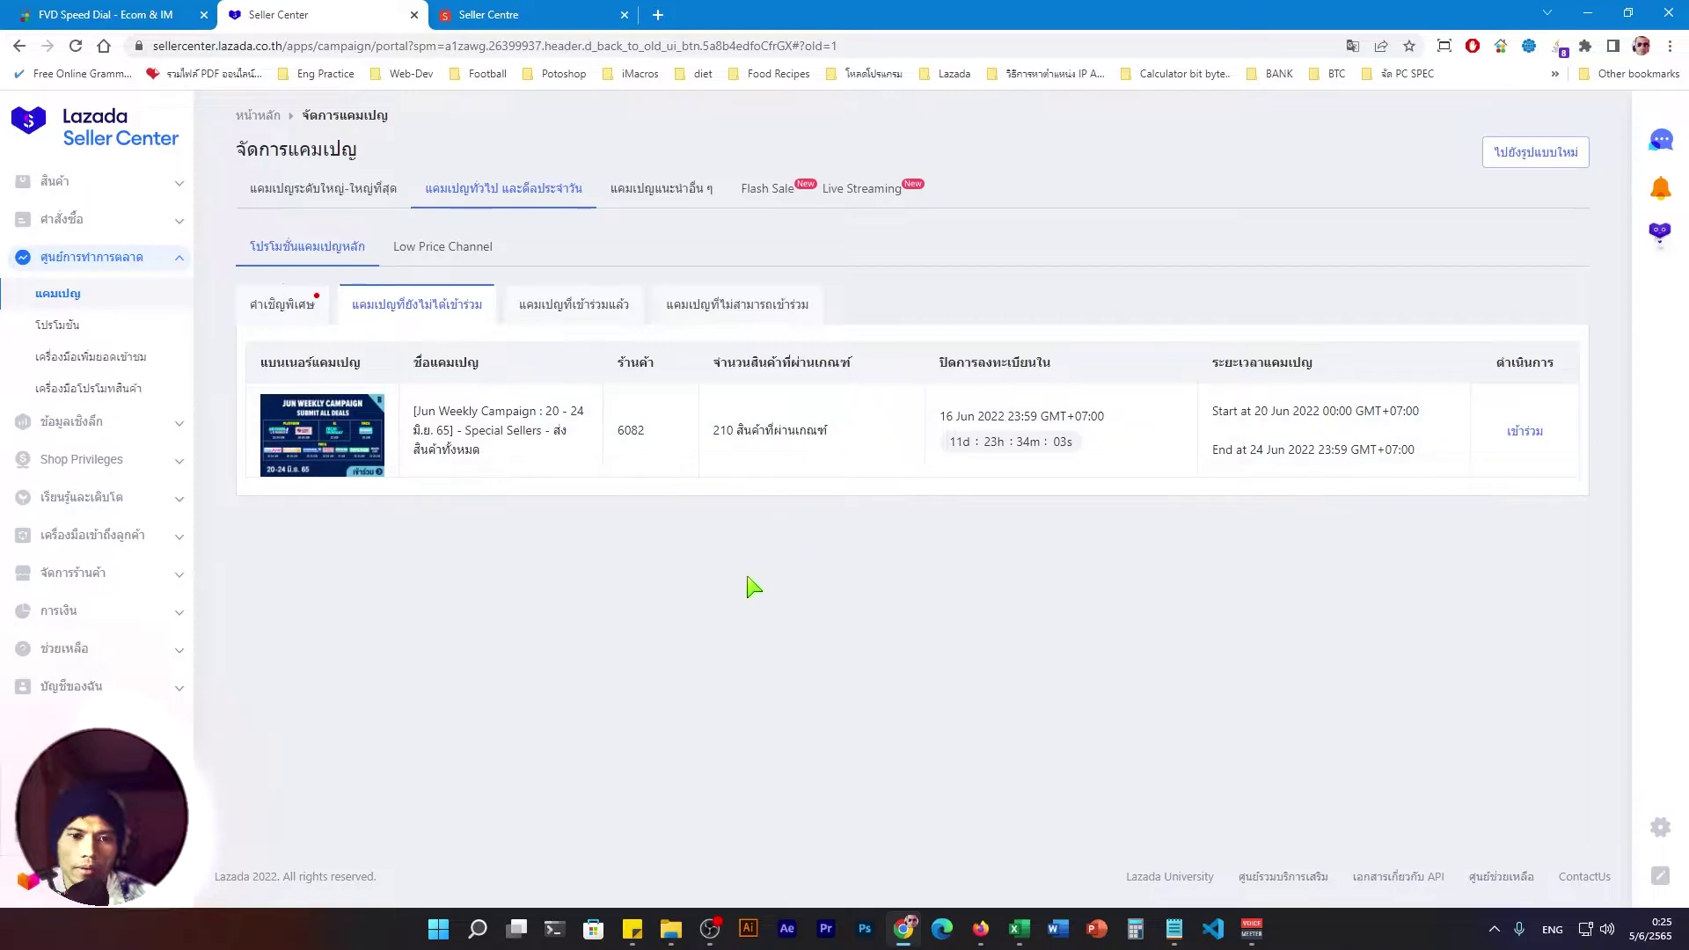
{"action": "left_click_drag", "start_coordinate": [852, 445], "coordinate": [732, 449]}
{"action": "left_click", "coordinate": [735, 453]}
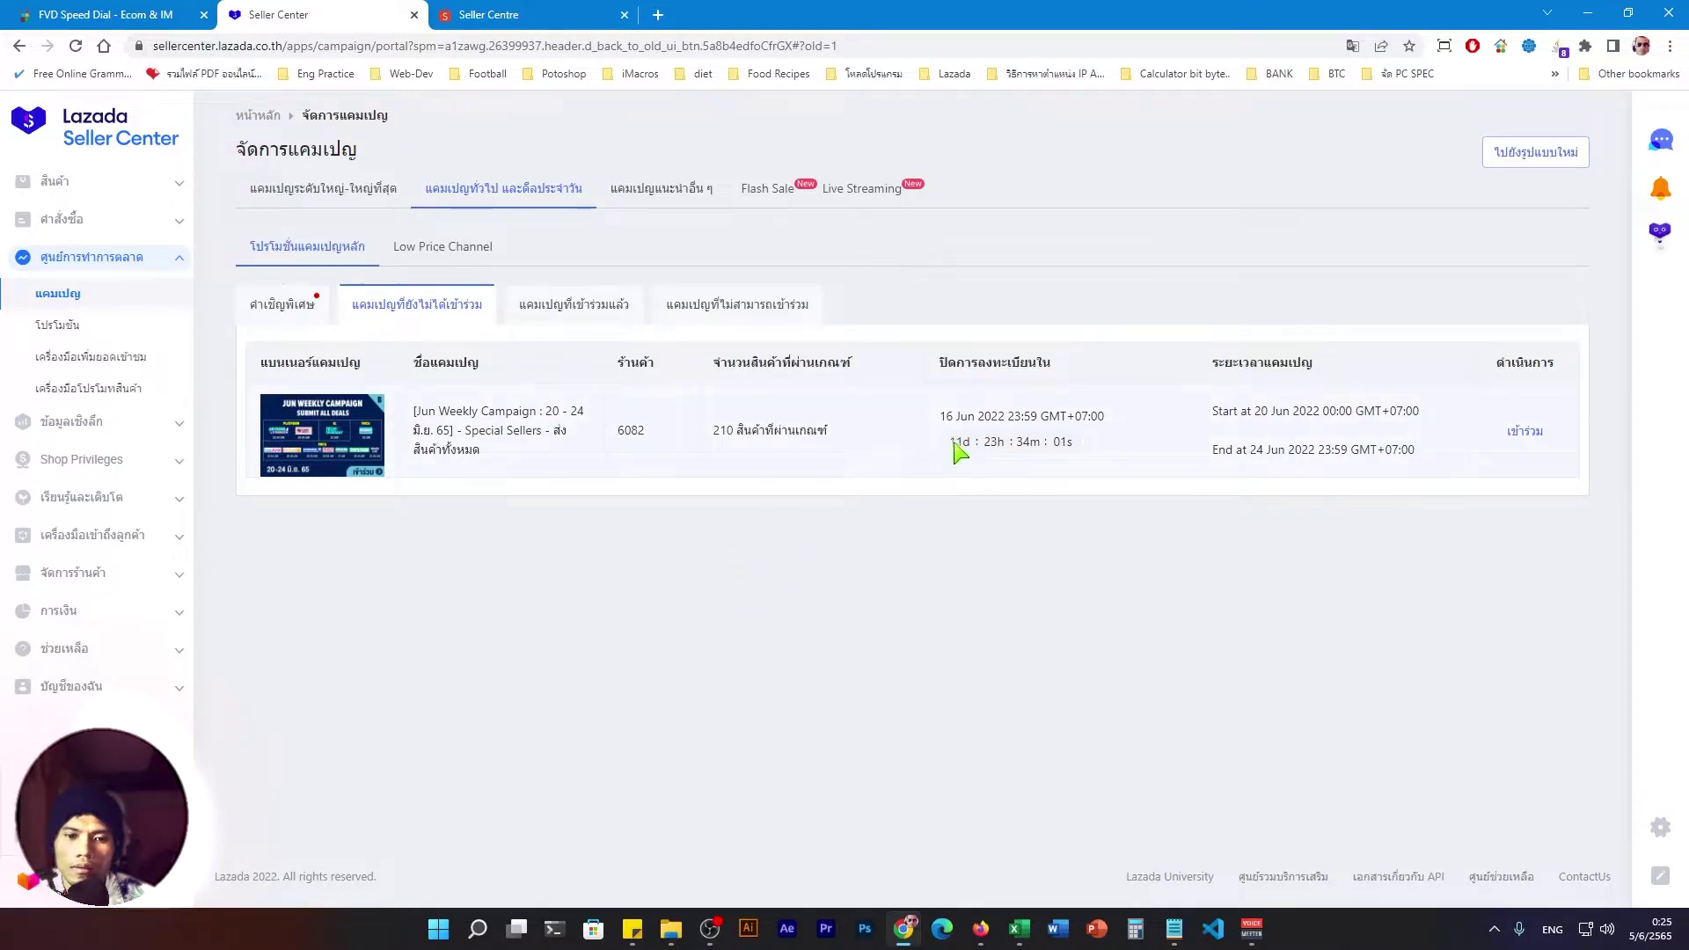
{"action": "mouse_move", "coordinate": [948, 442]}
{"action": "left_mouse_down"}
{"action": "mouse_move", "coordinate": [1111, 451]}
{"action": "mouse_move", "coordinate": [810, 472]}
{"action": "mouse_move", "coordinate": [939, 452]}
{"action": "left_mouse_up"}
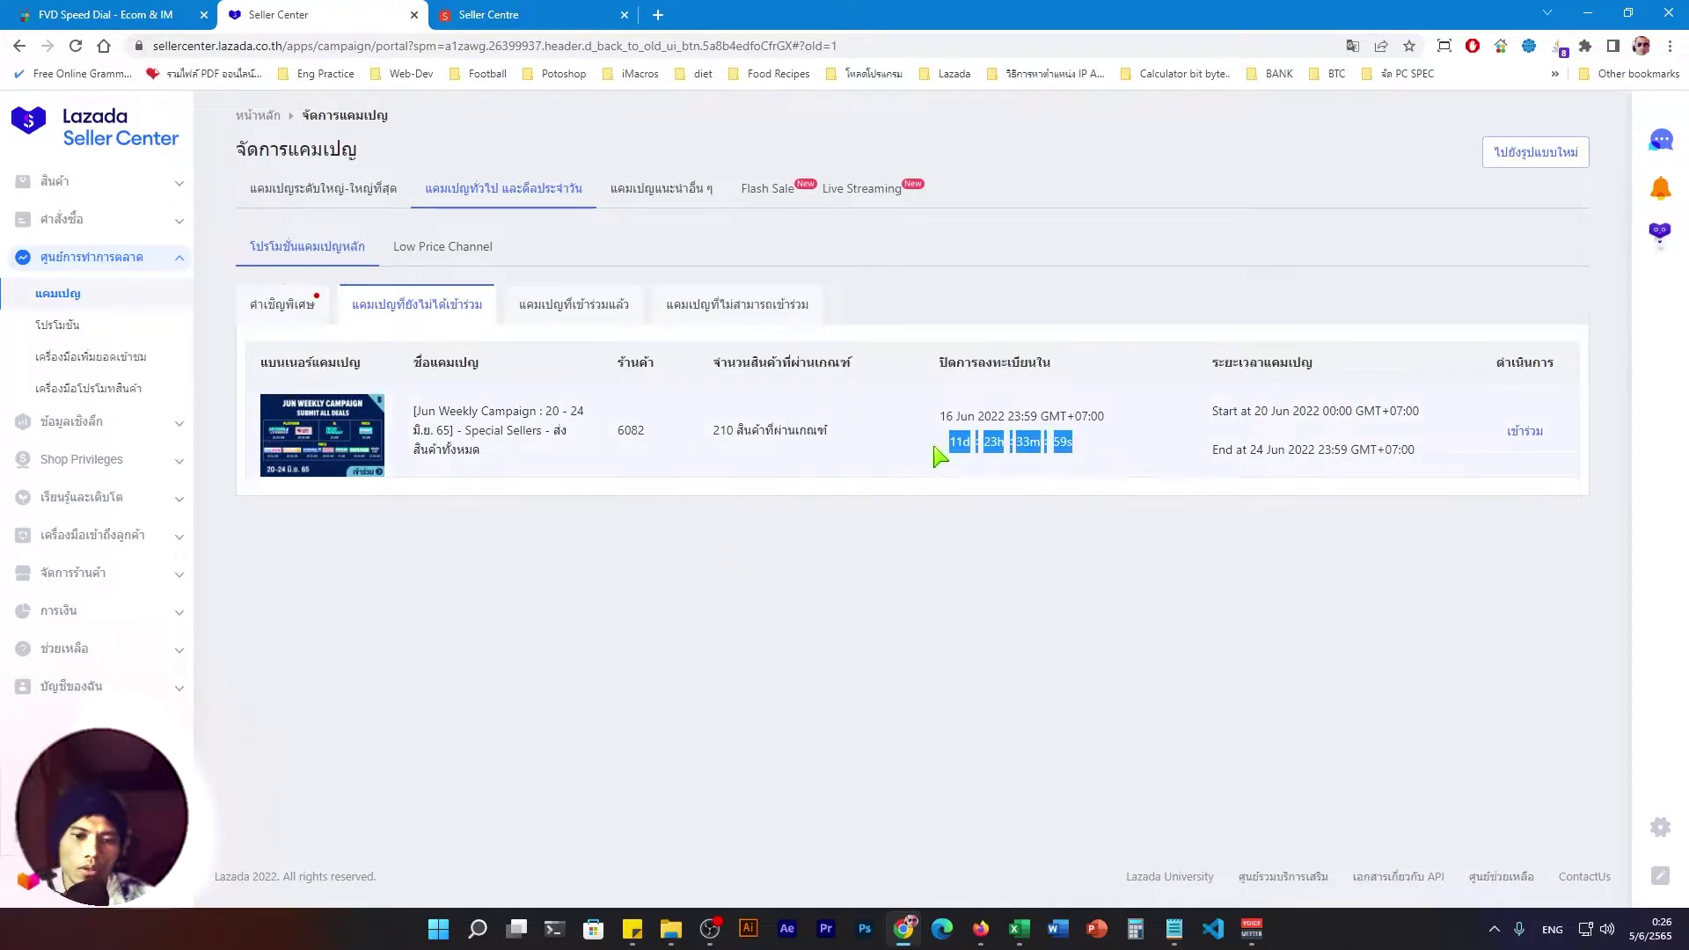
{"action": "left_click", "coordinate": [938, 453]}
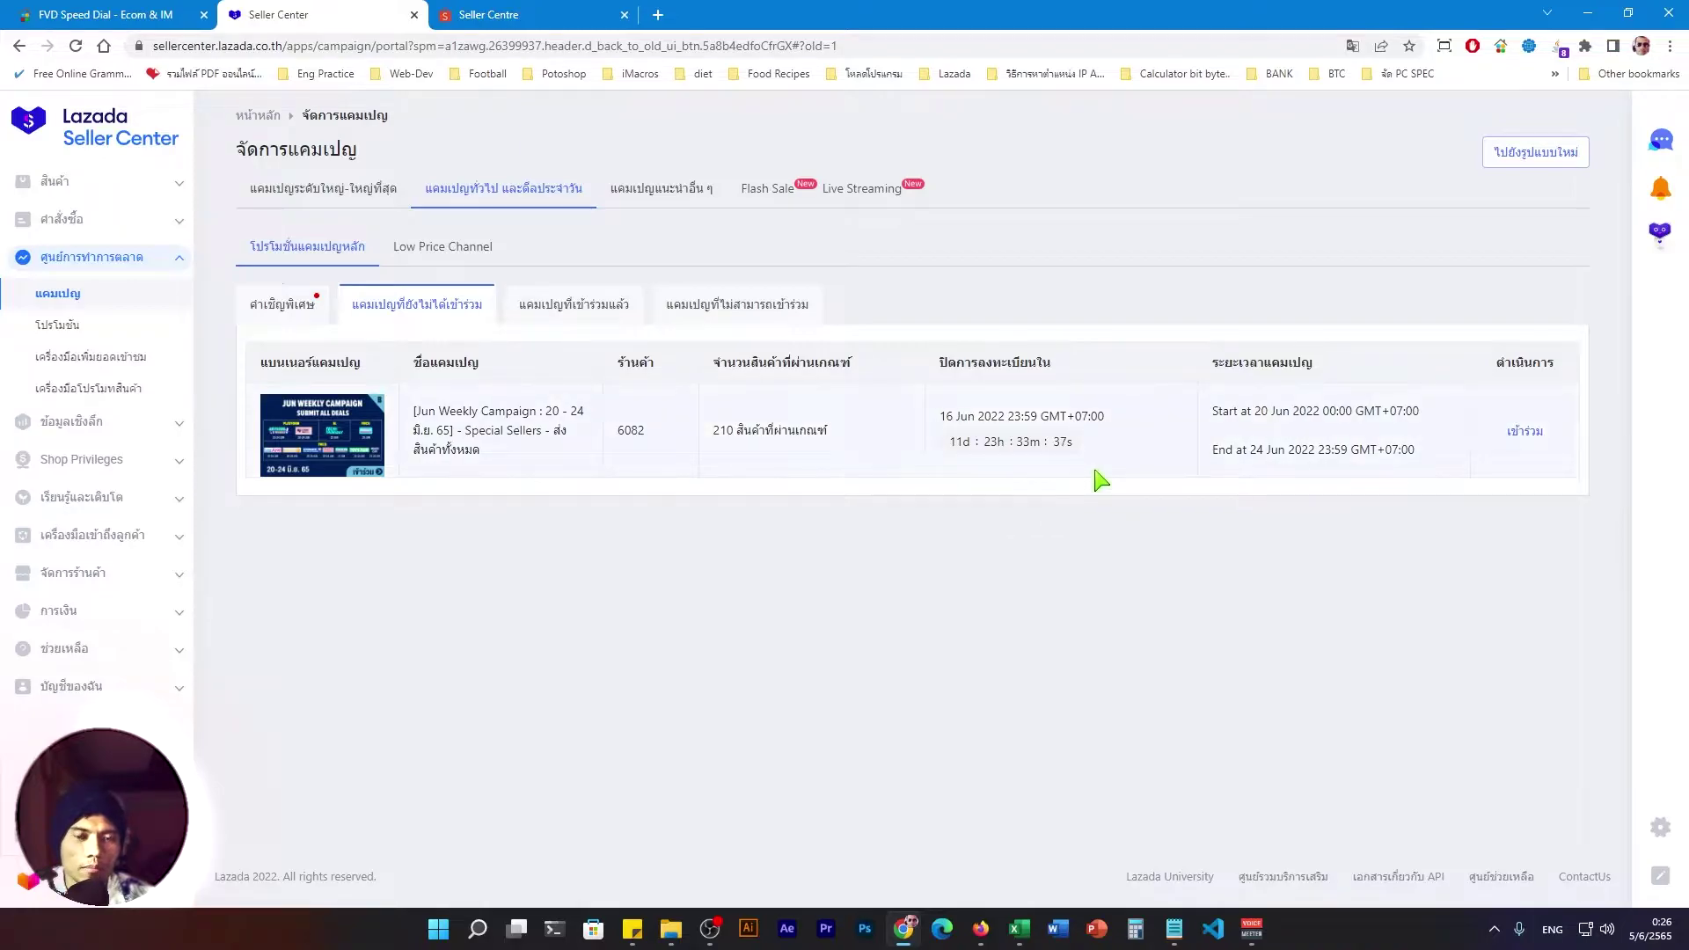
{"action": "left_click_drag", "start_coordinate": [1100, 477], "coordinate": [938, 406]}
{"action": "left_click", "coordinate": [1056, 530]}
{"action": "mouse_move", "coordinate": [1056, 530]}
{"action": "left_mouse_down"}
{"action": "mouse_move", "coordinate": [950, 464]}
{"action": "mouse_move", "coordinate": [1063, 577]}
{"action": "left_mouse_up"}
{"action": "left_click", "coordinate": [1063, 577]}
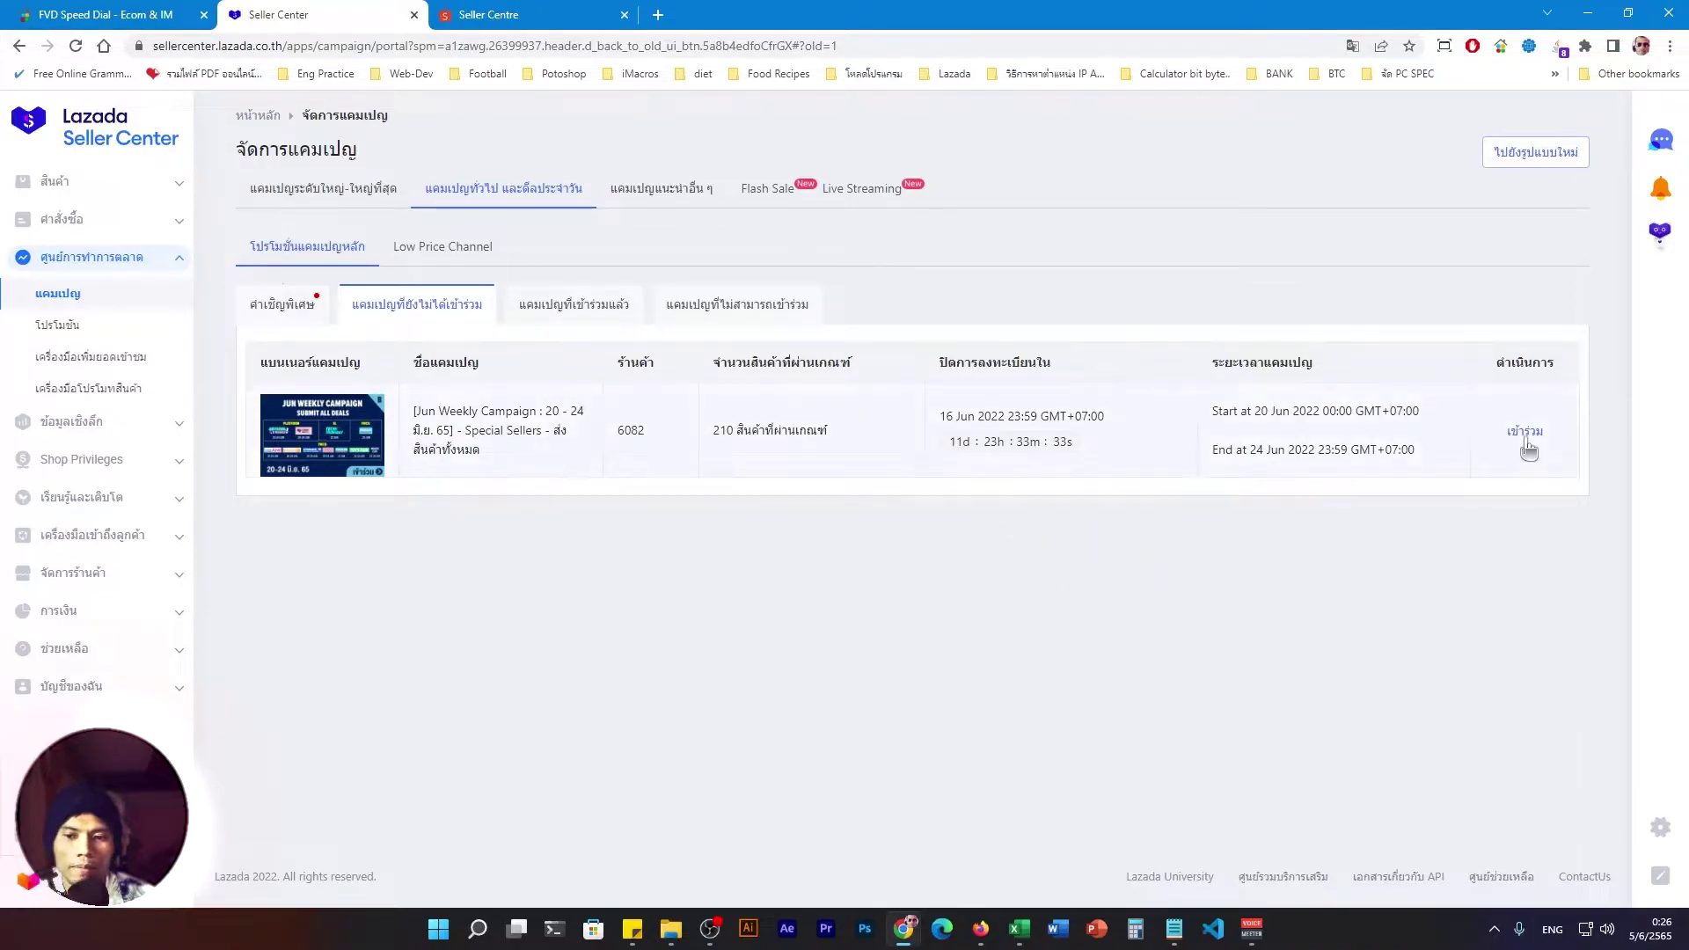
{"action": "left_click", "coordinate": [1304, 392]}
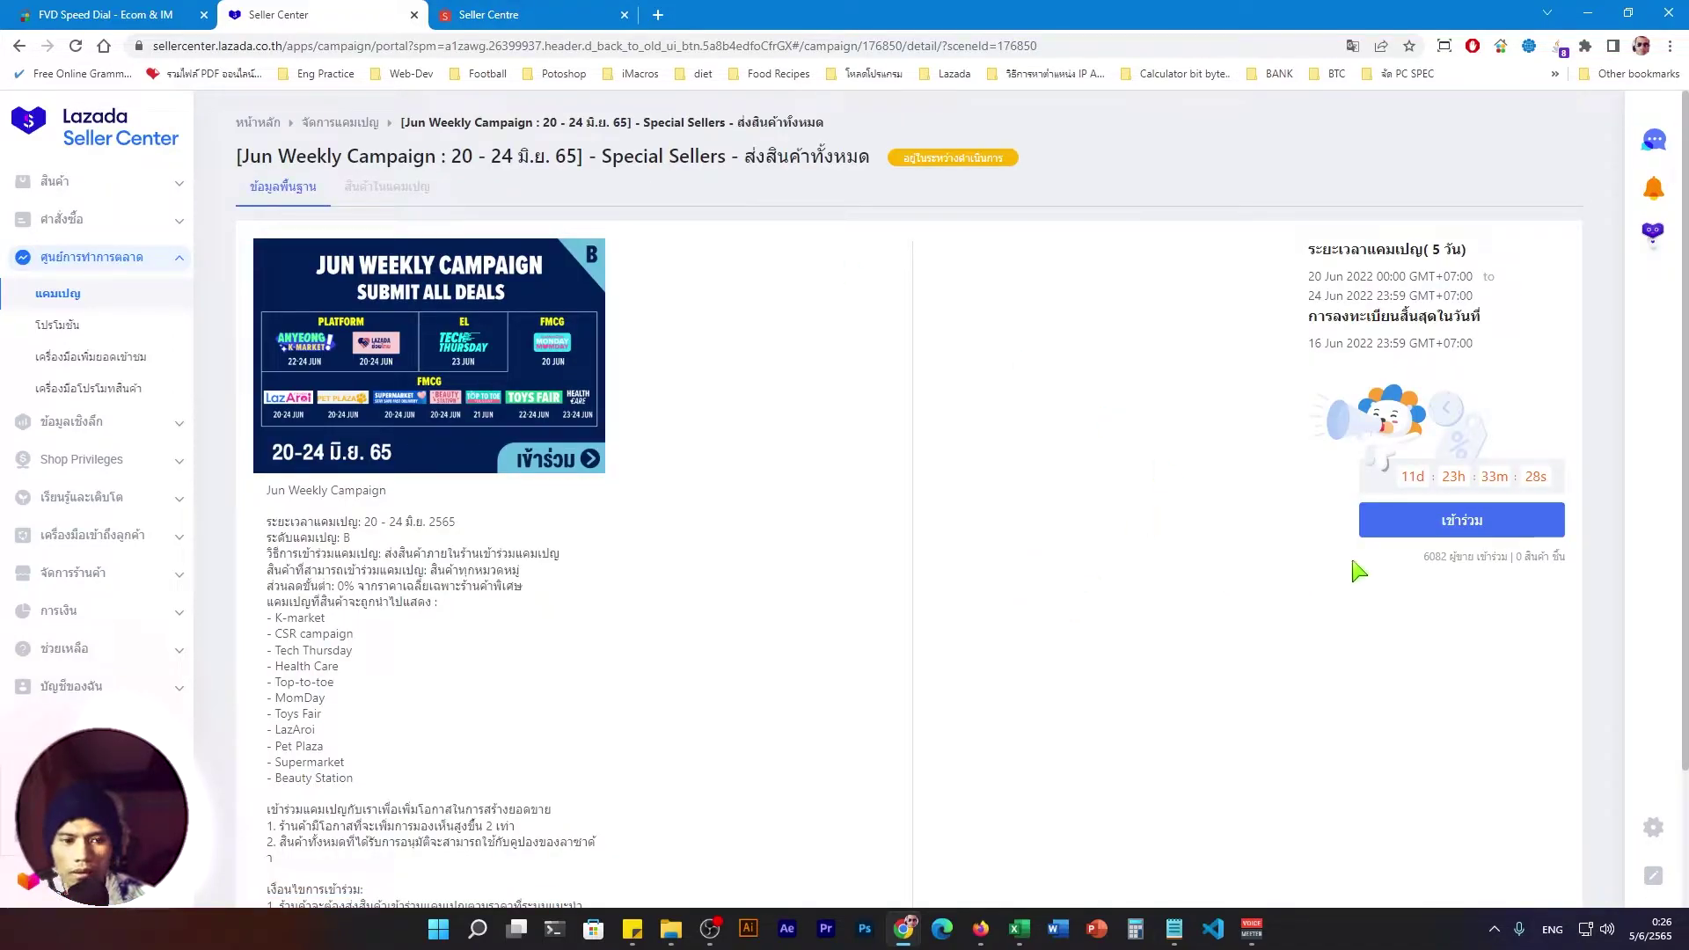
Join the Jun Weekly Campaign from its detail page.
{"action": "scroll", "coordinate": [558, 633], "scroll_direction": "down", "scroll_amount": 3}
{"action": "scroll", "coordinate": [434, 717], "scroll_direction": "up", "scroll_amount": 3}
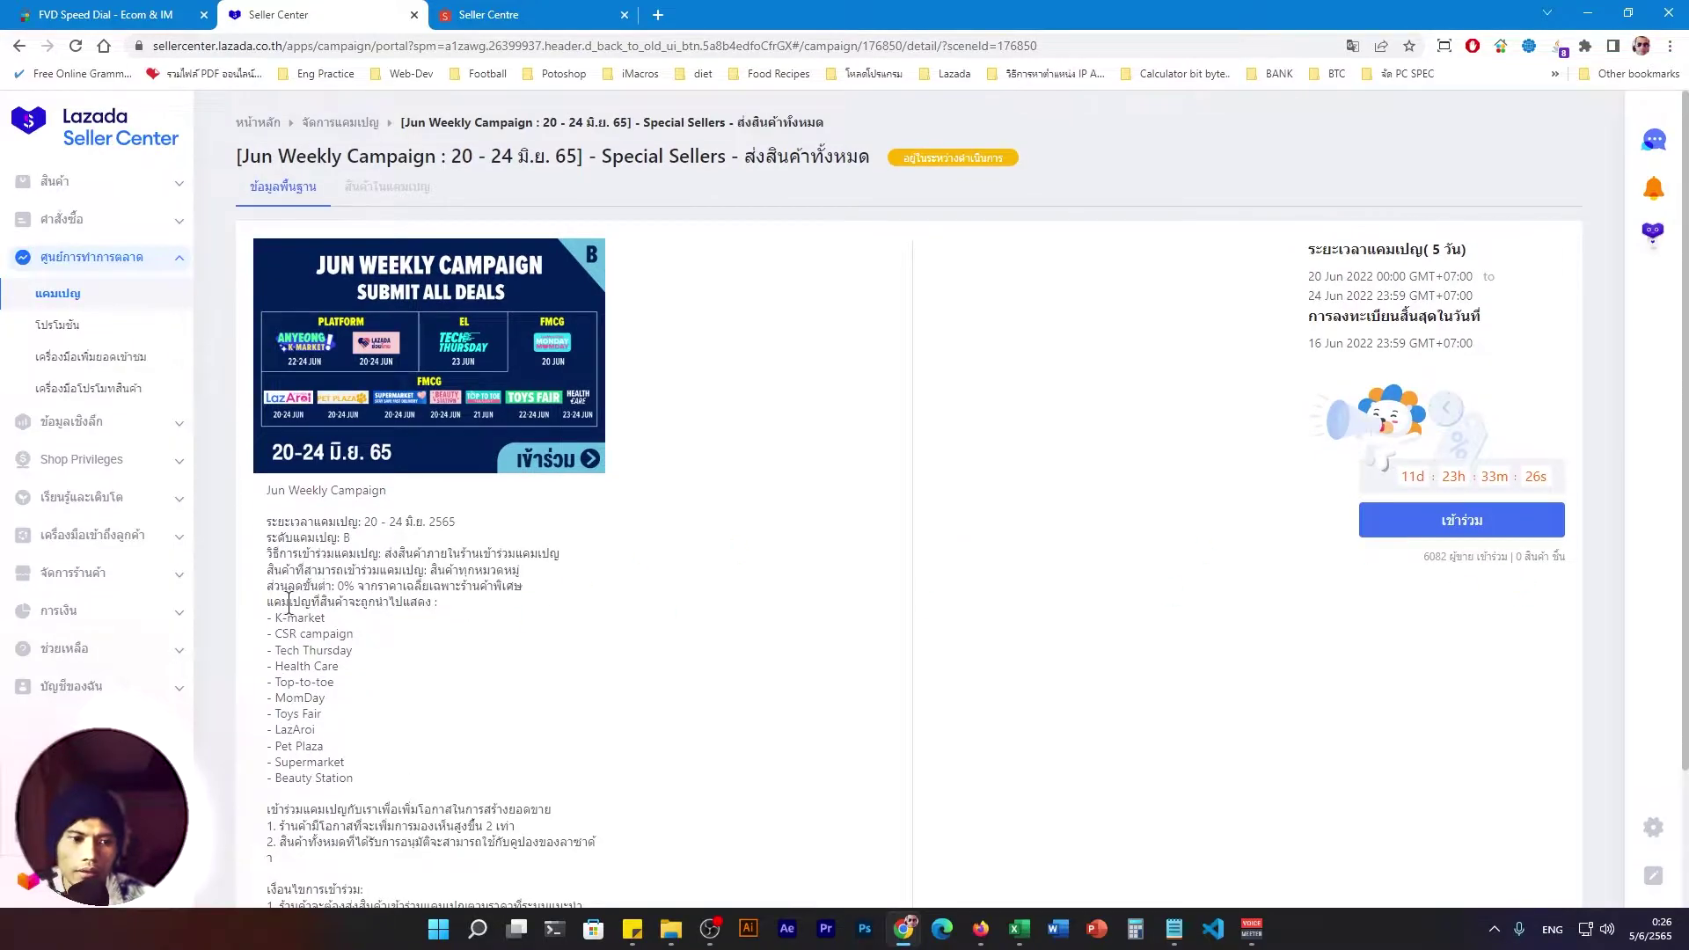
{"action": "scroll", "coordinate": [289, 602], "scroll_direction": "down", "scroll_amount": 2}
{"action": "left_click_drag", "start_coordinate": [430, 405], "coordinate": [302, 421]}
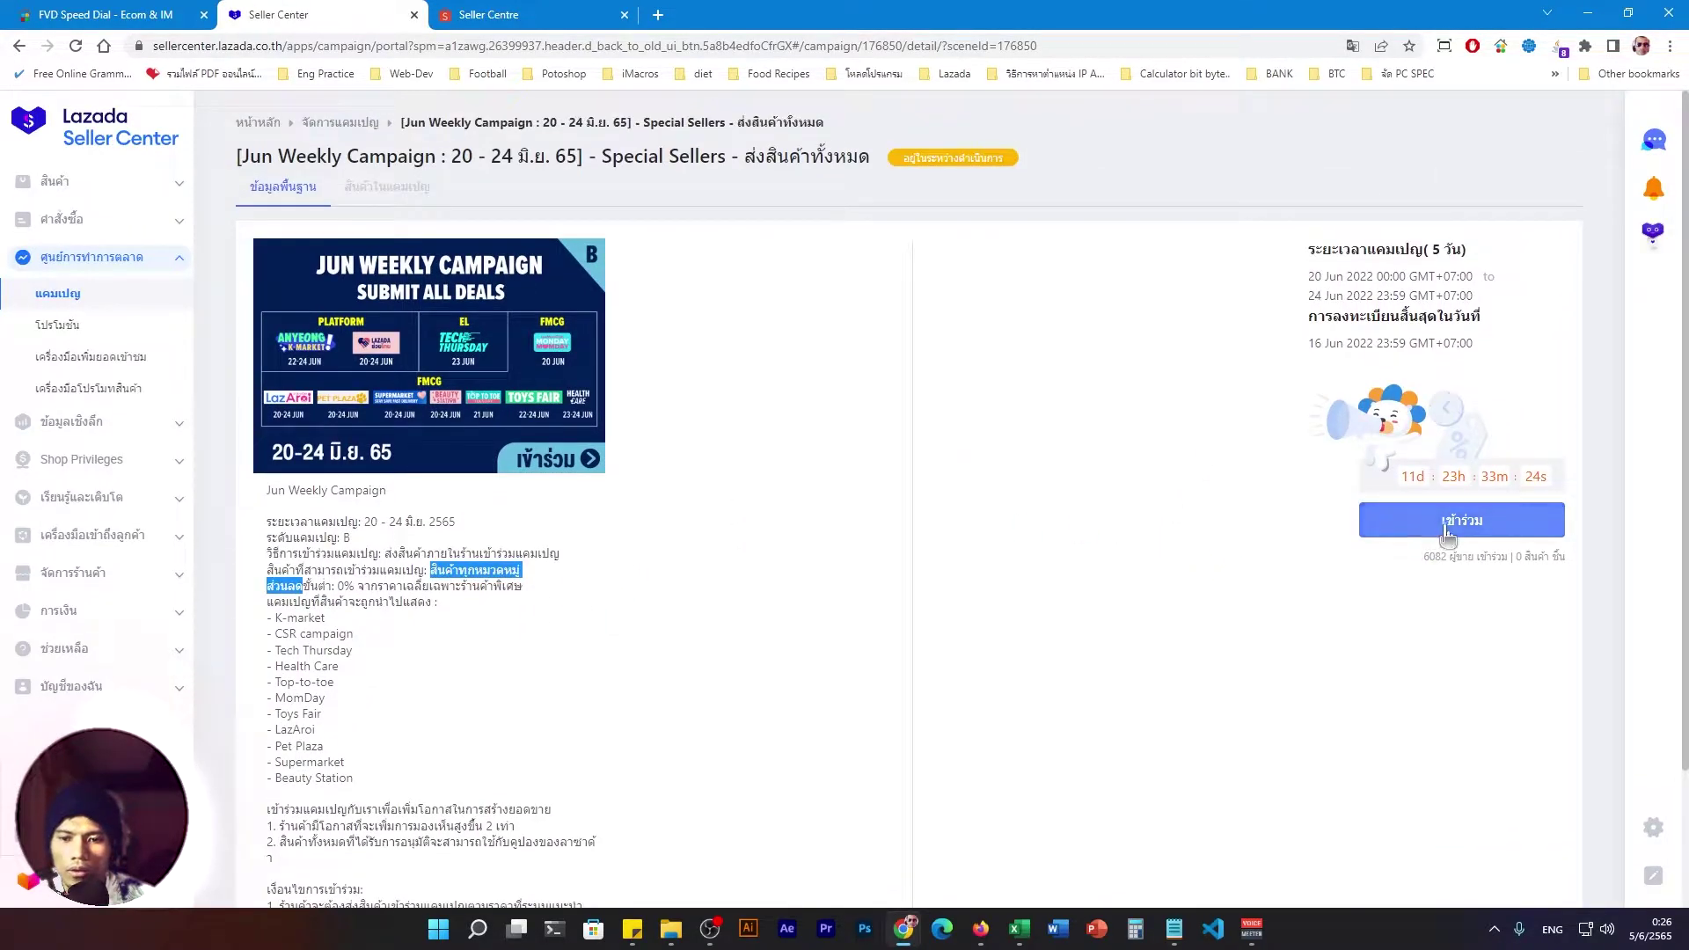
{"action": "left_click", "coordinate": [1456, 528]}
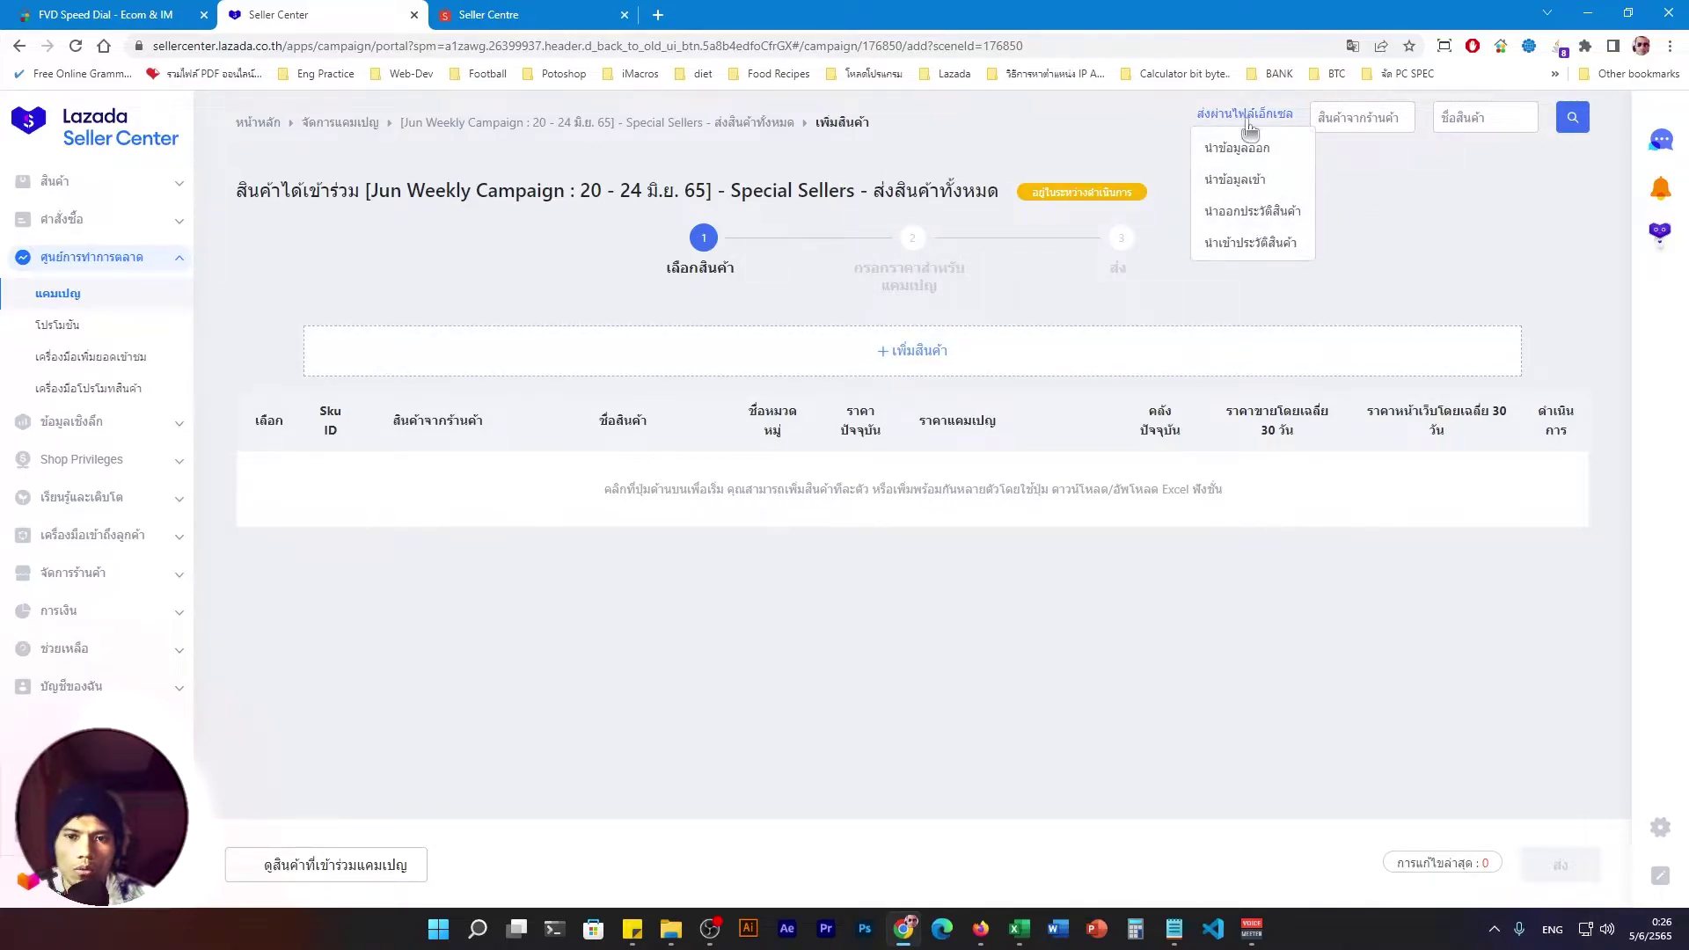
{"action": "mouse_move", "coordinate": [1244, 114]}
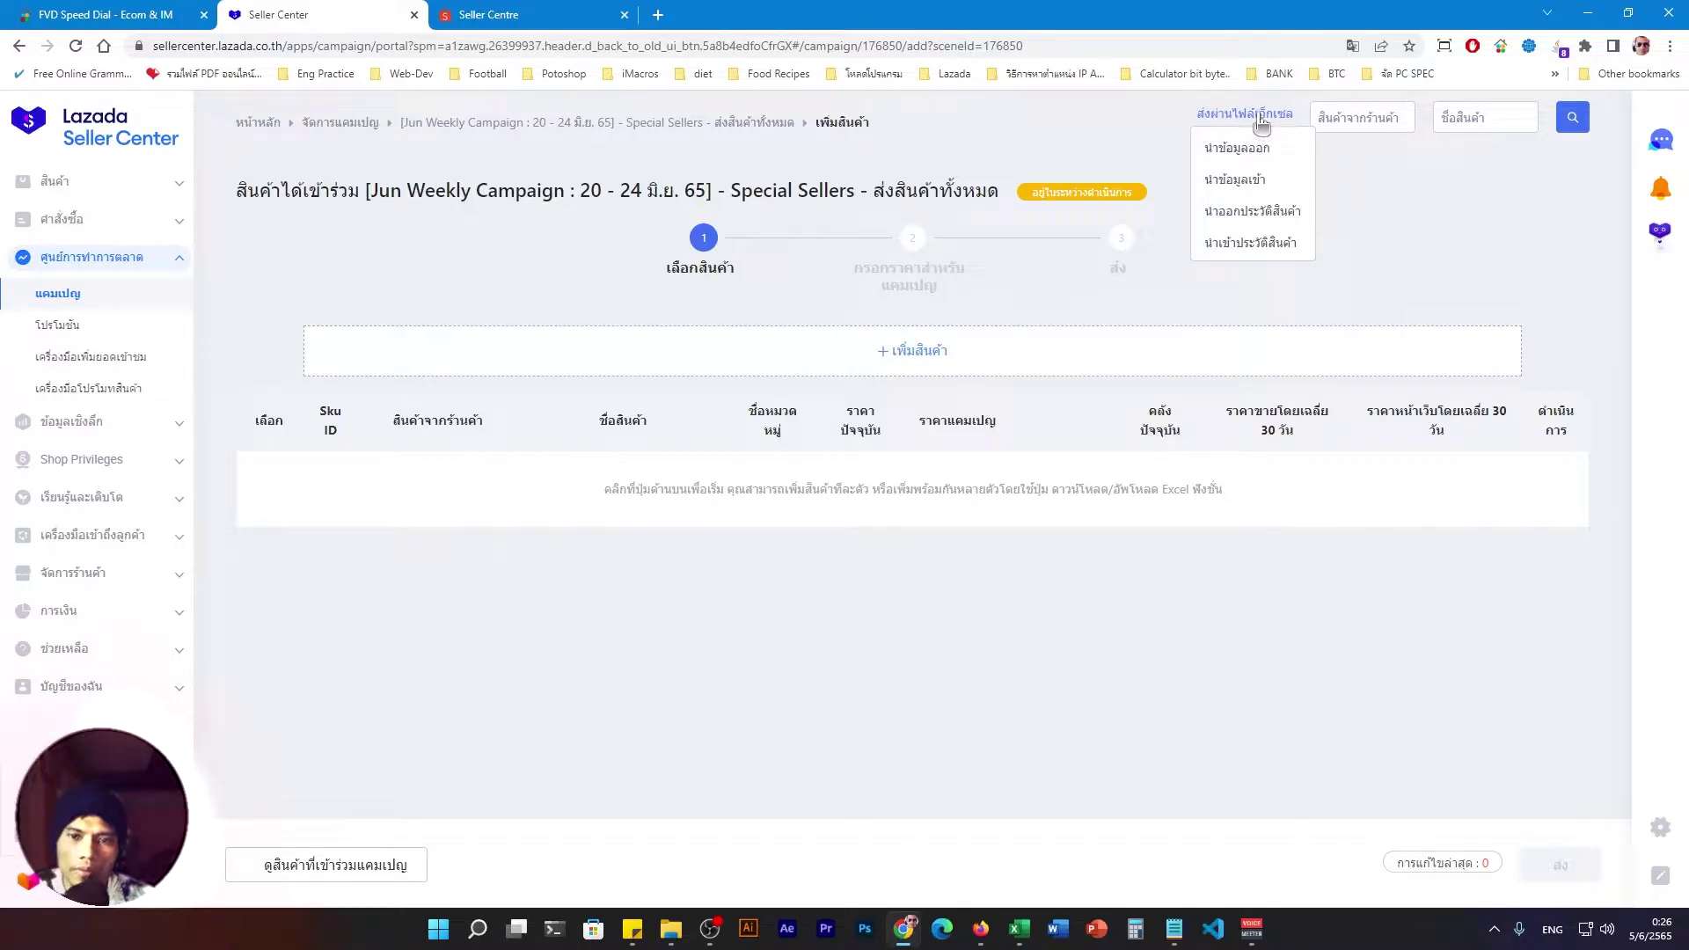
Export the campaign products to Excel, download the newest file and open it.
{"action": "left_click", "coordinate": [1247, 159]}
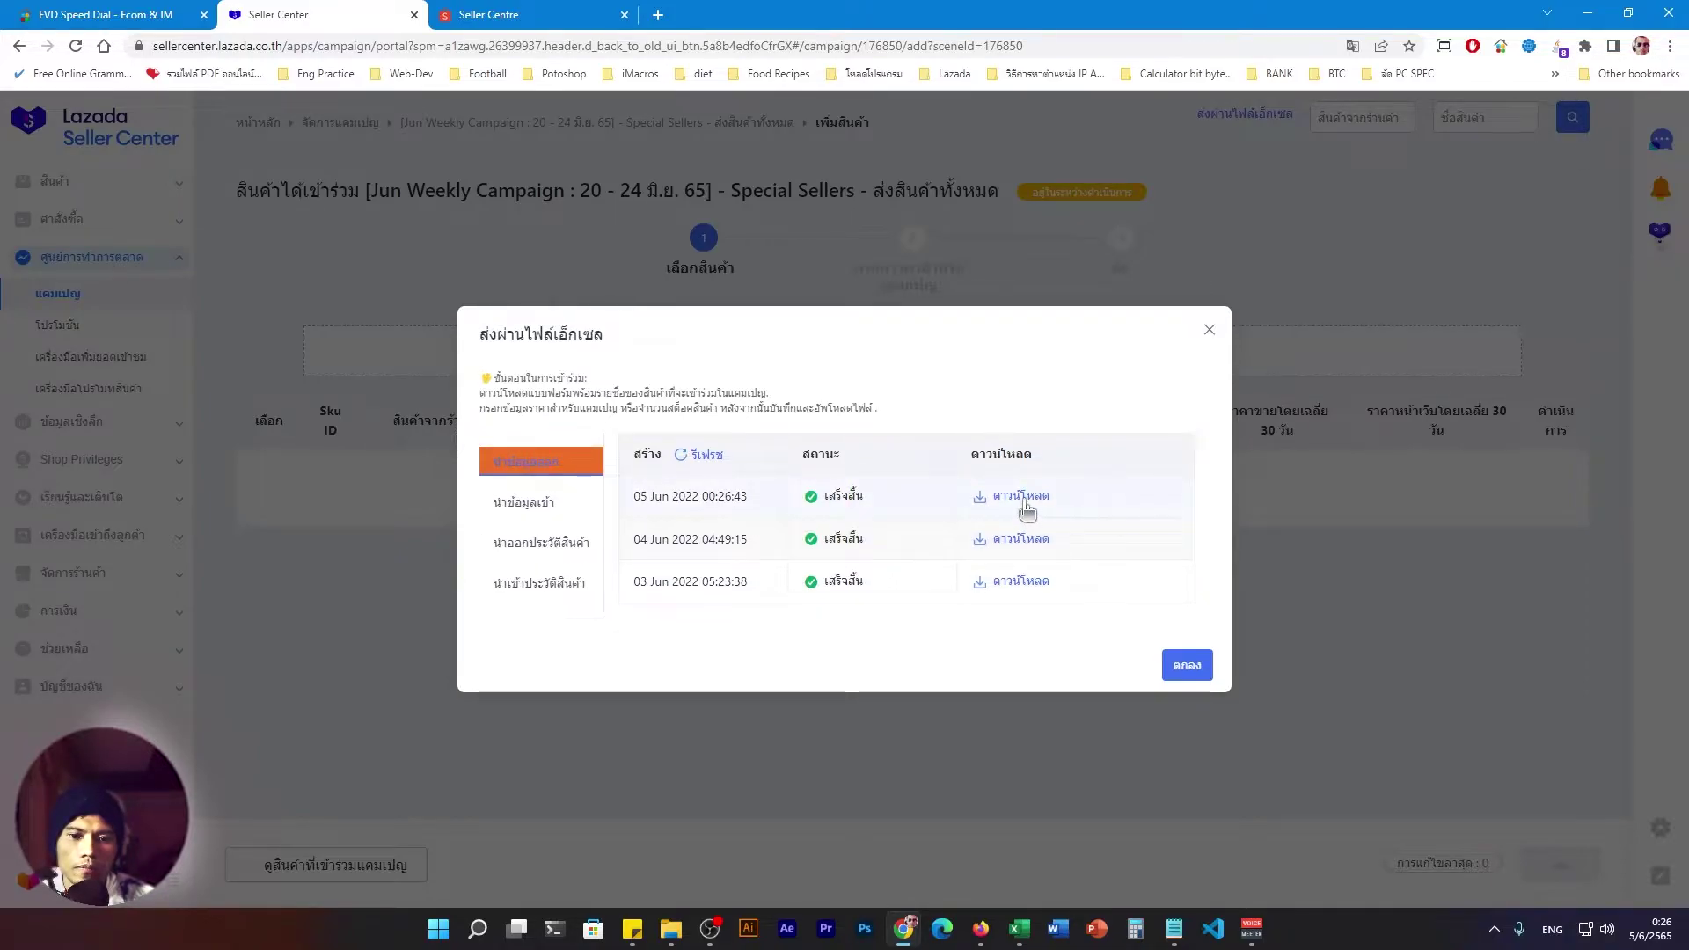
{"action": "left_click", "coordinate": [1029, 494]}
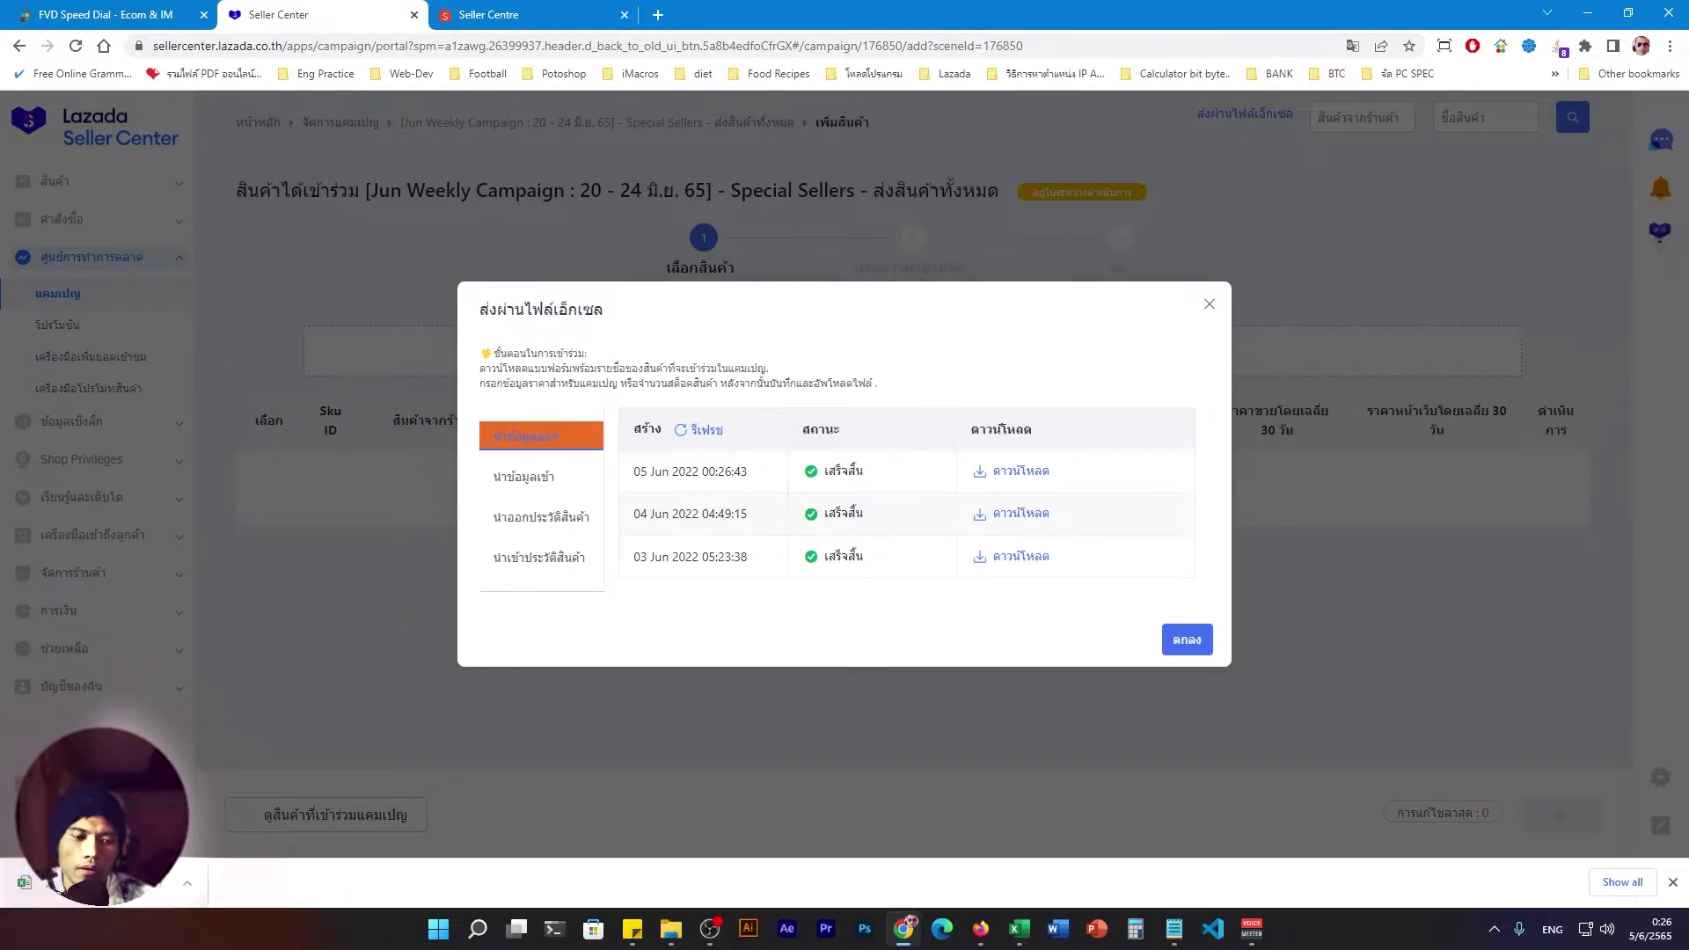
{"action": "left_click", "coordinate": [112, 904]}
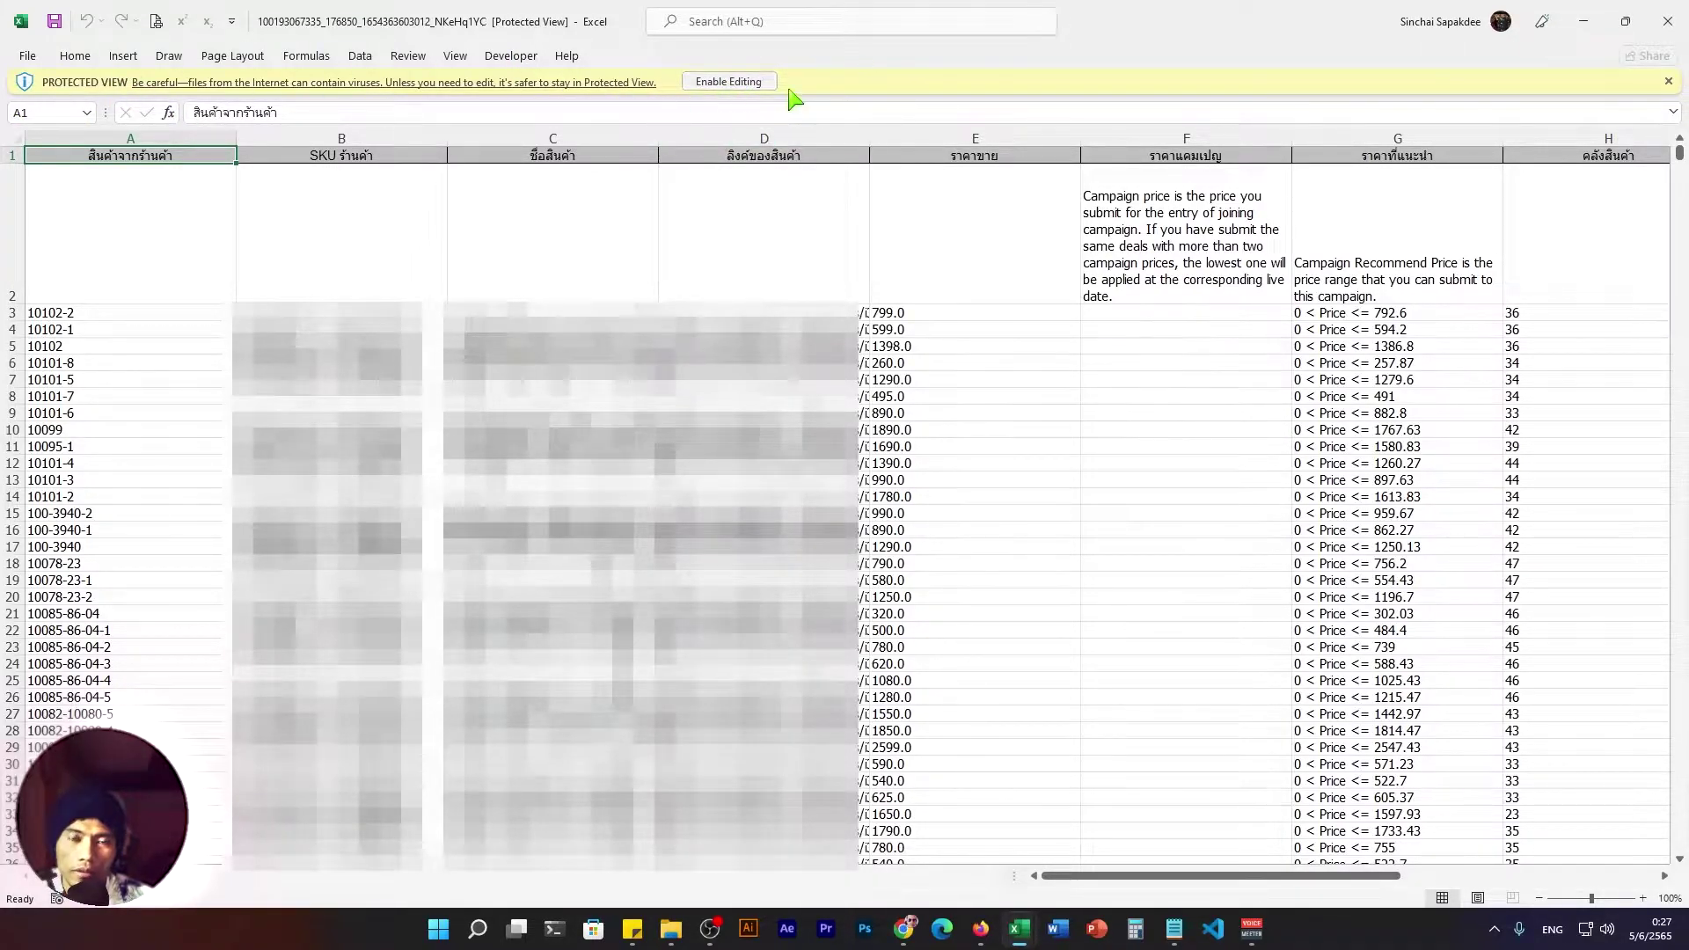
Enable editing of the downloaded sheet and select F3, checking G3's recommended price range.
{"action": "left_click", "coordinate": [729, 82]}
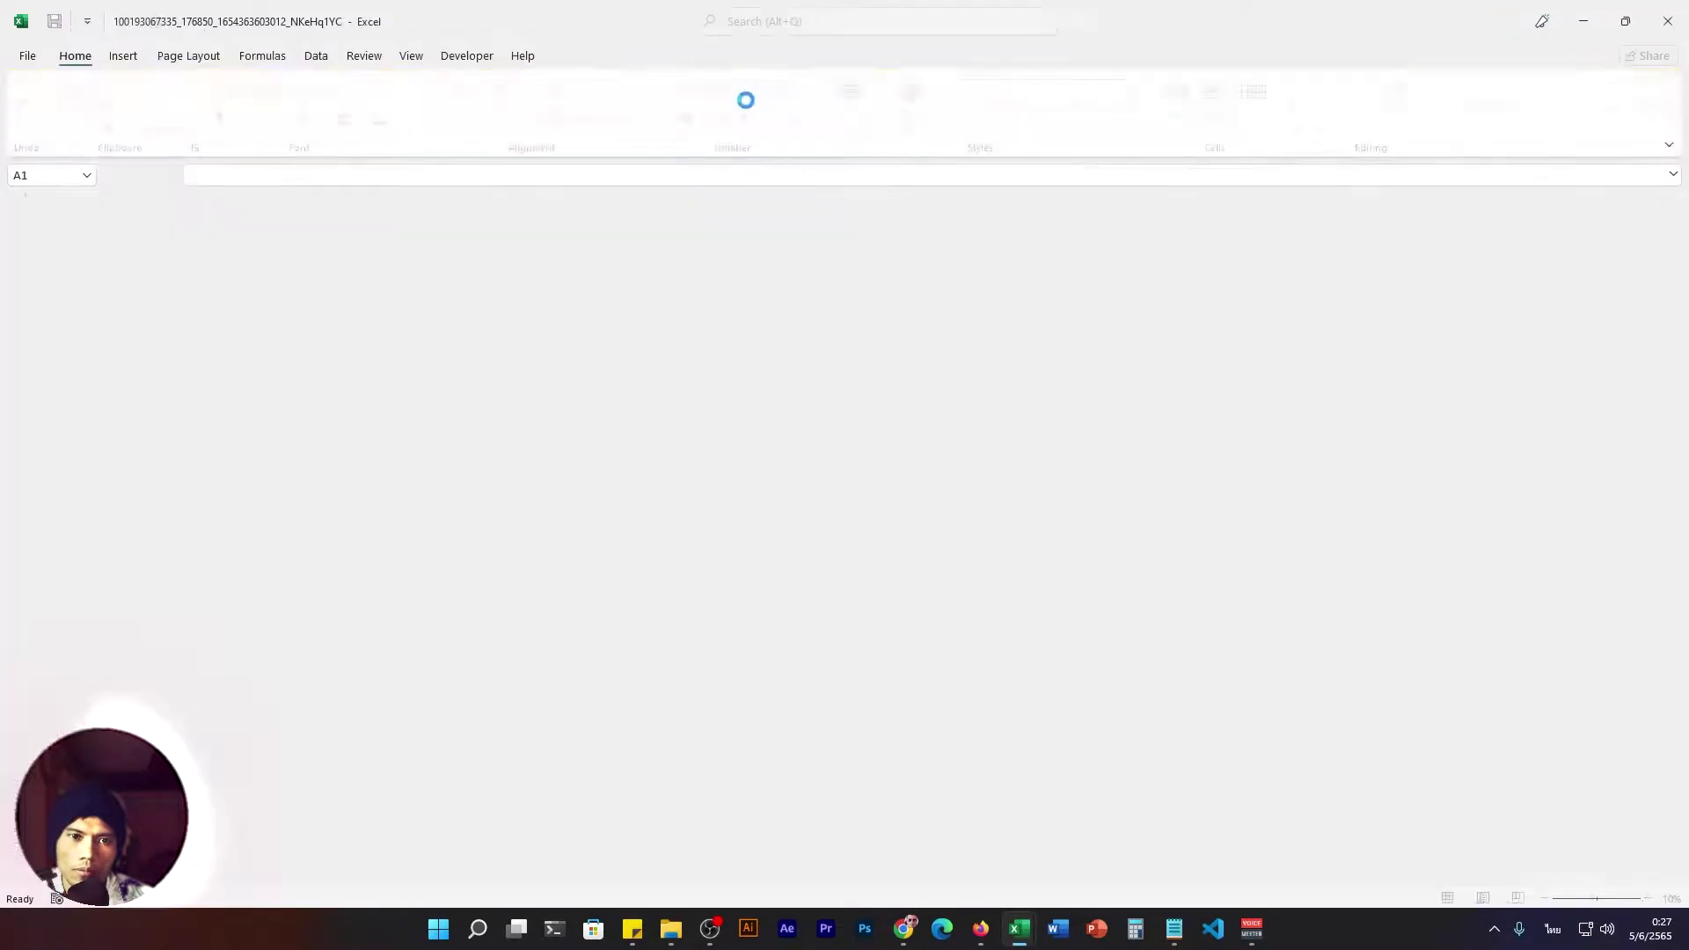
{"action": "left_click", "coordinate": [1195, 374]}
{"action": "key", "text": "Down"}
{"action": "key", "text": "Down"}
{"action": "key", "text": "Down"}
{"action": "key", "text": "Up"}
{"action": "key", "text": "Up"}
{"action": "key", "text": "Up"}
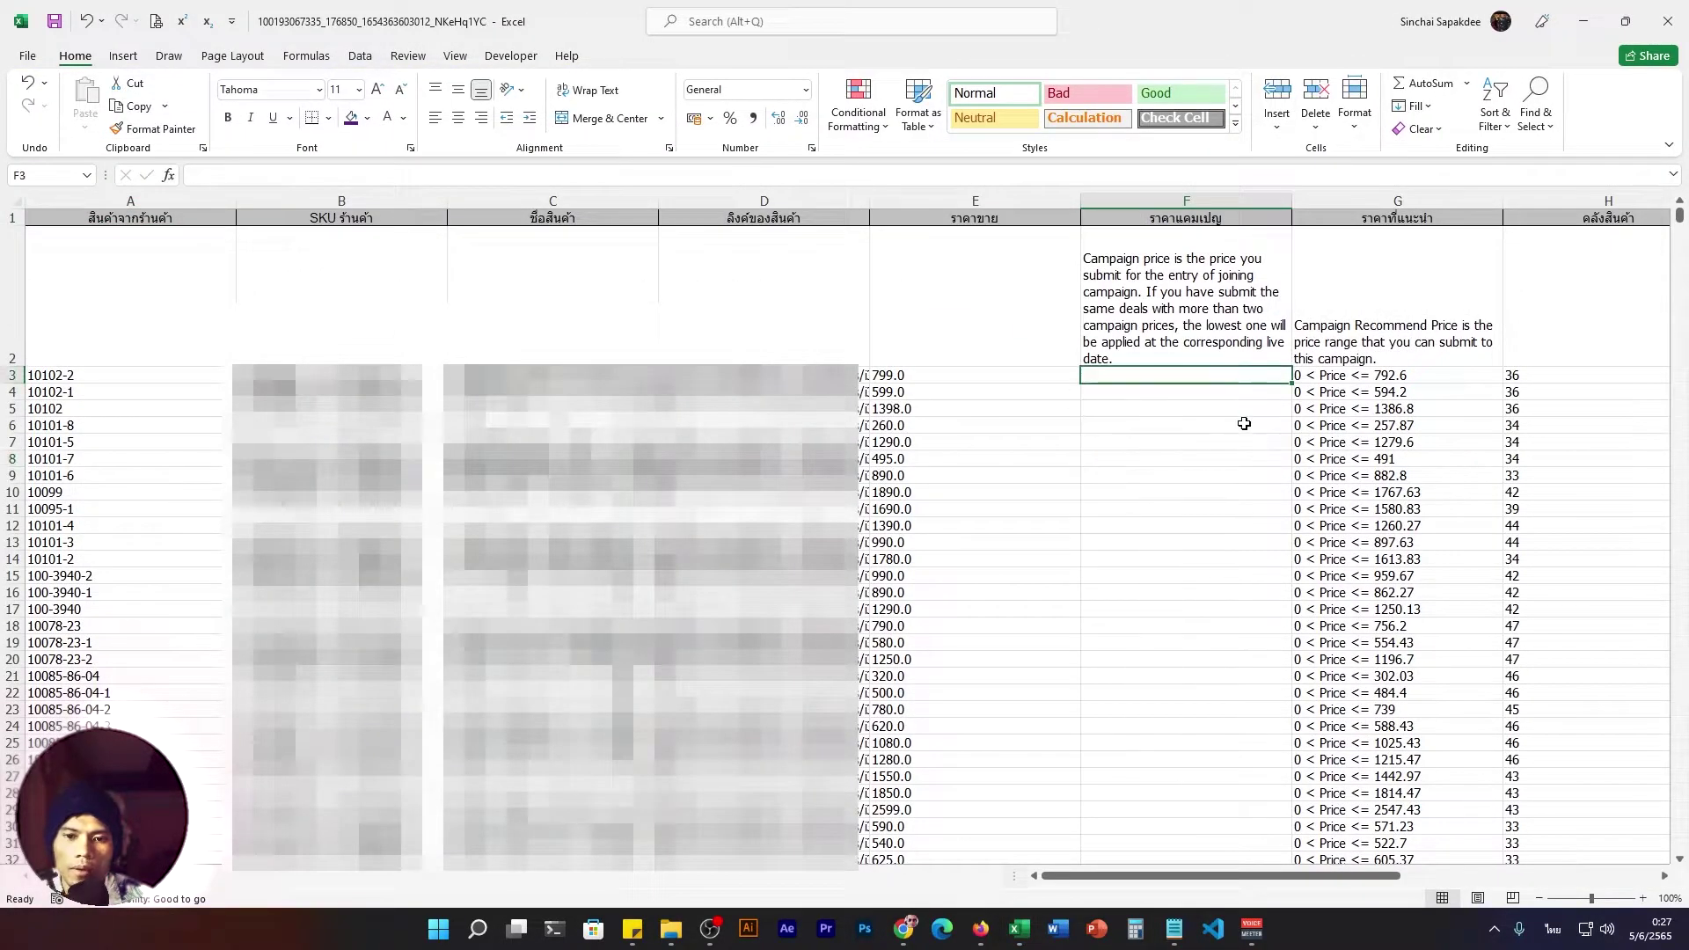
{"action": "key", "text": "Right"}
{"action": "key", "text": "Left"}
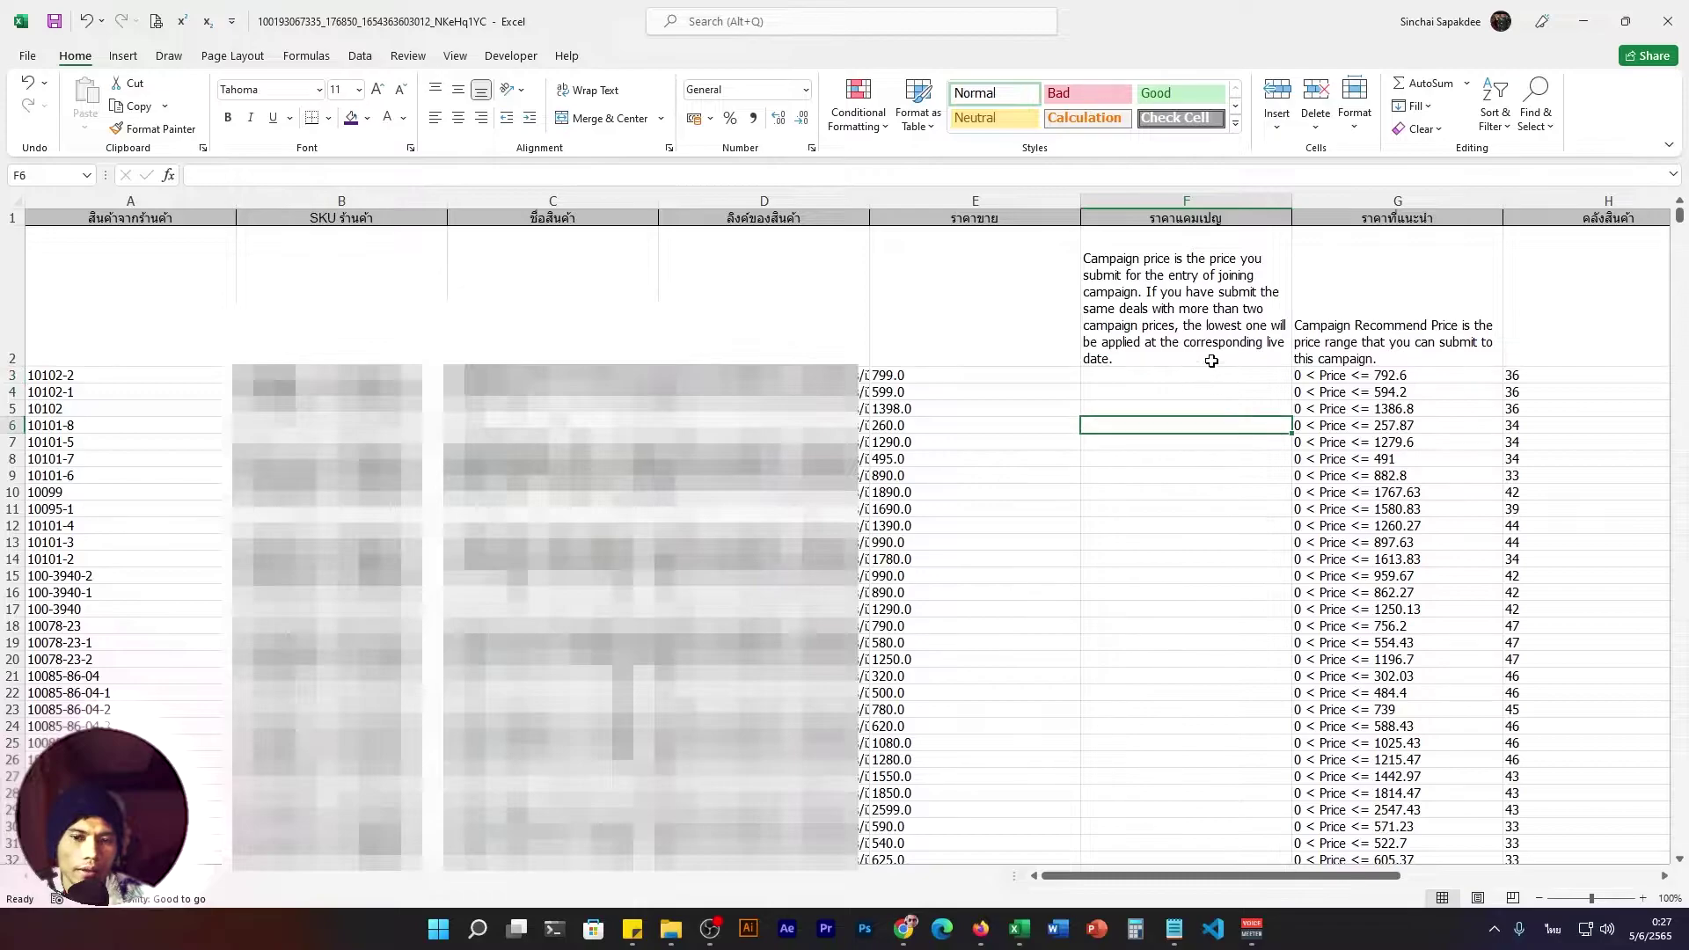
{"action": "key", "text": "Up"}
{"action": "key", "text": "Down"}
{"action": "key", "text": "Right"}
{"action": "key", "text": "Left"}
{"action": "key", "text": "Right"}
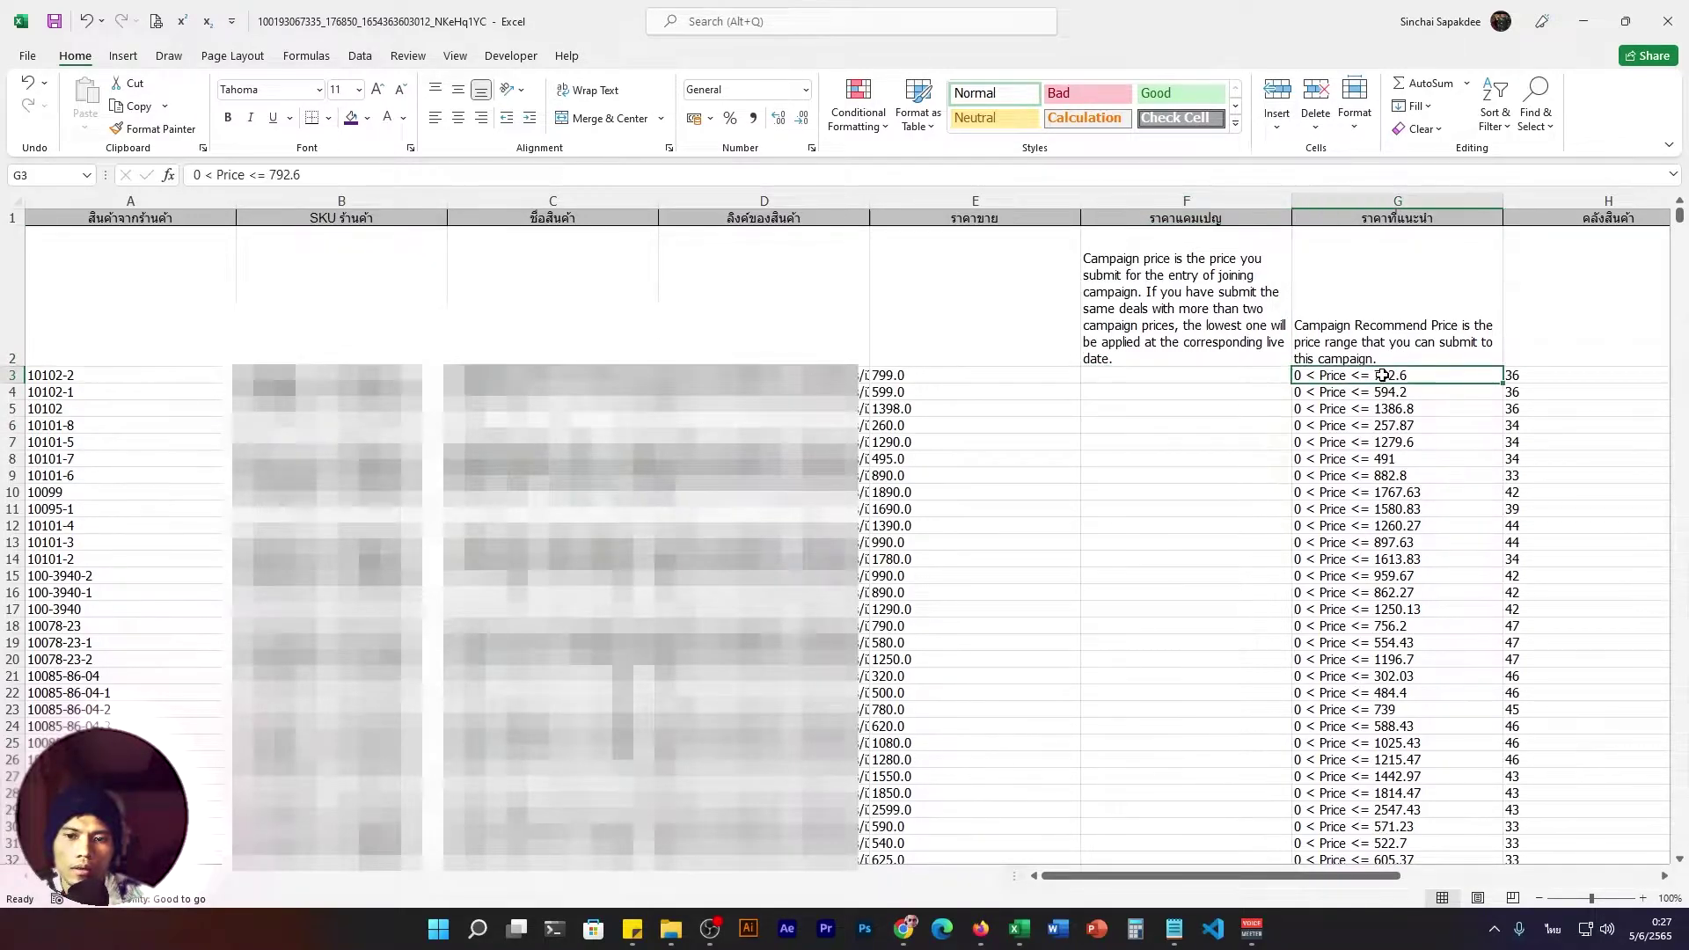
{"action": "key", "text": "Left"}
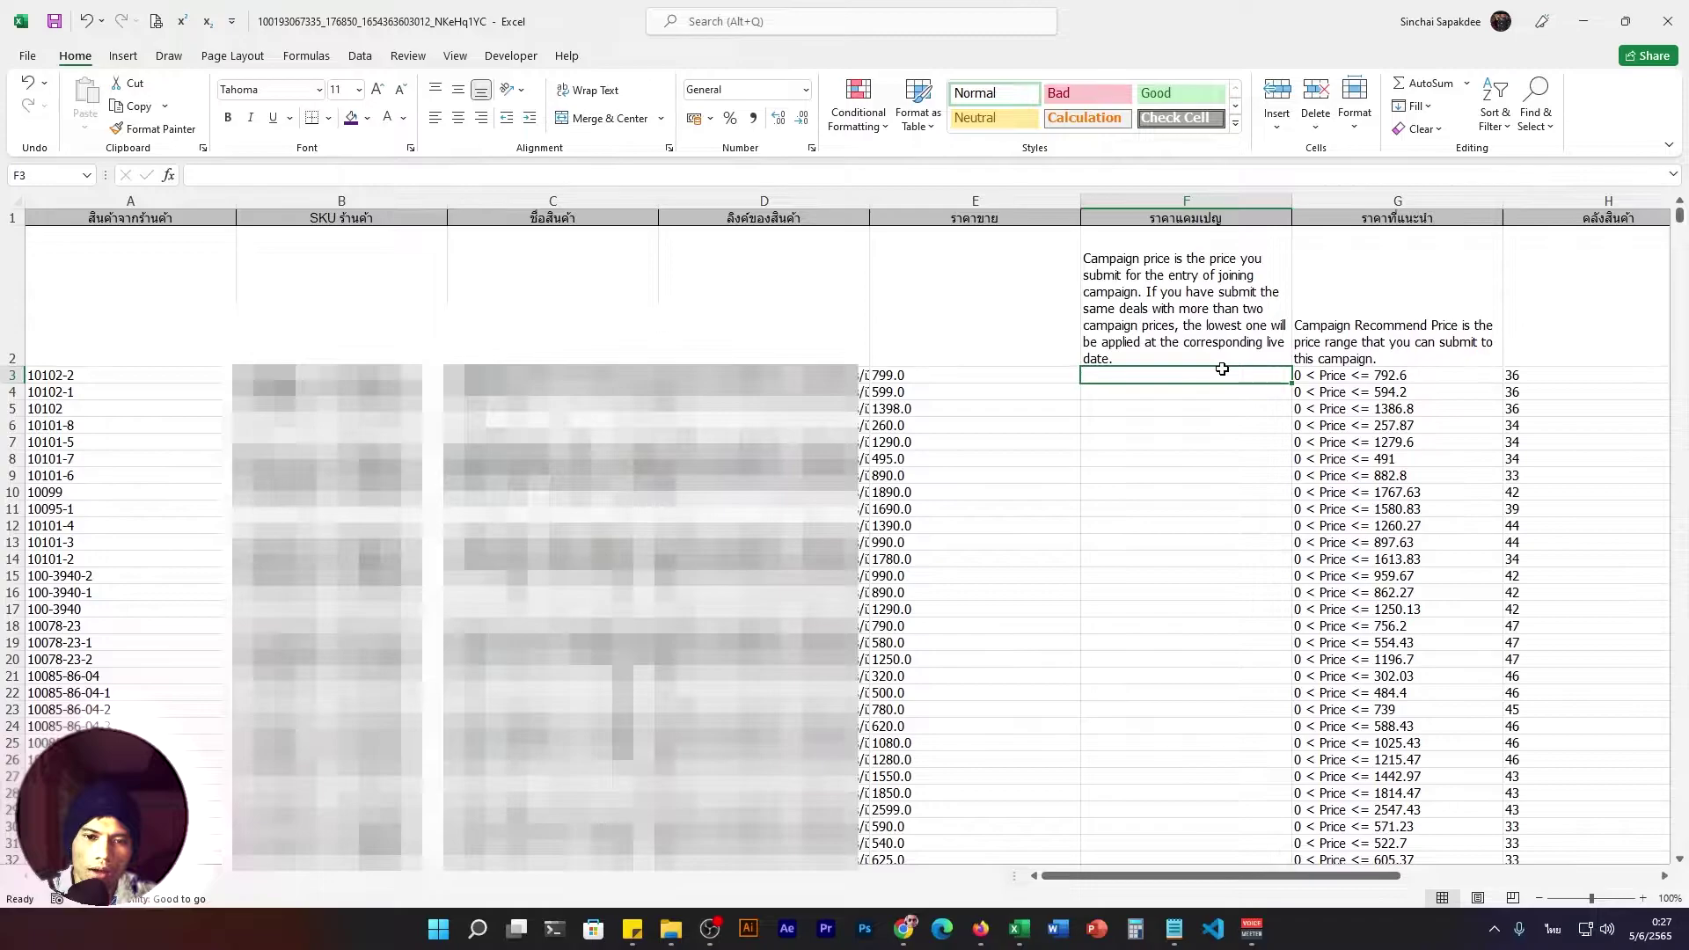
Remove stray Thai characters and switch the typing language to English.
{"action": "type", "text": "ๅๅ"}
{"action": "key", "text": "BackSpace"}
{"action": "key", "text": "BackSpace"}
{"action": "key", "text": "super+space"}
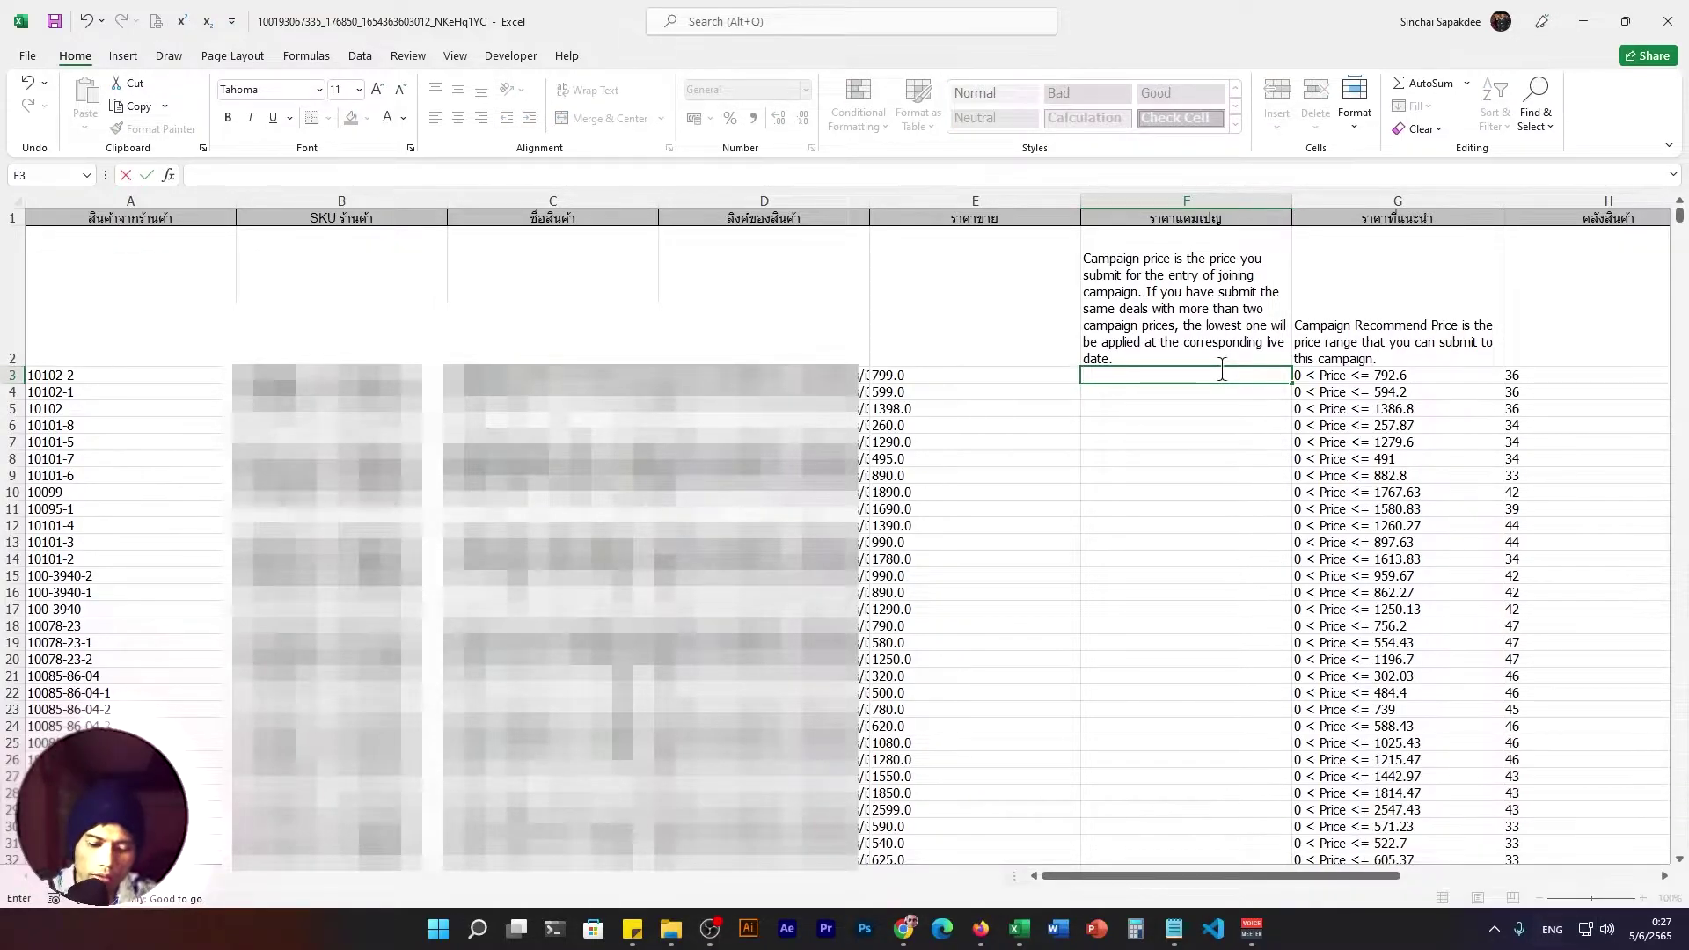
Type =FIND("<=",G3,1) into F3 with a taller formula bar, picking G3 as the reference.
{"action": "type", "text": "="}
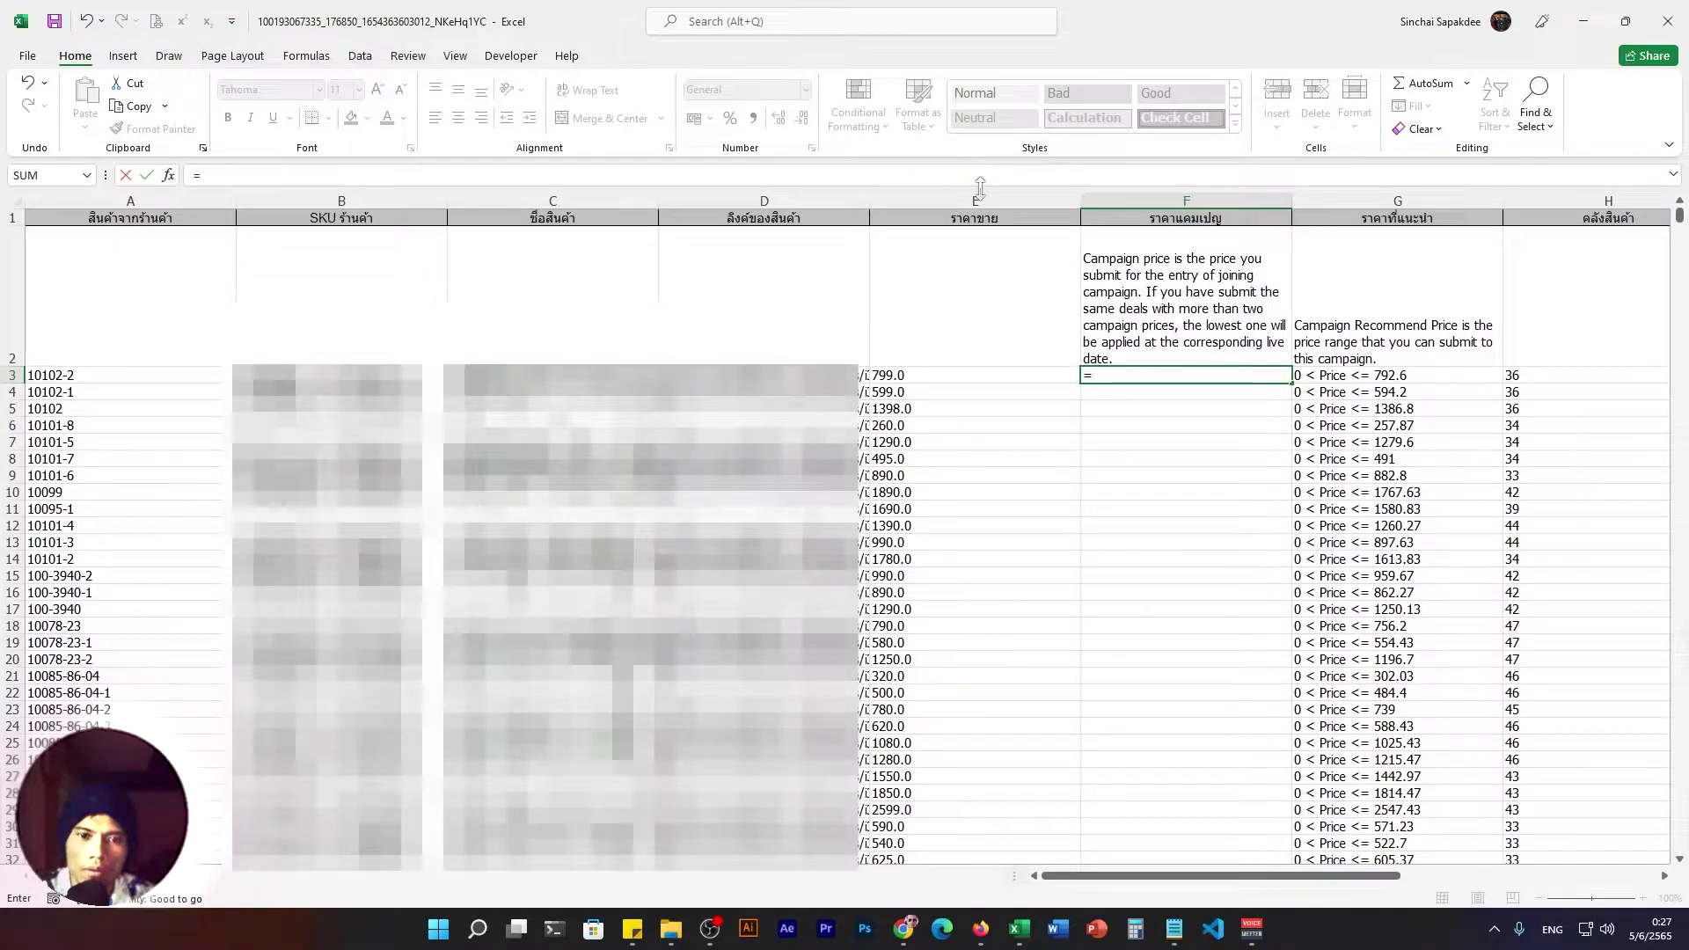
{"action": "left_click_drag", "start_coordinate": [979, 188], "coordinate": [968, 363]}
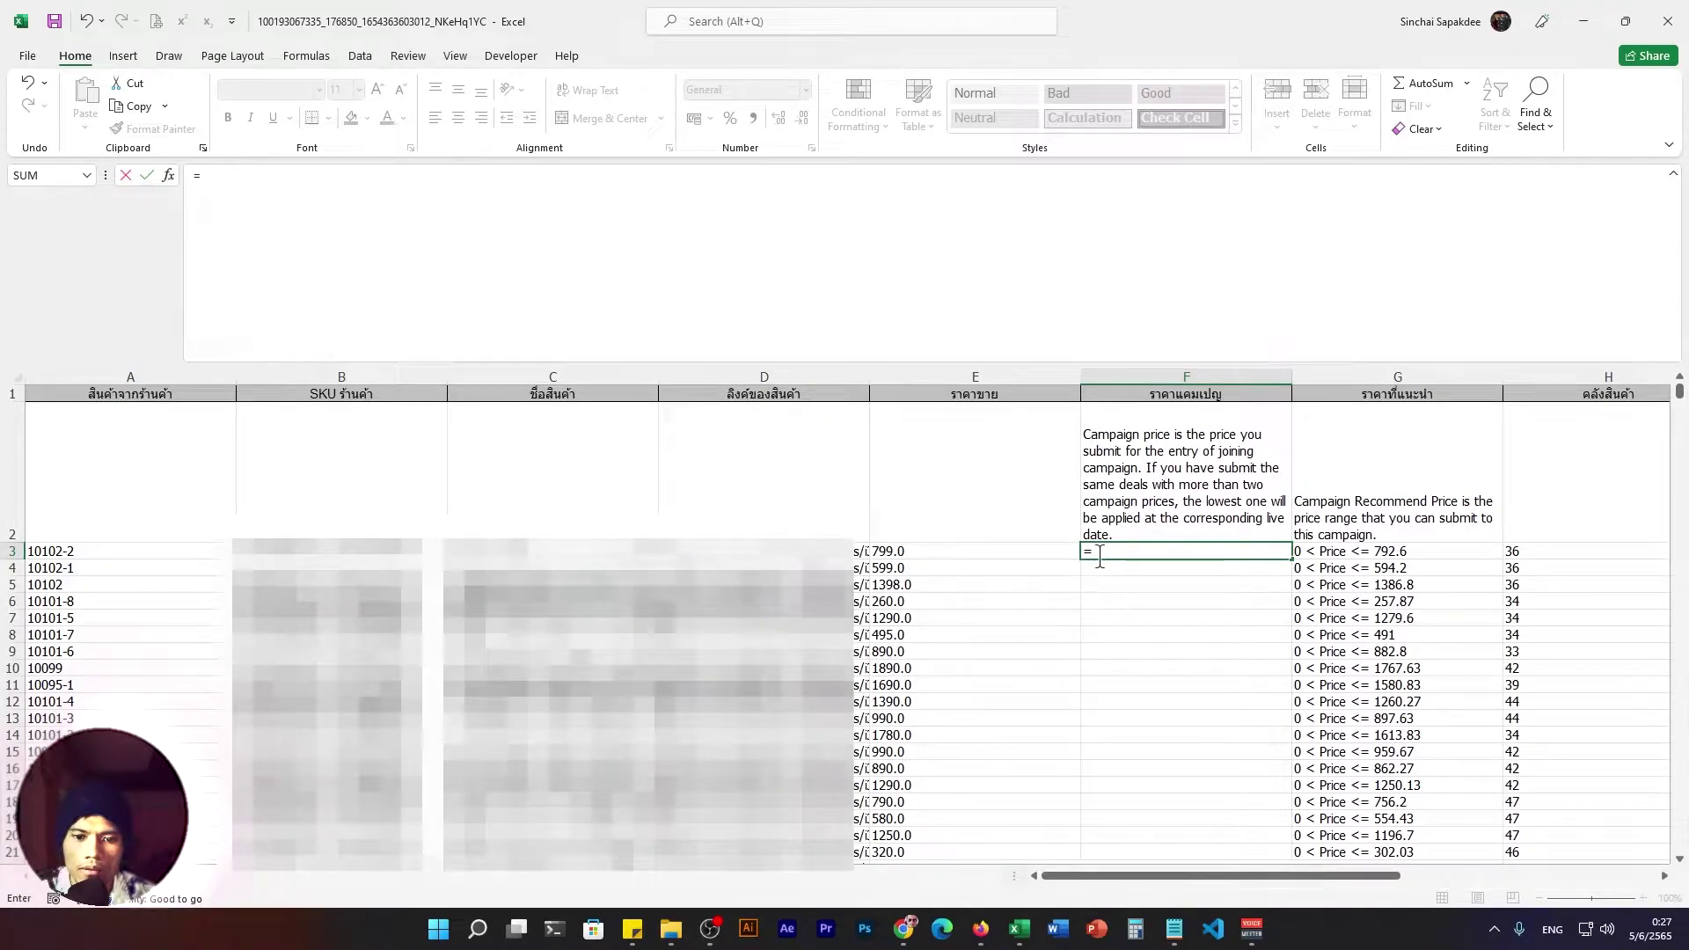
{"action": "left_click", "coordinate": [254, 180]}
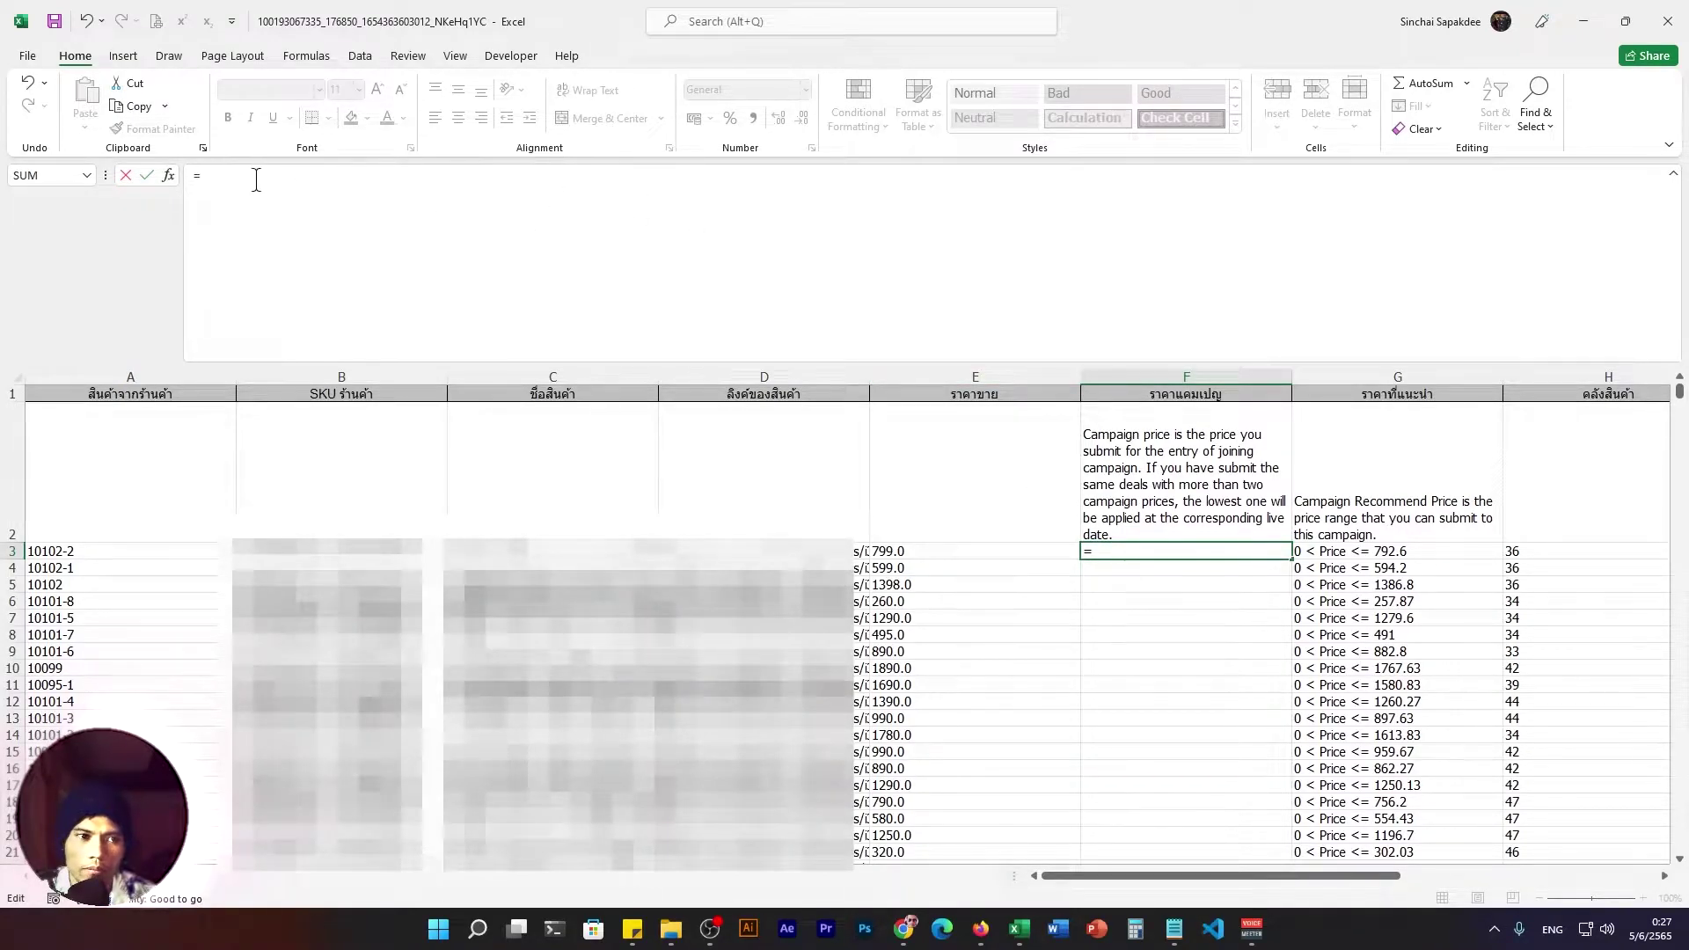
{"action": "type", "text": "FI"}
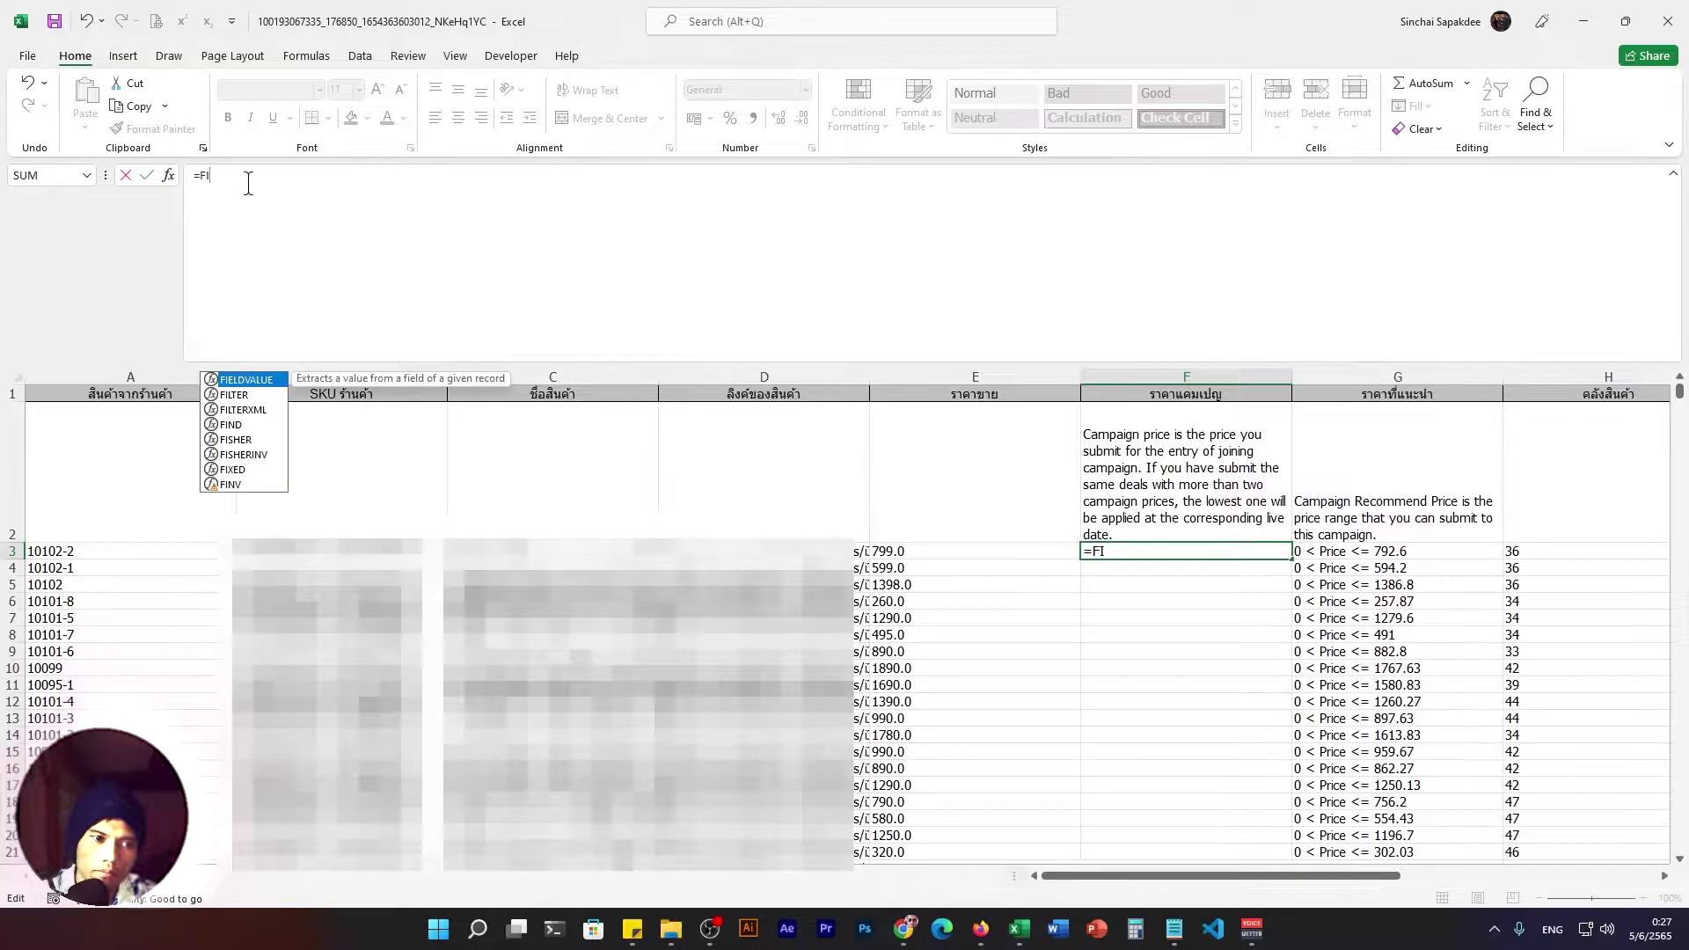
{"action": "type", "text": "ND("}
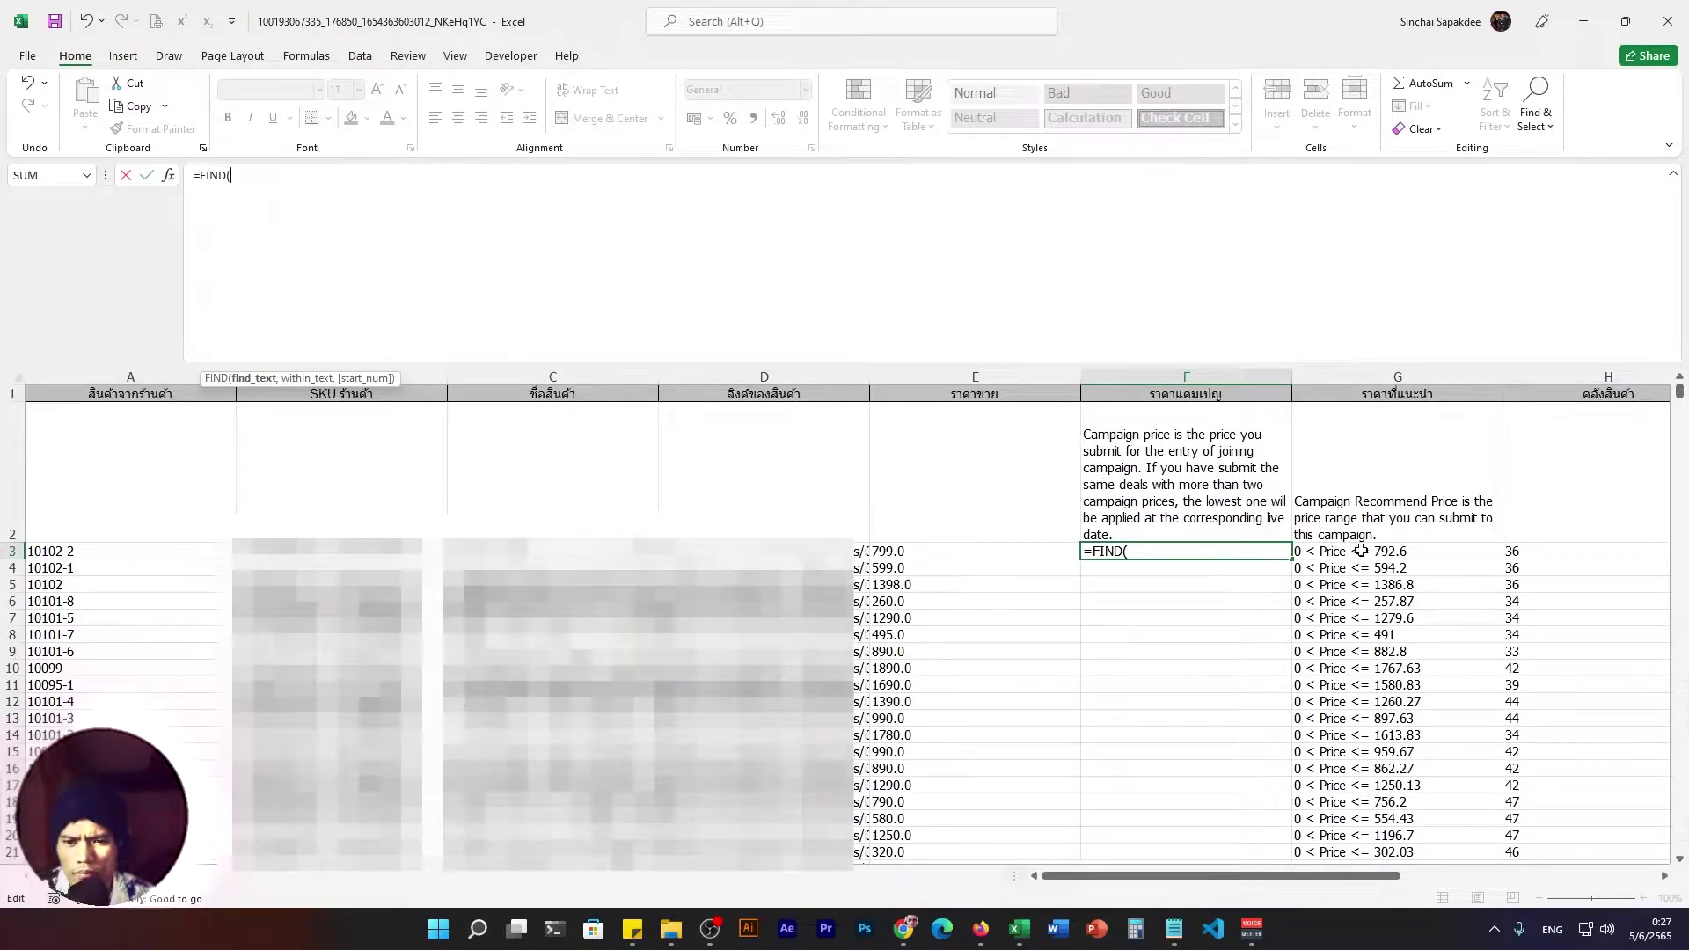
{"action": "left_click", "coordinate": [1157, 552]}
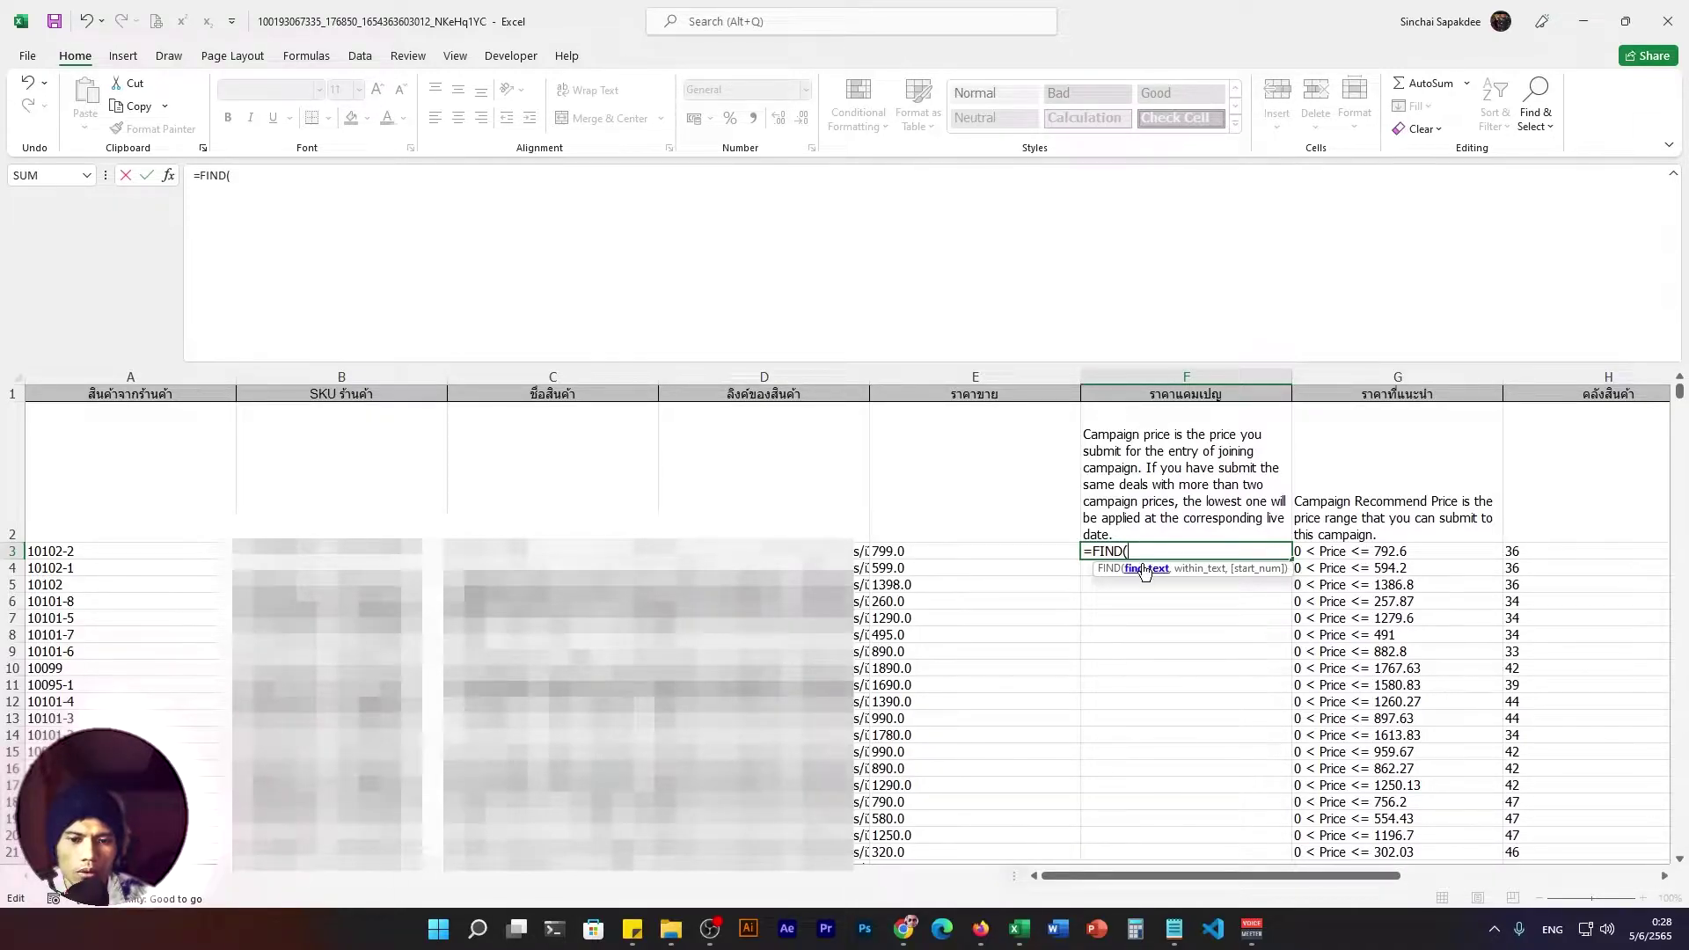
{"action": "type", "text": "\"<="}
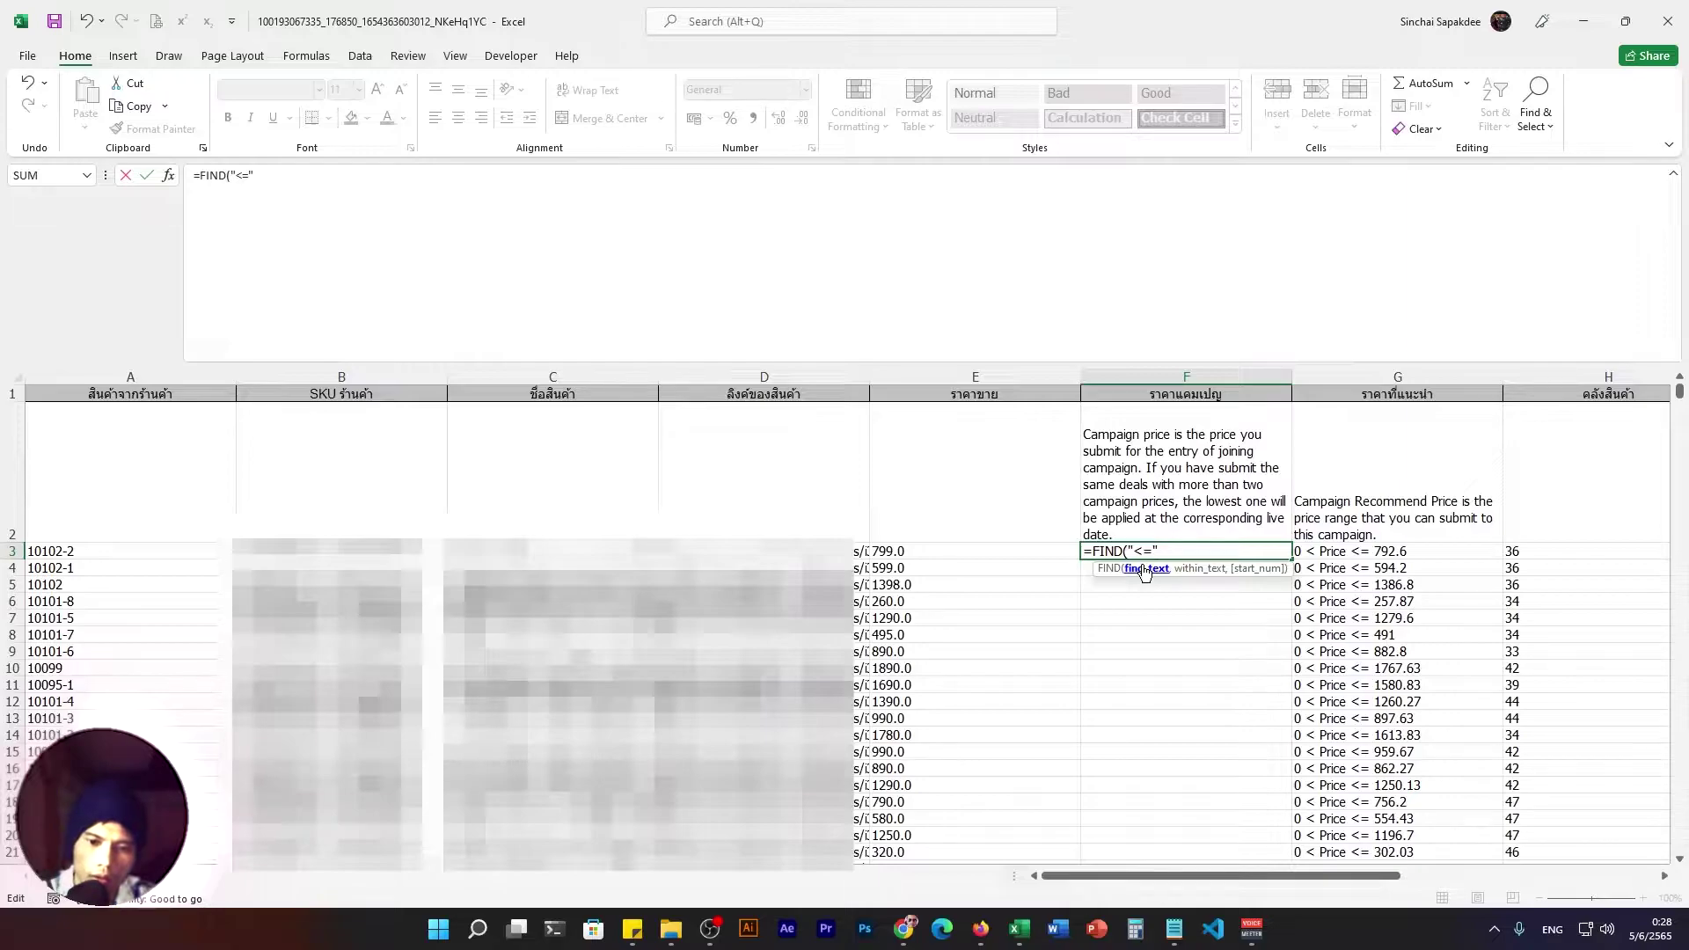
{"action": "type", "text": ","}
{"action": "left_click", "coordinate": [302, 194]}
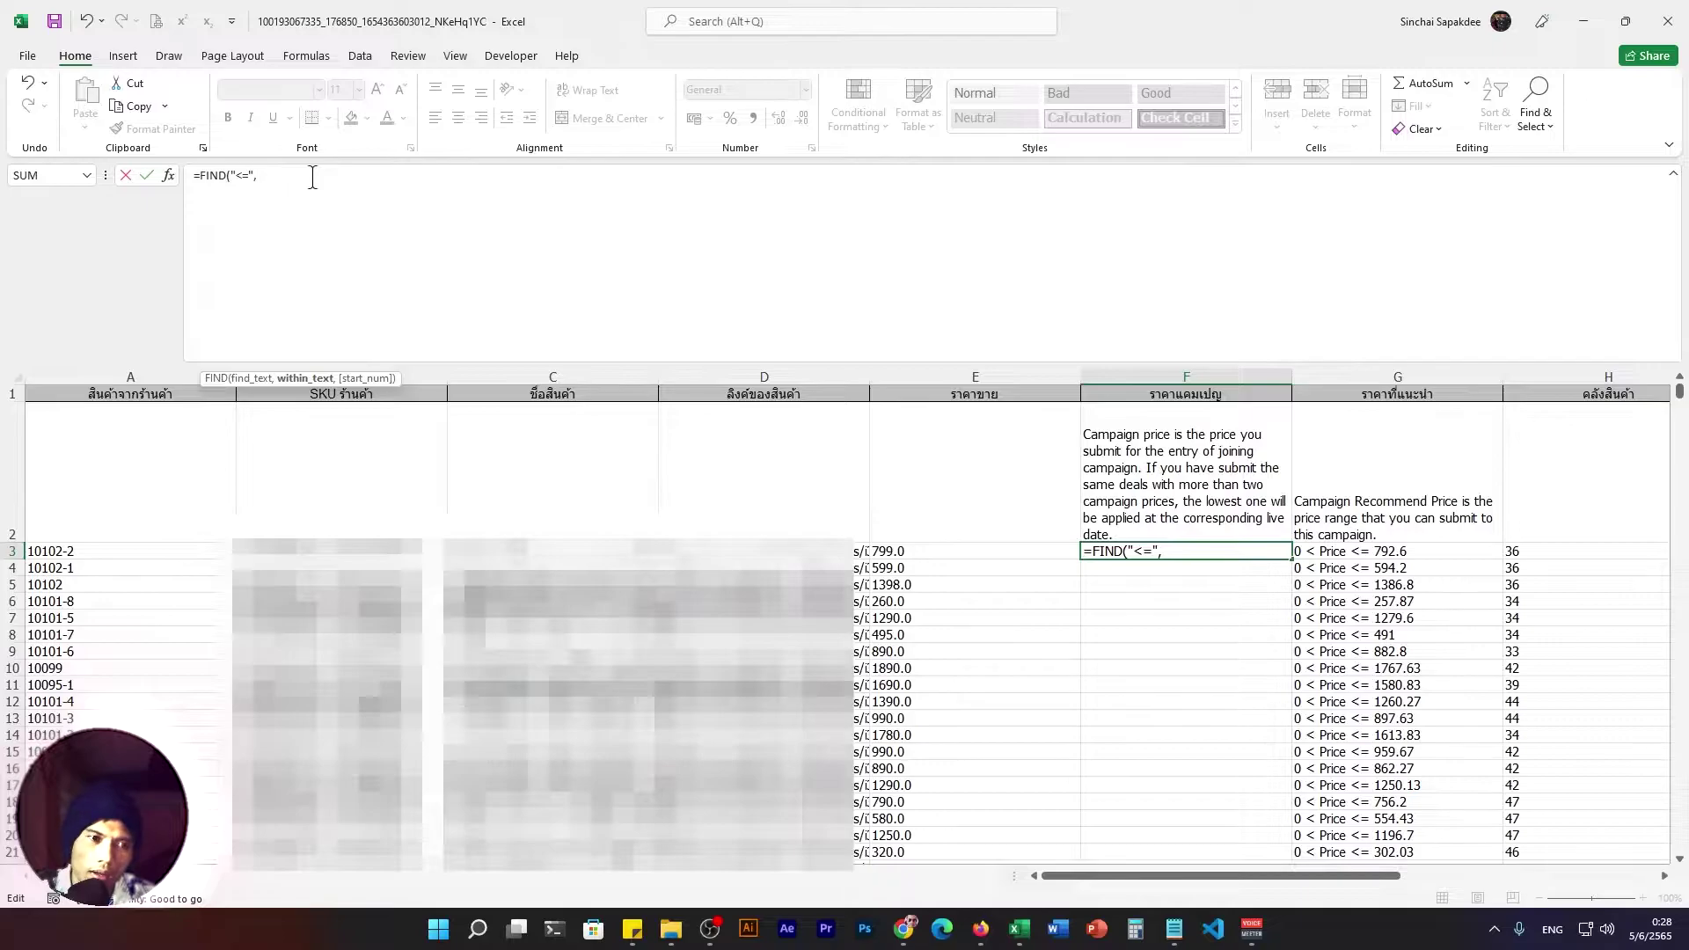
{"action": "left_click", "coordinate": [1196, 552]}
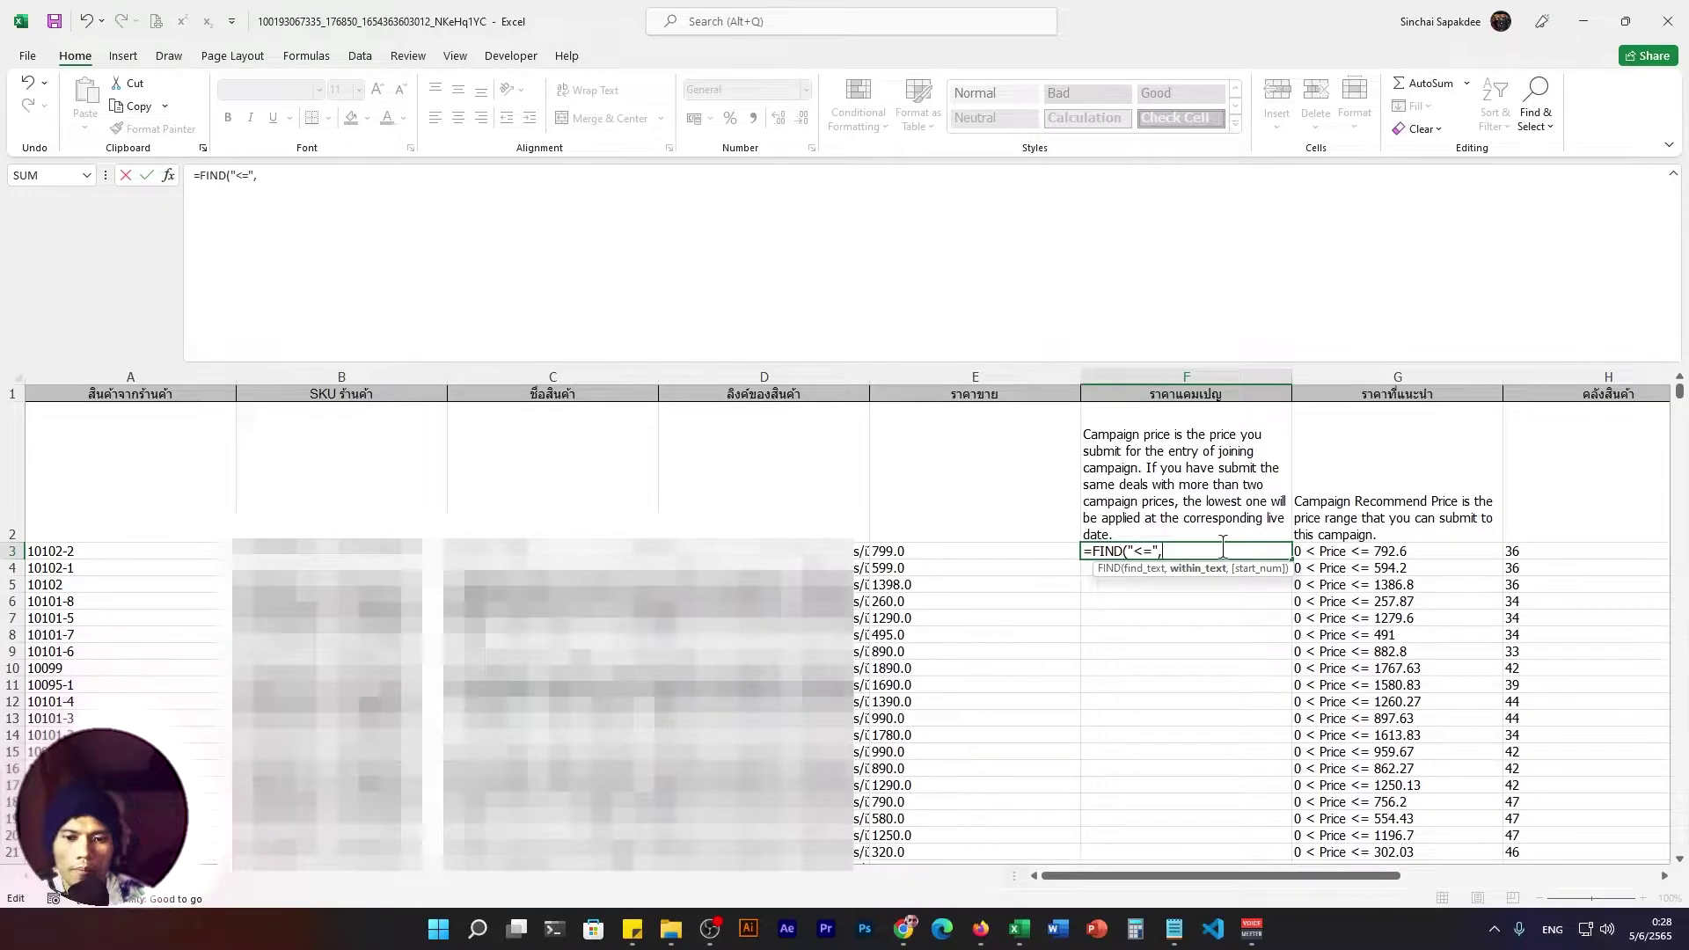
{"action": "left_click", "coordinate": [1363, 550]}
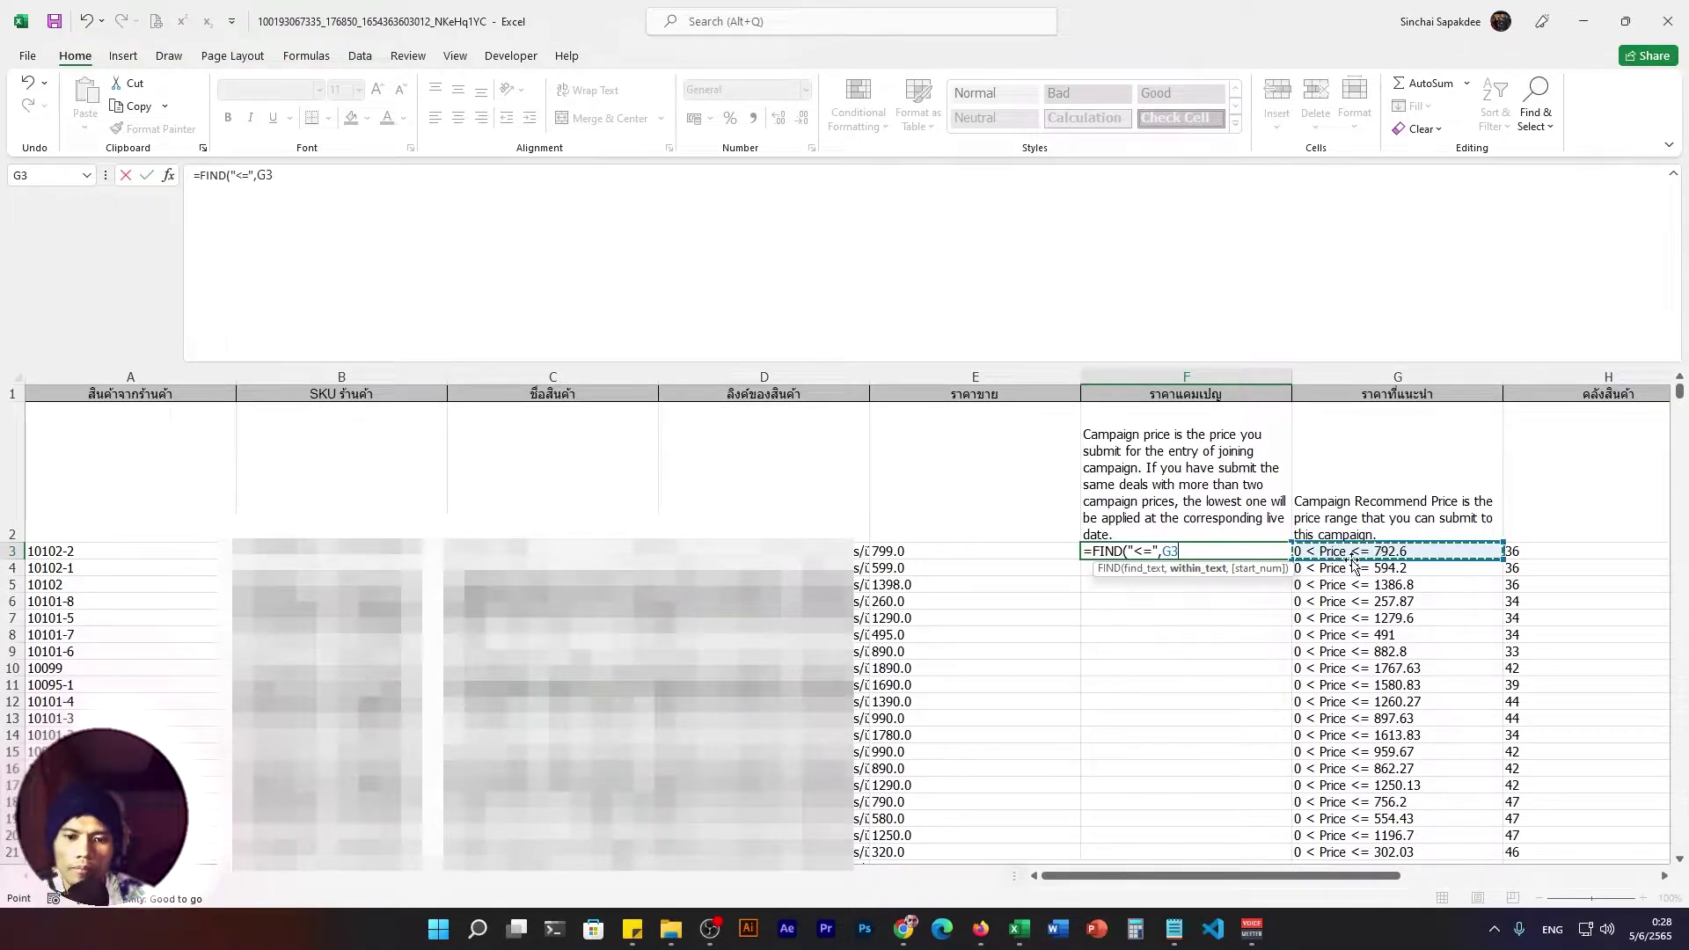
{"action": "left_click", "coordinate": [1195, 547]}
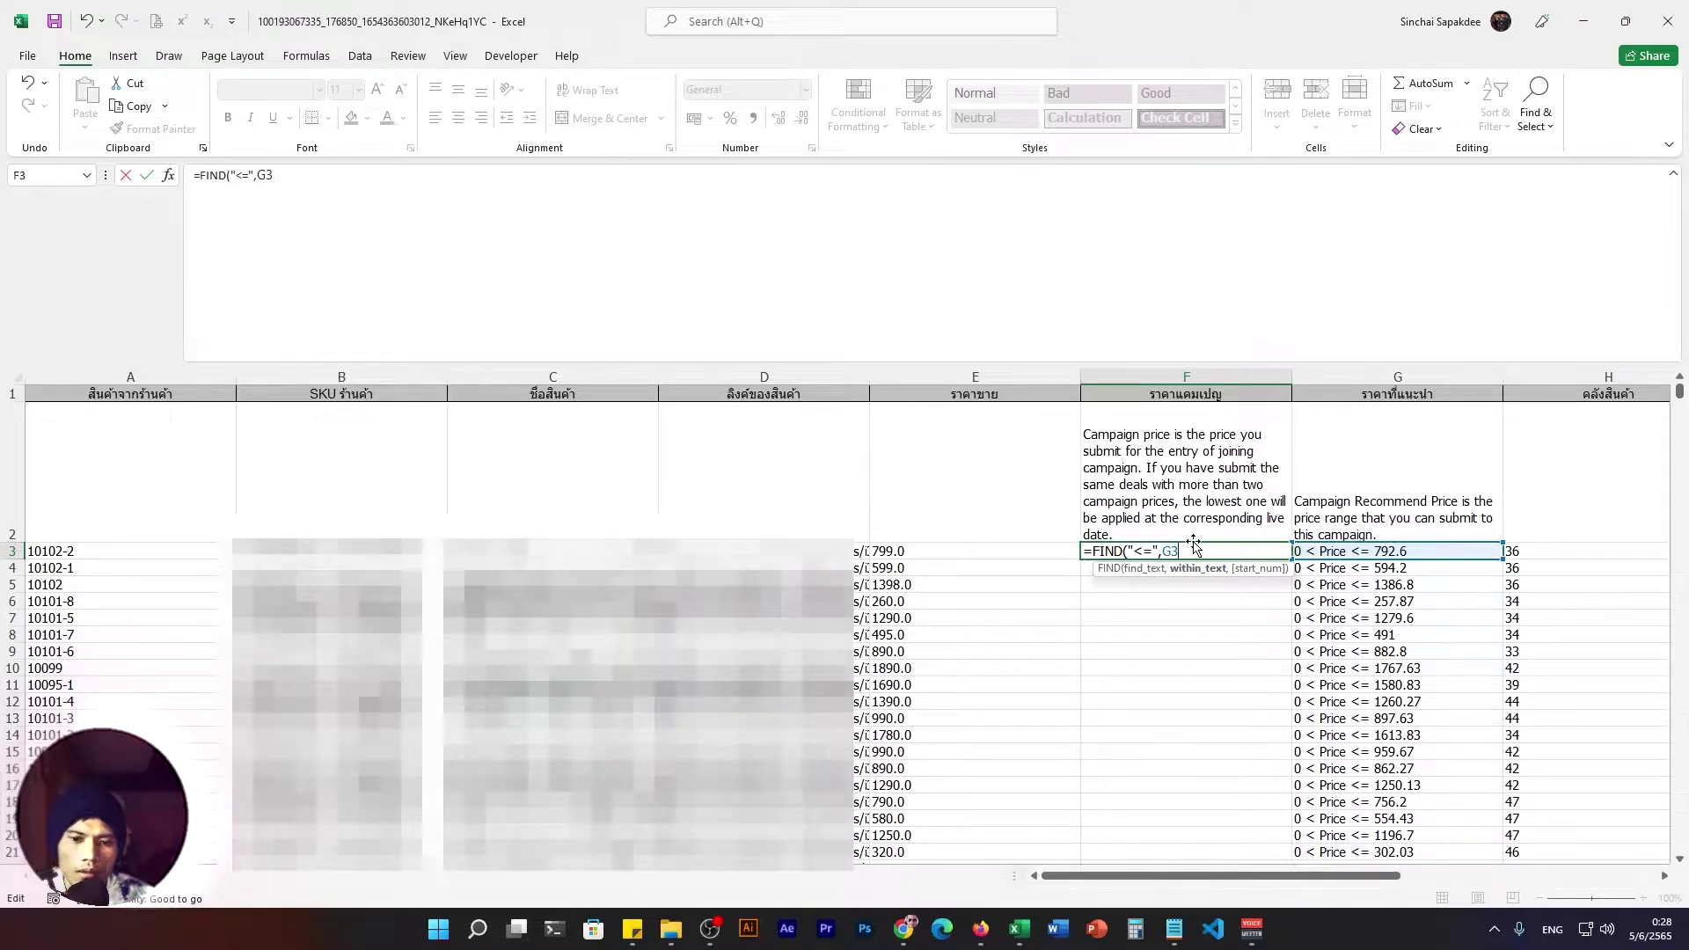
{"action": "type", "text": ",1"}
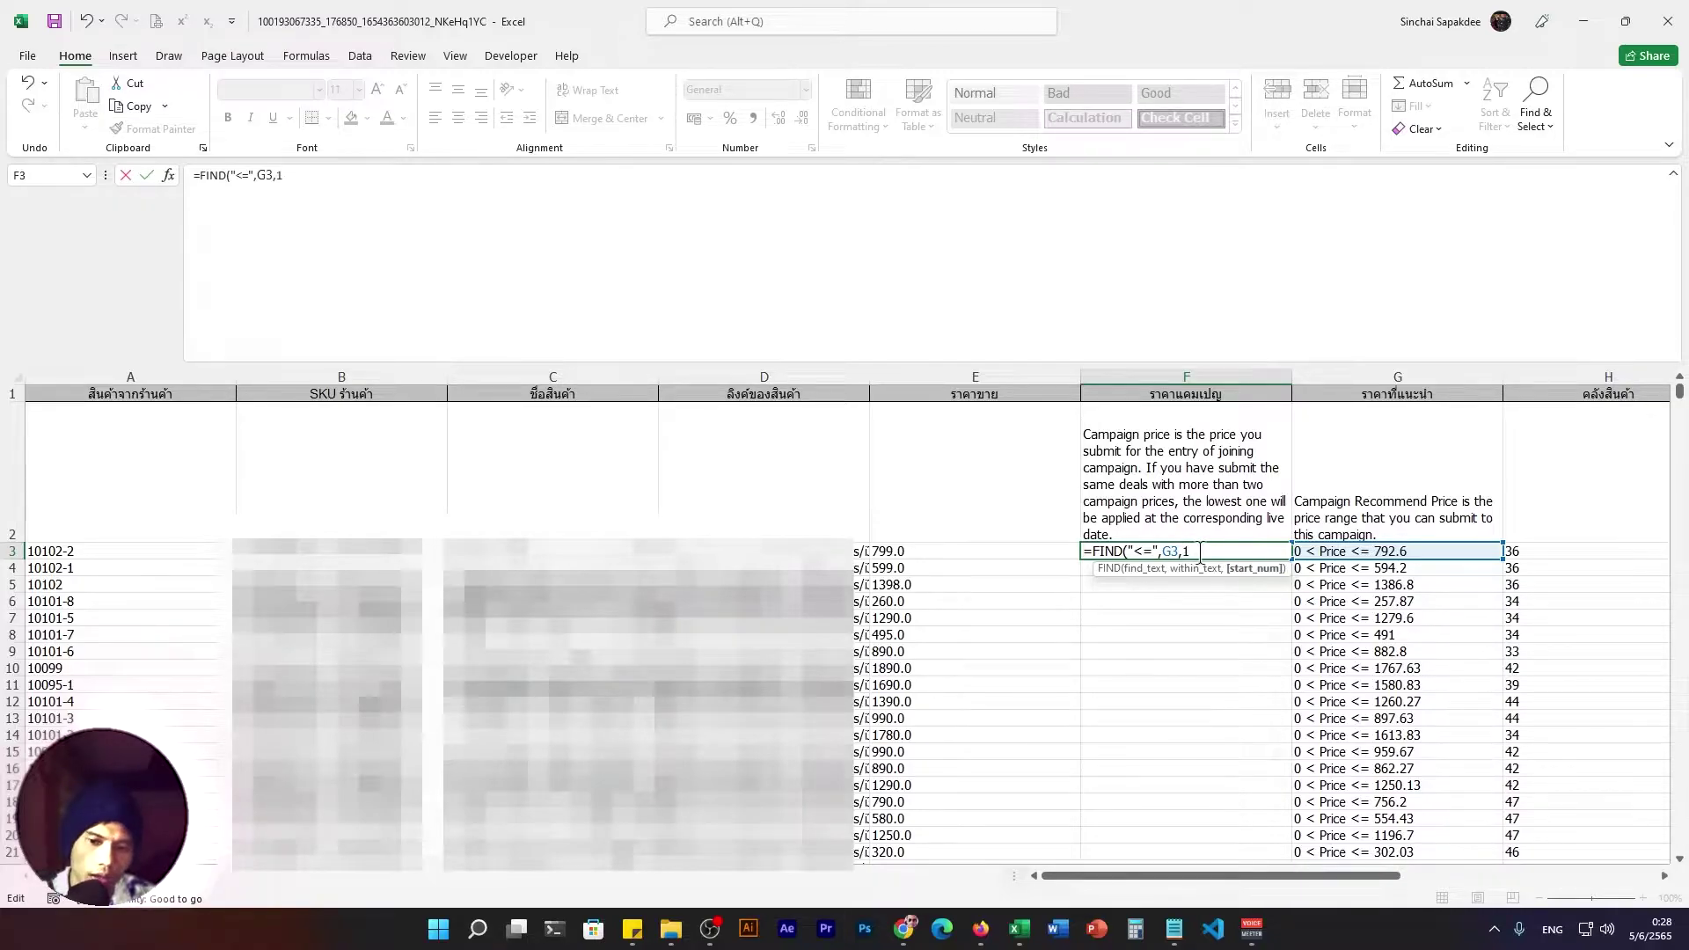
{"action": "type", "text": ")"}
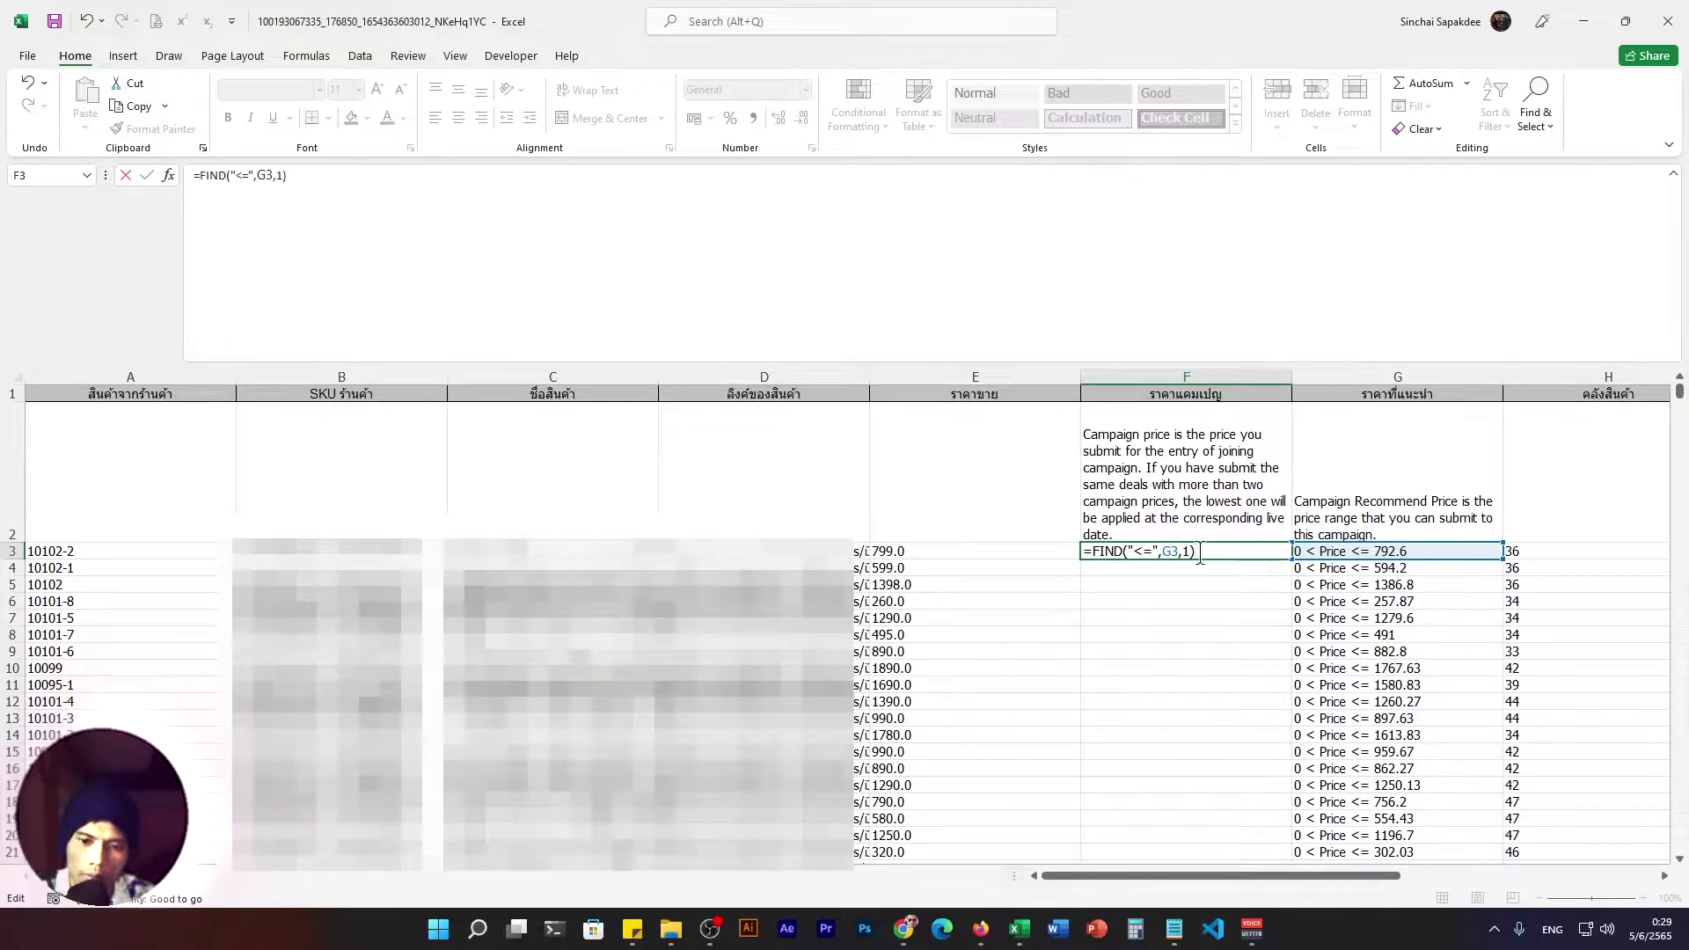
Commit the FIND formula and check that F3 returns 11.
{"action": "key", "text": "Return"}
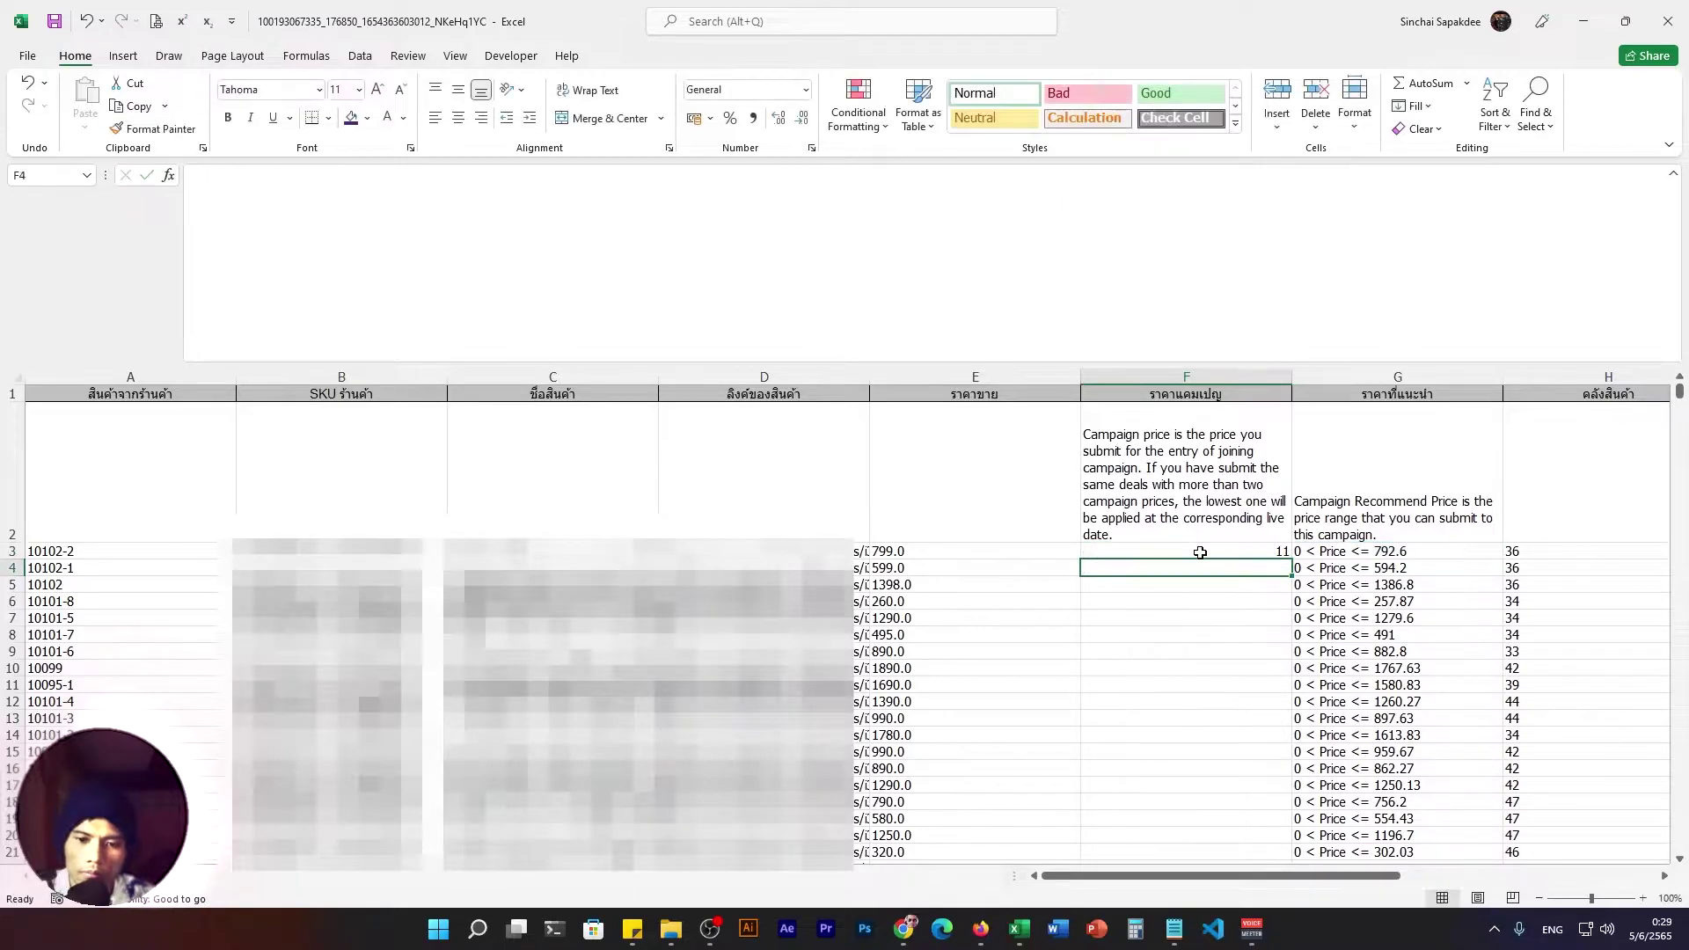
{"action": "key", "text": "Up"}
{"action": "key", "text": "Down"}
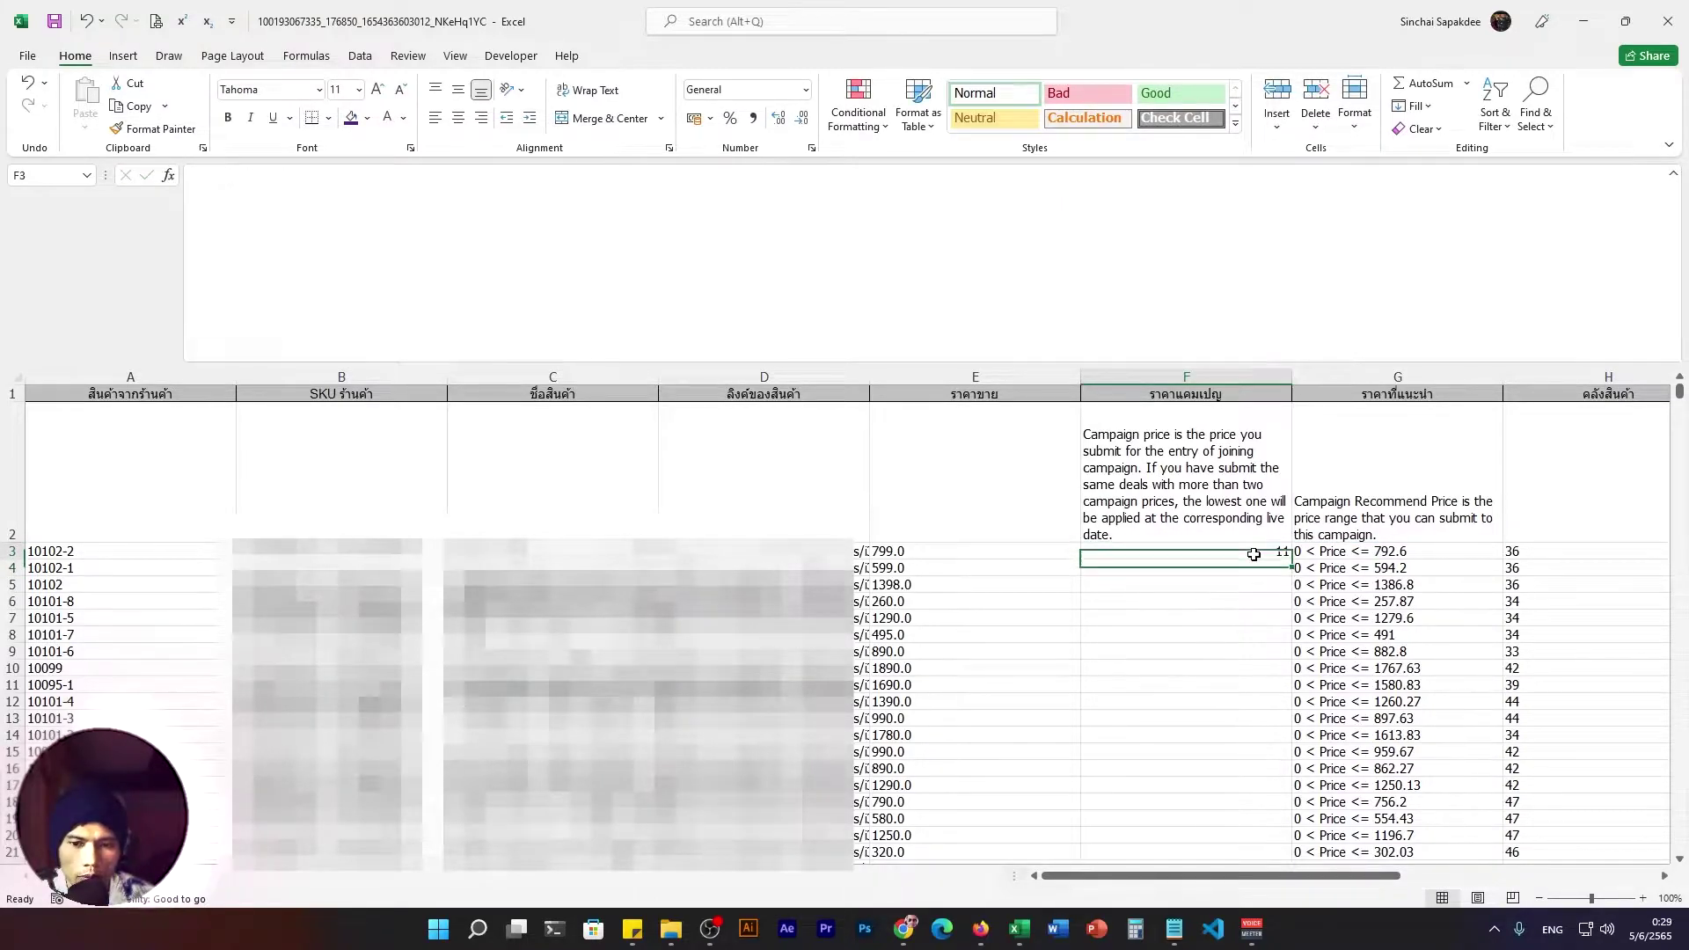
{"action": "key", "text": "Up"}
{"action": "key", "text": "Down"}
{"action": "key", "text": "Up"}
{"action": "key", "text": "Down"}
{"action": "left_click", "coordinate": [1242, 549]}
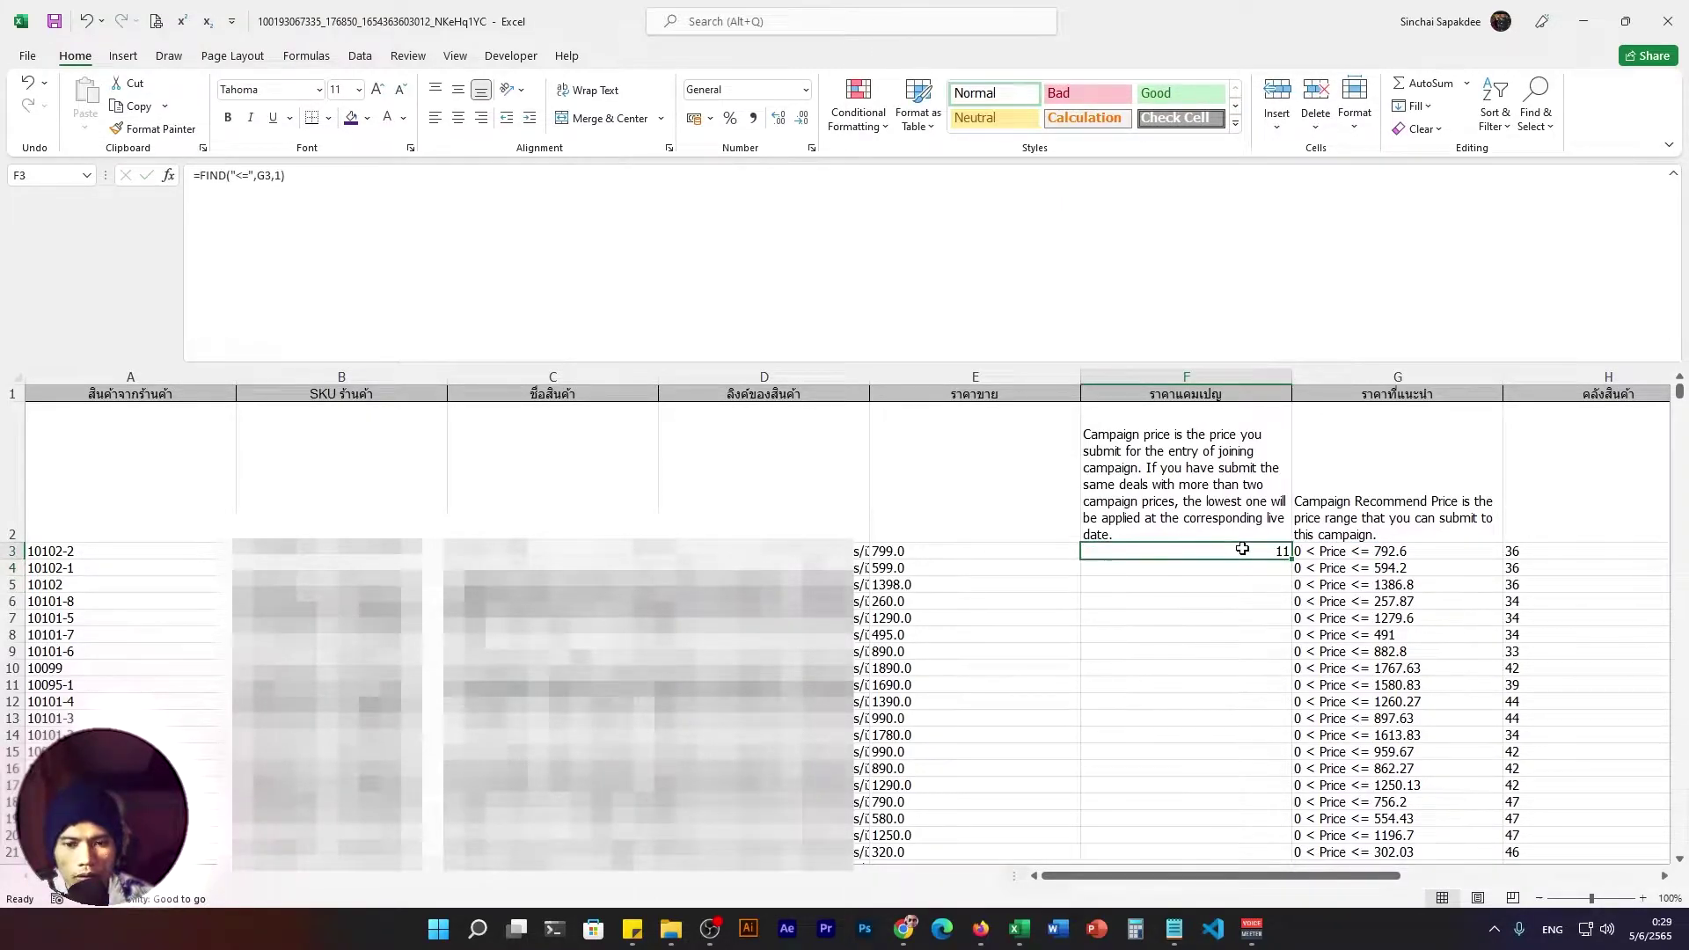
{"action": "left_click", "coordinate": [1244, 570]}
{"action": "left_click", "coordinate": [1226, 552]}
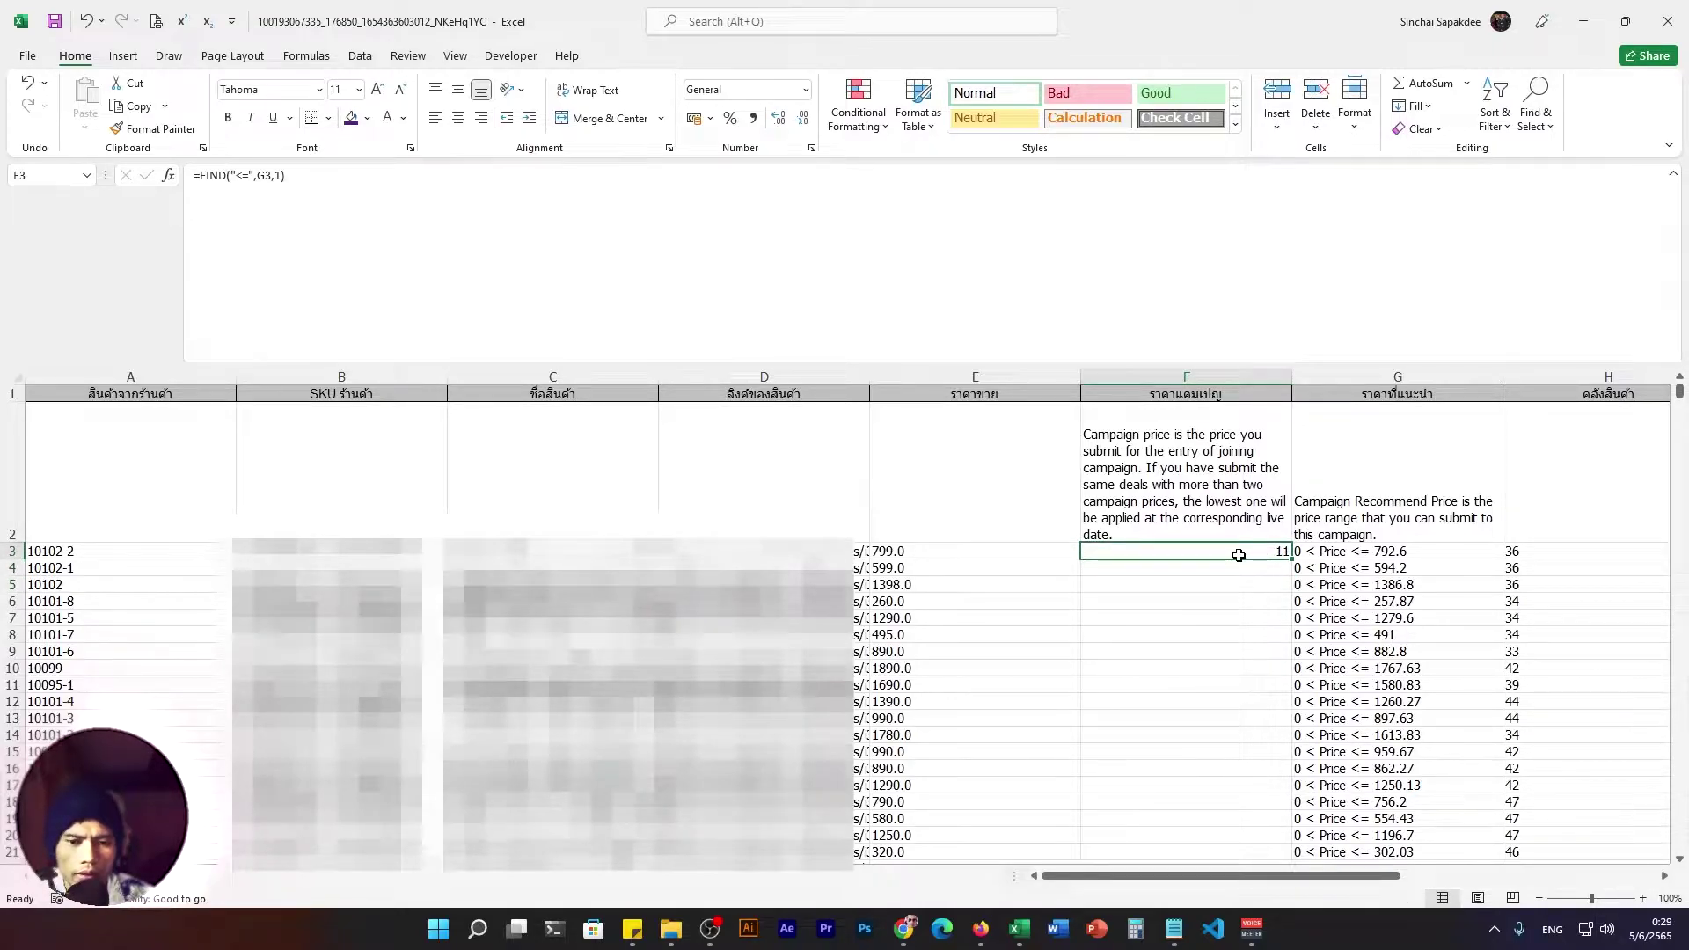
Wrap the FIND in MID so F3 reads =MID(G3,FIND("<=",G3,1),10).
{"action": "left_click", "coordinate": [321, 176]}
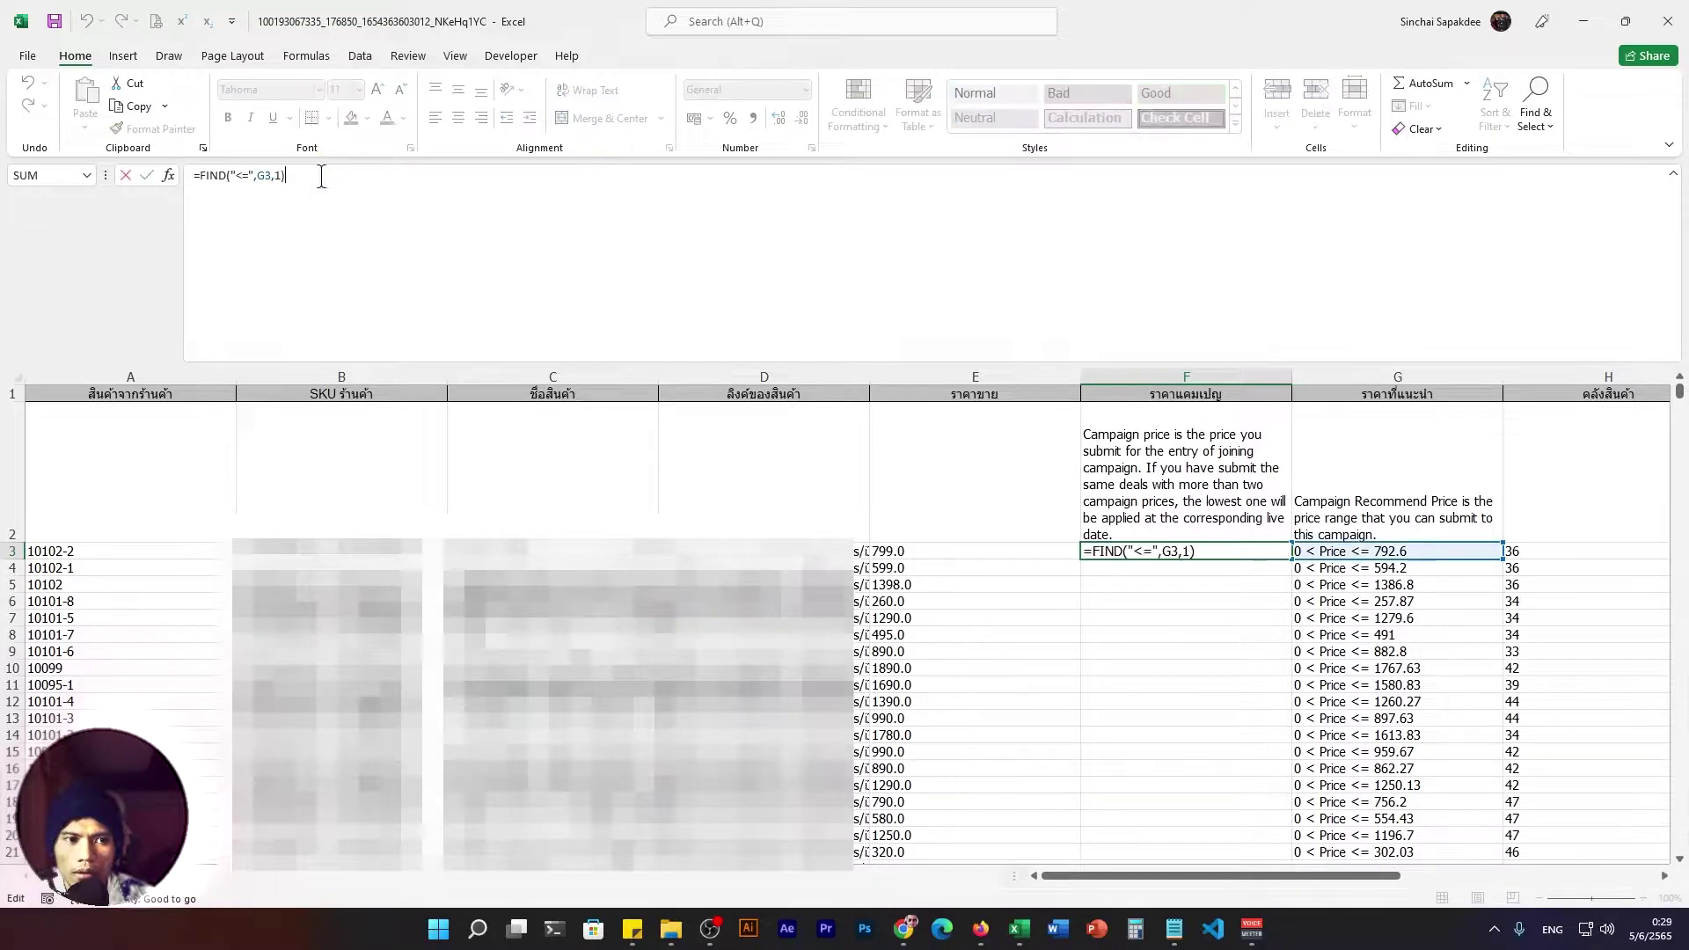
{"action": "left_click", "coordinate": [198, 176]}
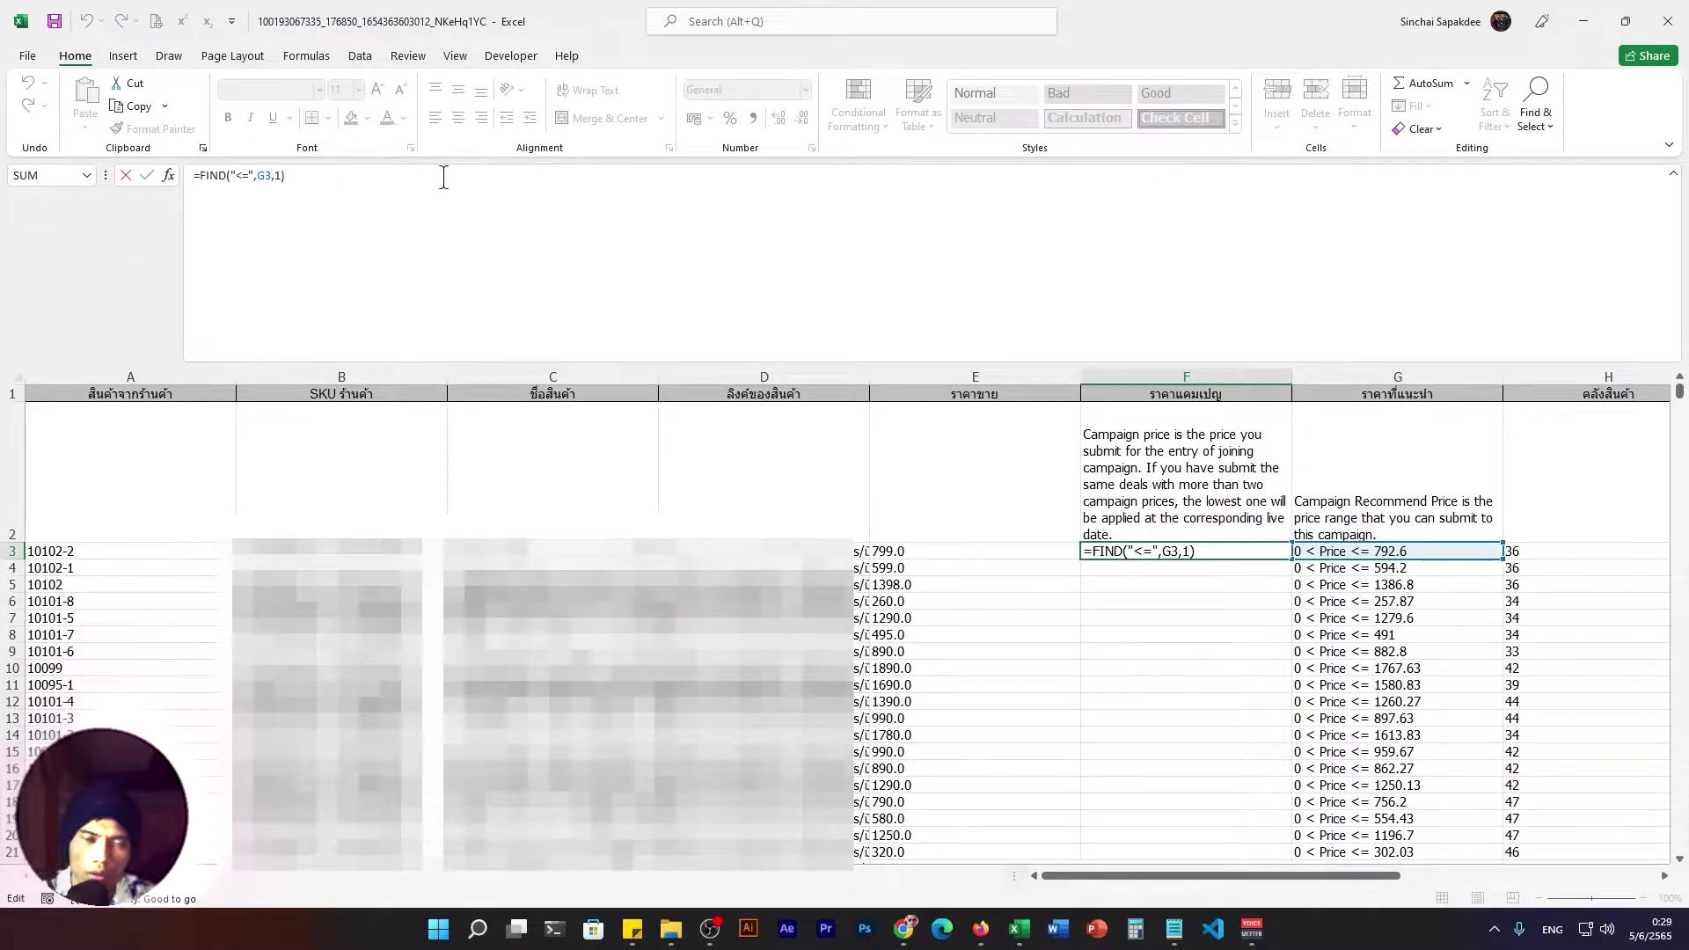
{"action": "type", "text": "MID"}
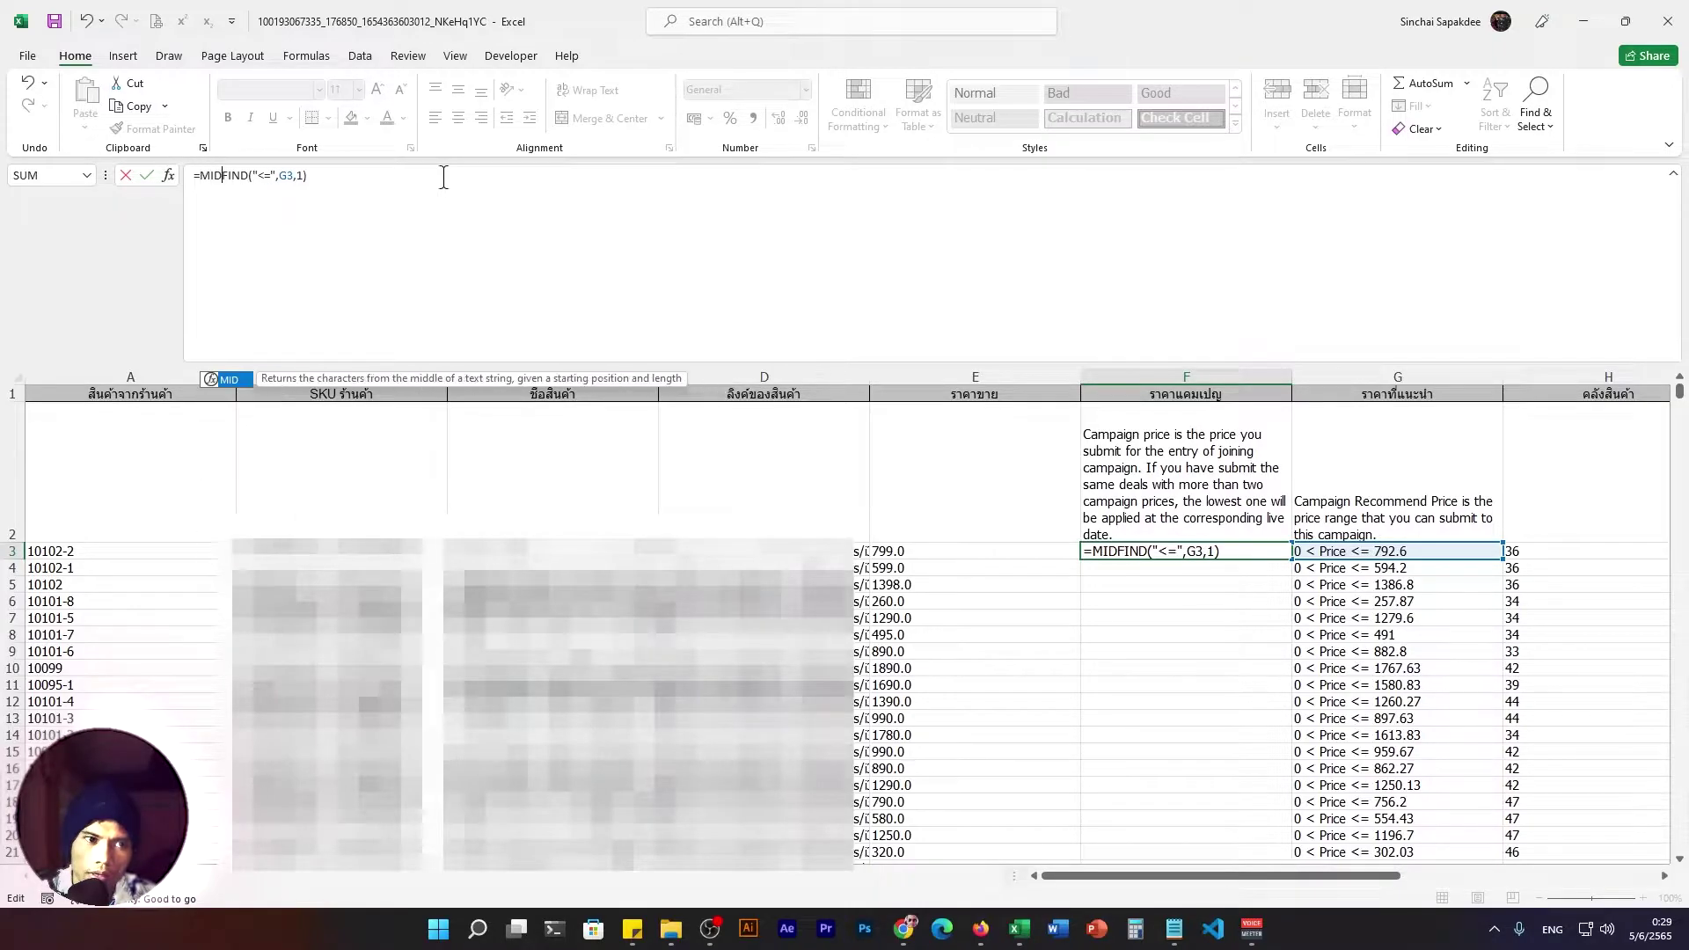
{"action": "type", "text": "("}
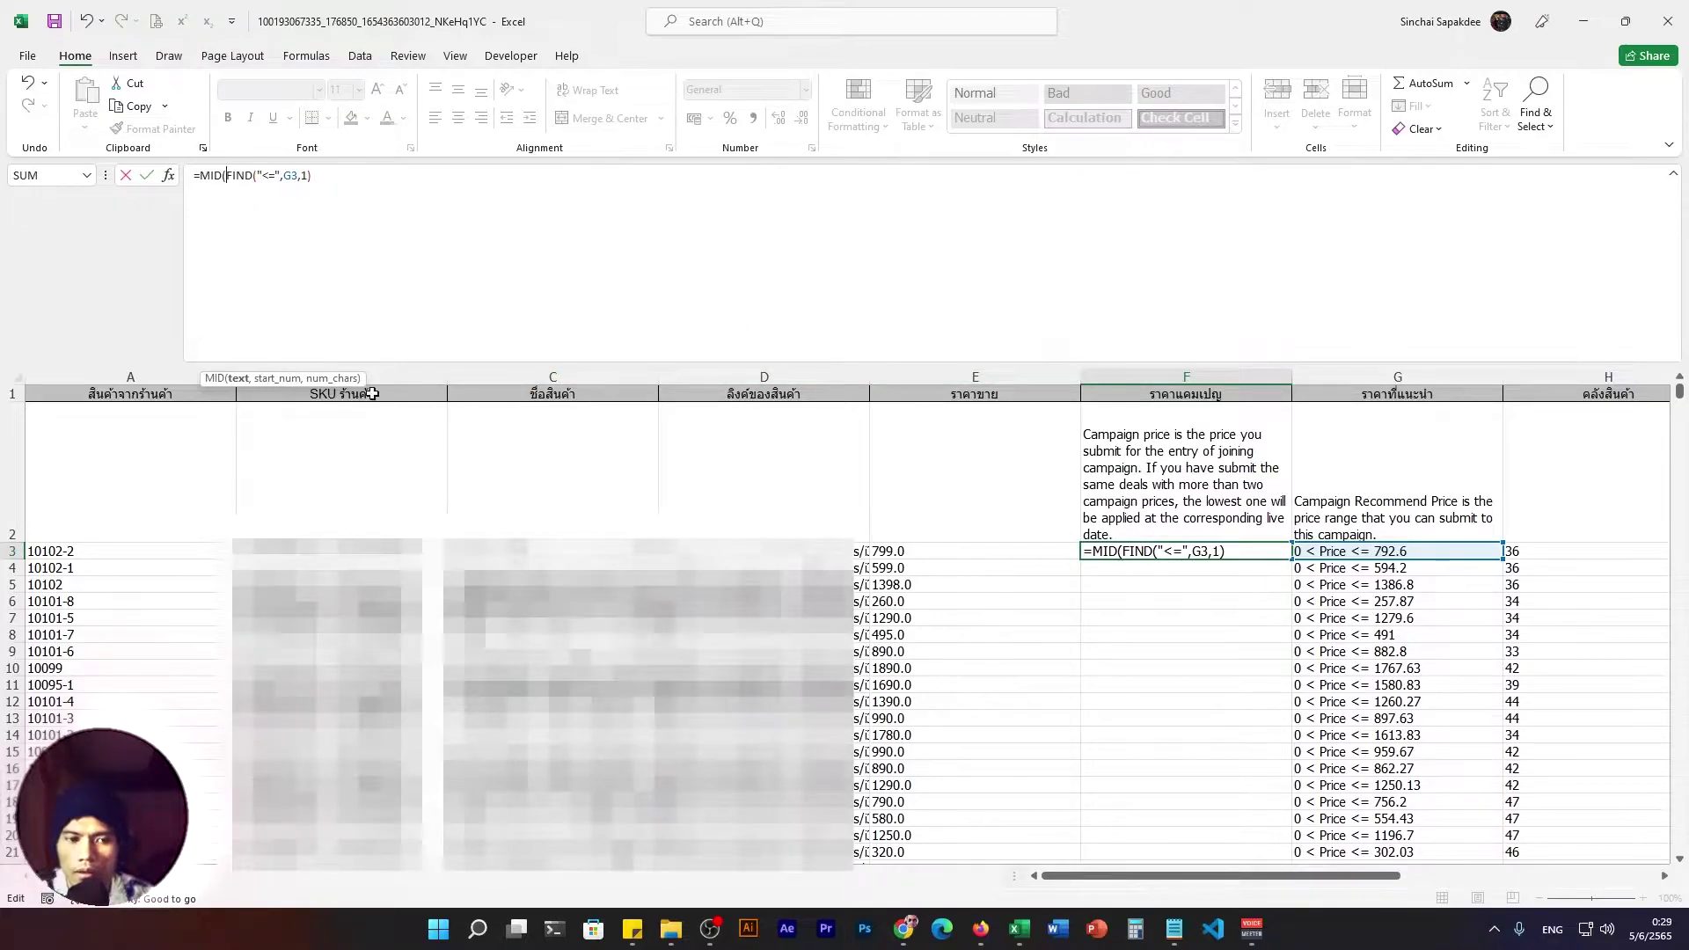
{"action": "mouse_move", "coordinate": [262, 373]}
{"action": "left_mouse_down"}
{"action": "mouse_move", "coordinate": [266, 341]}
{"action": "mouse_move", "coordinate": [386, 234]}
{"action": "left_mouse_up"}
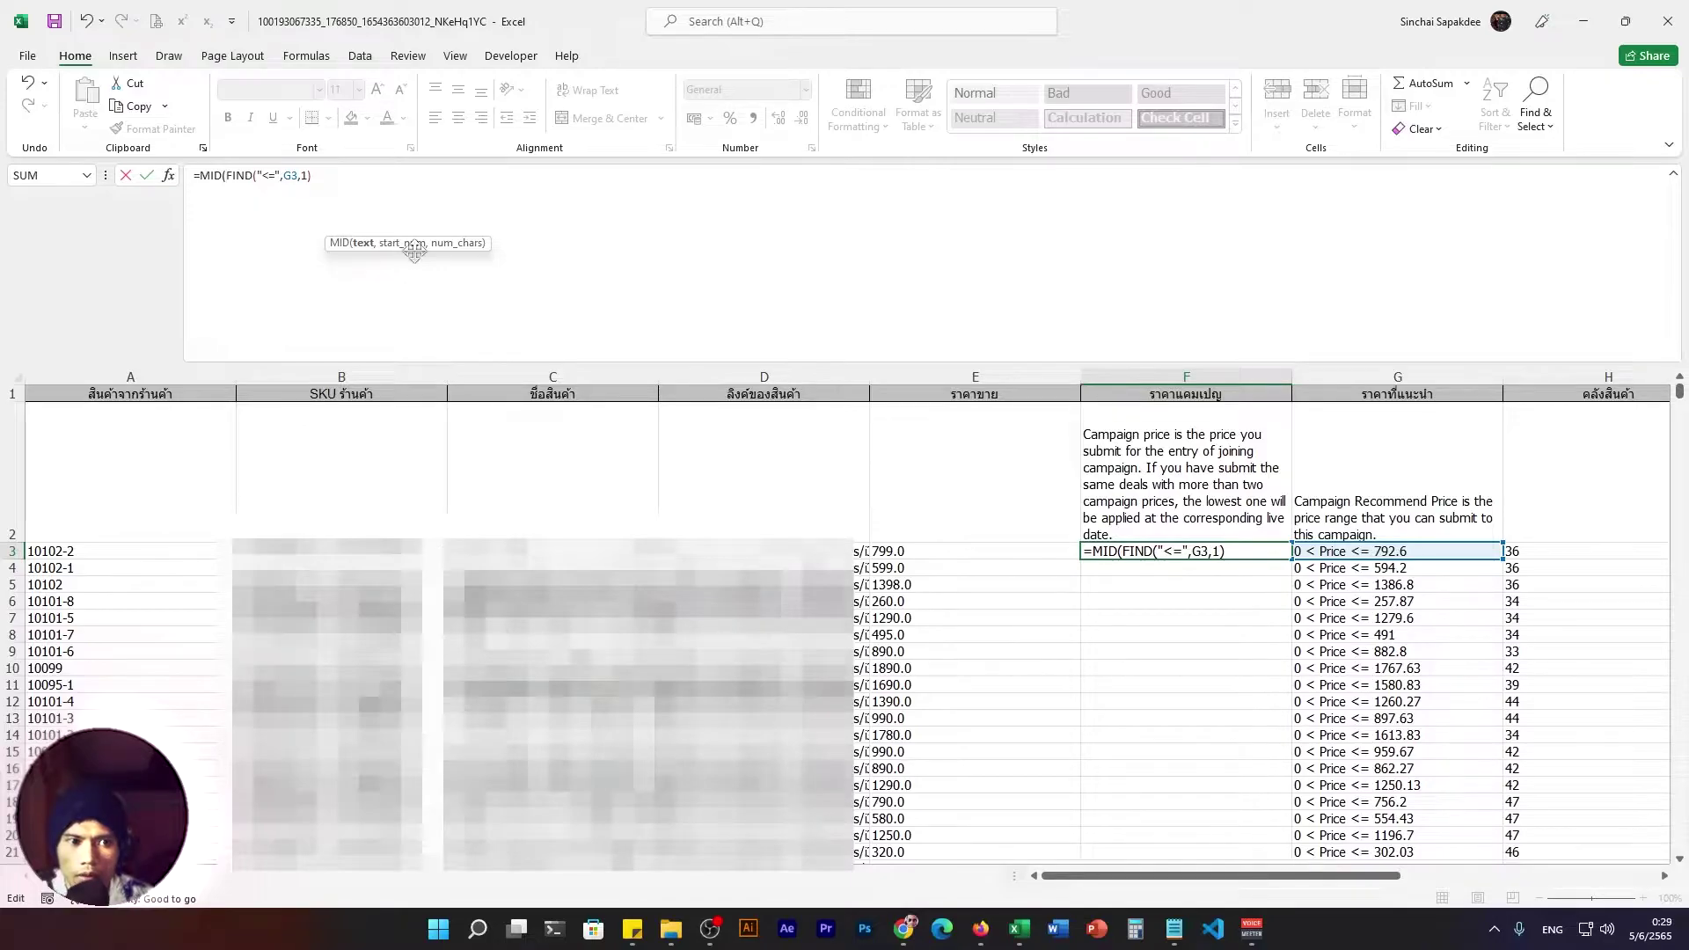
{"action": "left_click", "coordinate": [1368, 552]}
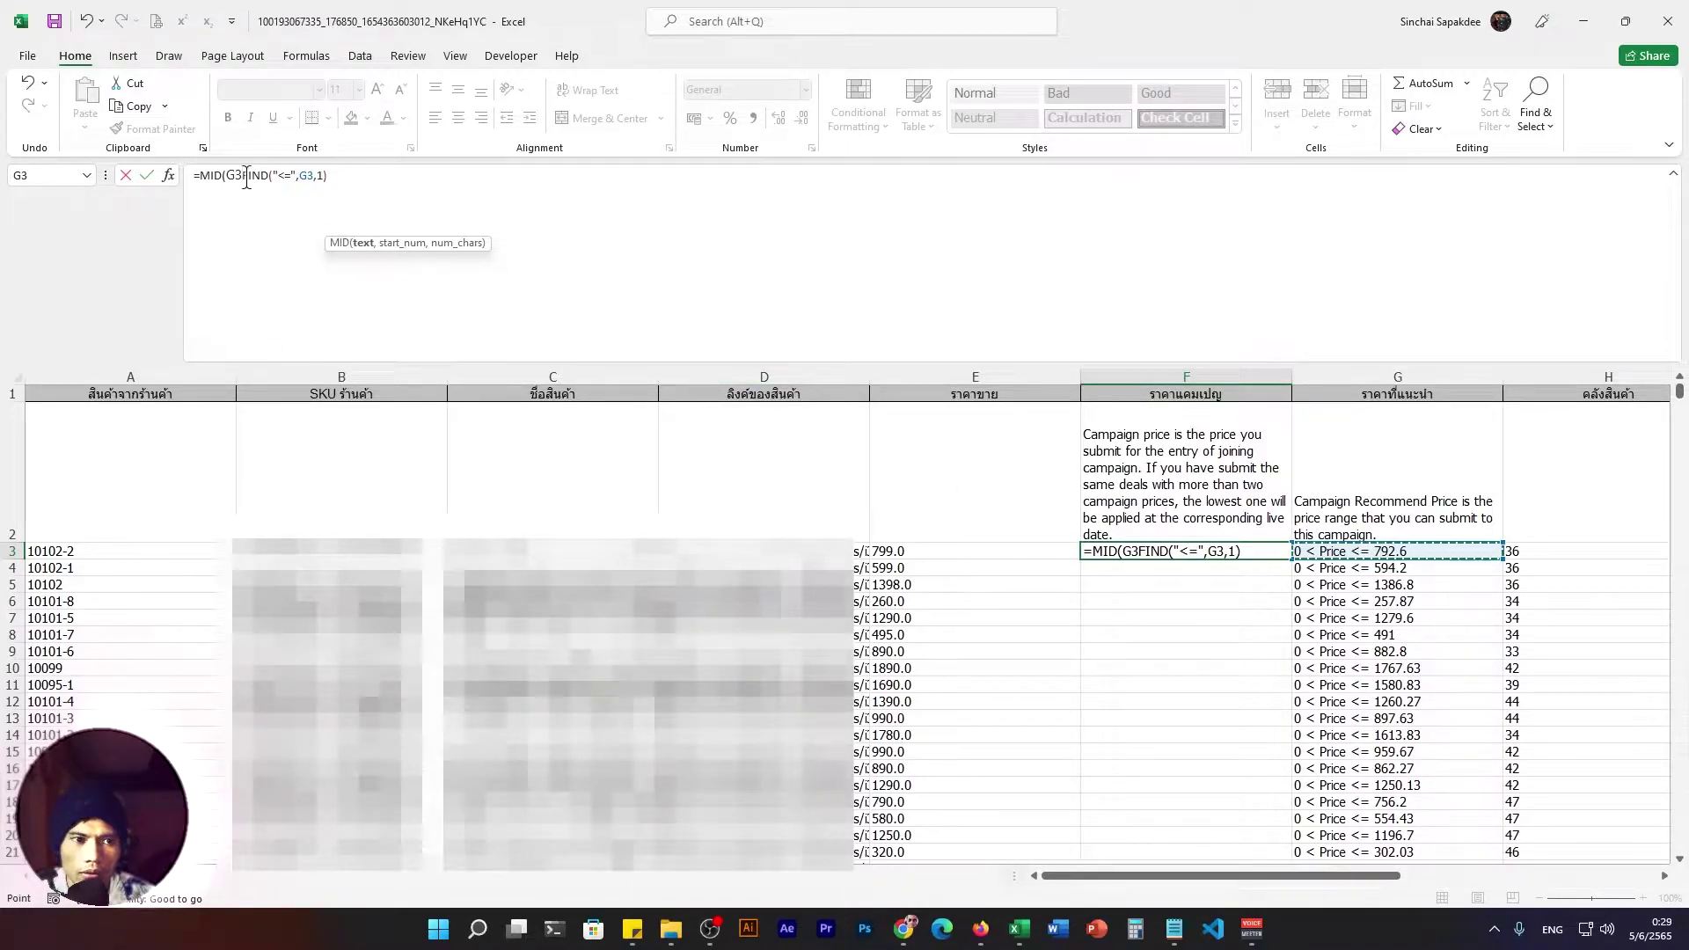
{"action": "type", "text": ","}
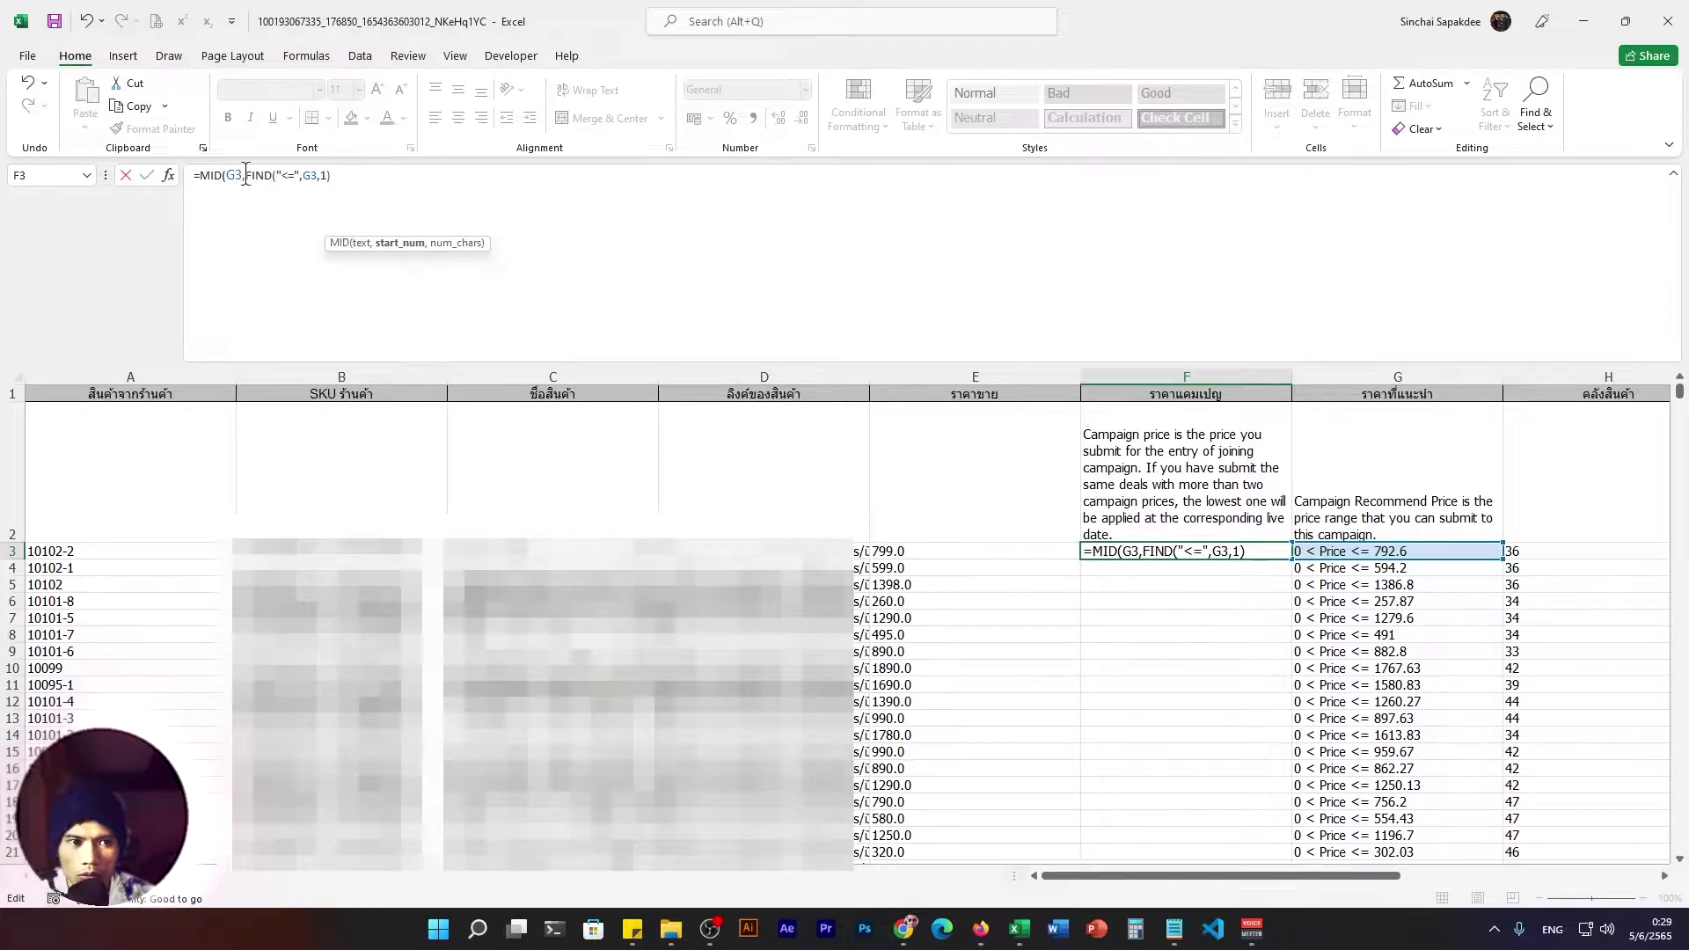
{"action": "left_click_drag", "start_coordinate": [246, 174], "coordinate": [331, 175]}
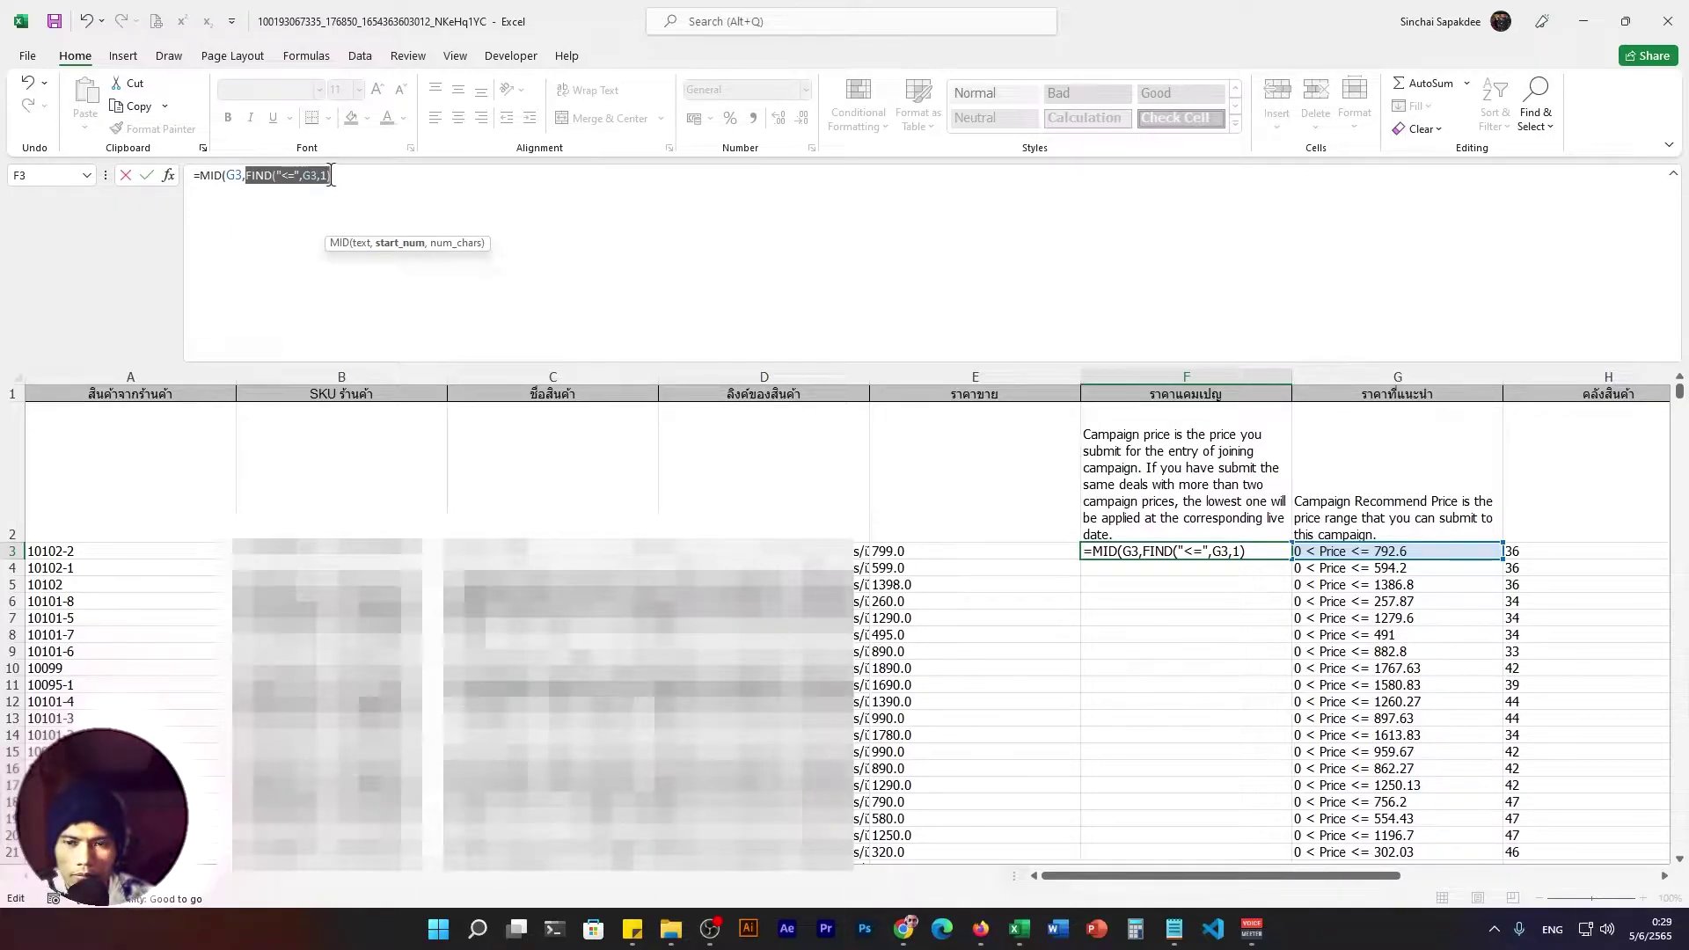
{"action": "left_click", "coordinate": [336, 175]}
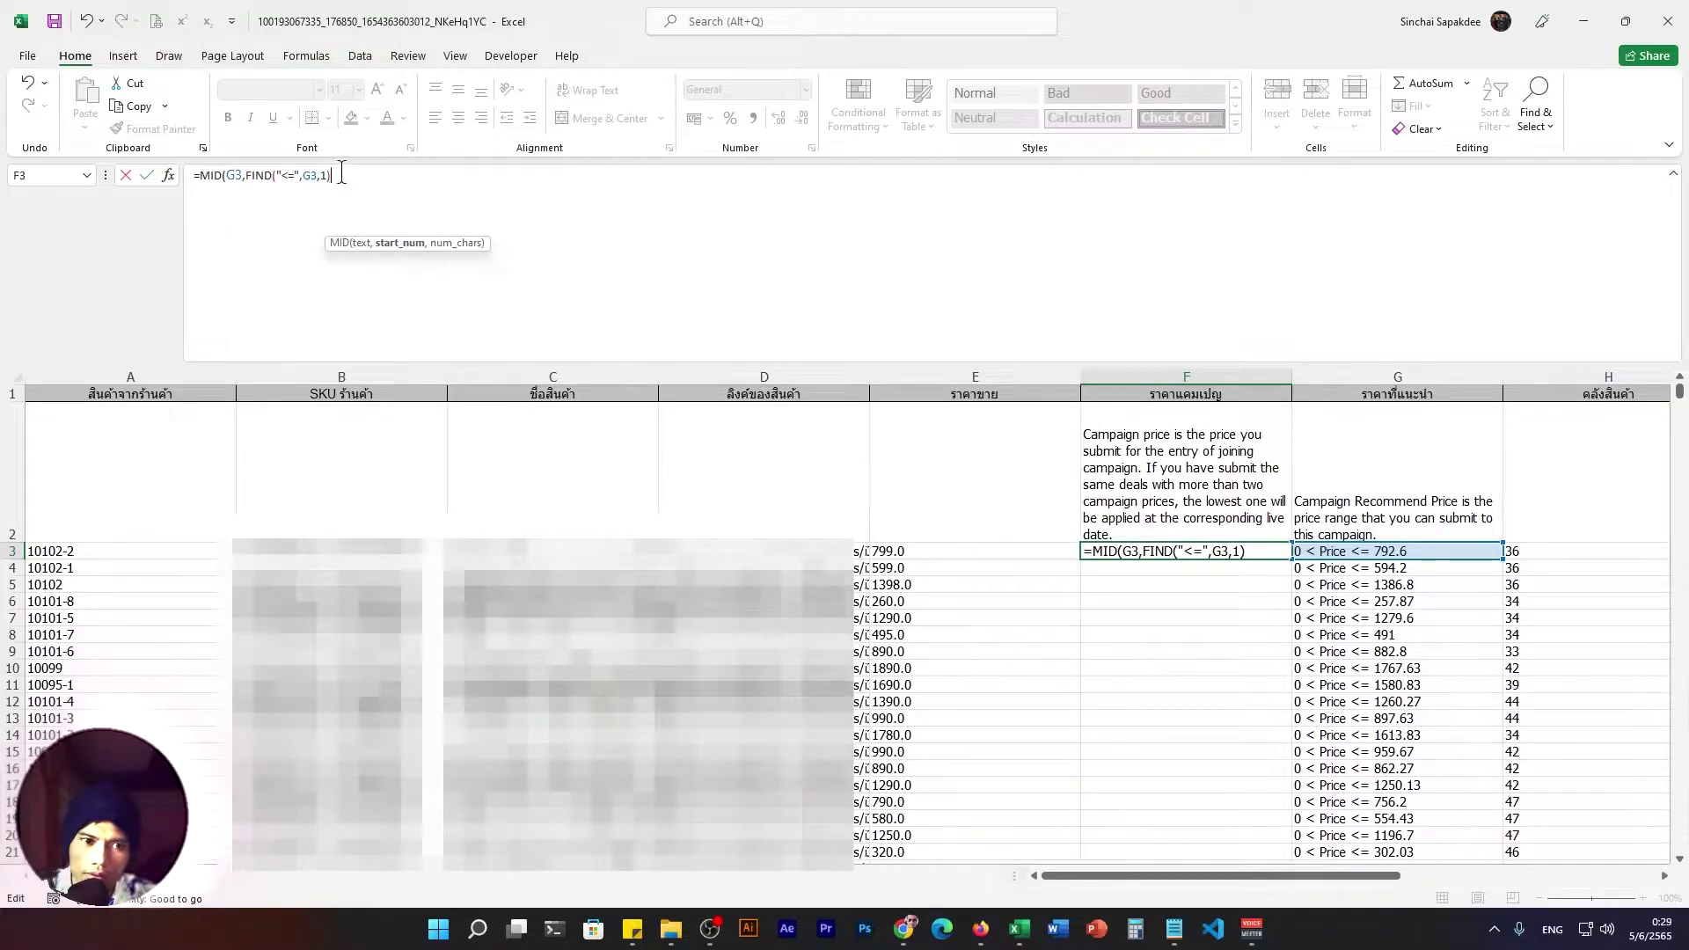
{"action": "type", "text": "m"}
{"action": "key", "text": "BackSpace"}
{"action": "type", "text": ",10"}
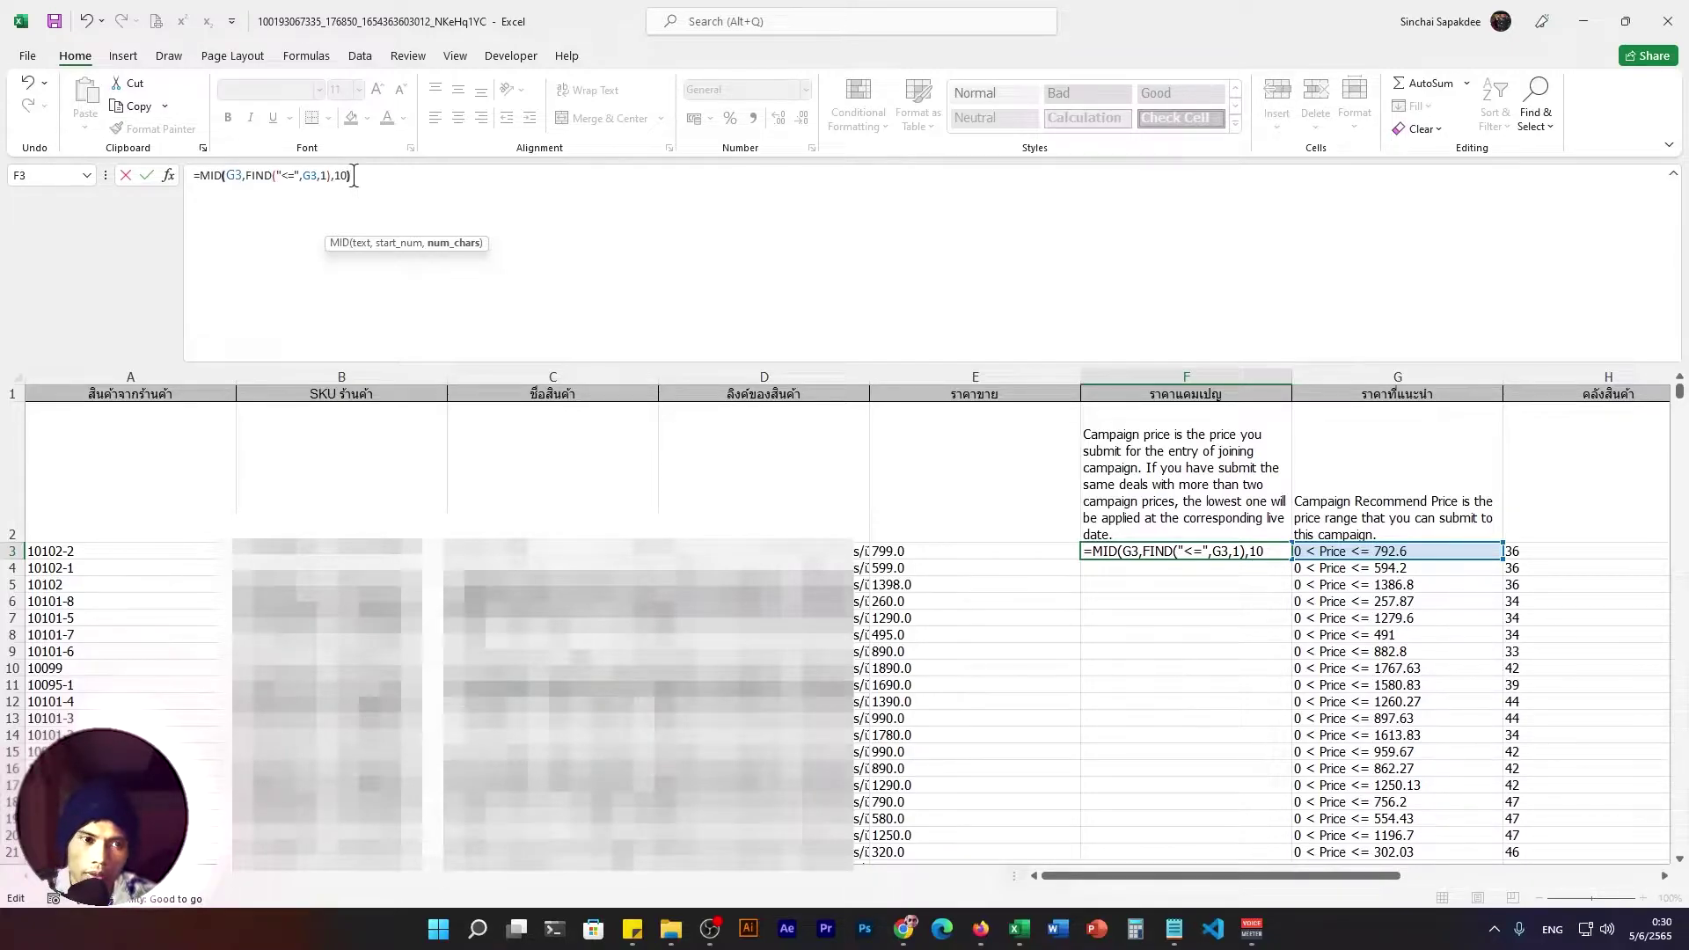
{"action": "key", "text": "Return"}
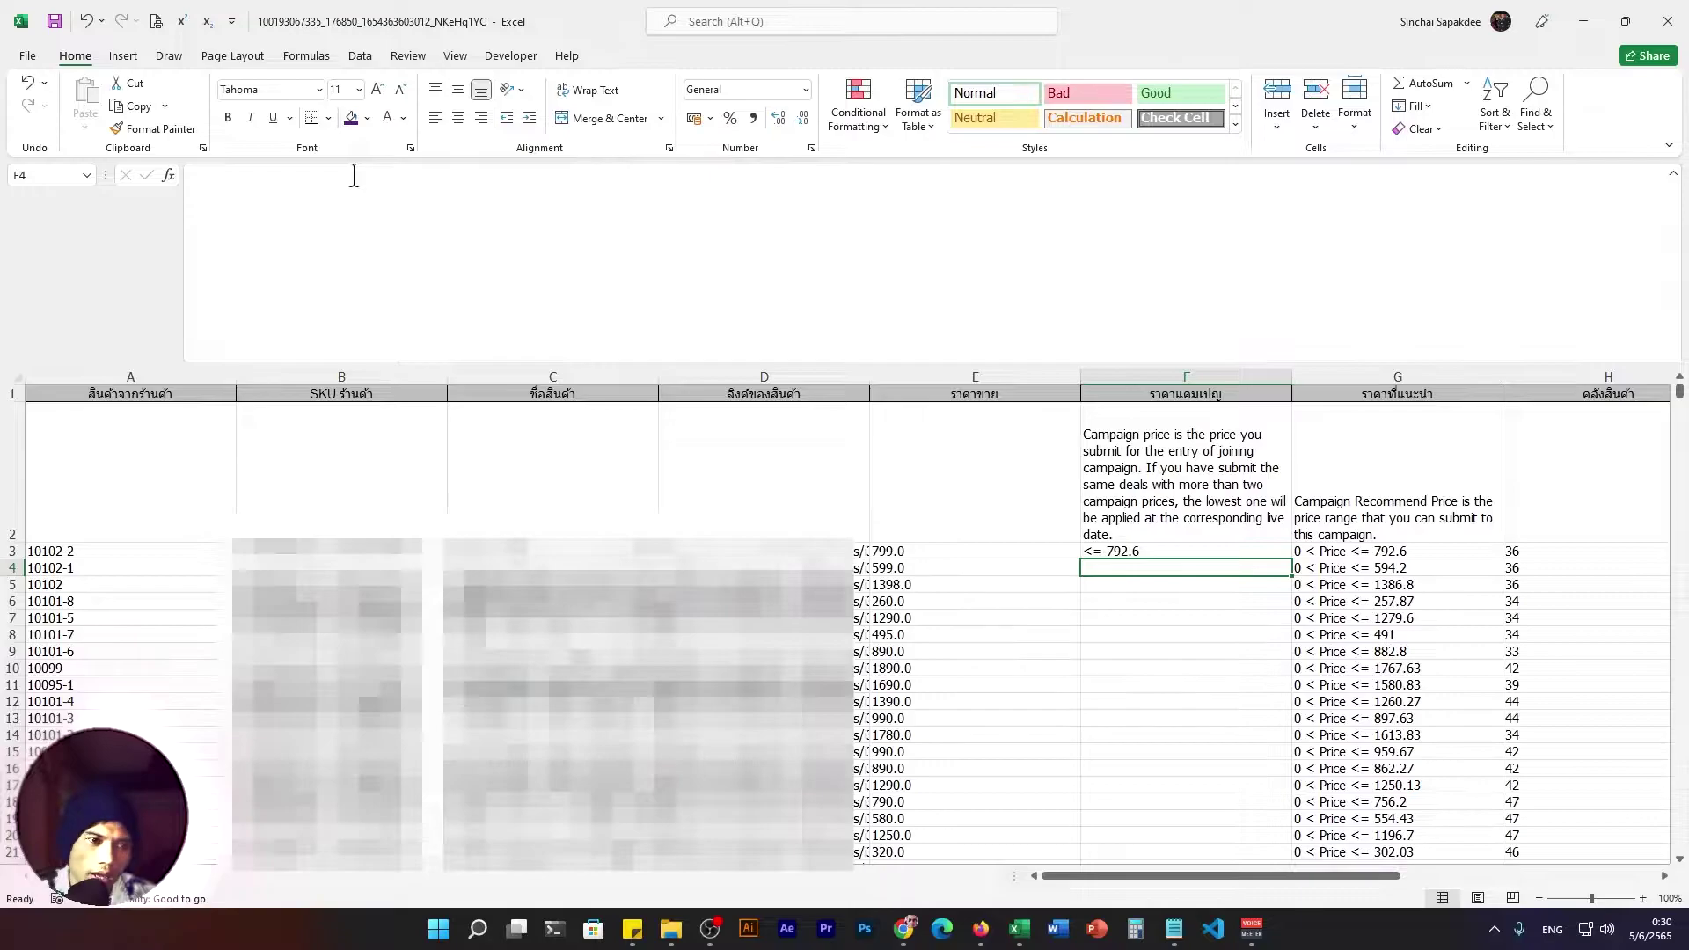
Preview the MID formula with F9, undo the preview, and commit so F3 shows <= 792.6.
{"action": "left_click", "coordinate": [1127, 552]}
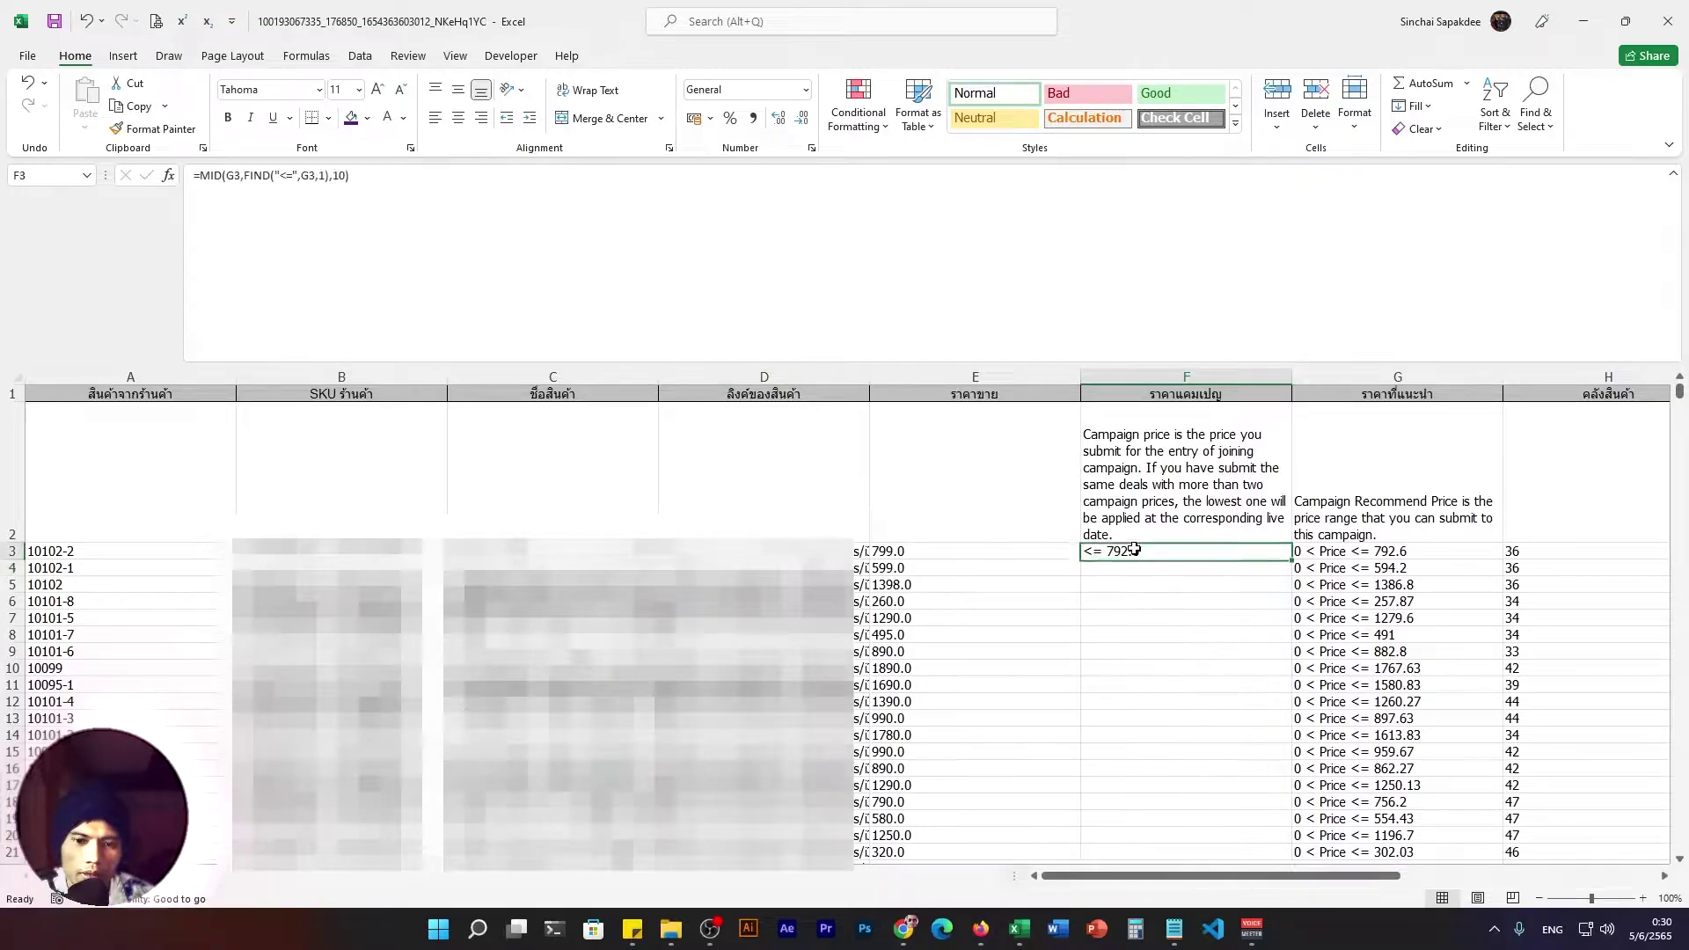
{"action": "left_click", "coordinate": [1362, 552]}
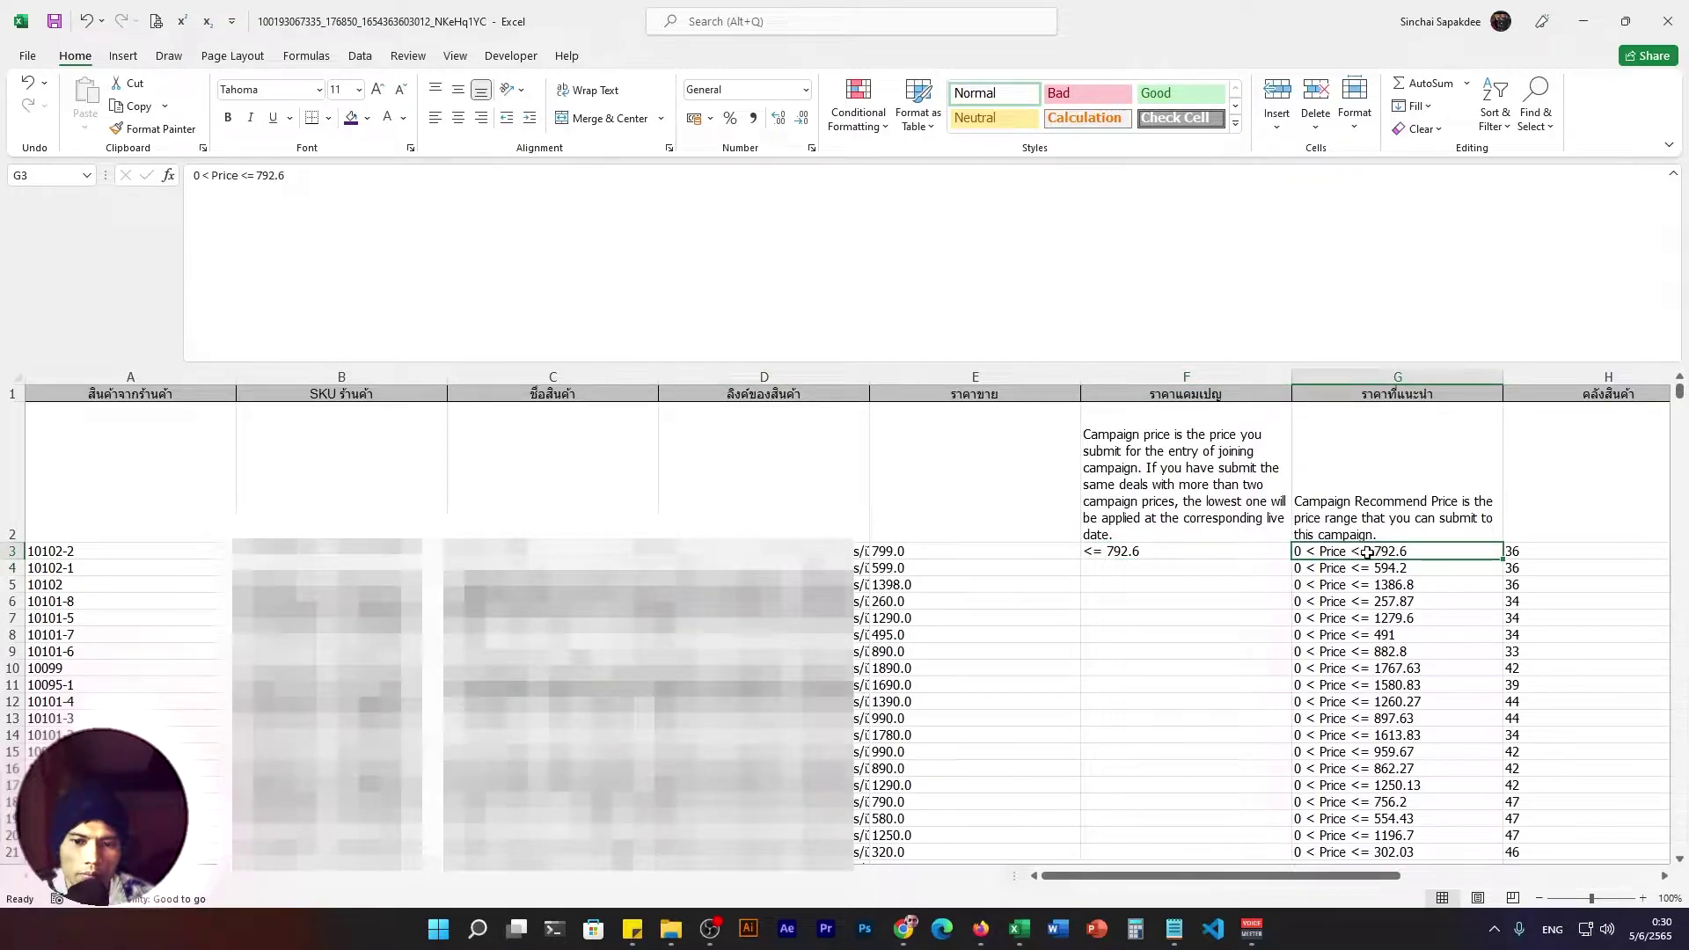
{"action": "left_click", "coordinate": [1156, 547]}
{"action": "left_click", "coordinate": [376, 185]}
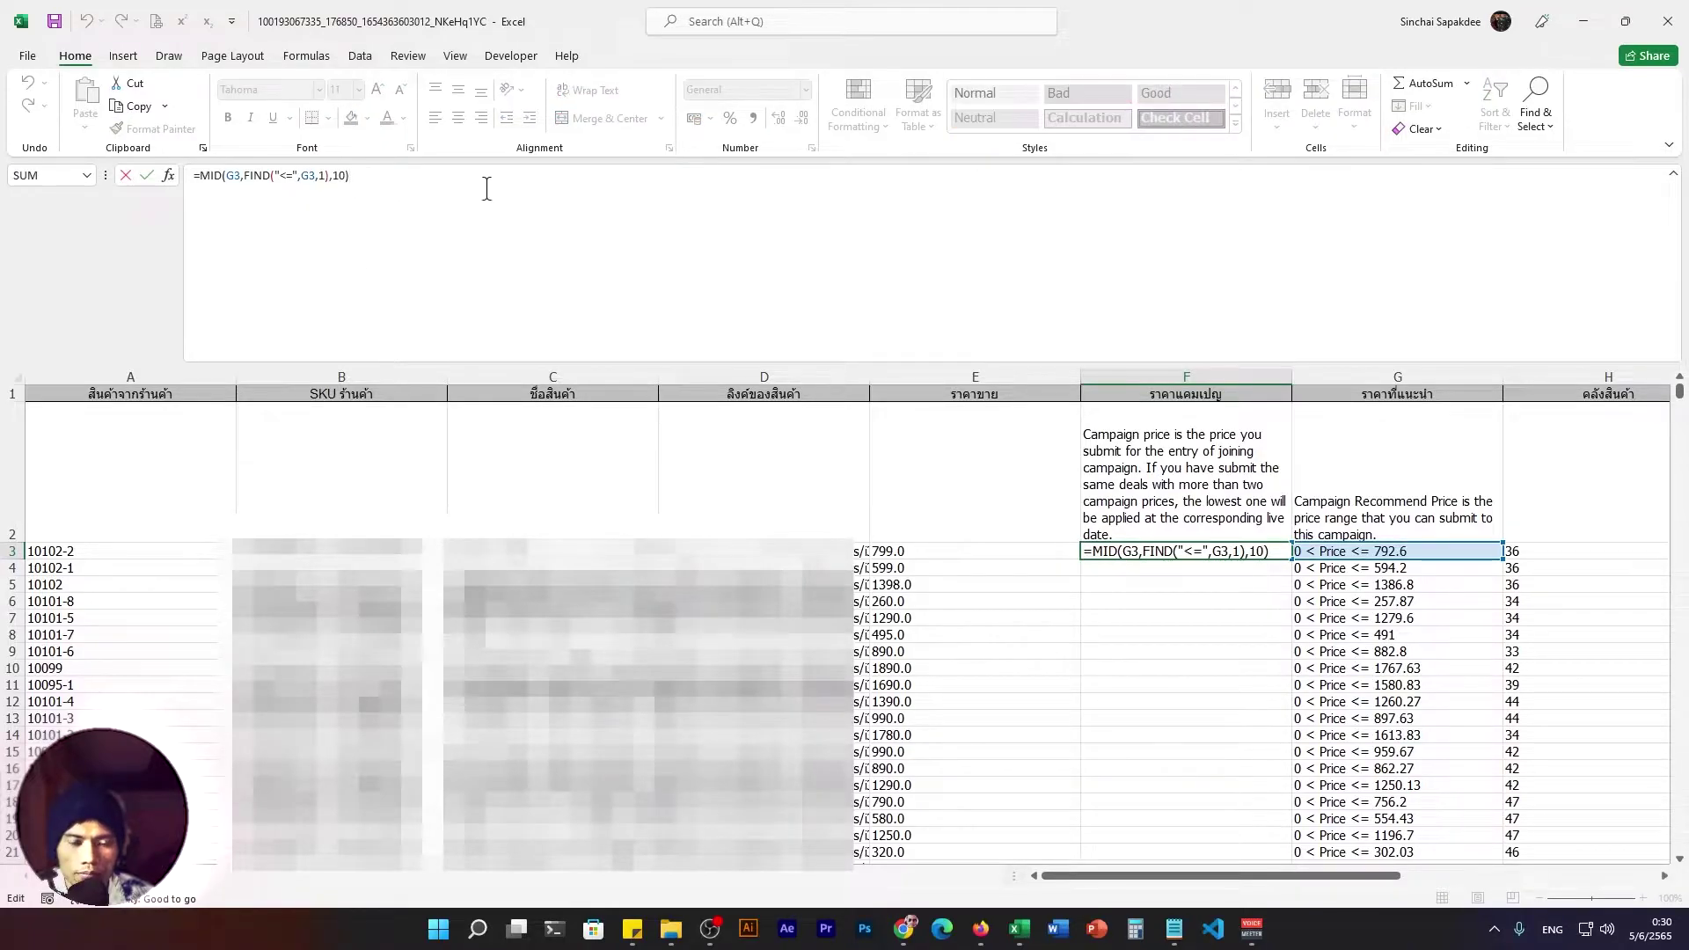
{"action": "mouse_move", "coordinate": [351, 176]}
{"action": "left_mouse_down"}
{"action": "mouse_move", "coordinate": [196, 176]}
{"action": "mouse_move", "coordinate": [463, 170]}
{"action": "left_mouse_up"}
{"action": "left_click", "coordinate": [350, 176]}
{"action": "left_click", "coordinate": [467, 176]}
{"action": "key", "text": "F9"}
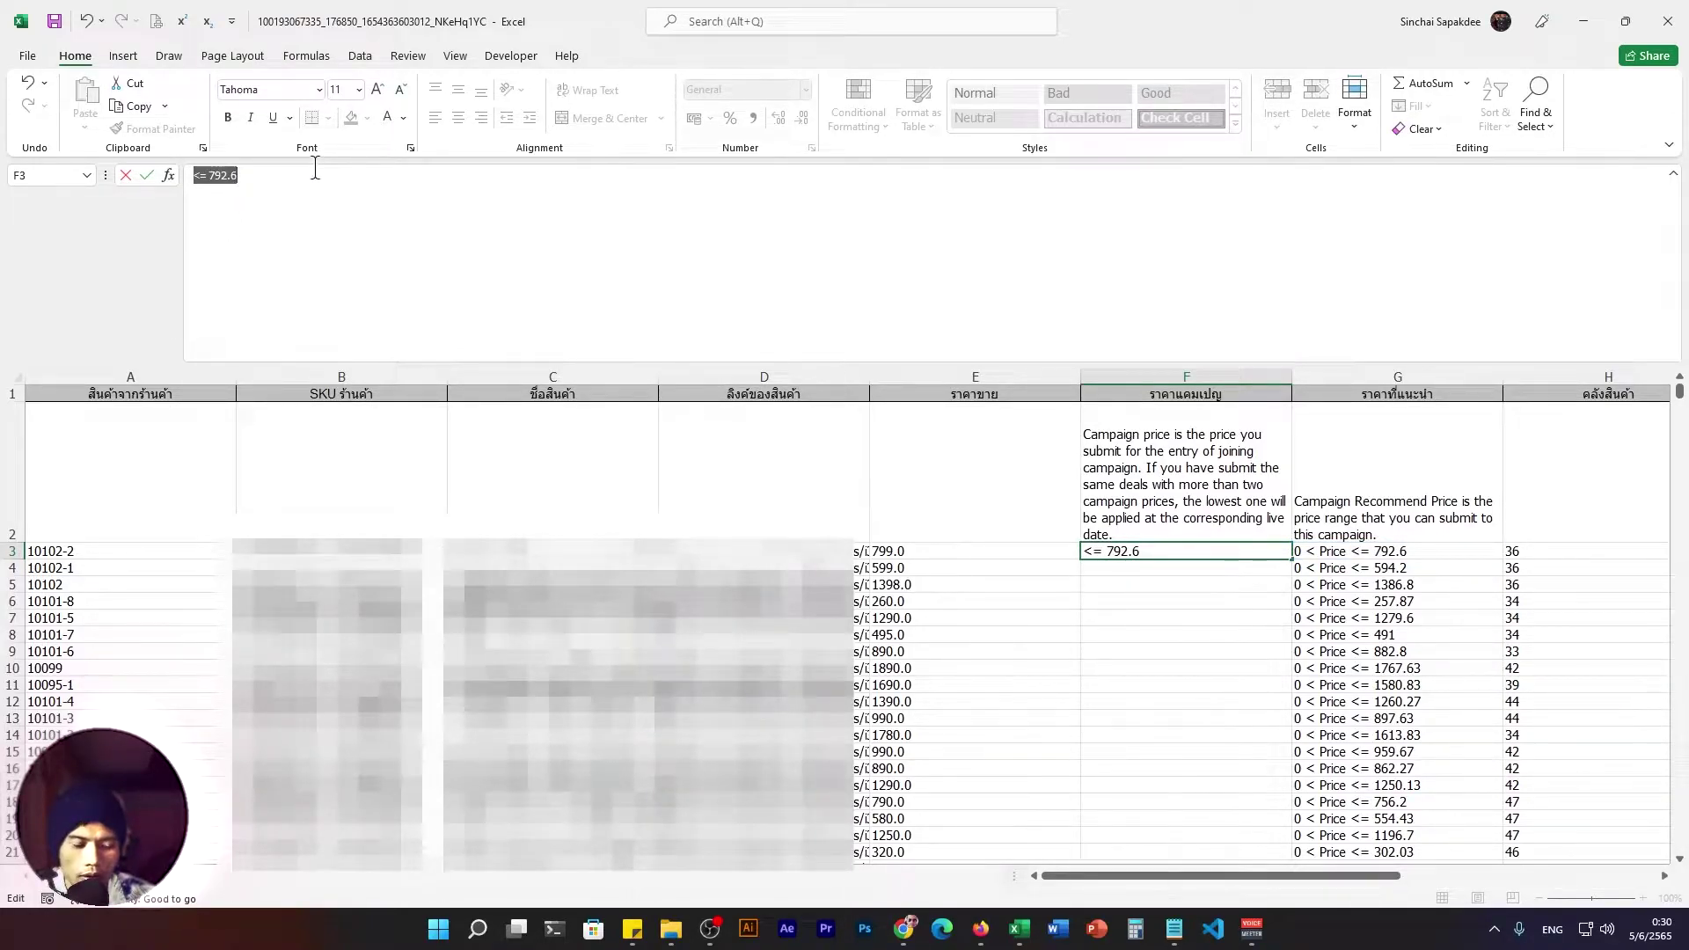
{"action": "key", "text": "ctrl+z"}
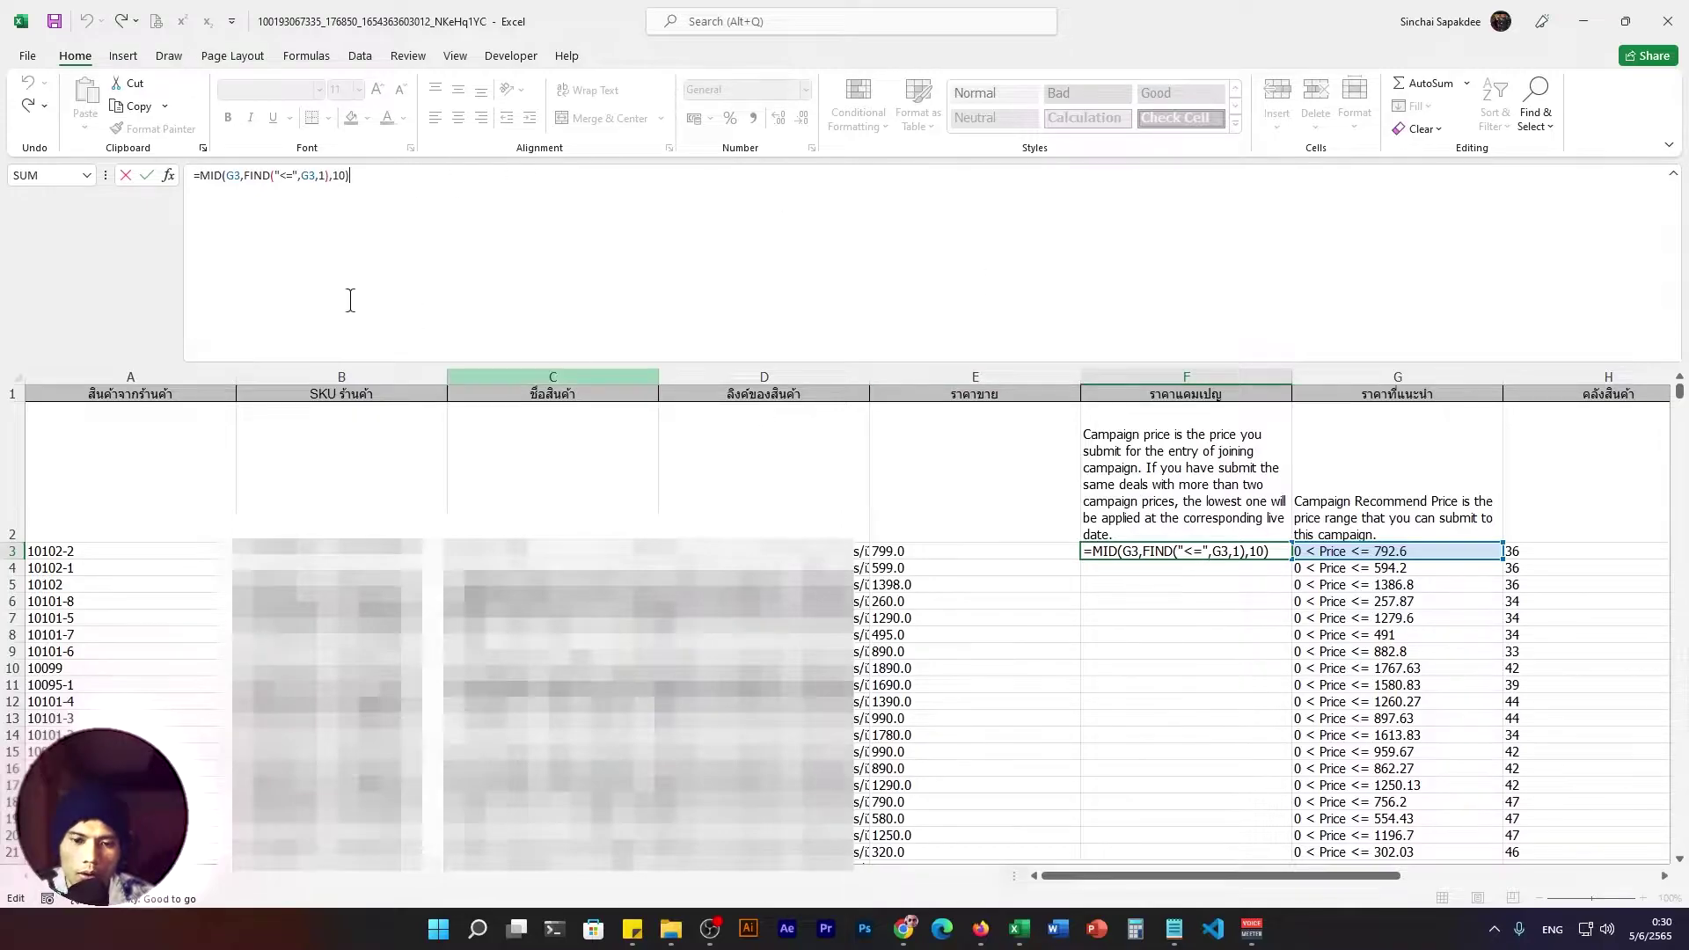
{"action": "left_click_drag", "start_coordinate": [356, 175], "coordinate": [189, 175]}
{"action": "left_click", "coordinate": [487, 185]}
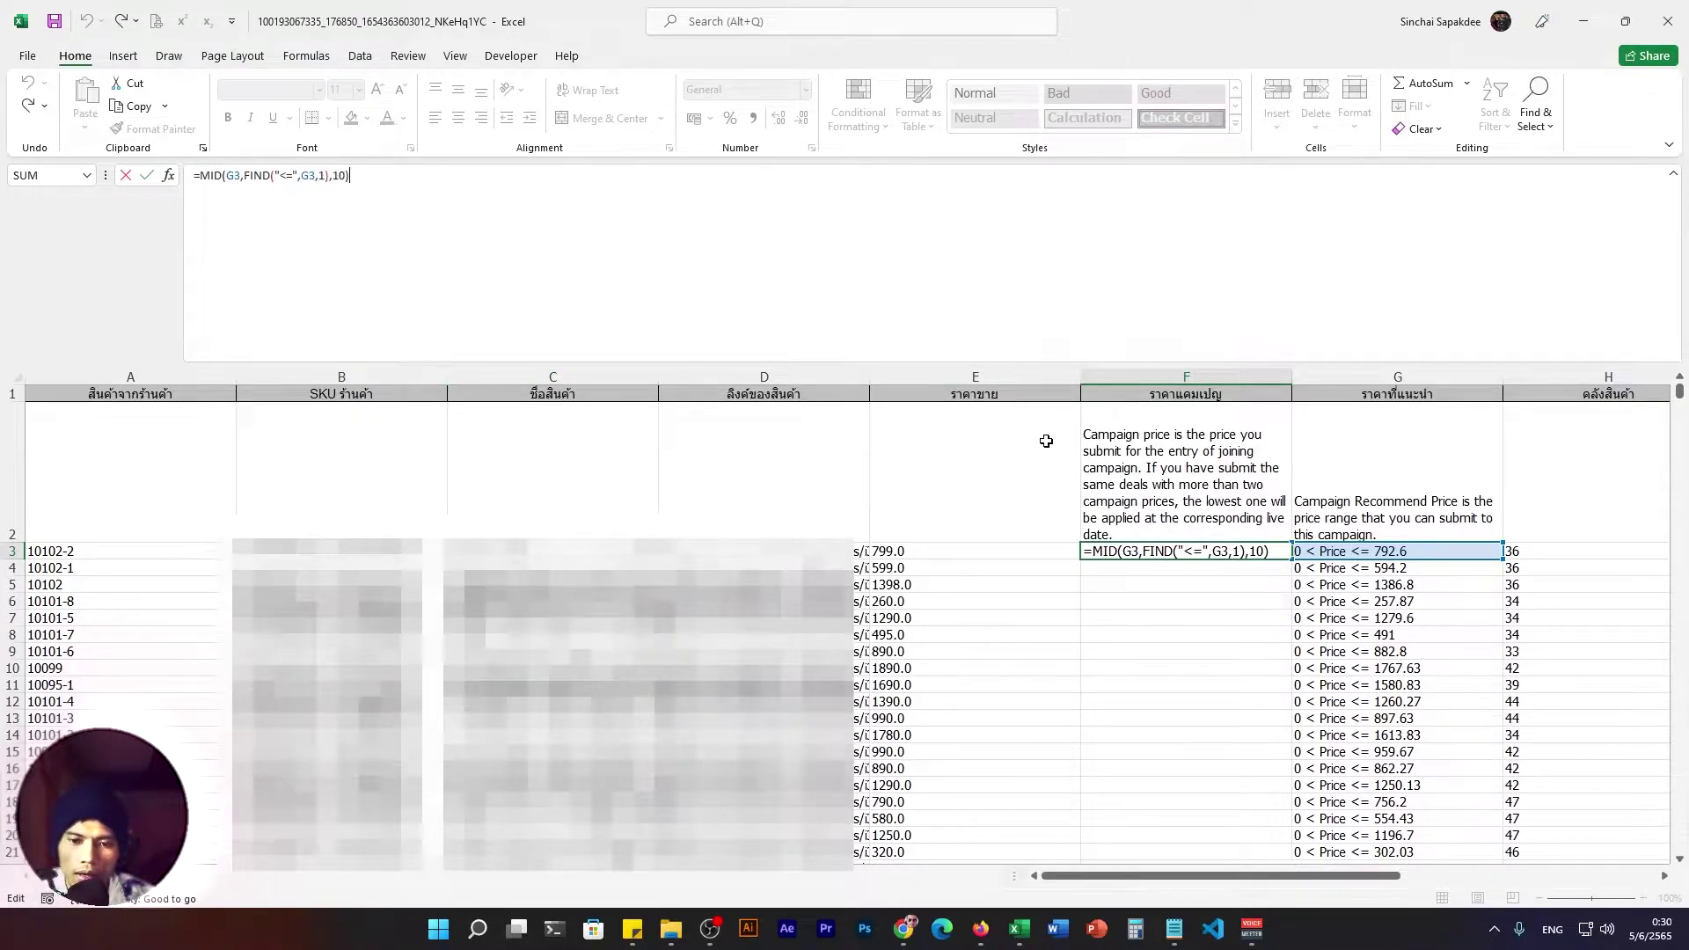
{"action": "key", "text": "Return"}
Reopen F3's formula and select the entire MID expression.
{"action": "left_click", "coordinate": [1110, 549]}
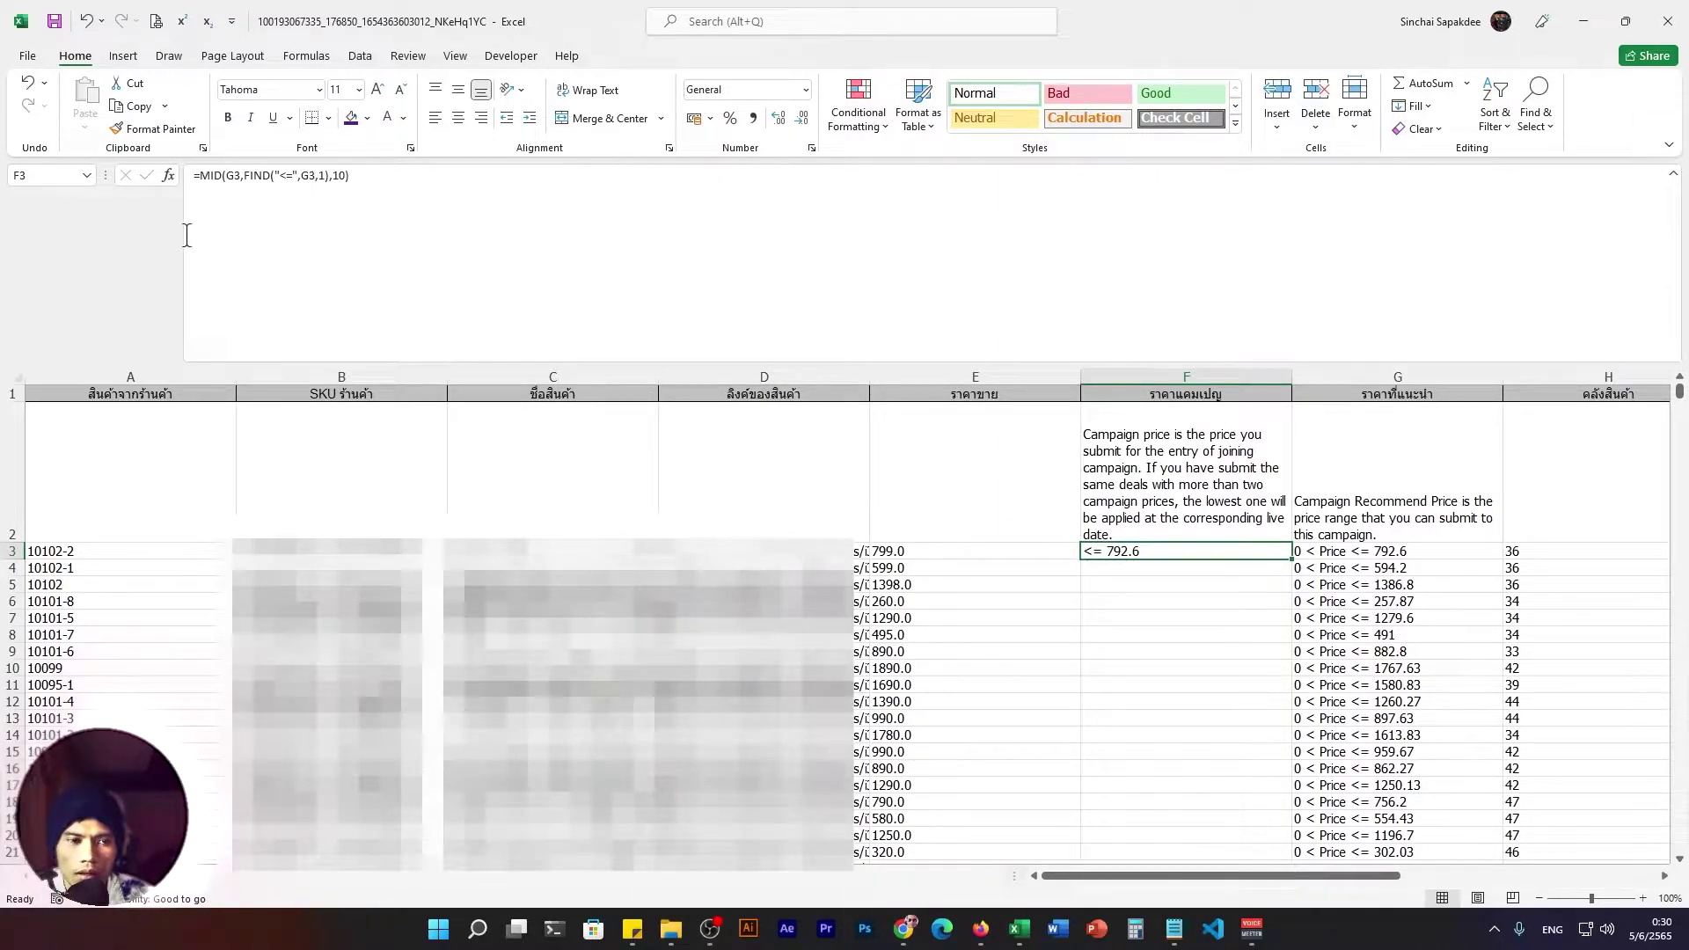
{"action": "left_click", "coordinate": [372, 175]}
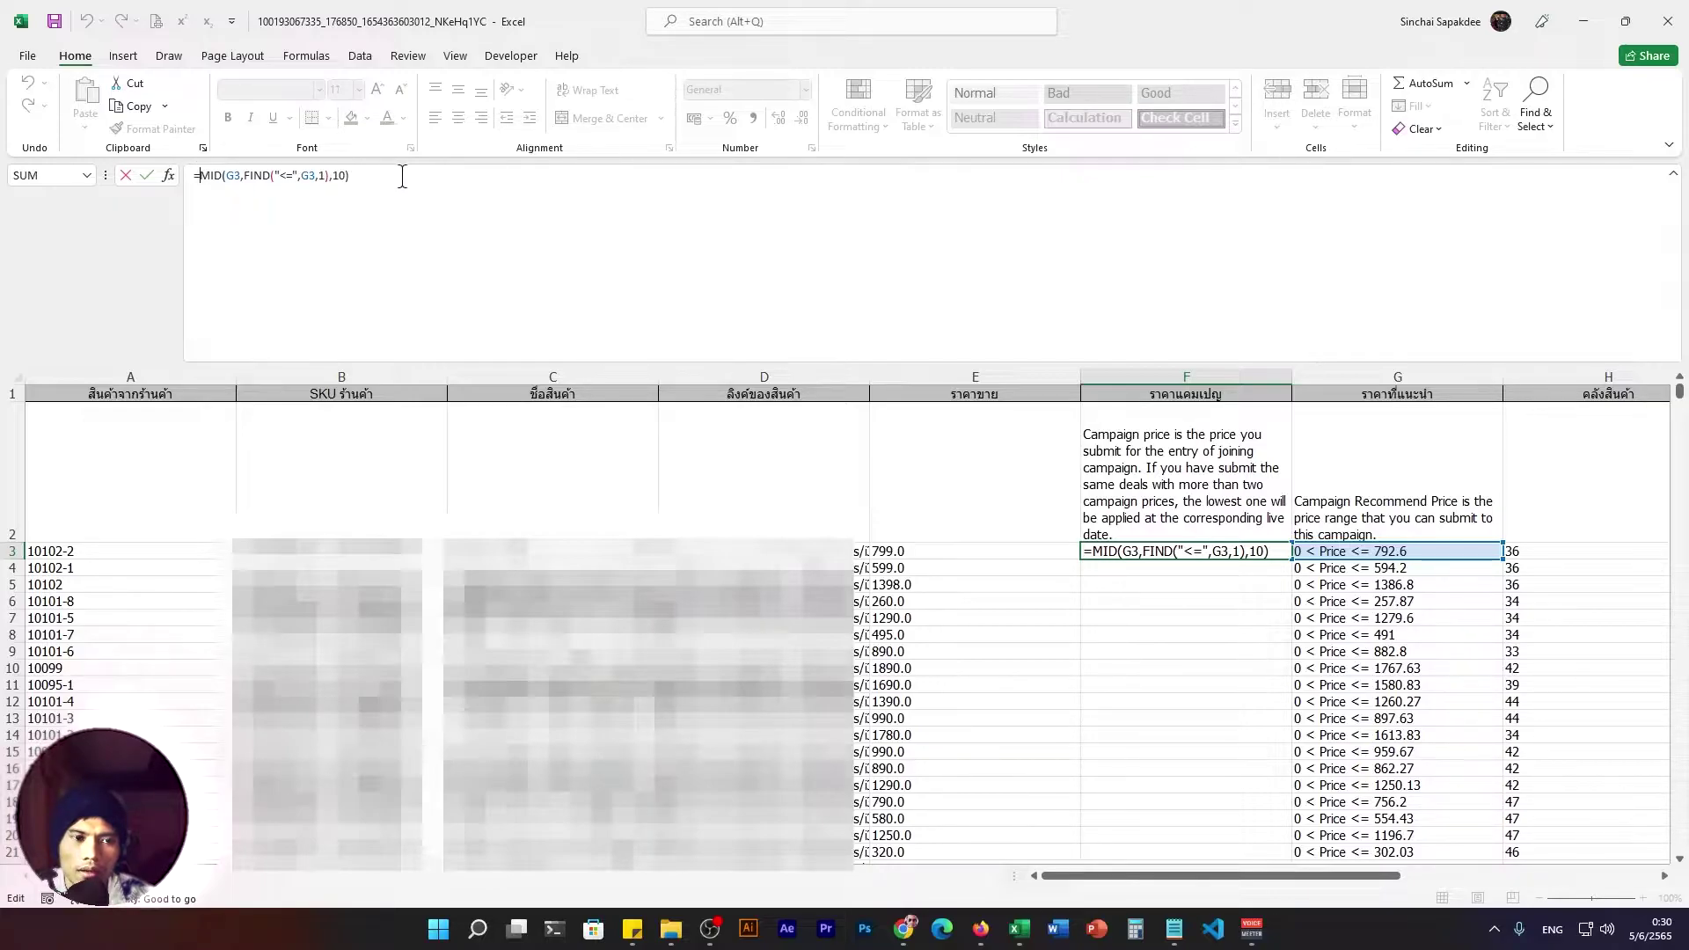
{"action": "left_click", "coordinate": [200, 175]}
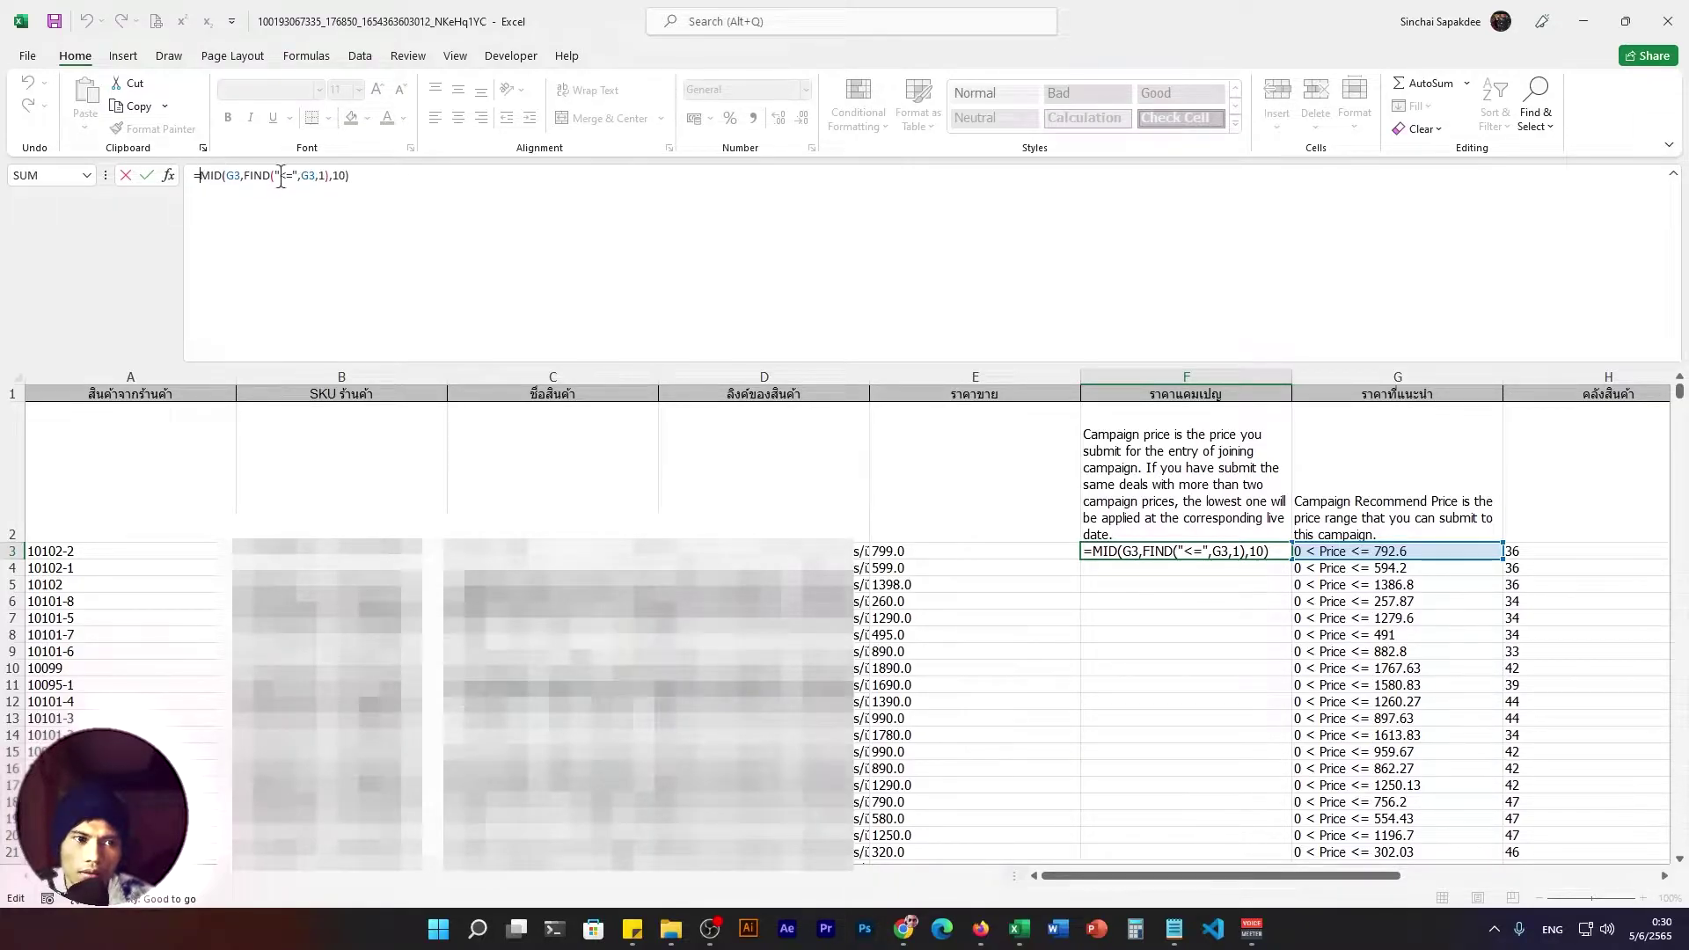
{"action": "left_click", "coordinate": [372, 217]}
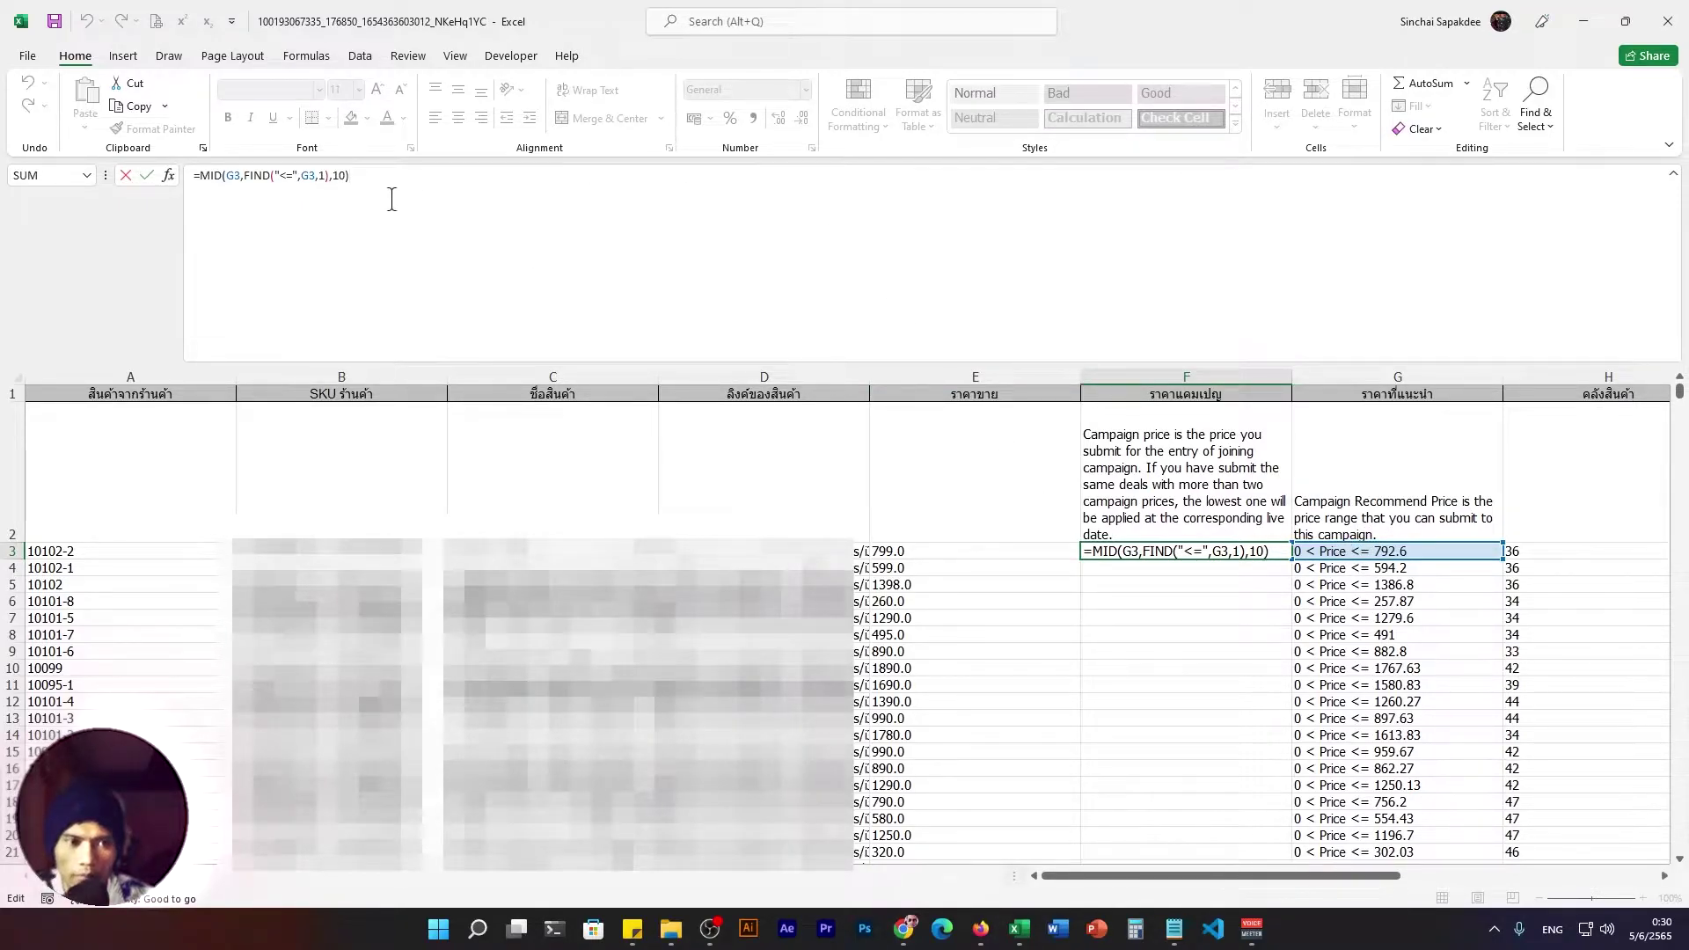
{"action": "left_click_drag", "start_coordinate": [356, 175], "coordinate": [193, 178]}
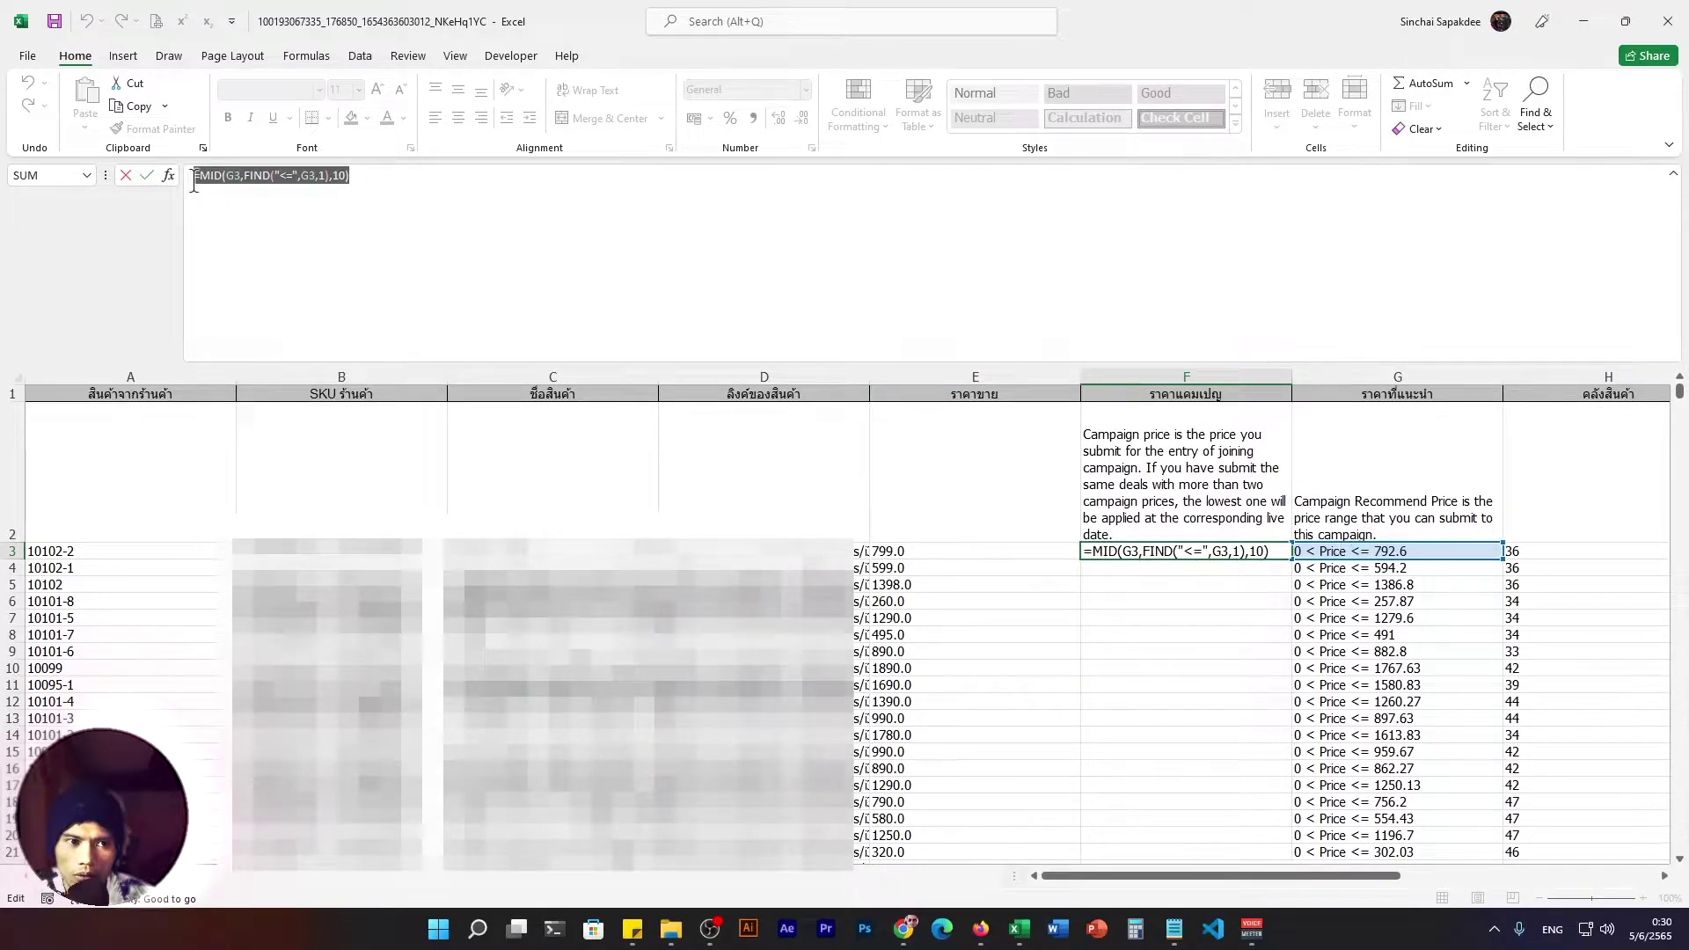
Copy the MID text and change F3 to =FIND(" ",MID(G3,FIND("<=",G3,1),10),1).
{"action": "right_click", "coordinate": [250, 178]}
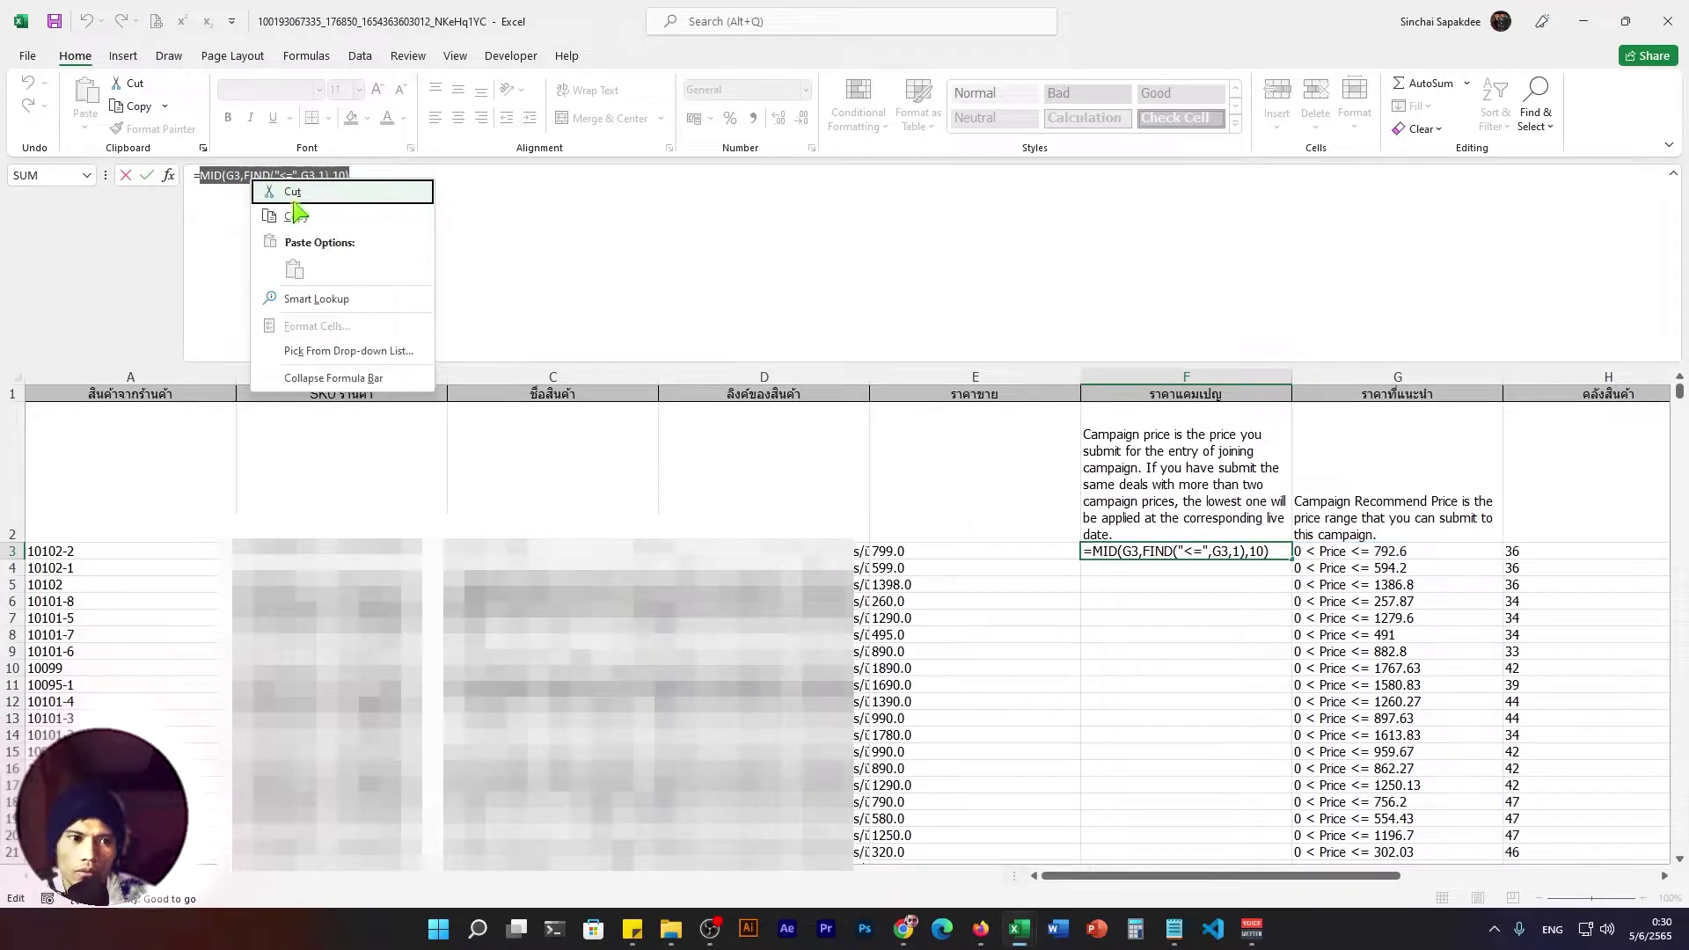
{"action": "left_click", "coordinate": [295, 219]}
{"action": "left_click", "coordinate": [252, 177]}
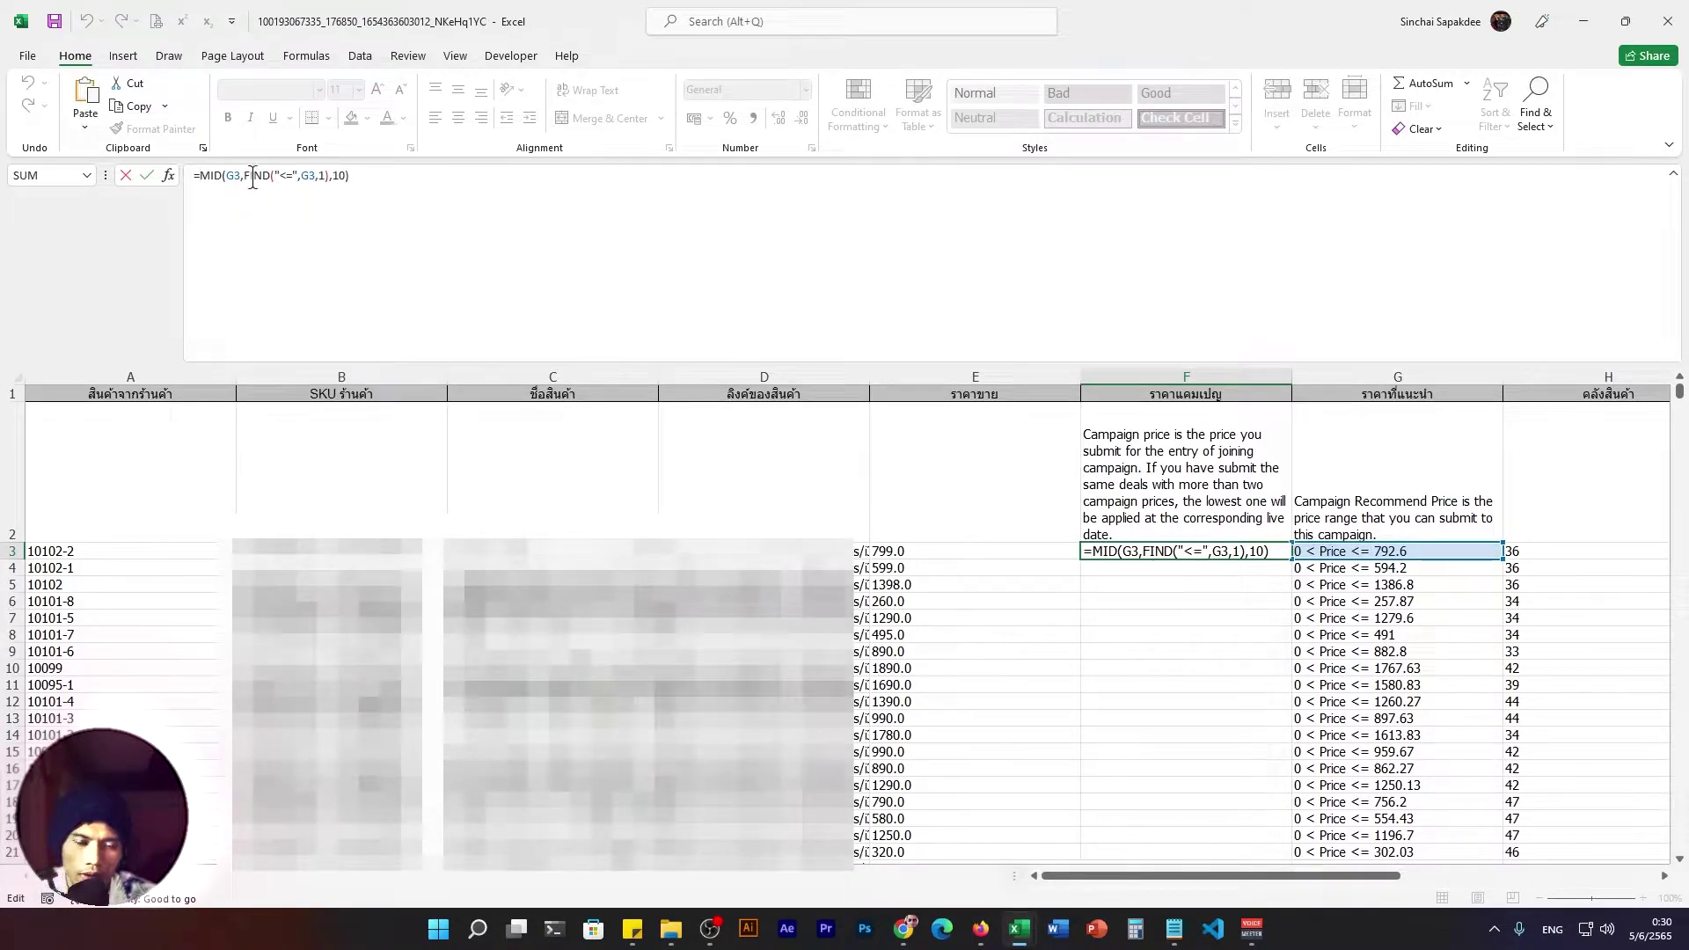
{"action": "type", "text": "FIND("}
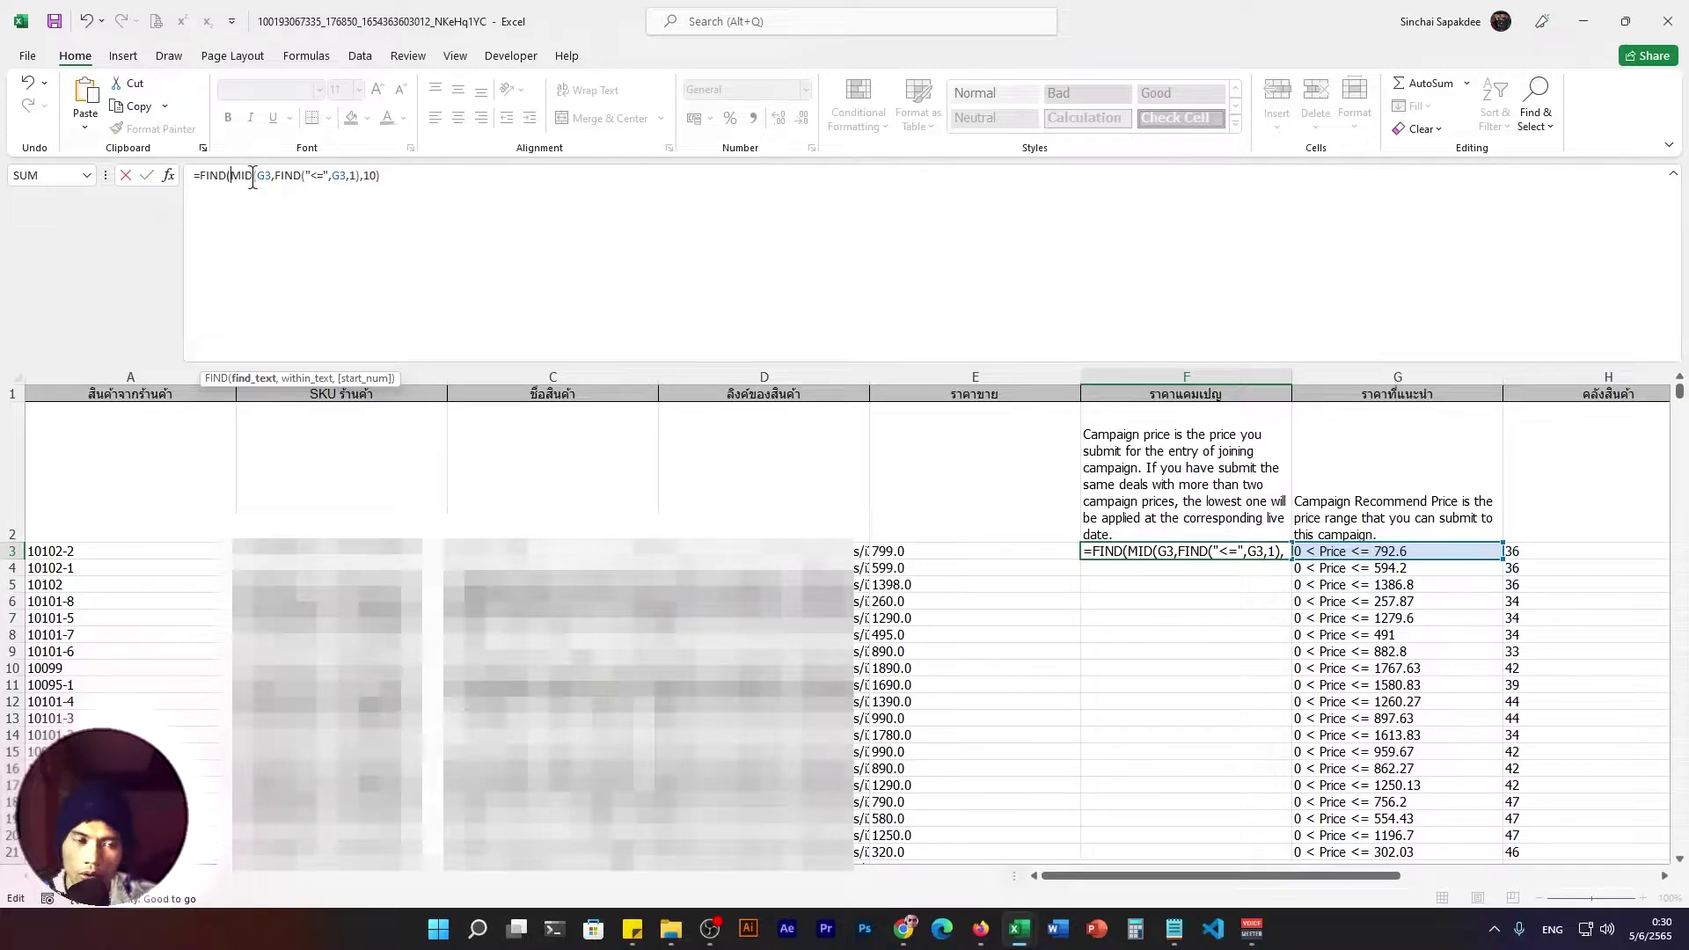
{"action": "type", "text": "\""}
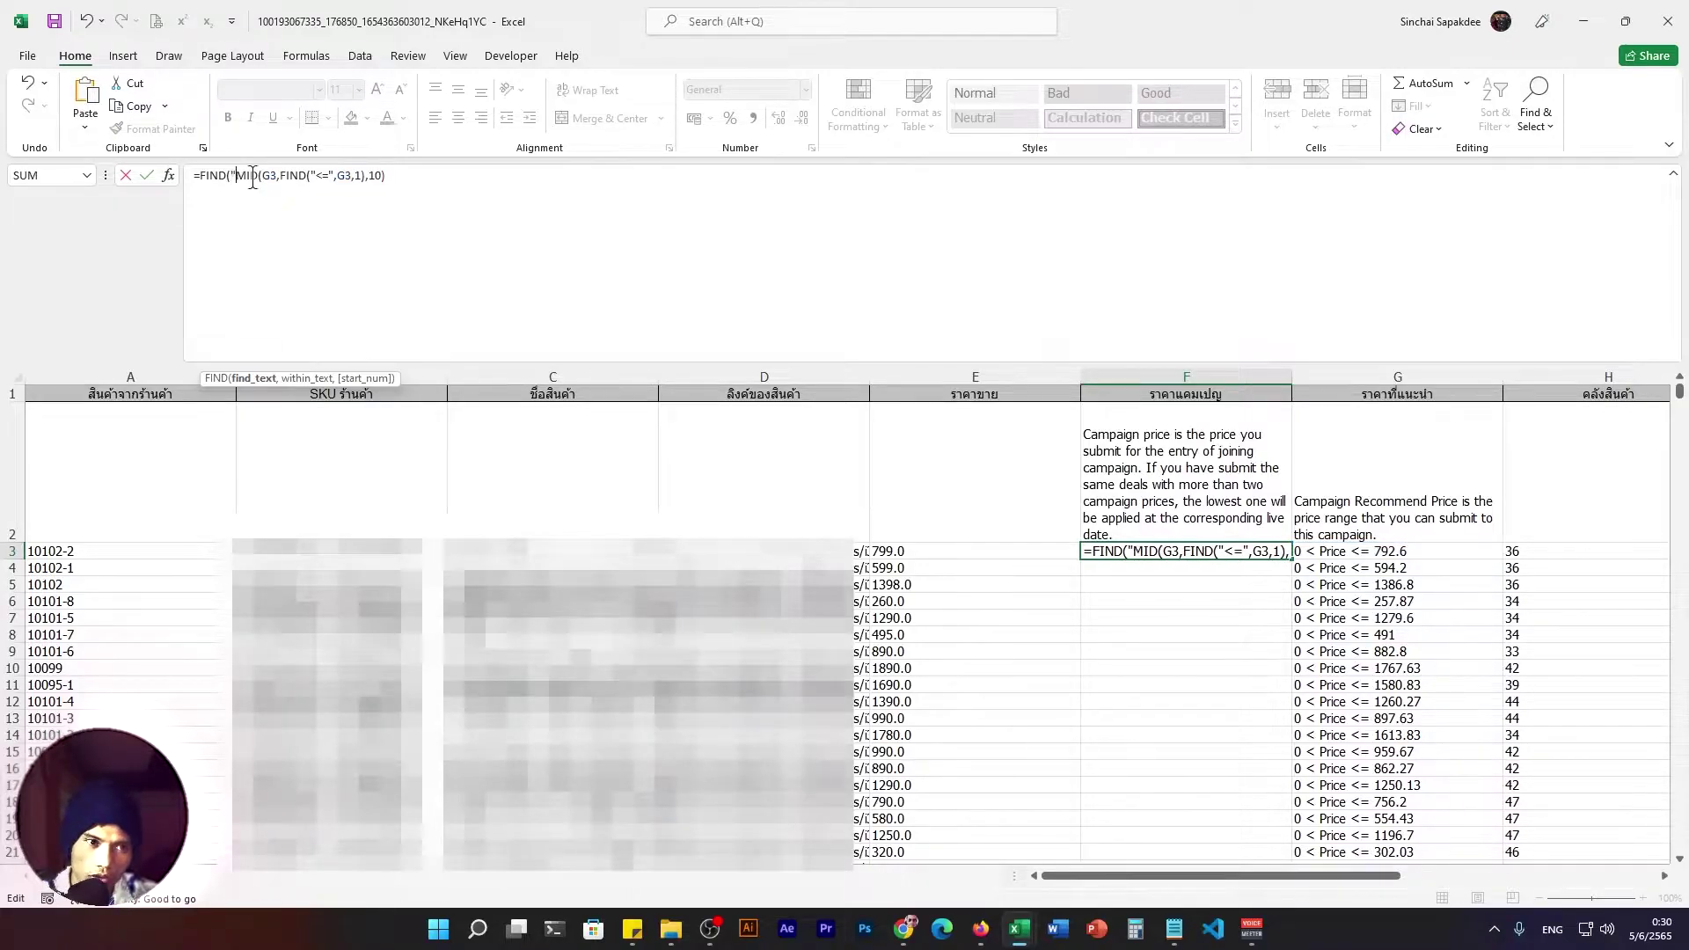
{"action": "type", "text": " \""}
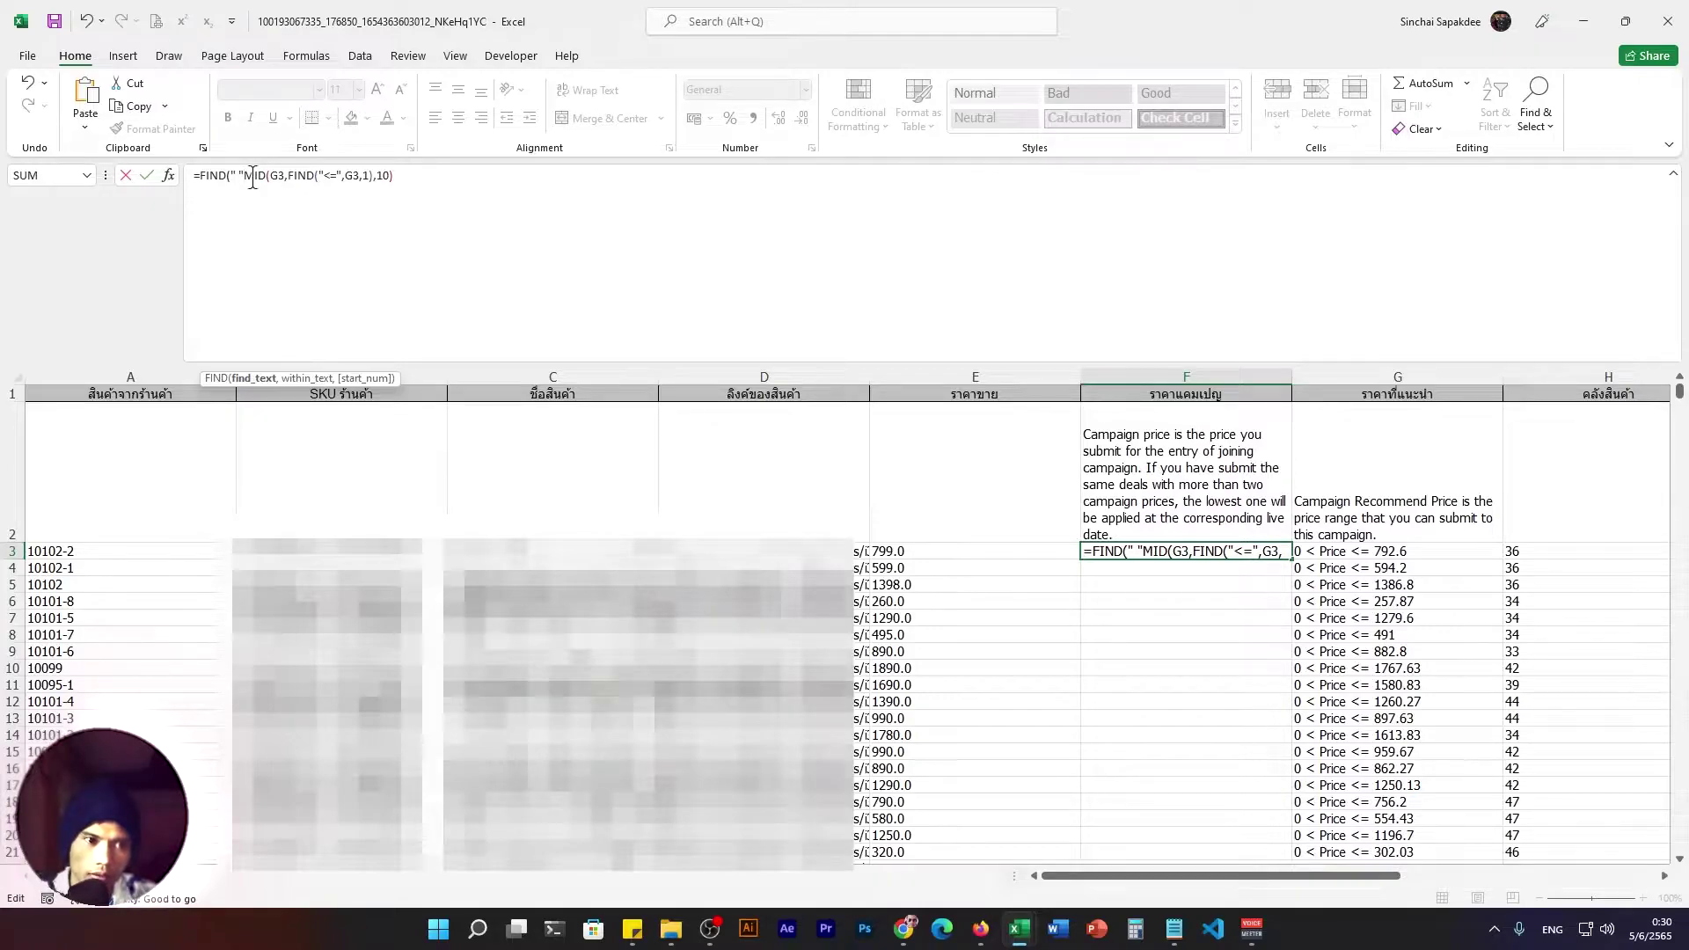
{"action": "type", "text": ","}
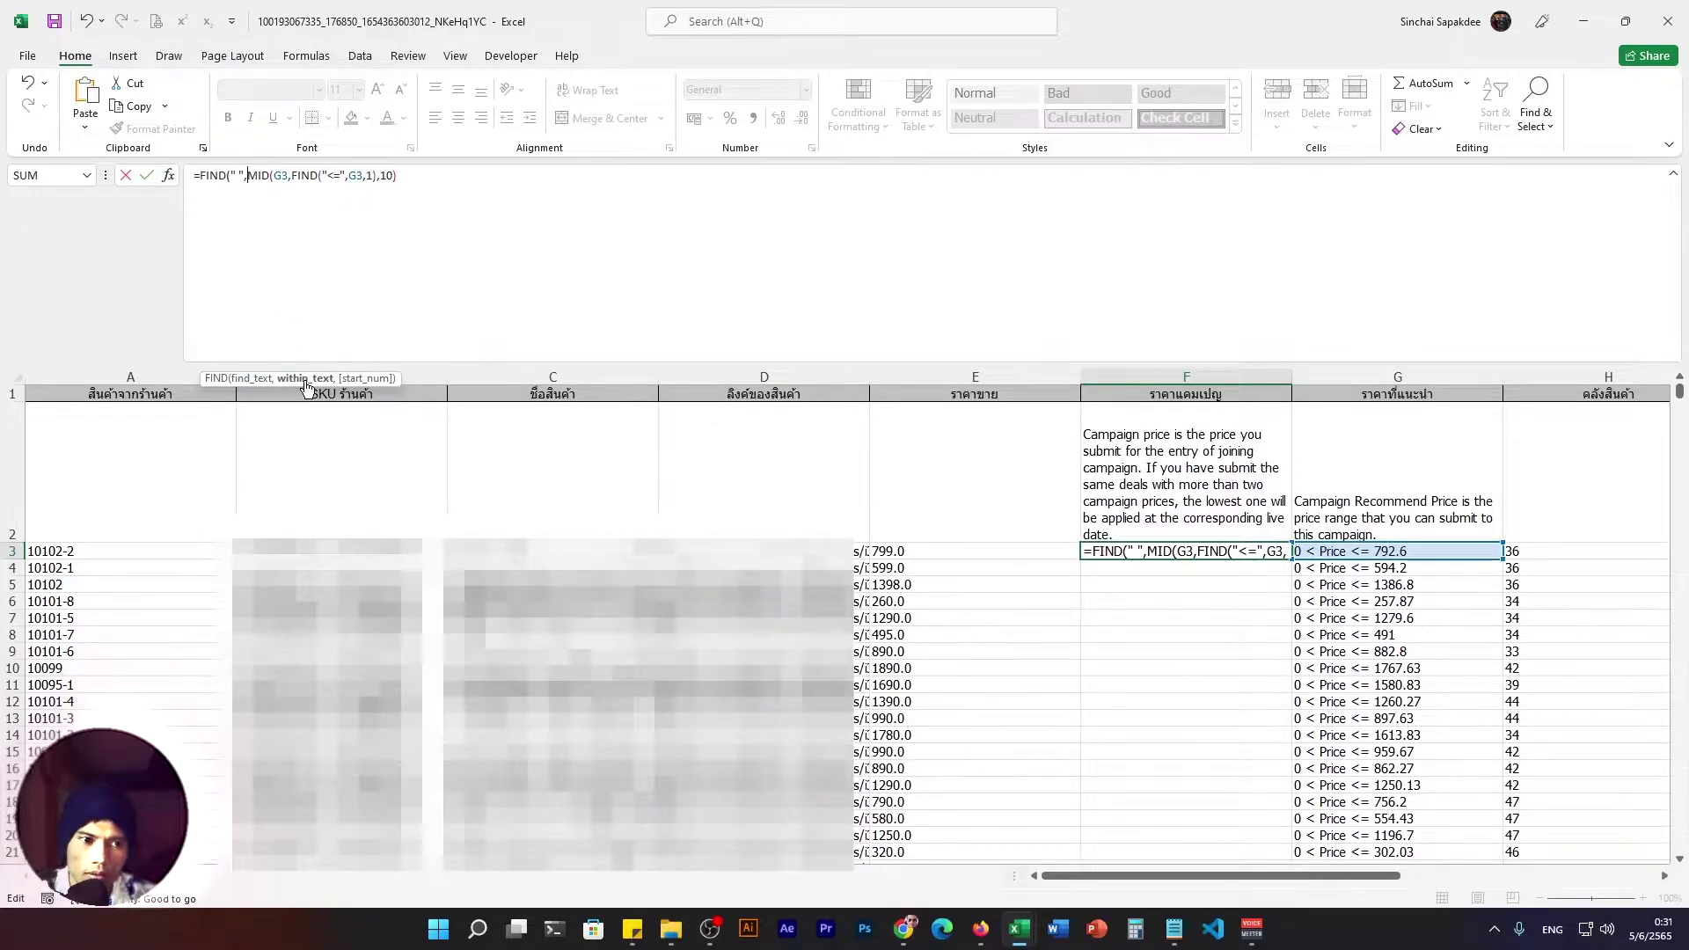
{"action": "left_click", "coordinate": [413, 175]}
{"action": "type", "text": ","}
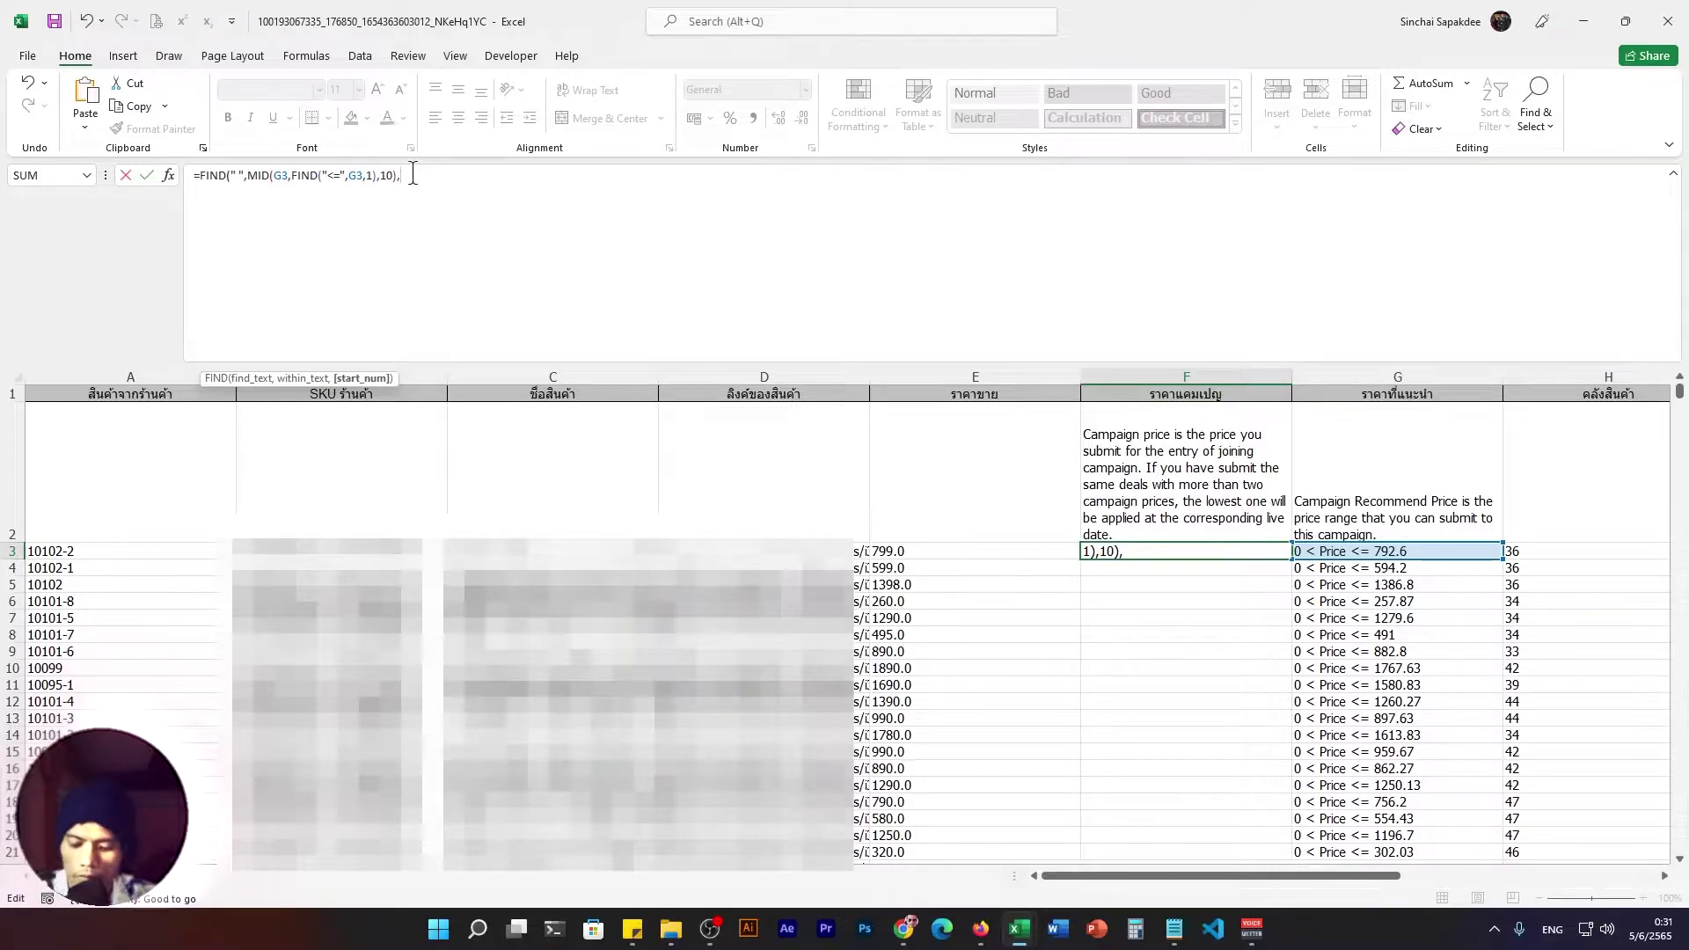
{"action": "type", "text": "1)"}
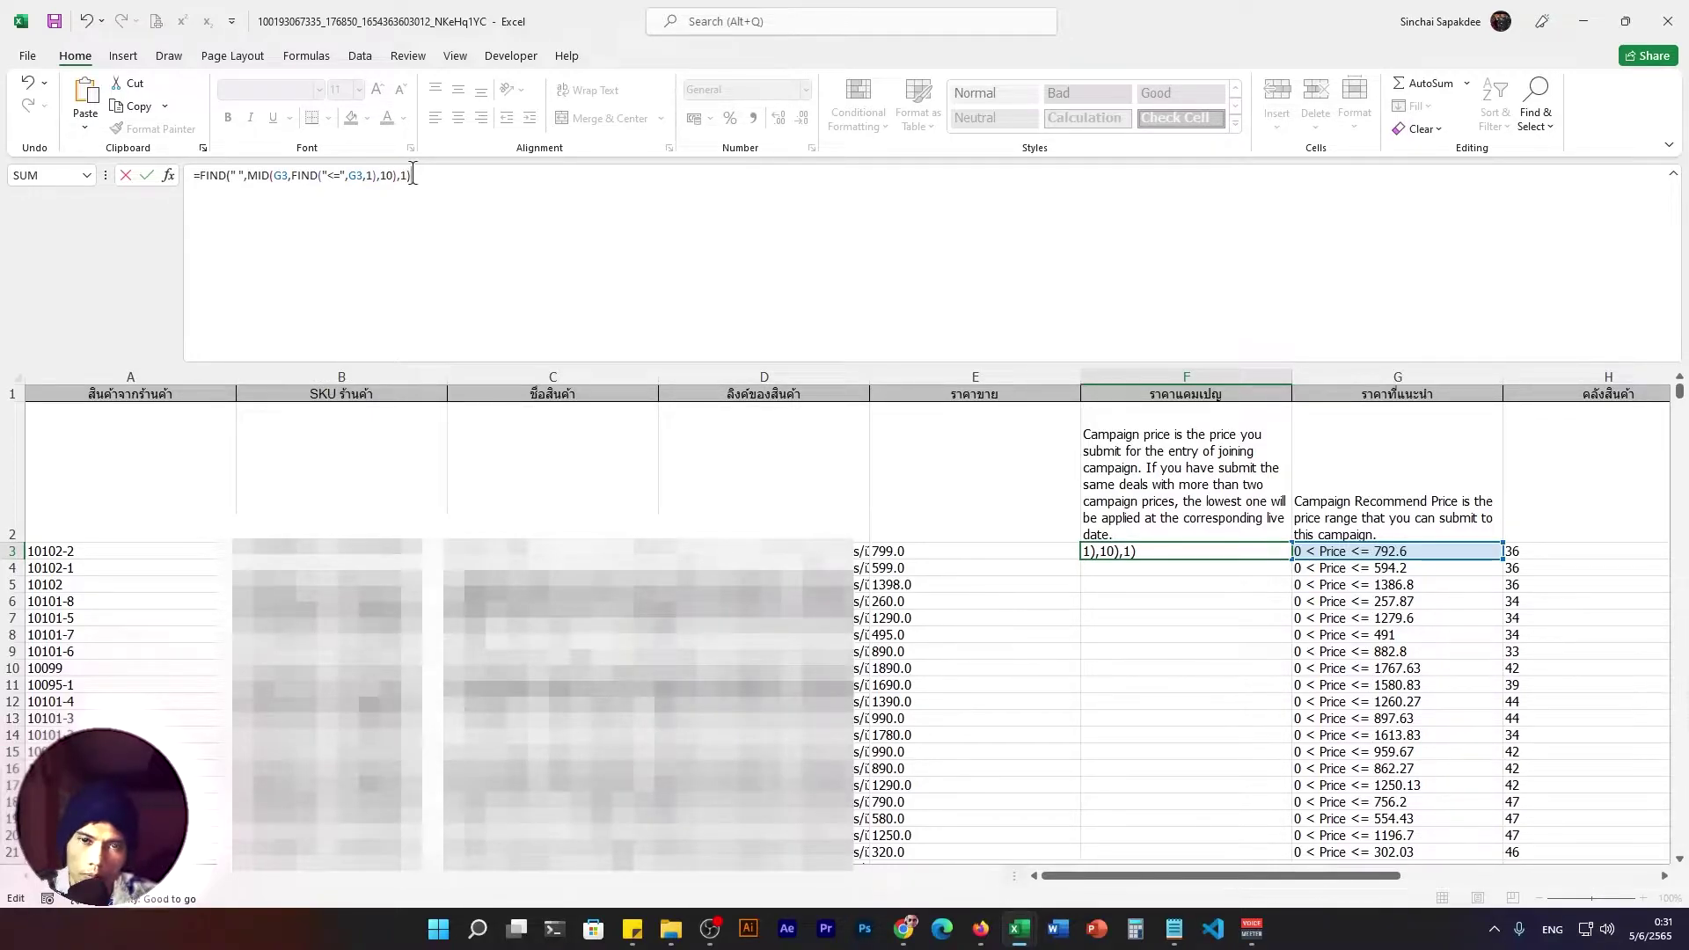
{"action": "key", "text": "Return"}
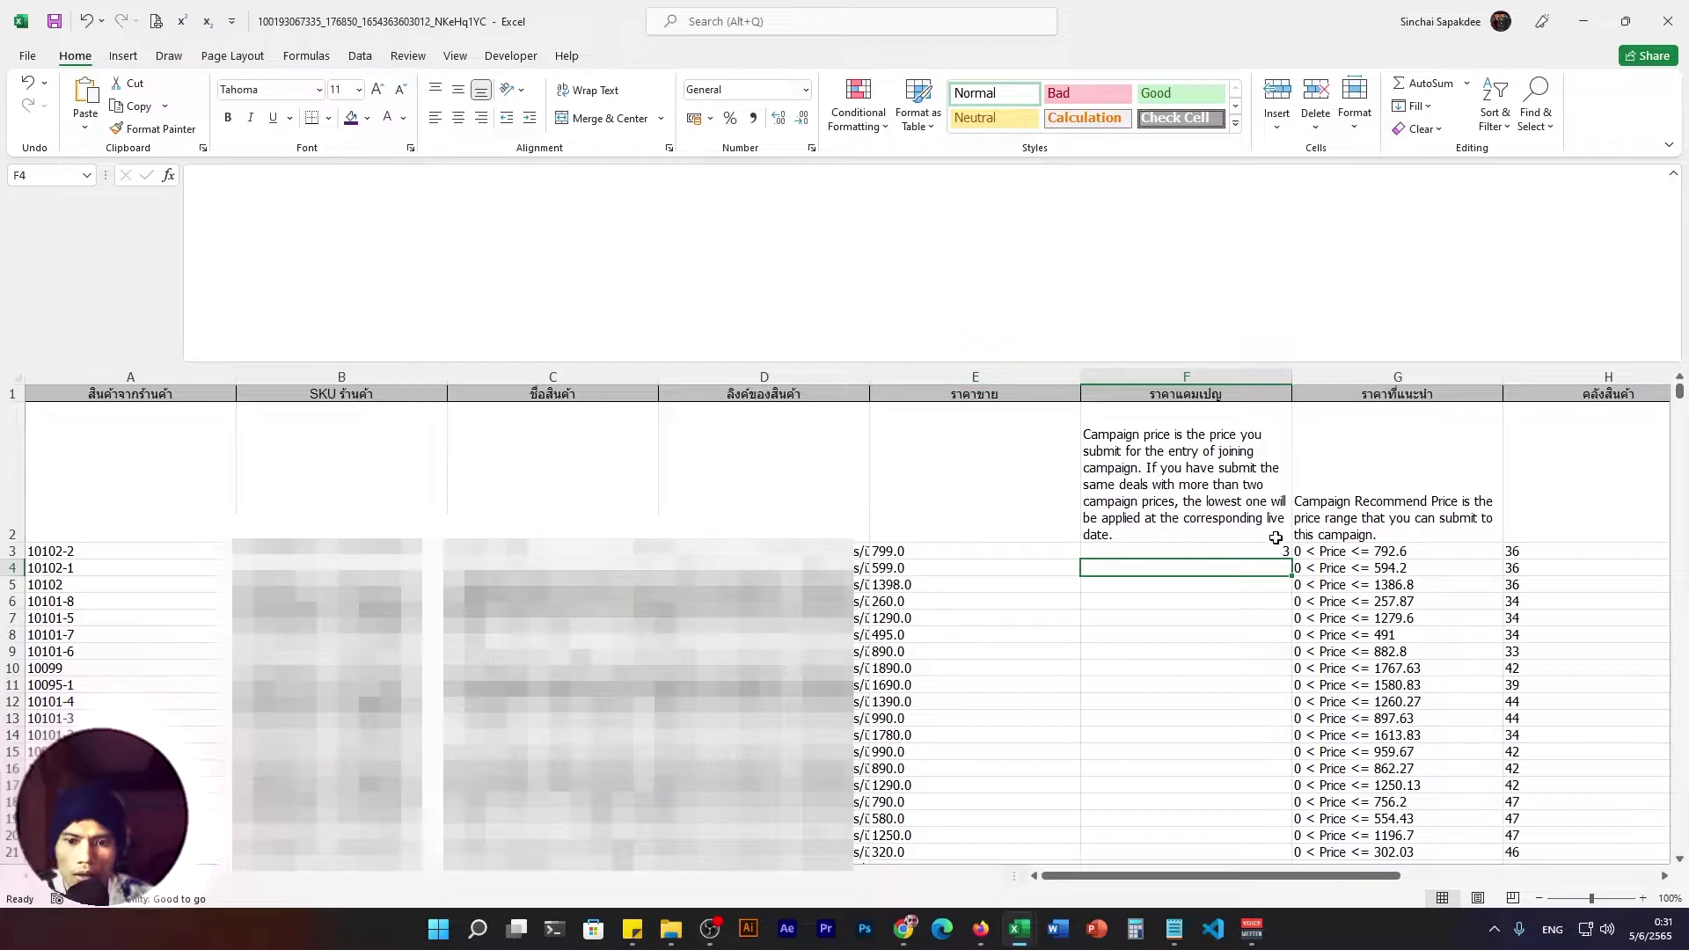
{"action": "left_click", "coordinate": [1260, 552]}
Wrap F3's formula in an outer MID, pasting MID(G3,FIND("<=",G3,1),10) as its text argument.
{"action": "left_click", "coordinate": [434, 175]}
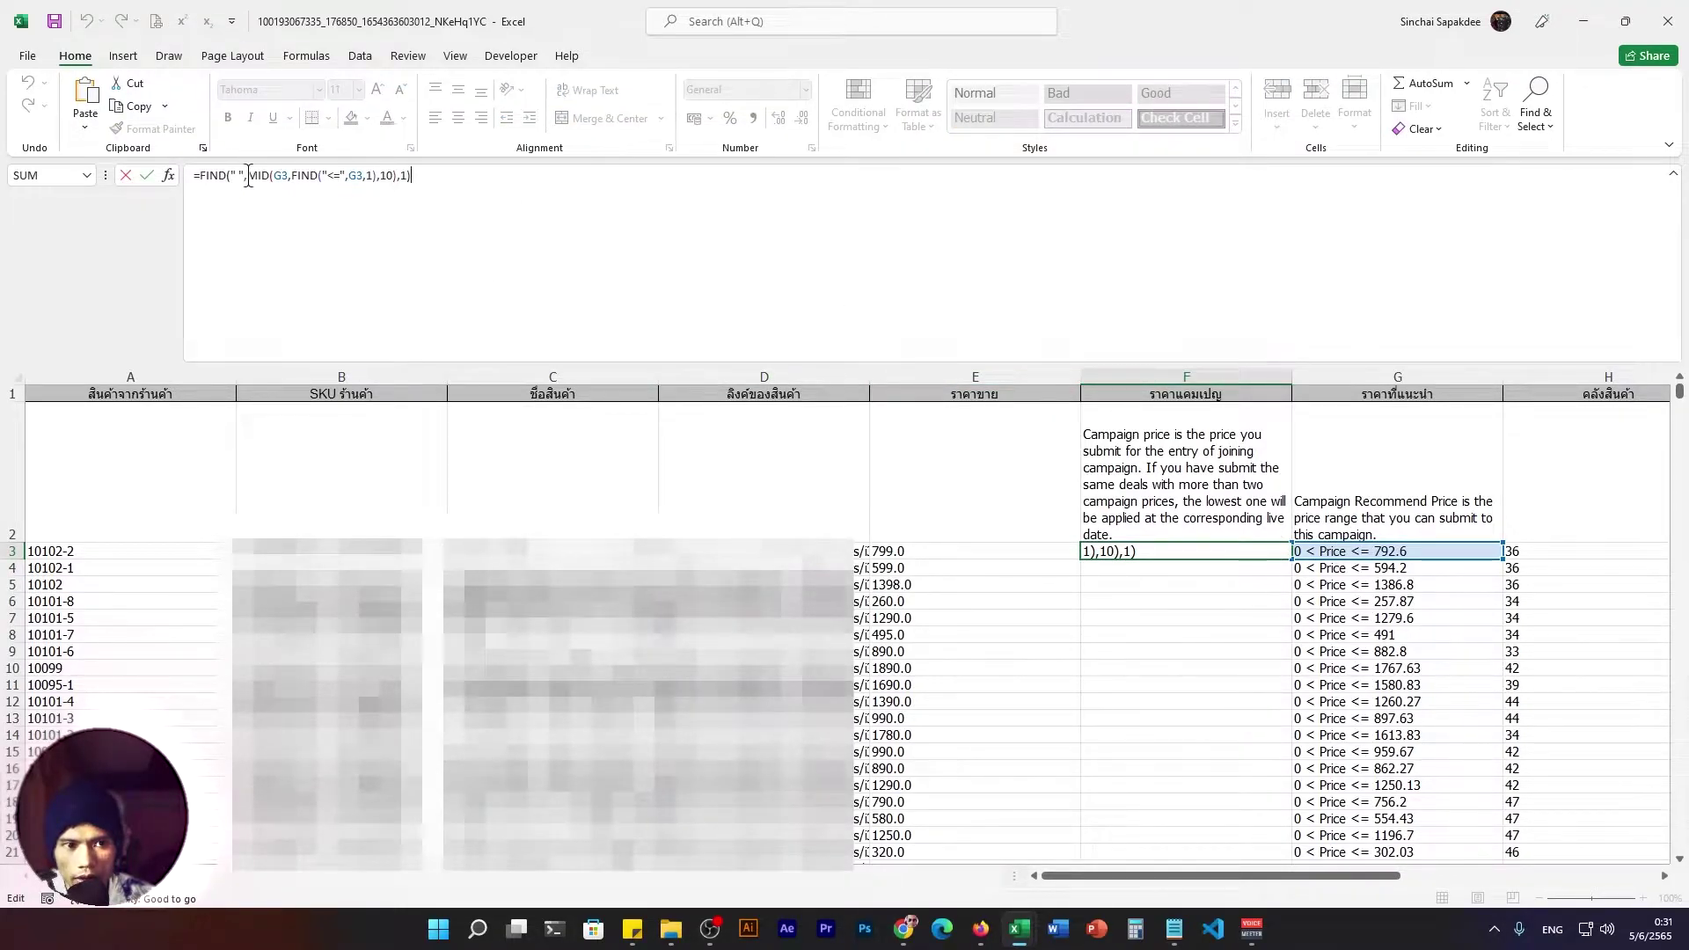
{"action": "left_click_drag", "start_coordinate": [249, 175], "coordinate": [397, 179]}
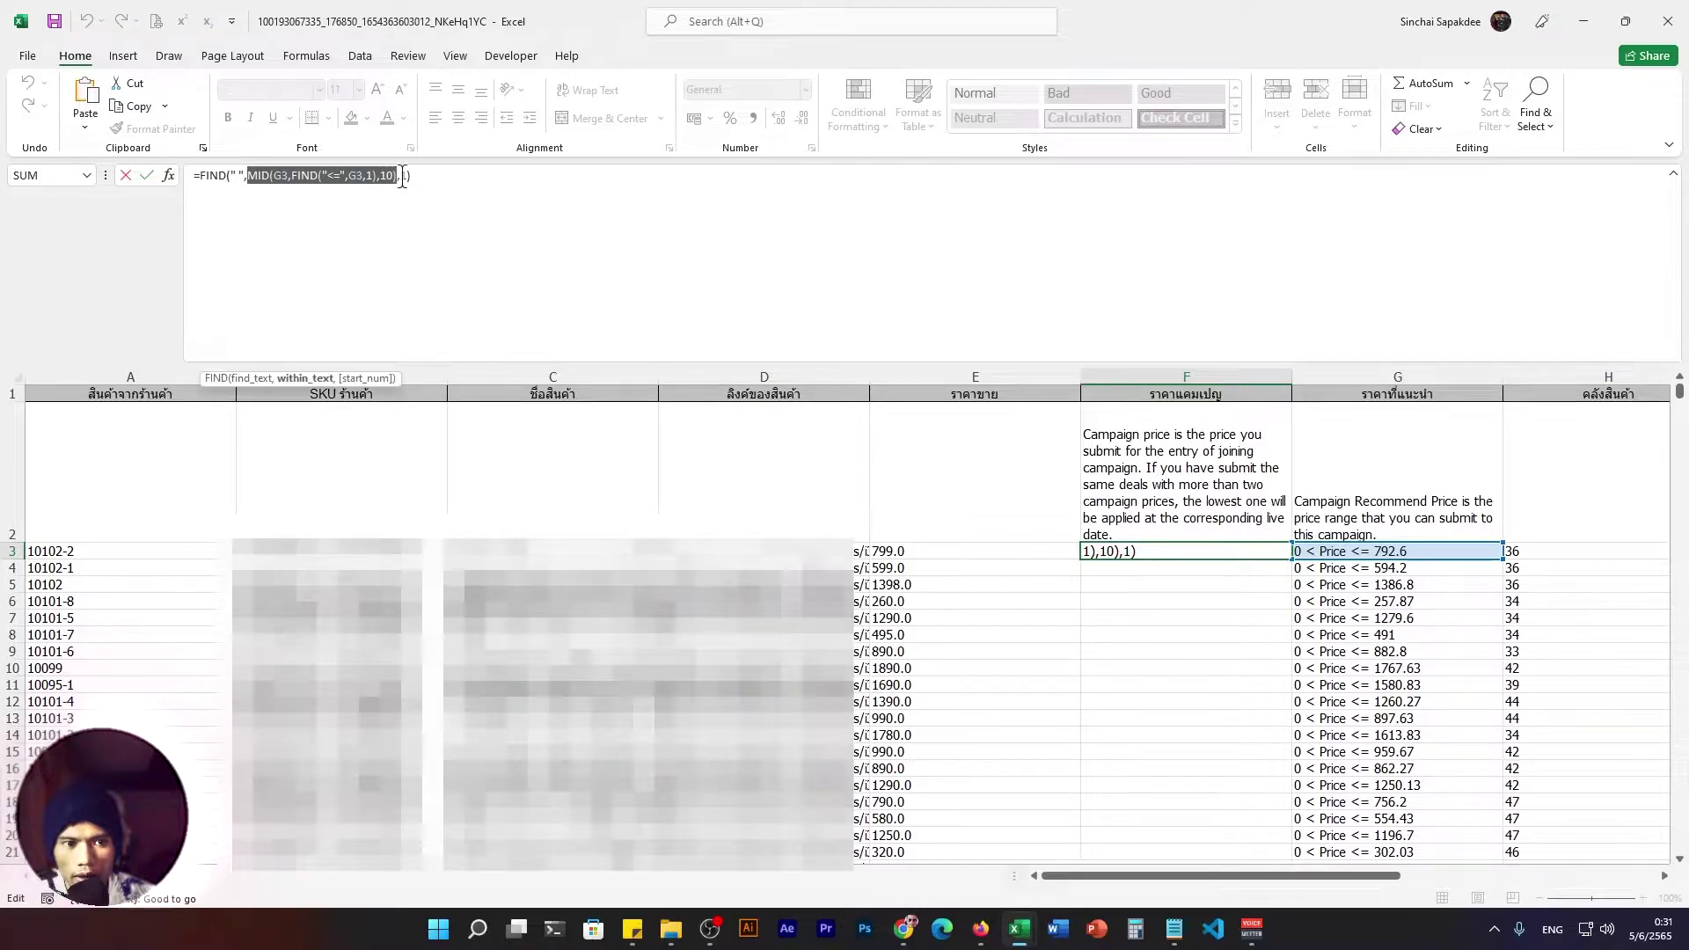
{"action": "left_click", "coordinate": [424, 176]}
{"action": "key", "text": "Home"}
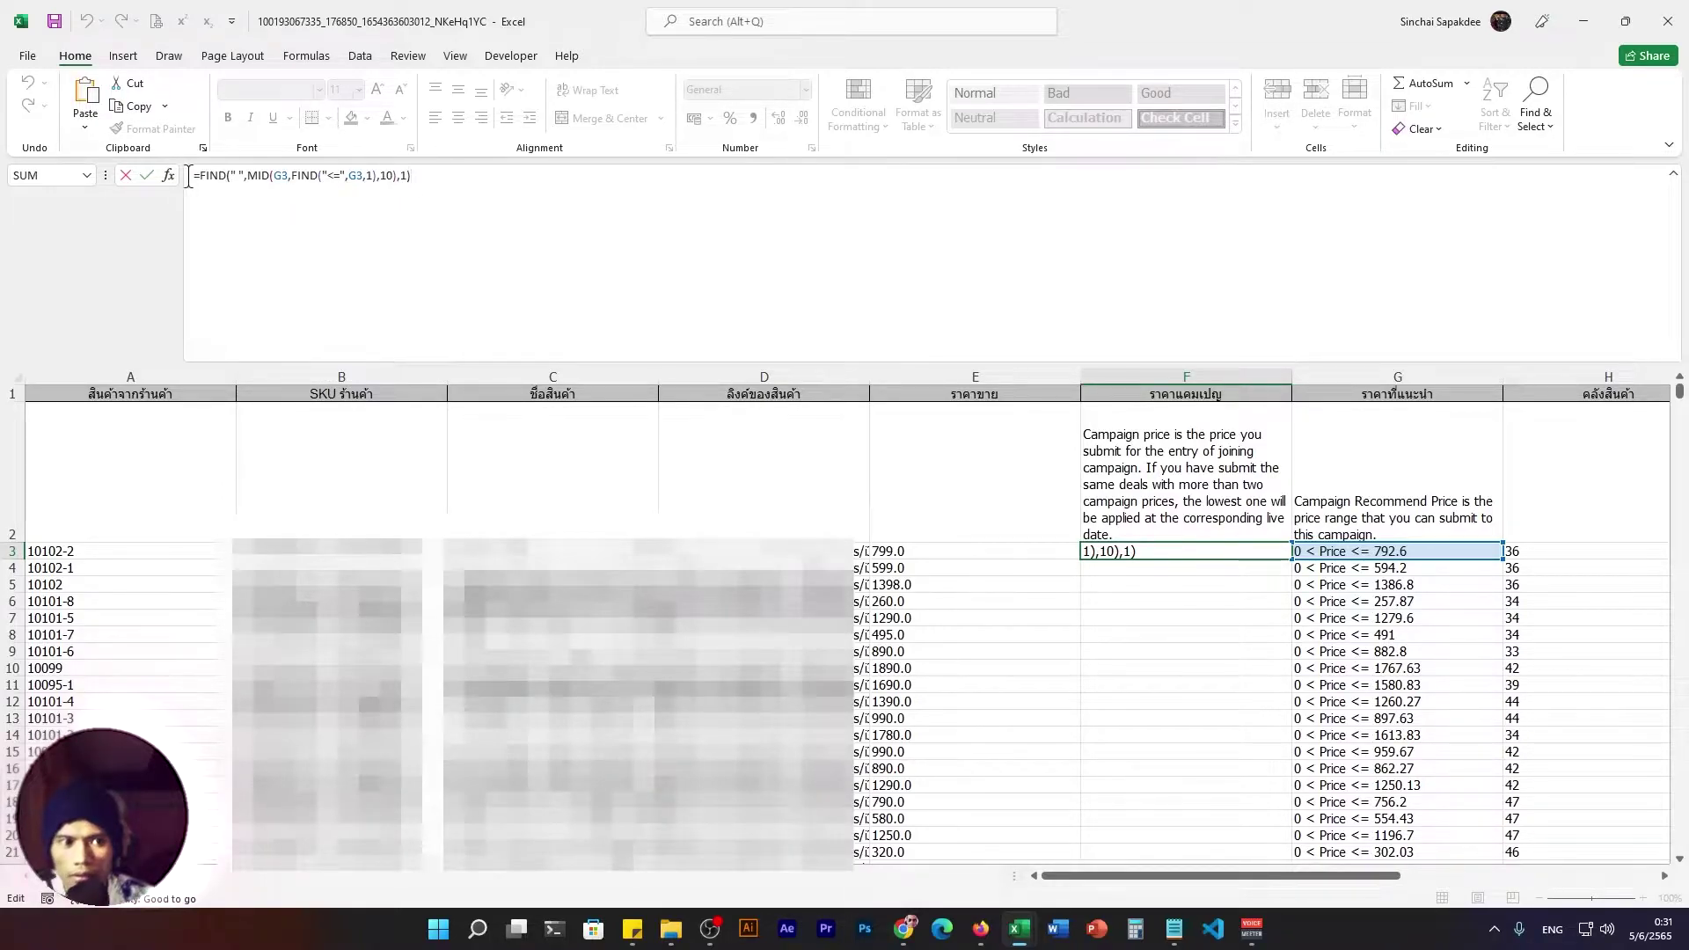
{"action": "key", "text": "Right"}
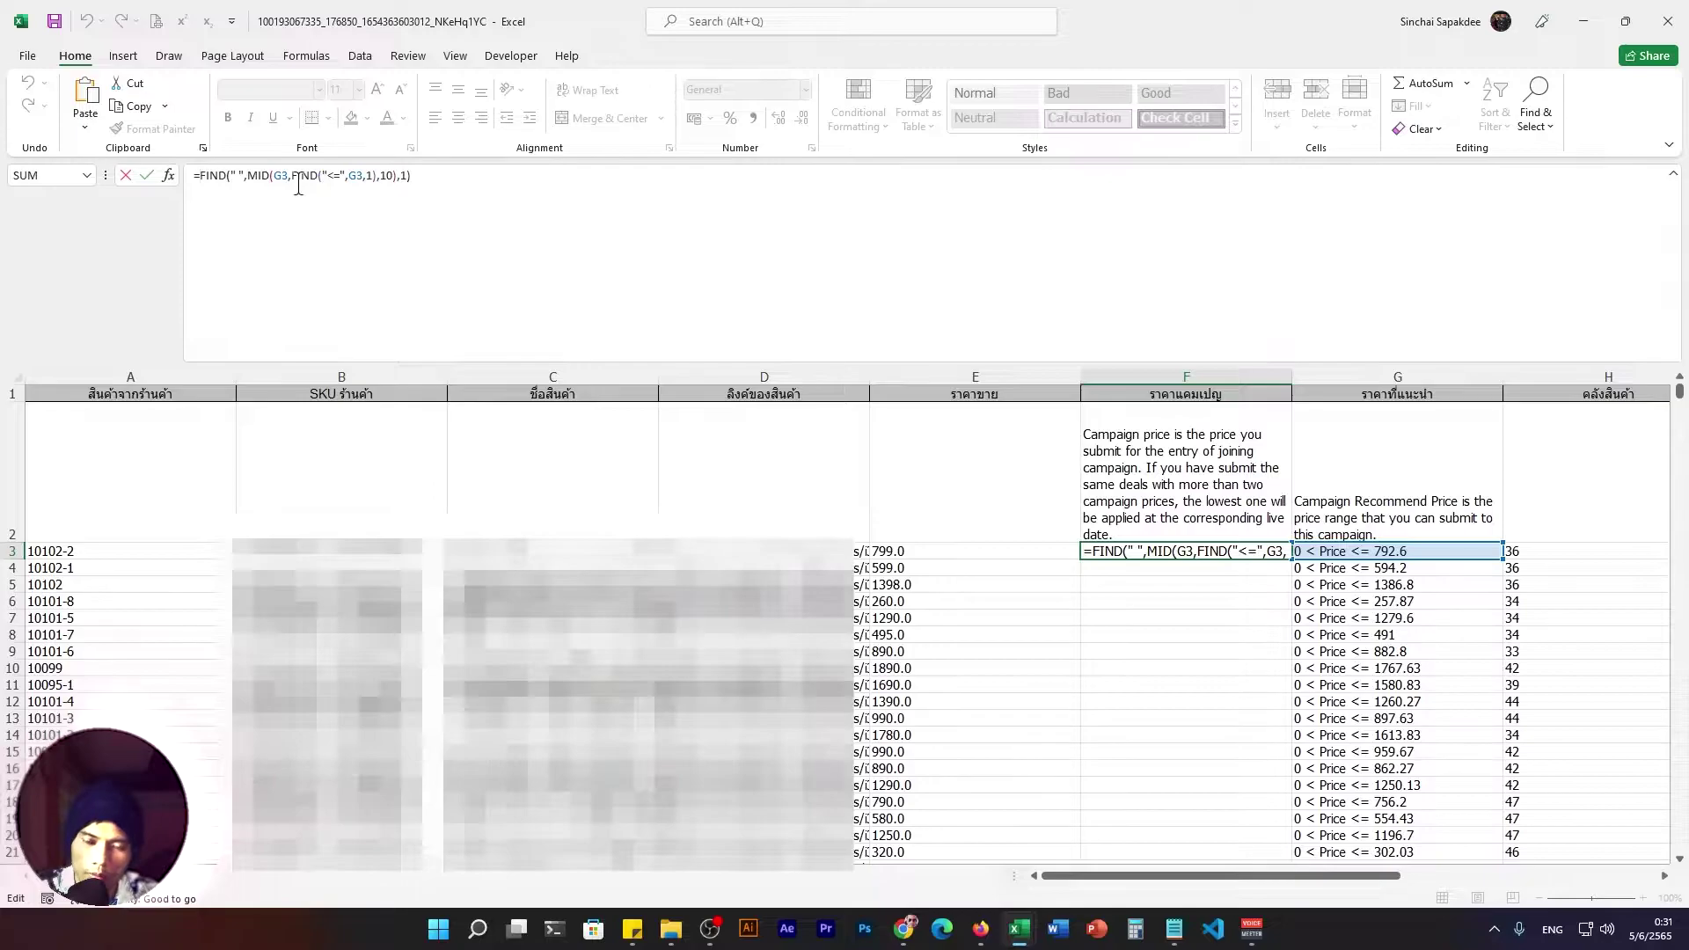
{"action": "type", "text": "M"}
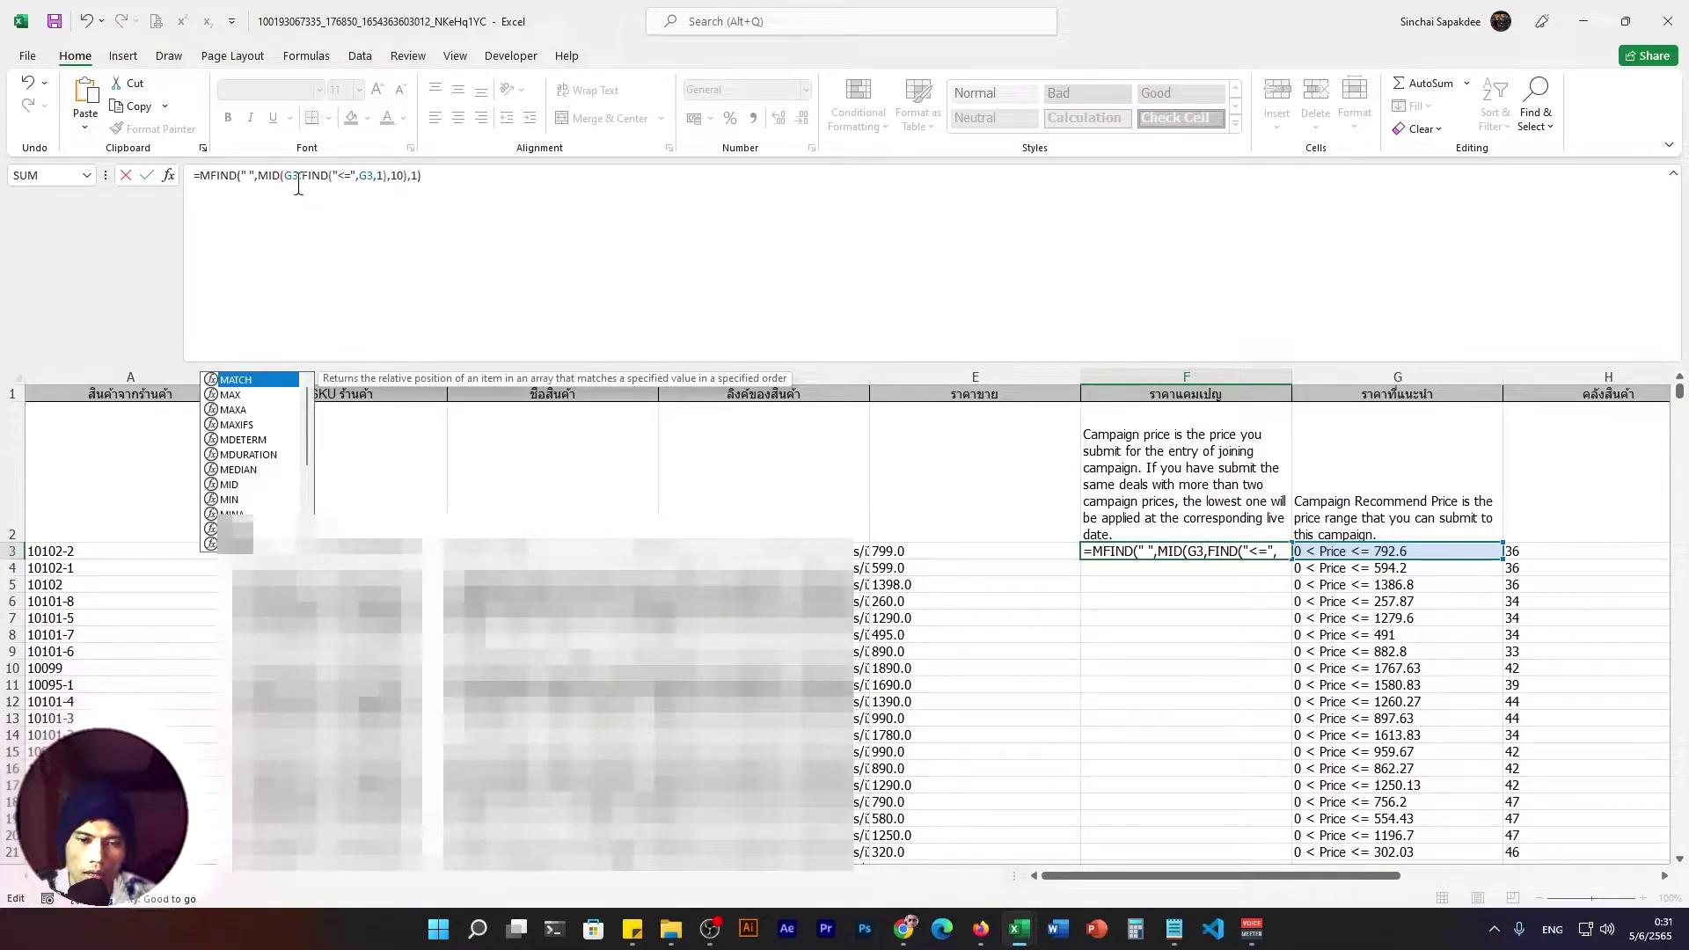
{"action": "type", "text": "ID"}
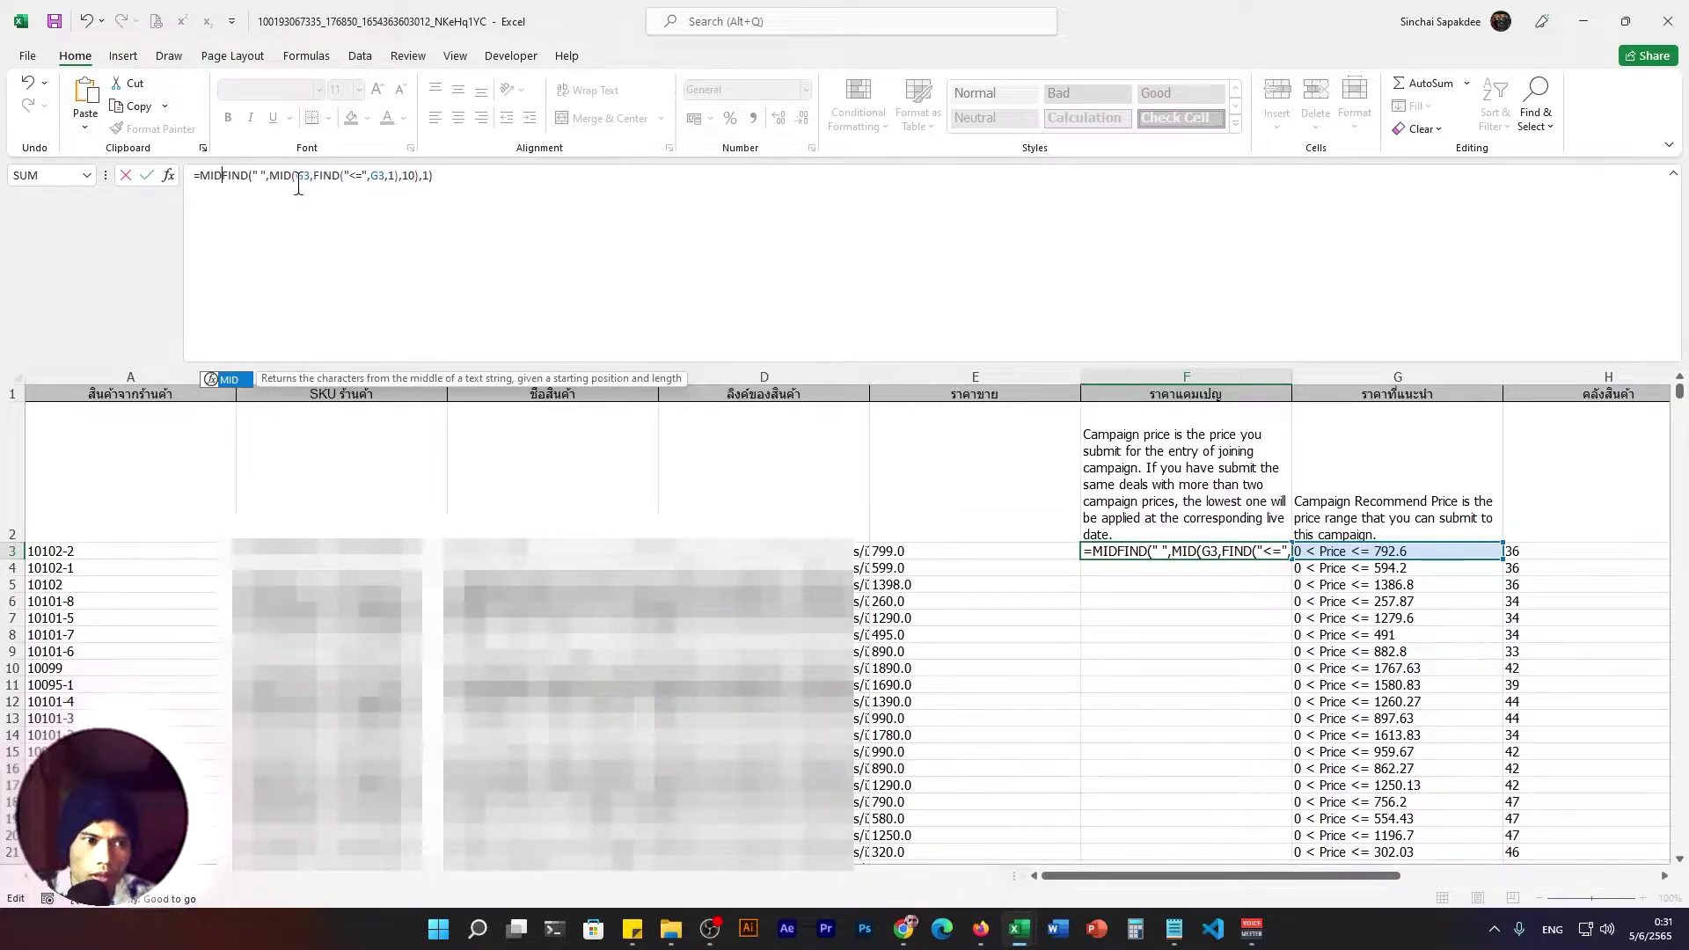
{"action": "type", "text": "("}
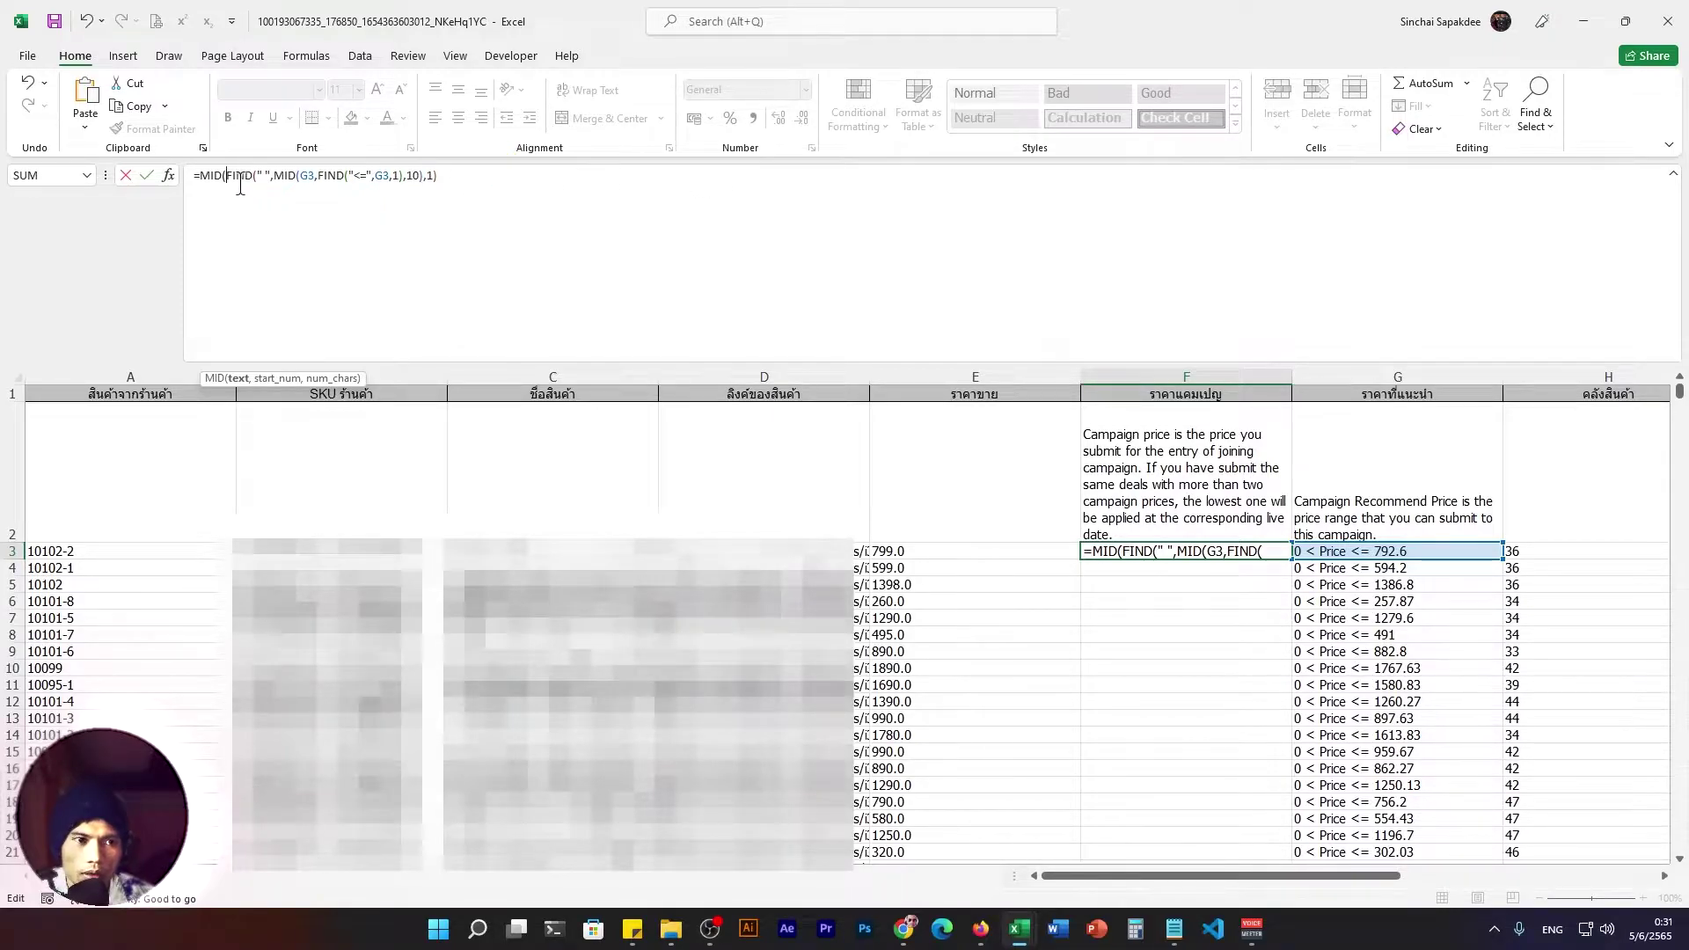
{"action": "left_click_drag", "start_coordinate": [274, 175], "coordinate": [426, 183]}
{"action": "key", "text": "ctrl+c"}
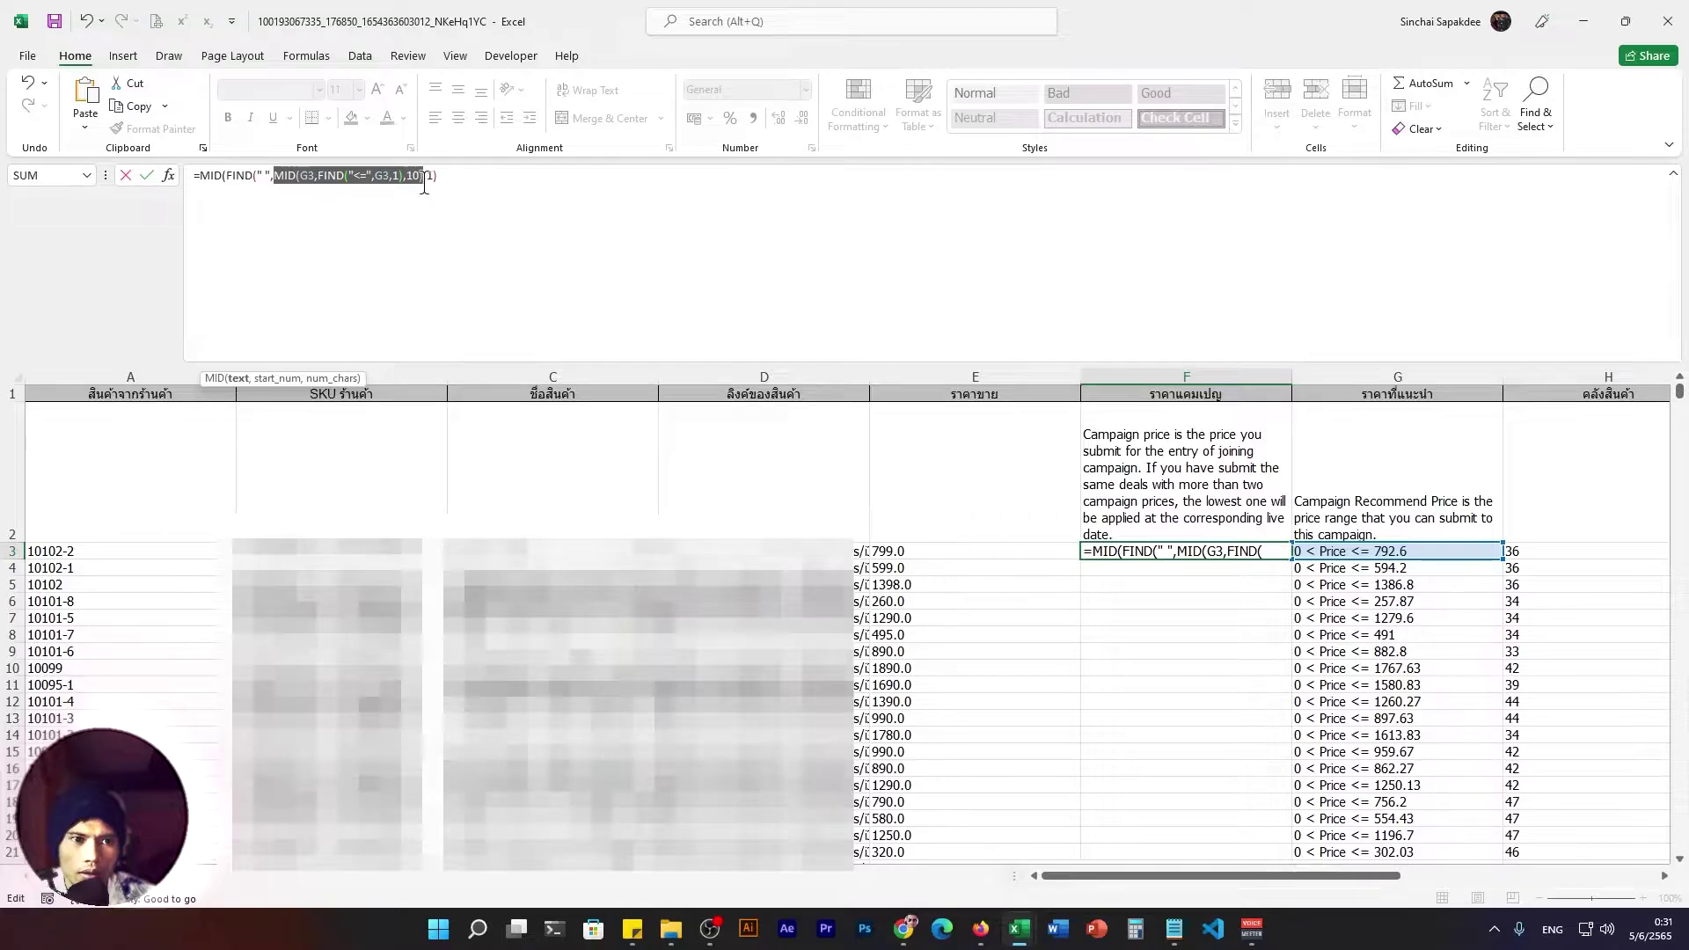
{"action": "left_click", "coordinate": [227, 175]}
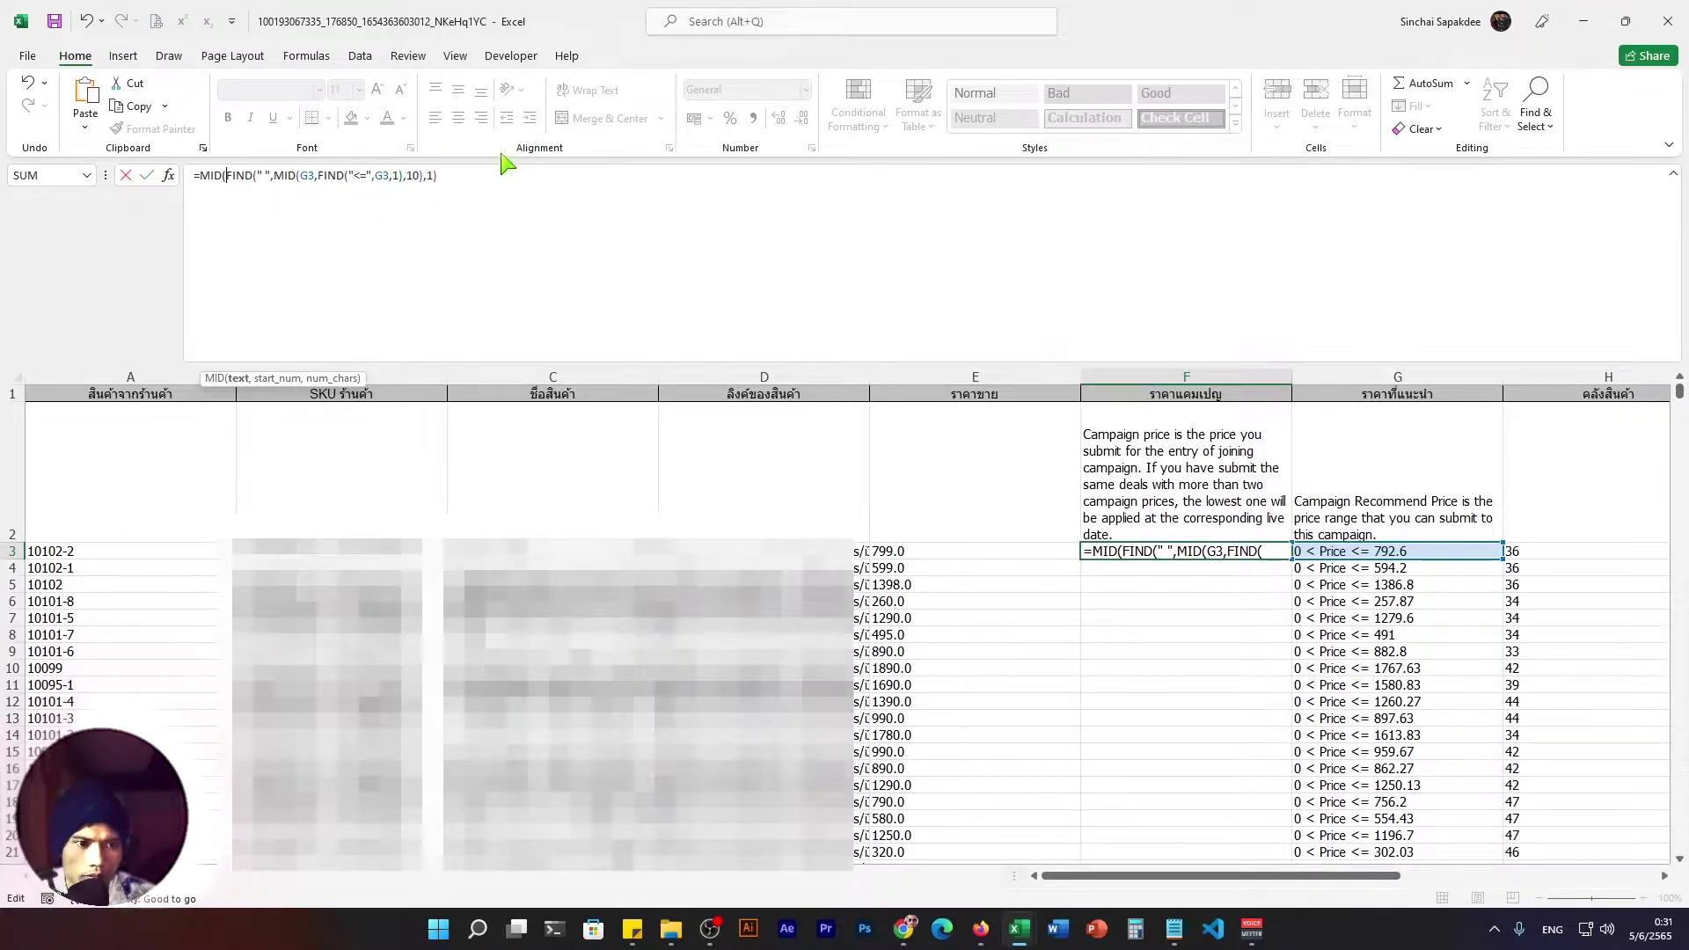
{"action": "key", "text": "ctrl+v"}
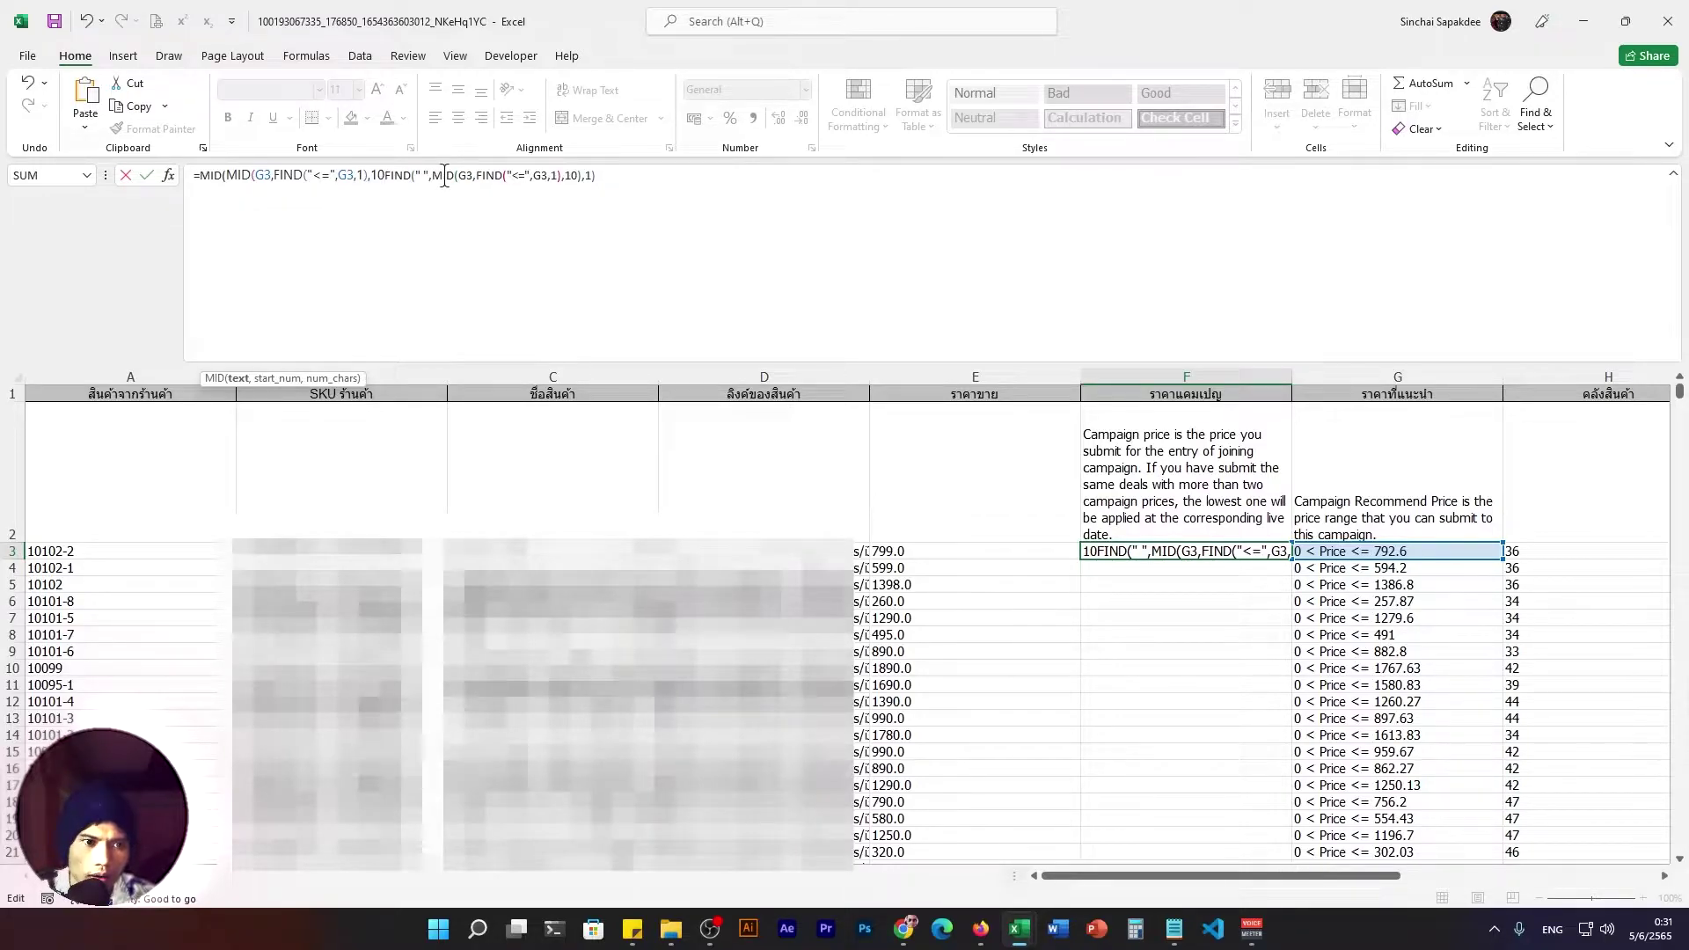
{"action": "type", "text": ","}
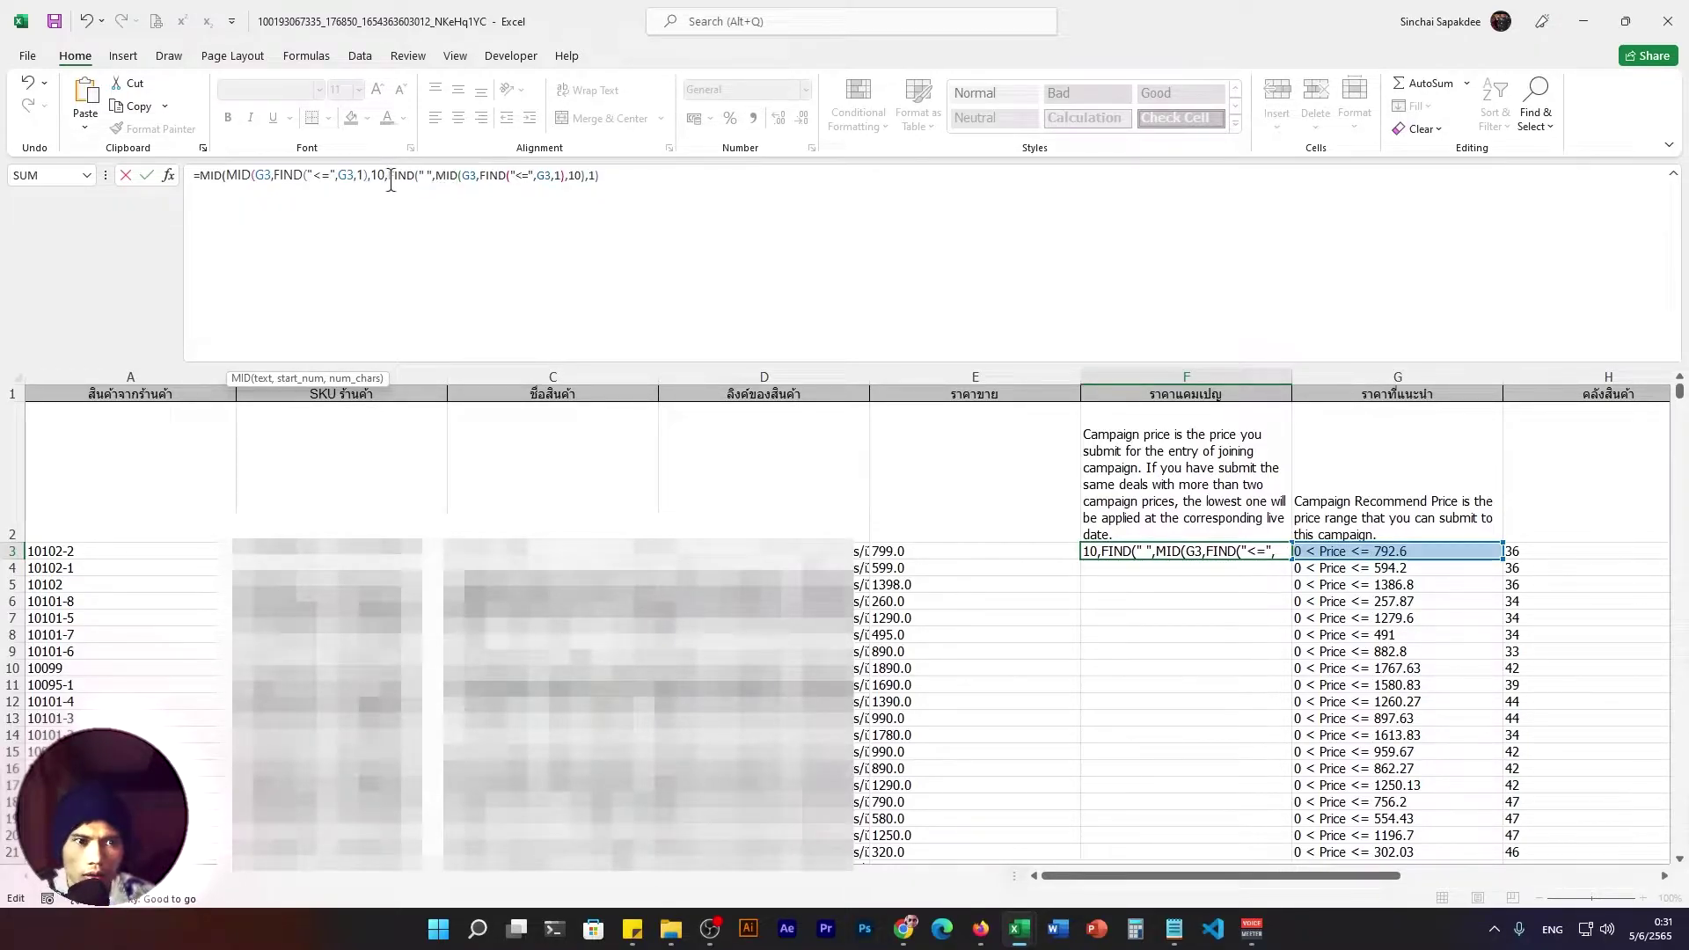
Make the outer MID start at the space found in the inner MID and take 10 characters.
{"action": "left_click", "coordinate": [414, 175]}
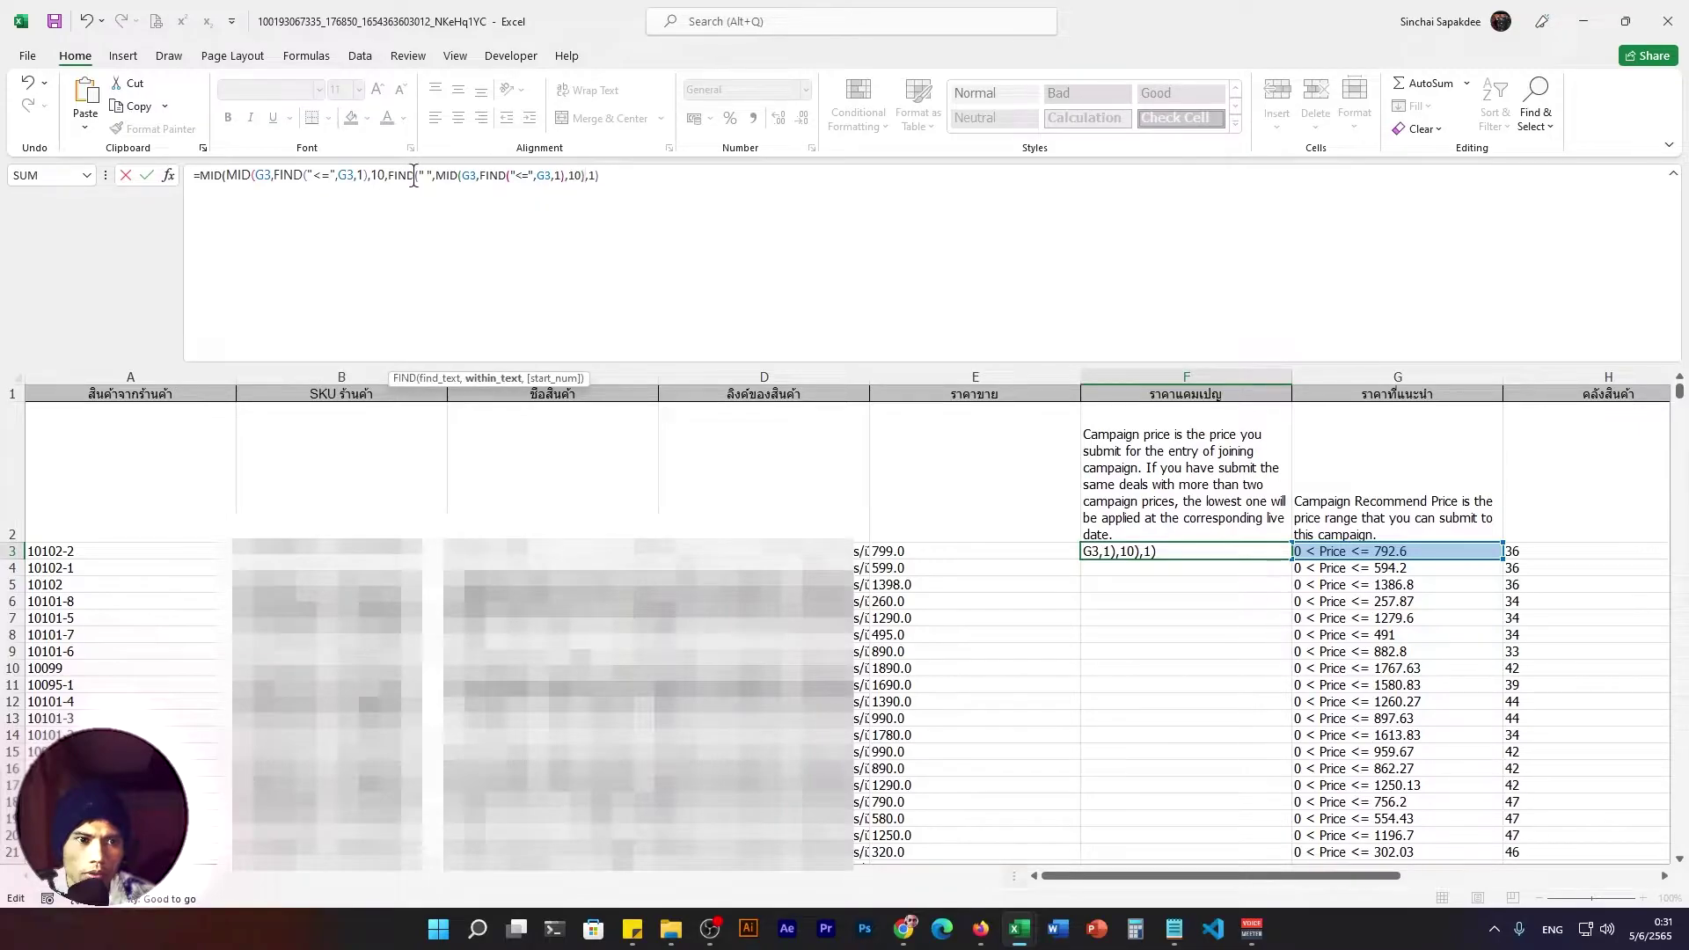
{"action": "left_click", "coordinate": [385, 176]}
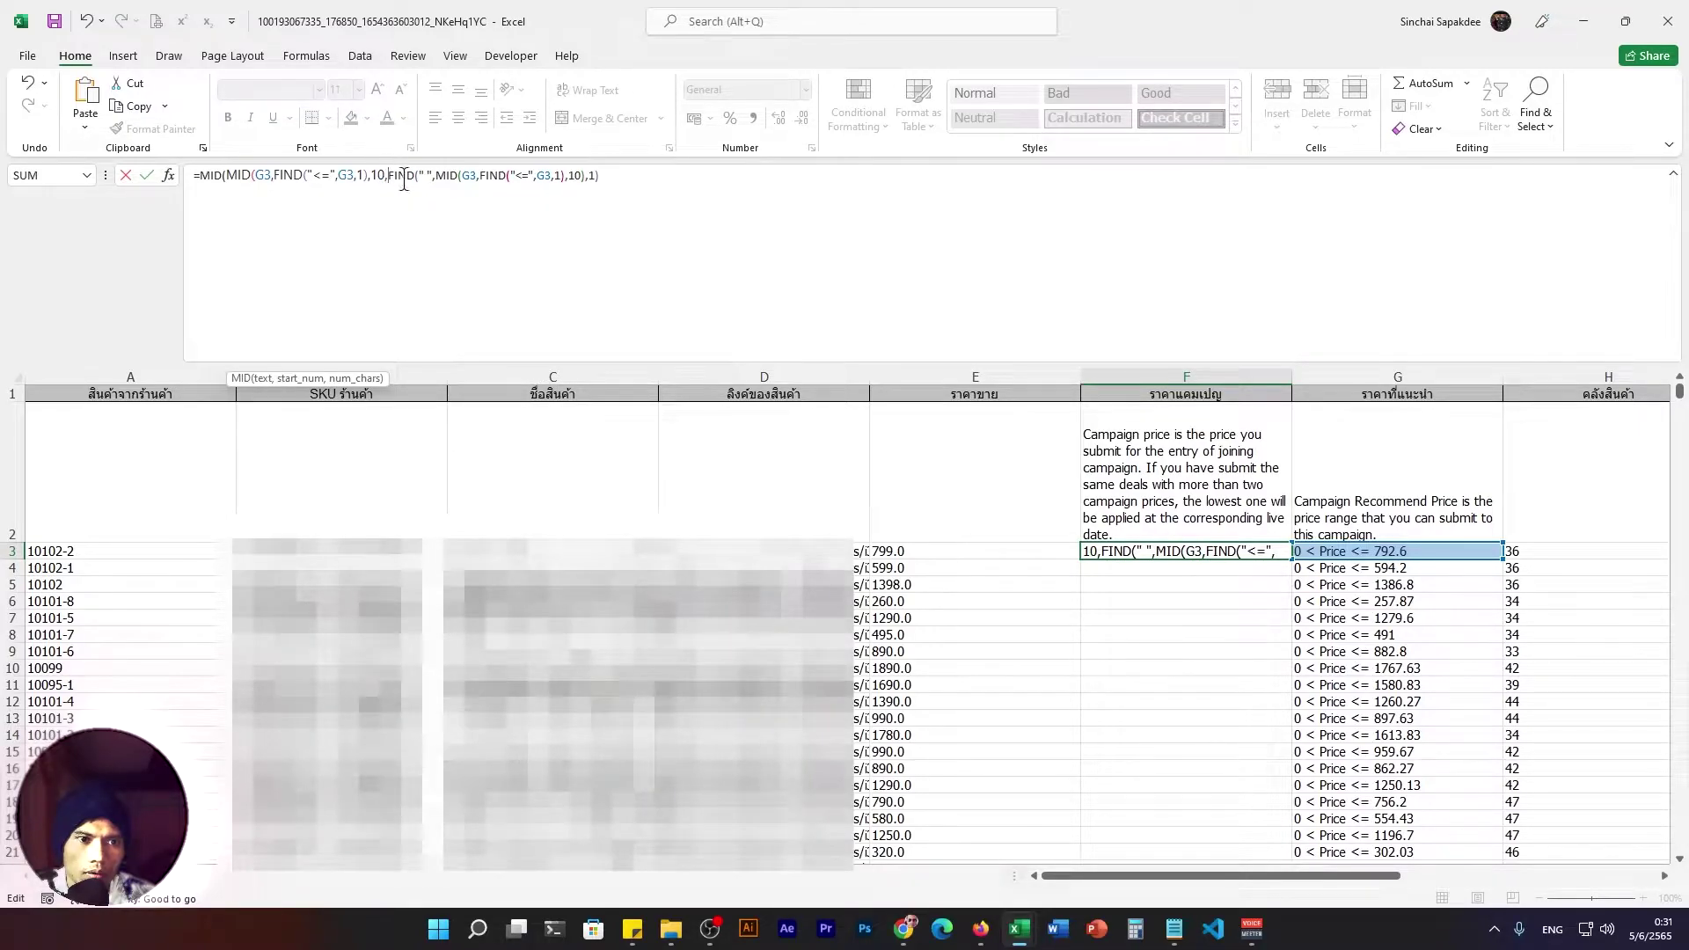
{"action": "key", "text": "Left"}
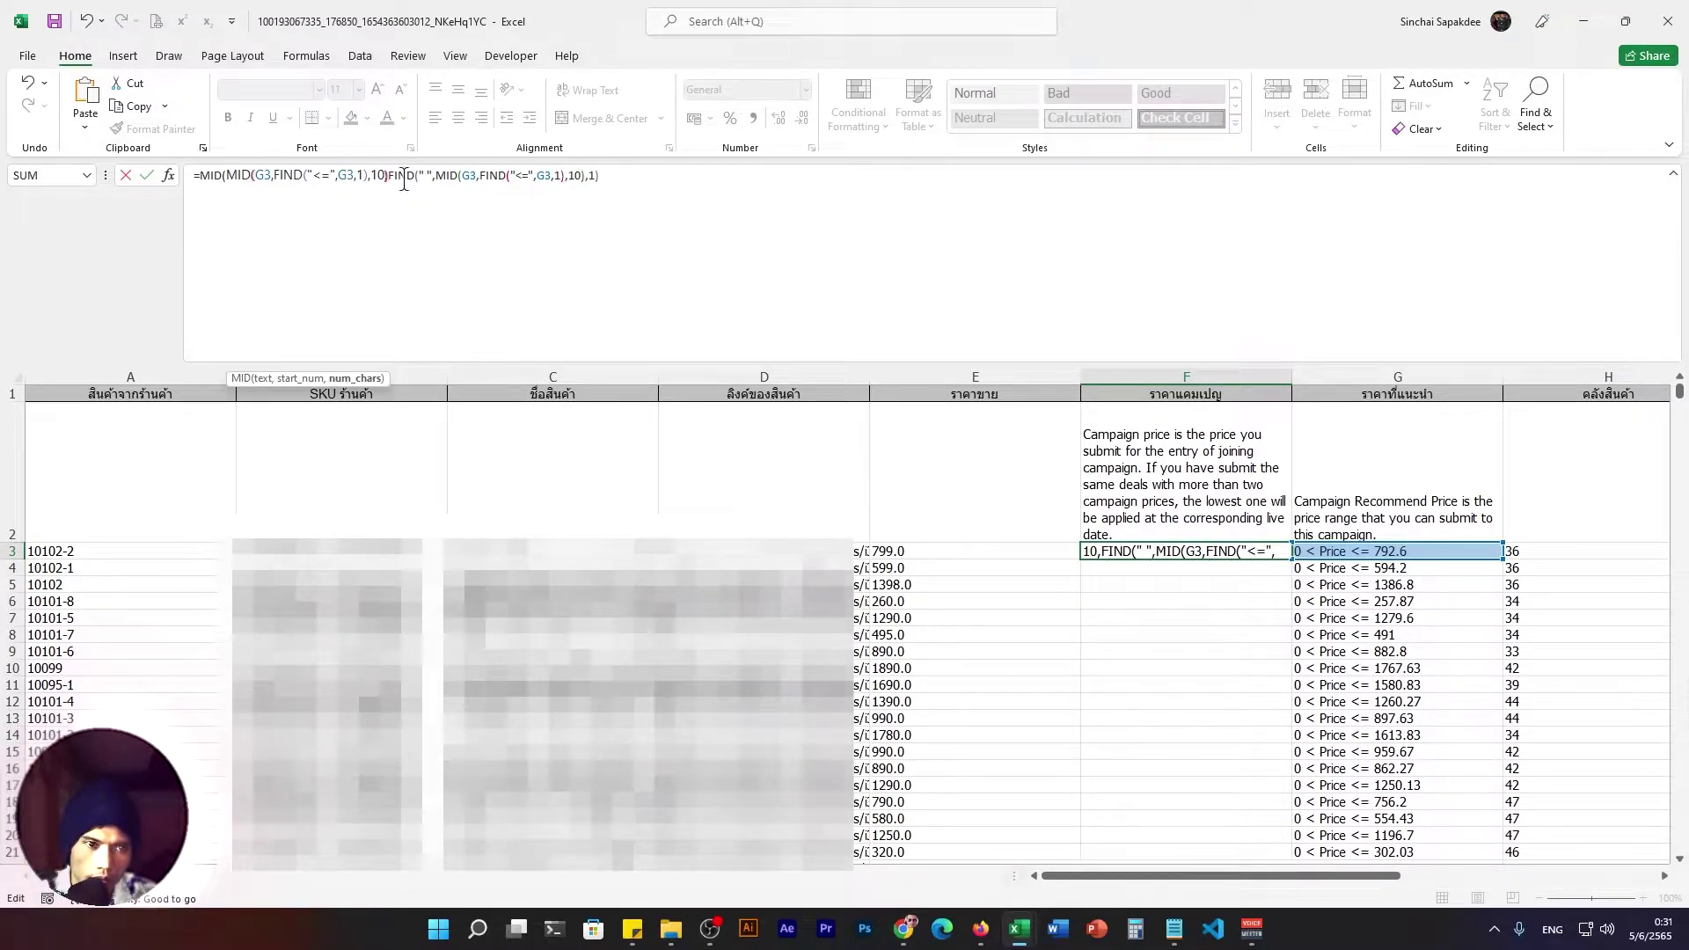
{"action": "type", "text": ")"}
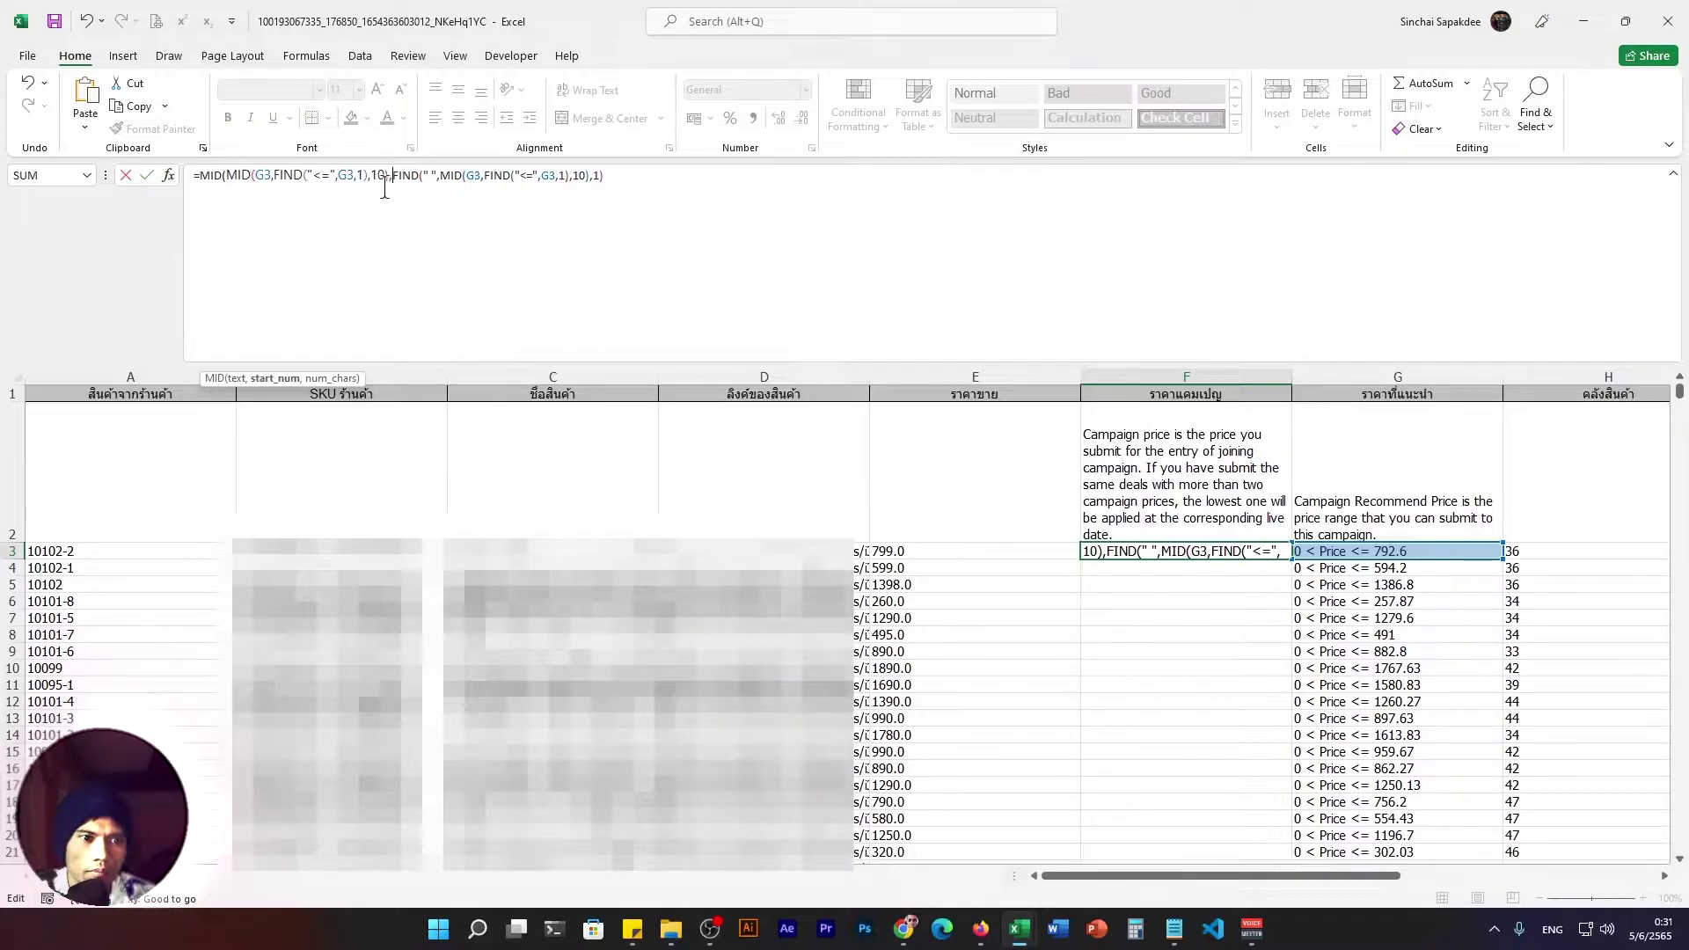
{"action": "key", "text": "Right"}
{"action": "key", "text": "Right"}
{"action": "key", "text": "Right"}
{"action": "key", "text": "Right"}
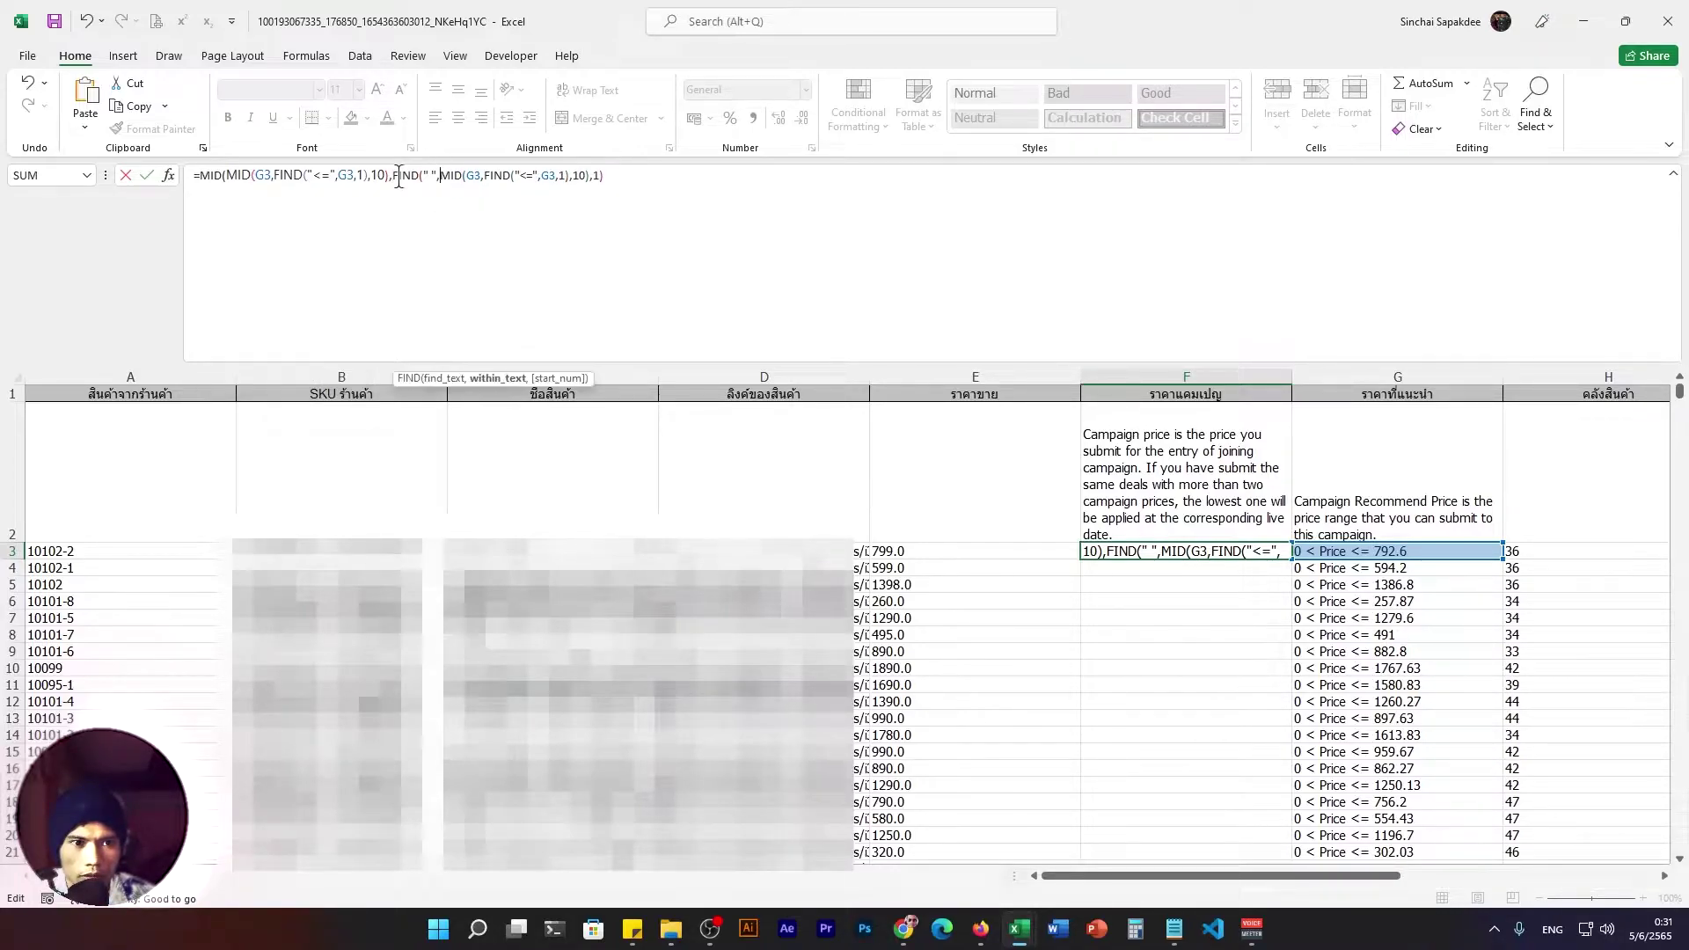
{"action": "mouse_move", "coordinate": [393, 175]}
{"action": "left_mouse_down"}
{"action": "mouse_move", "coordinate": [609, 175]}
{"action": "mouse_move", "coordinate": [392, 176]}
{"action": "left_mouse_up"}
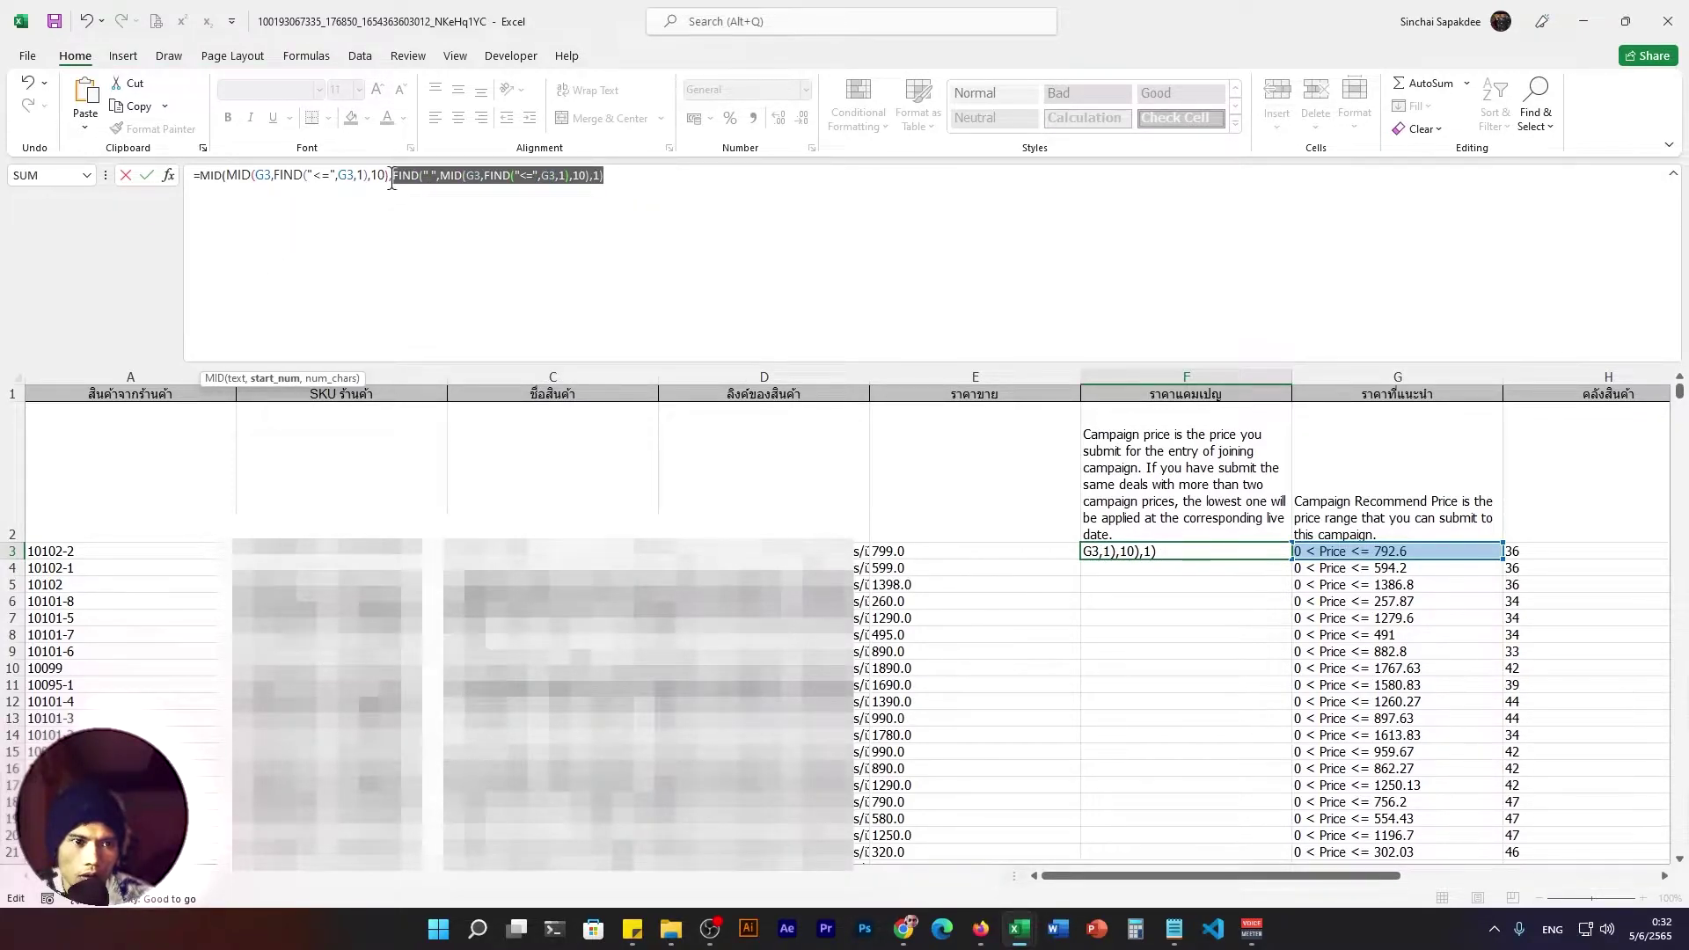
{"action": "type", "text": "3,FIND(\"<=\",G3,1),10),3"}
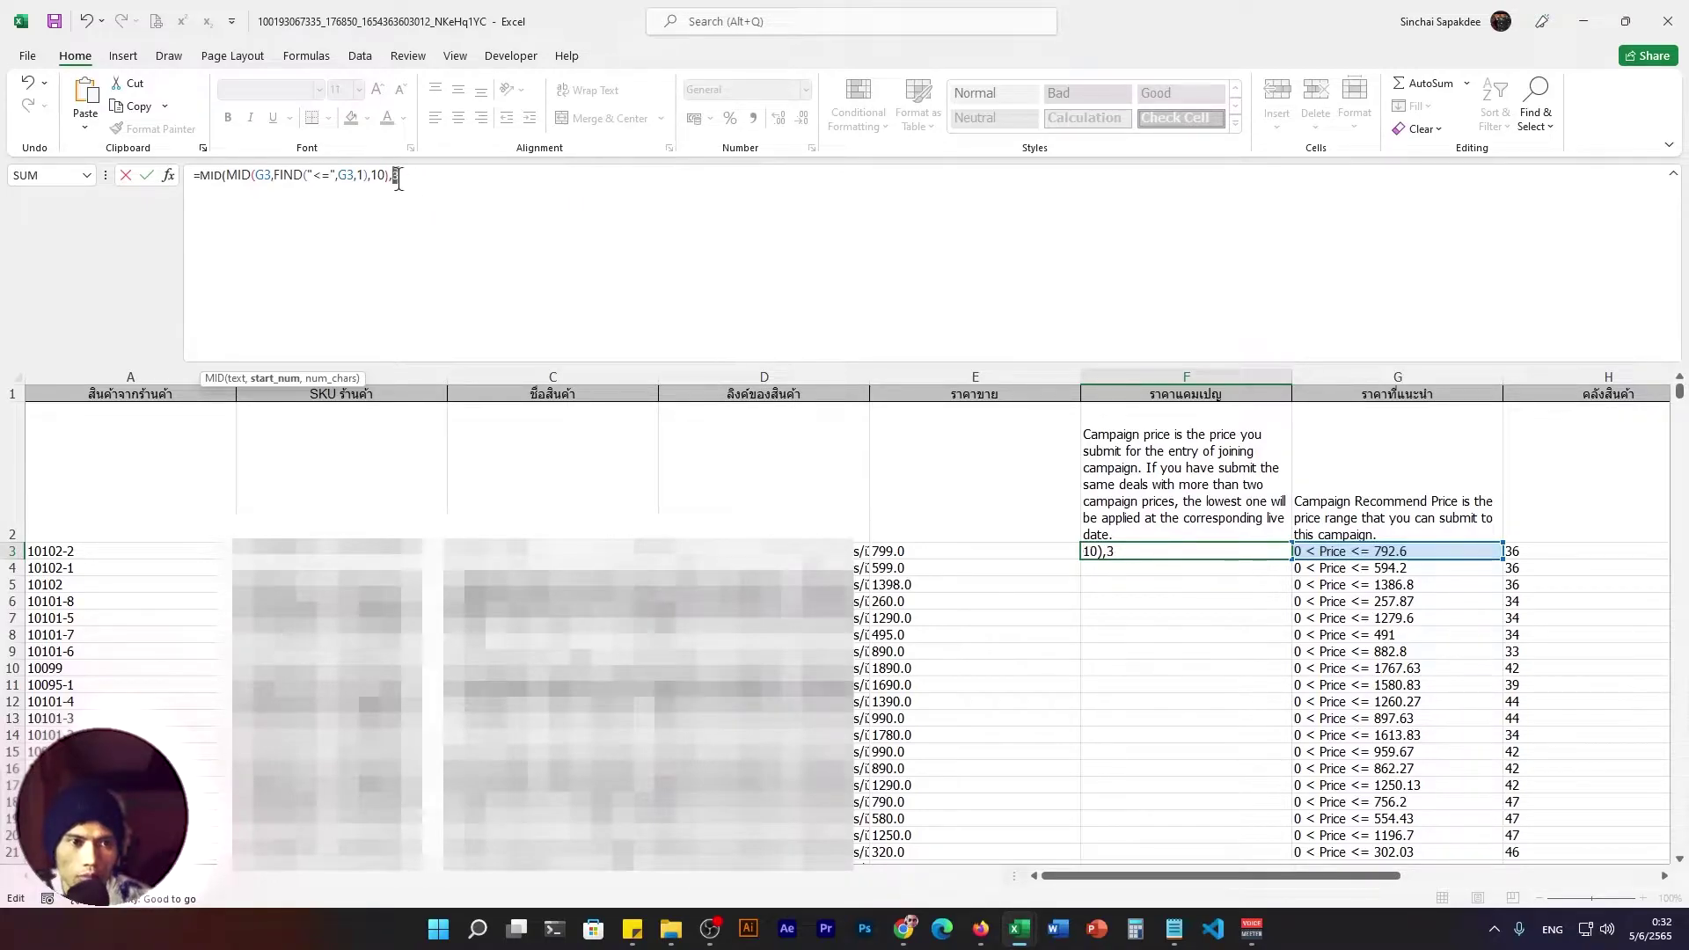
{"action": "key", "text": "ctrl+z"}
{"action": "left_click", "coordinate": [627, 177]}
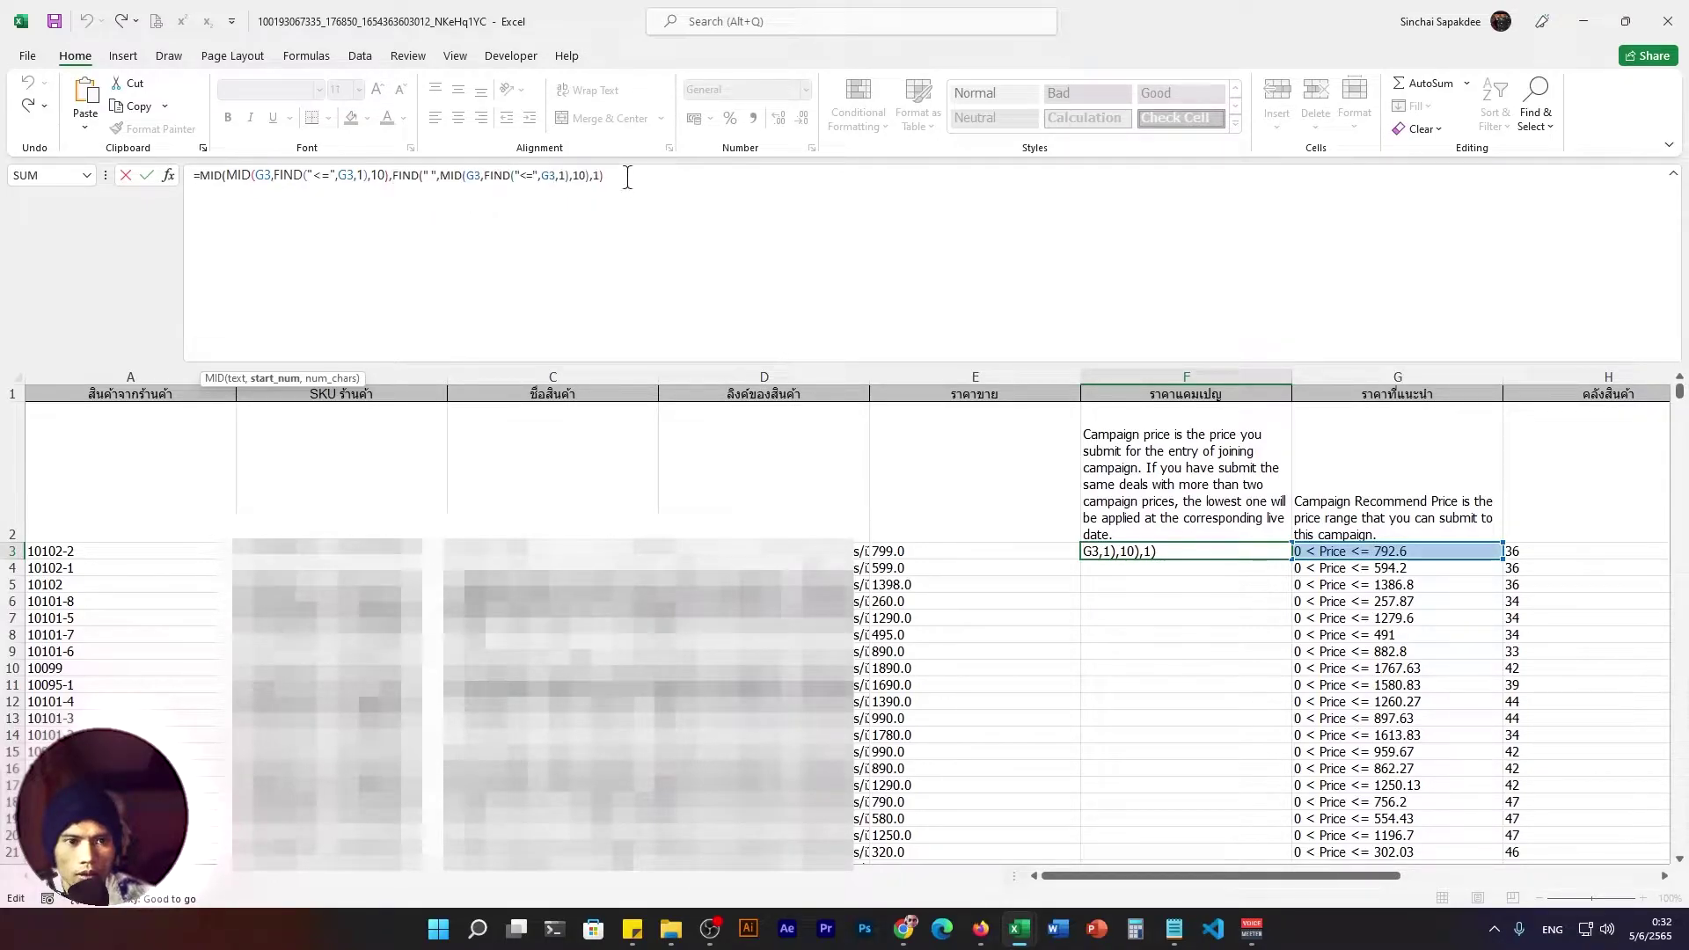
{"action": "type", "text": ","}
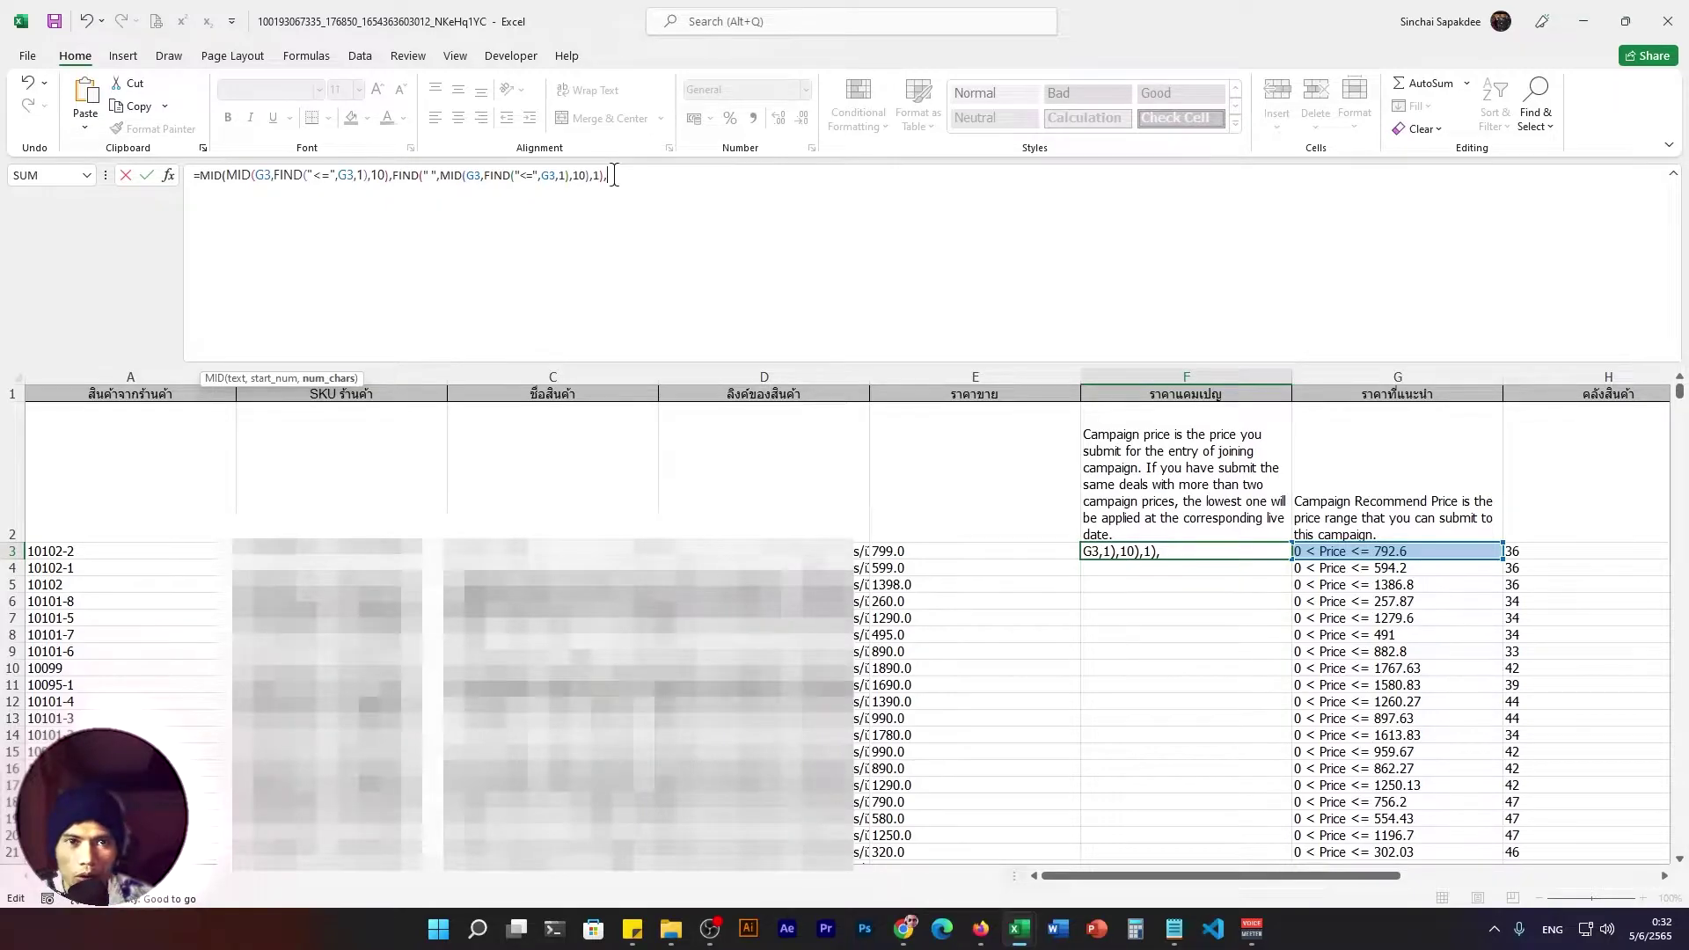
{"action": "type", "text": "10"}
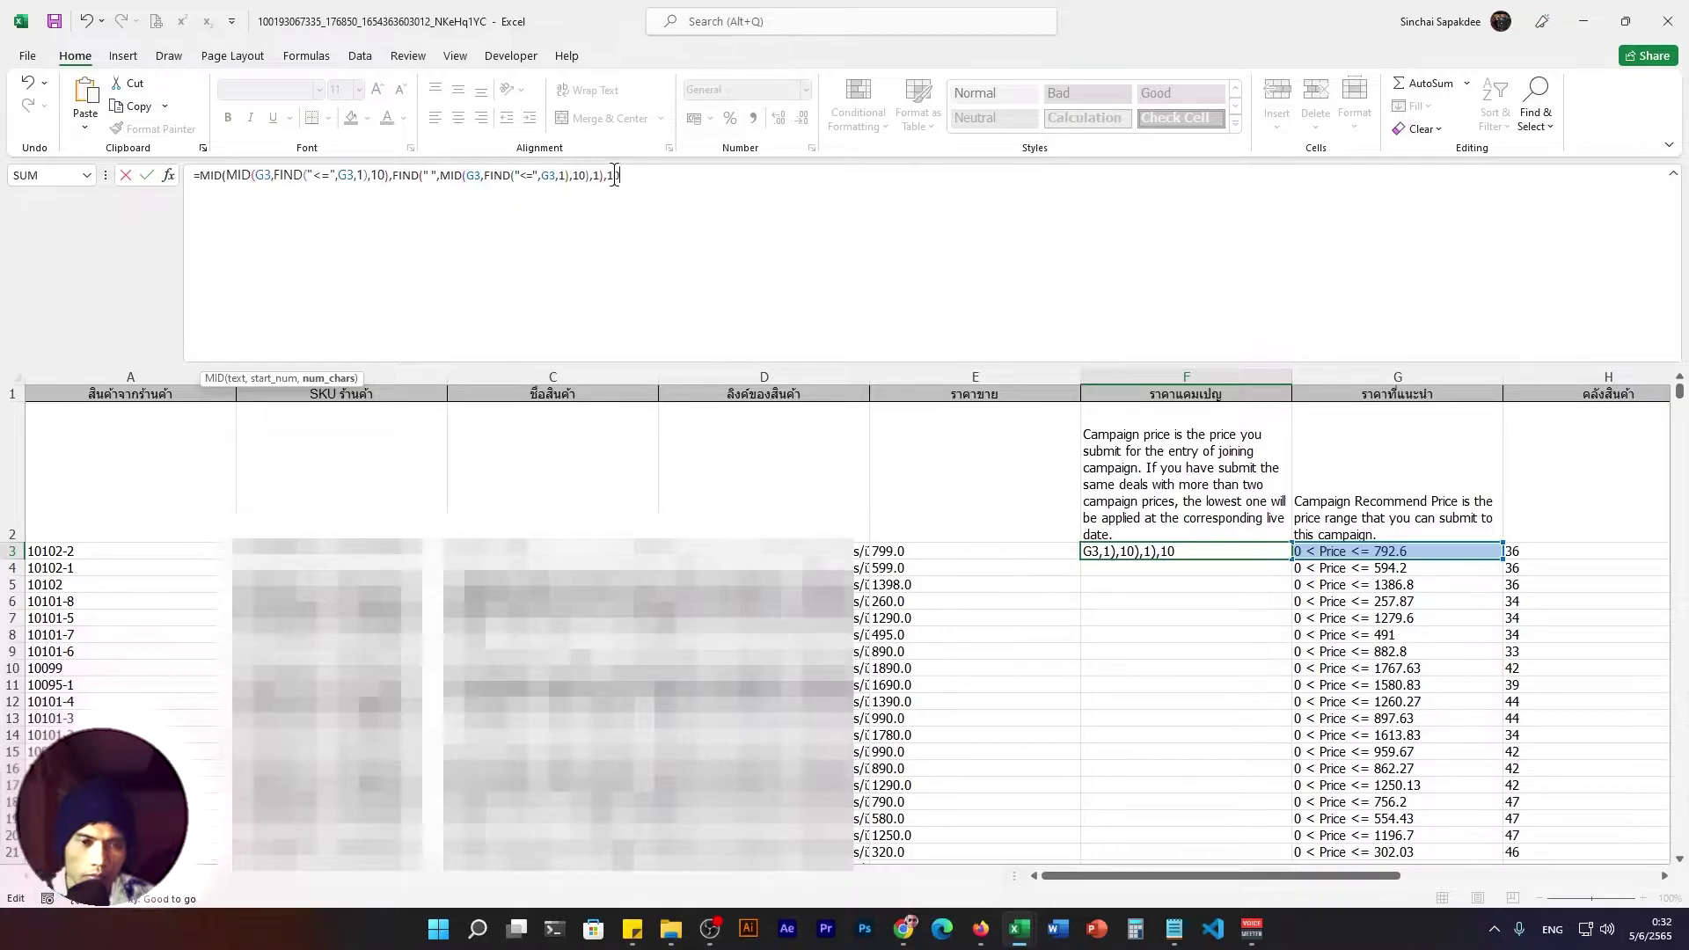
{"action": "type", "text": ")"}
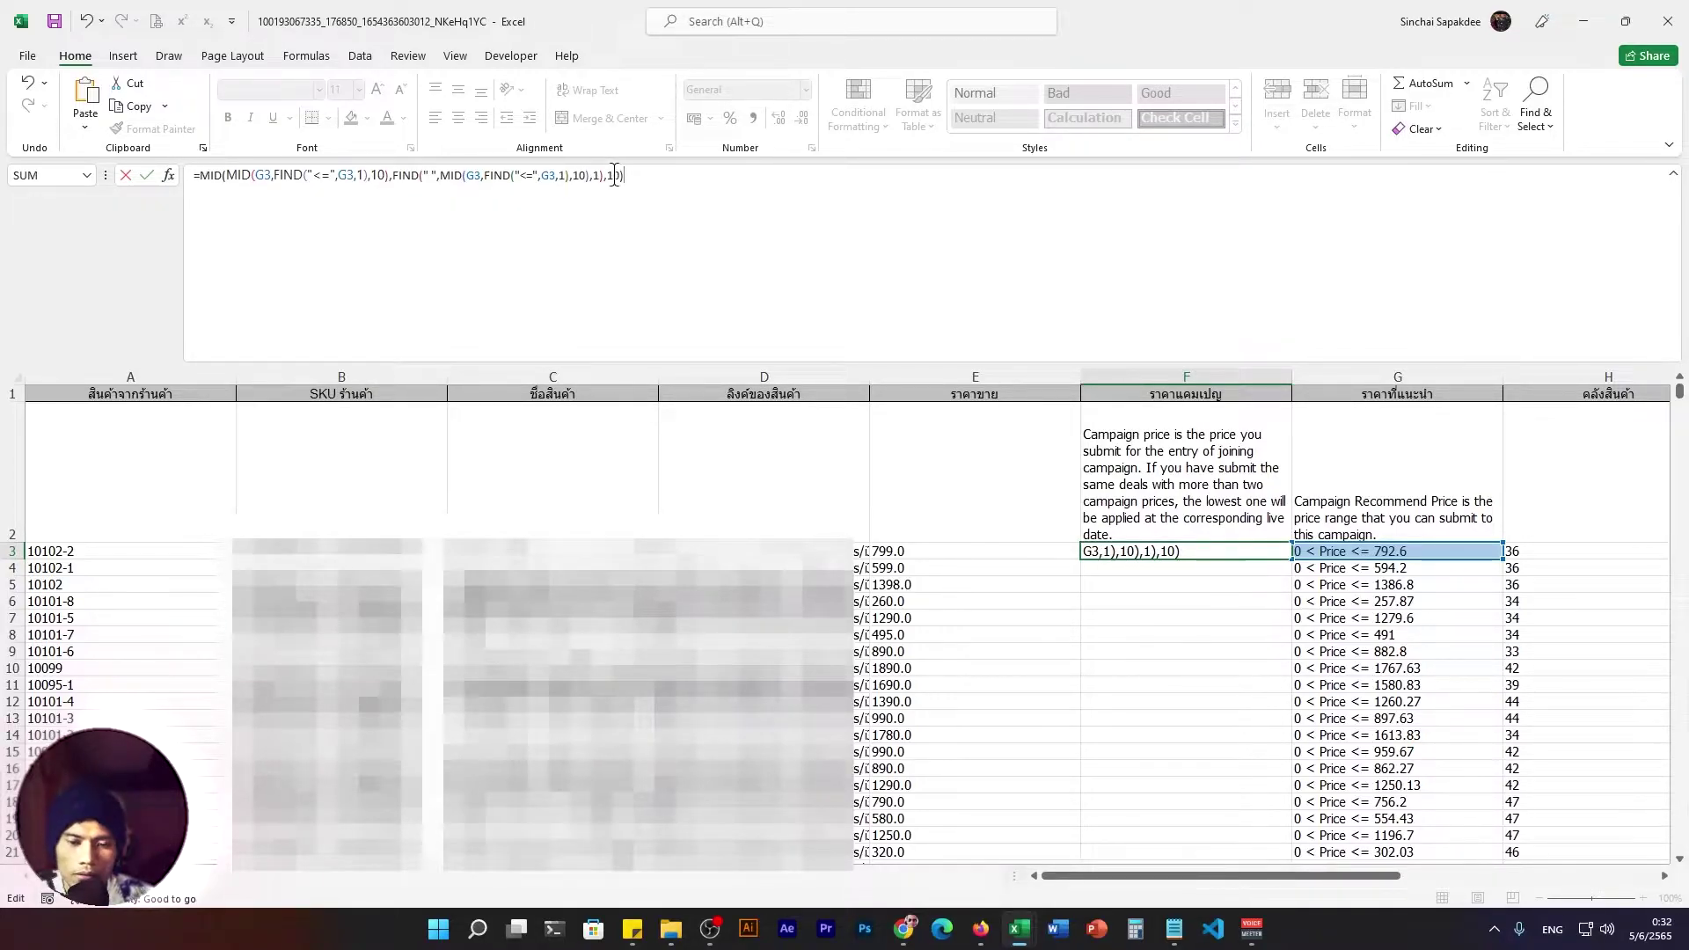
{"action": "key", "text": "Return"}
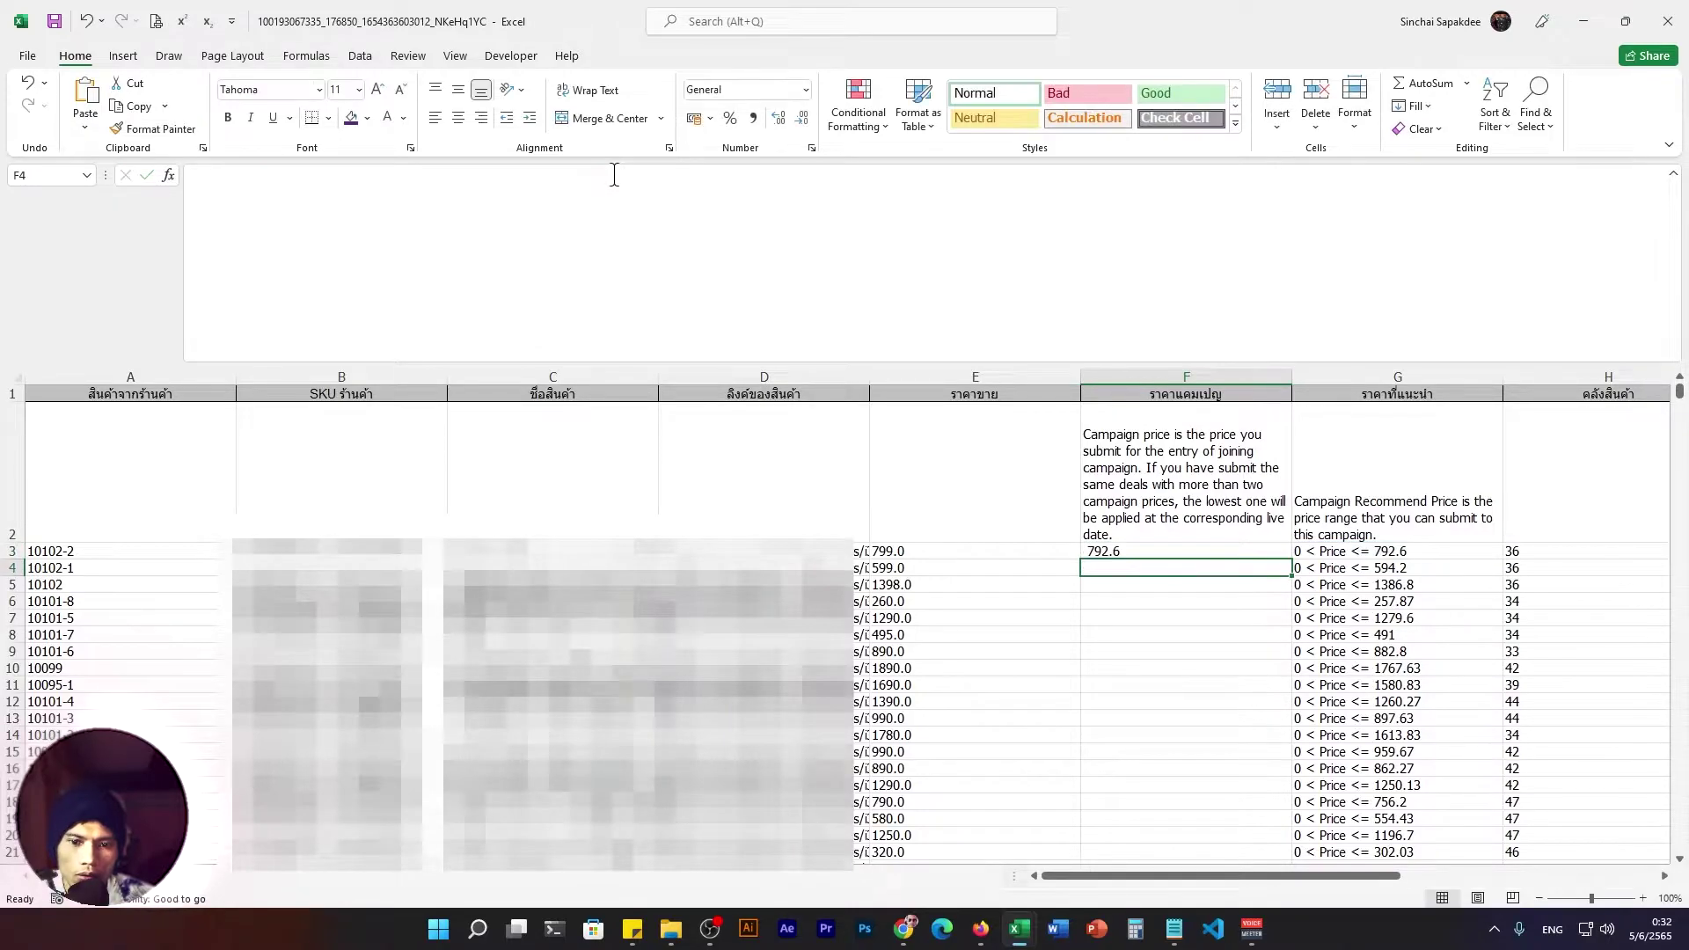
{"action": "left_click", "coordinate": [1096, 551]}
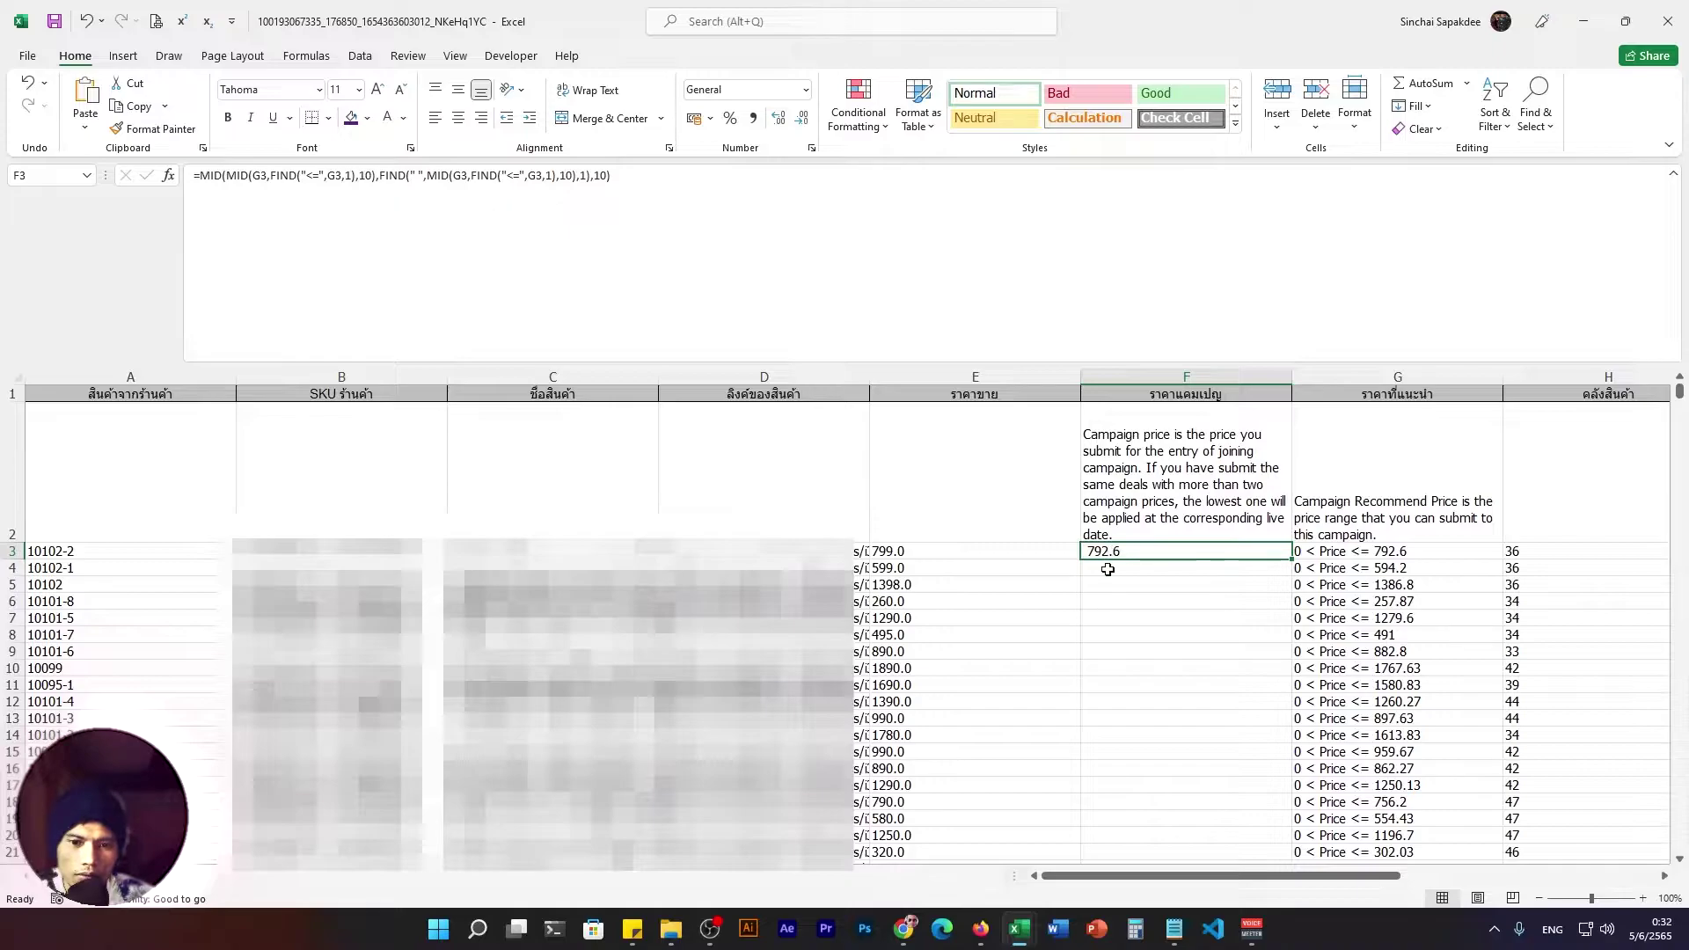
{"action": "left_click_drag", "start_coordinate": [652, 176], "coordinate": [193, 175]}
{"action": "key", "text": "ctrl+c"}
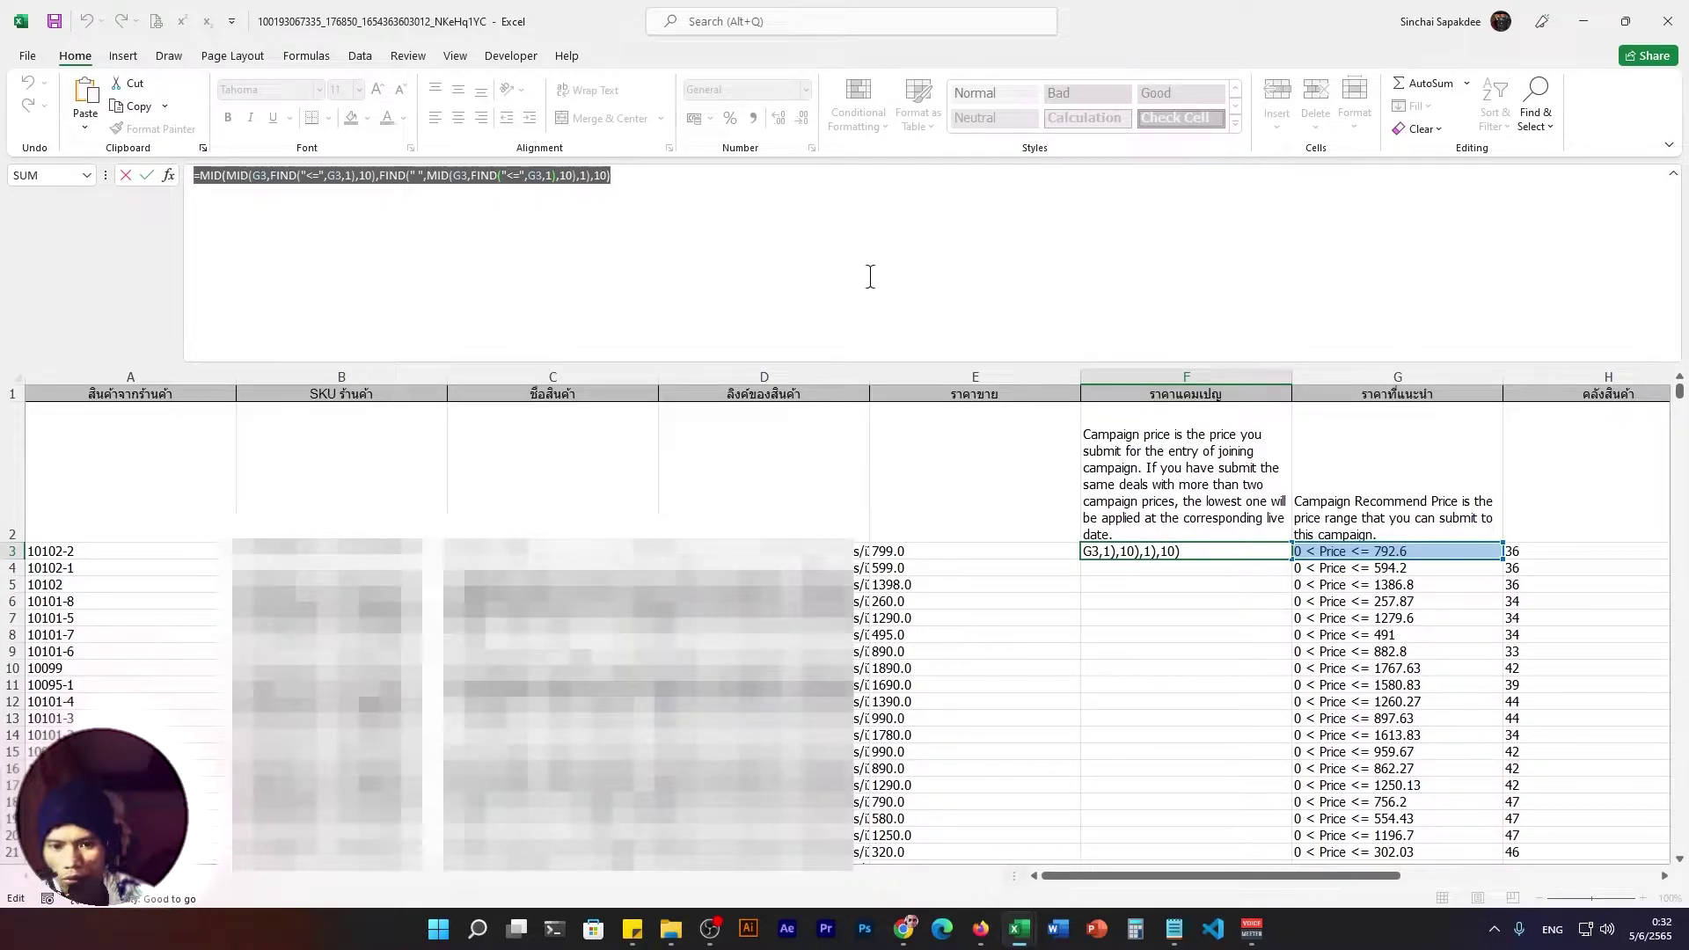
{"action": "key", "text": "F9"}
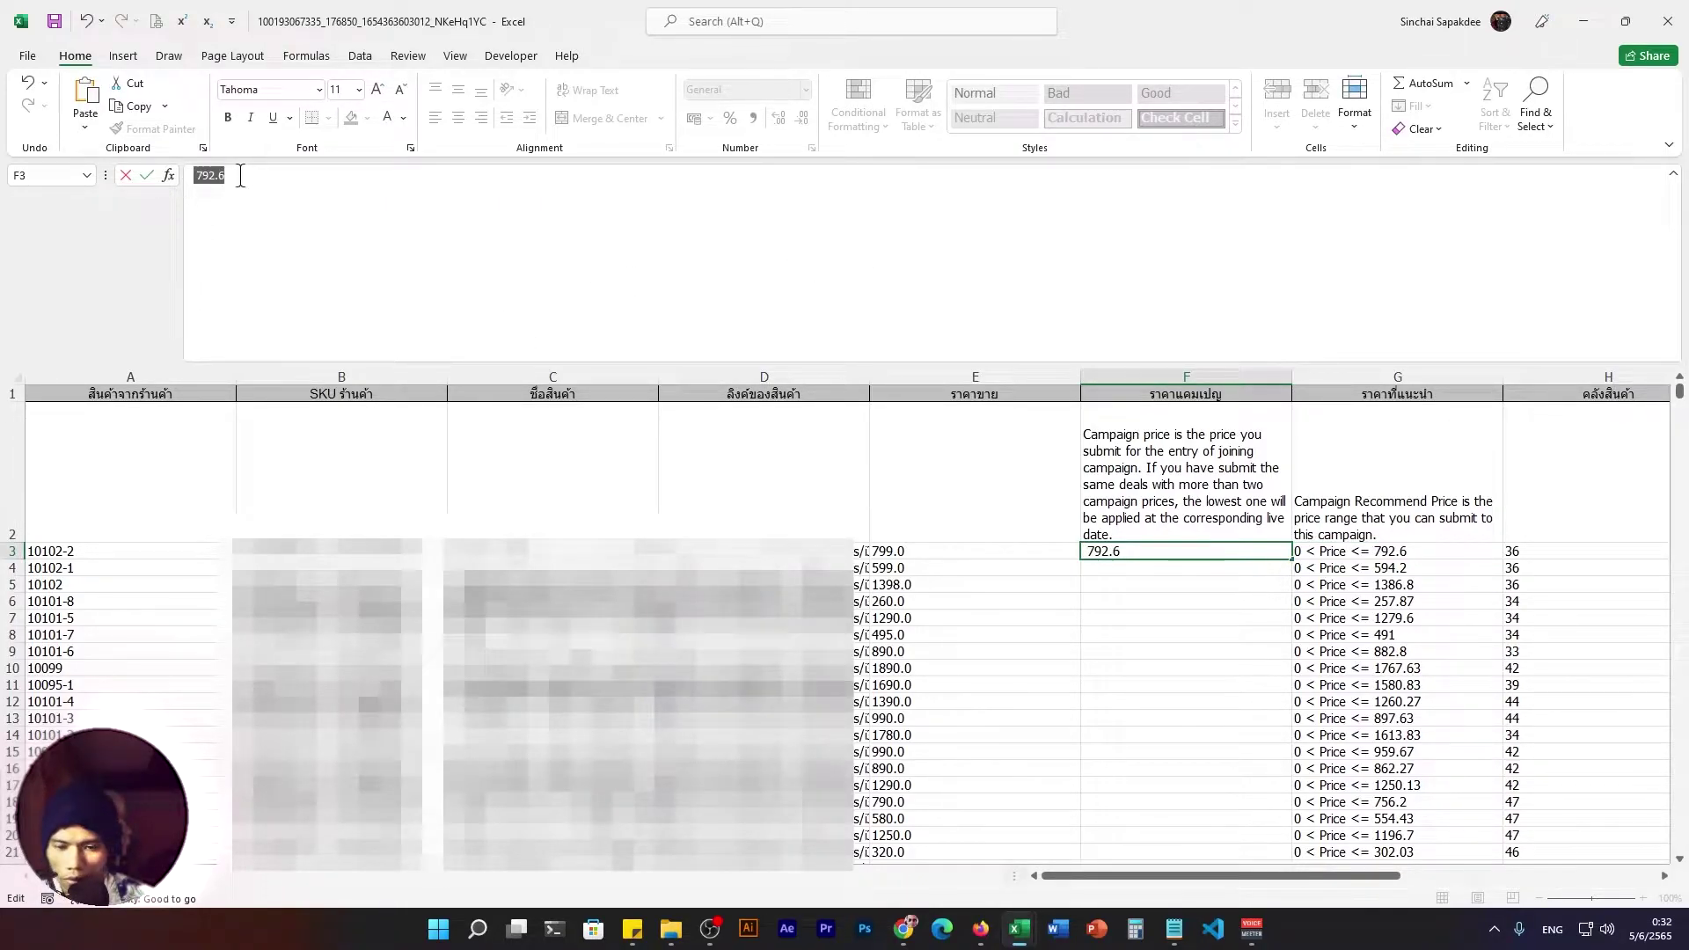
{"action": "left_click", "coordinate": [201, 174]}
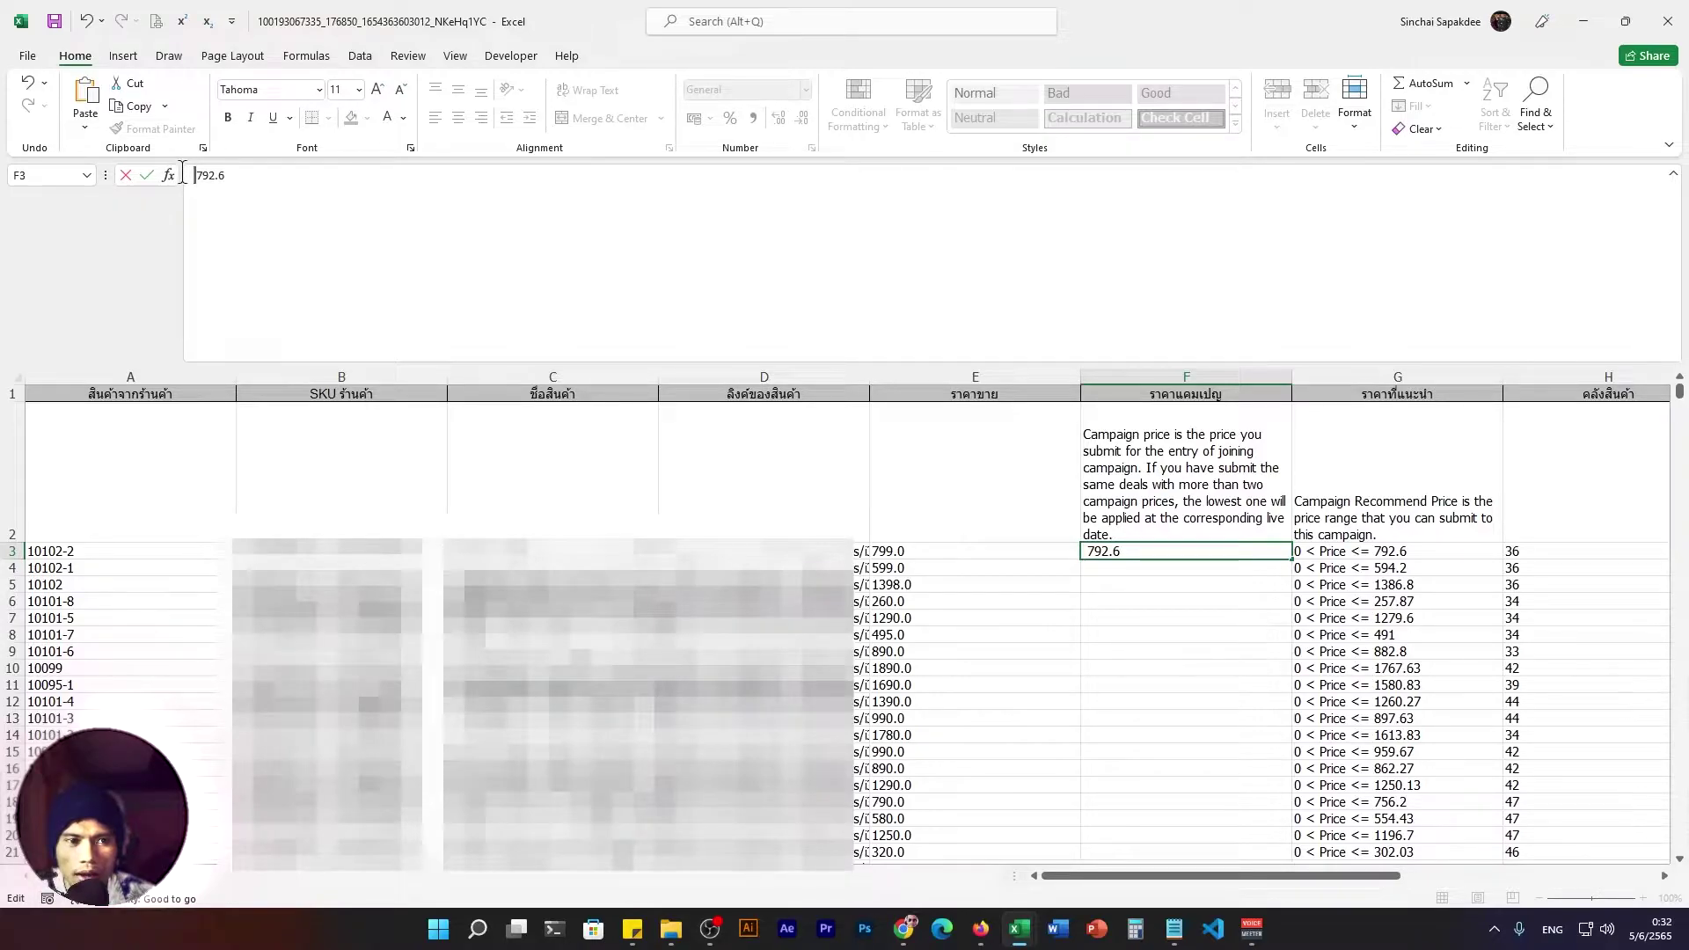
{"action": "left_click", "coordinate": [182, 173]}
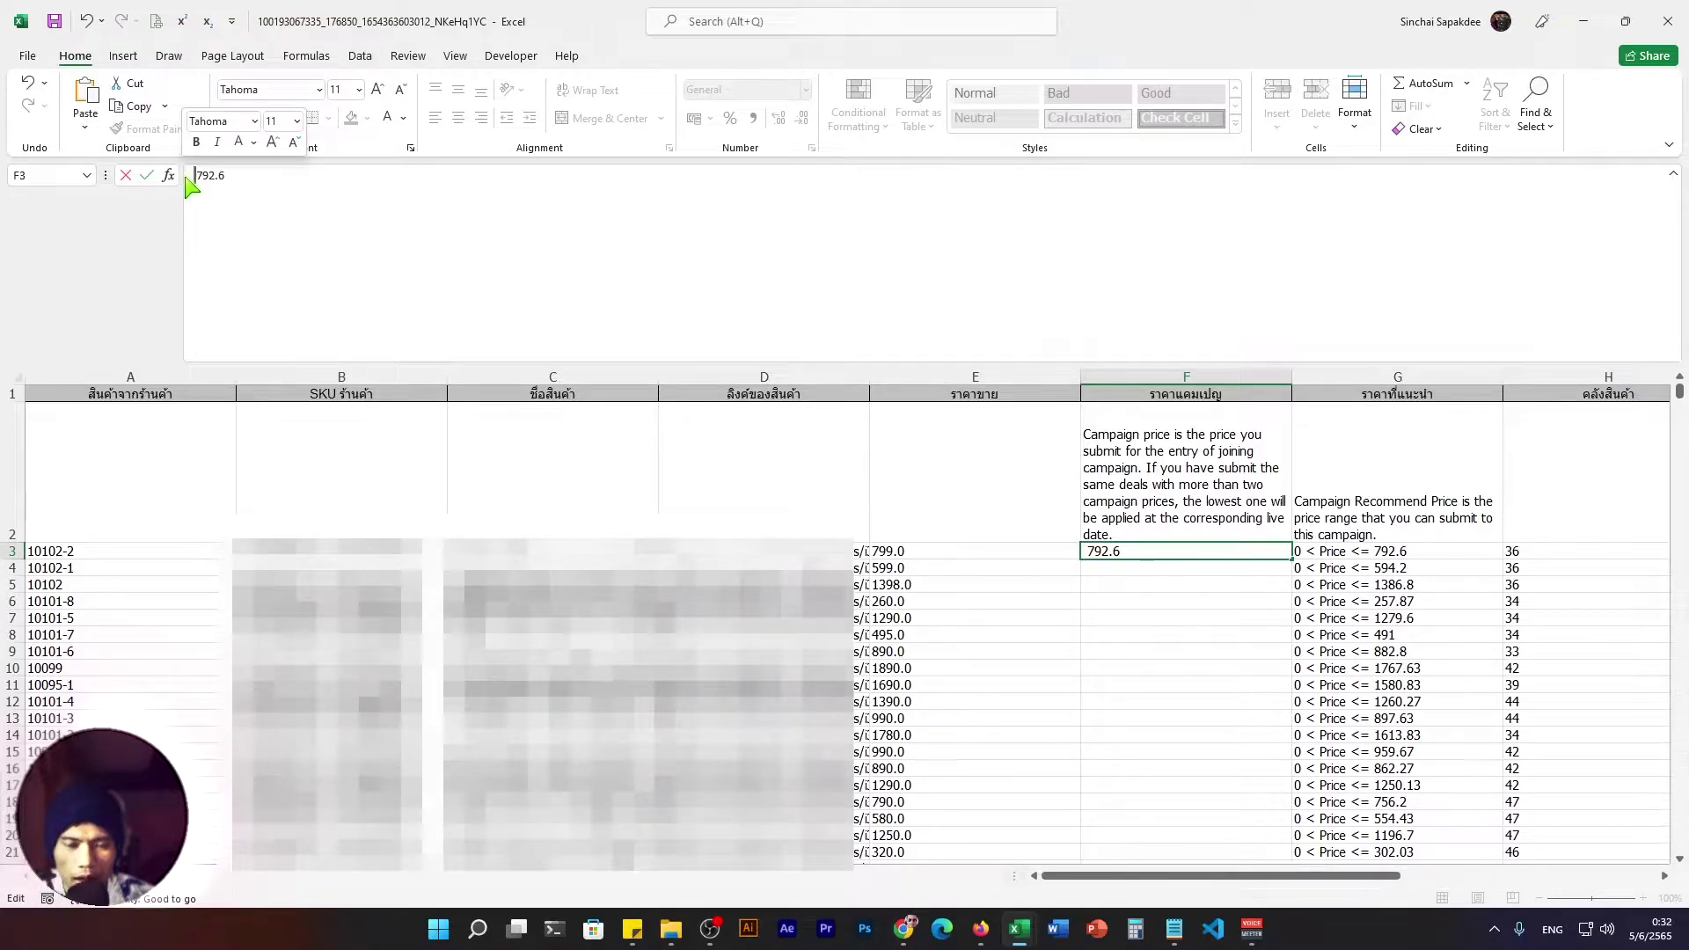
{"action": "left_click", "coordinate": [250, 167]}
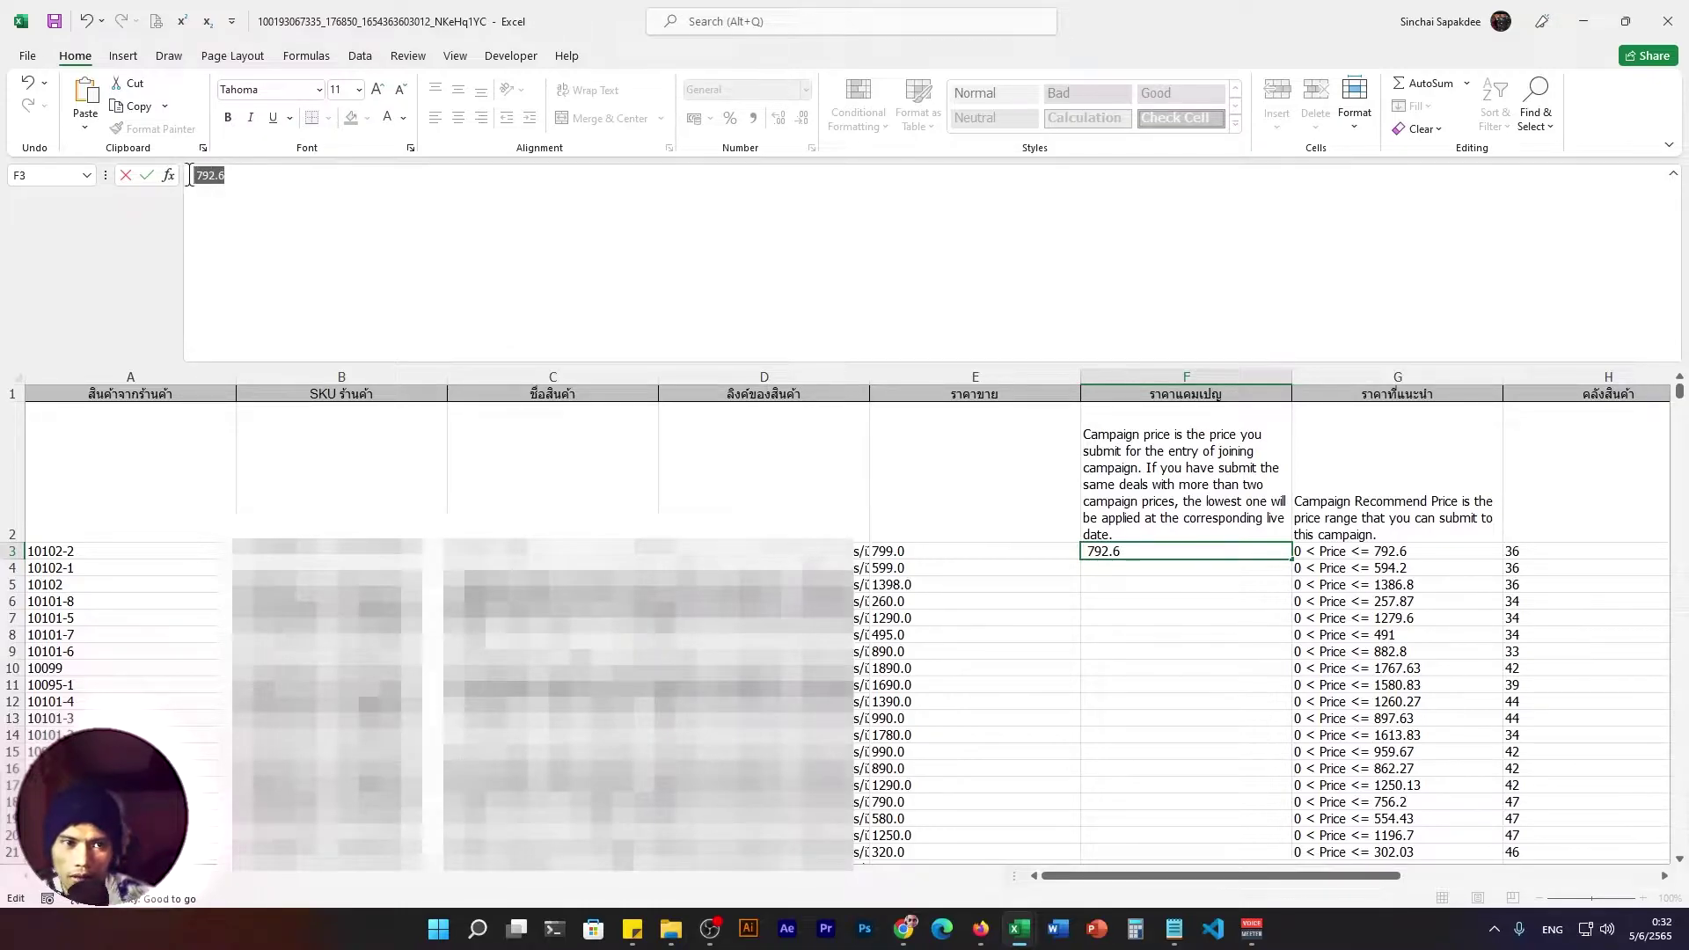
{"action": "left_click_drag", "start_coordinate": [231, 175], "coordinate": [186, 174]}
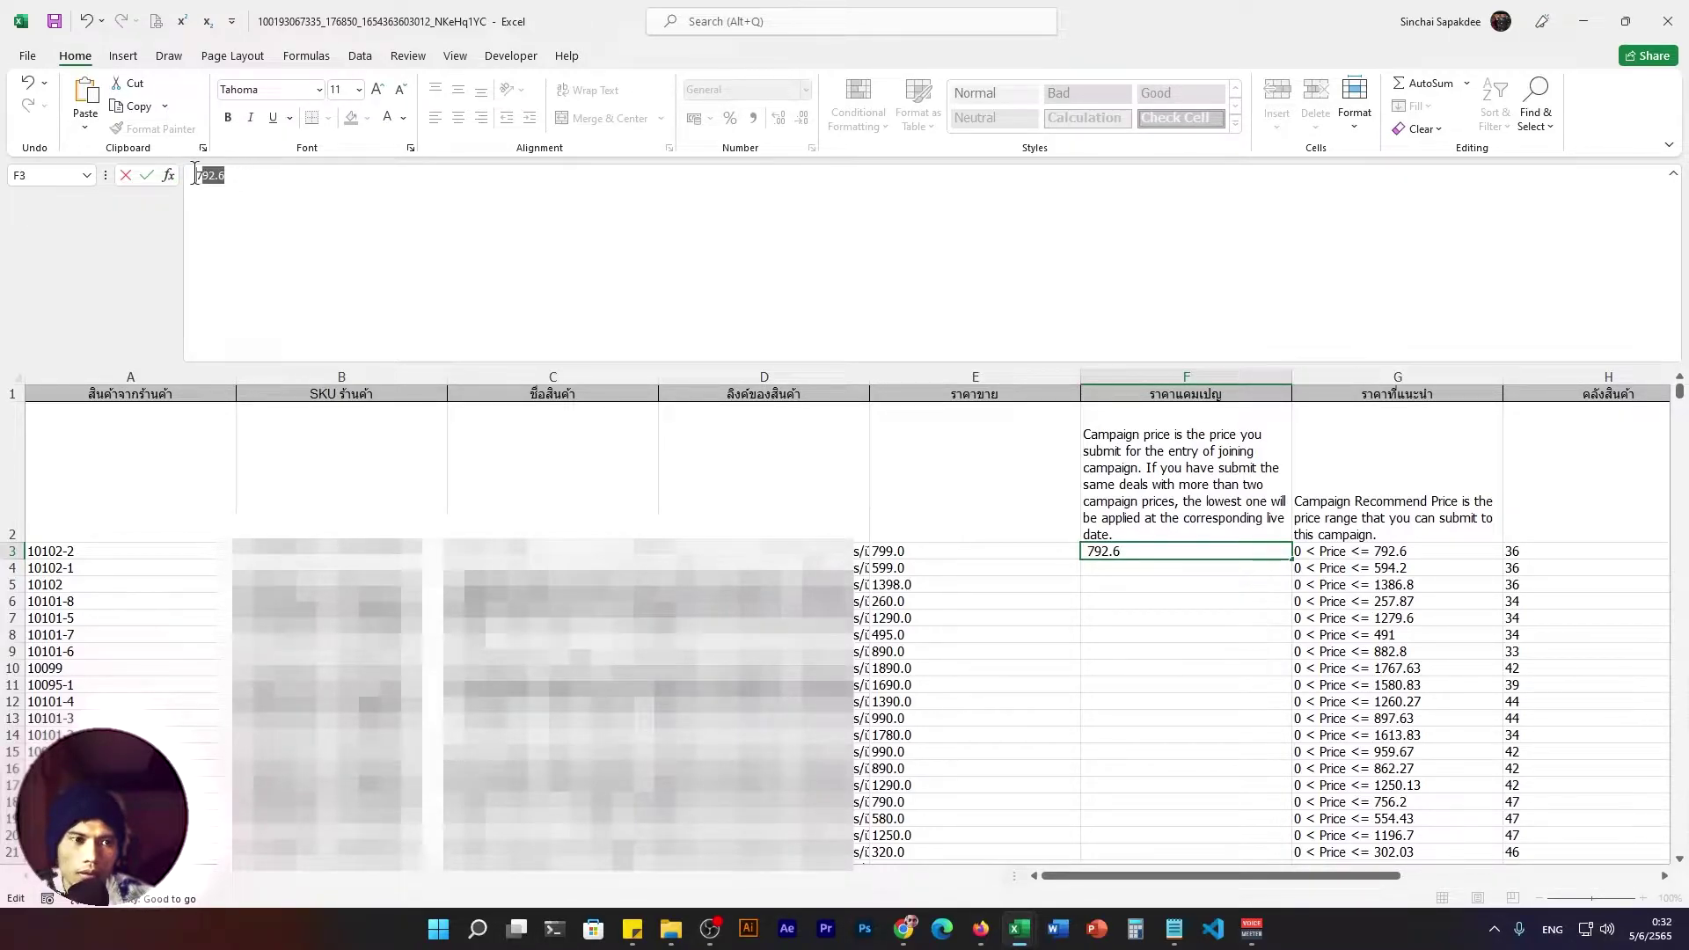
{"action": "key", "text": "ctrl+v"}
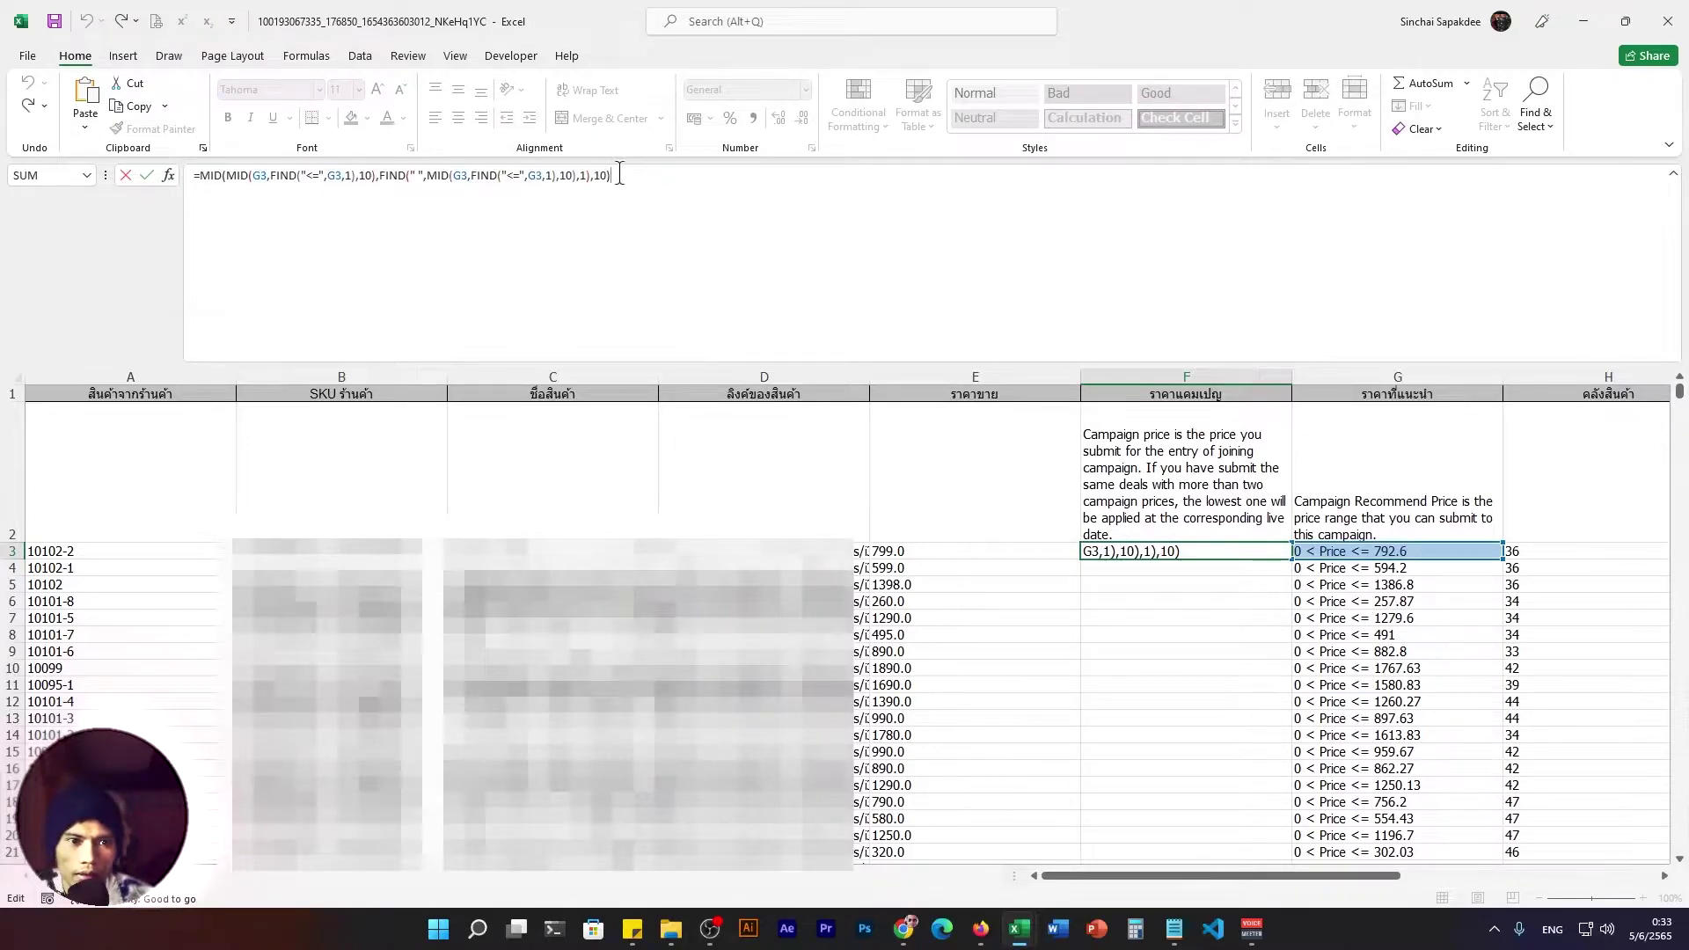
Wrap F3's nested MID formula in ROUNDDOWN with 0 digits so it shows 792.
{"action": "left_click", "coordinate": [621, 176]}
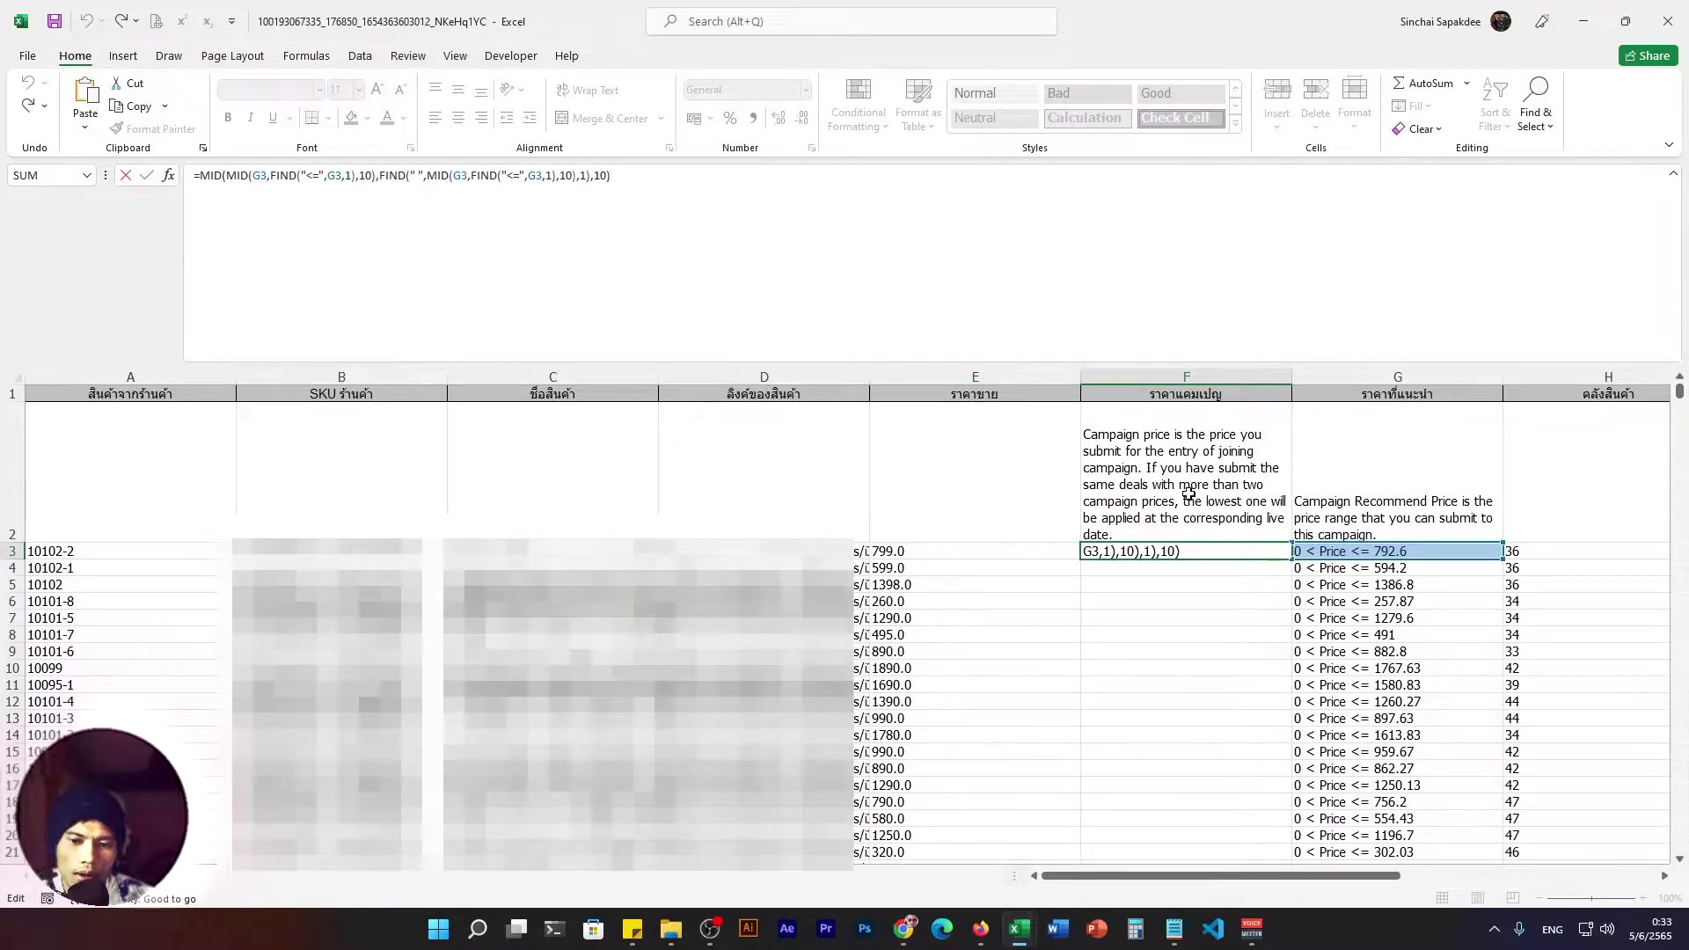
{"action": "left_click", "coordinate": [200, 175]}
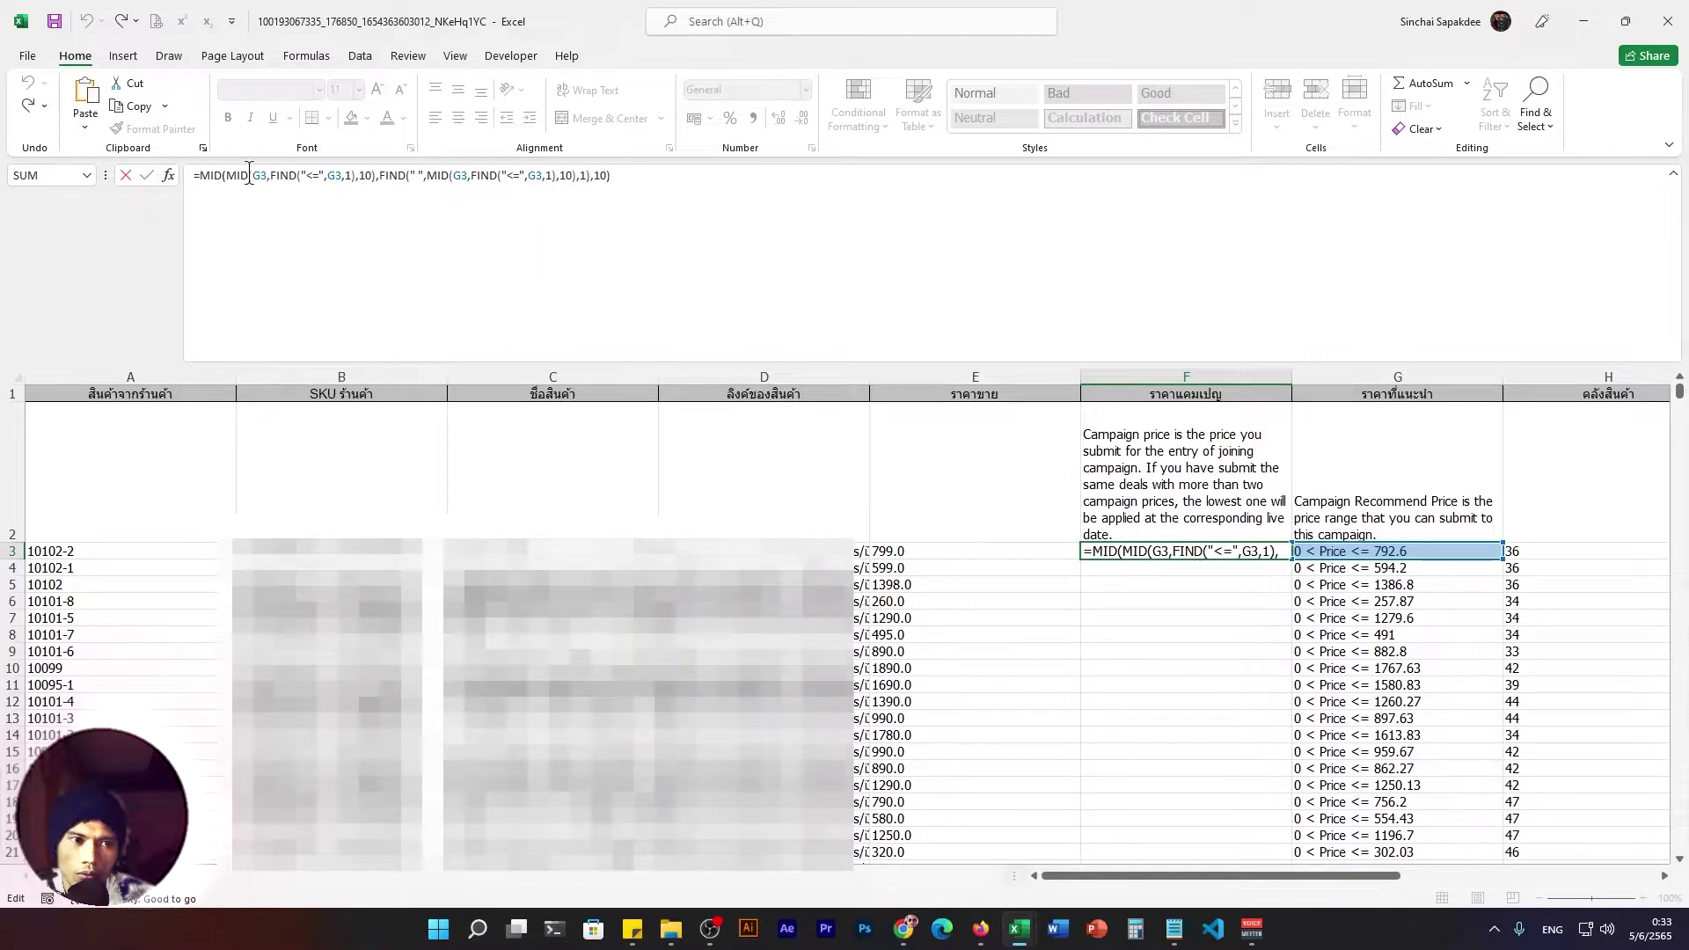
{"action": "type", "text": "R"}
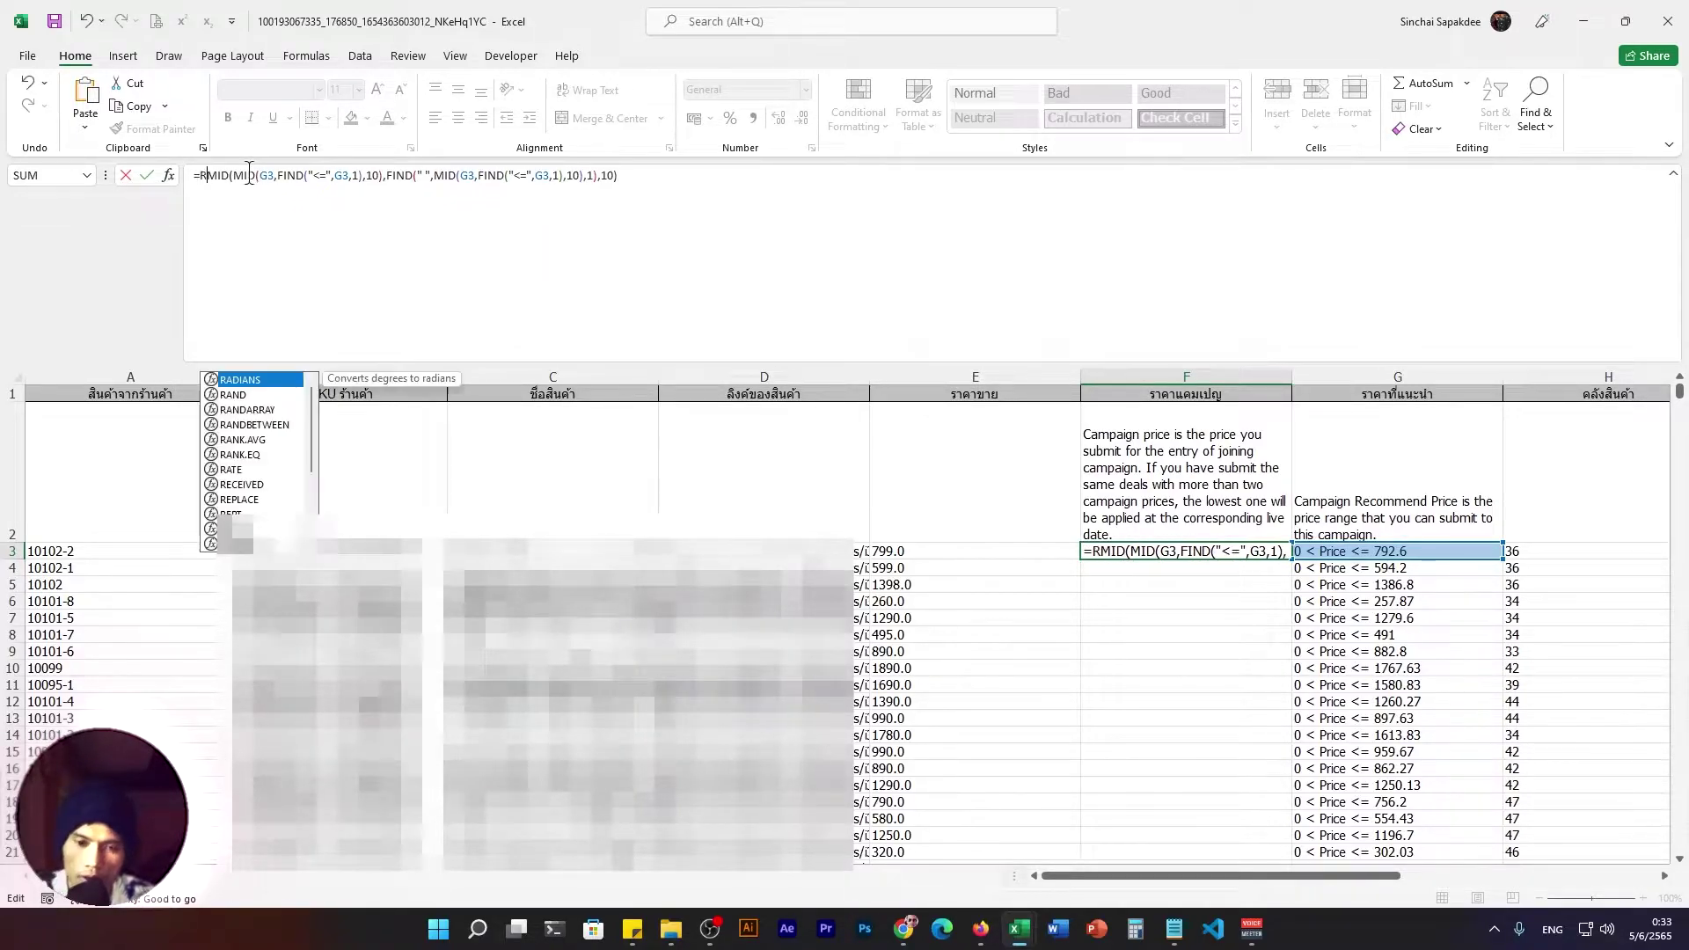
{"action": "type", "text": "OUND"}
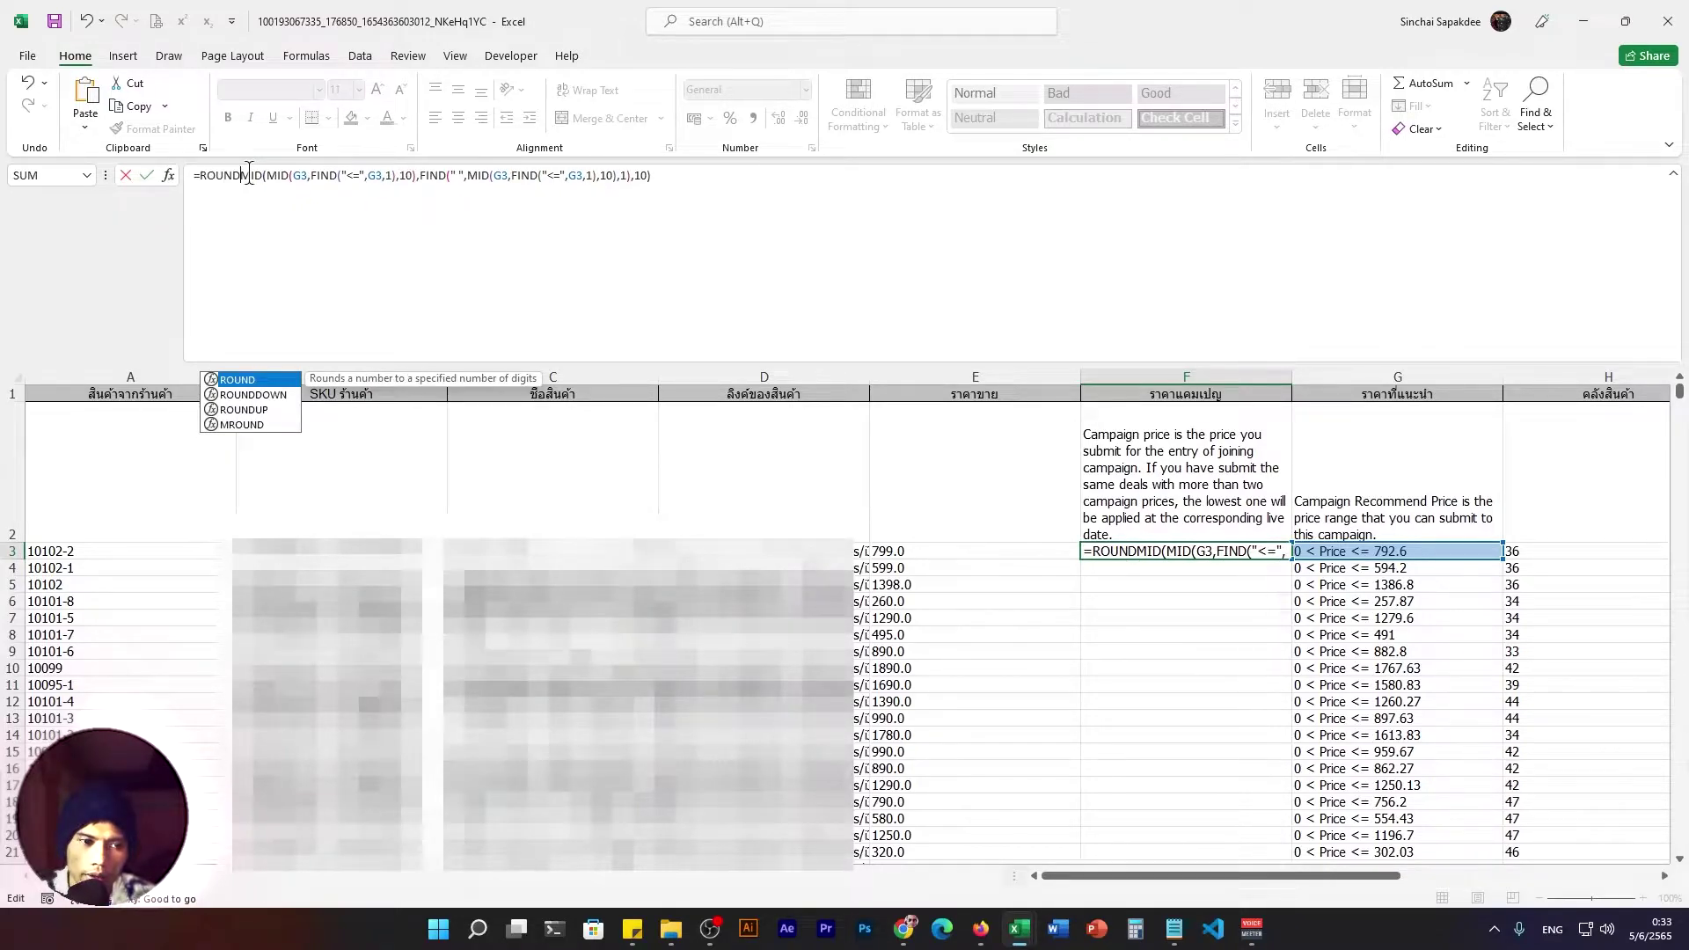
{"action": "key", "text": "Down"}
{"action": "key", "text": "Tab"}
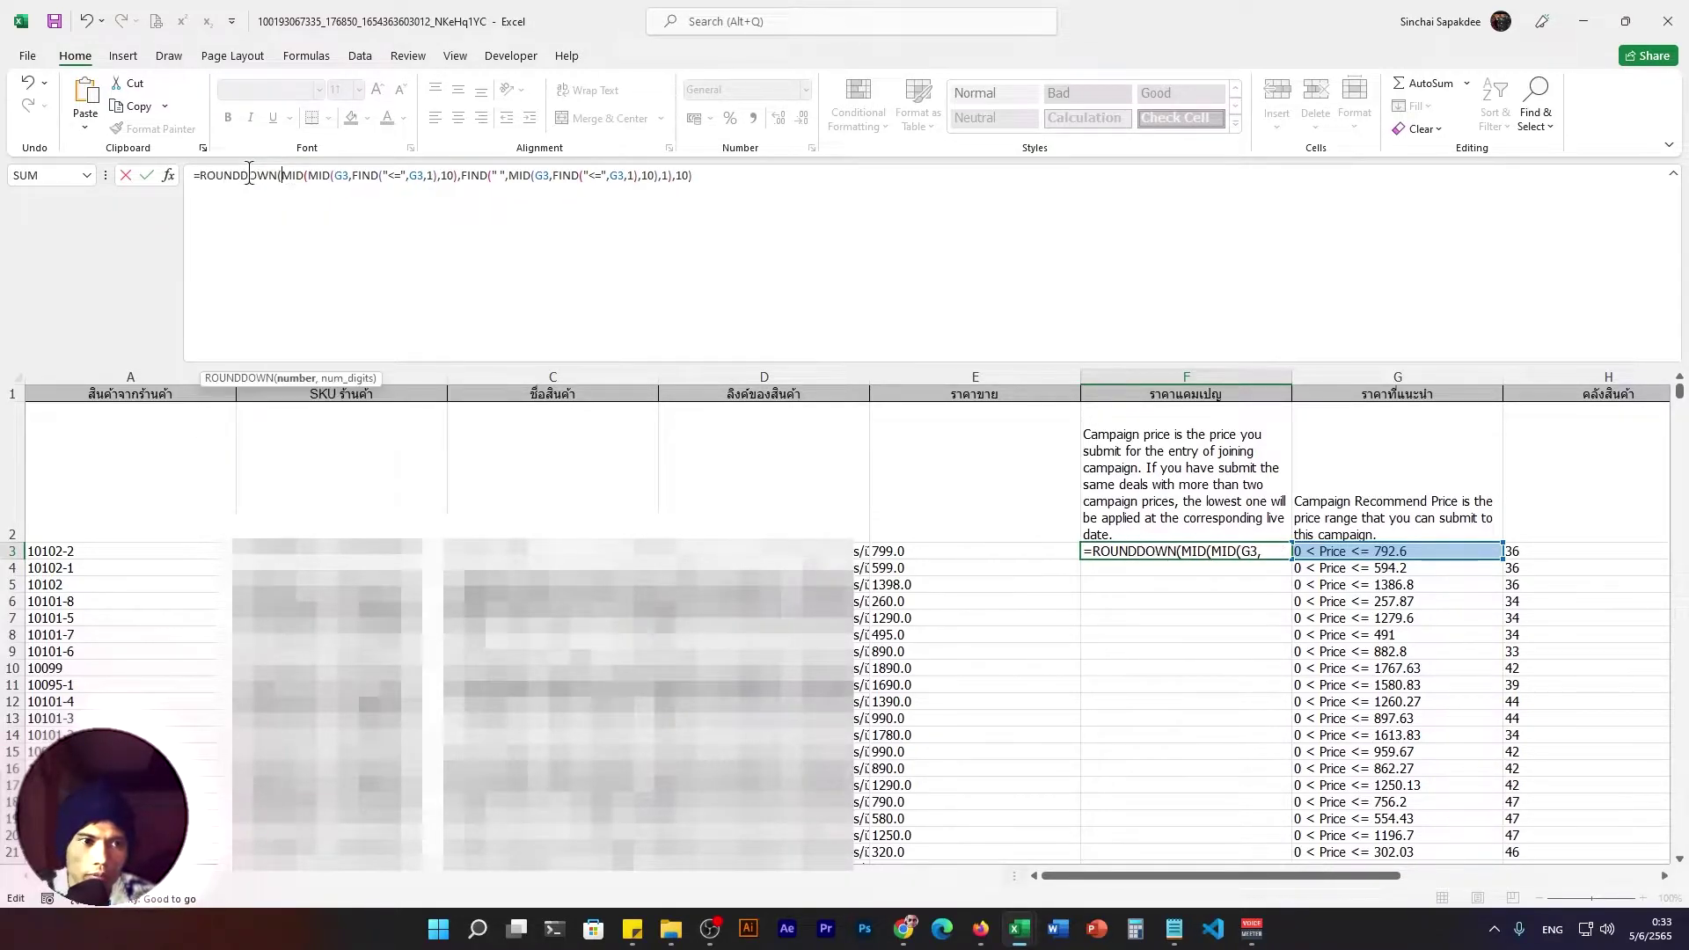
{"action": "left_click_drag", "start_coordinate": [280, 174], "coordinate": [200, 174]}
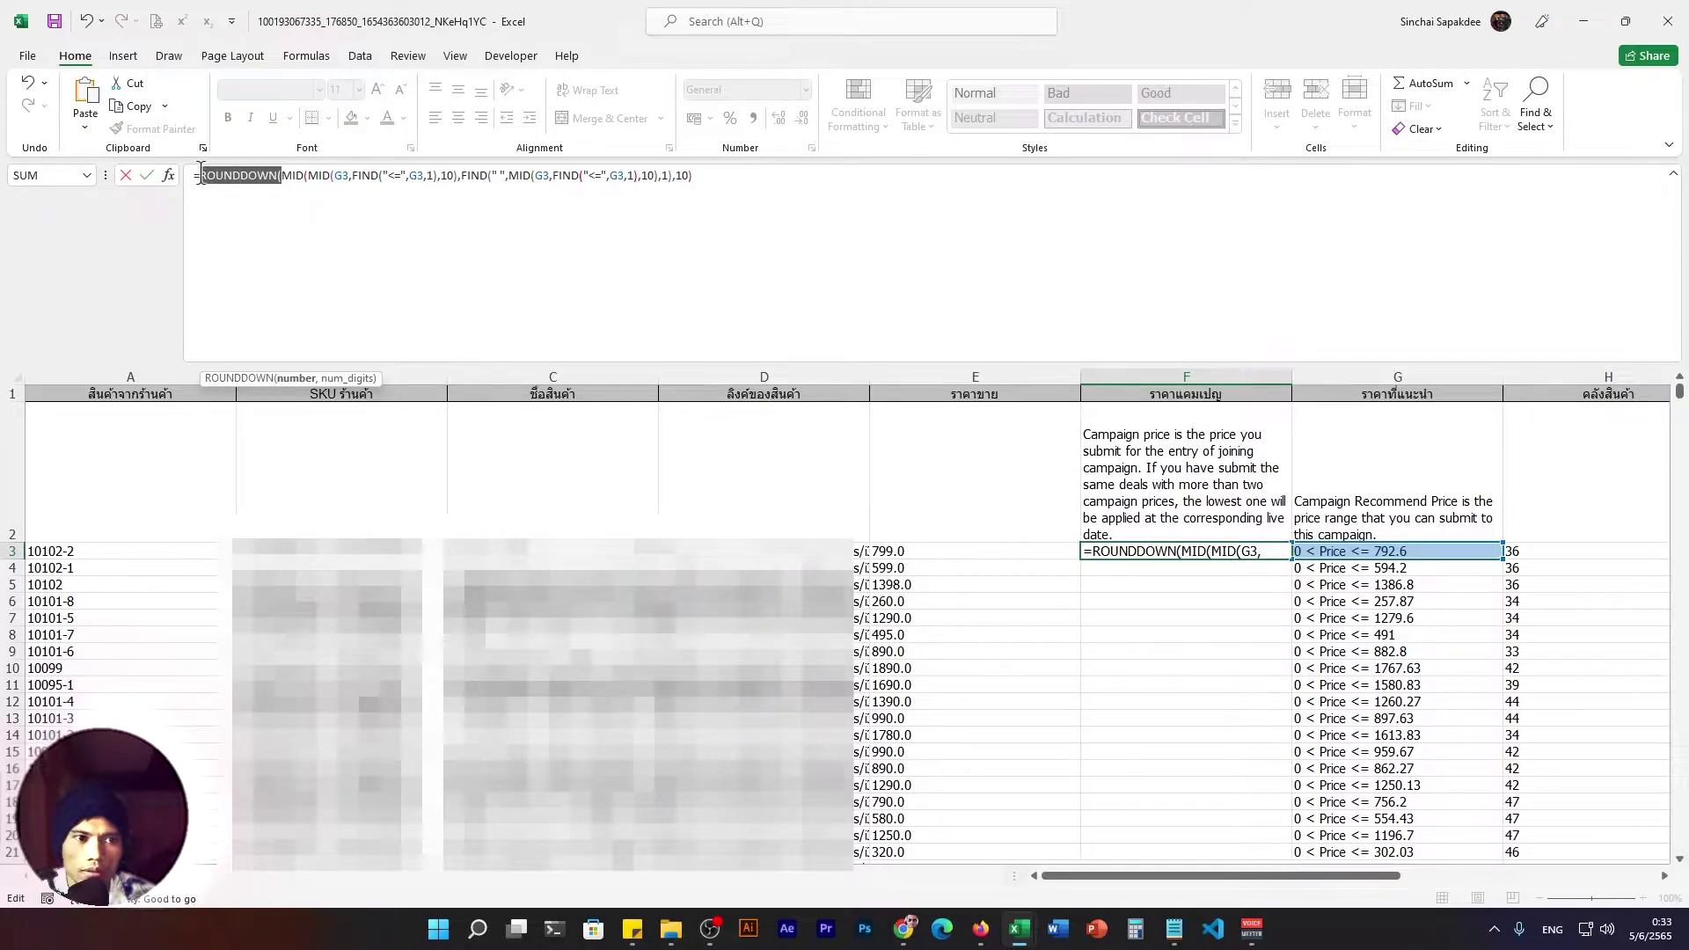
{"action": "left_click", "coordinate": [281, 173]}
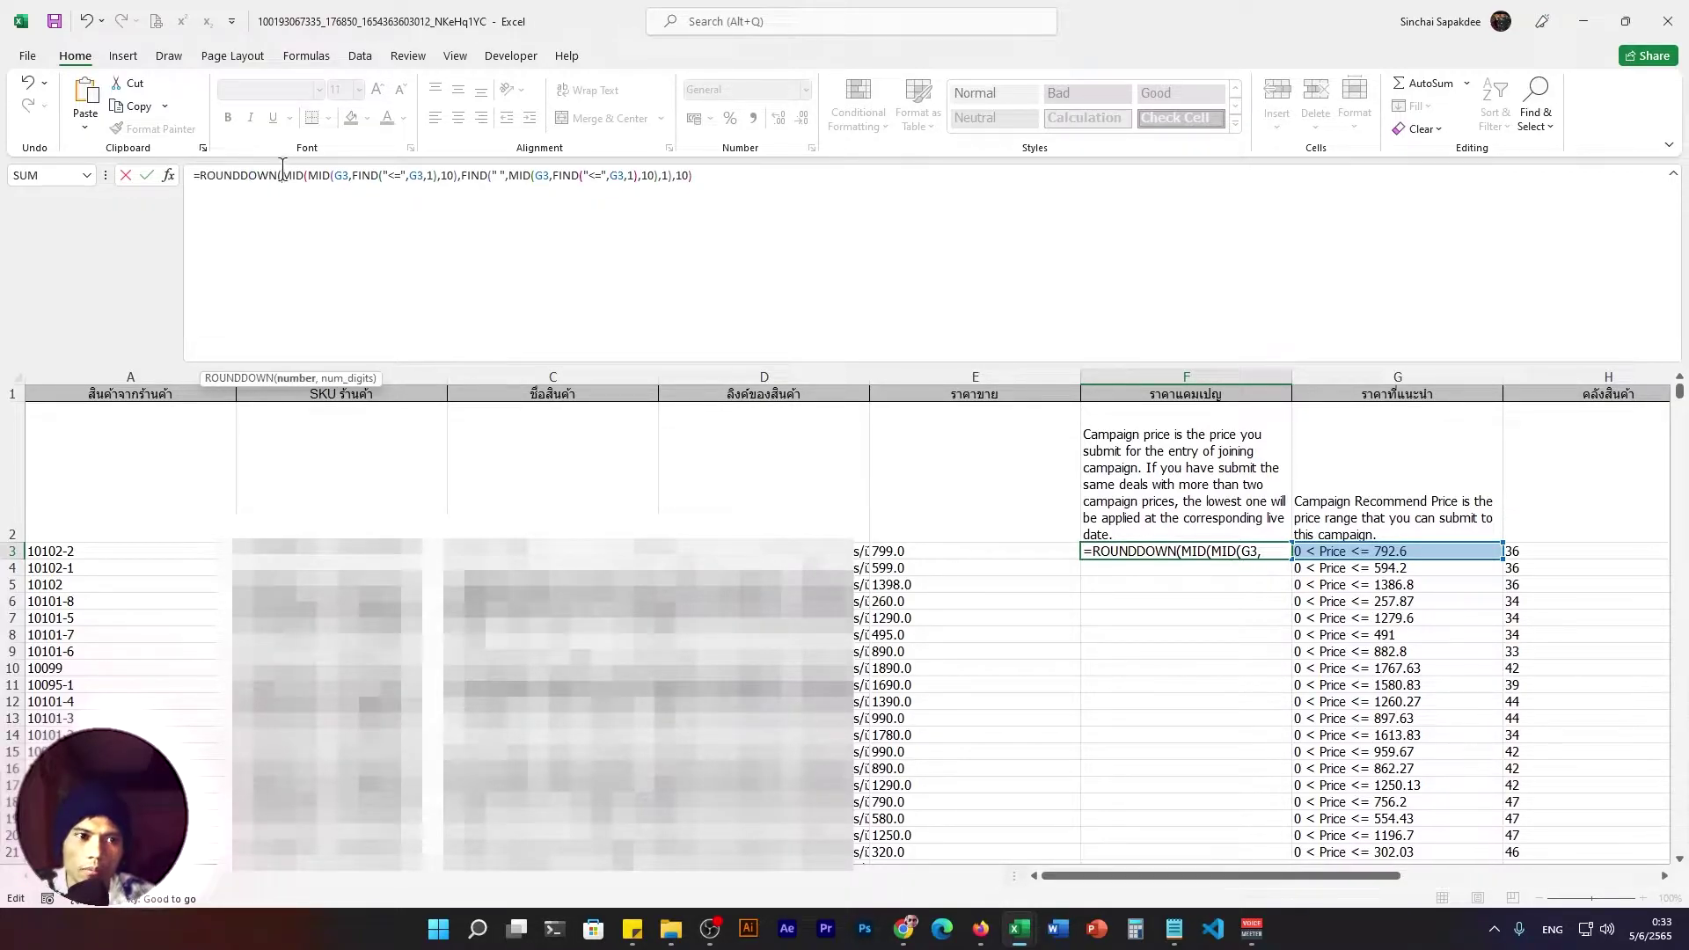
{"action": "left_click", "coordinate": [696, 177]}
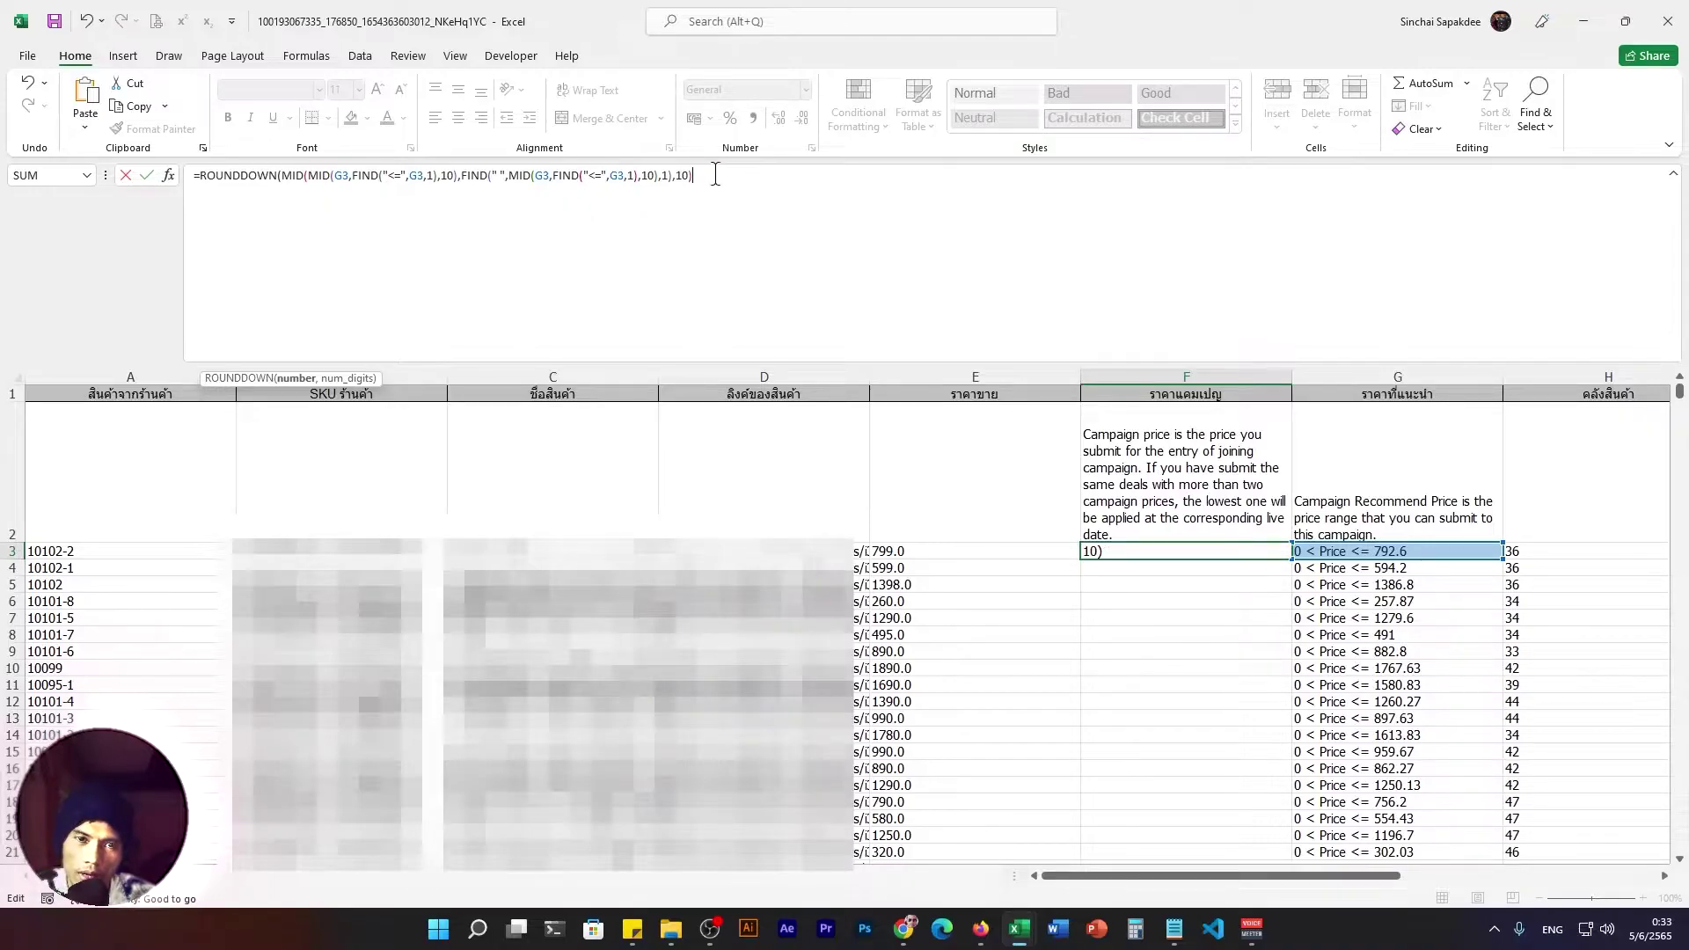
{"action": "type", "text": ",0"}
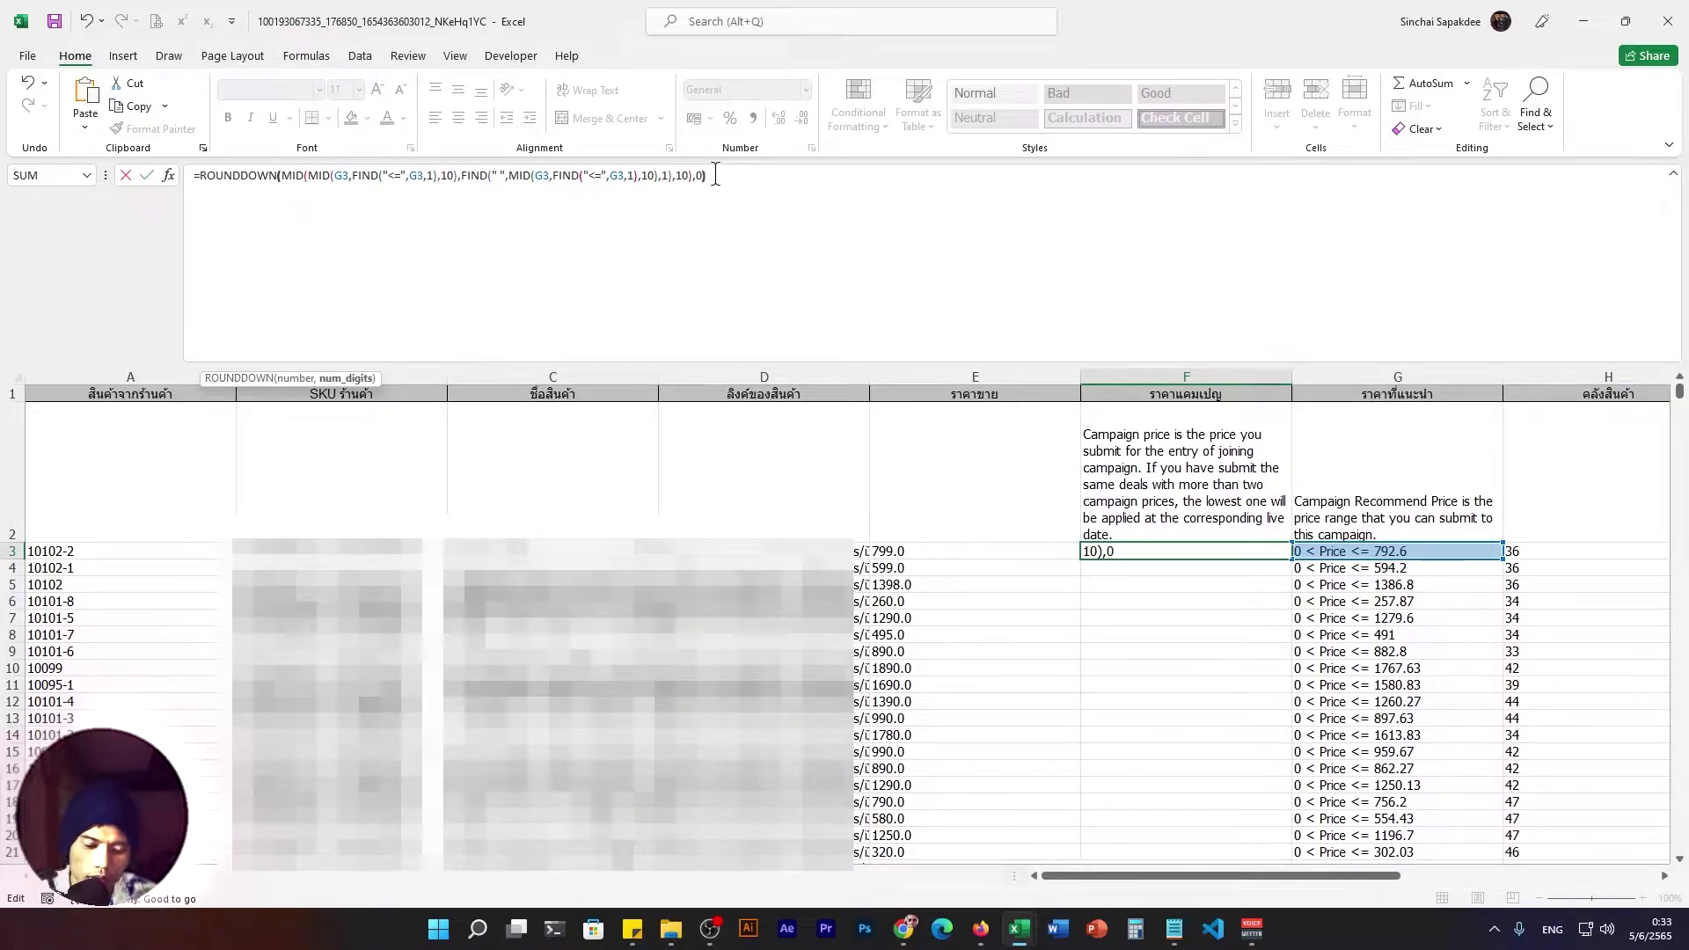
{"action": "key", "text": "Return"}
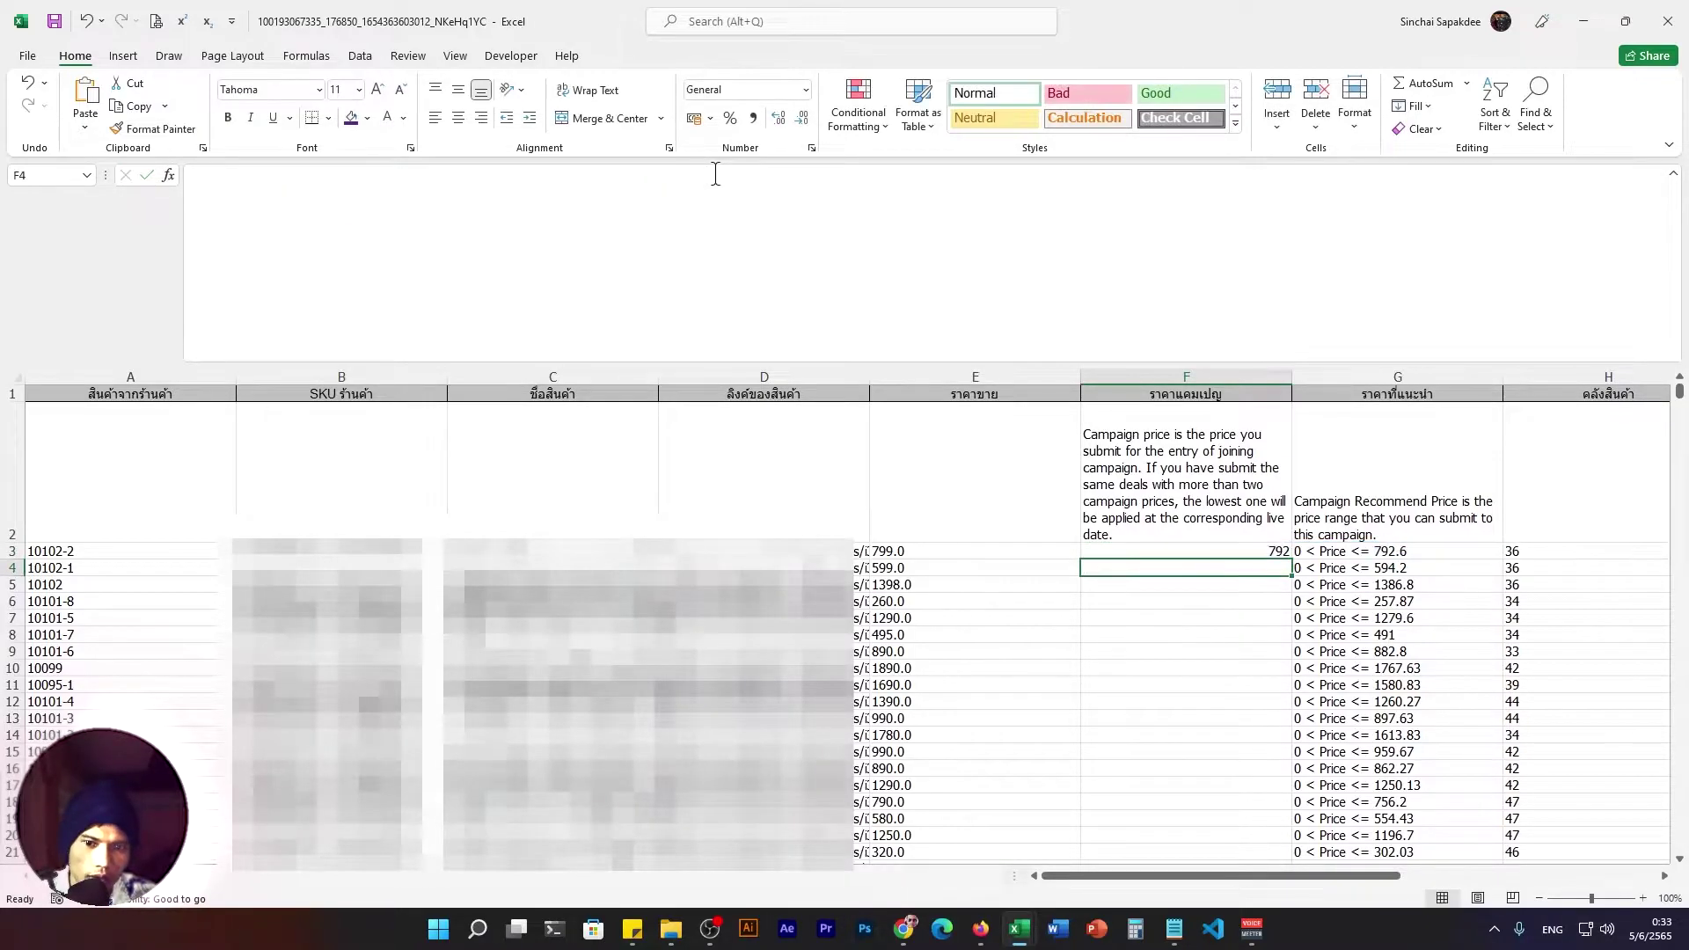
Preview F3's ROUNDDOWN result as 792, restore the formula and commit it.
{"action": "left_click", "coordinate": [1267, 549]}
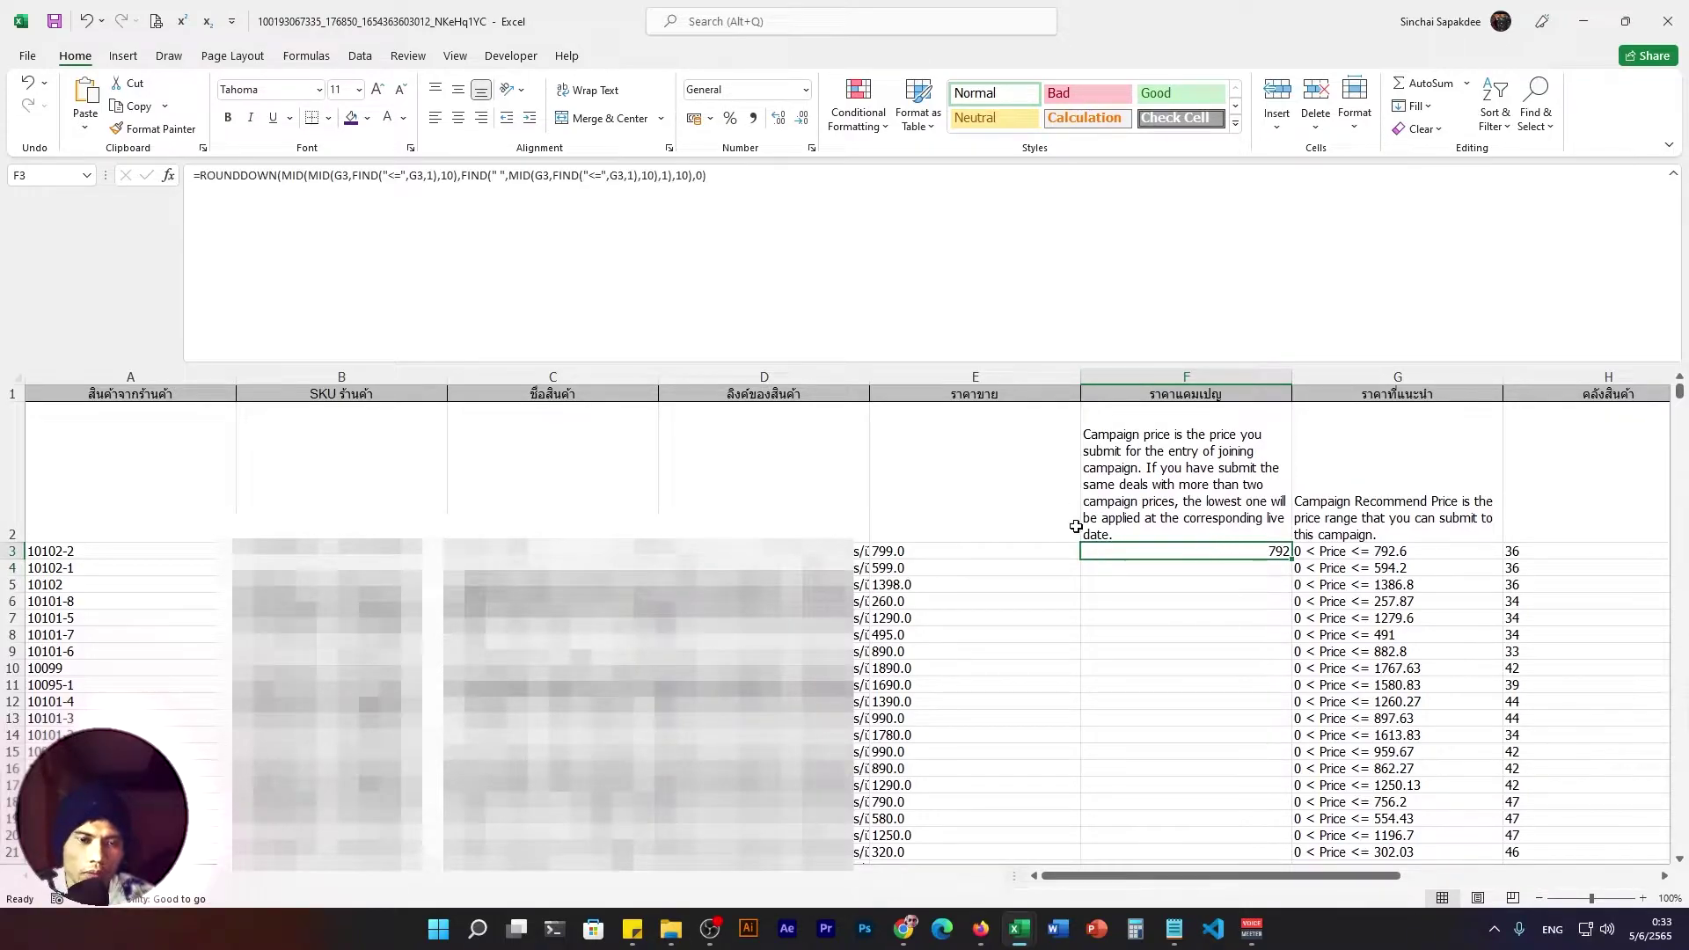
{"action": "left_click", "coordinate": [1409, 558]}
{"action": "left_click", "coordinate": [1256, 538]}
{"action": "left_click", "coordinate": [1258, 550]}
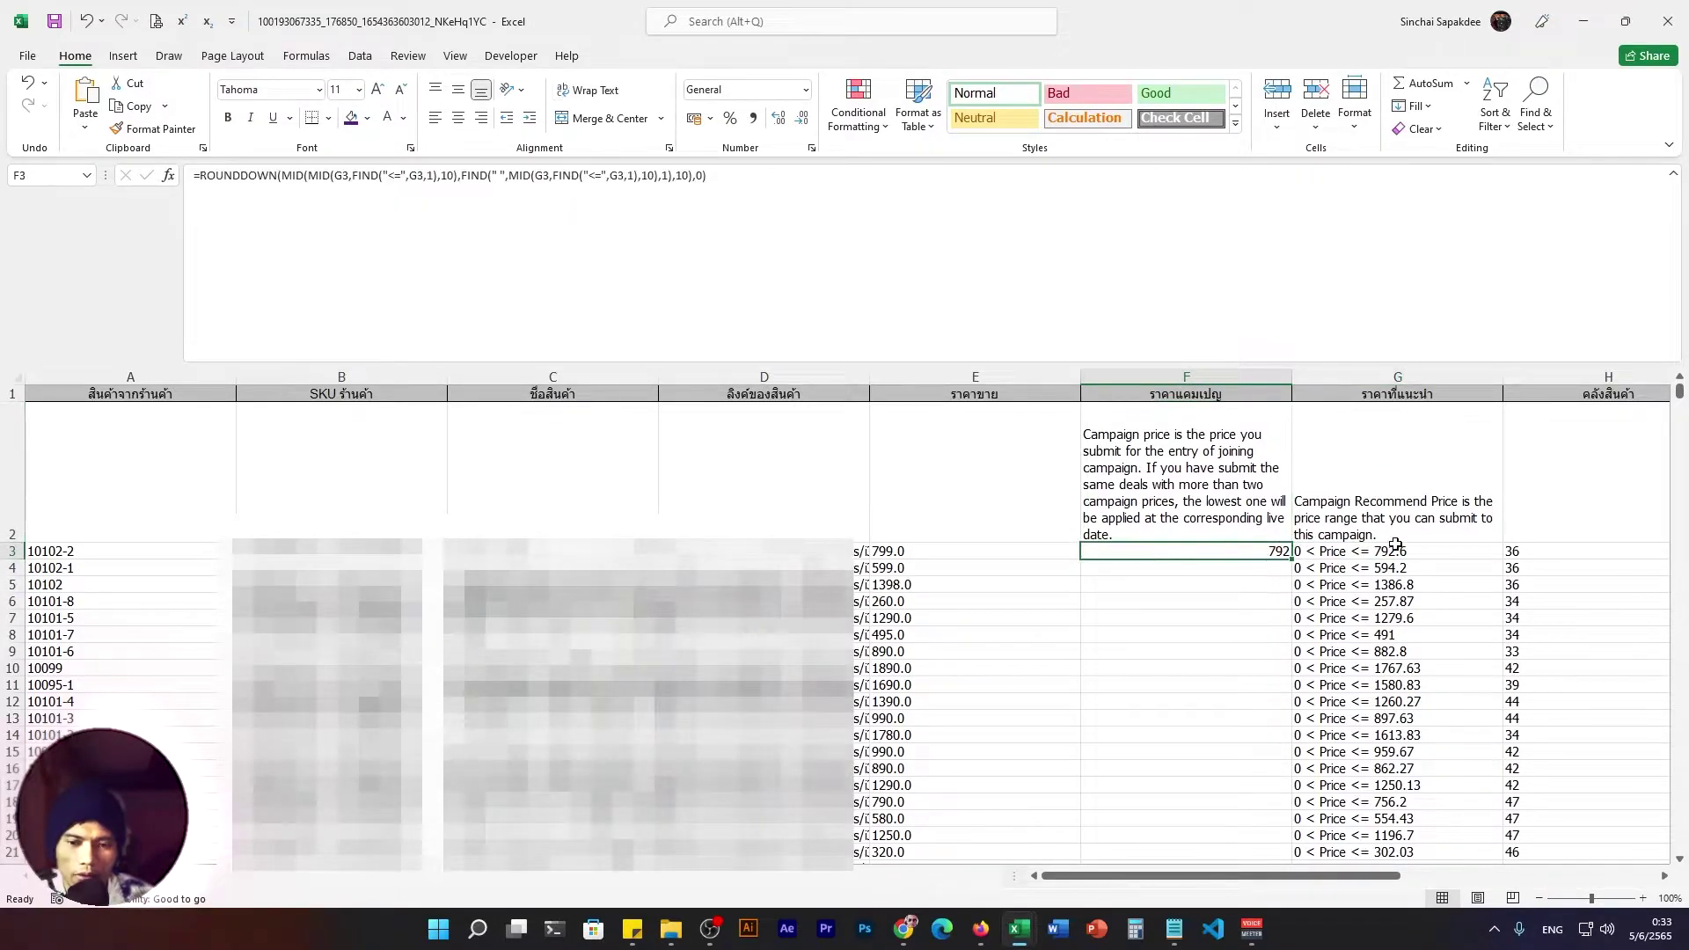
{"action": "left_click", "coordinate": [1391, 550]}
{"action": "left_click", "coordinate": [1254, 550]}
{"action": "left_click", "coordinate": [708, 174]}
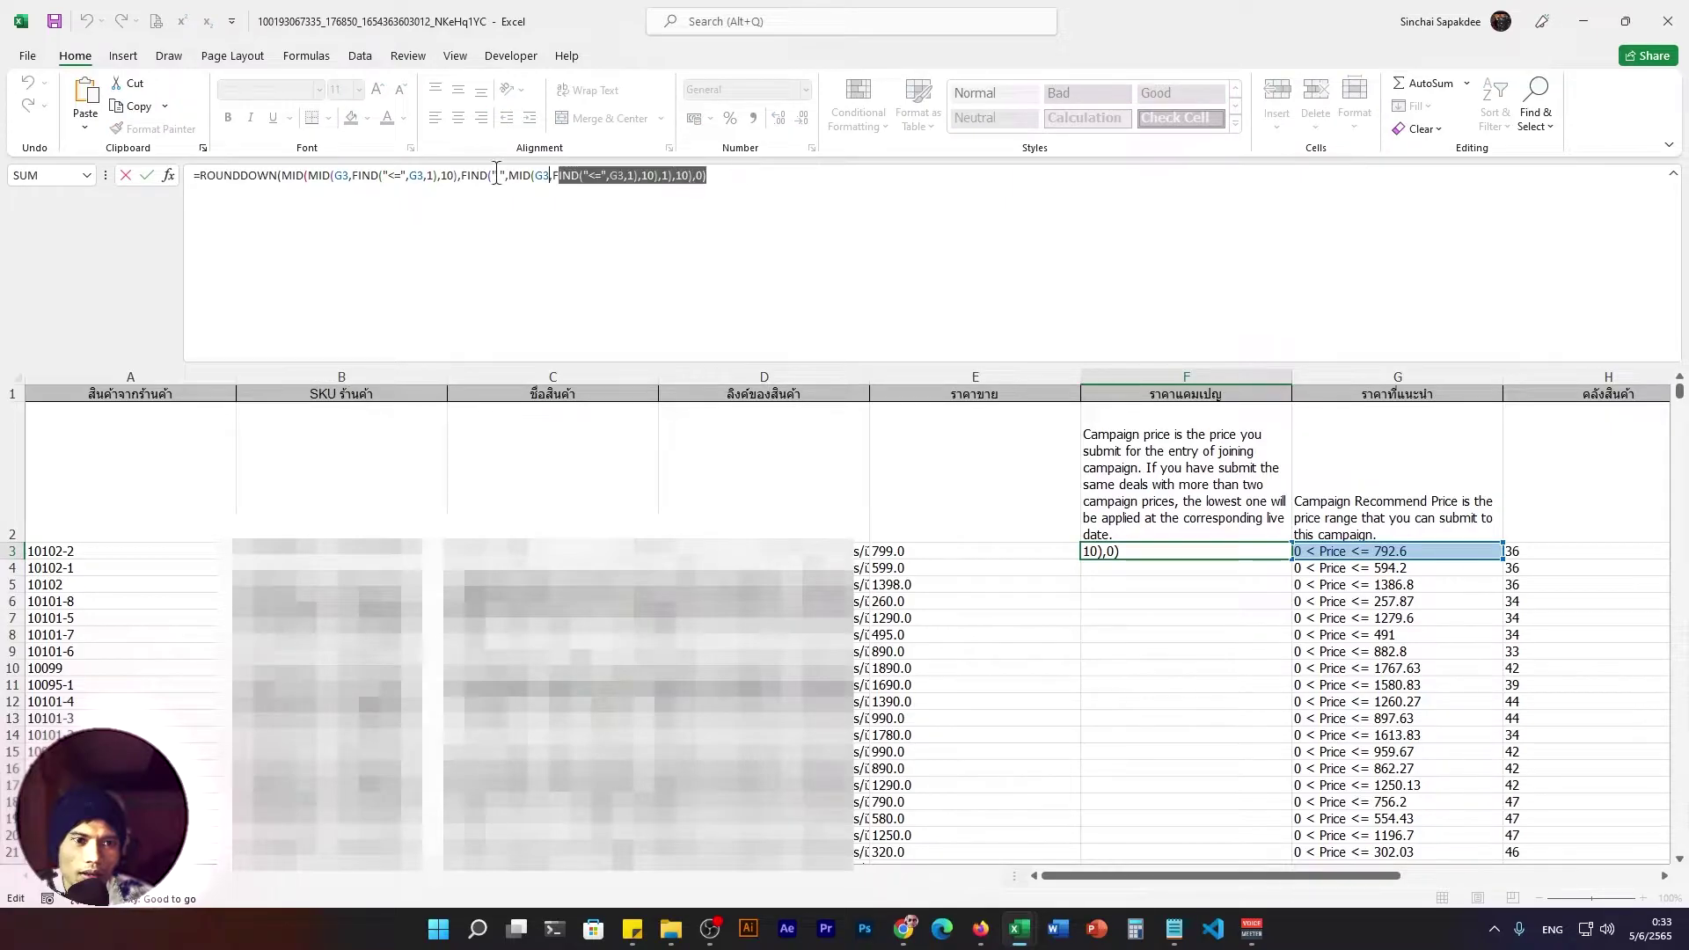
{"action": "left_click_drag", "start_coordinate": [736, 176], "coordinate": [195, 175]}
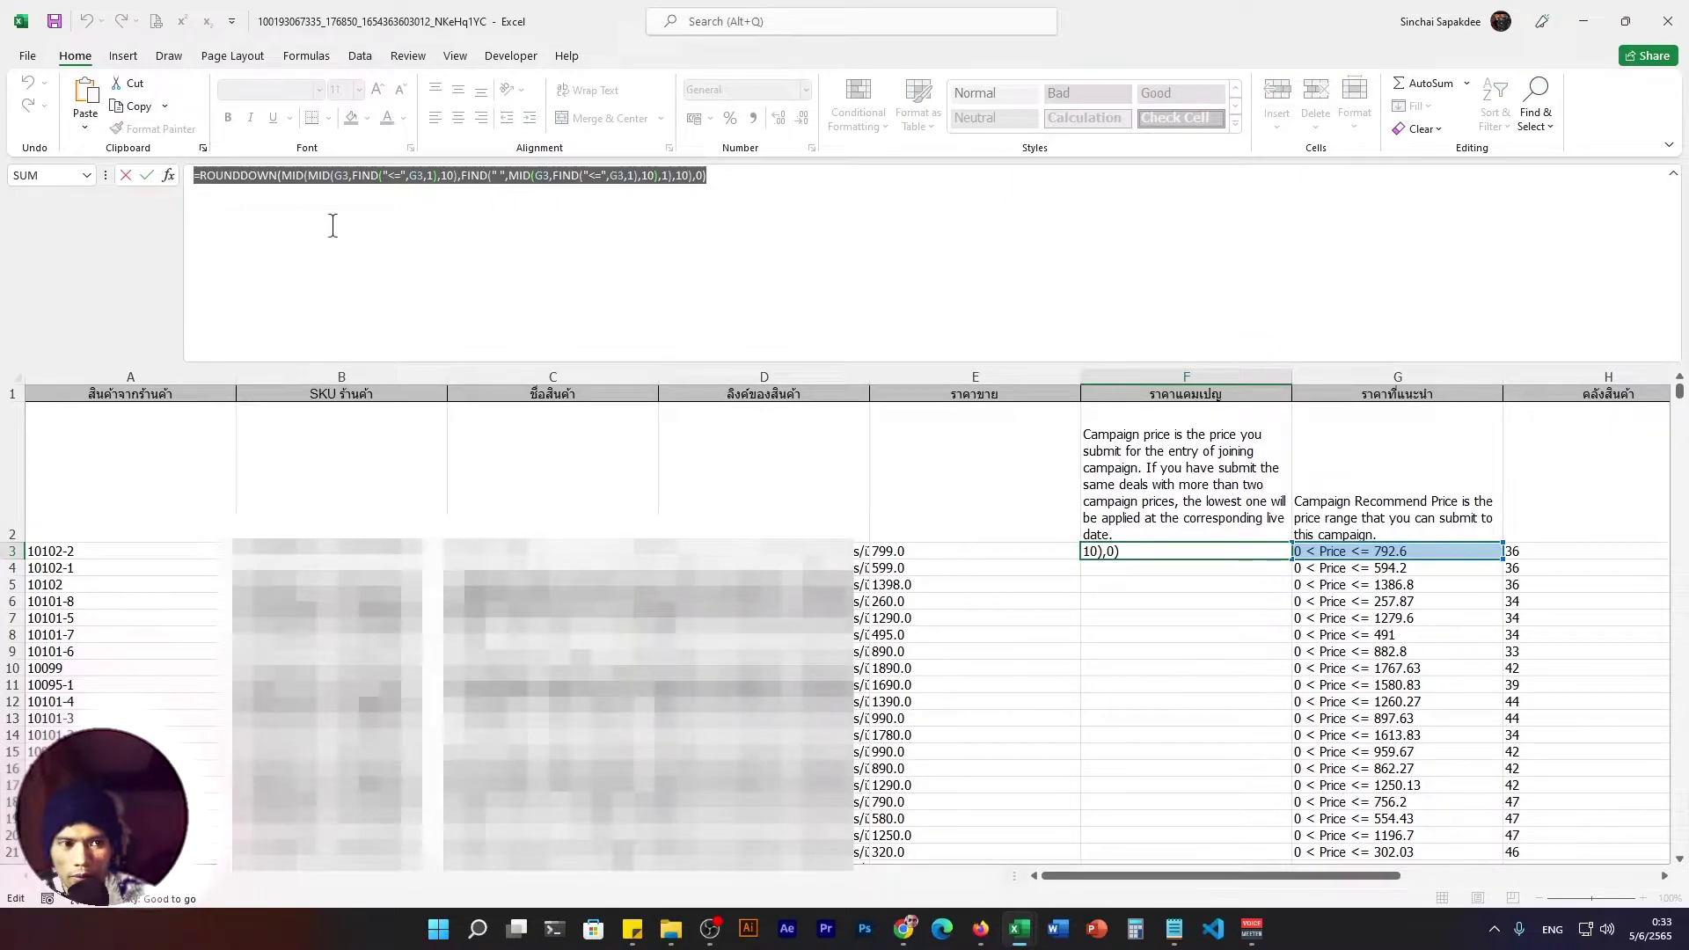
{"action": "key", "text": "BackSpace"}
{"action": "type", "text": "792"}
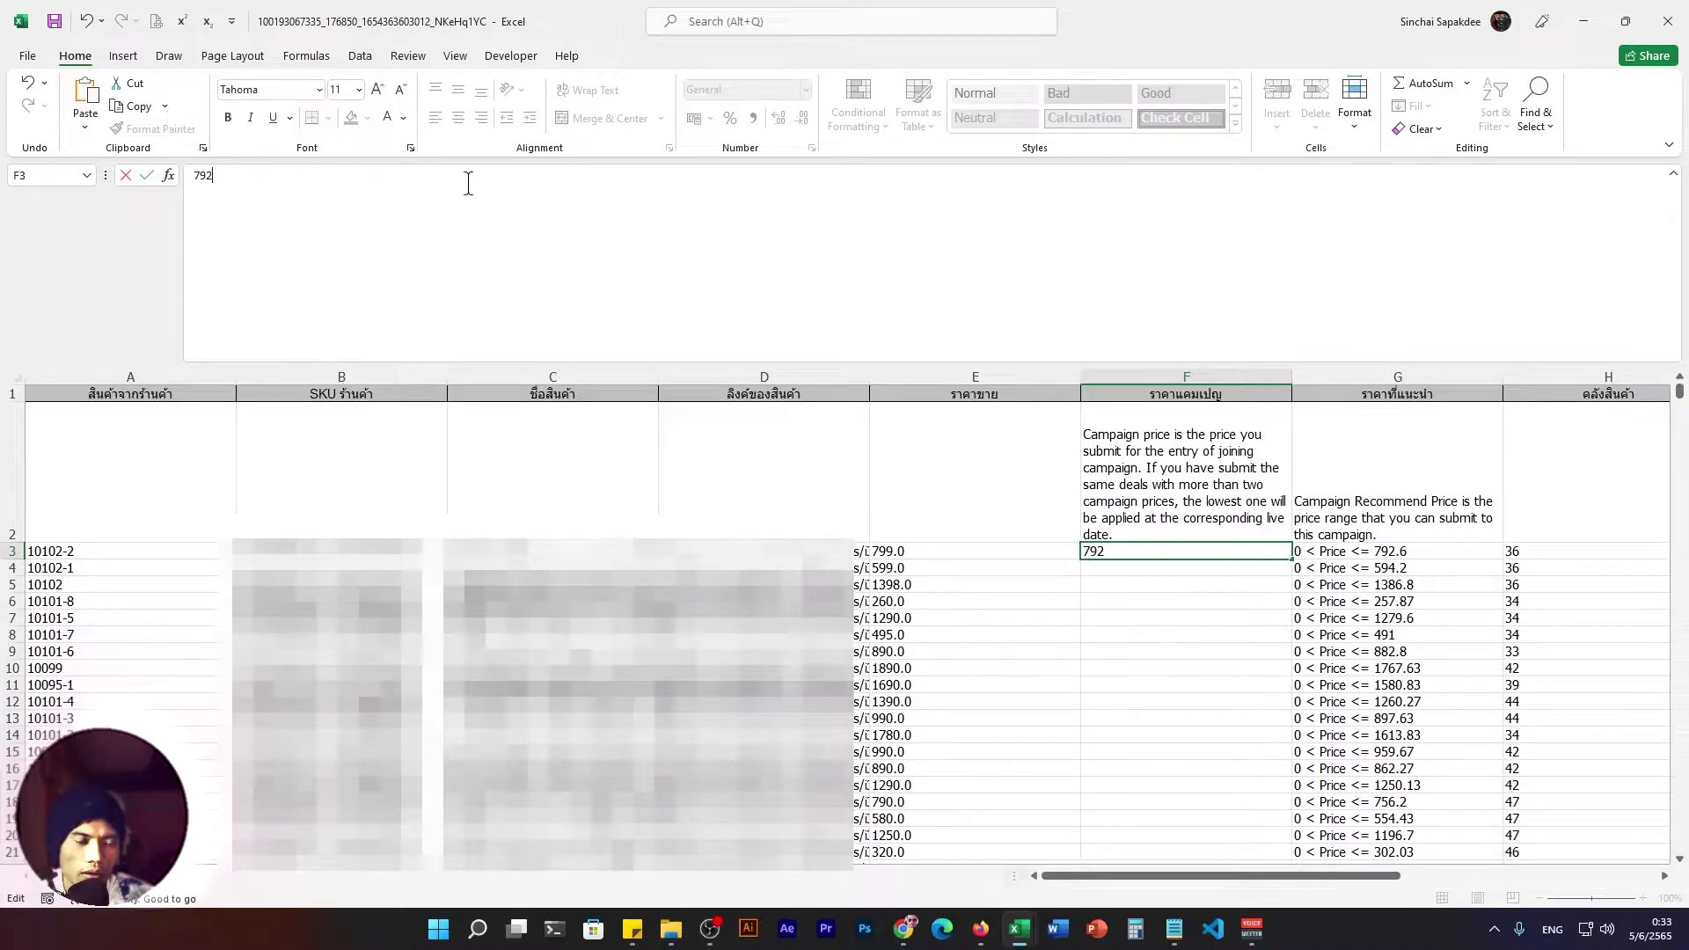
{"action": "key", "text": "ctrl+z"}
{"action": "key", "text": "Return"}
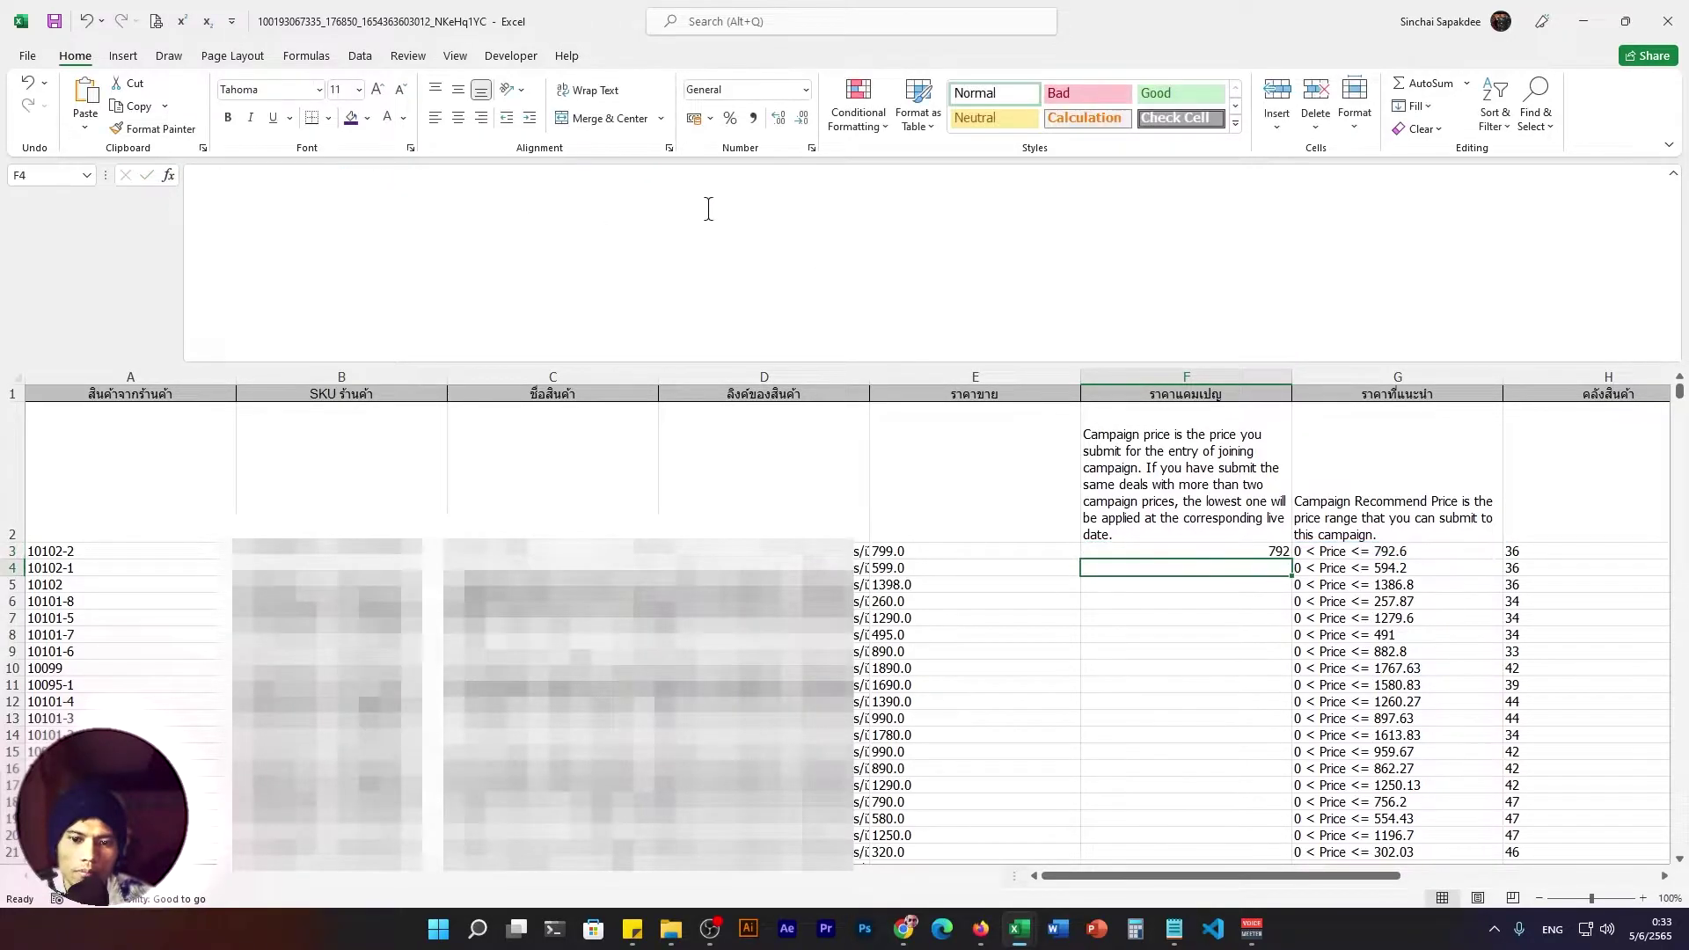
Re-check F3's ROUNDDOWN formula and confirm it unchanged after a fill-down attempt.
{"action": "left_click", "coordinate": [1244, 551]}
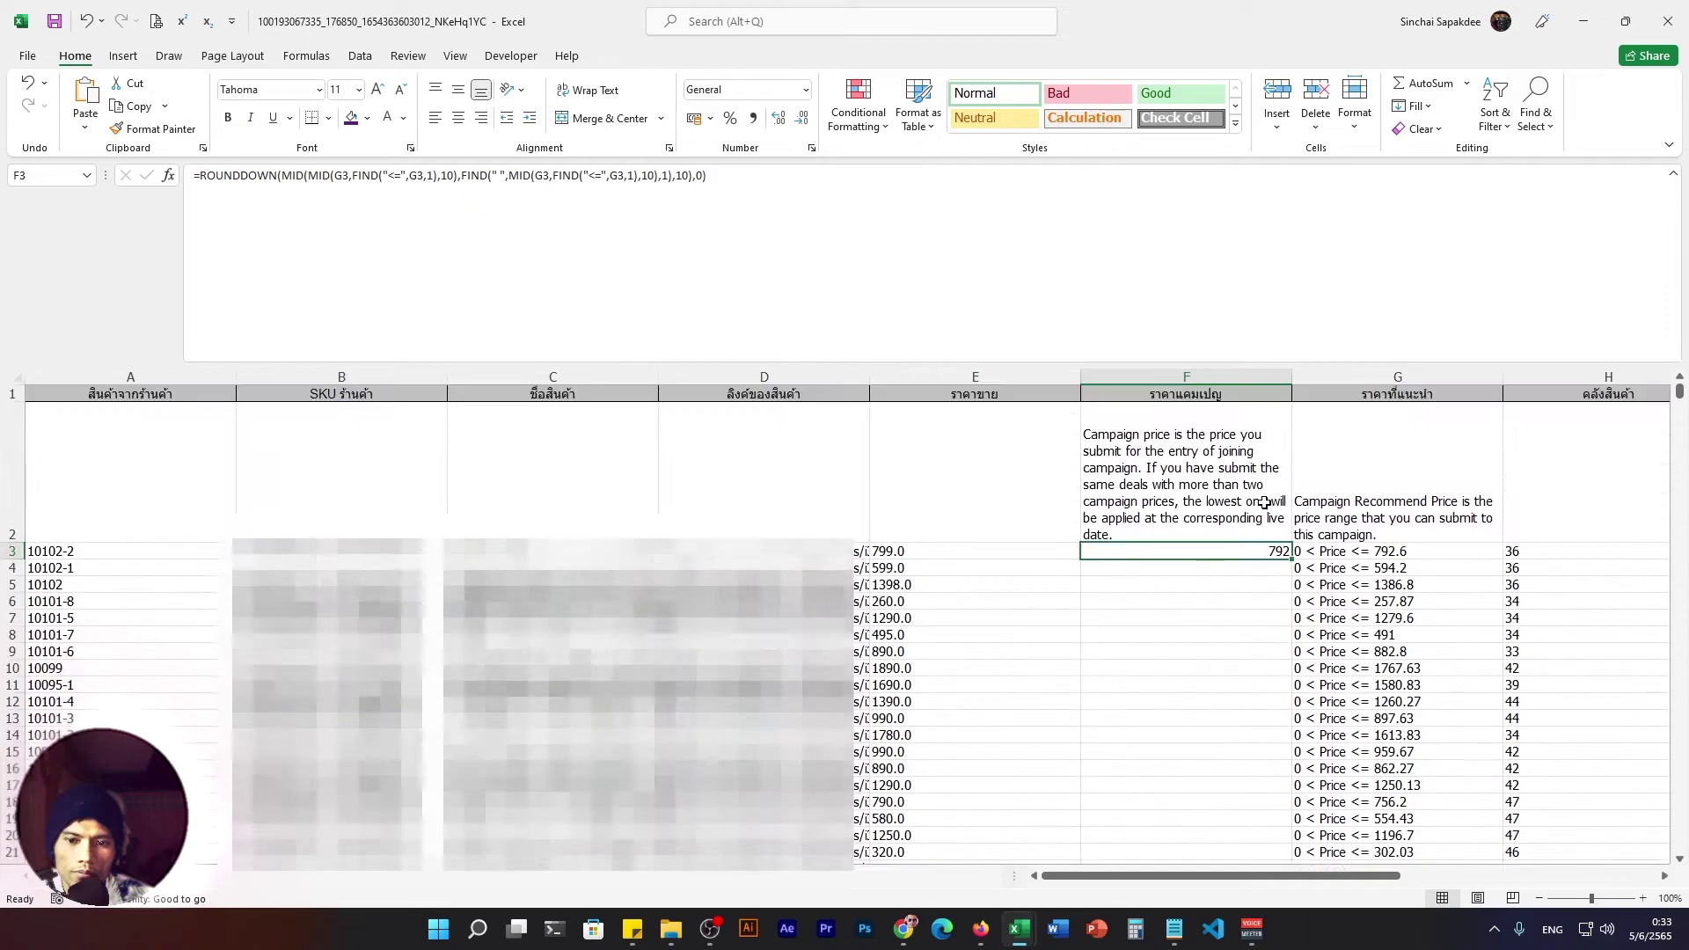
{"action": "left_click_drag", "start_coordinate": [1292, 560], "coordinate": [1292, 560]}
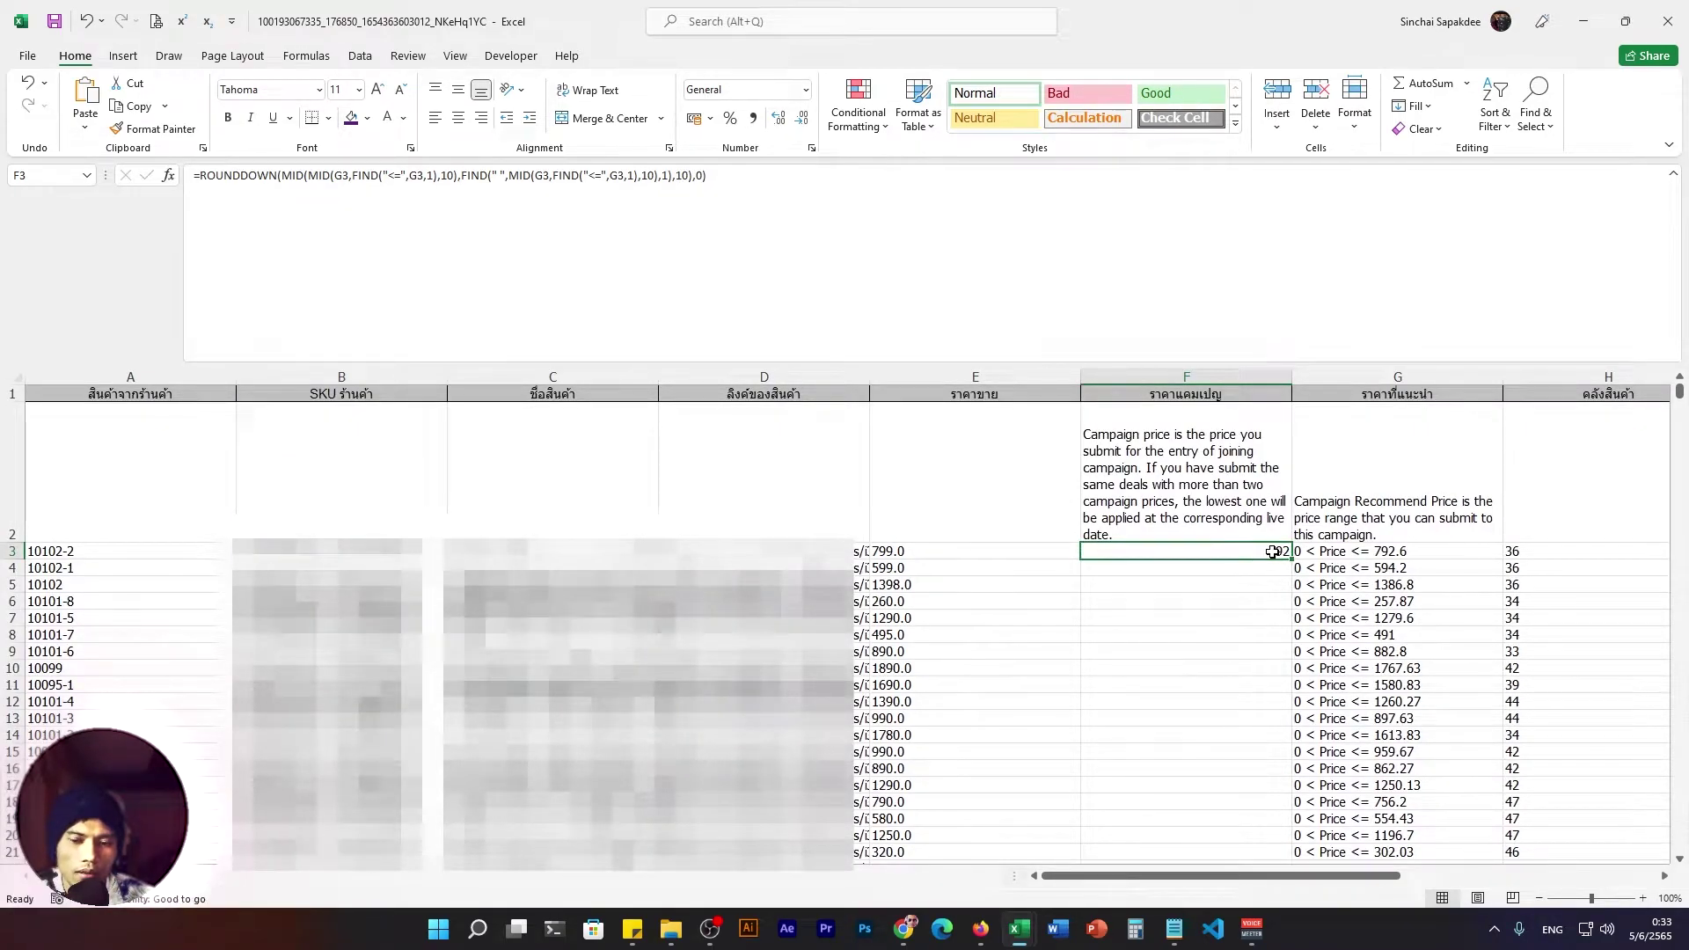
{"action": "left_click", "coordinate": [1269, 563]}
{"action": "left_click", "coordinate": [1267, 554]}
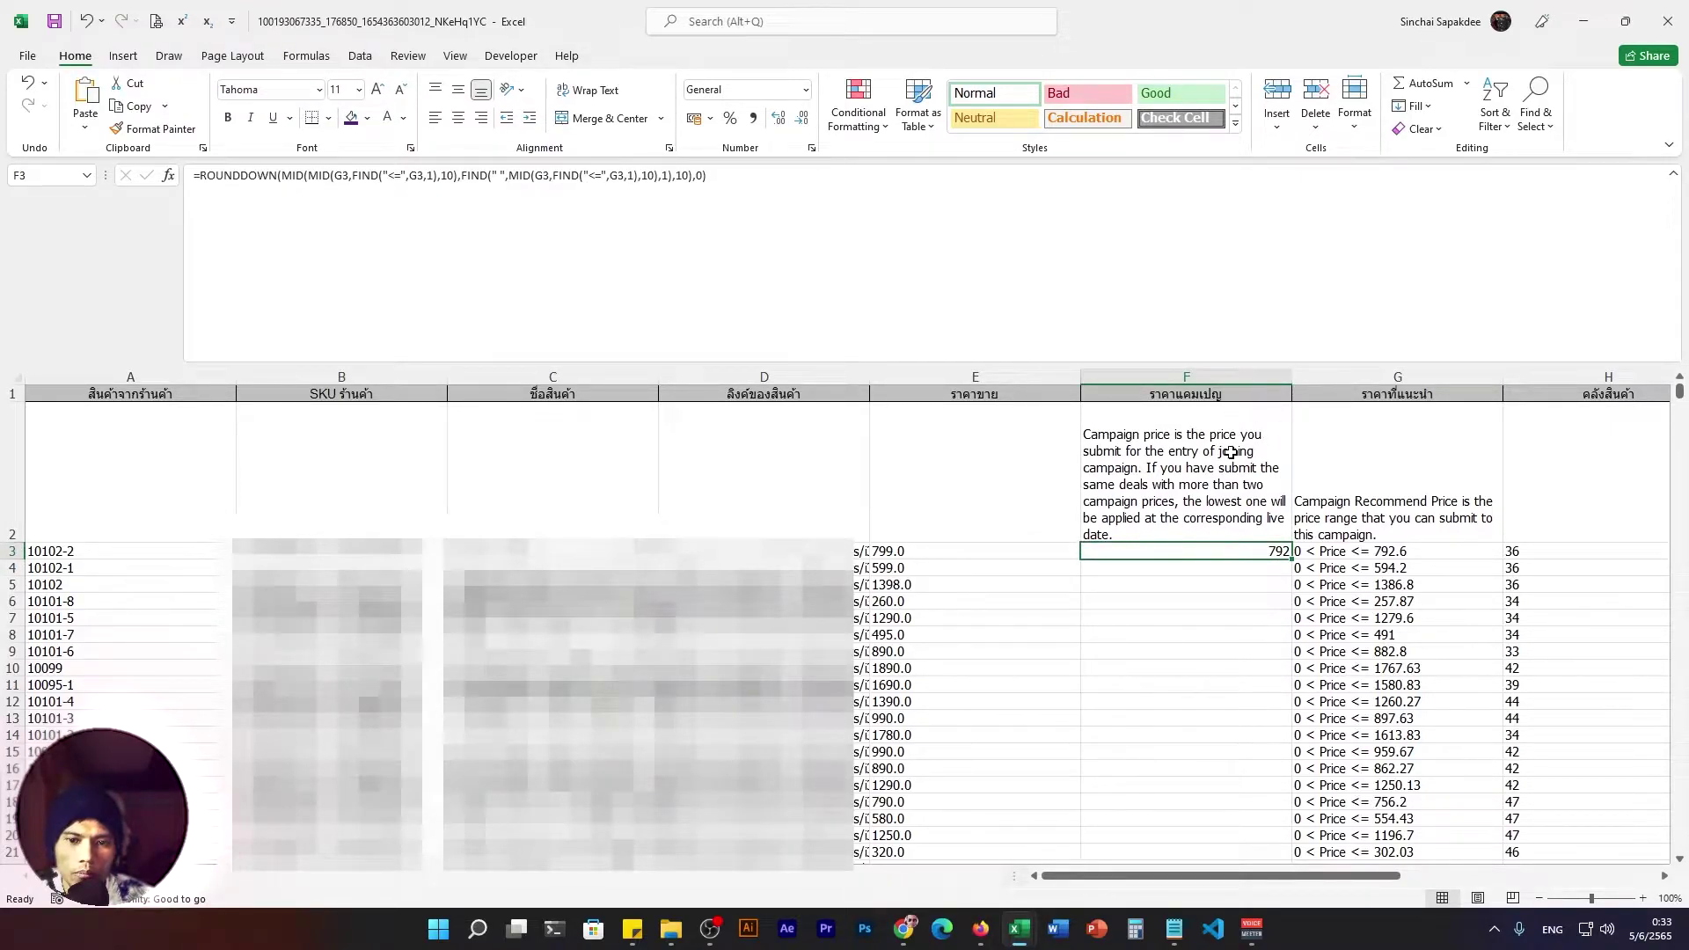
{"action": "left_click_drag", "start_coordinate": [722, 183], "coordinate": [185, 176]}
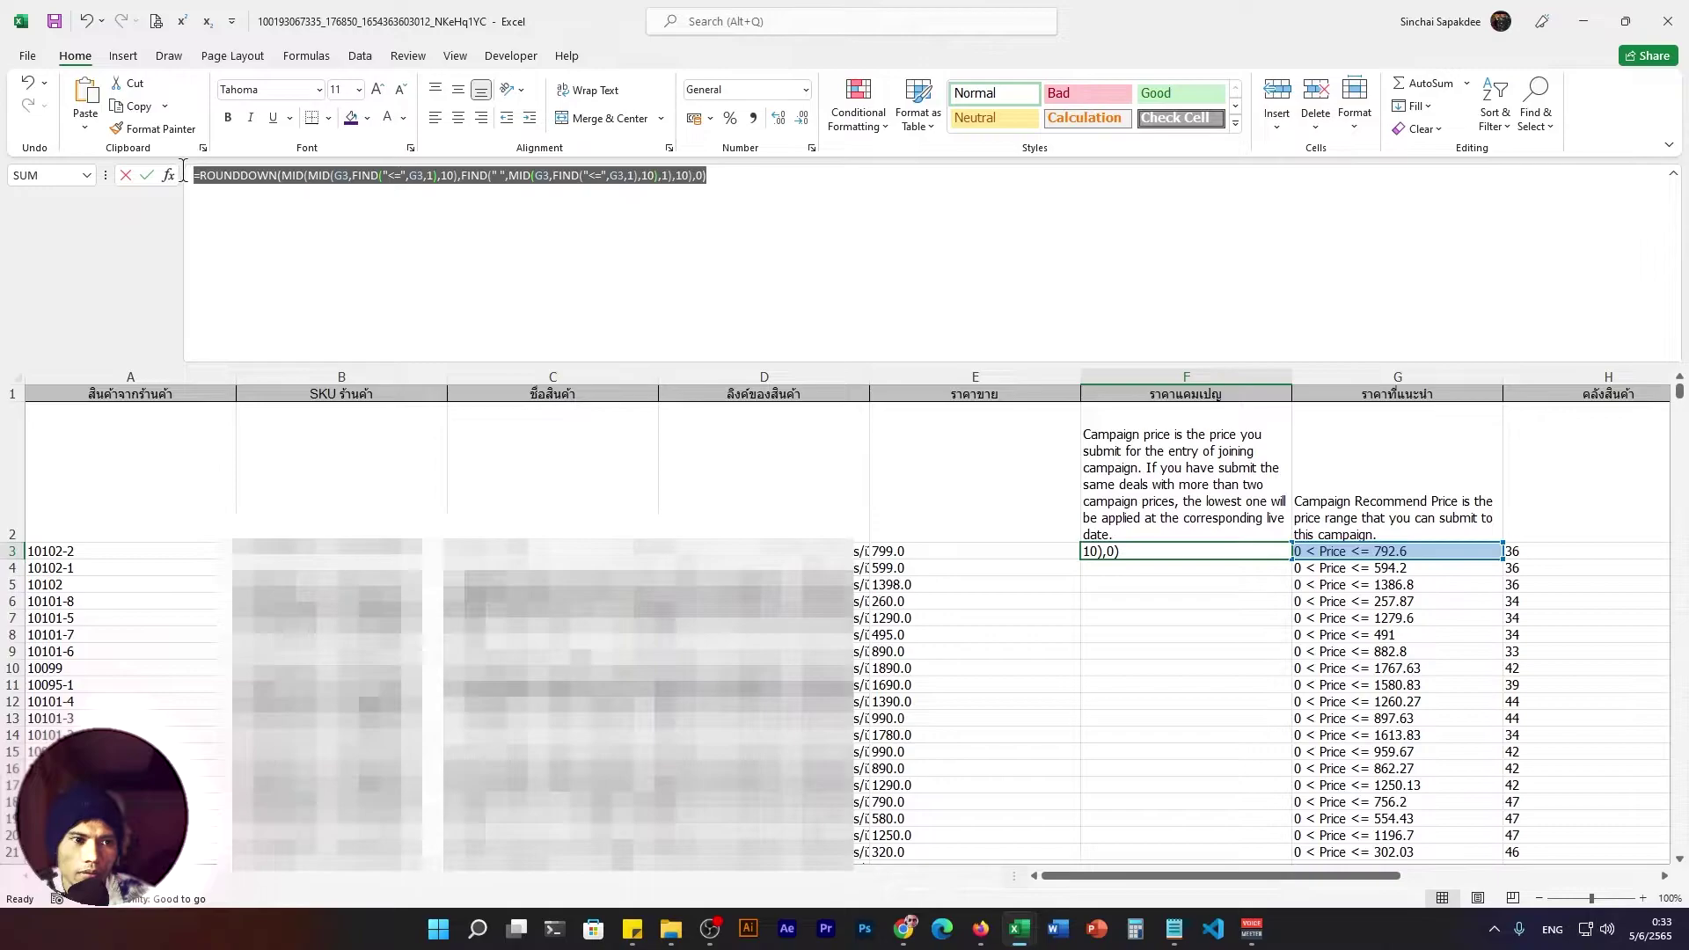
{"action": "left_click", "coordinate": [729, 179]}
{"action": "key", "text": "Return"}
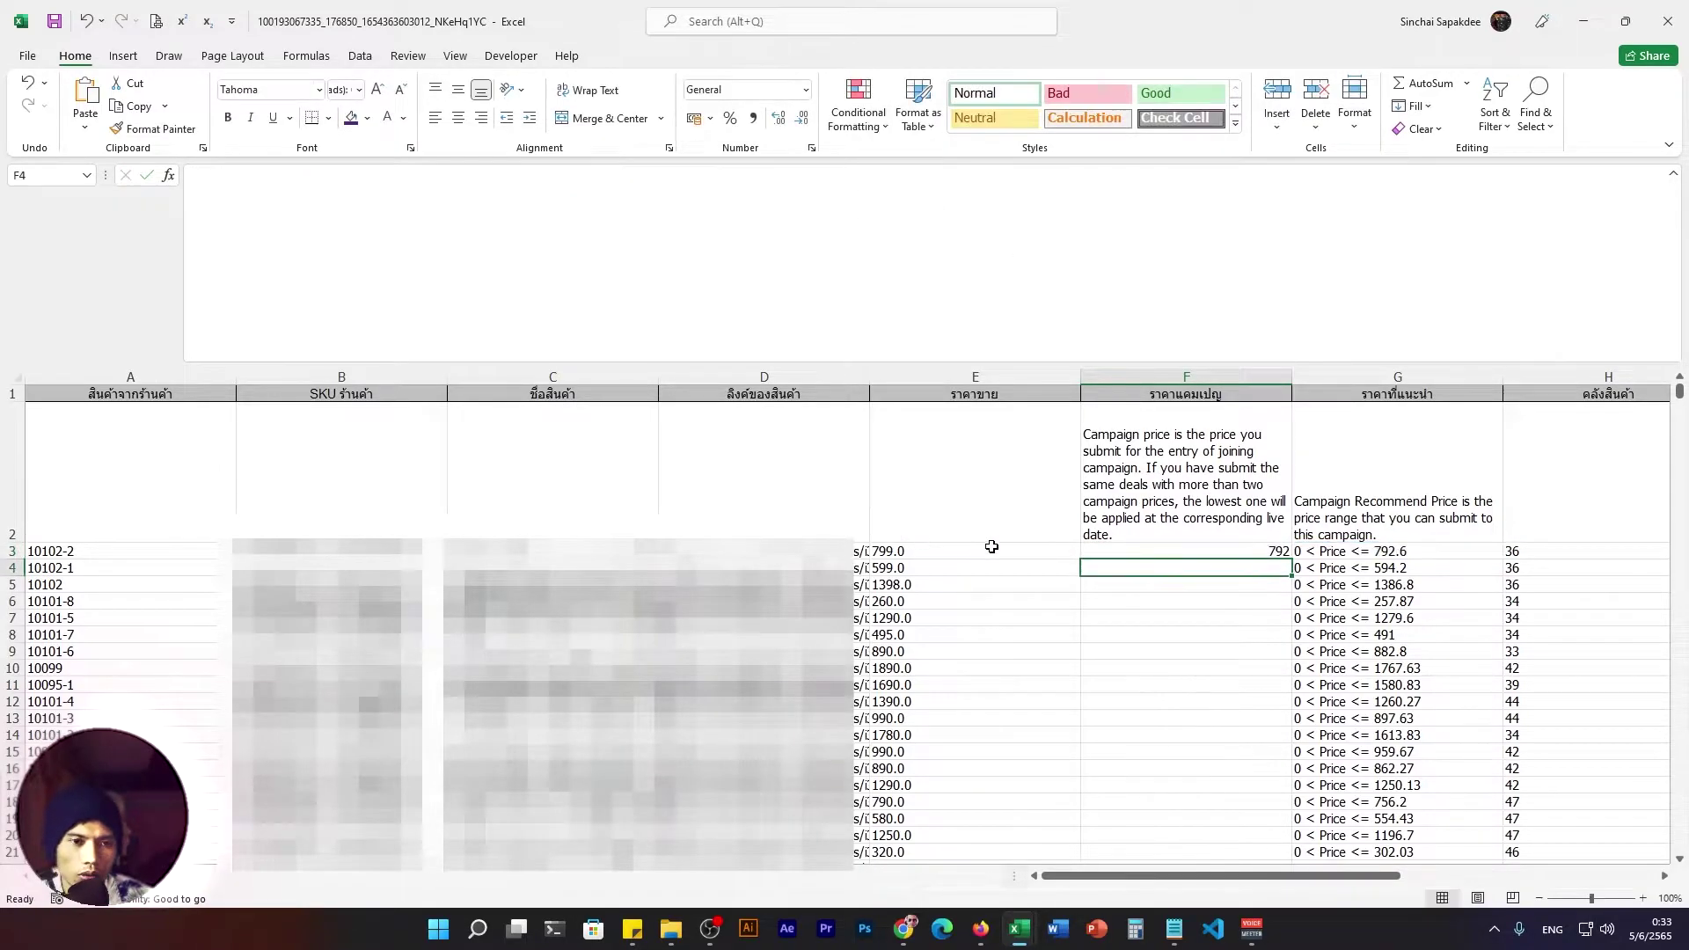
{"action": "key", "text": "Up"}
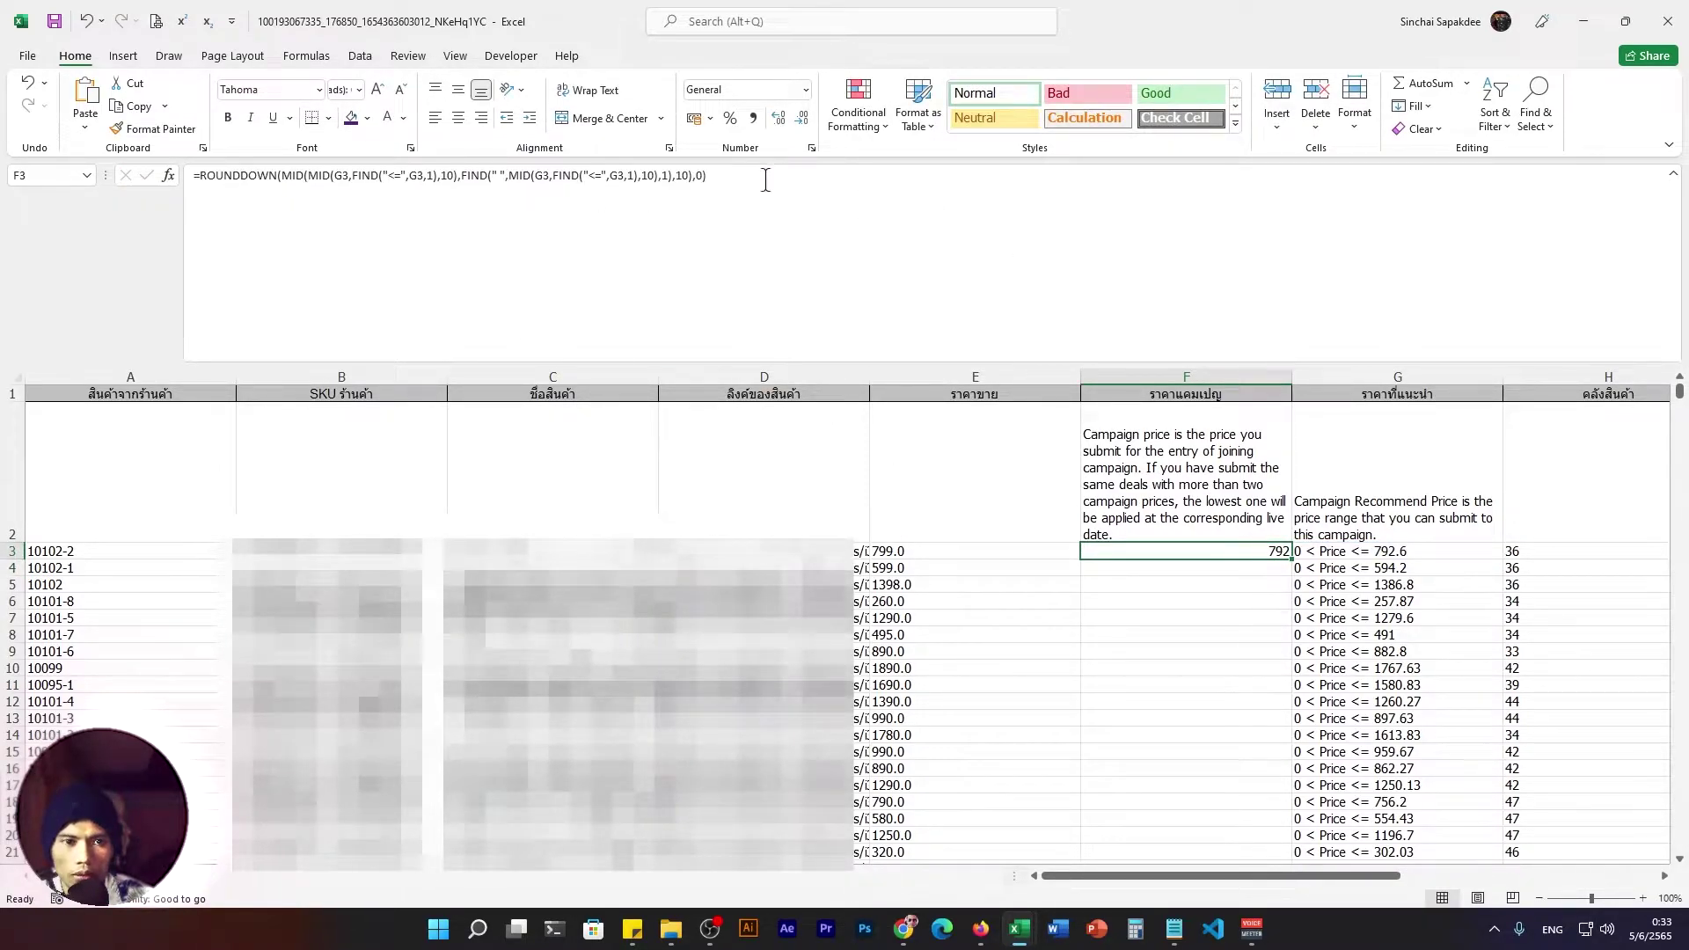
{"action": "left_click", "coordinate": [715, 175]}
{"action": "key", "text": "Return"}
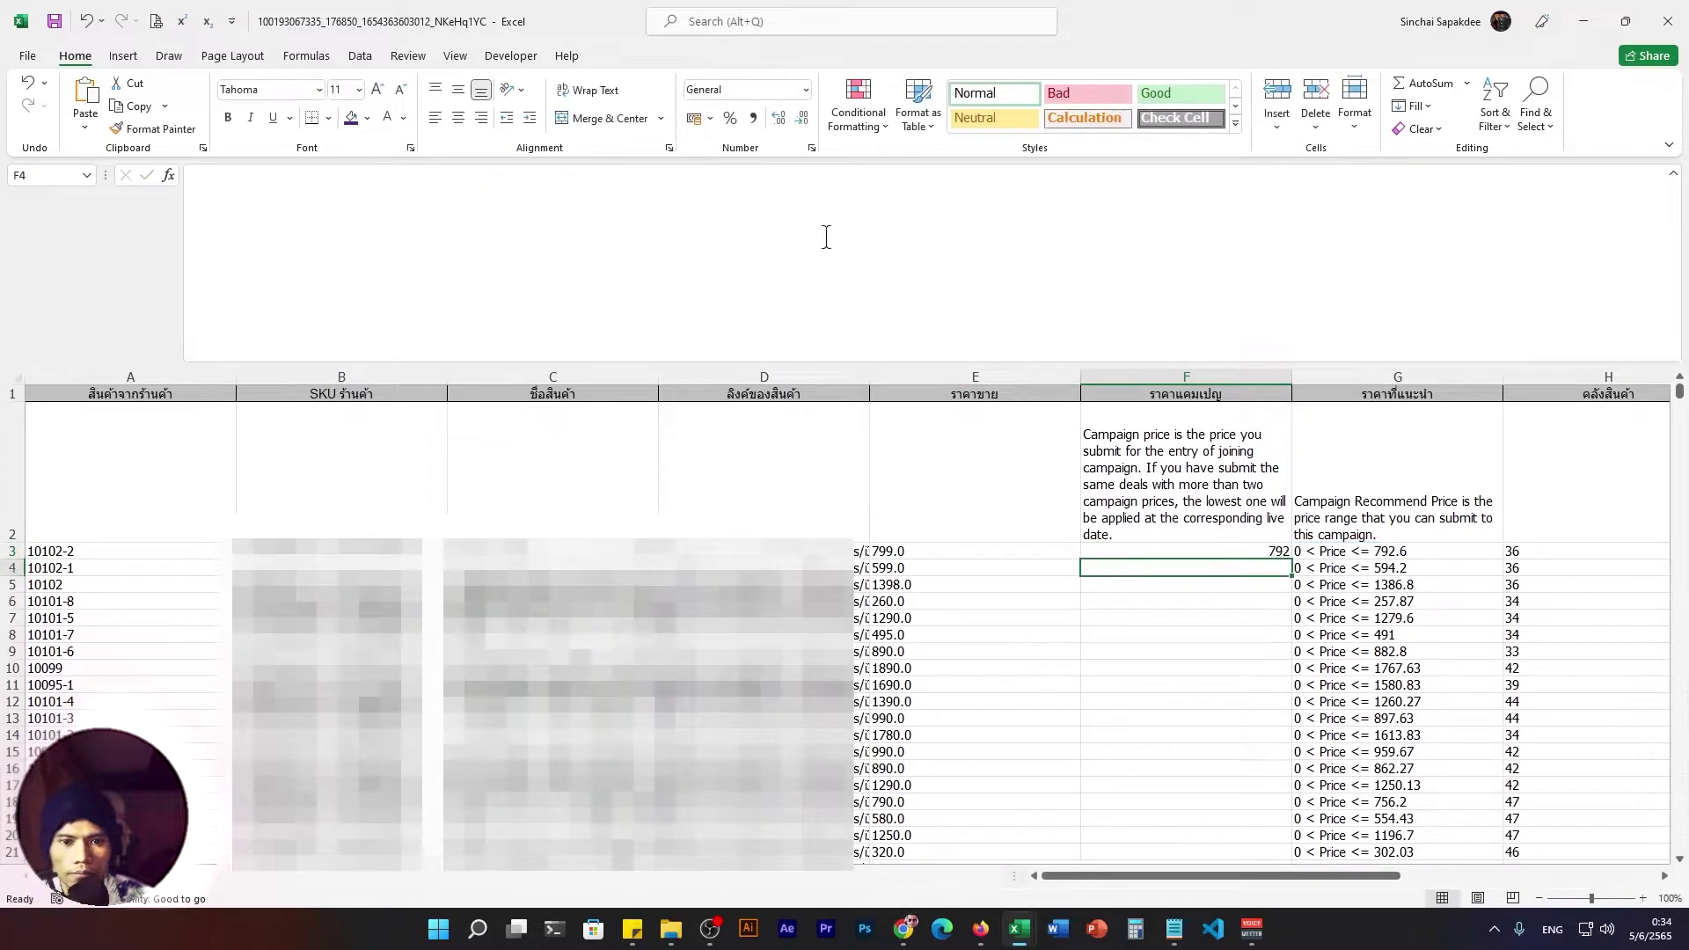
{"action": "left_click", "coordinate": [1239, 555]}
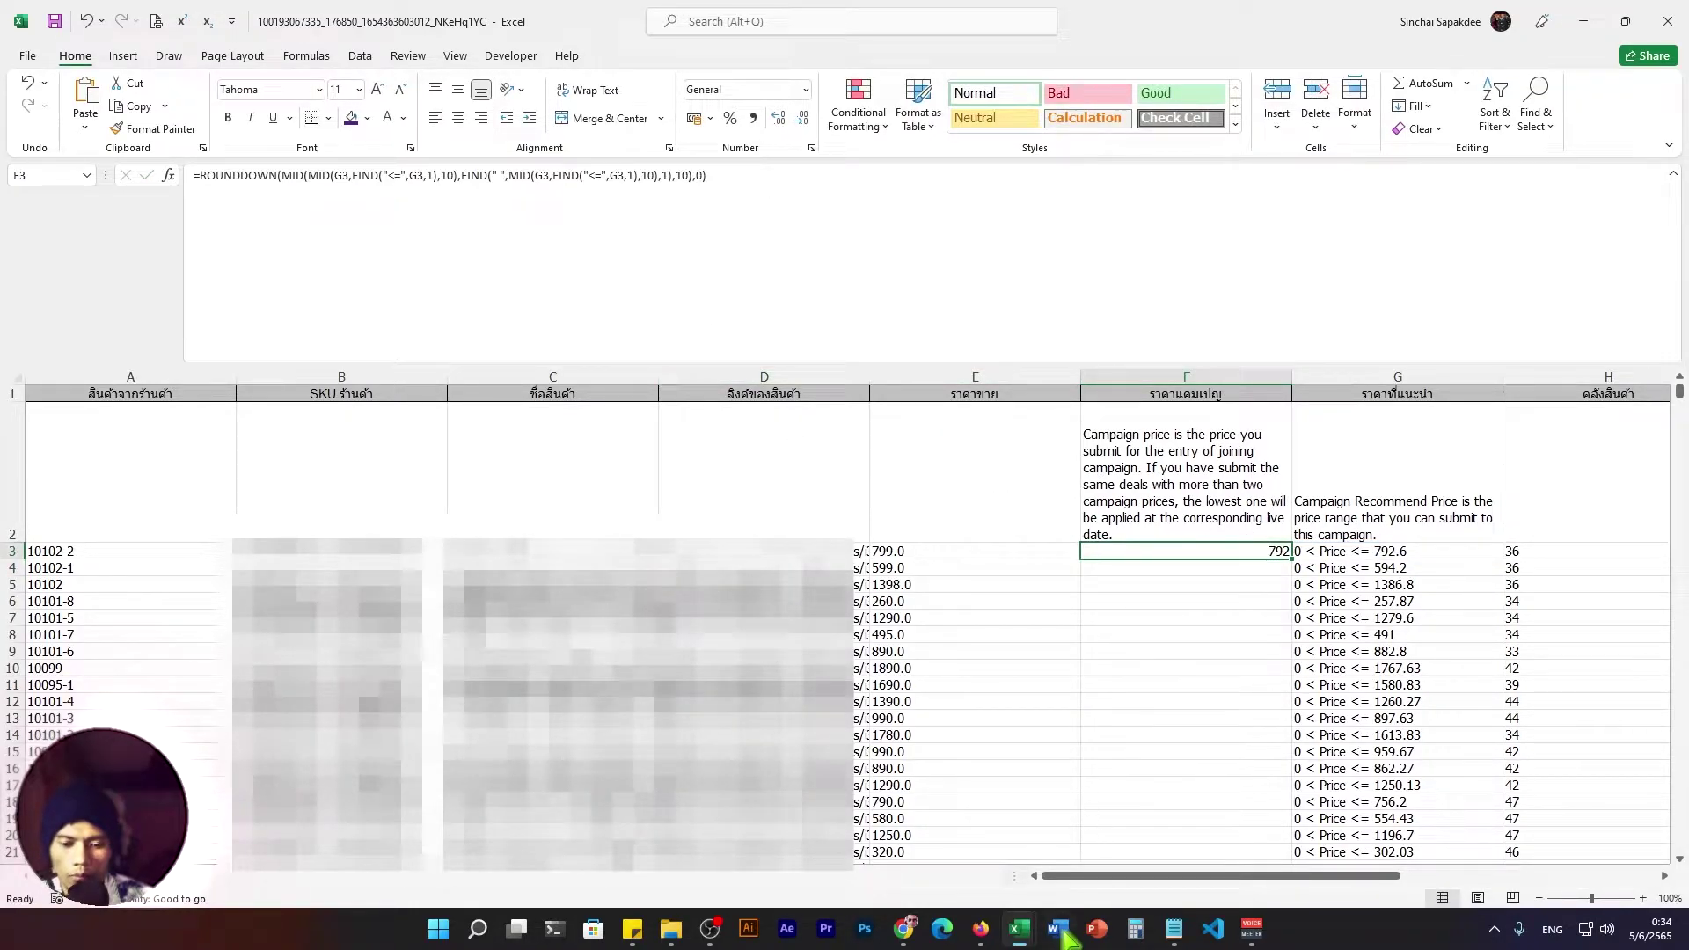
Copy the prepared IF price-check formula from the Notepad draft.
{"action": "left_click", "coordinate": [1174, 928]}
{"action": "left_click_drag", "start_coordinate": [1255, 264], "coordinate": [232, 262]}
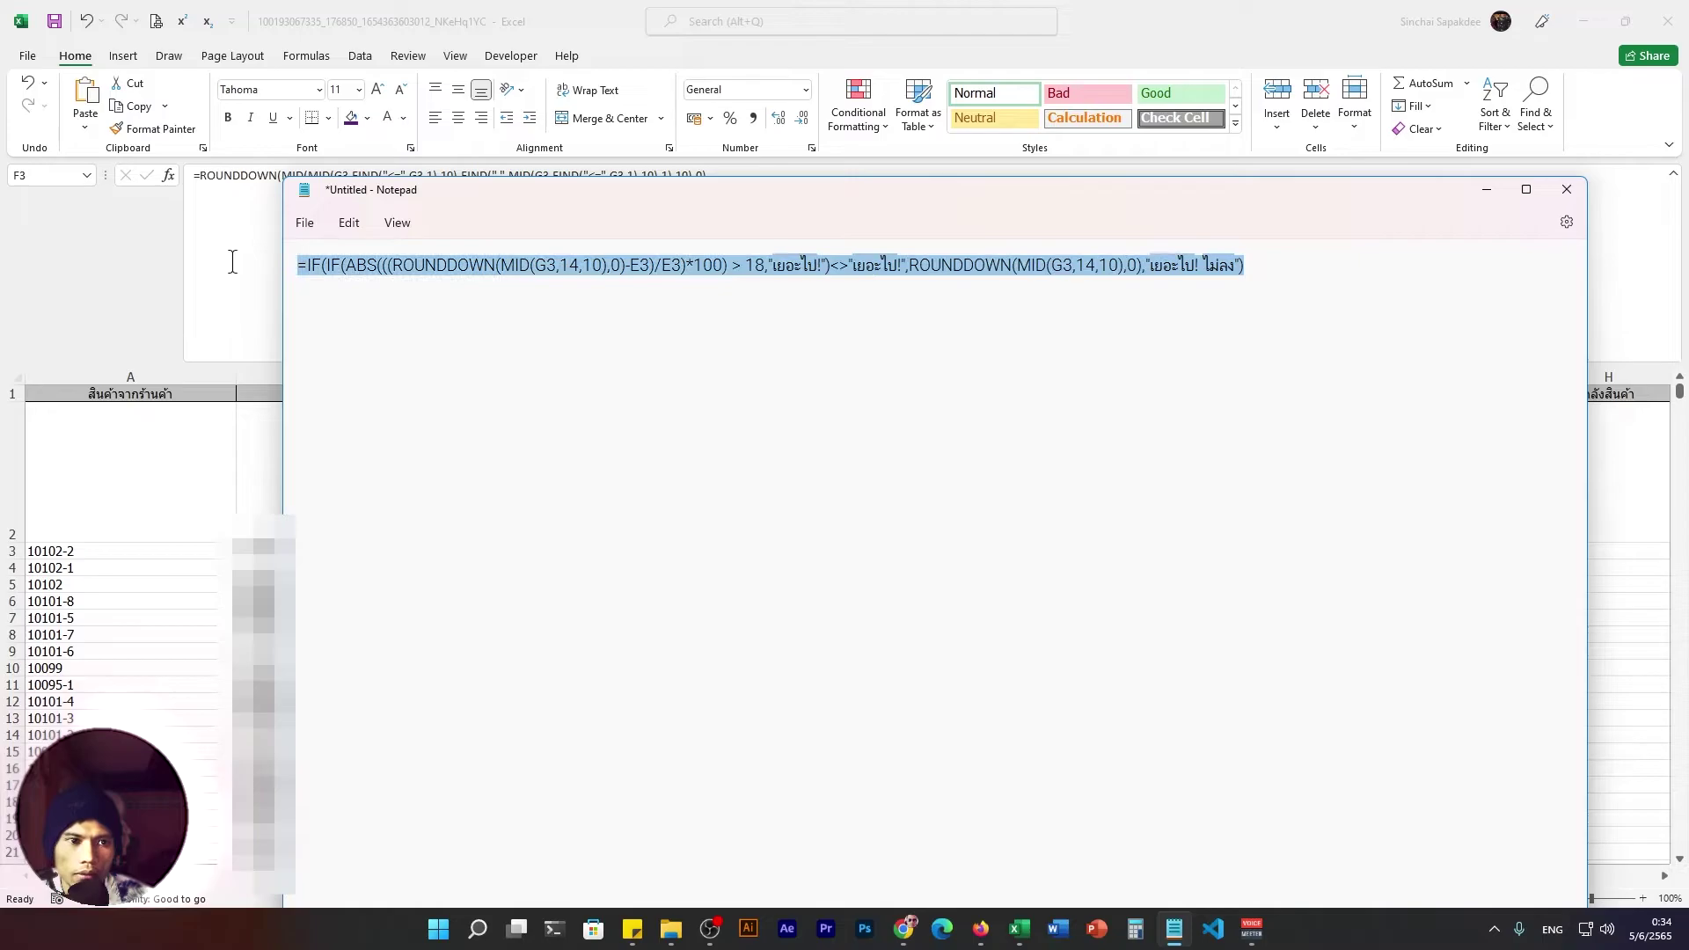
{"action": "left_click", "coordinate": [1487, 190]}
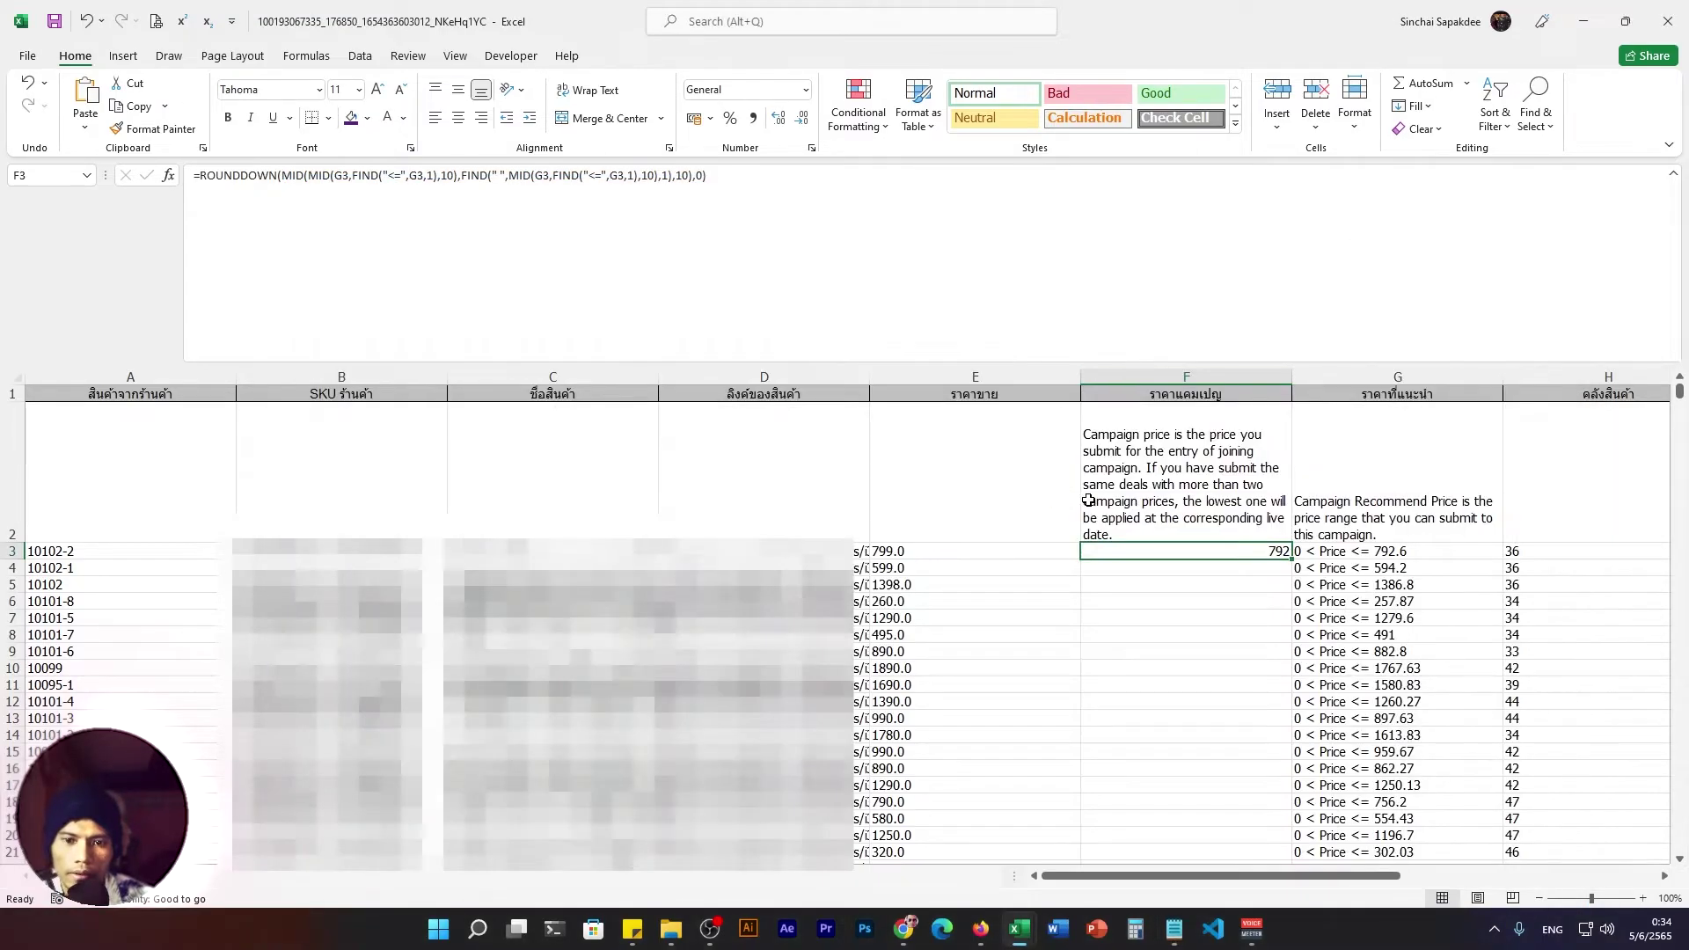
Insert a blank column G, shifting the recommended price ranges to column H.
{"action": "left_click", "coordinate": [1125, 572]}
{"action": "left_click", "coordinate": [1144, 547]}
{"action": "left_click", "coordinate": [1059, 531]}
{"action": "left_click", "coordinate": [1227, 539]}
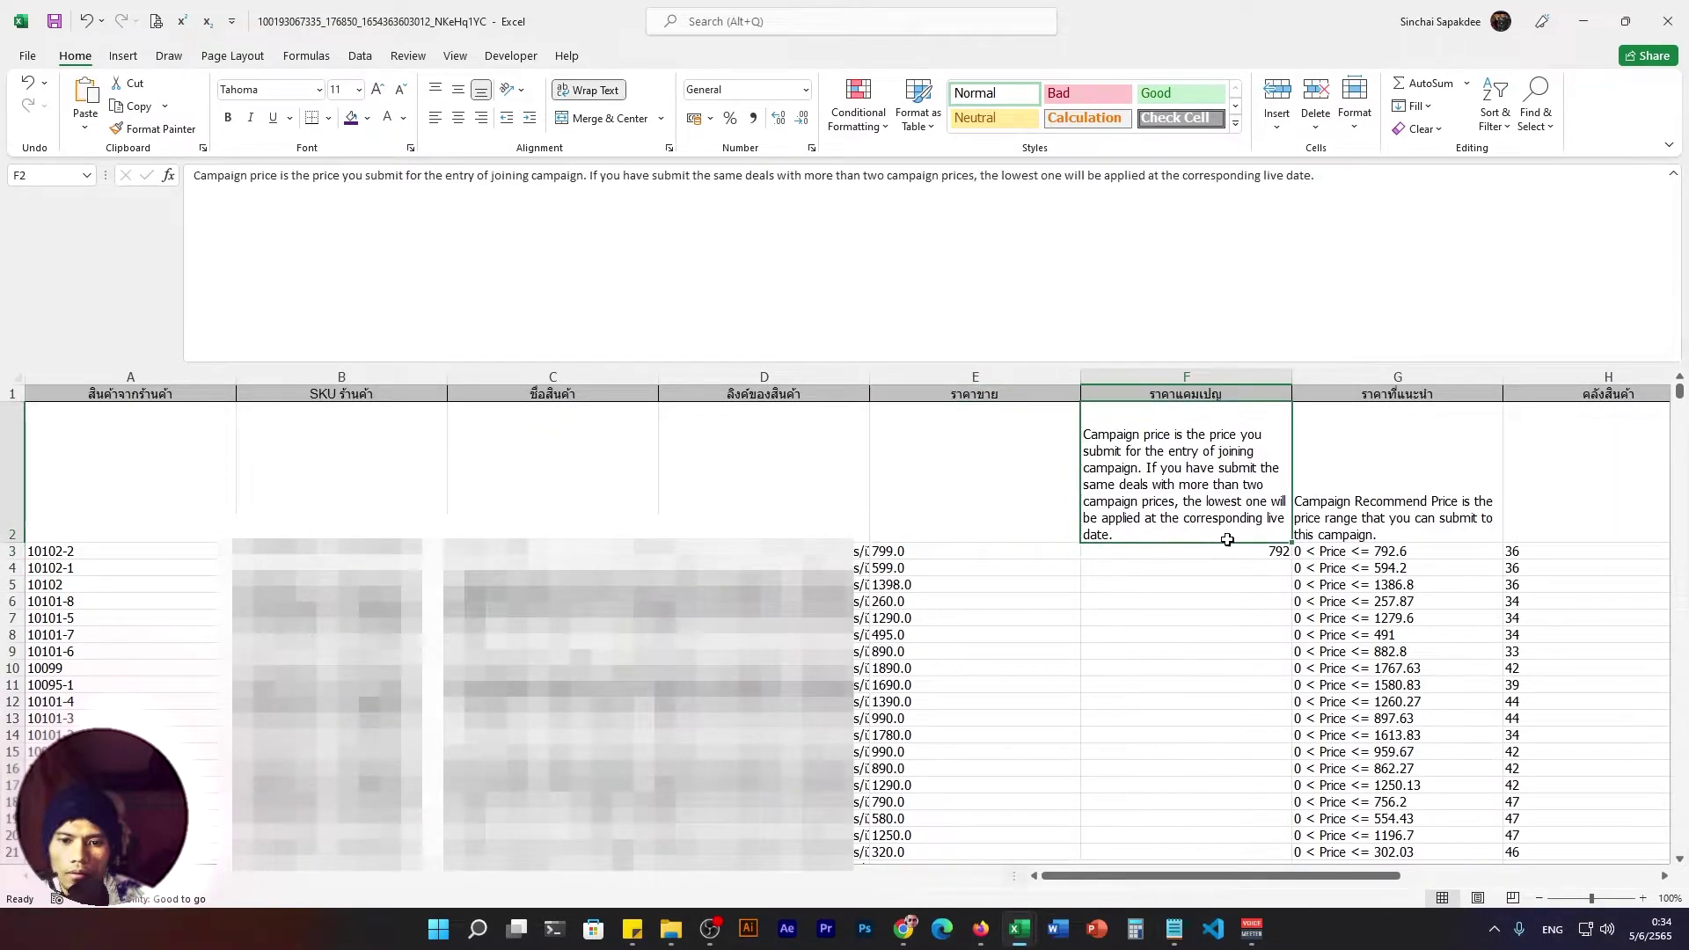
{"action": "left_click", "coordinate": [1328, 389]}
{"action": "right_click", "coordinate": [1329, 376]}
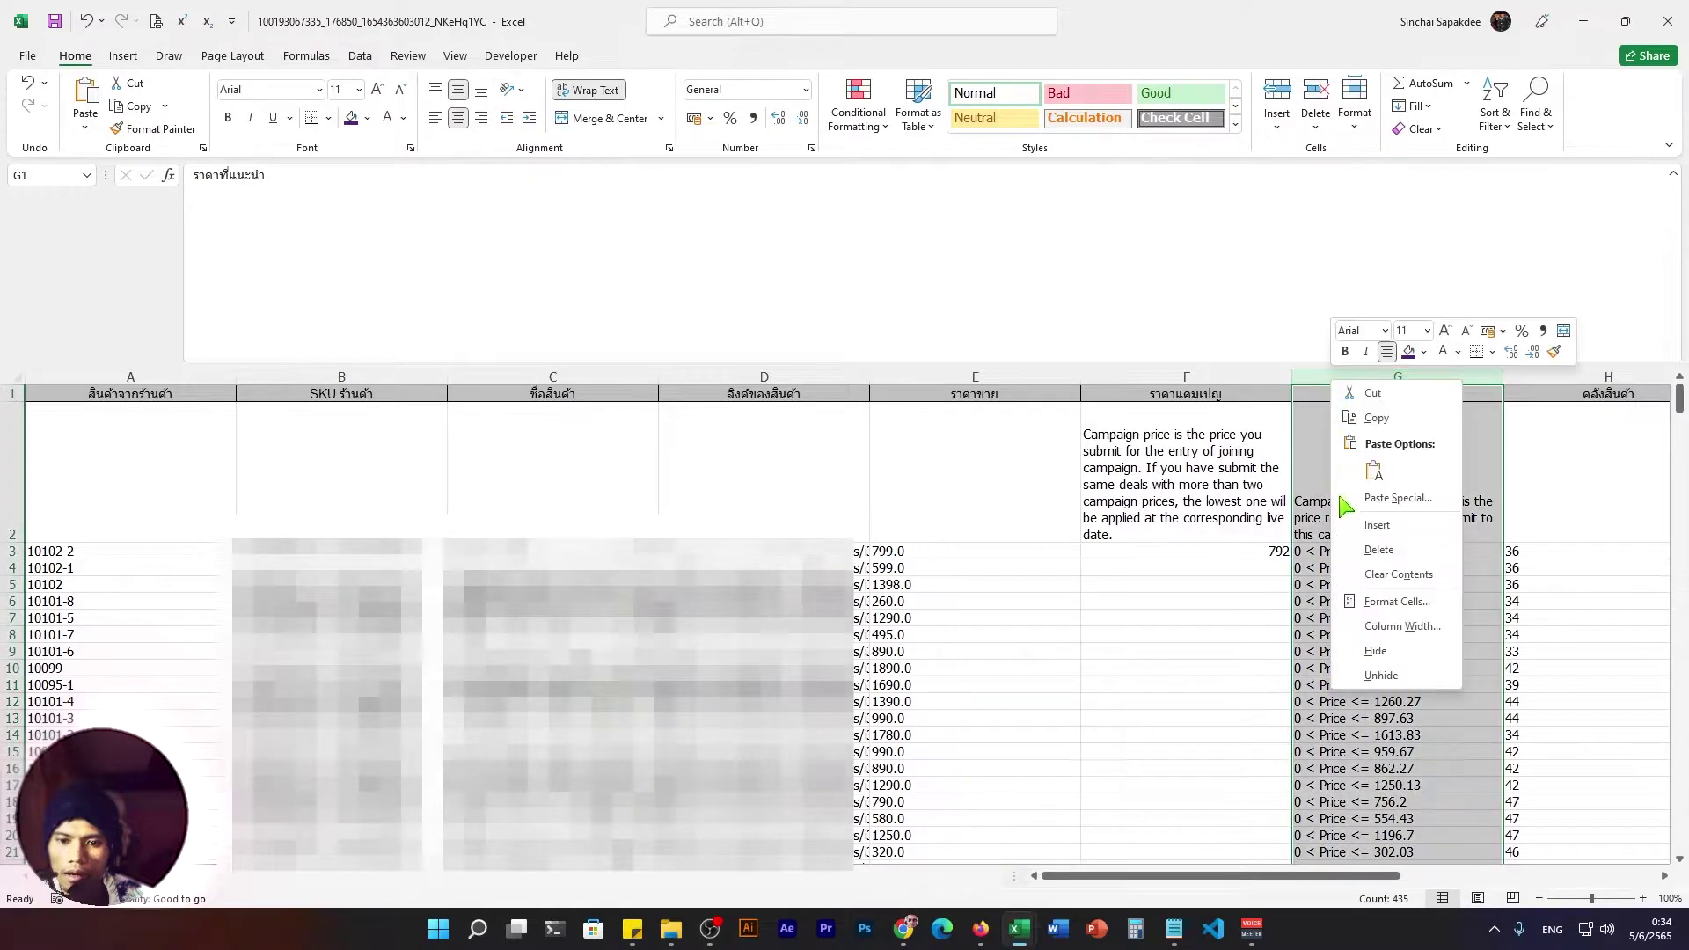
{"action": "left_click", "coordinate": [1383, 521]}
{"action": "left_click", "coordinate": [1334, 552]}
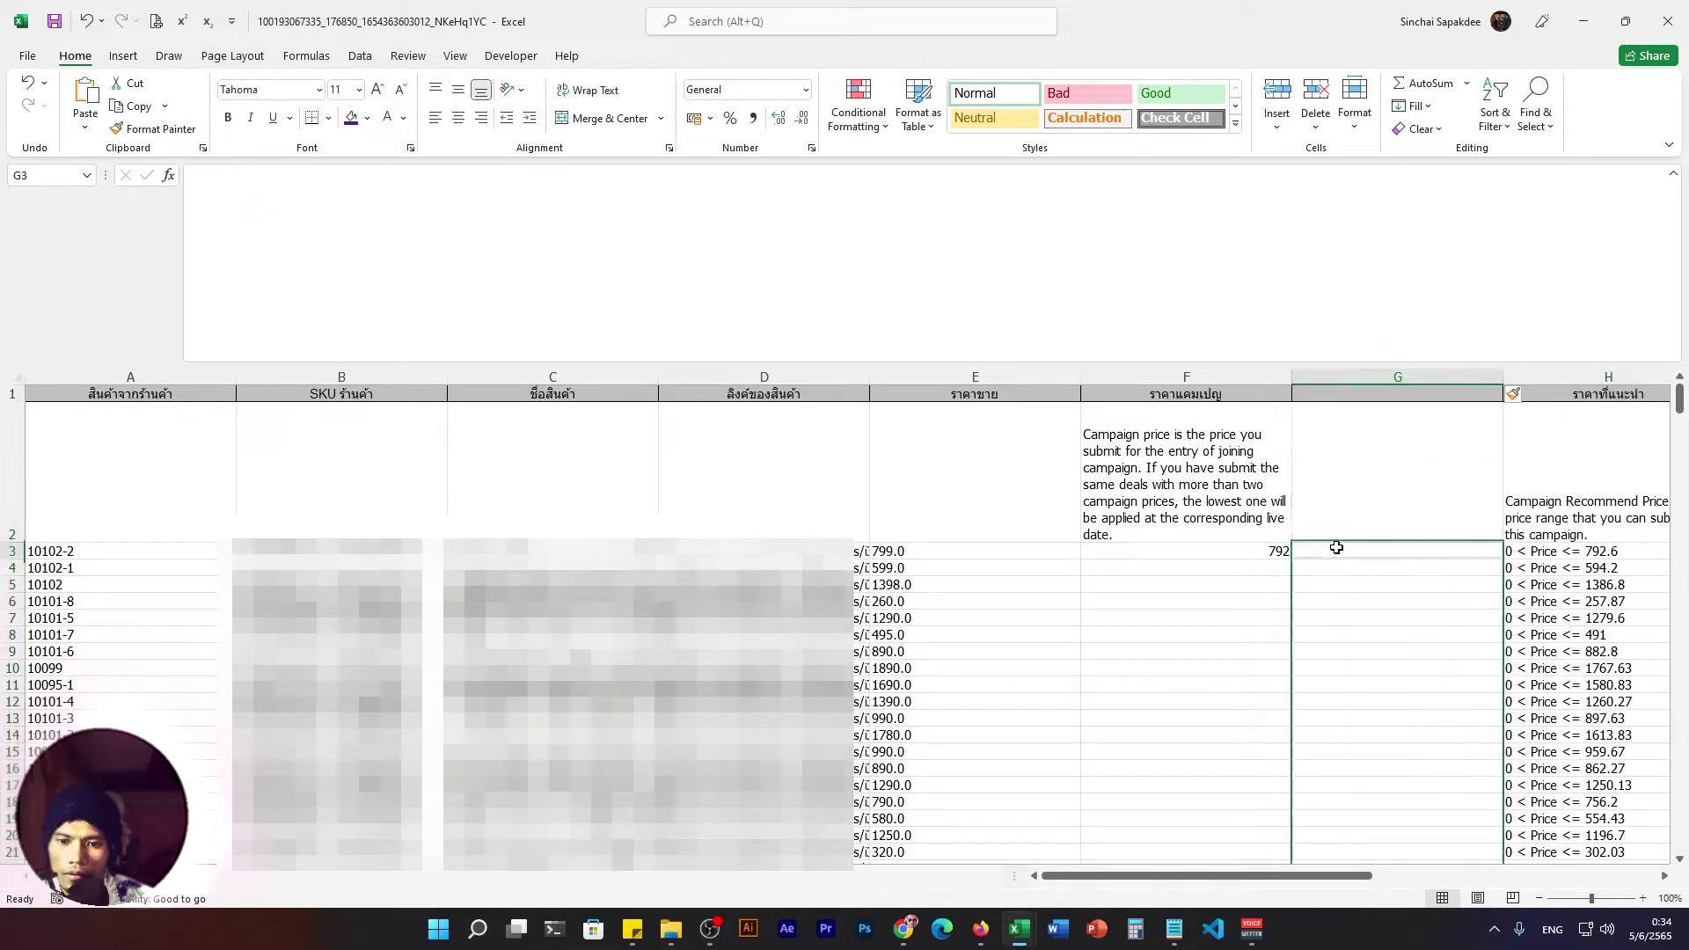
Compare the new column G with H's recommended price notes and F3's formula, ending on G3.
{"action": "scroll", "coordinate": [737, 556], "scroll_direction": "right", "scroll_amount": 3}
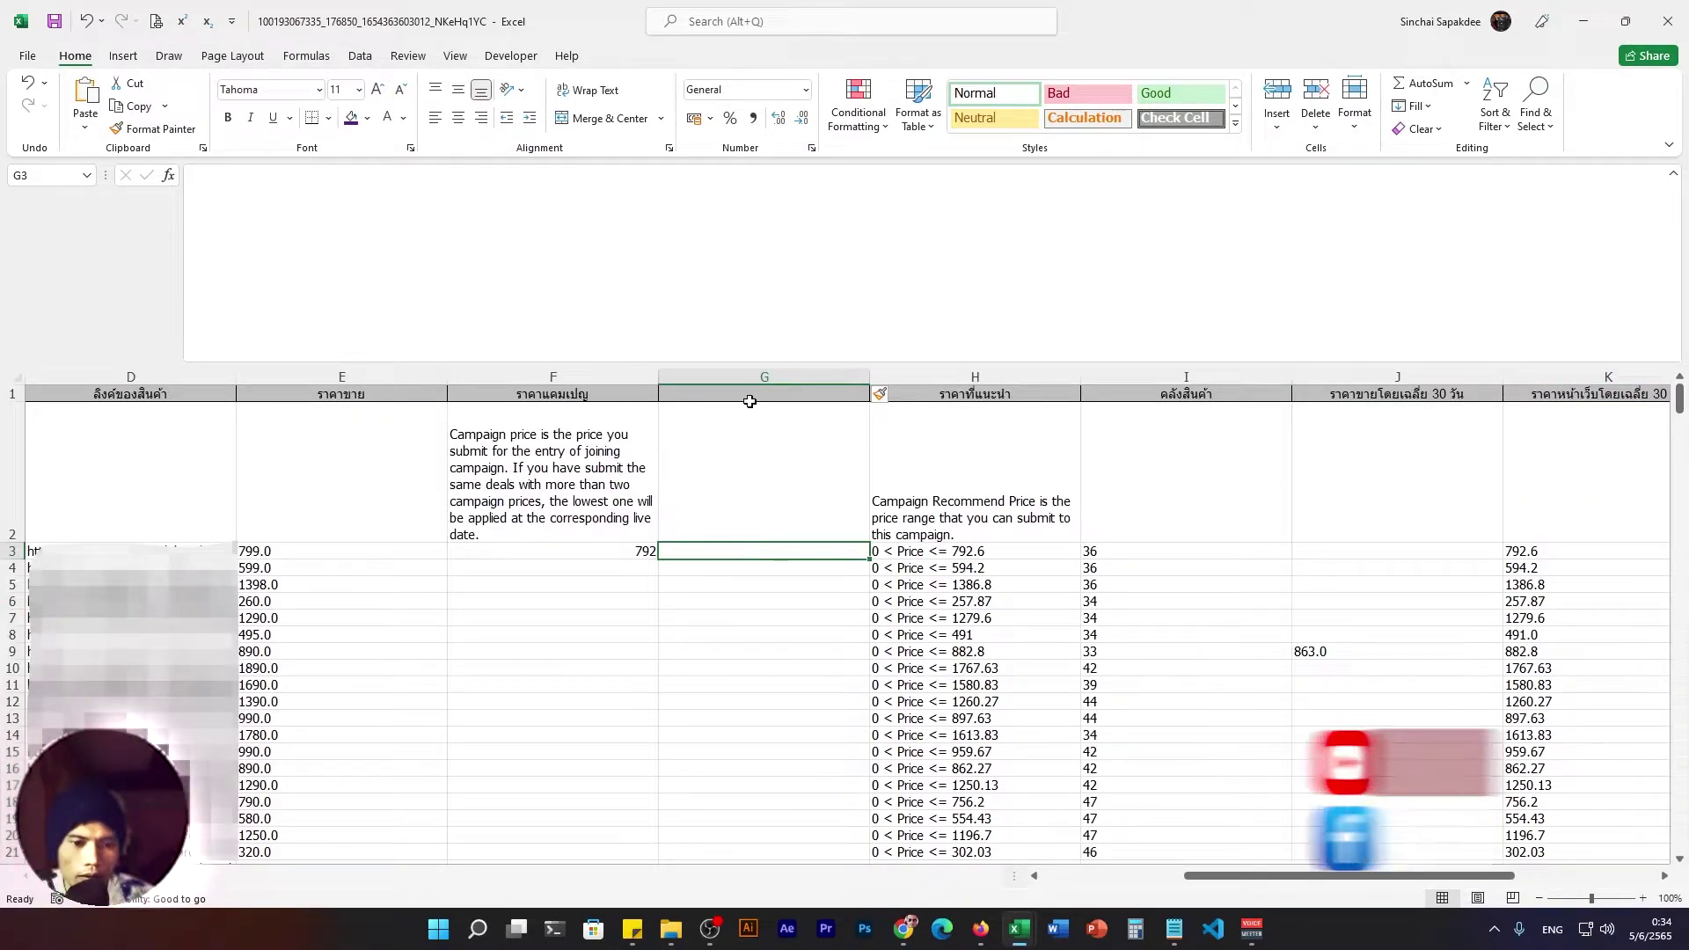
{"action": "left_click", "coordinate": [912, 367]}
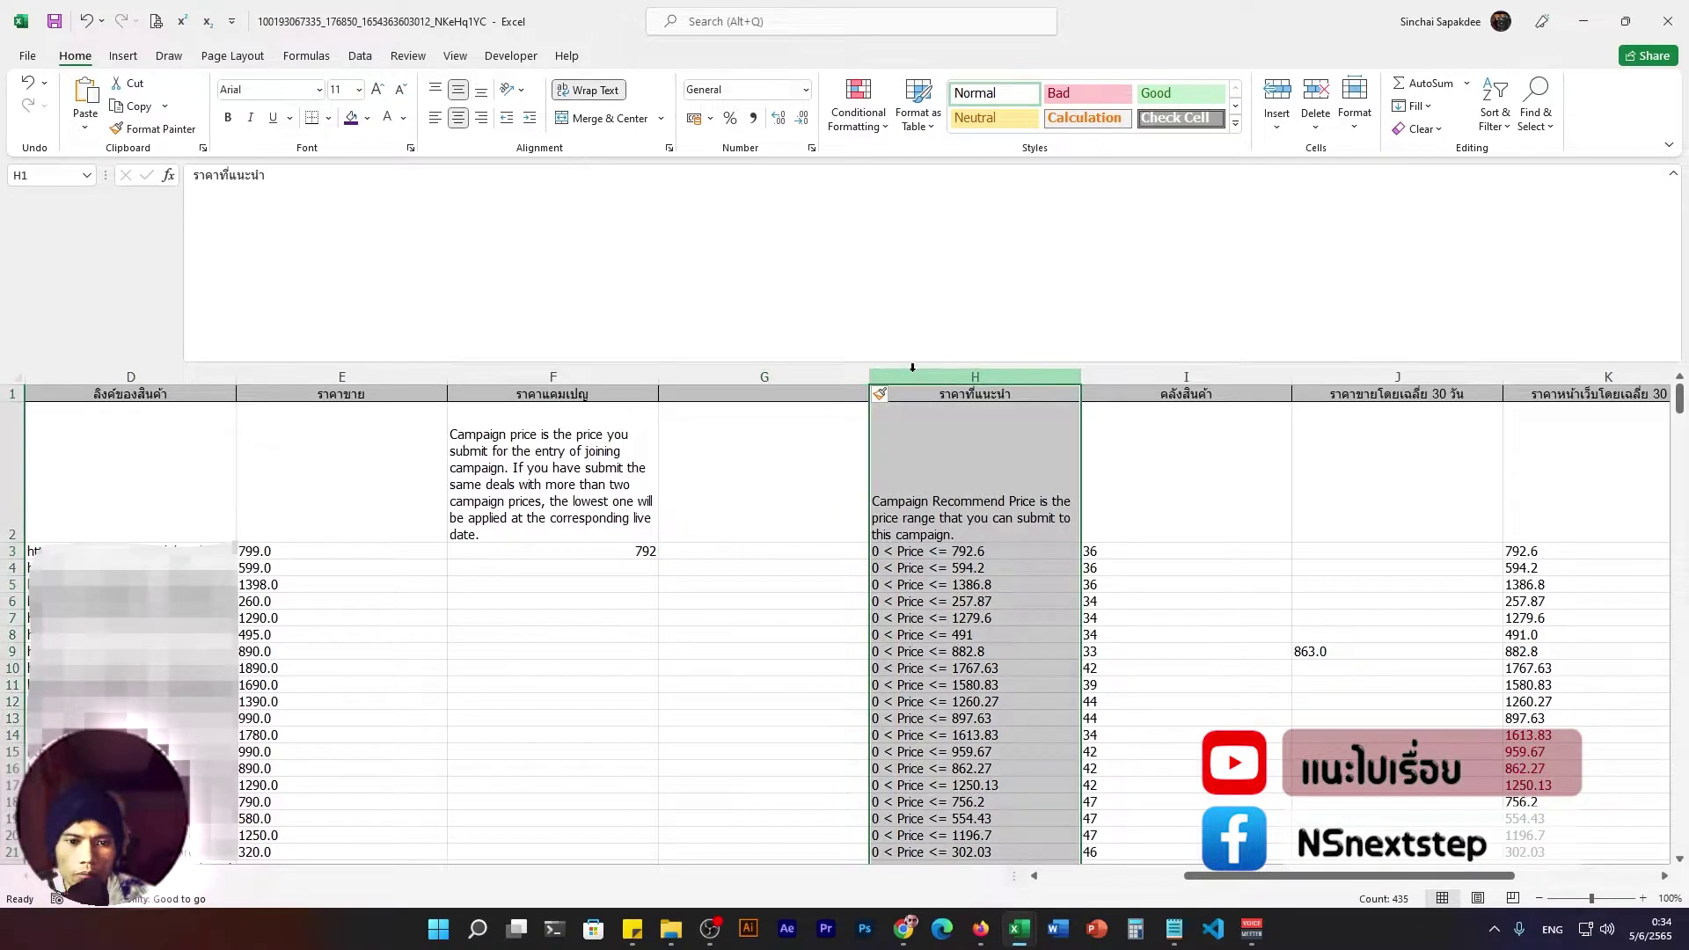
{"action": "left_click", "coordinate": [774, 551]}
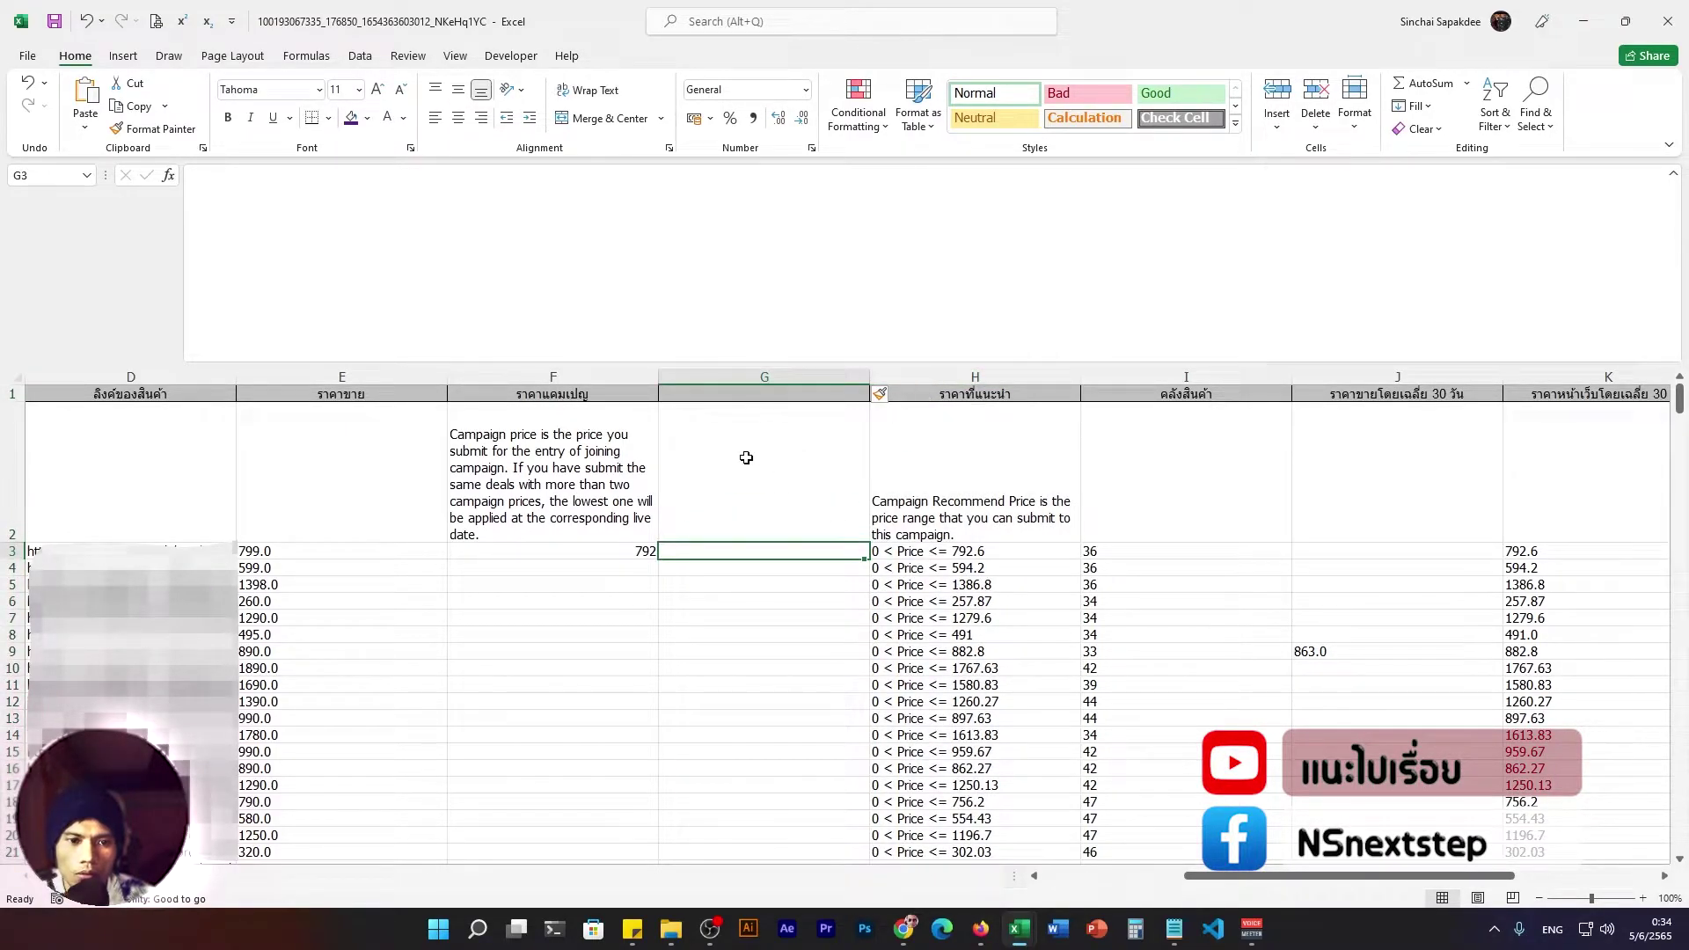
{"action": "left_click", "coordinate": [704, 454]}
{"action": "left_click", "coordinate": [939, 453]}
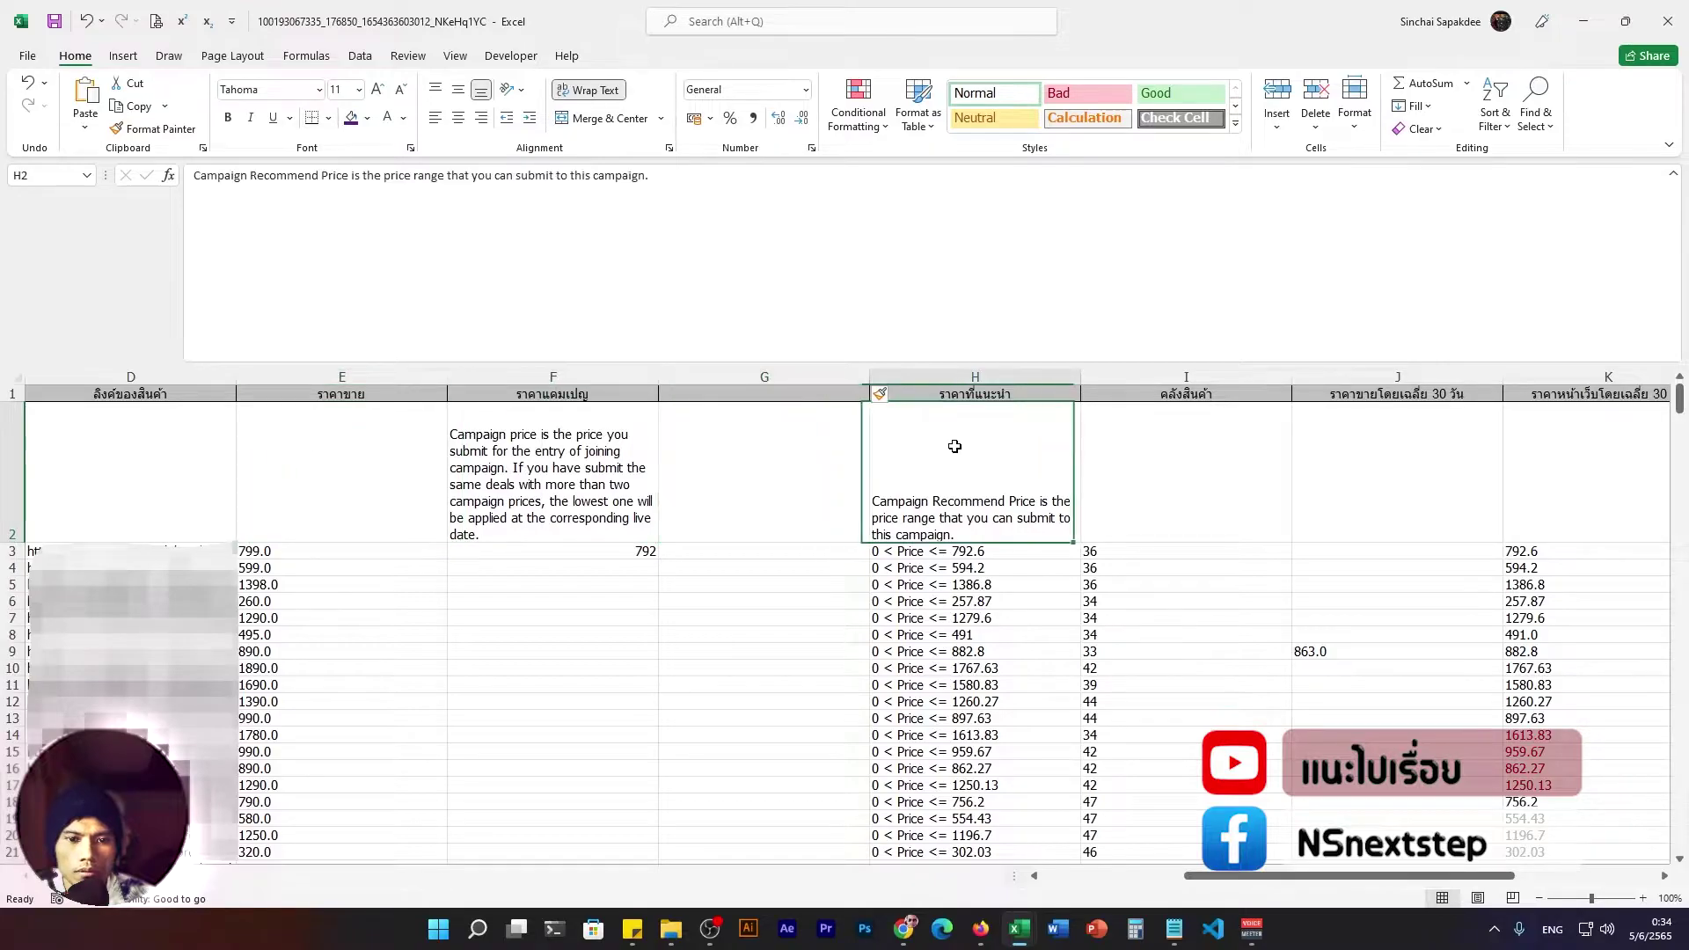
{"action": "left_click", "coordinate": [711, 552]}
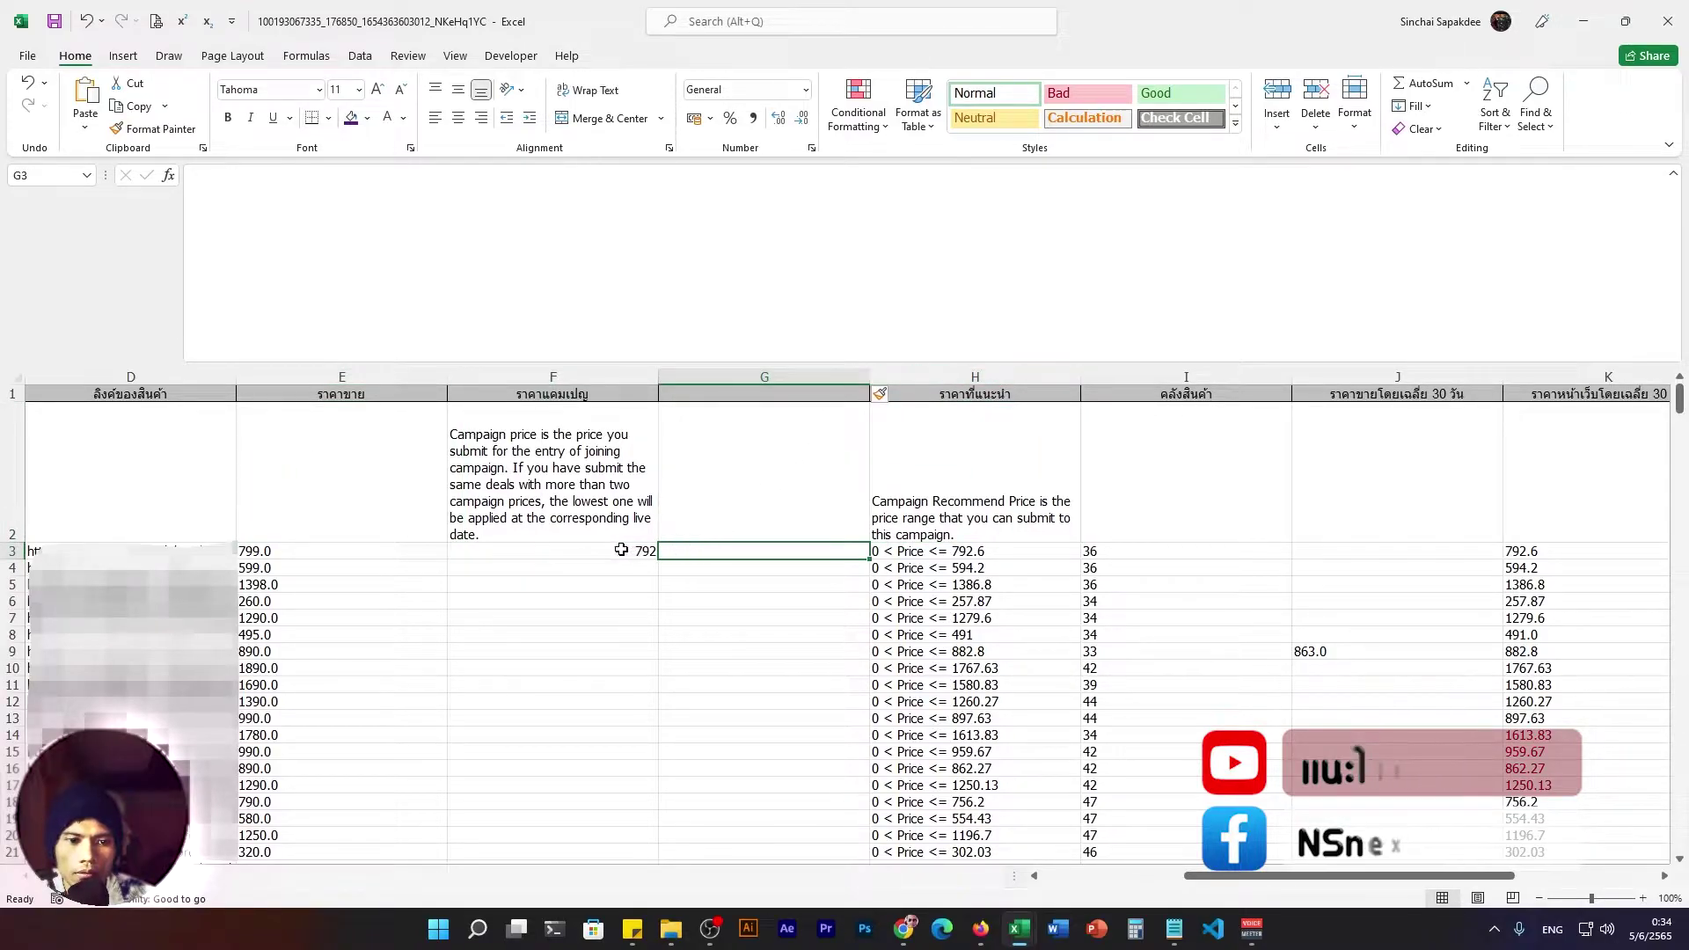
{"action": "left_click", "coordinate": [622, 551]}
{"action": "left_click", "coordinate": [728, 548]}
{"action": "left_click", "coordinate": [628, 547]}
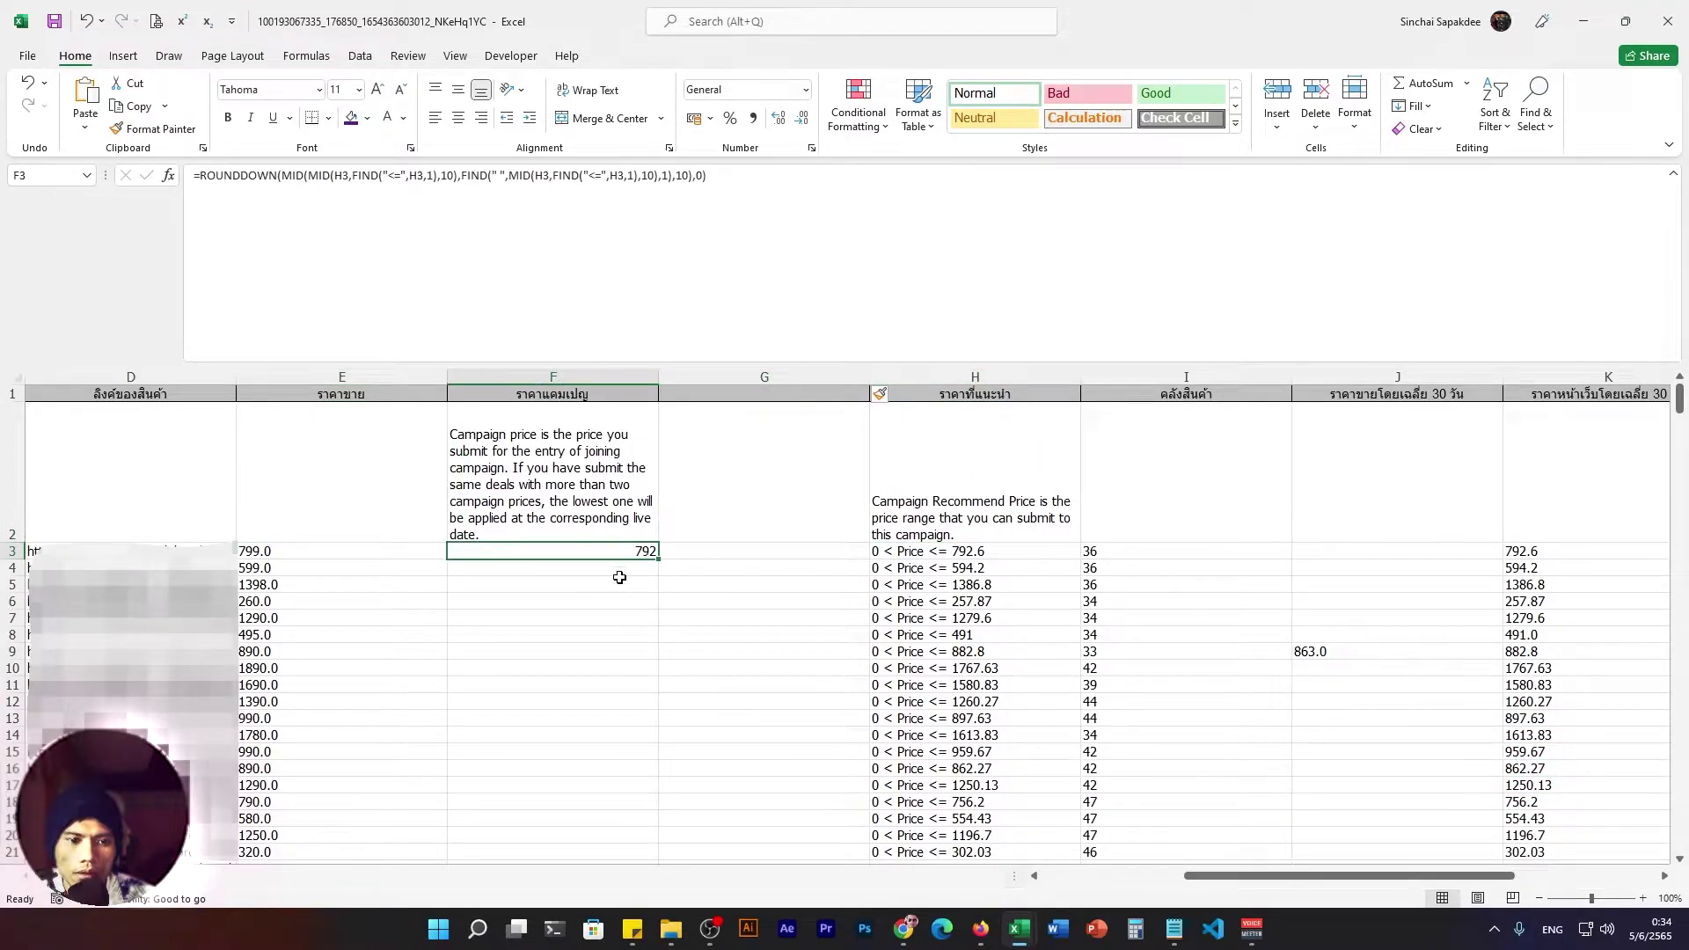
{"action": "left_click", "coordinate": [698, 550]}
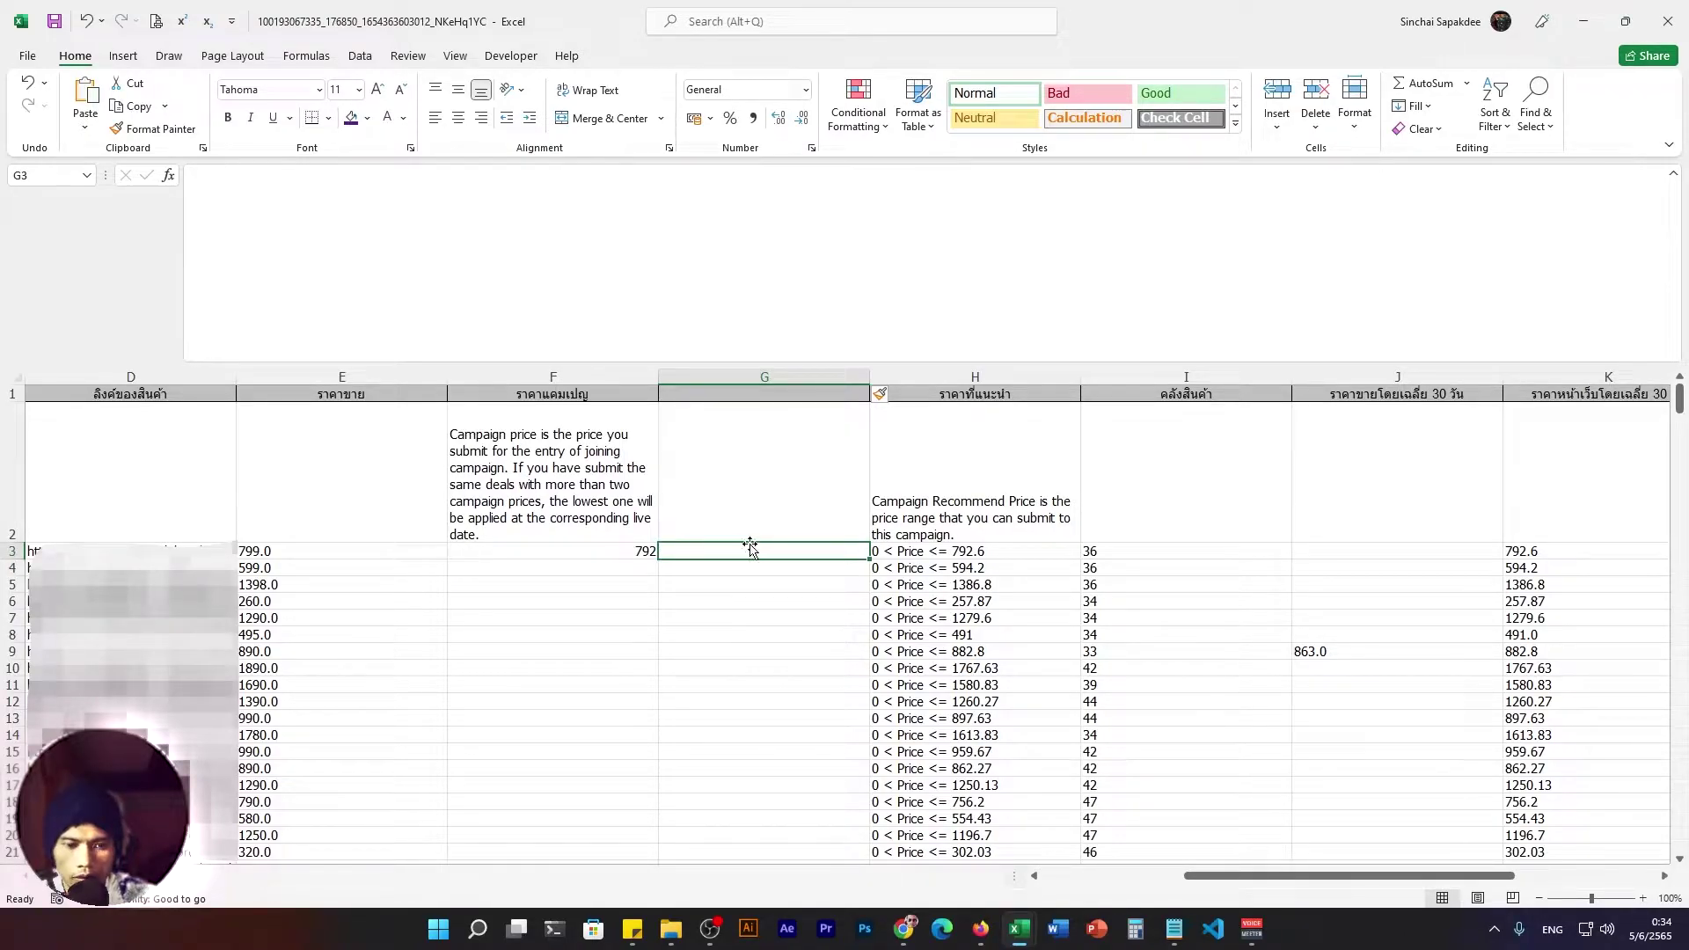
Paste the IF price-check formula into G3 and dismiss the circular reference warning.
{"action": "right_click", "coordinate": [757, 557]}
{"action": "left_click", "coordinate": [797, 175]}
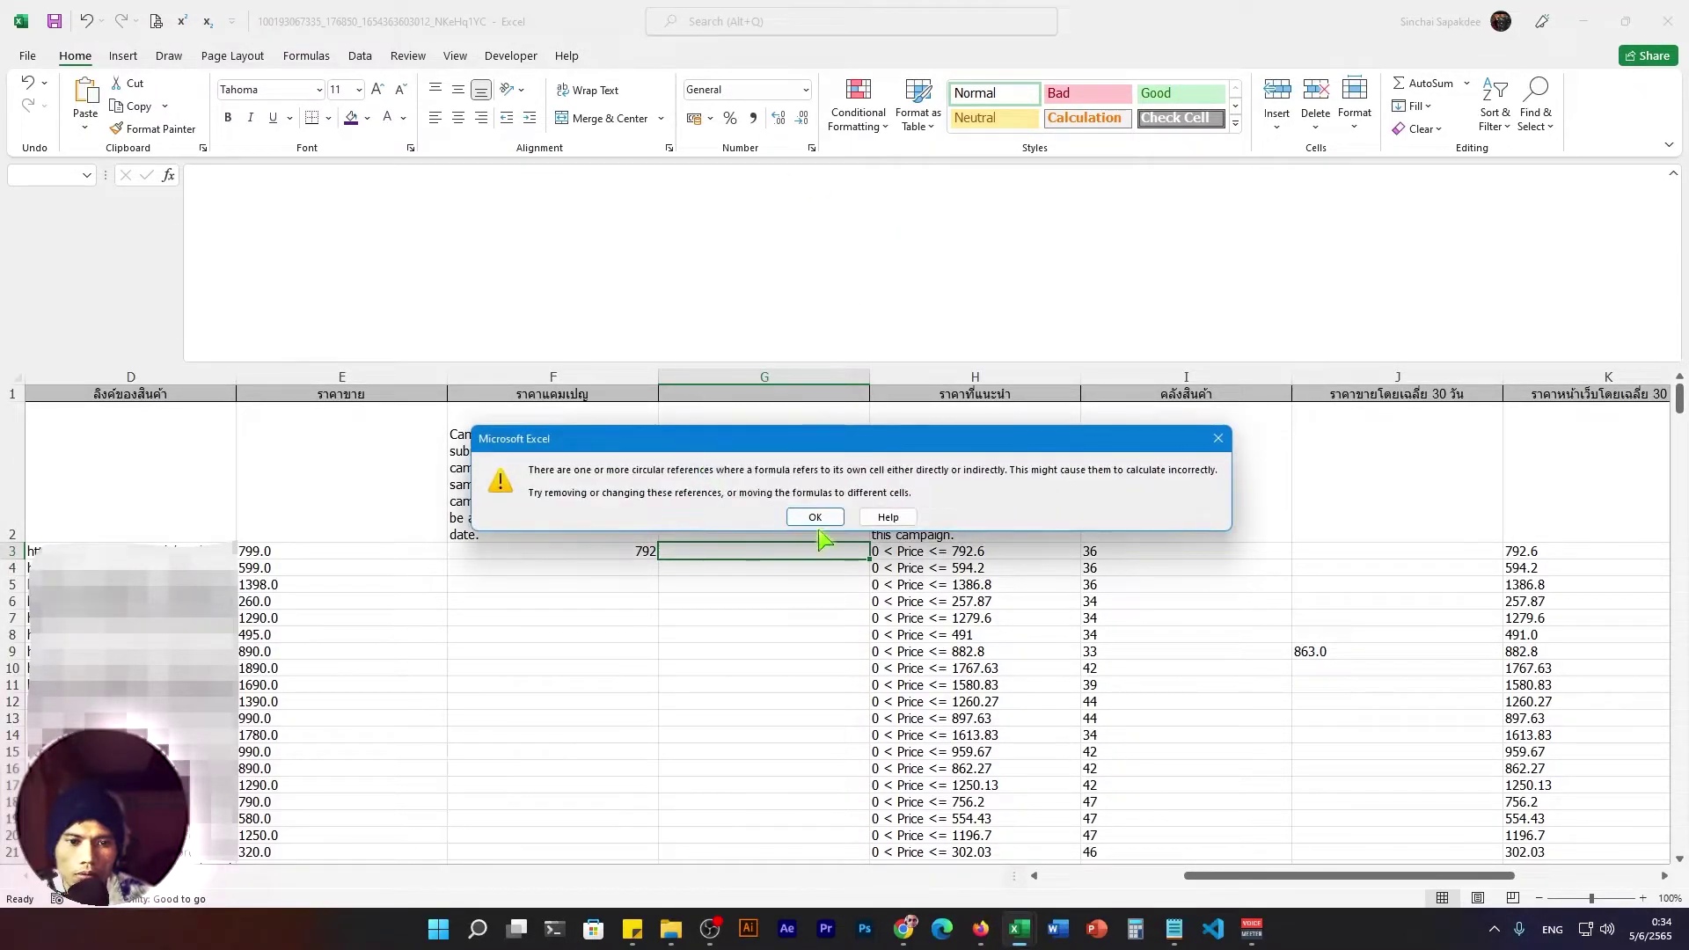
{"action": "left_click", "coordinate": [1217, 439]}
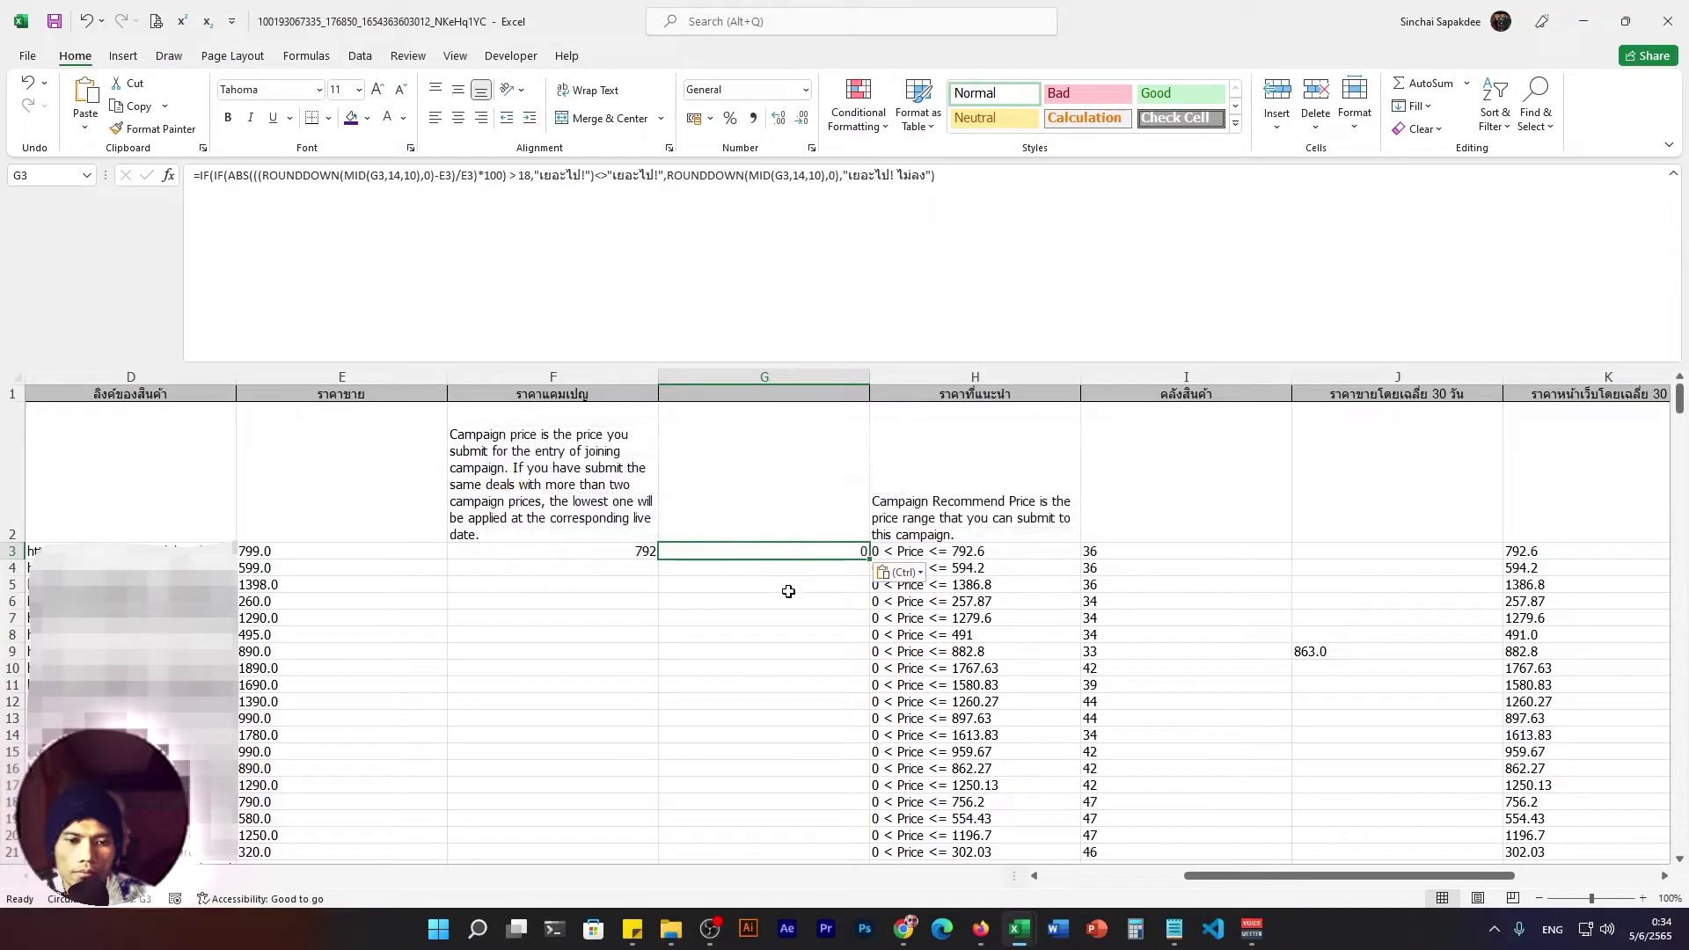
{"action": "double_click", "coordinate": [840, 551]}
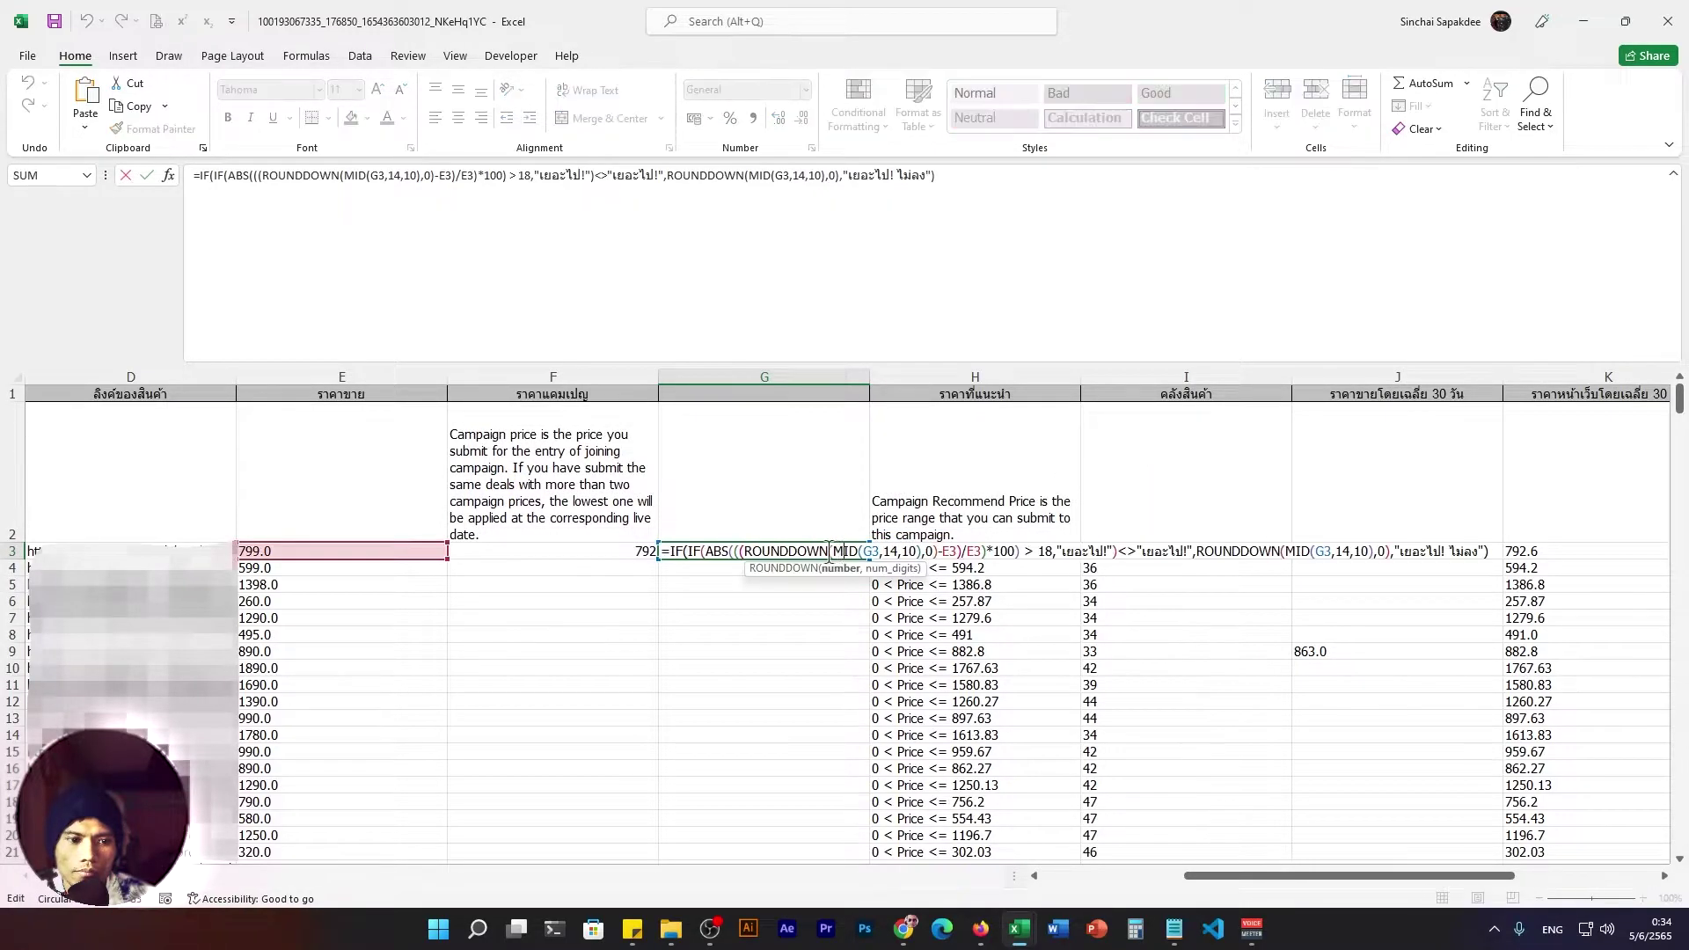
{"action": "key", "text": "Return"}
{"action": "double_click", "coordinate": [852, 554]}
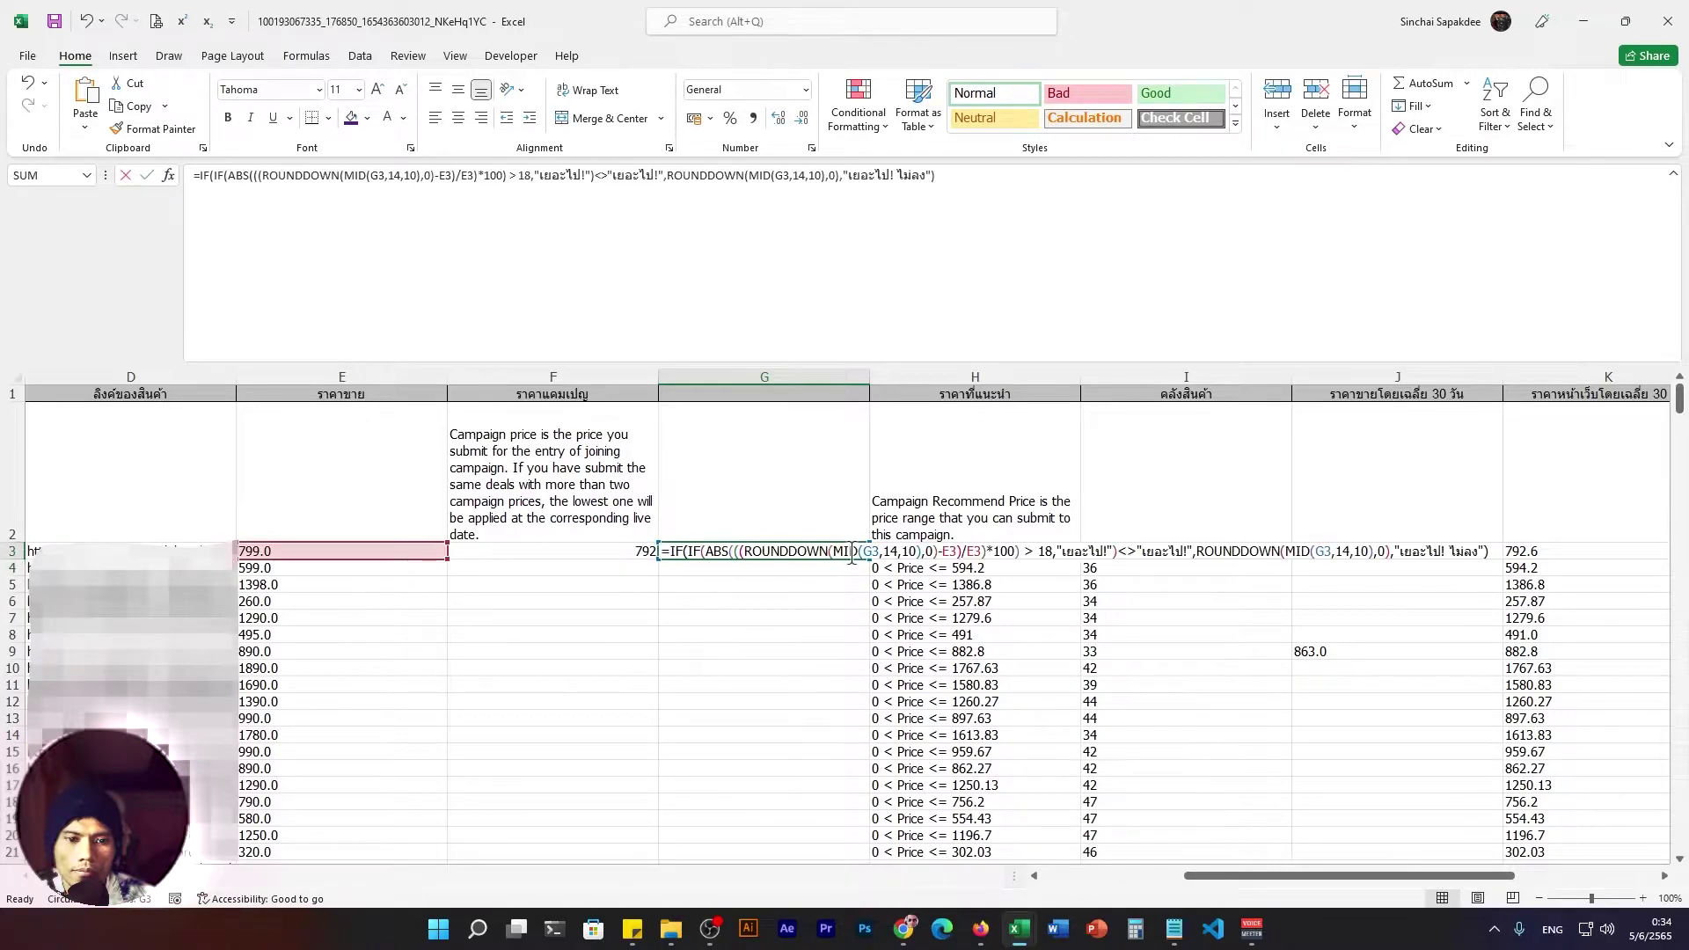
{"action": "key", "text": "Return"}
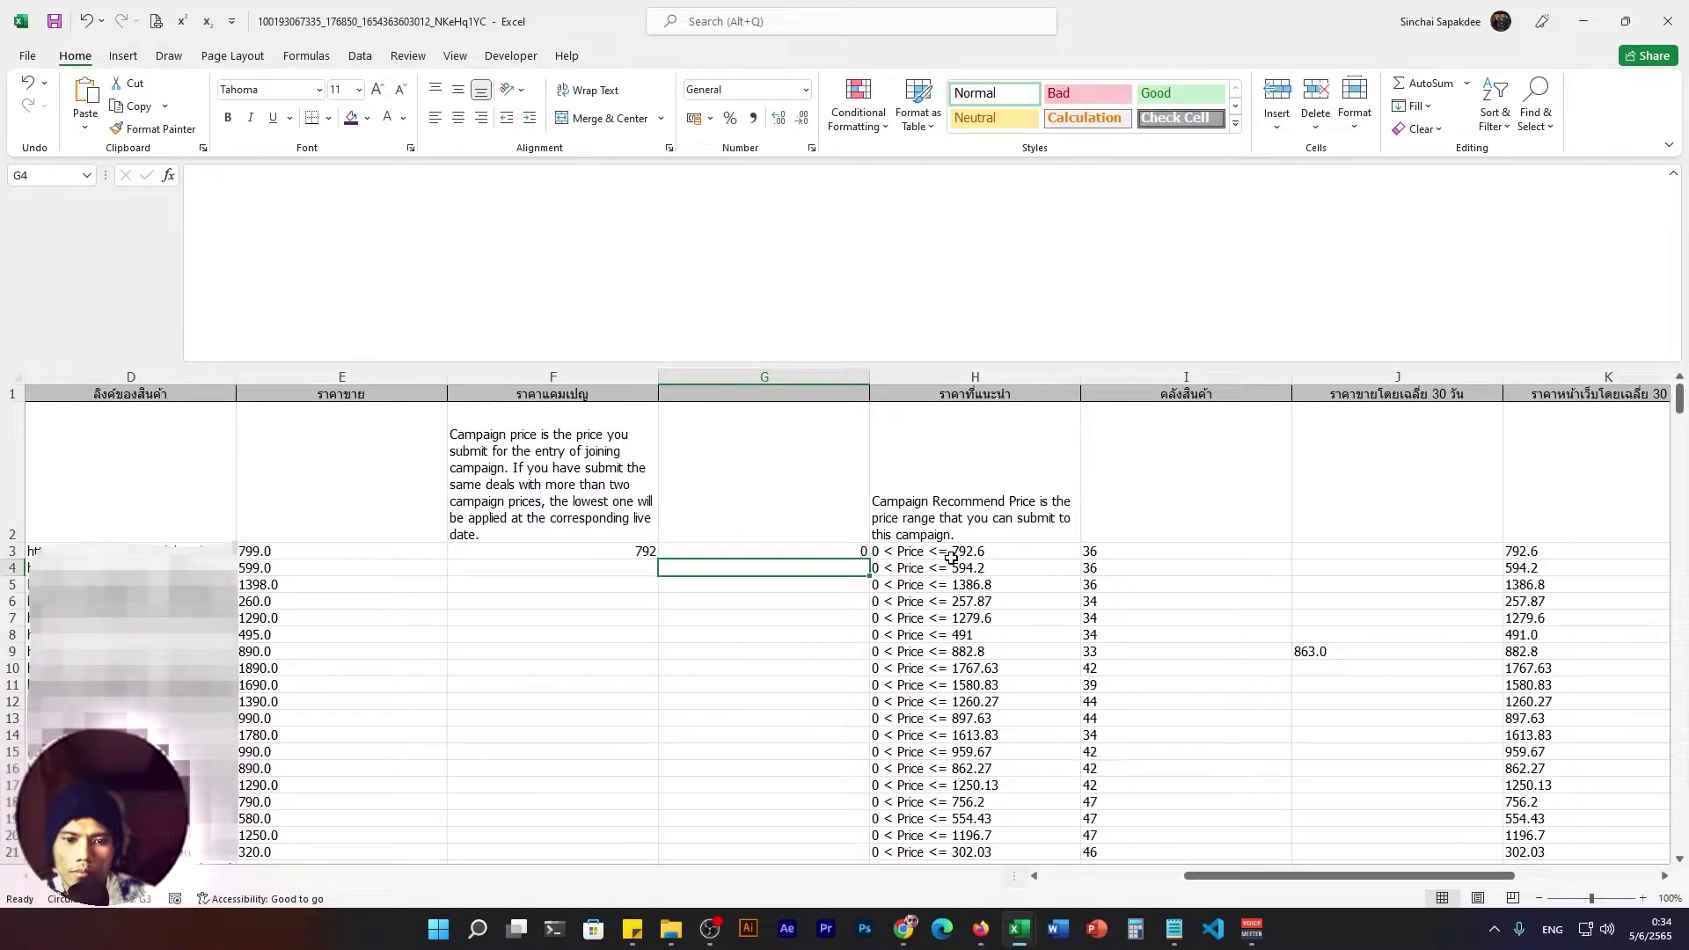
Change both MID references in G3's formula from G3 to H3, so it shows 792.
{"action": "double_click", "coordinate": [852, 554]}
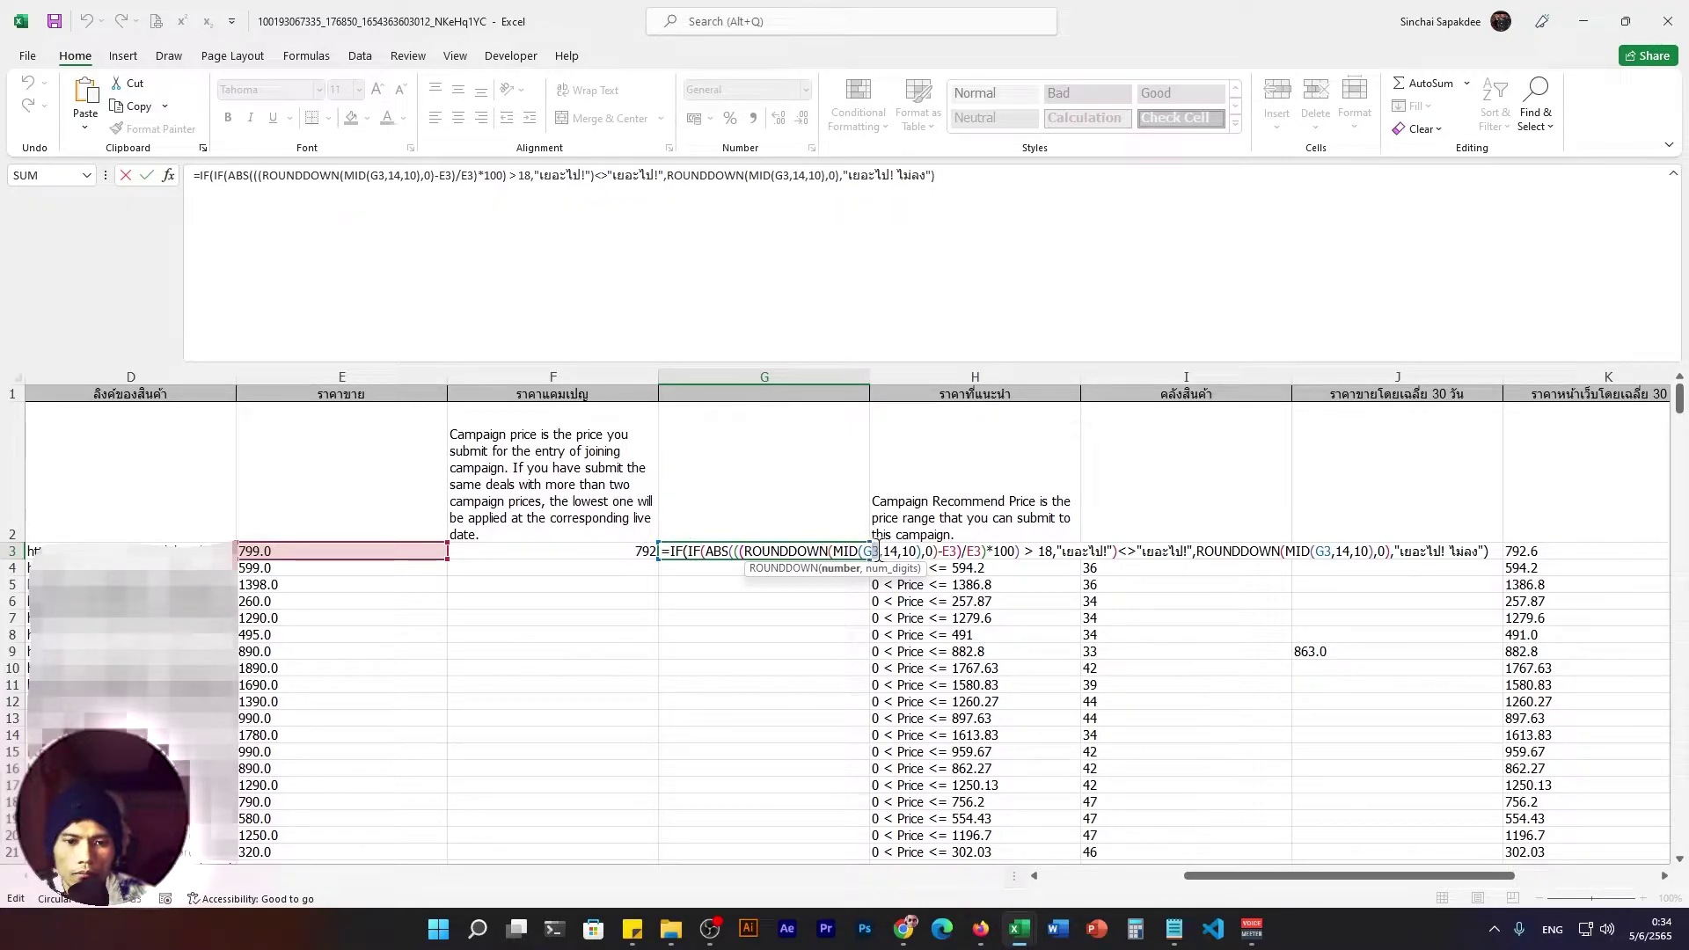
{"action": "left_click", "coordinate": [870, 552]}
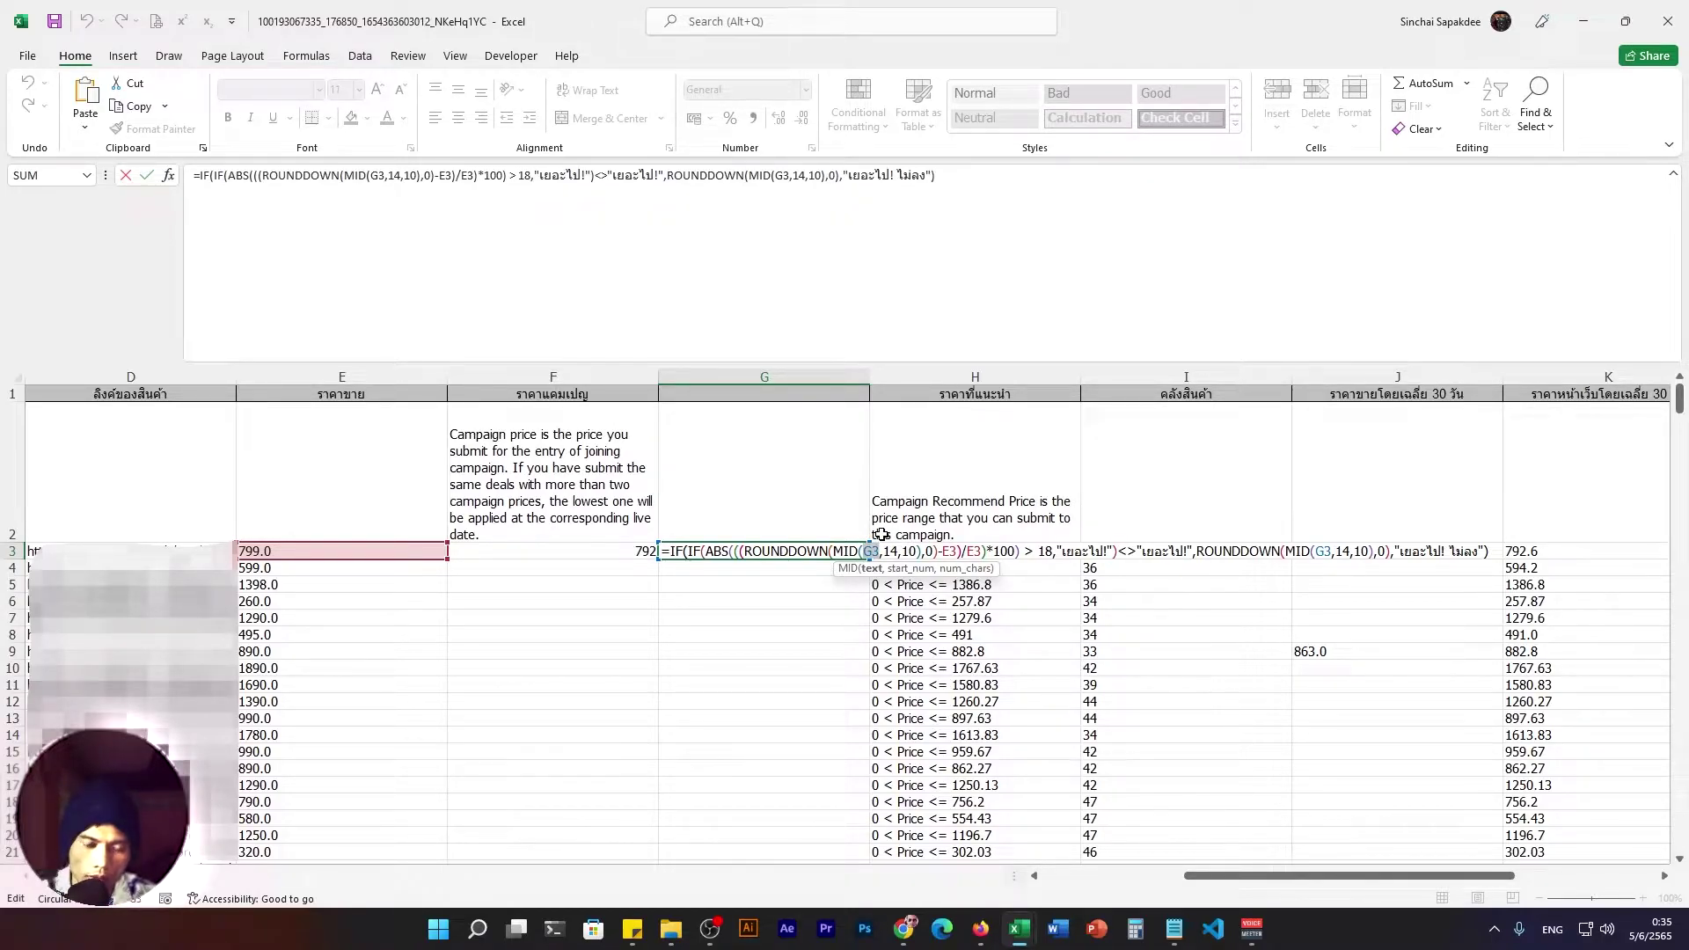
{"action": "type", "text": "H"}
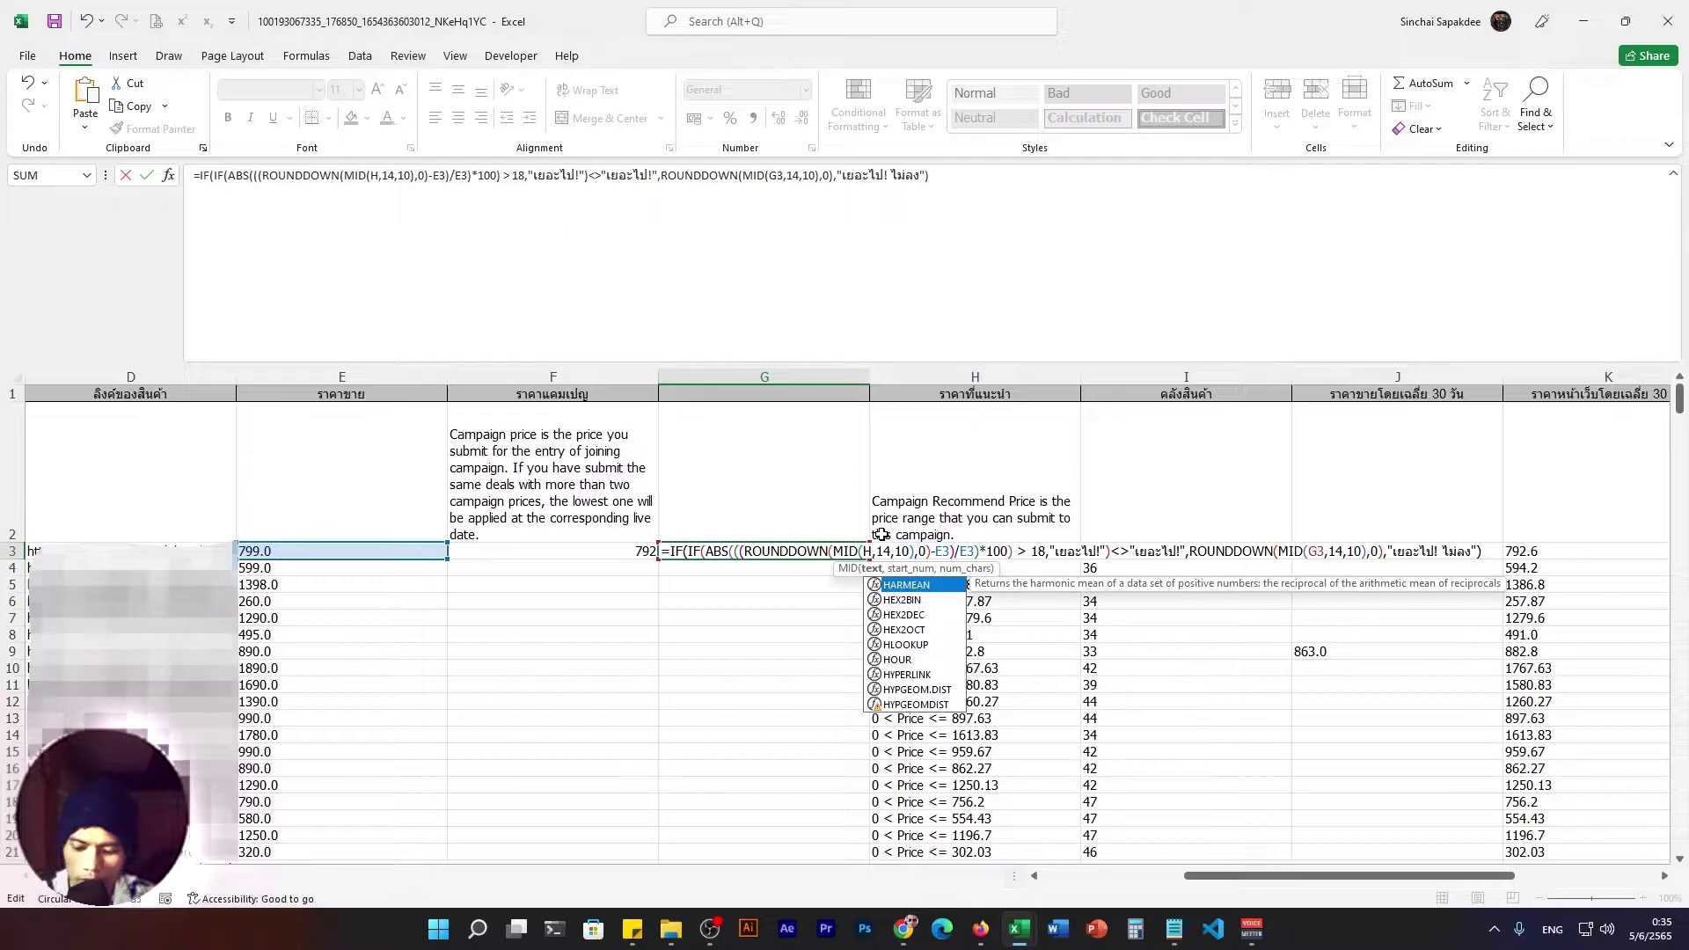
{"action": "type", "text": "3"}
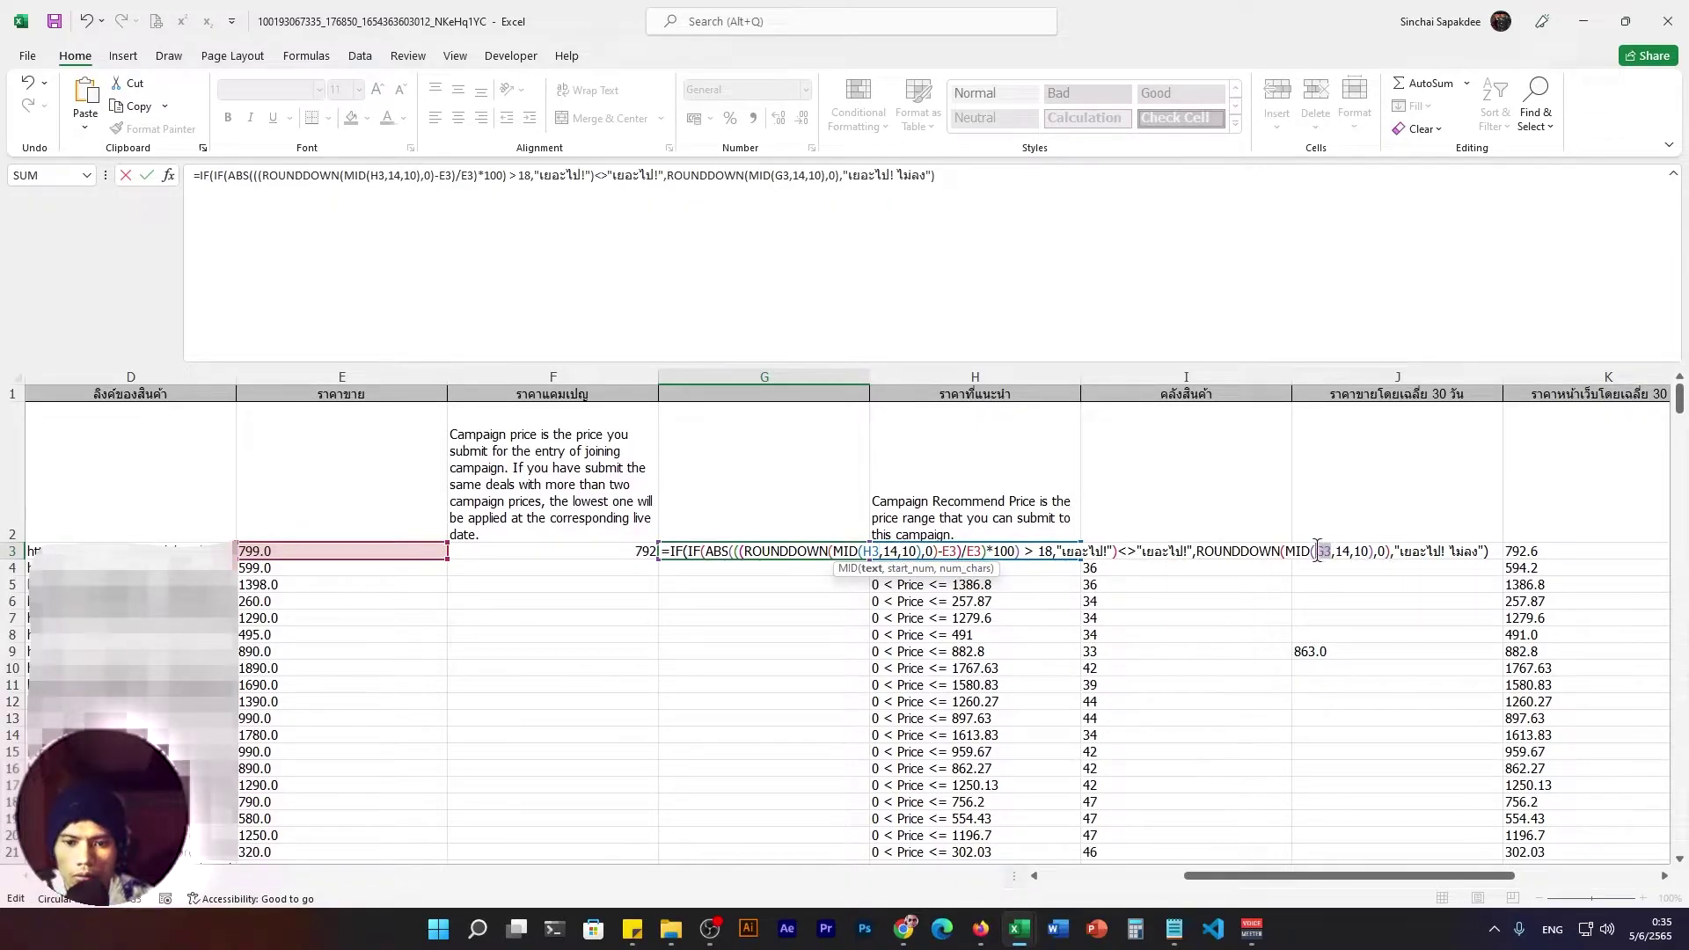
{"action": "double_click", "coordinate": [1322, 551]}
{"action": "type", "text": "H"}
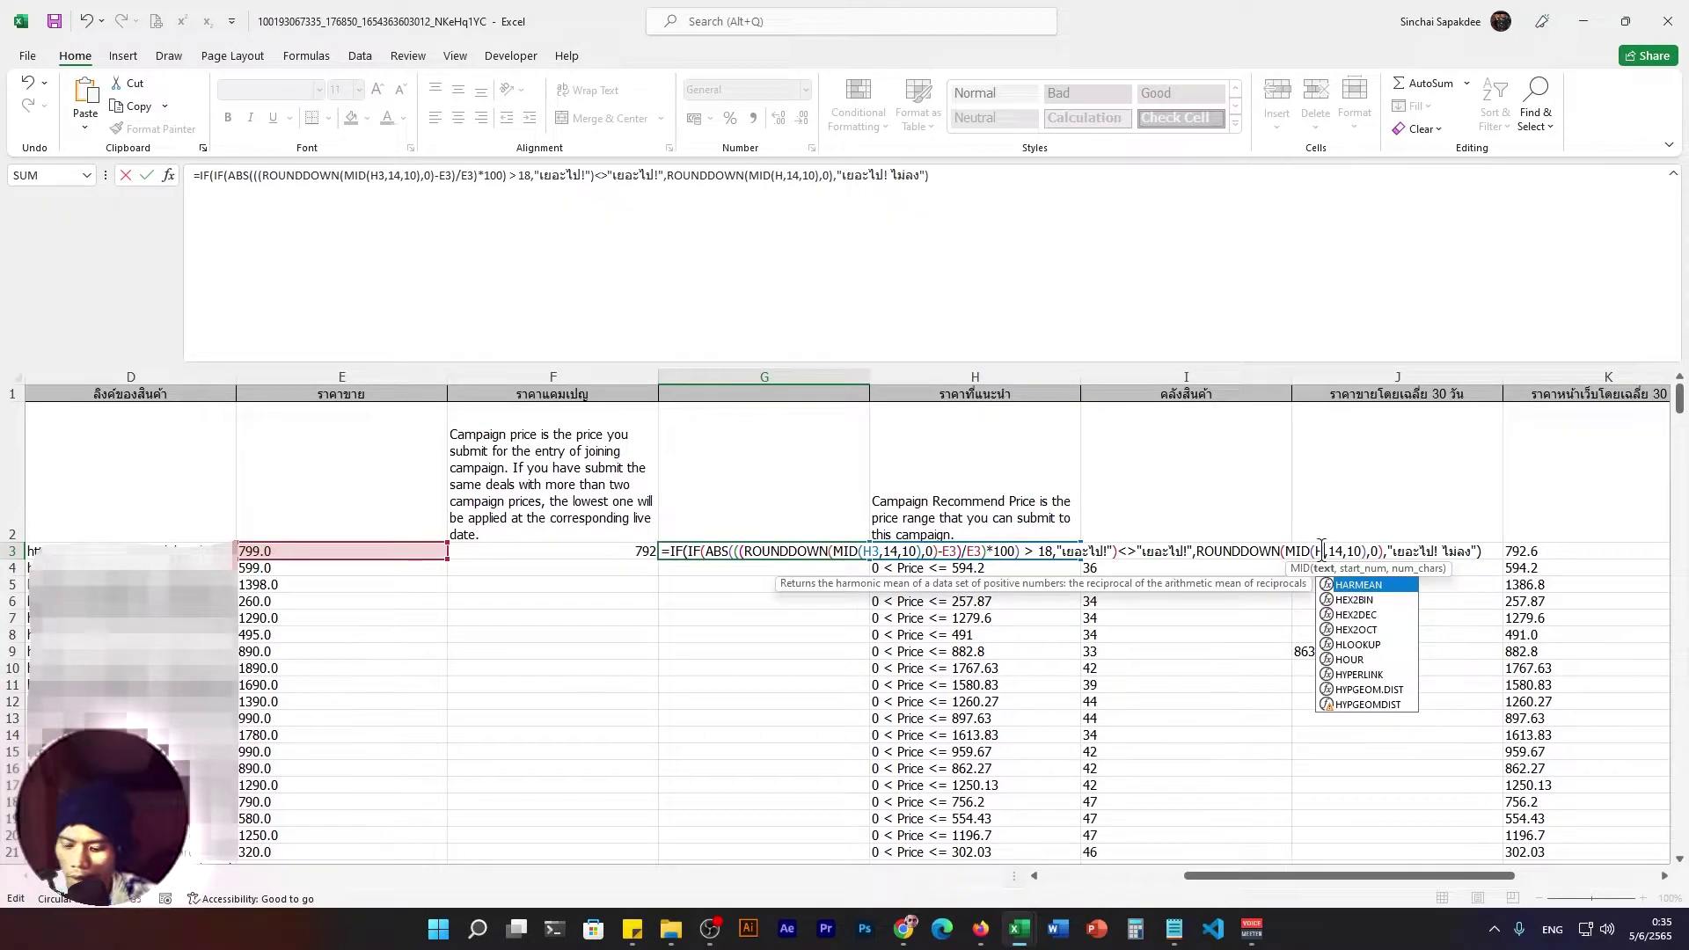
{"action": "type", "text": "3"}
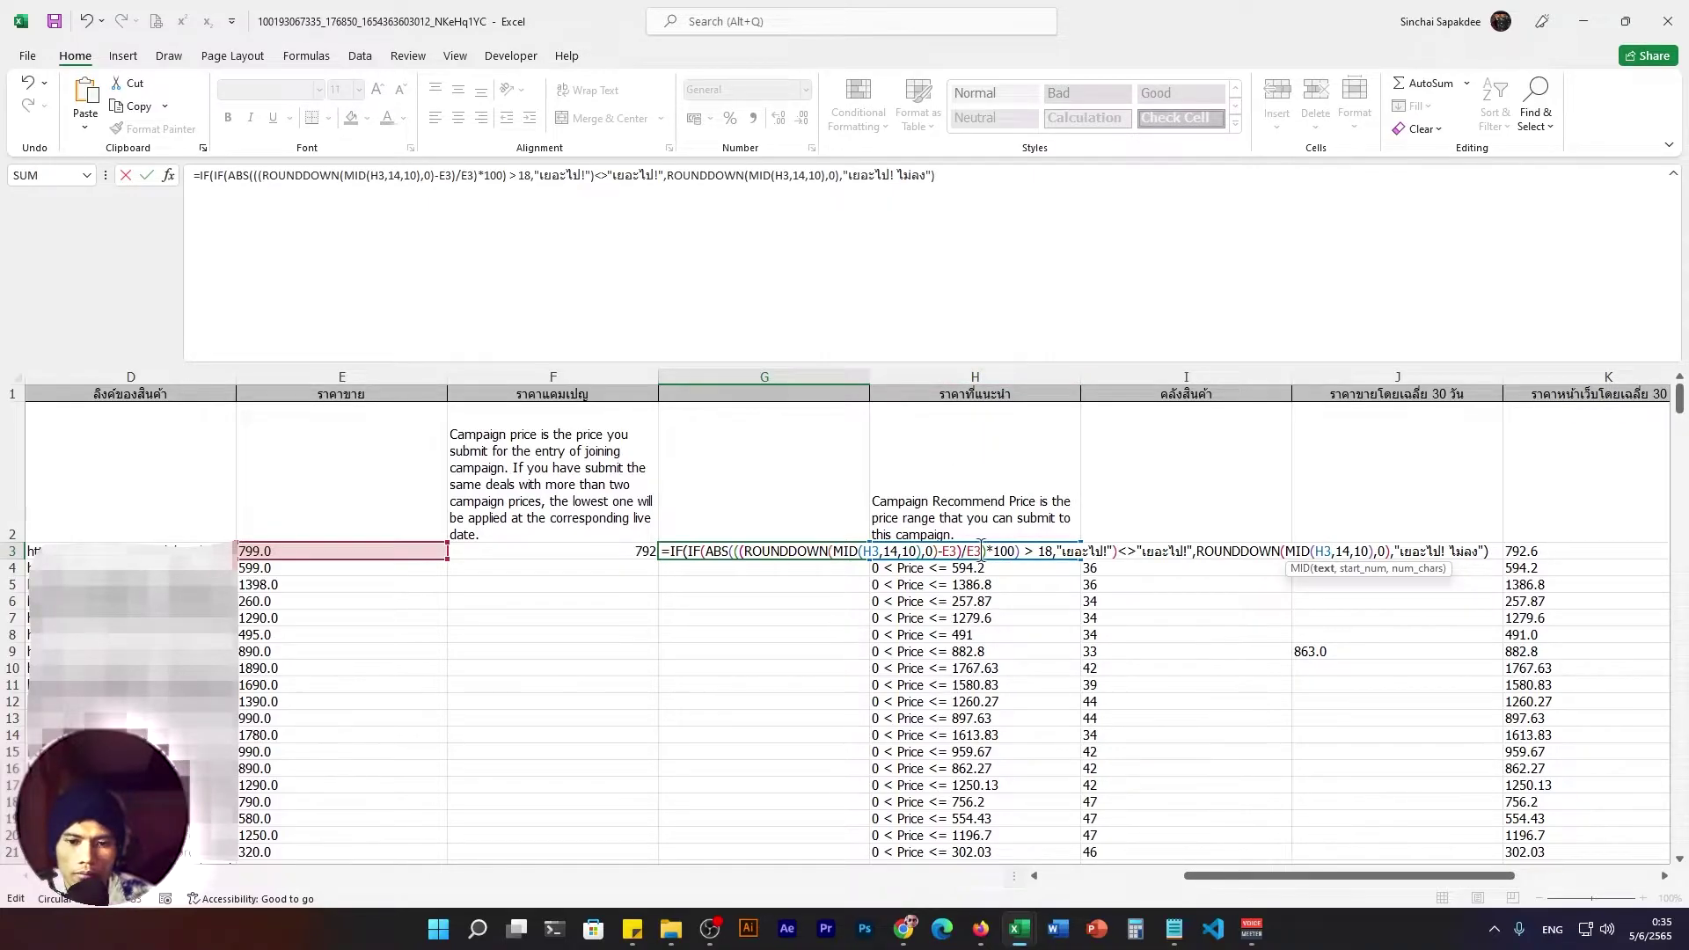
{"action": "key", "text": "Return"}
{"action": "left_click", "coordinate": [840, 556]}
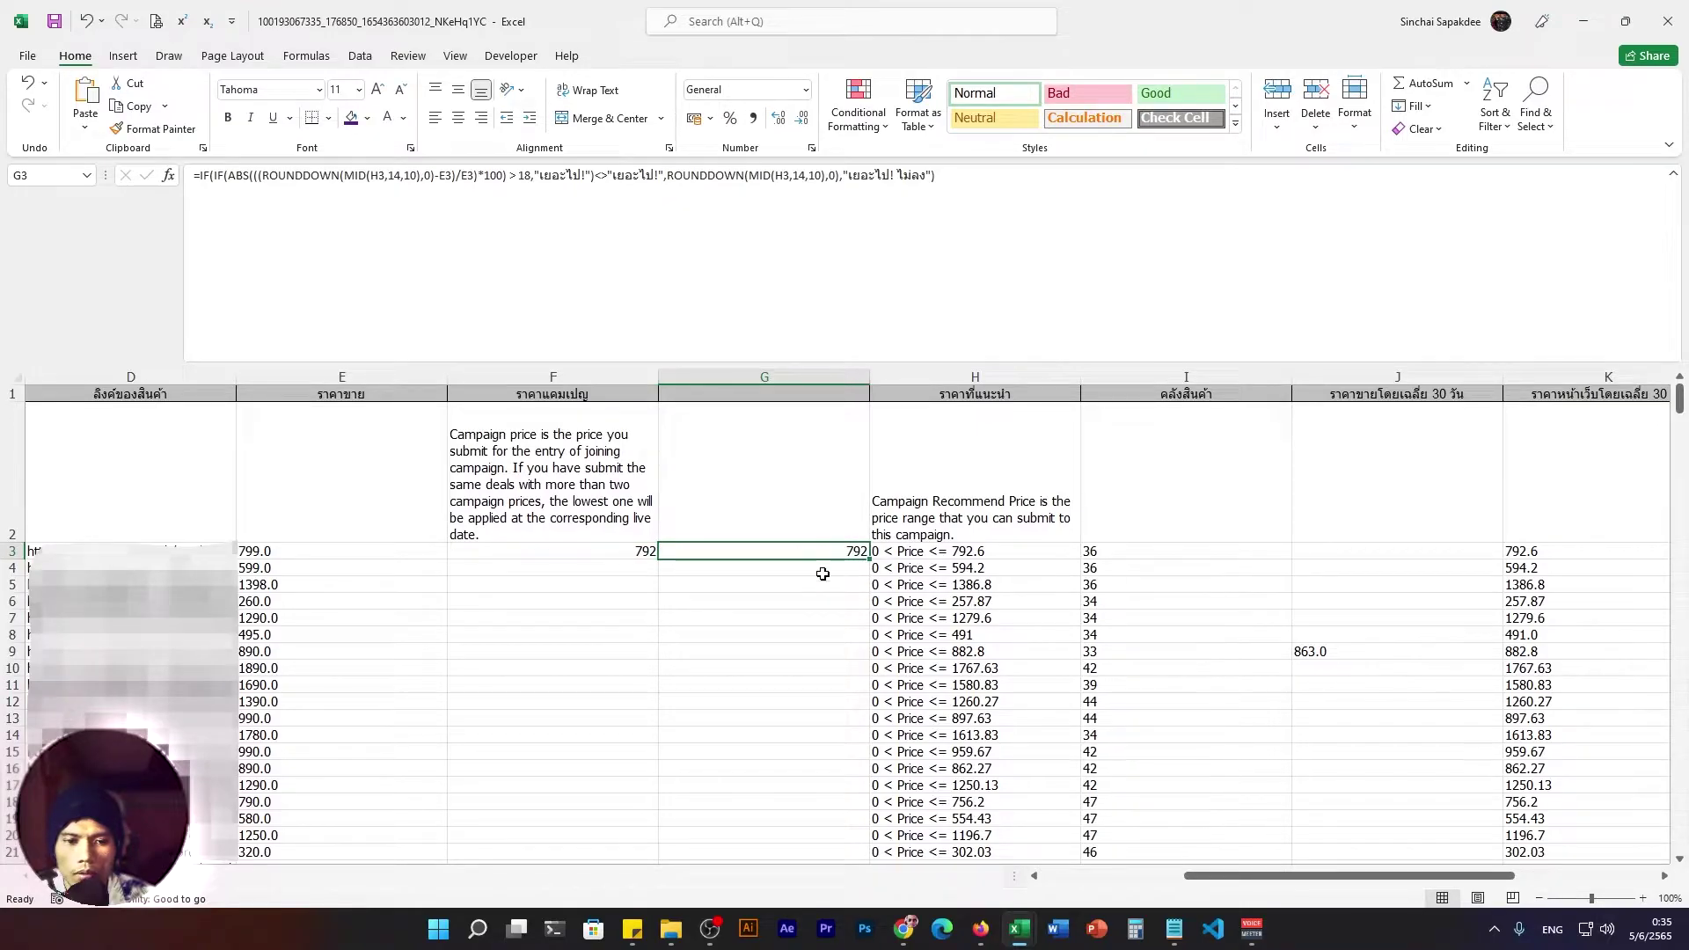
Fill G3's formula down to row 435 and confirm G255 shows 'เยอะไป! ไม่ลง'.
{"action": "double_click", "coordinate": [869, 559]}
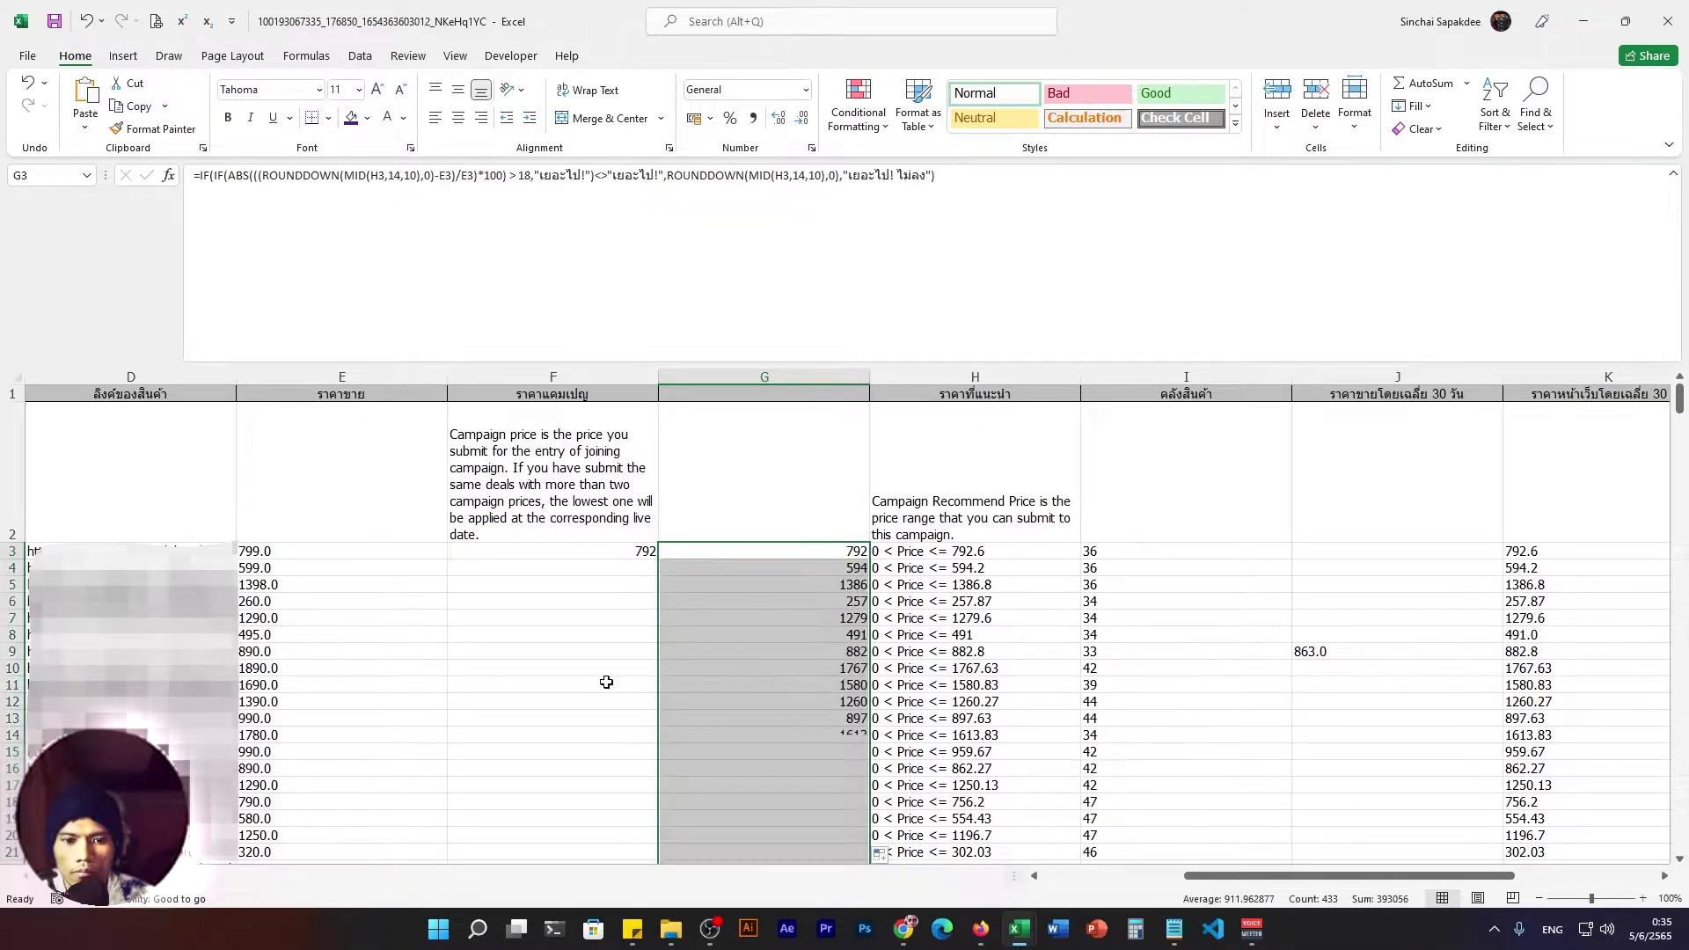
{"action": "scroll", "coordinate": [792, 717], "scroll_direction": "down", "scroll_amount": 20}
{"action": "scroll", "coordinate": [881, 717], "scroll_direction": "down", "scroll_amount": 13}
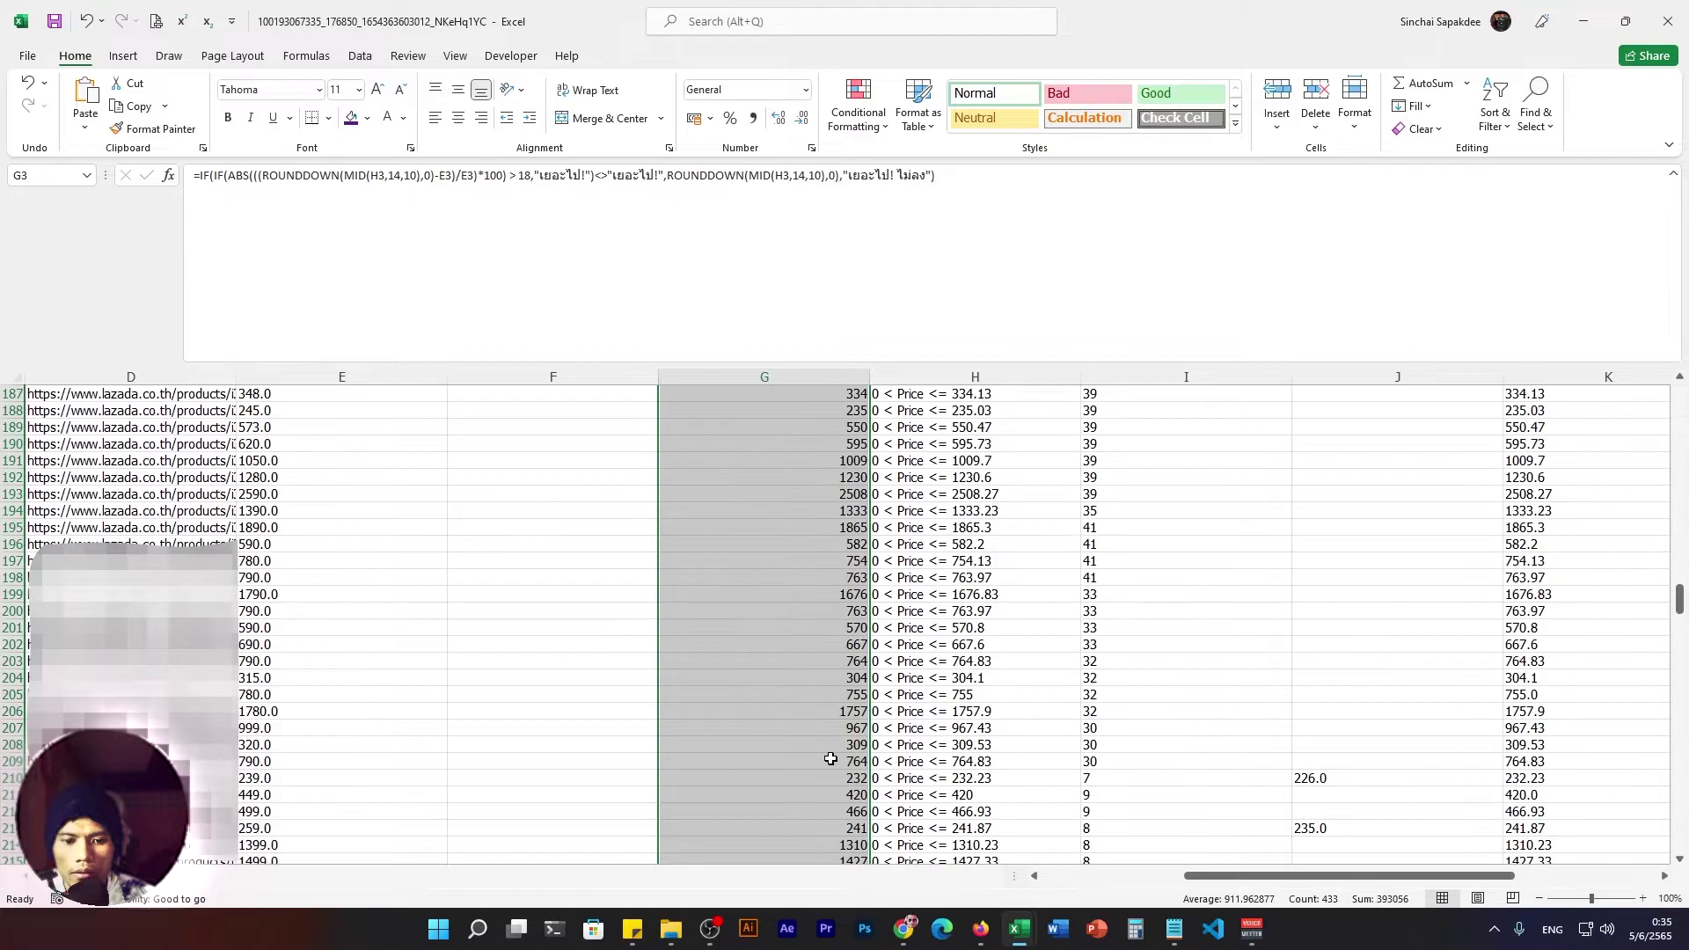
{"action": "scroll", "coordinate": [829, 758], "scroll_direction": "down", "scroll_amount": 13}
{"action": "scroll", "coordinate": [818, 757], "scroll_direction": "down", "scroll_amount": 12}
{"action": "left_click", "coordinate": [730, 724]}
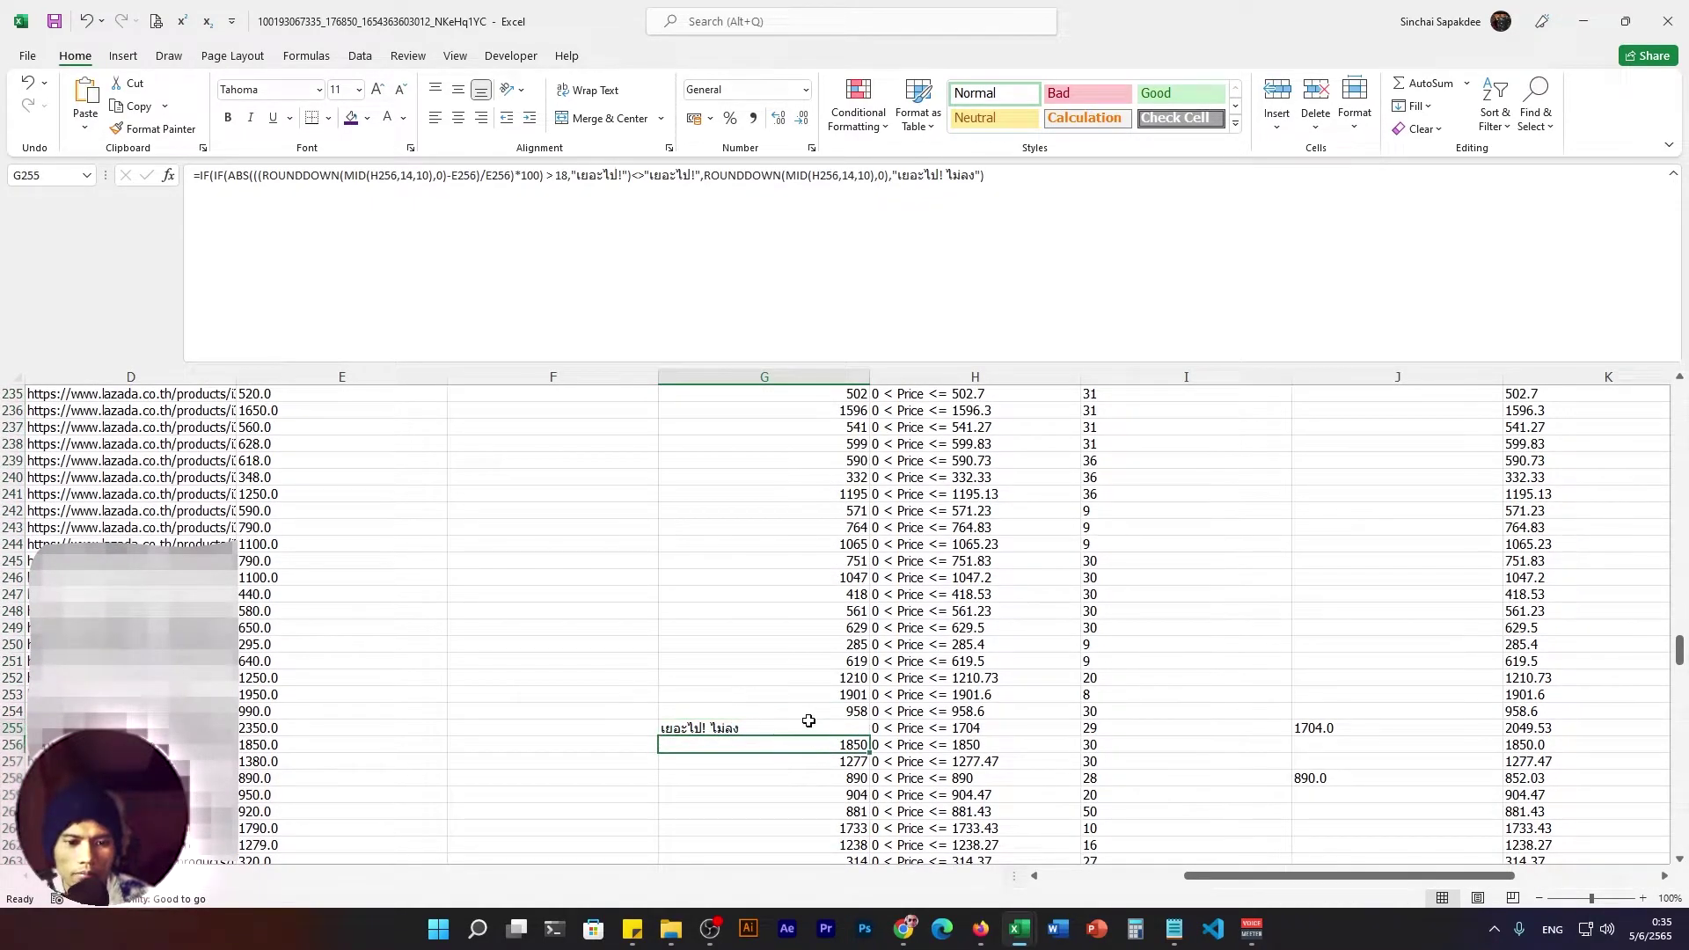
{"action": "scroll", "coordinate": [645, 723], "scroll_direction": "up", "scroll_amount": 13}
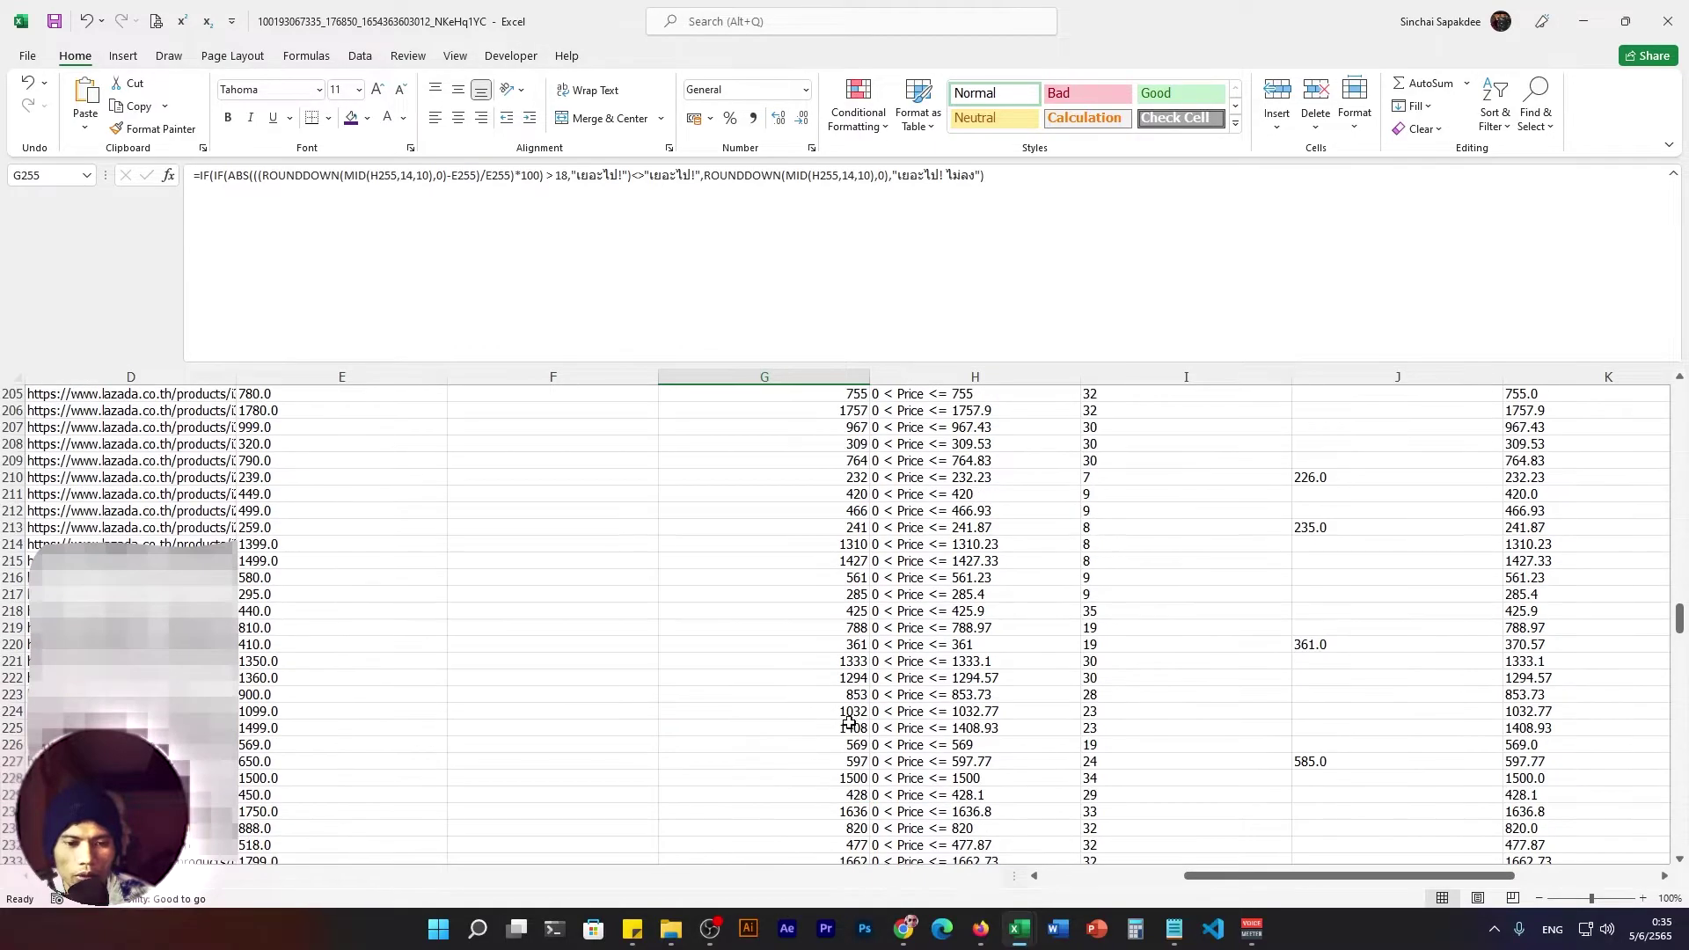
{"action": "scroll", "coordinate": [801, 554], "scroll_direction": "up", "scroll_amount": 13}
{"action": "scroll", "coordinate": [800, 554], "scroll_direction": "up", "scroll_amount": 12}
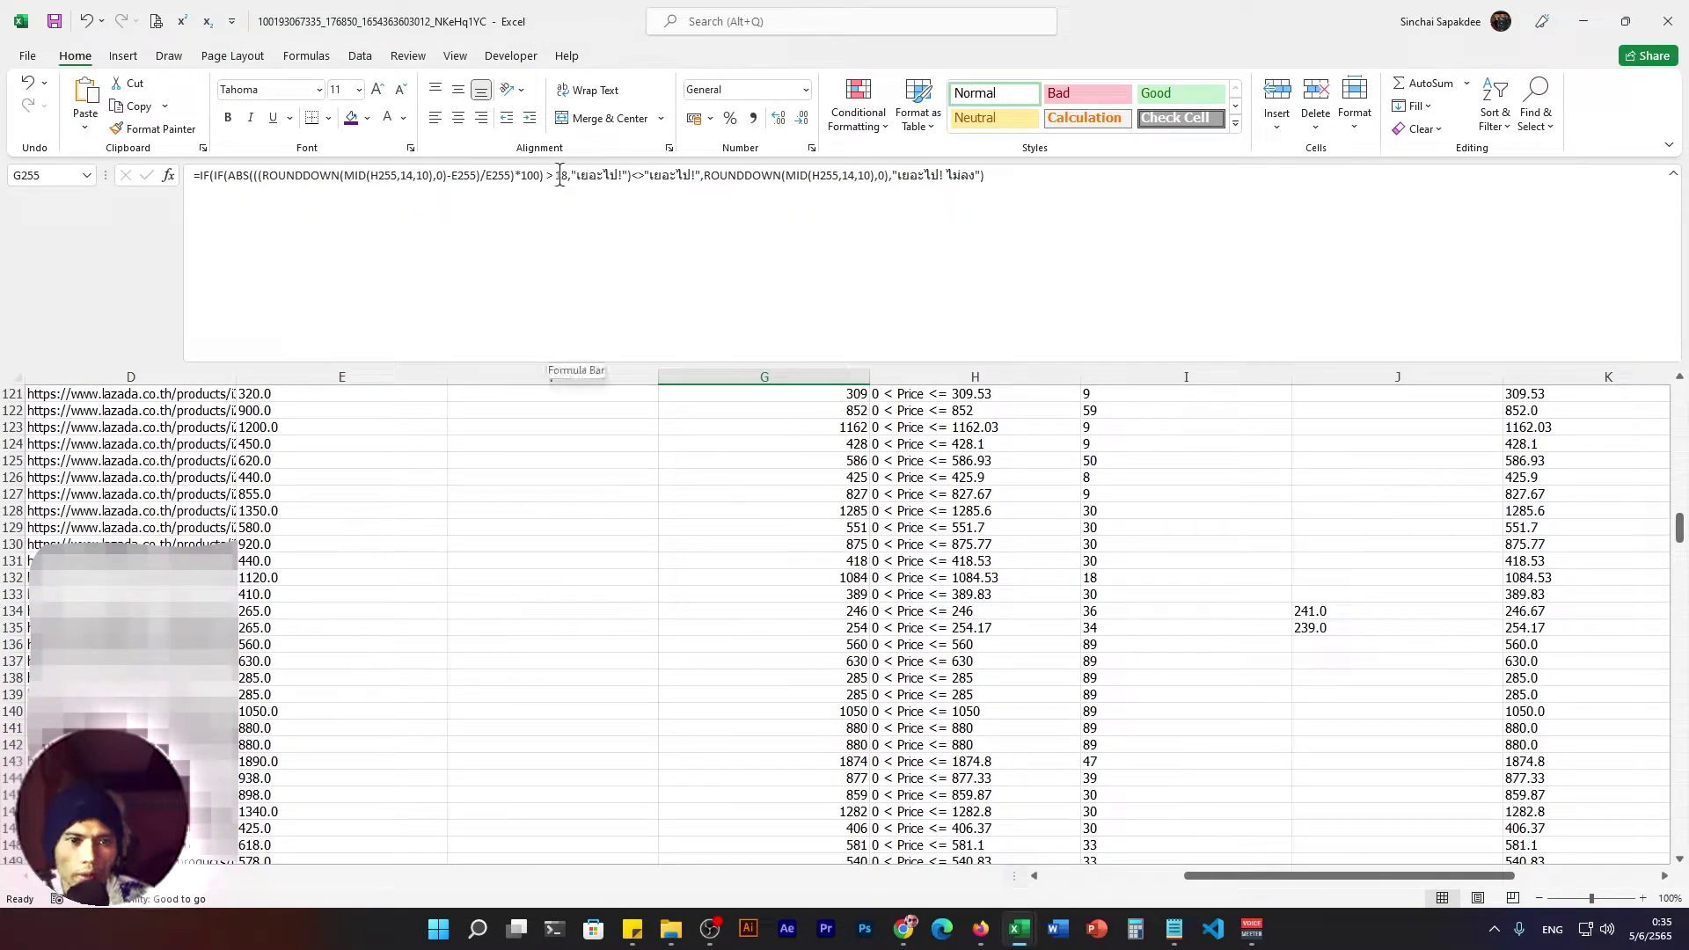
{"action": "scroll", "coordinate": [822, 607], "scroll_direction": "up", "scroll_amount": 8}
{"action": "scroll", "coordinate": [845, 494], "scroll_direction": "up", "scroll_amount": 14}
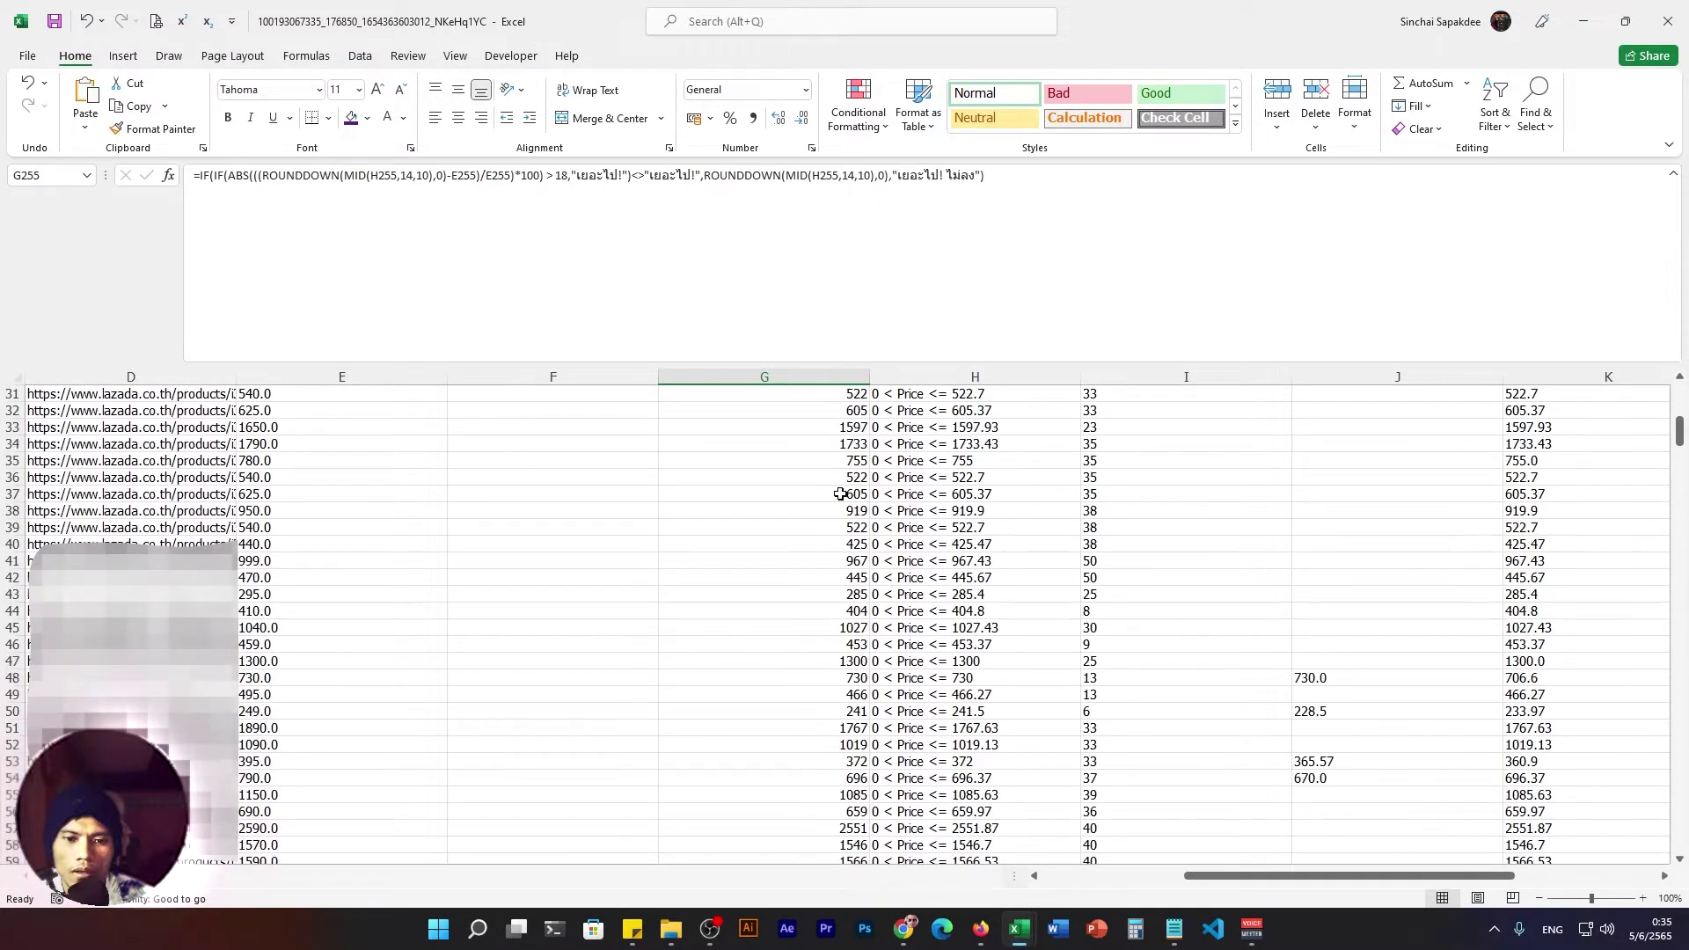
{"action": "scroll", "coordinate": [803, 614], "scroll_direction": "up", "scroll_amount": 18}
{"action": "left_click", "coordinate": [818, 551]}
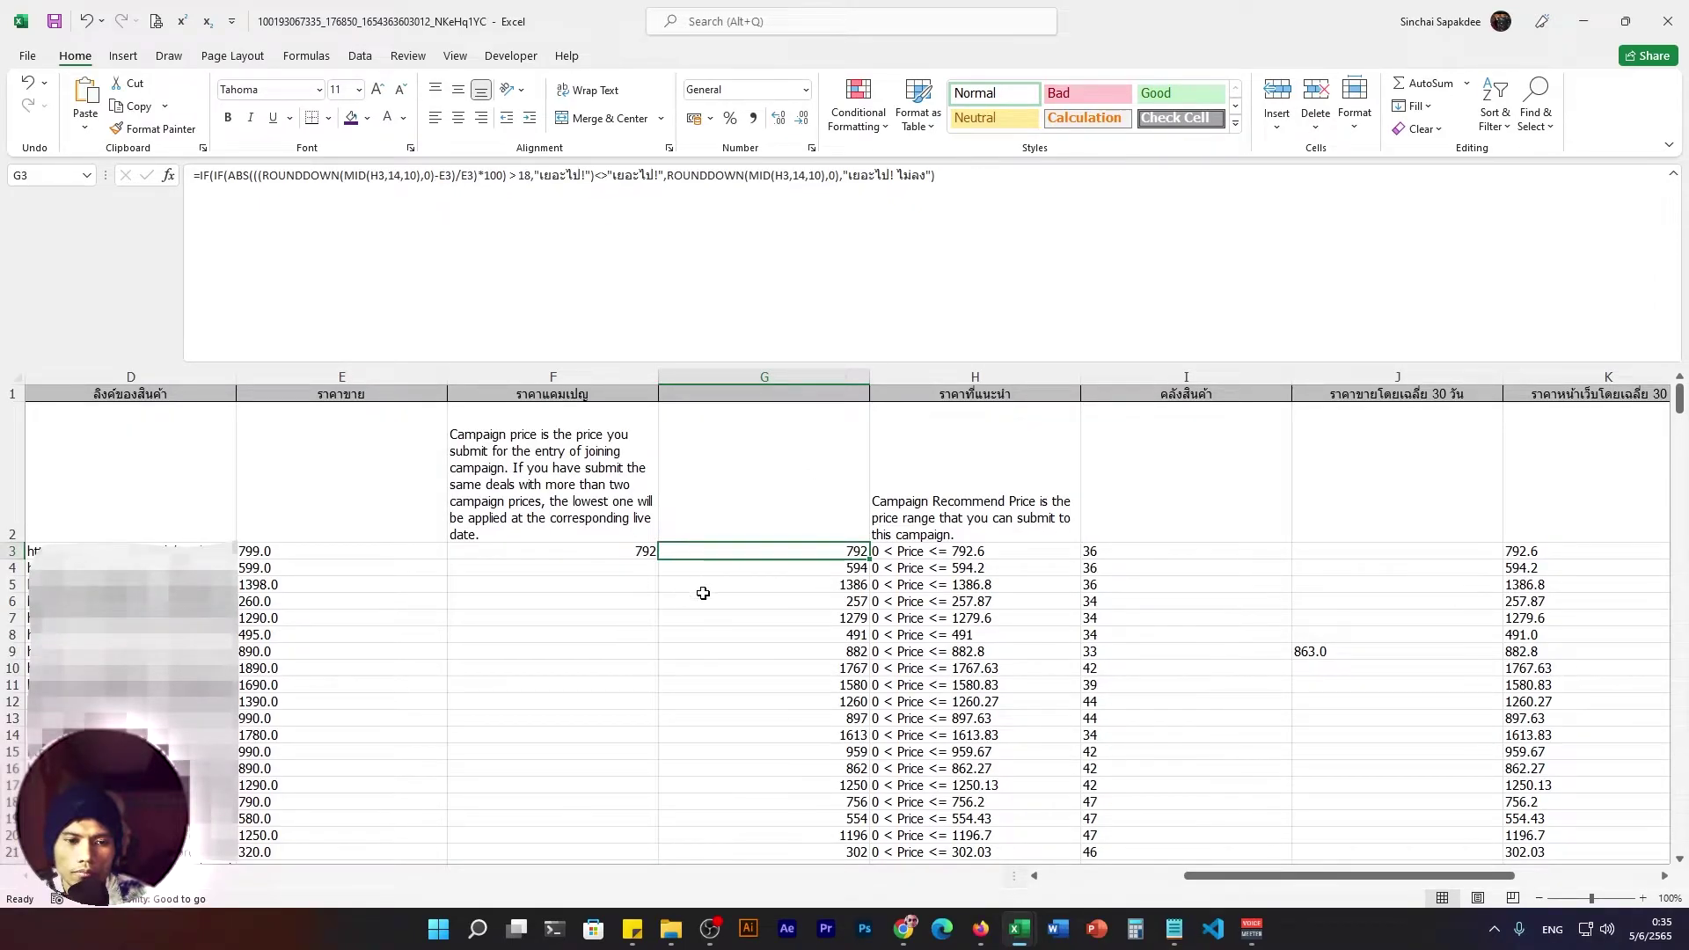
{"action": "left_click", "coordinate": [818, 585]}
{"action": "left_click", "coordinate": [762, 551]}
{"action": "left_click_drag", "start_coordinate": [994, 180], "coordinate": [192, 174]}
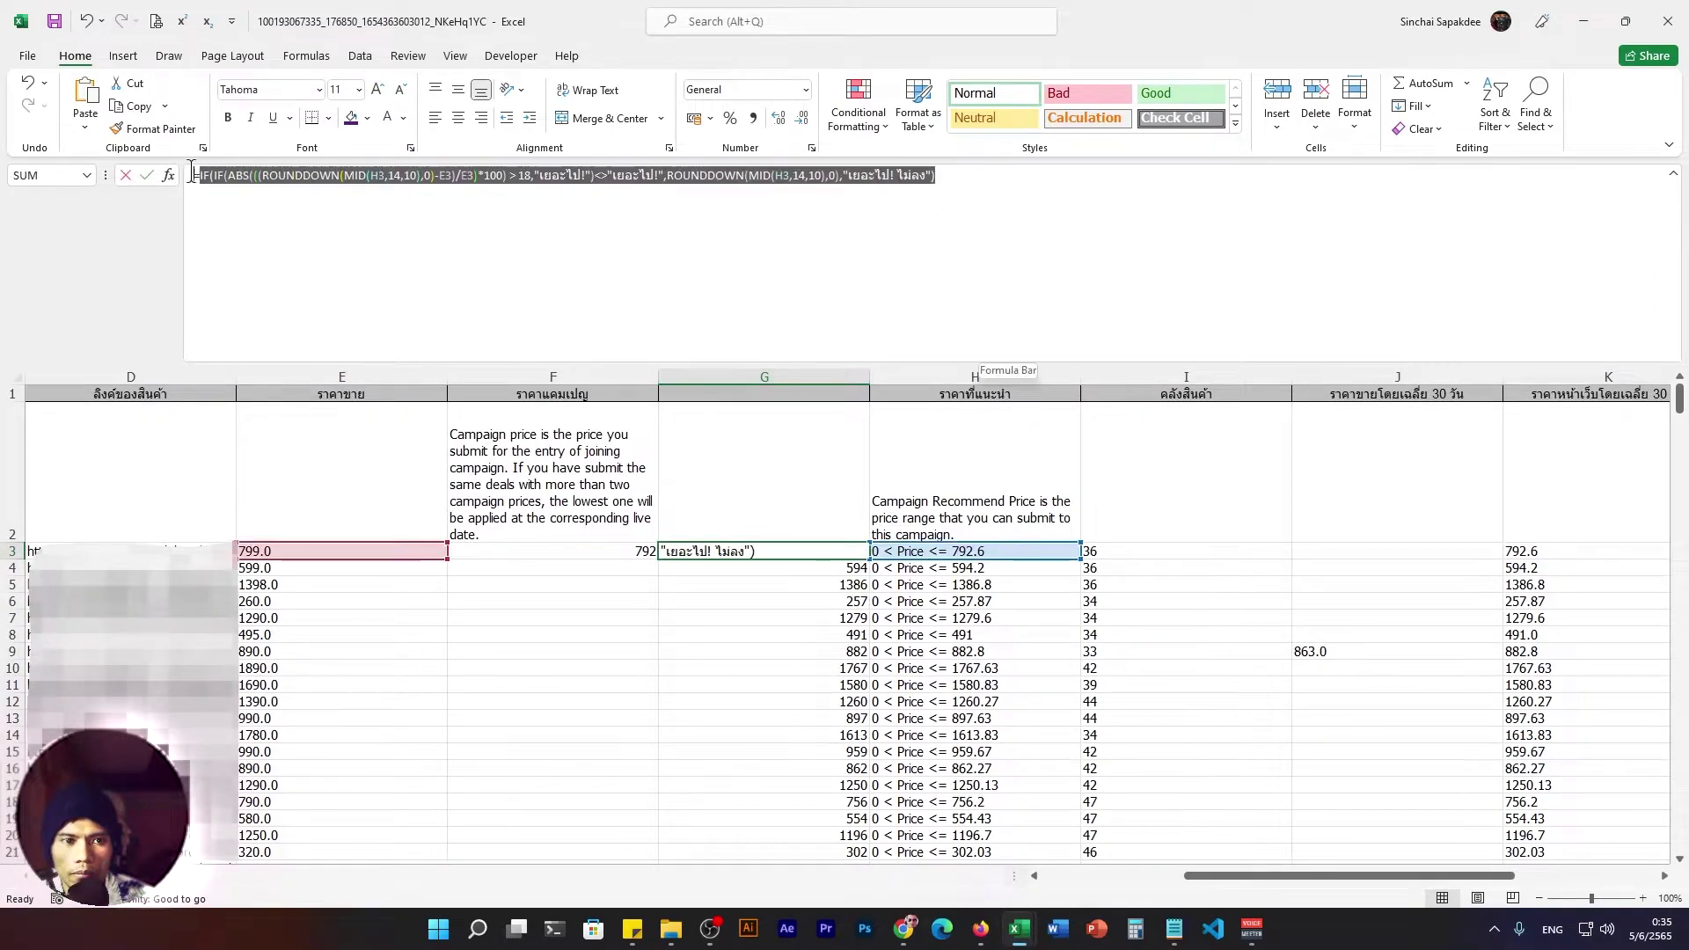
{"action": "left_click", "coordinate": [966, 173]}
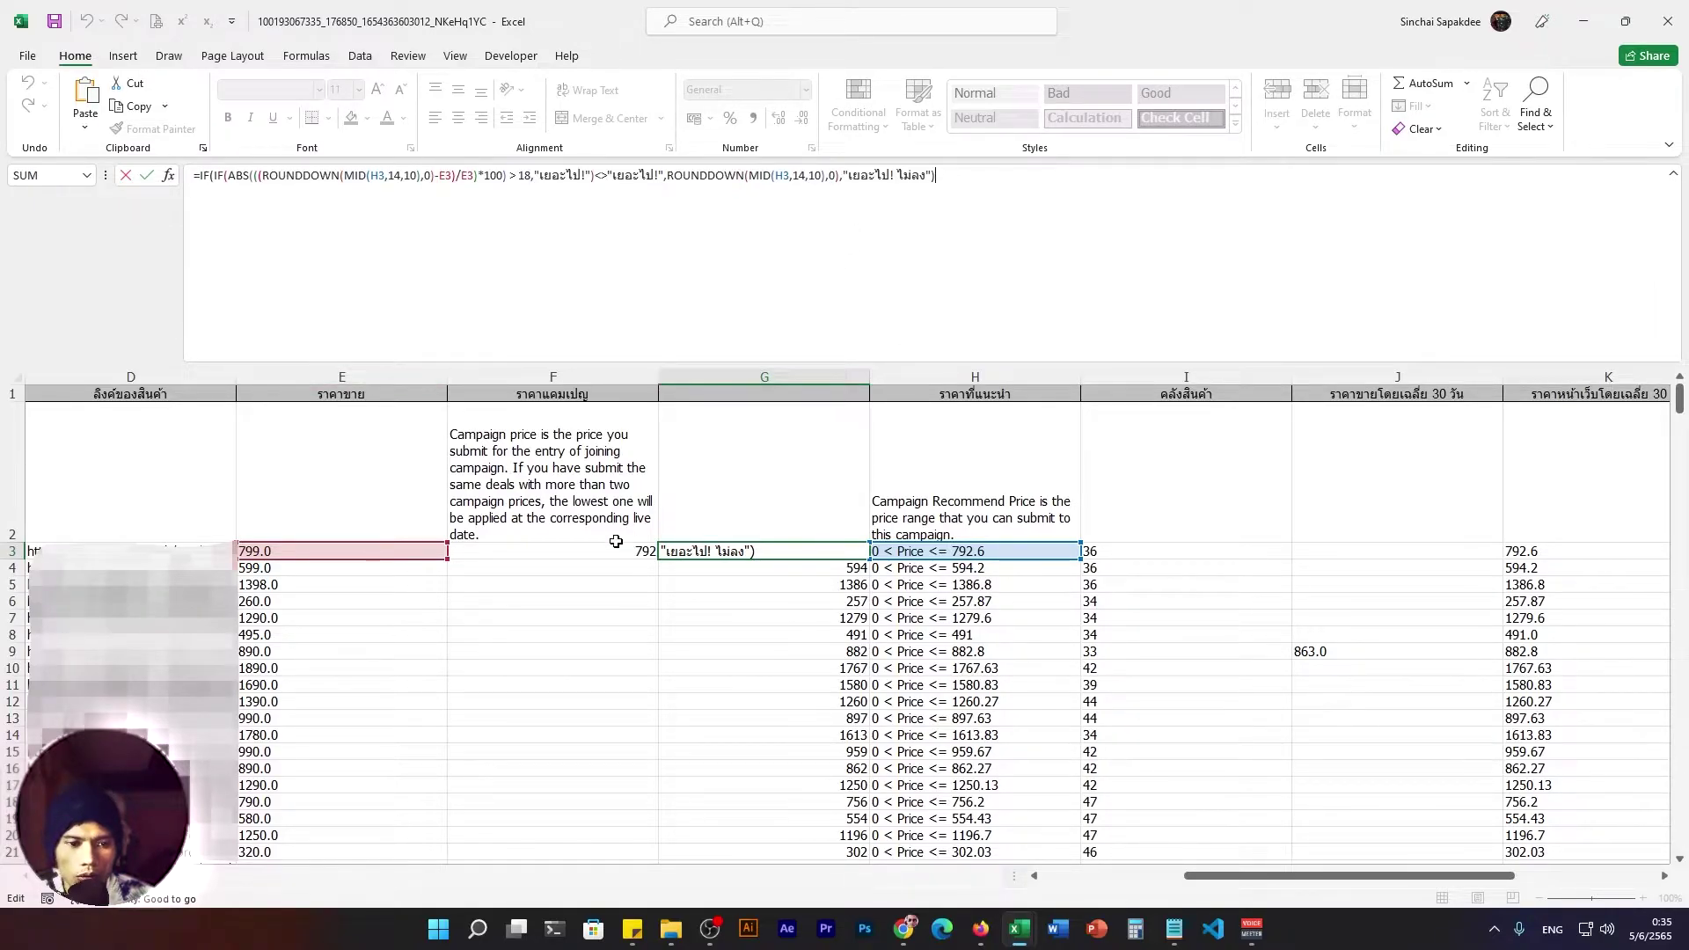
{"action": "key", "text": "Return"}
{"action": "left_click", "coordinate": [792, 553]}
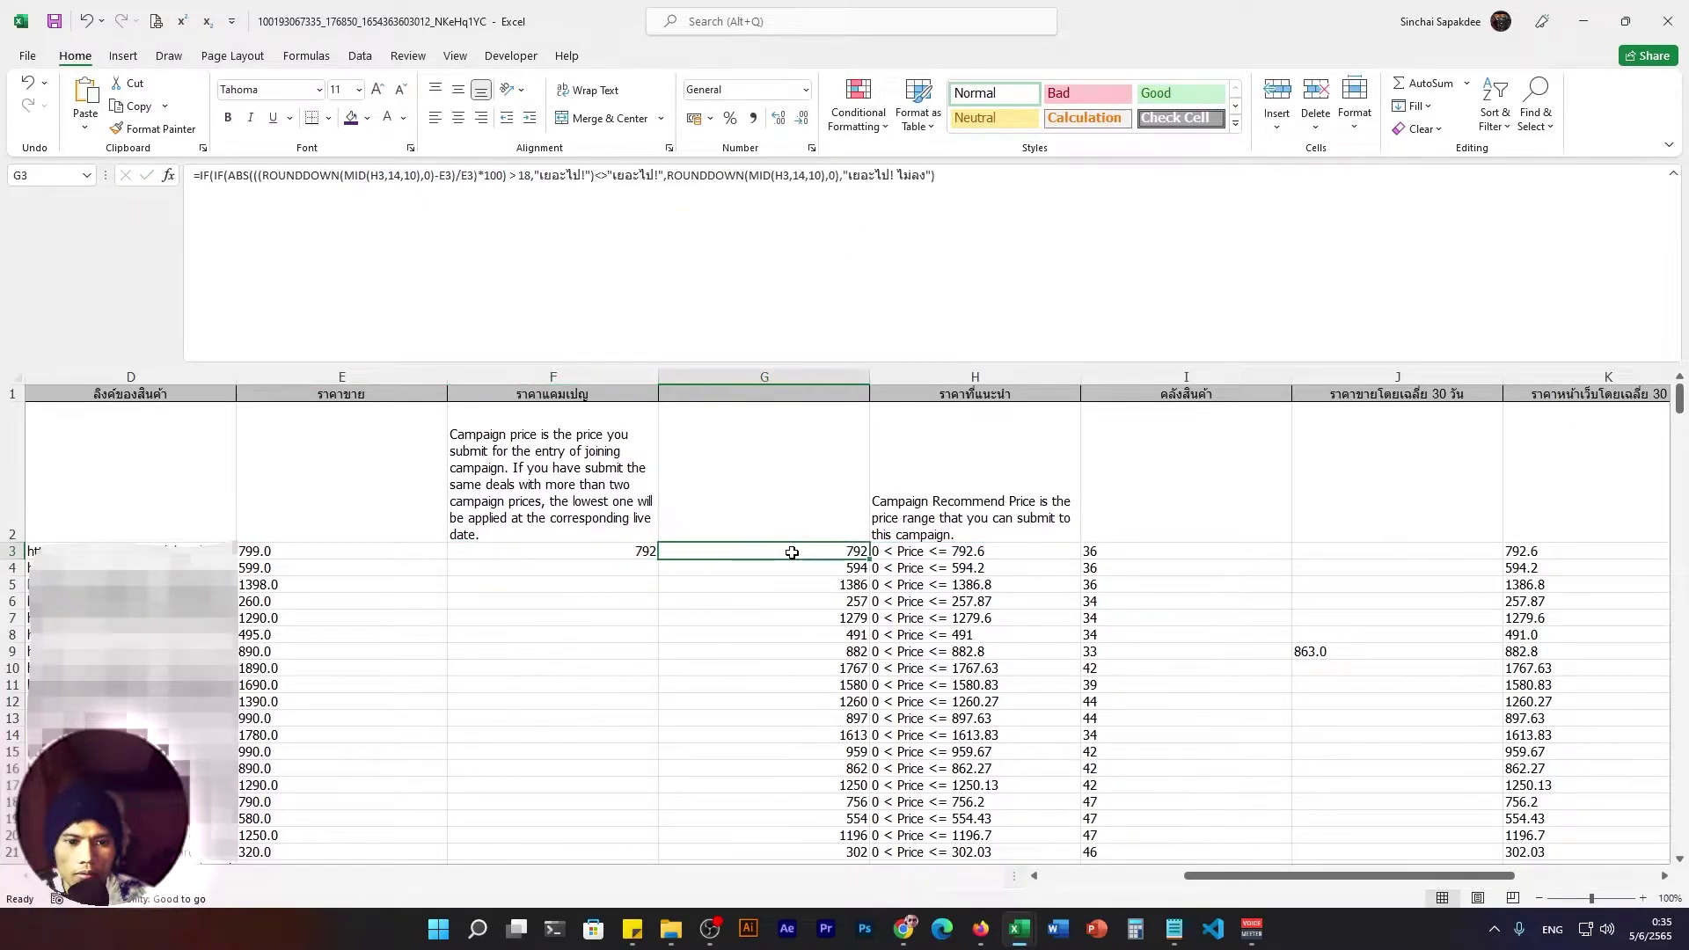
{"action": "left_click", "coordinate": [621, 553]}
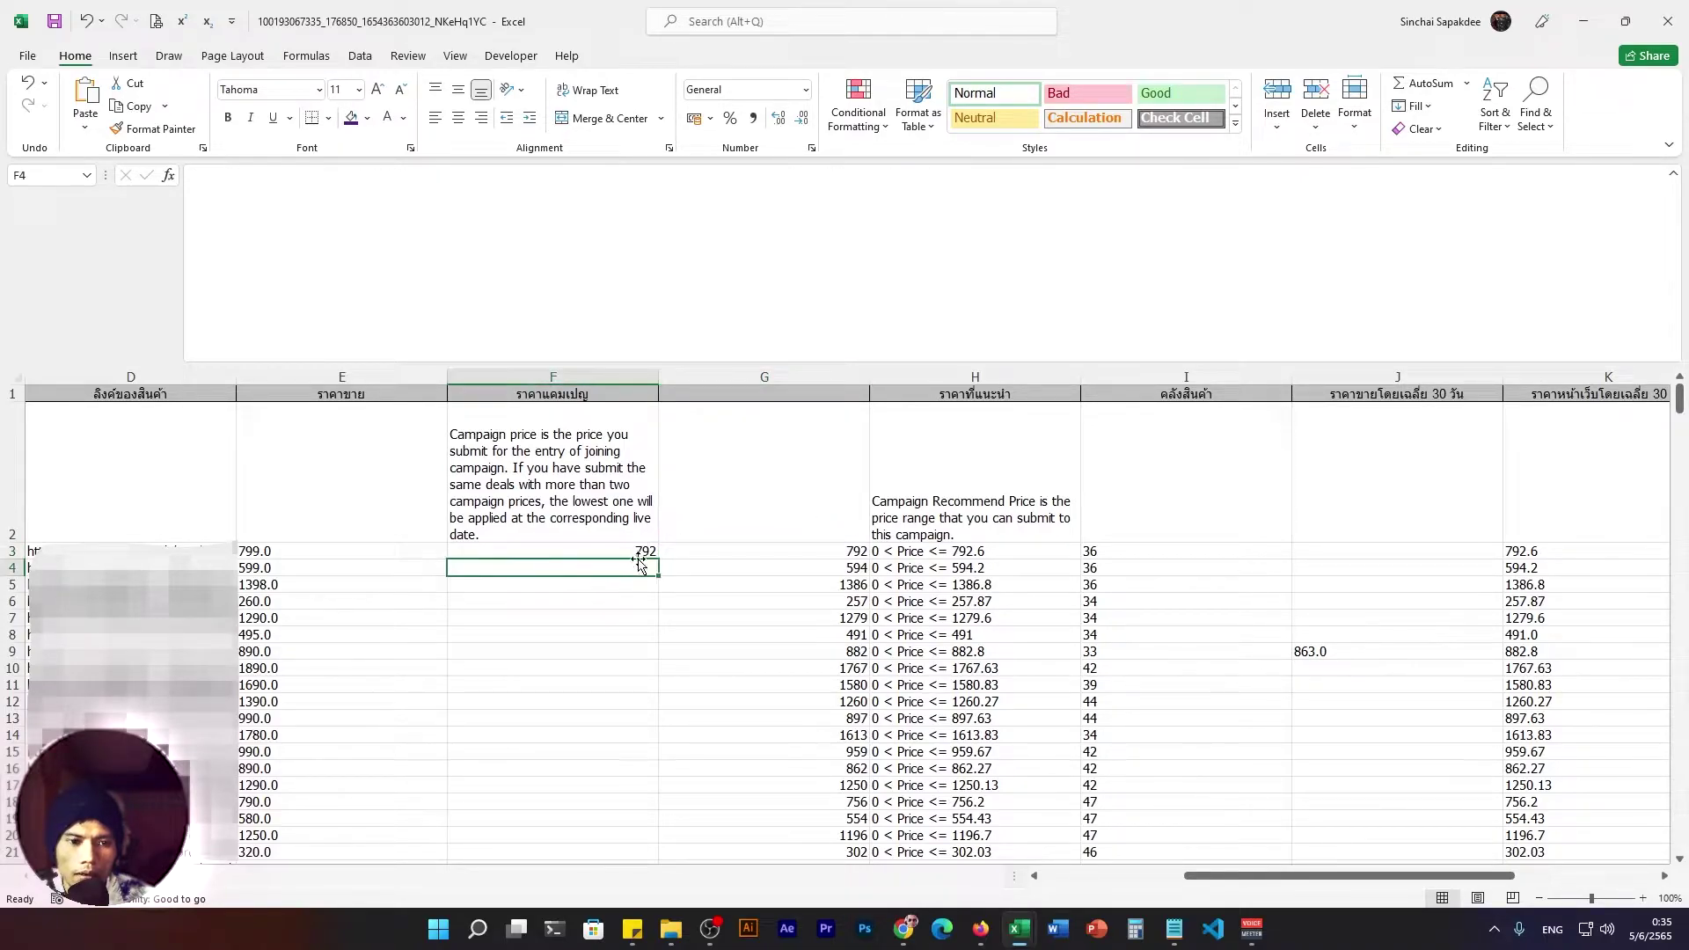
{"action": "left_click", "coordinate": [796, 550]}
{"action": "left_click", "coordinate": [475, 176]}
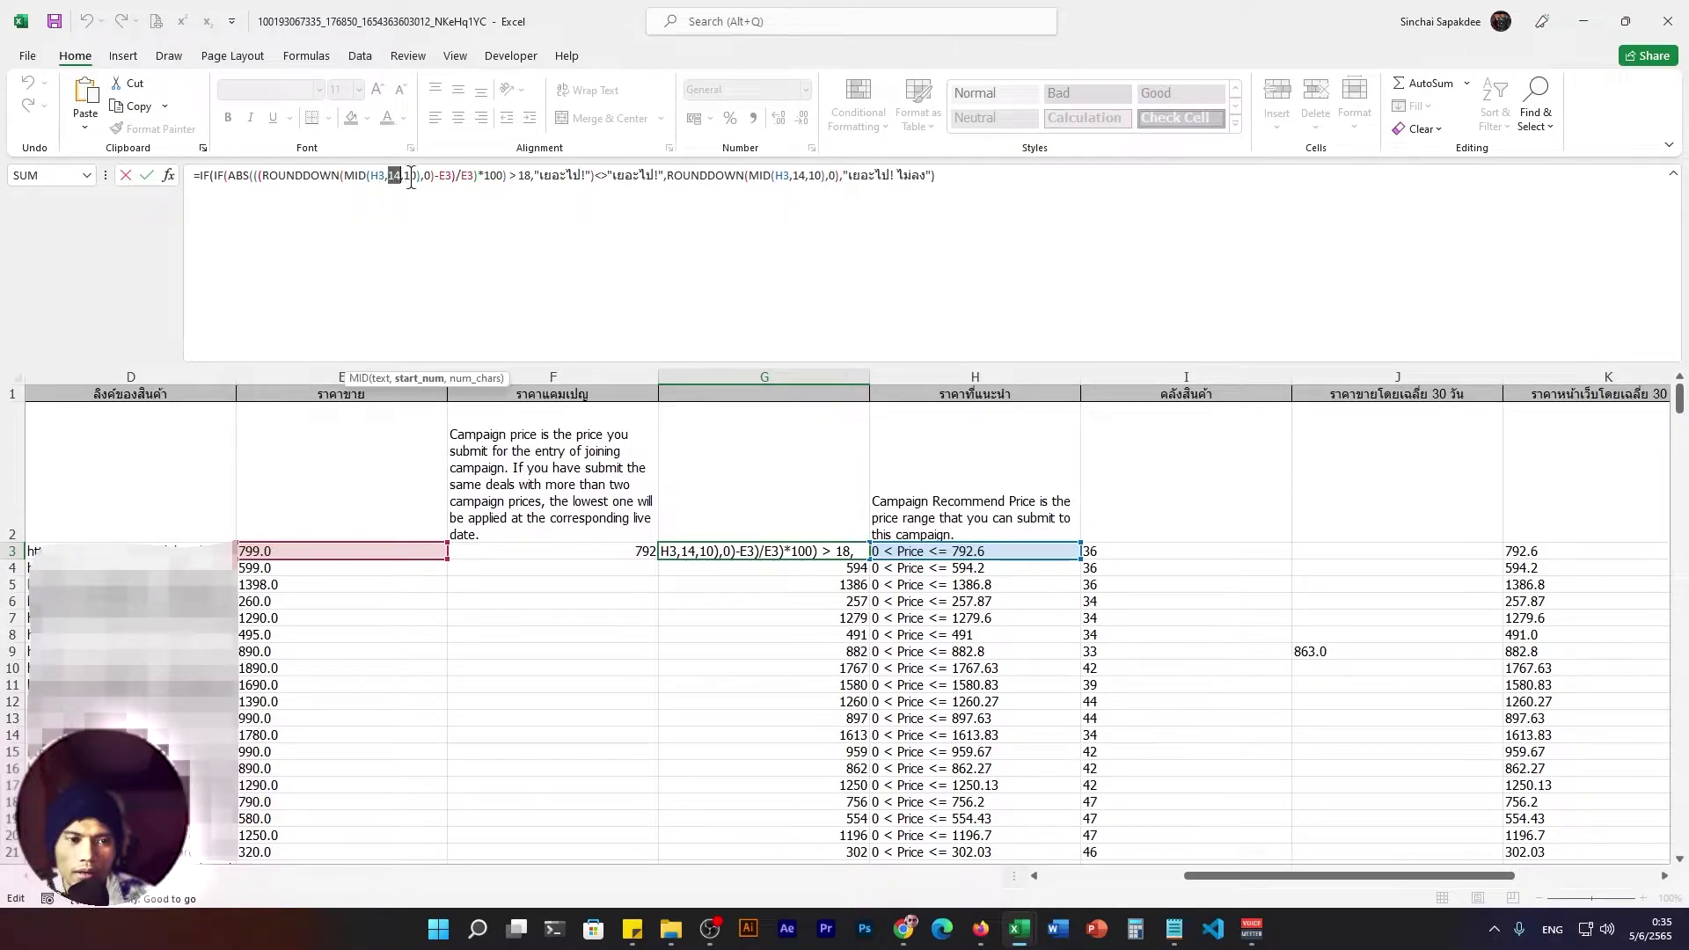
{"action": "left_click", "coordinate": [411, 176]}
{"action": "left_click_drag", "start_coordinate": [1027, 177], "coordinate": [207, 176]}
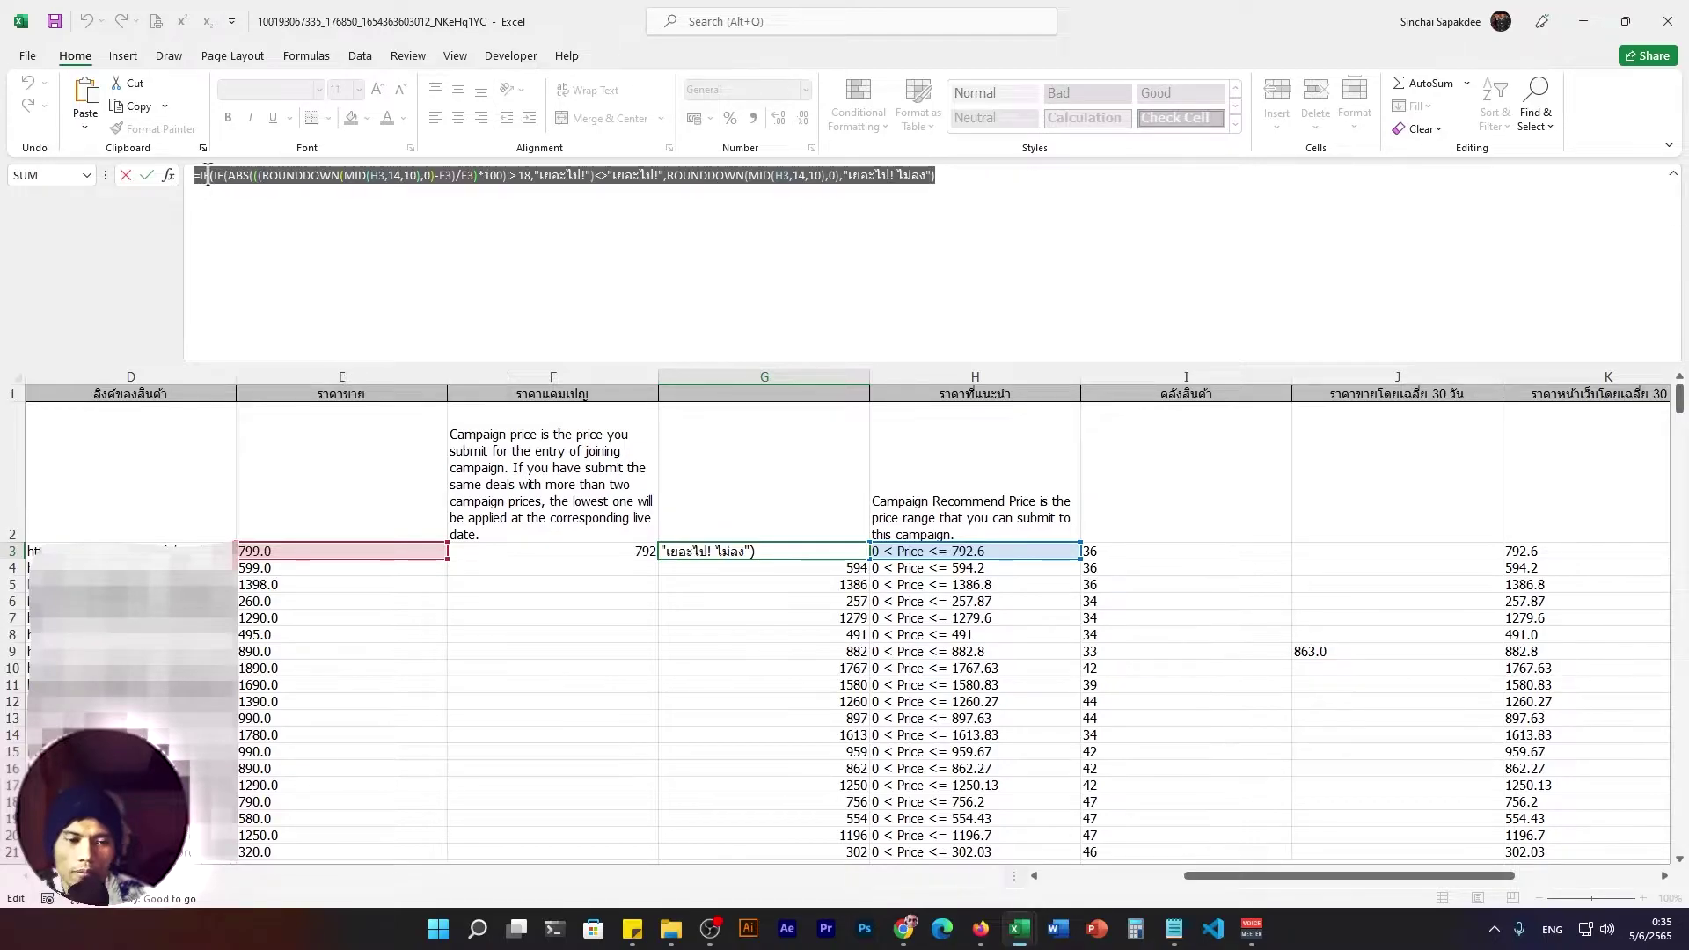
{"action": "key", "text": "Escape"}
{"action": "left_click", "coordinate": [607, 551]}
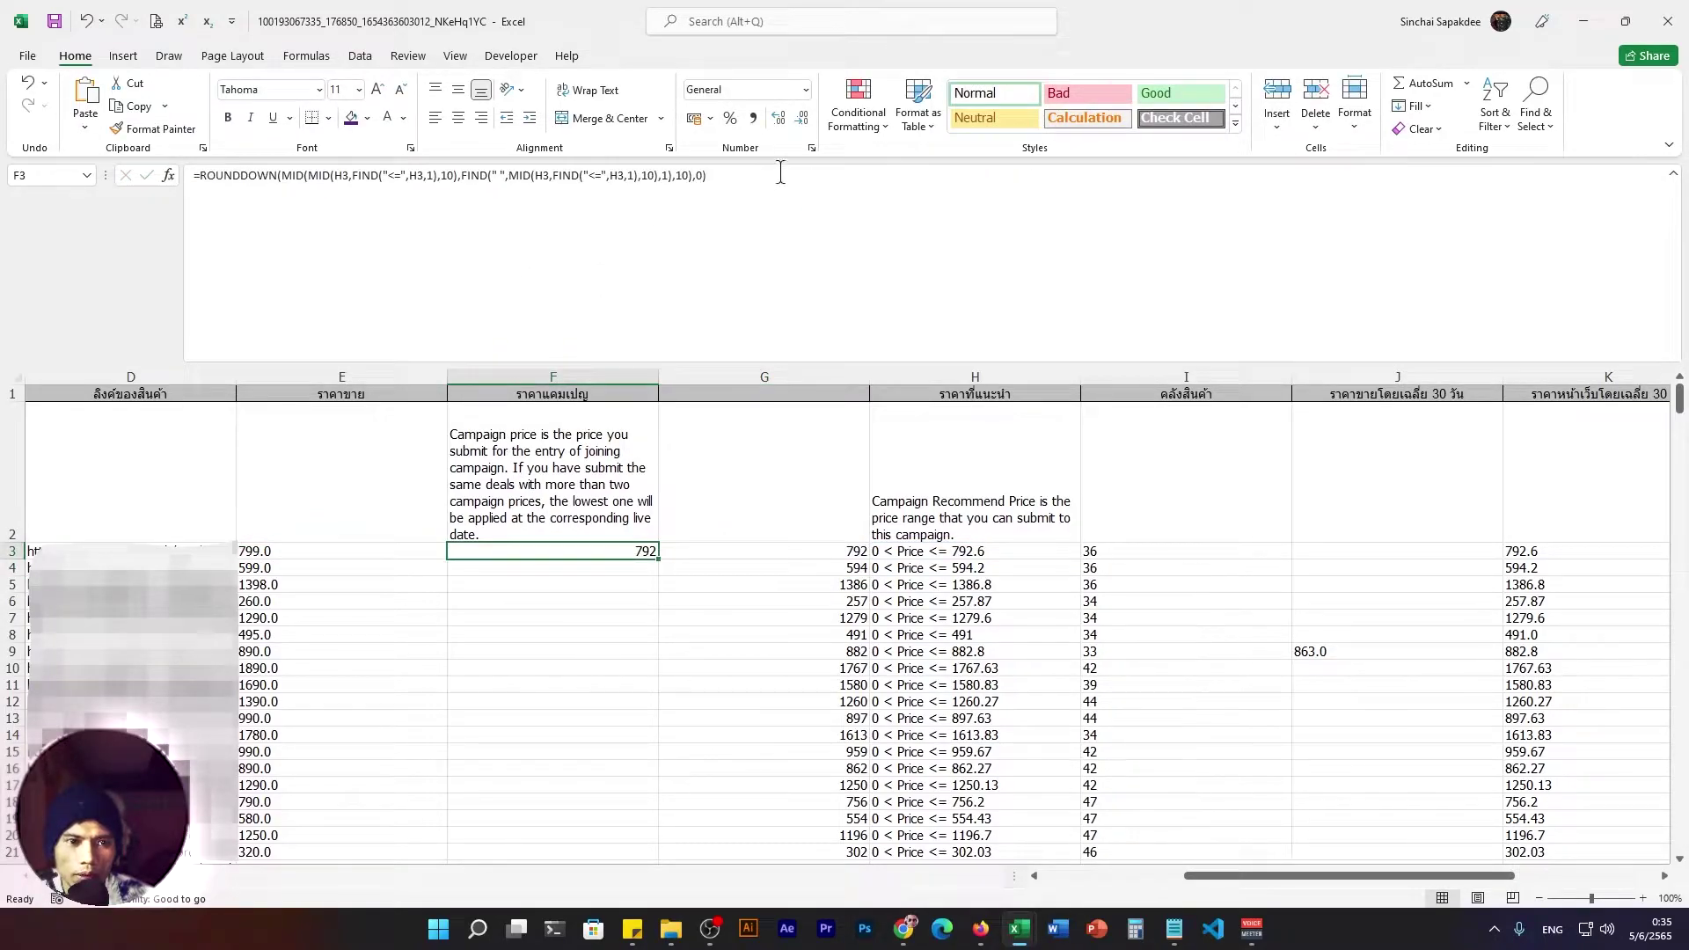
{"action": "left_click_drag", "start_coordinate": [814, 176], "coordinate": [198, 175]}
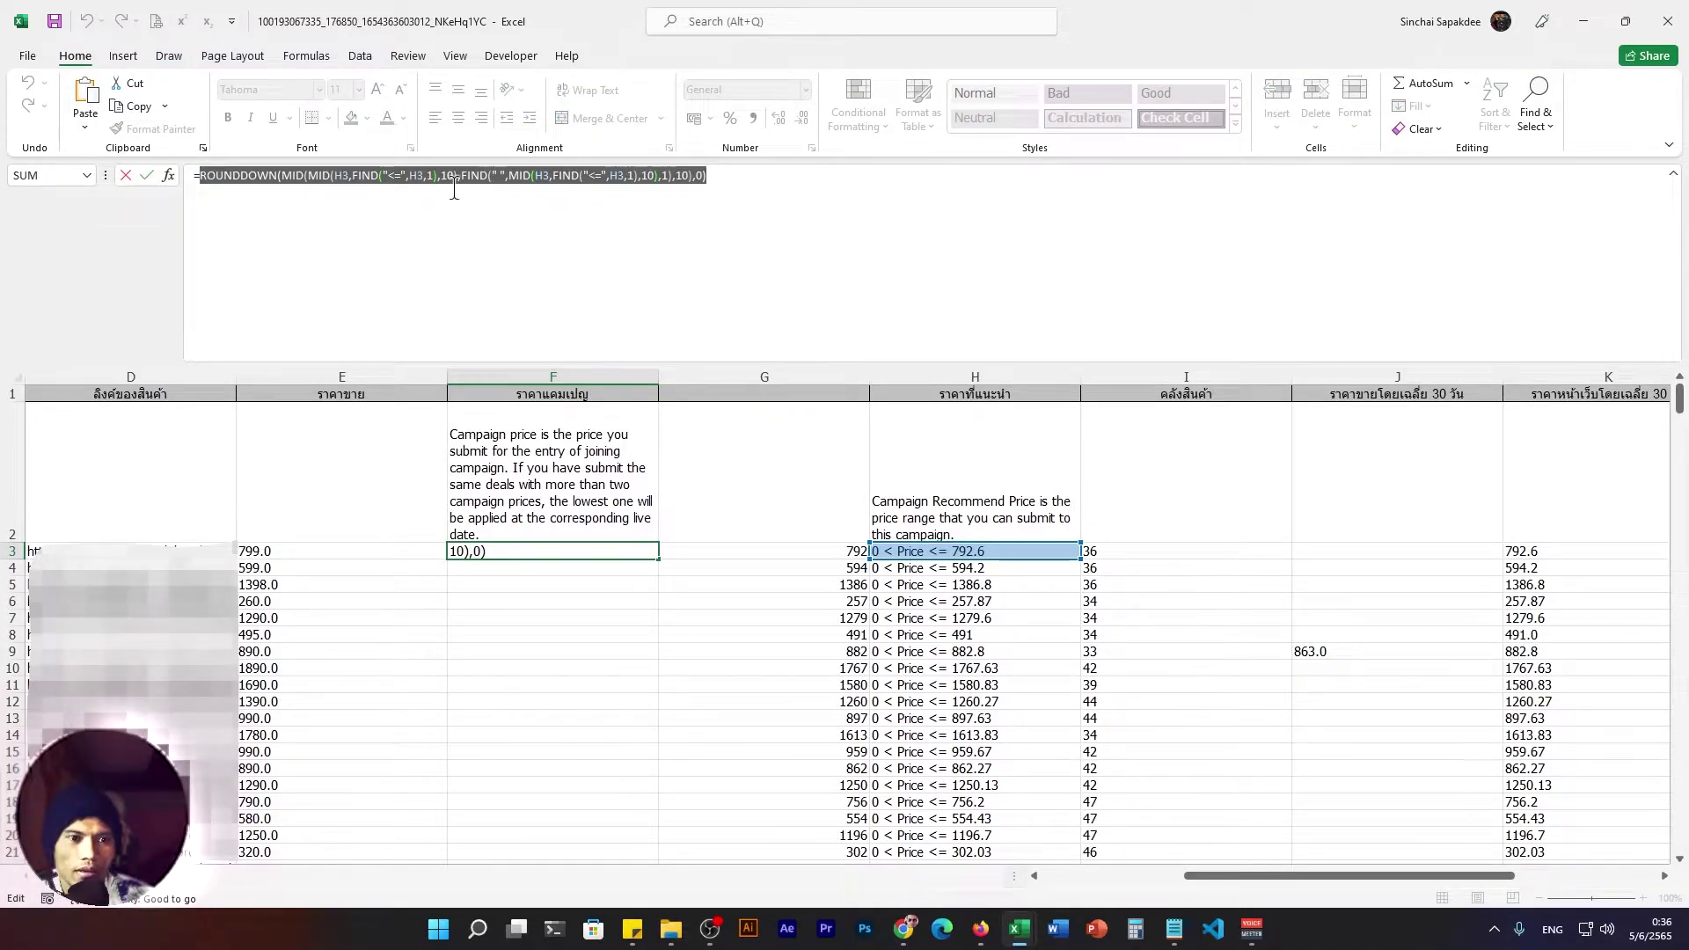
{"action": "key", "text": "Return"}
{"action": "left_click", "coordinate": [599, 551]}
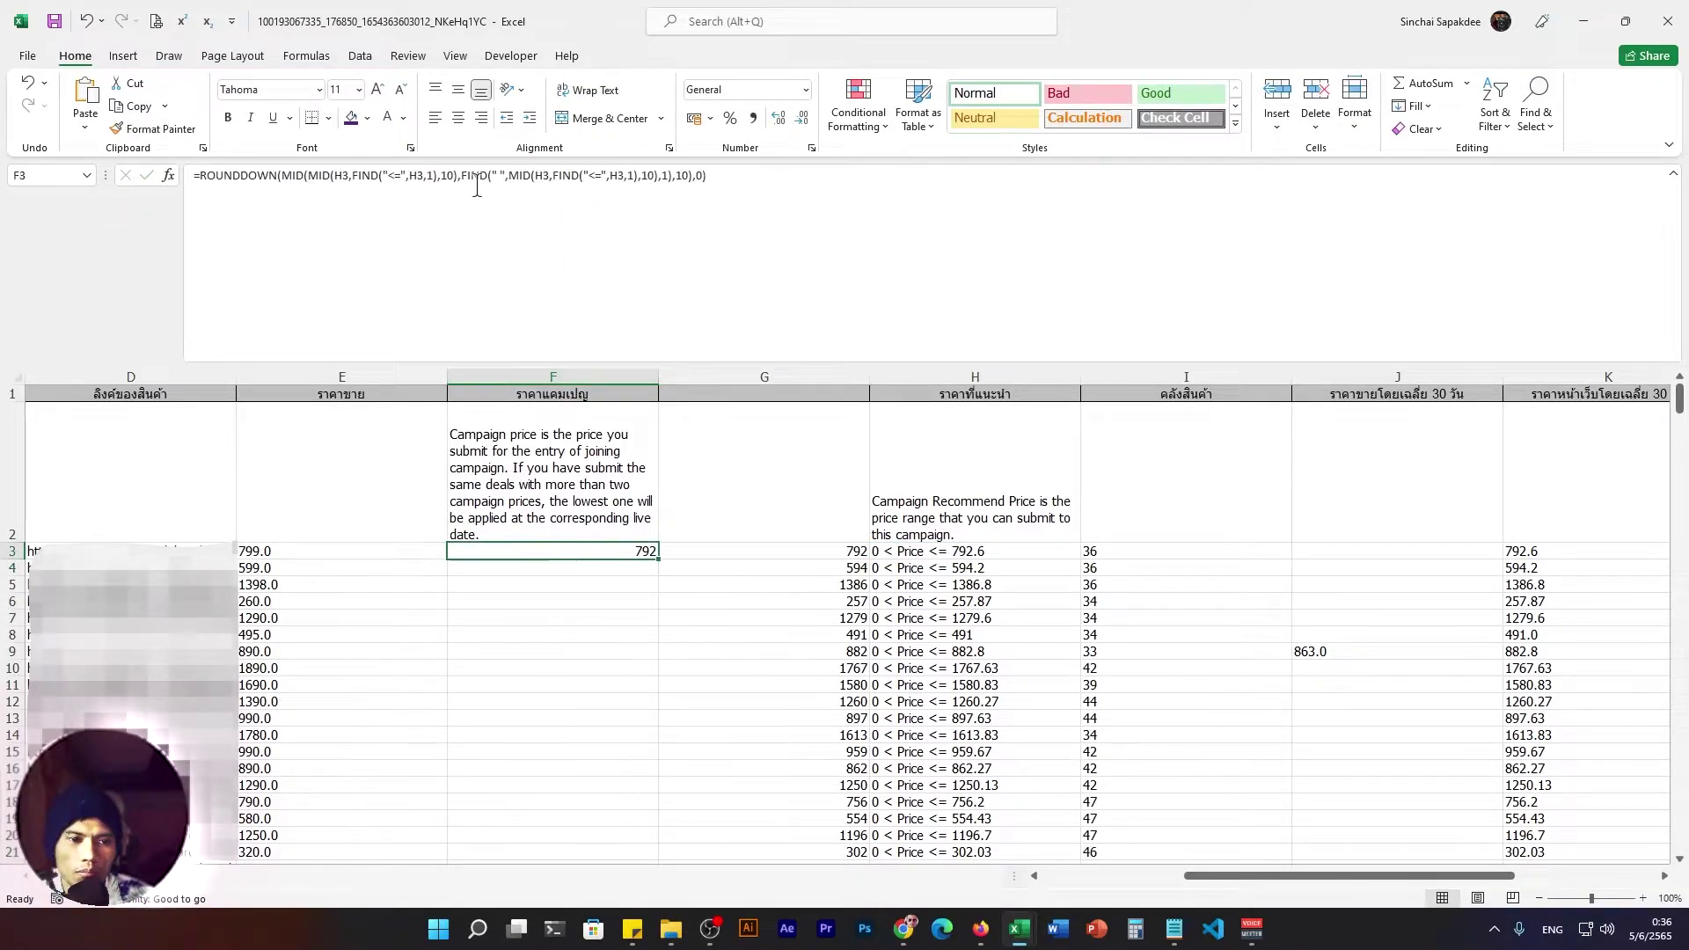
{"action": "left_click", "coordinate": [441, 175]}
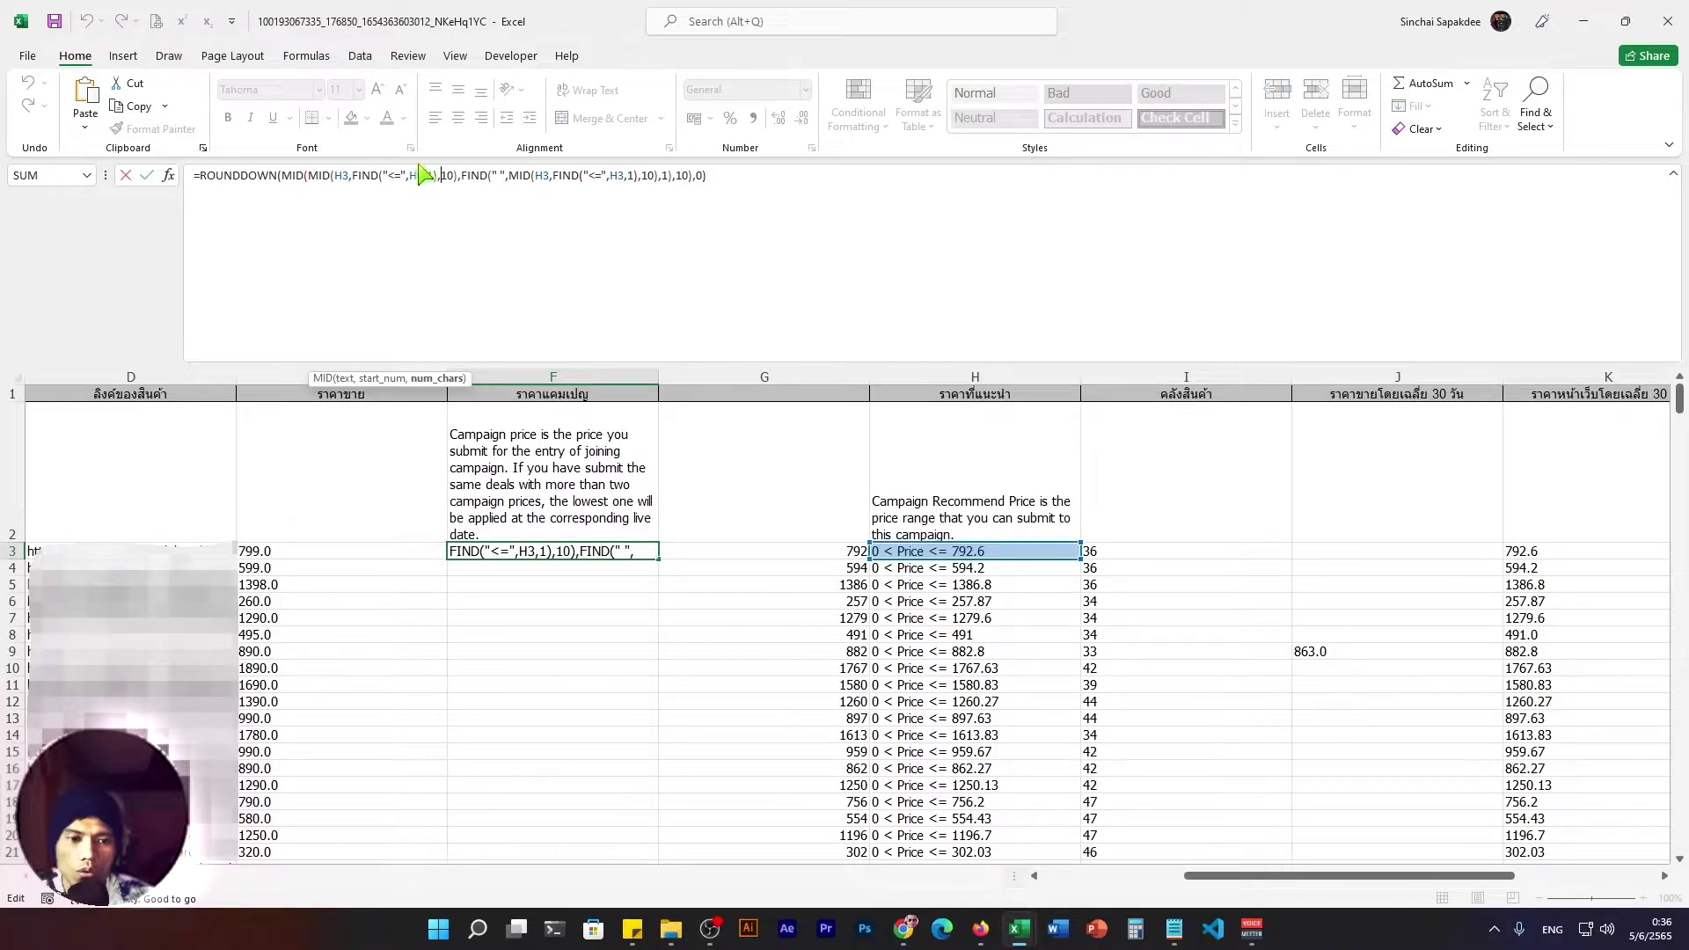
{"action": "key", "text": "Return"}
{"action": "left_click", "coordinate": [768, 553]}
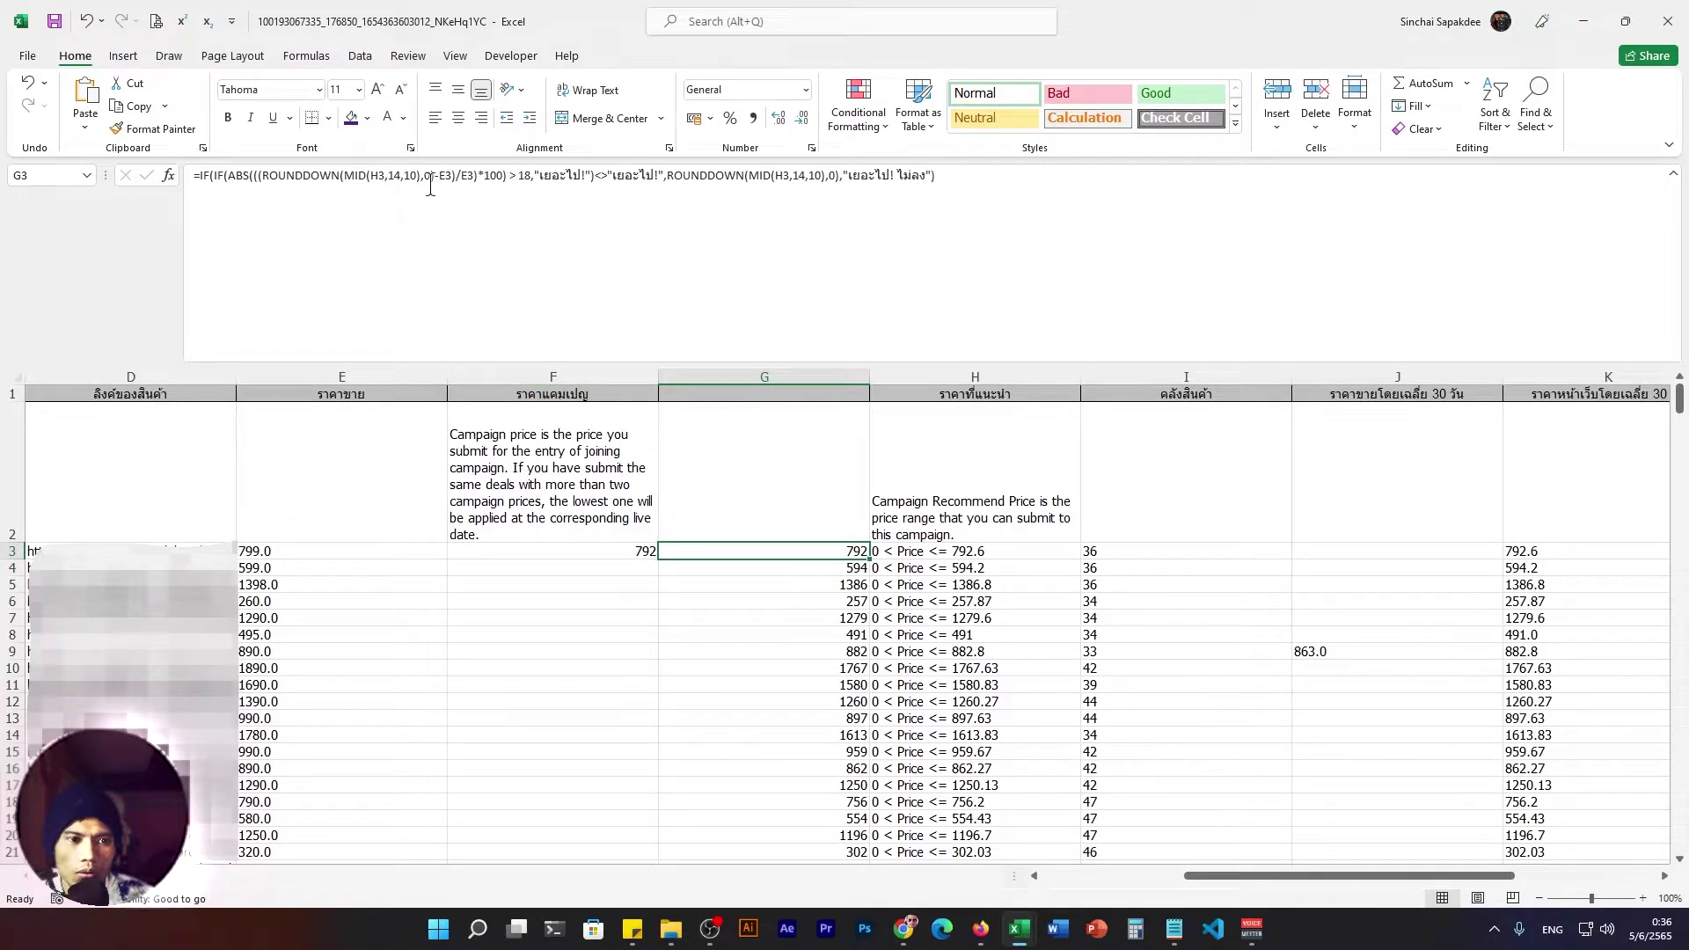
{"action": "left_click", "coordinate": [431, 180]}
{"action": "double_click", "coordinate": [383, 175]}
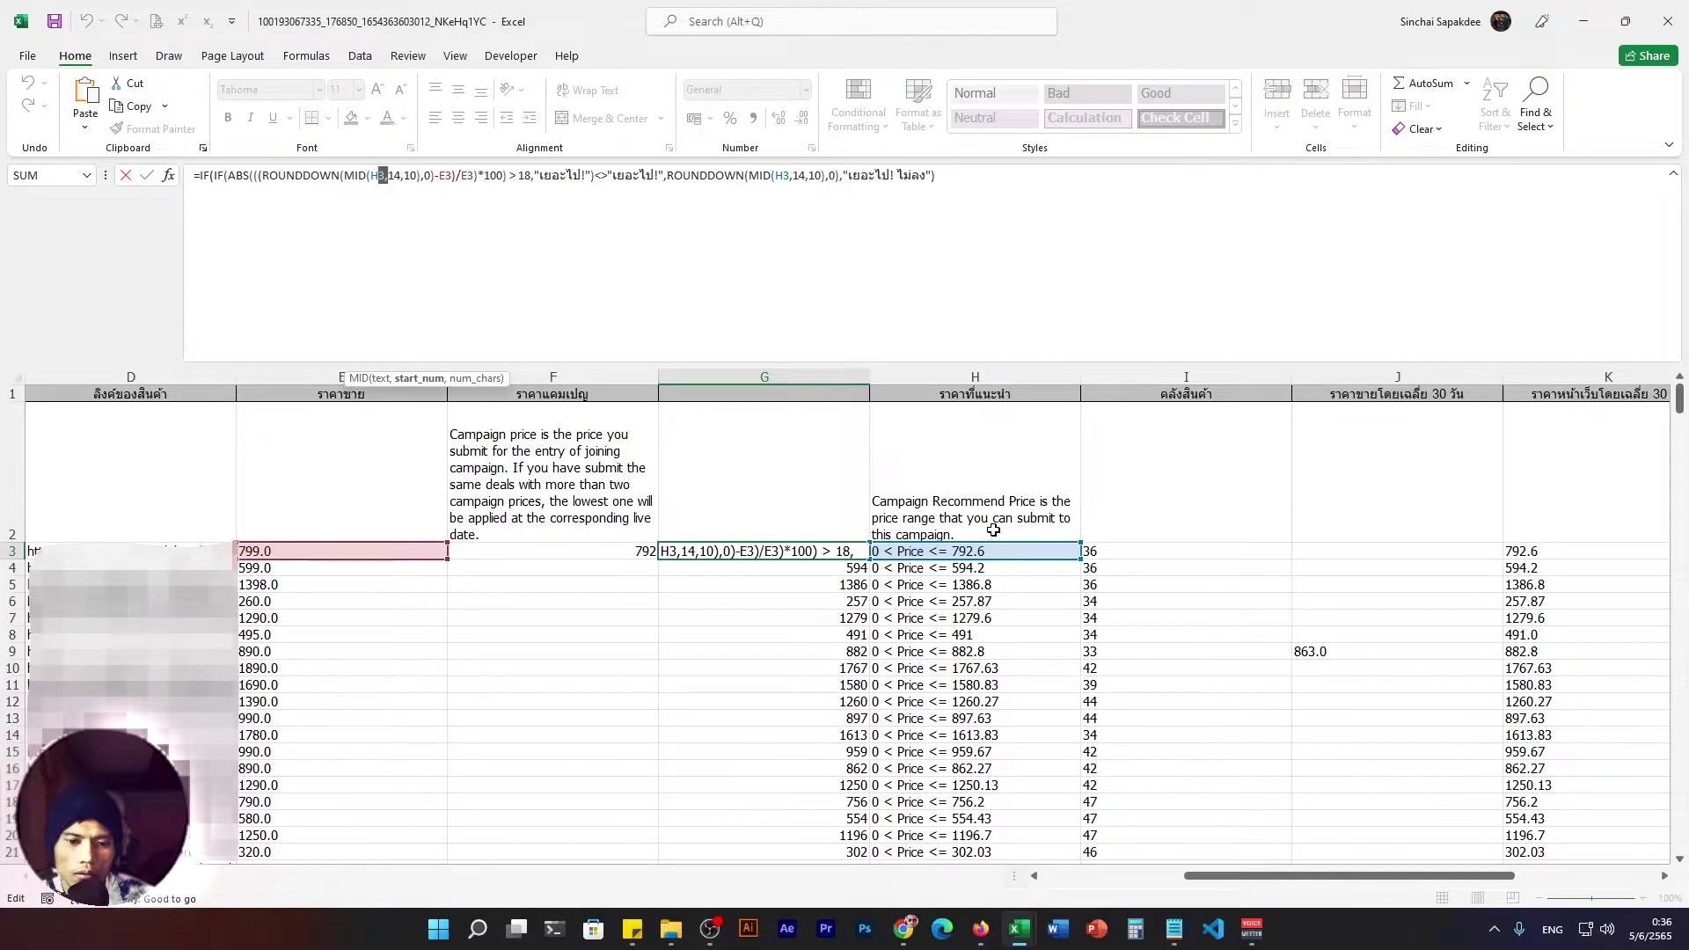
{"action": "left_click", "coordinate": [382, 175]}
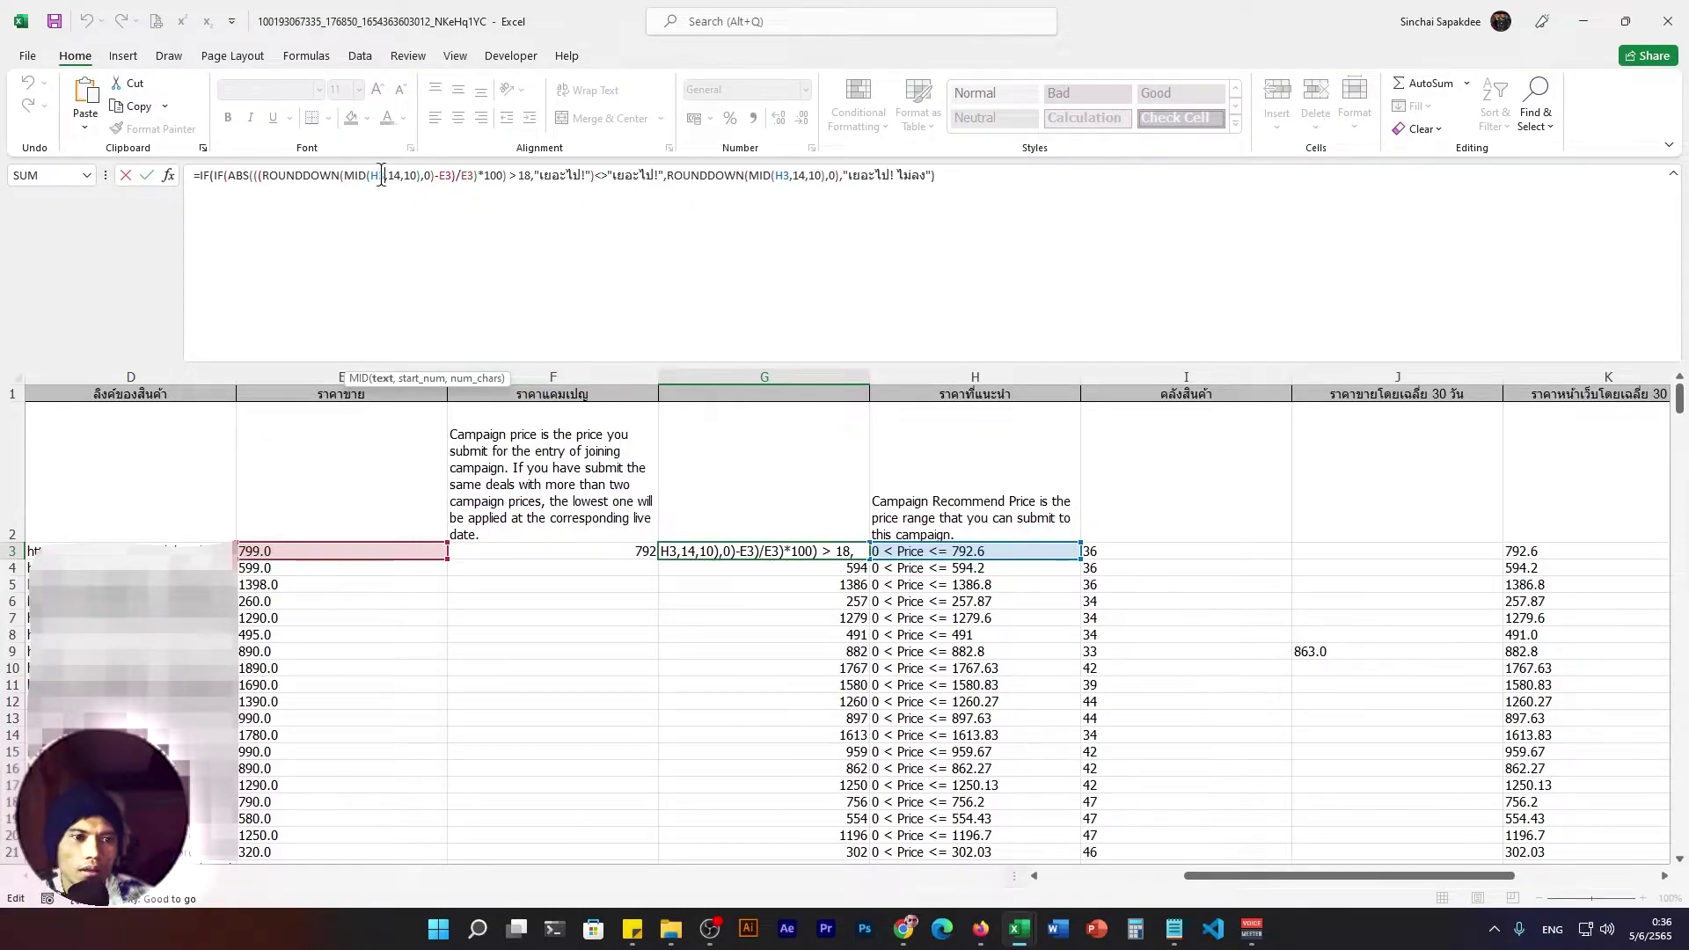
{"action": "key", "text": "Escape"}
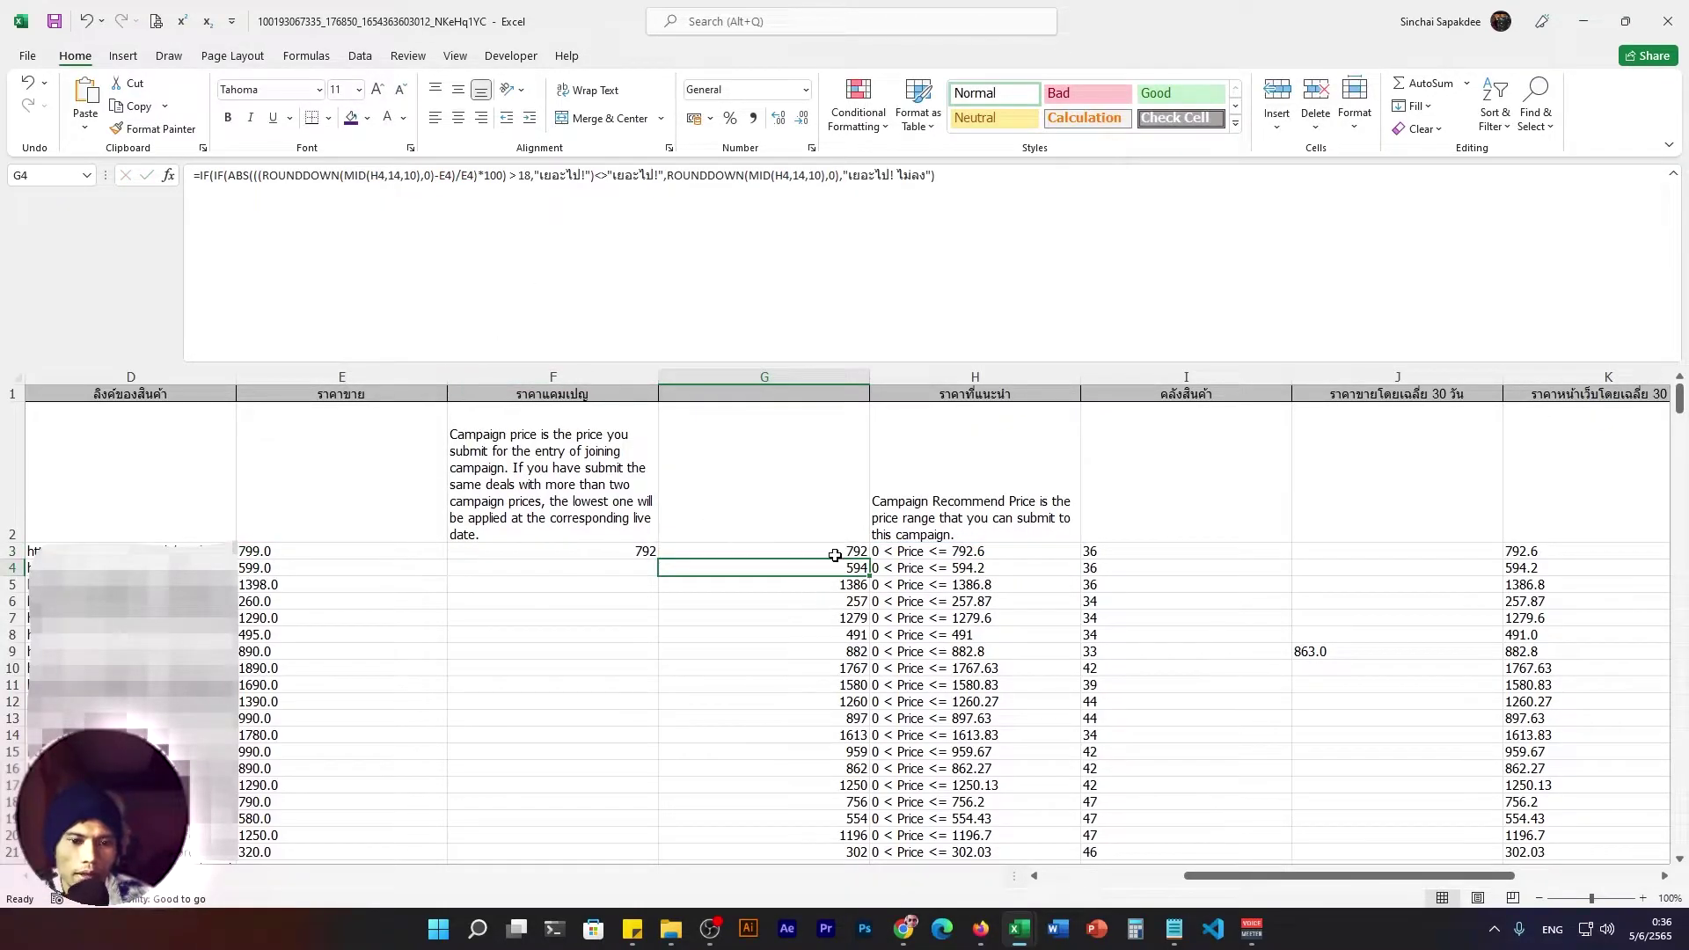
{"action": "left_click", "coordinate": [568, 544]}
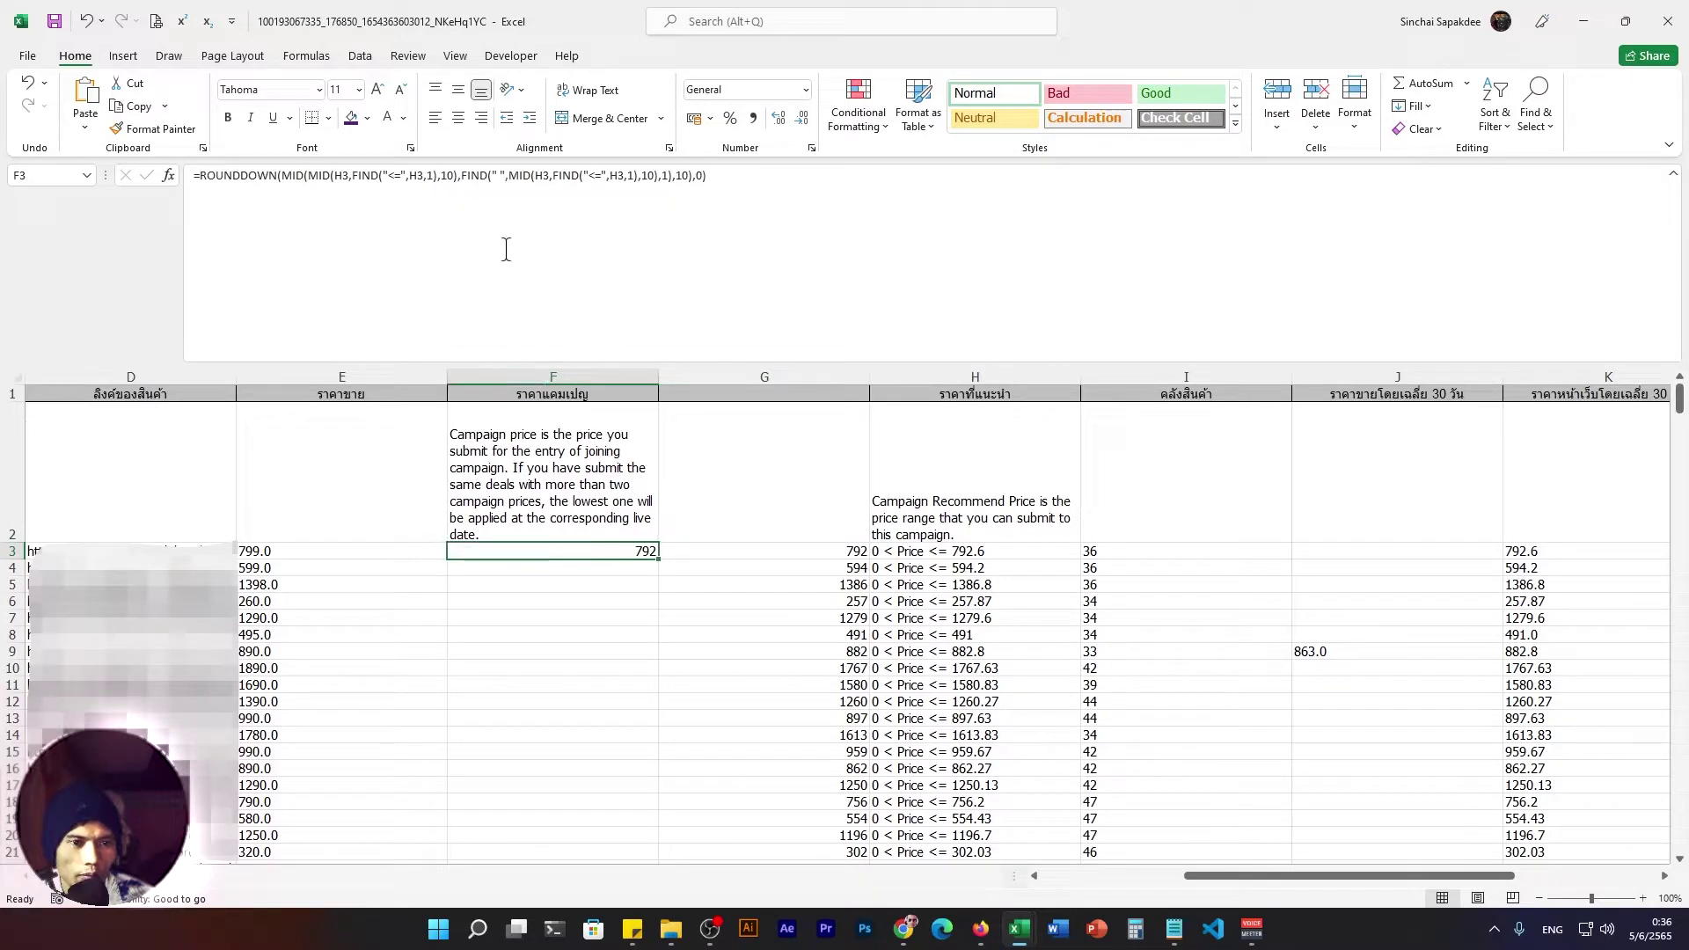
{"action": "left_click", "coordinate": [506, 175]}
{"action": "key", "text": "Escape"}
{"action": "left_click", "coordinate": [846, 550]}
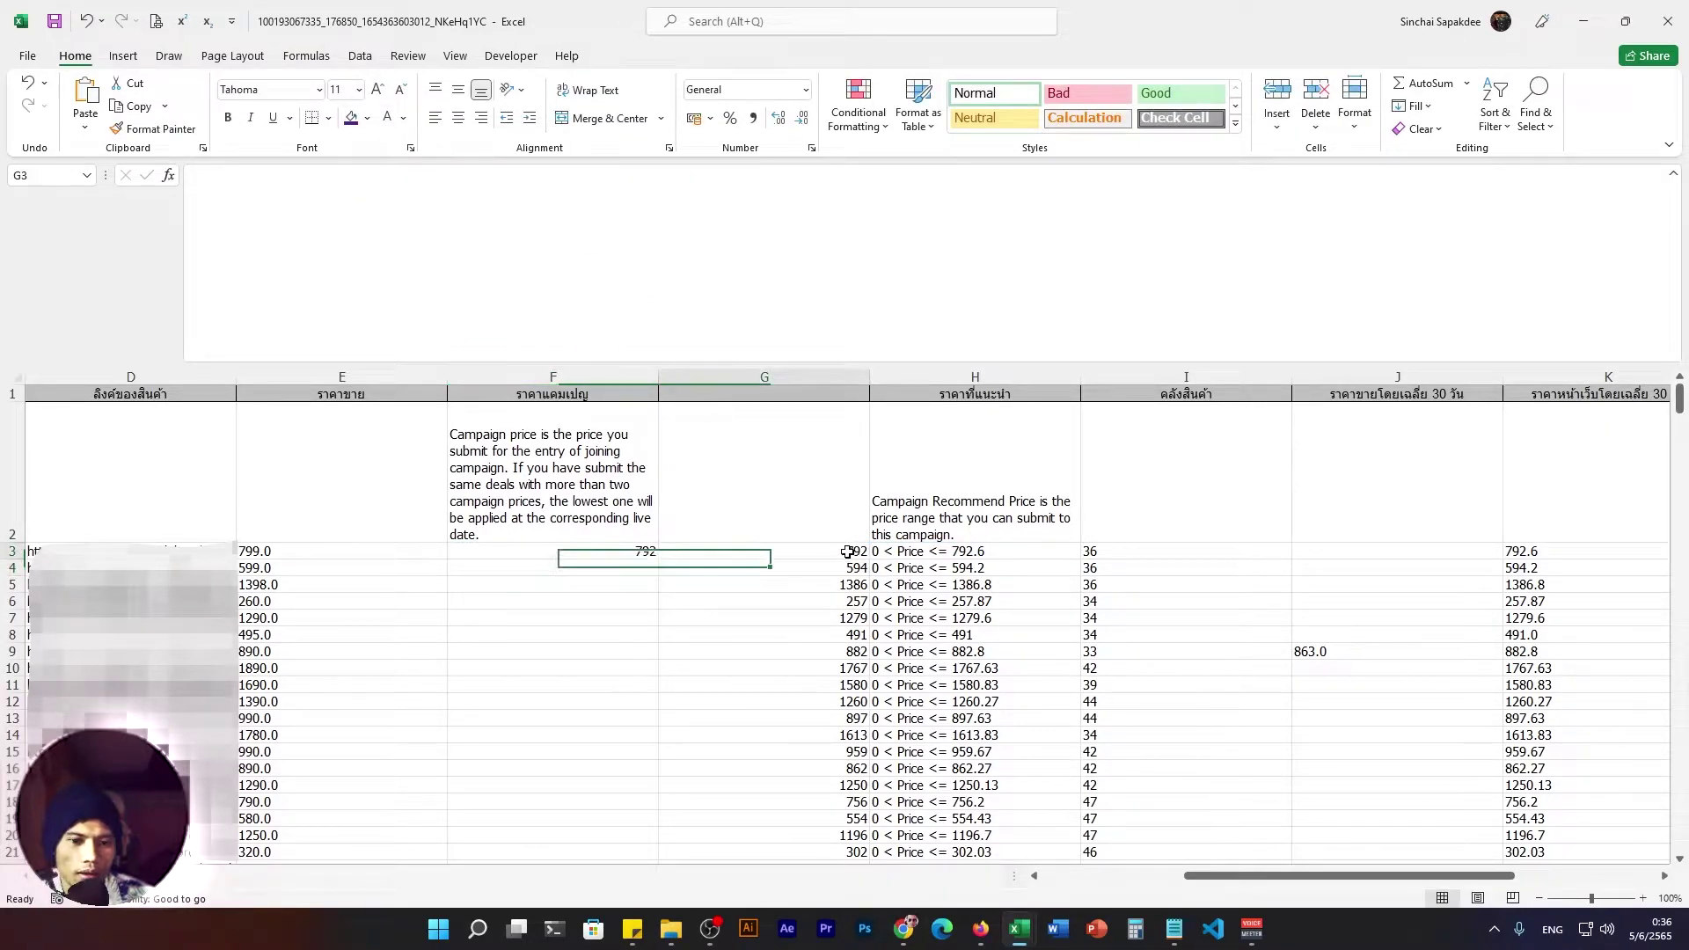
{"action": "left_click", "coordinate": [953, 554]}
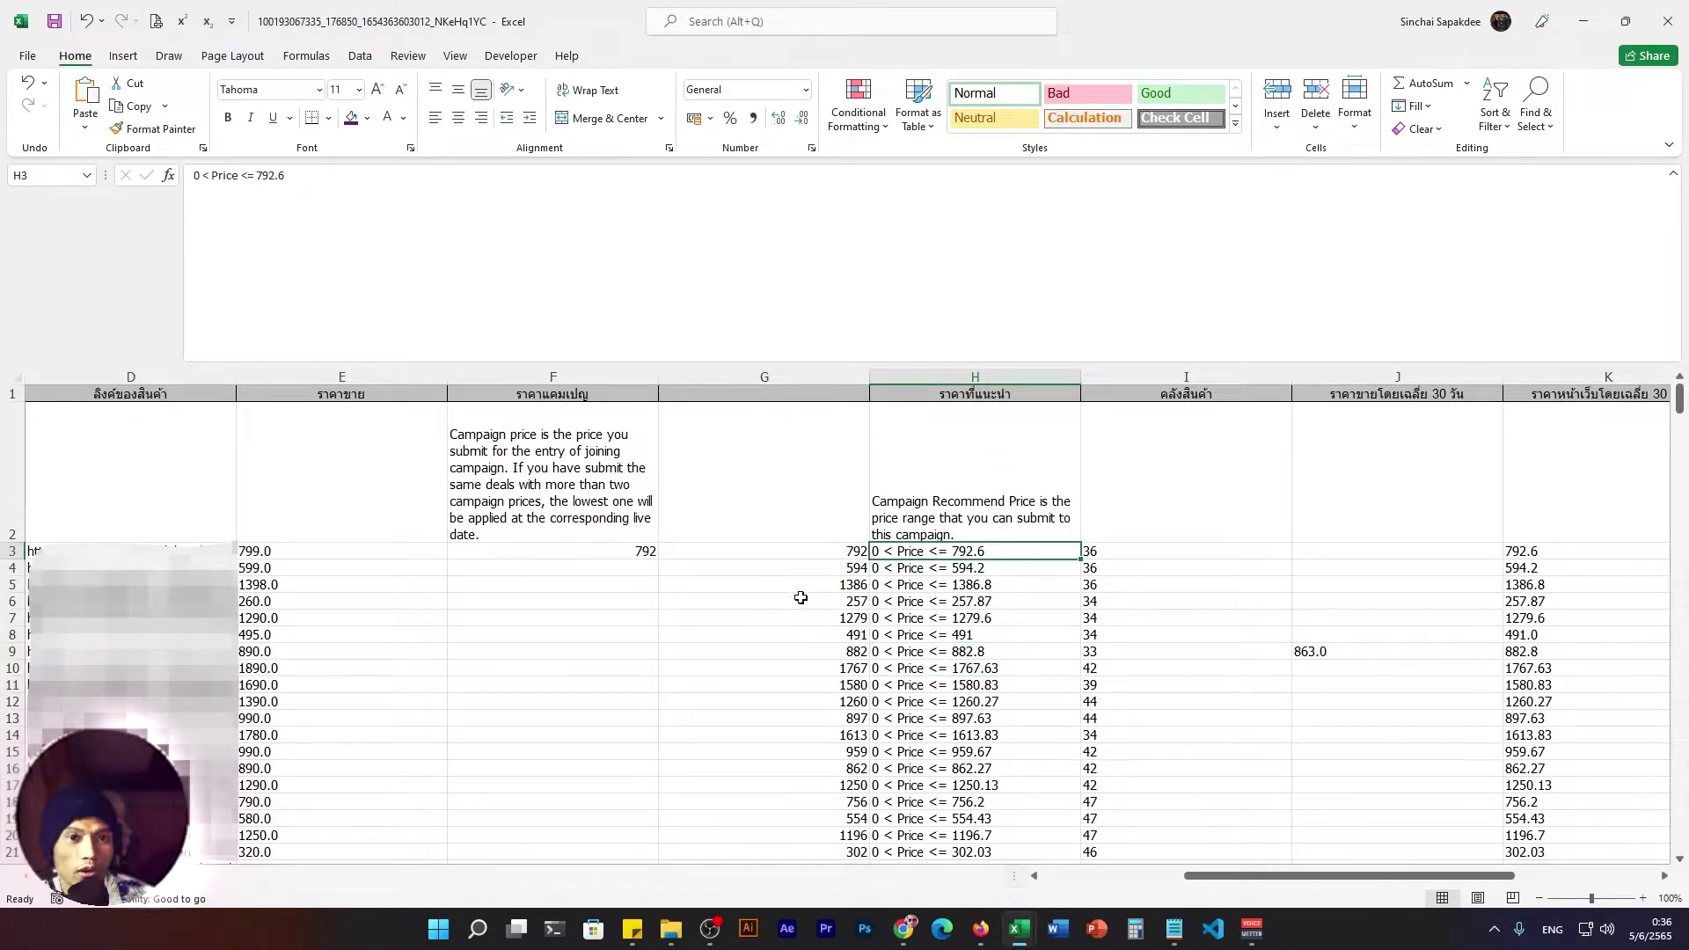
{"action": "left_click", "coordinate": [825, 535]}
{"action": "left_click", "coordinate": [834, 555]}
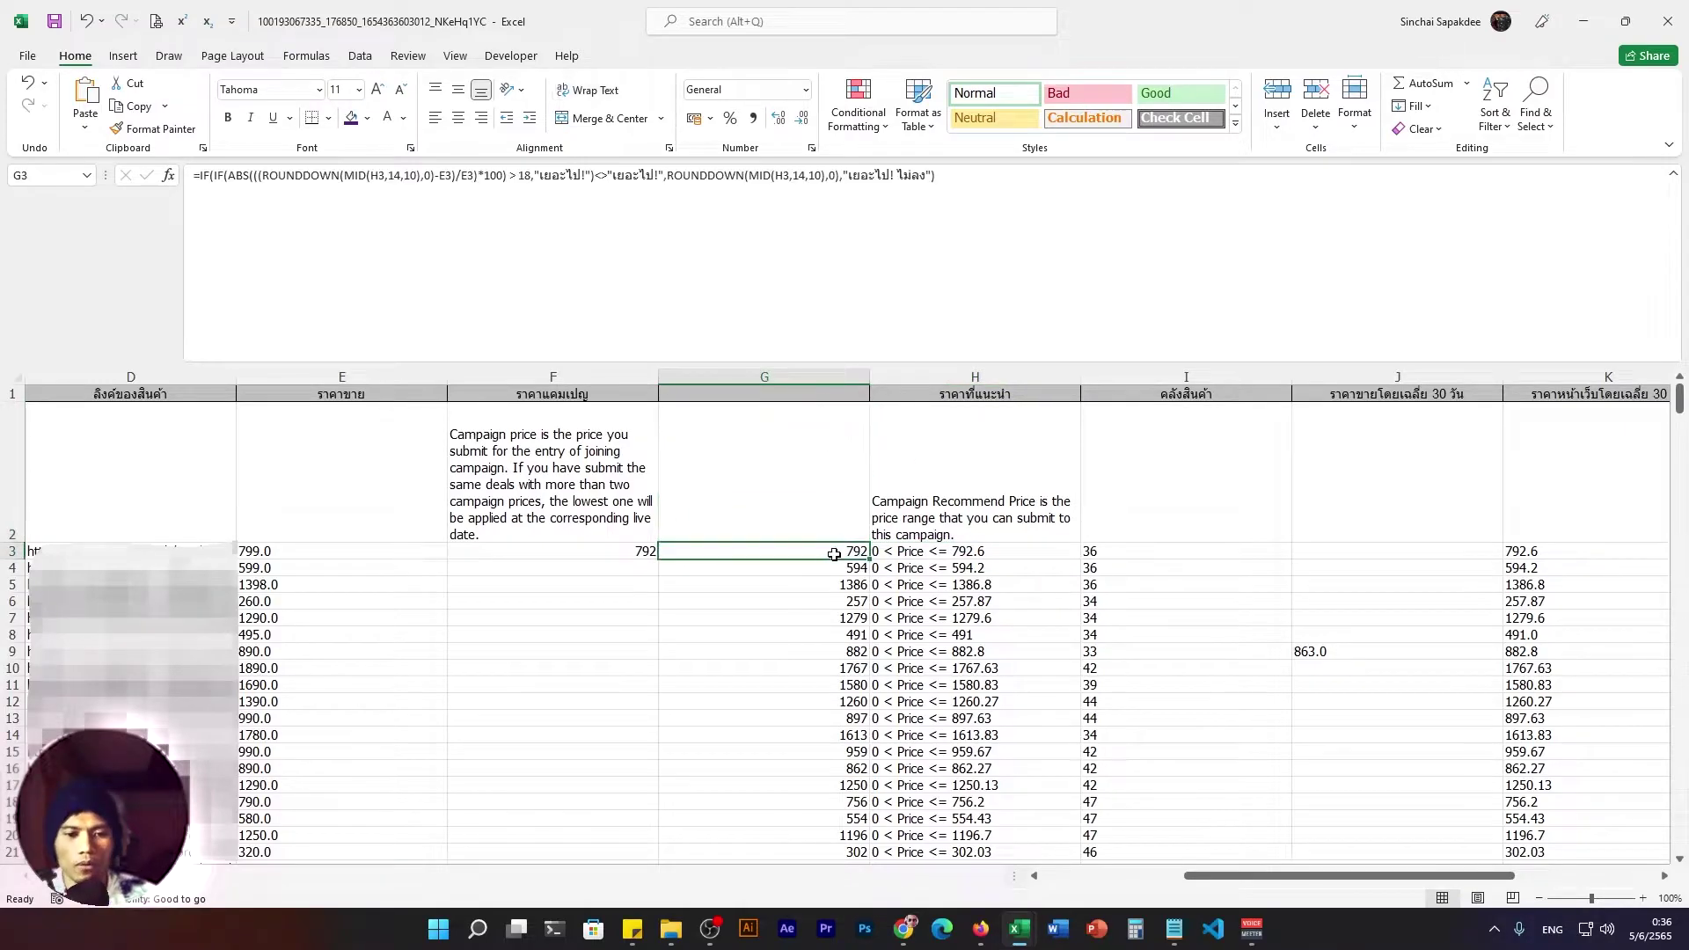
{"action": "left_click", "coordinate": [629, 551]}
{"action": "left_click", "coordinate": [742, 551]}
{"action": "left_click", "coordinate": [641, 551]}
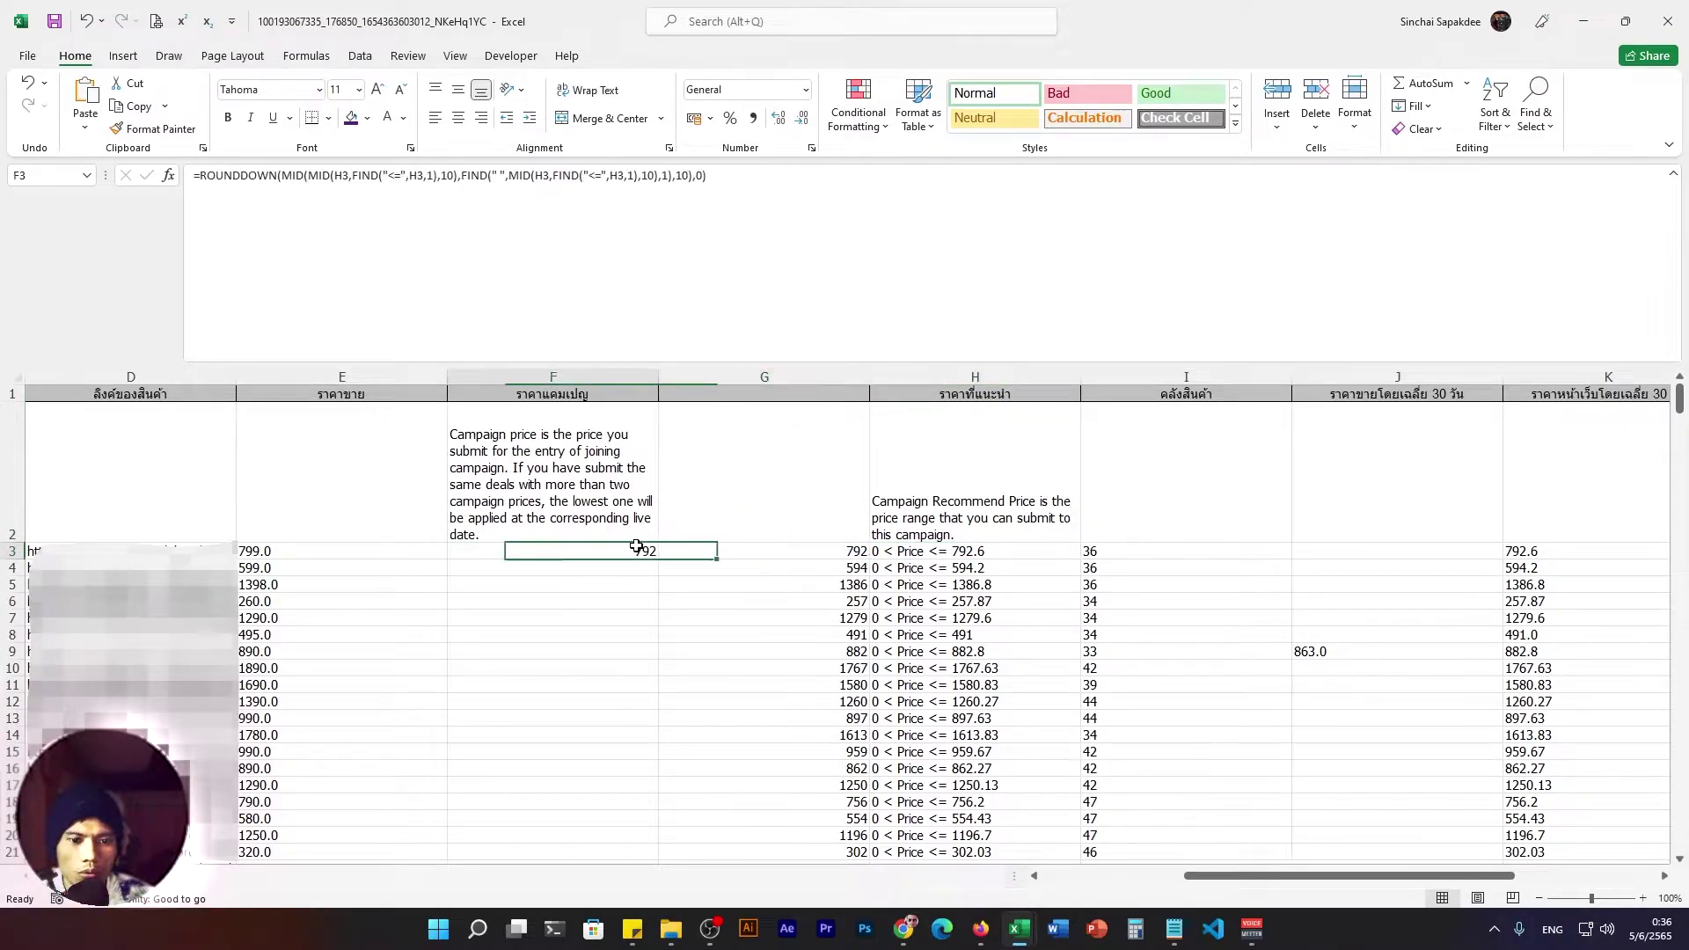
{"action": "left_click", "coordinate": [709, 551]}
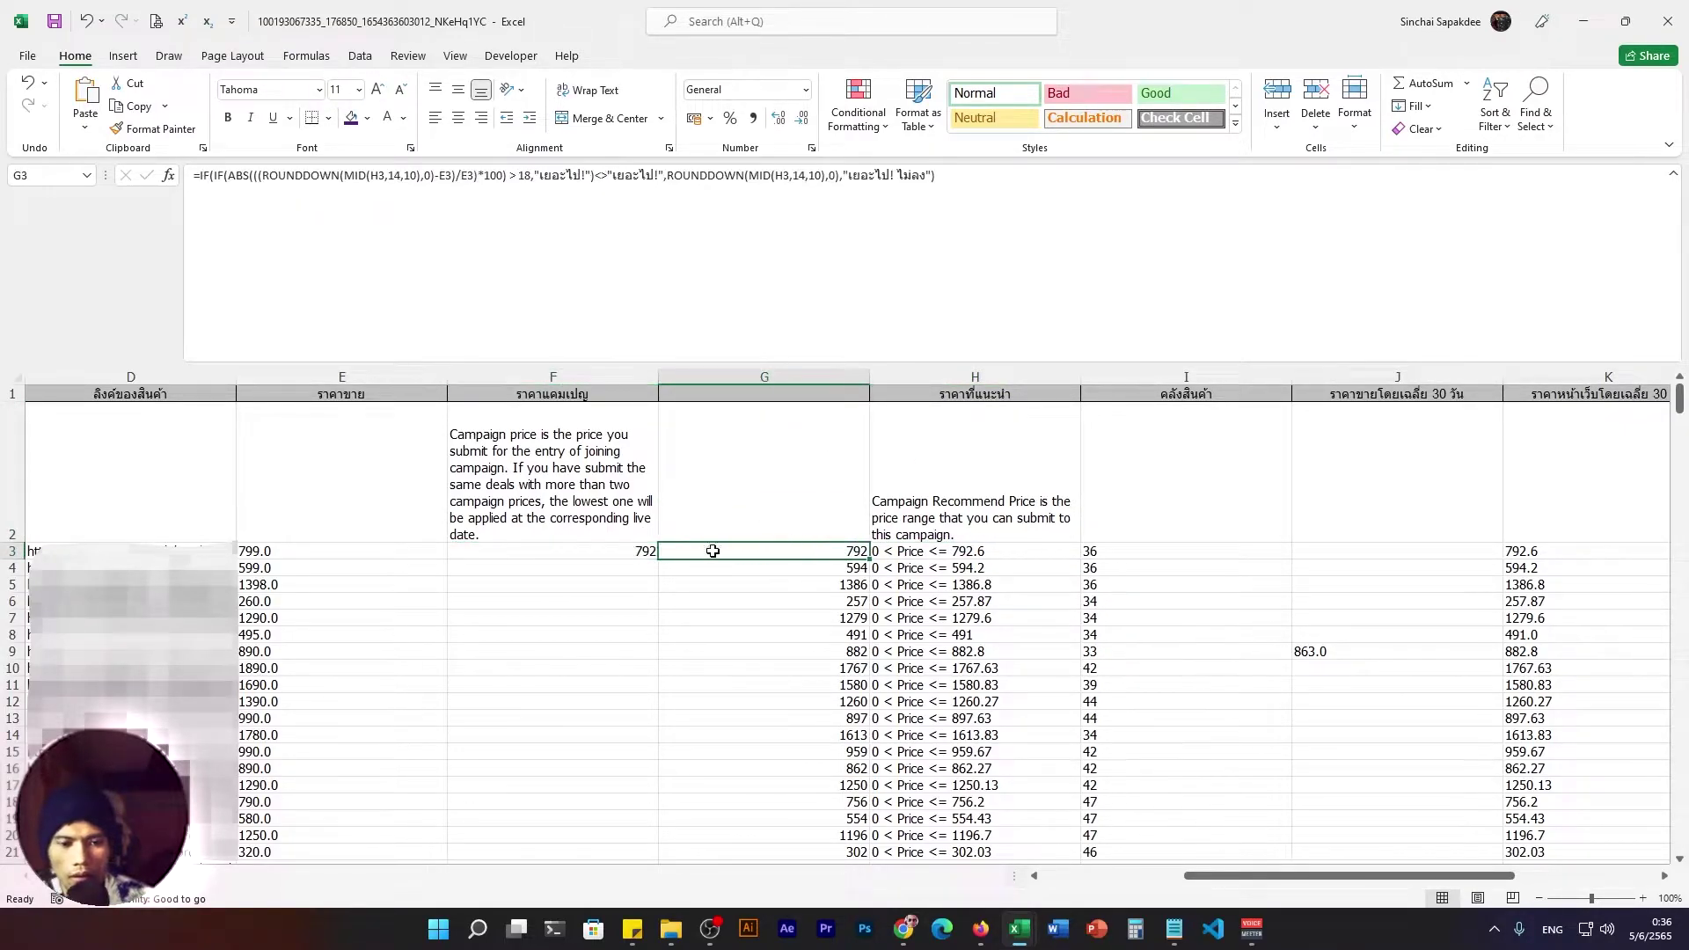
{"action": "left_click", "coordinate": [765, 377]}
Insert a column at G, check the shifted formula in H3, then undo the insertion.
{"action": "right_click", "coordinate": [781, 489]}
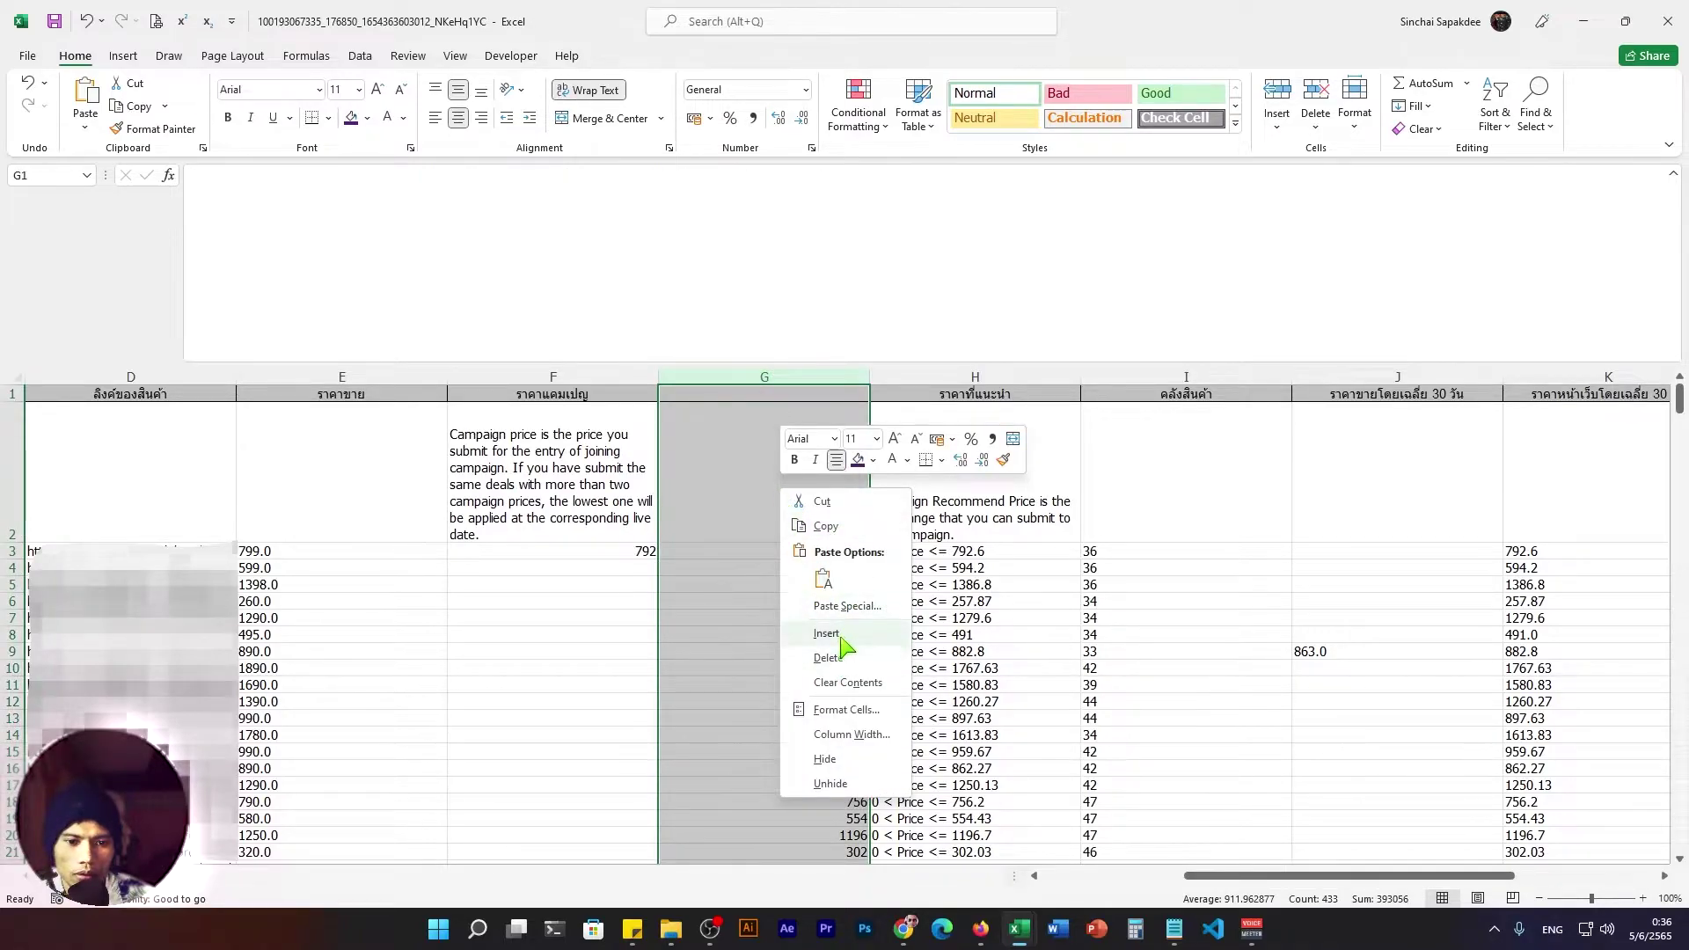
{"action": "left_click", "coordinate": [827, 634]}
{"action": "left_click", "coordinate": [970, 581]}
{"action": "left_click", "coordinate": [810, 548]}
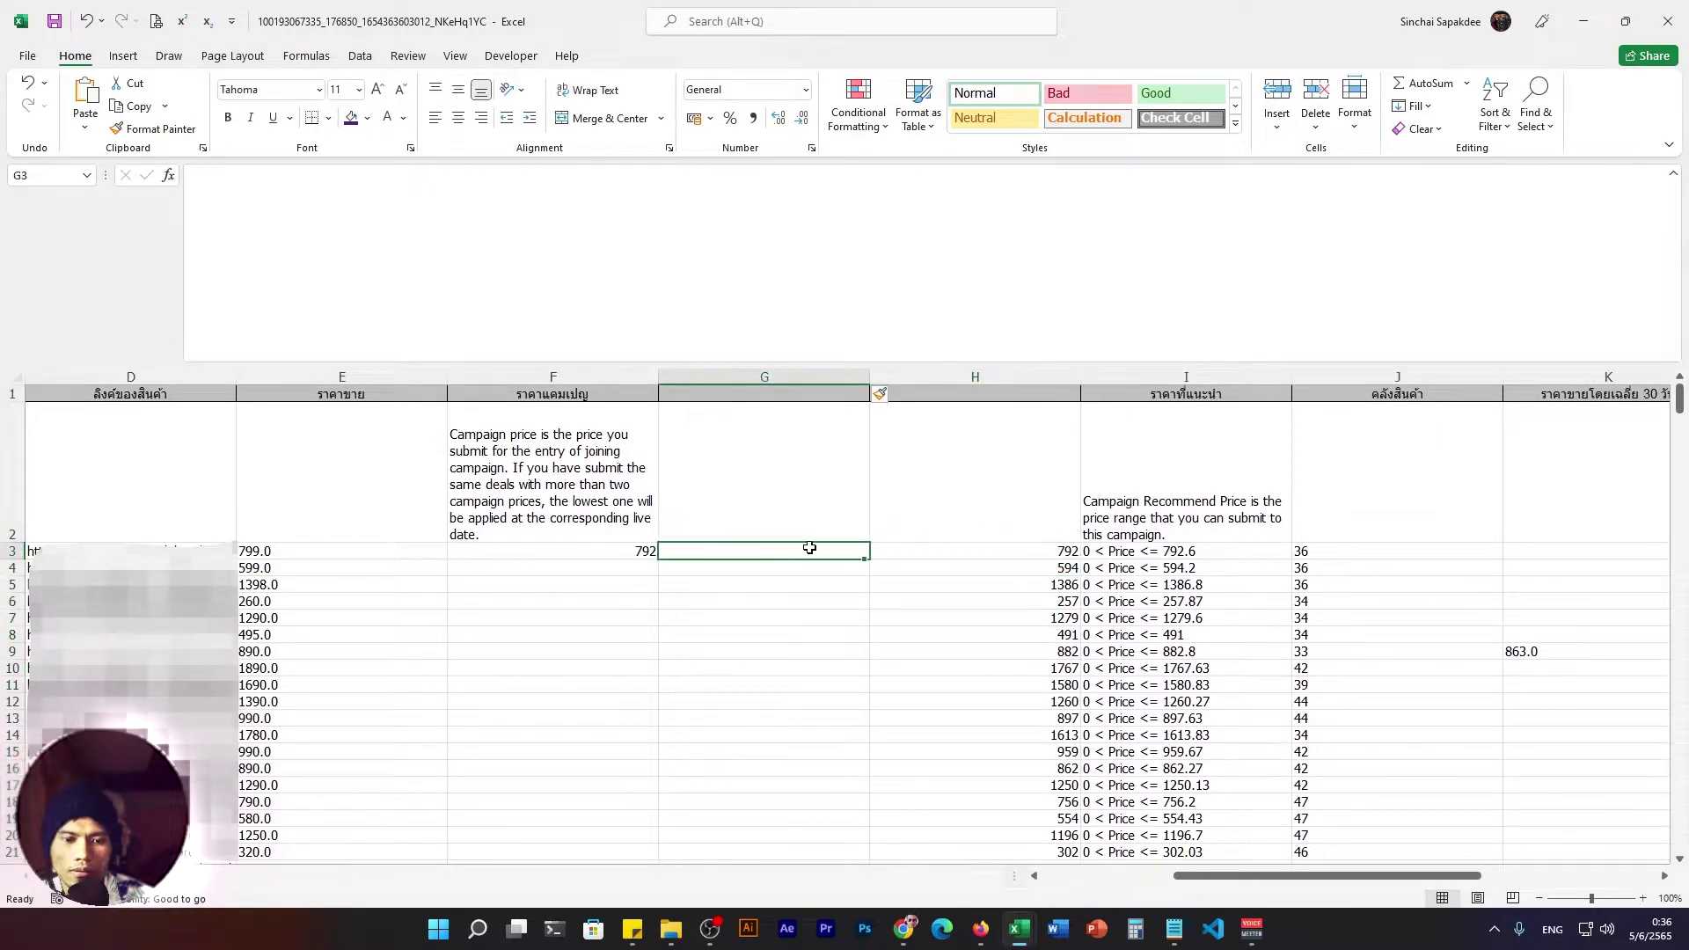
{"action": "left_click", "coordinate": [1007, 551]}
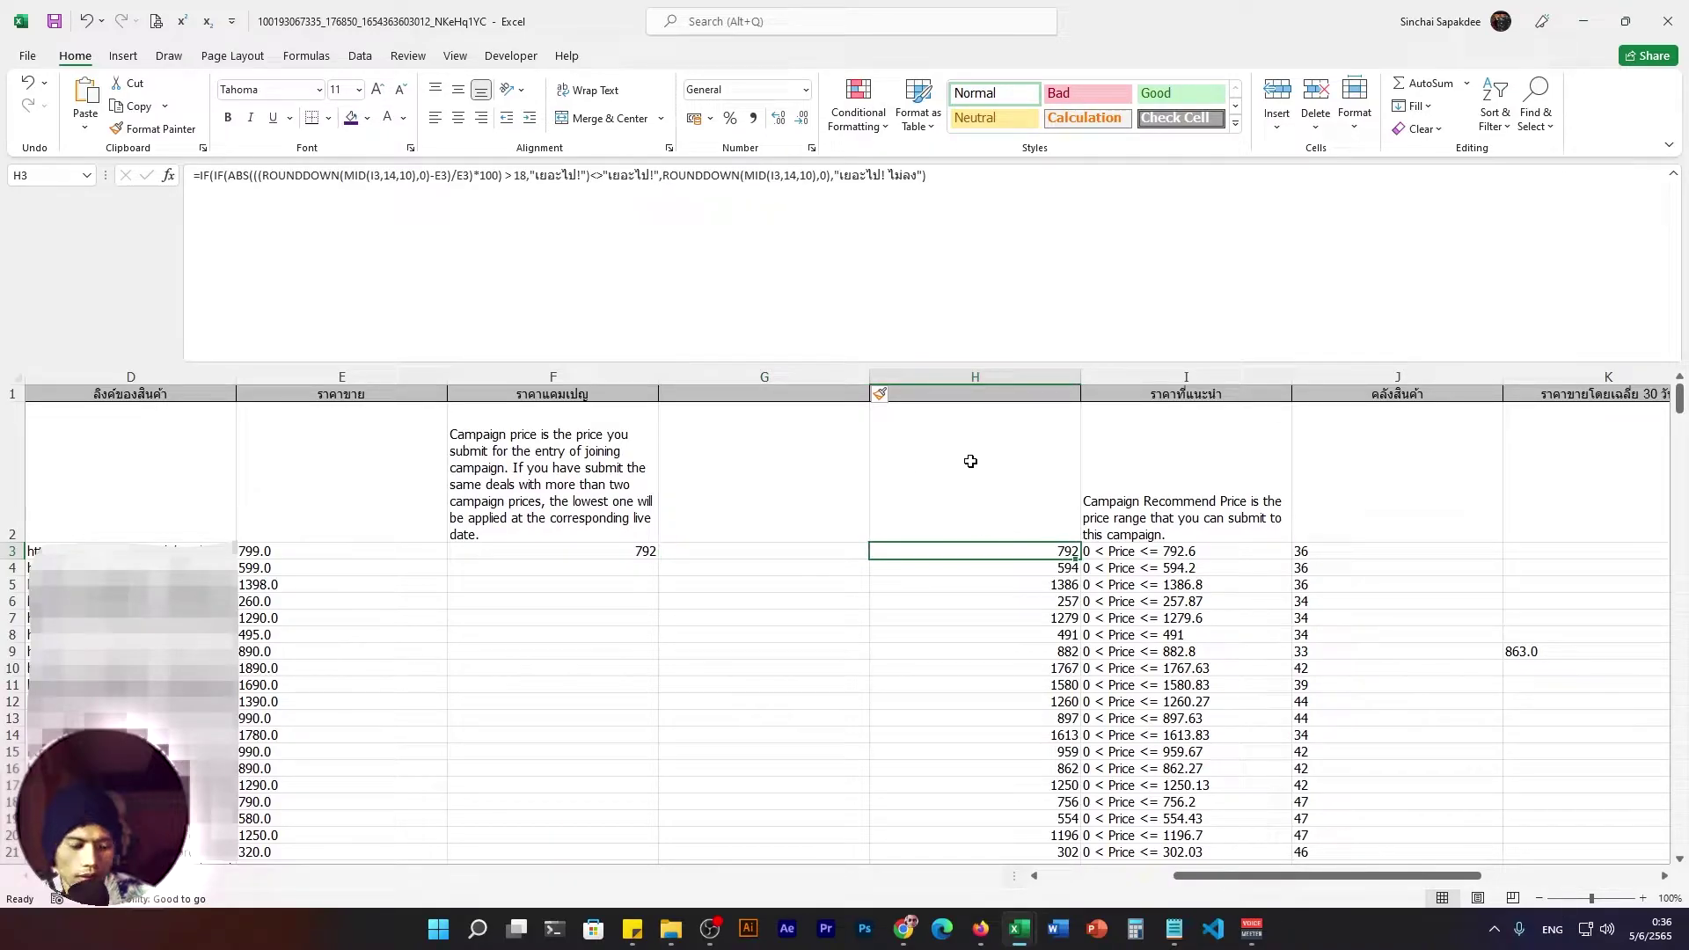
{"action": "key", "text": "ctrl+z"}
Insert a blank column at H and narrow column G to fit its numbers.
{"action": "right_click", "coordinate": [924, 380]}
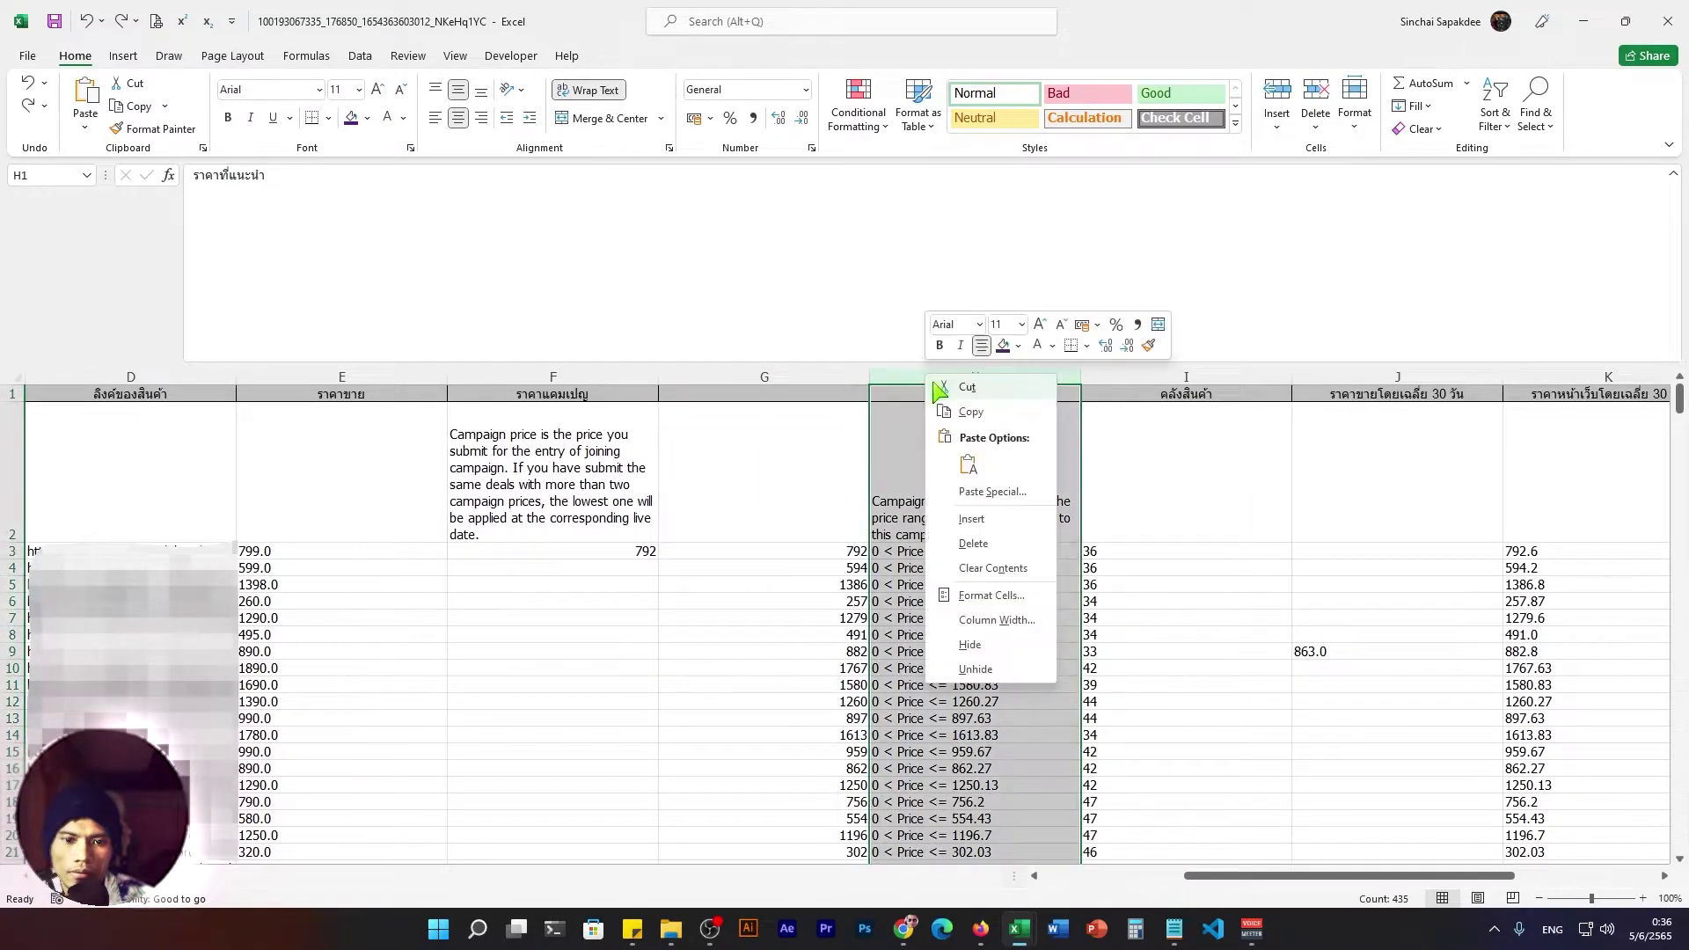
{"action": "left_click", "coordinate": [972, 518]}
{"action": "left_click", "coordinate": [928, 551]}
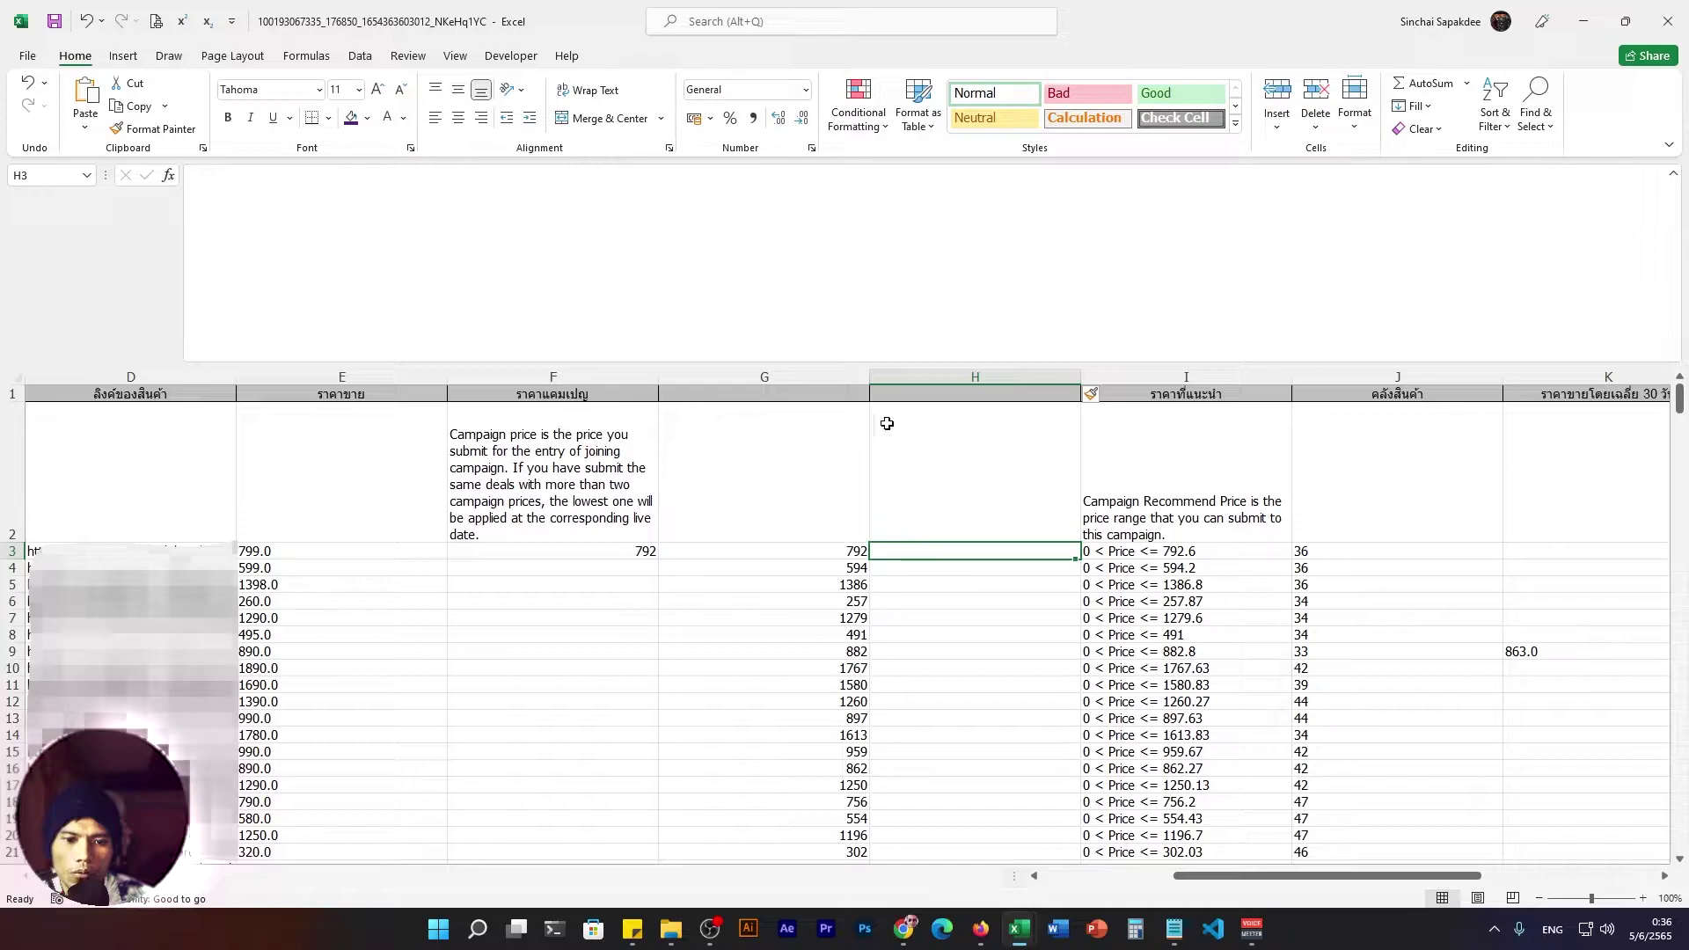
{"action": "left_click_drag", "start_coordinate": [869, 376], "coordinate": [752, 377]}
{"action": "left_click", "coordinate": [813, 572]}
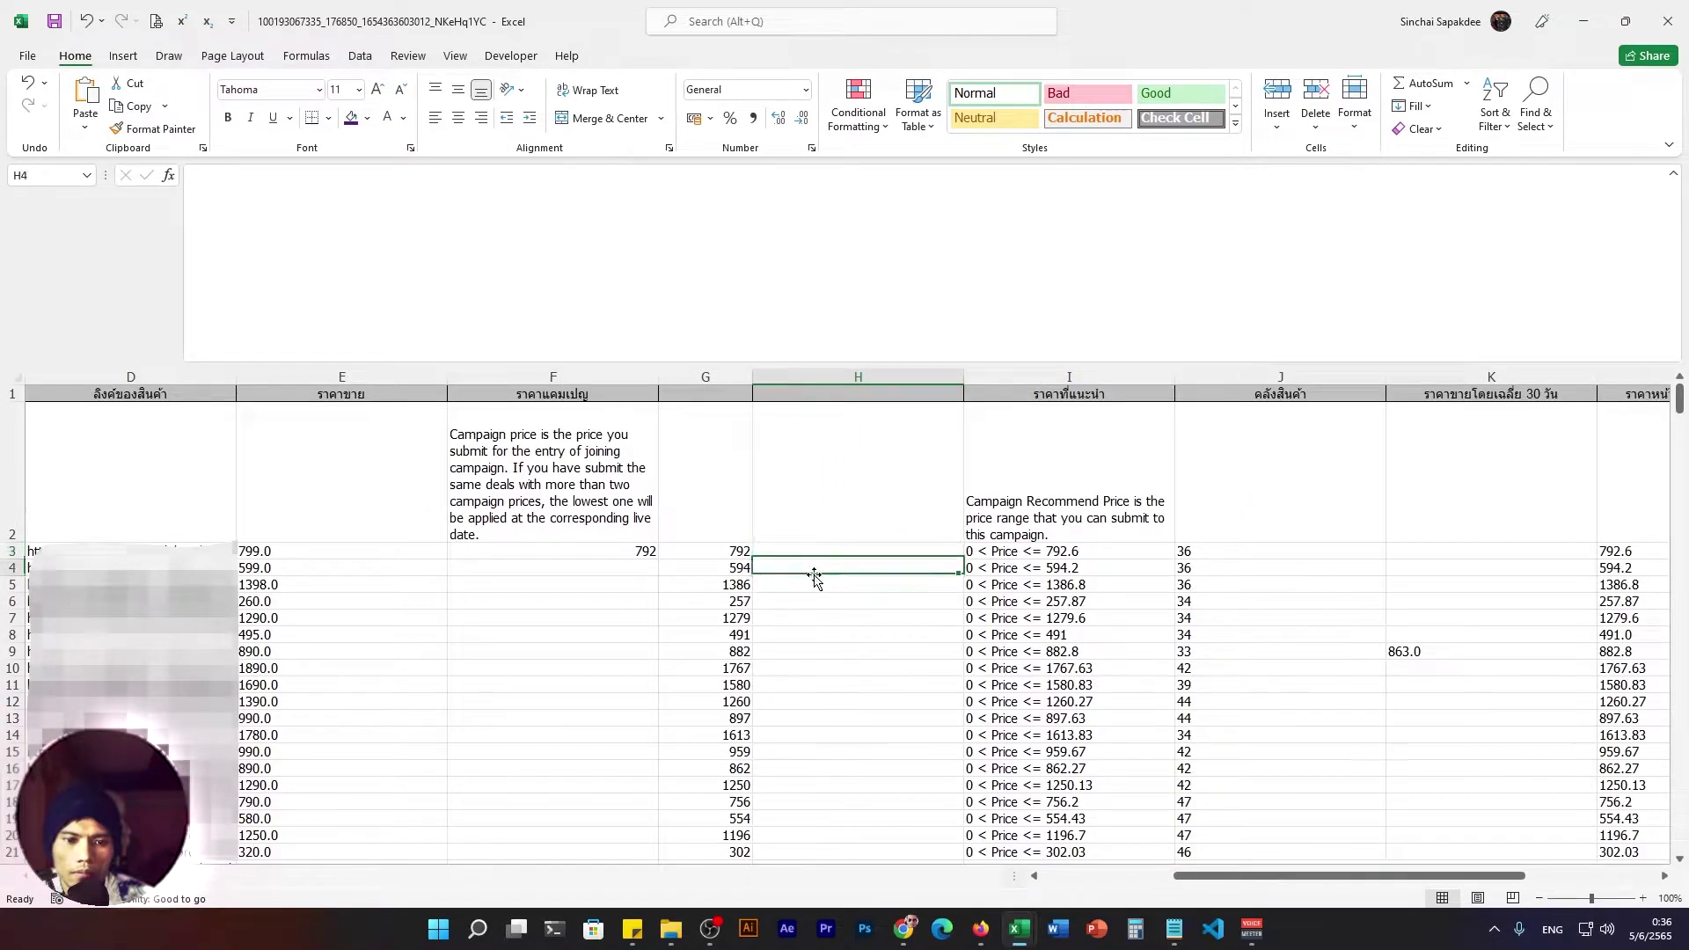
Enter =FORMULATEXT(G3) in H3 and widen column H to show the full formula.
{"action": "left_click", "coordinate": [834, 549]}
{"action": "type", "text": "=f"}
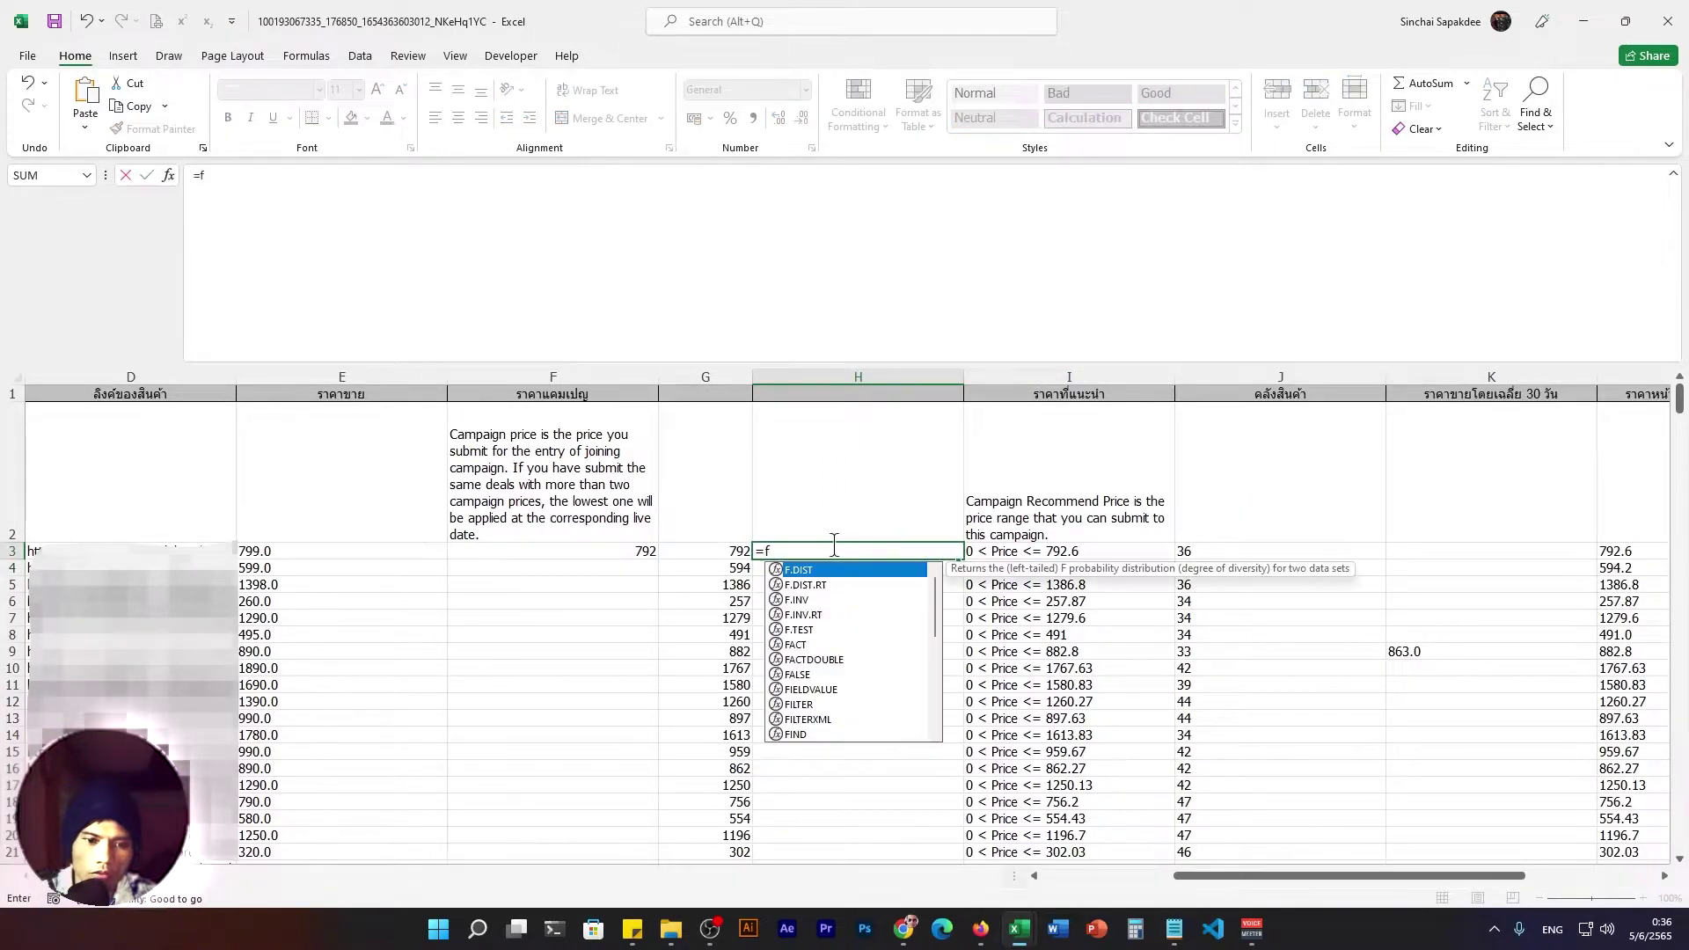
{"action": "type", "text": "orm"}
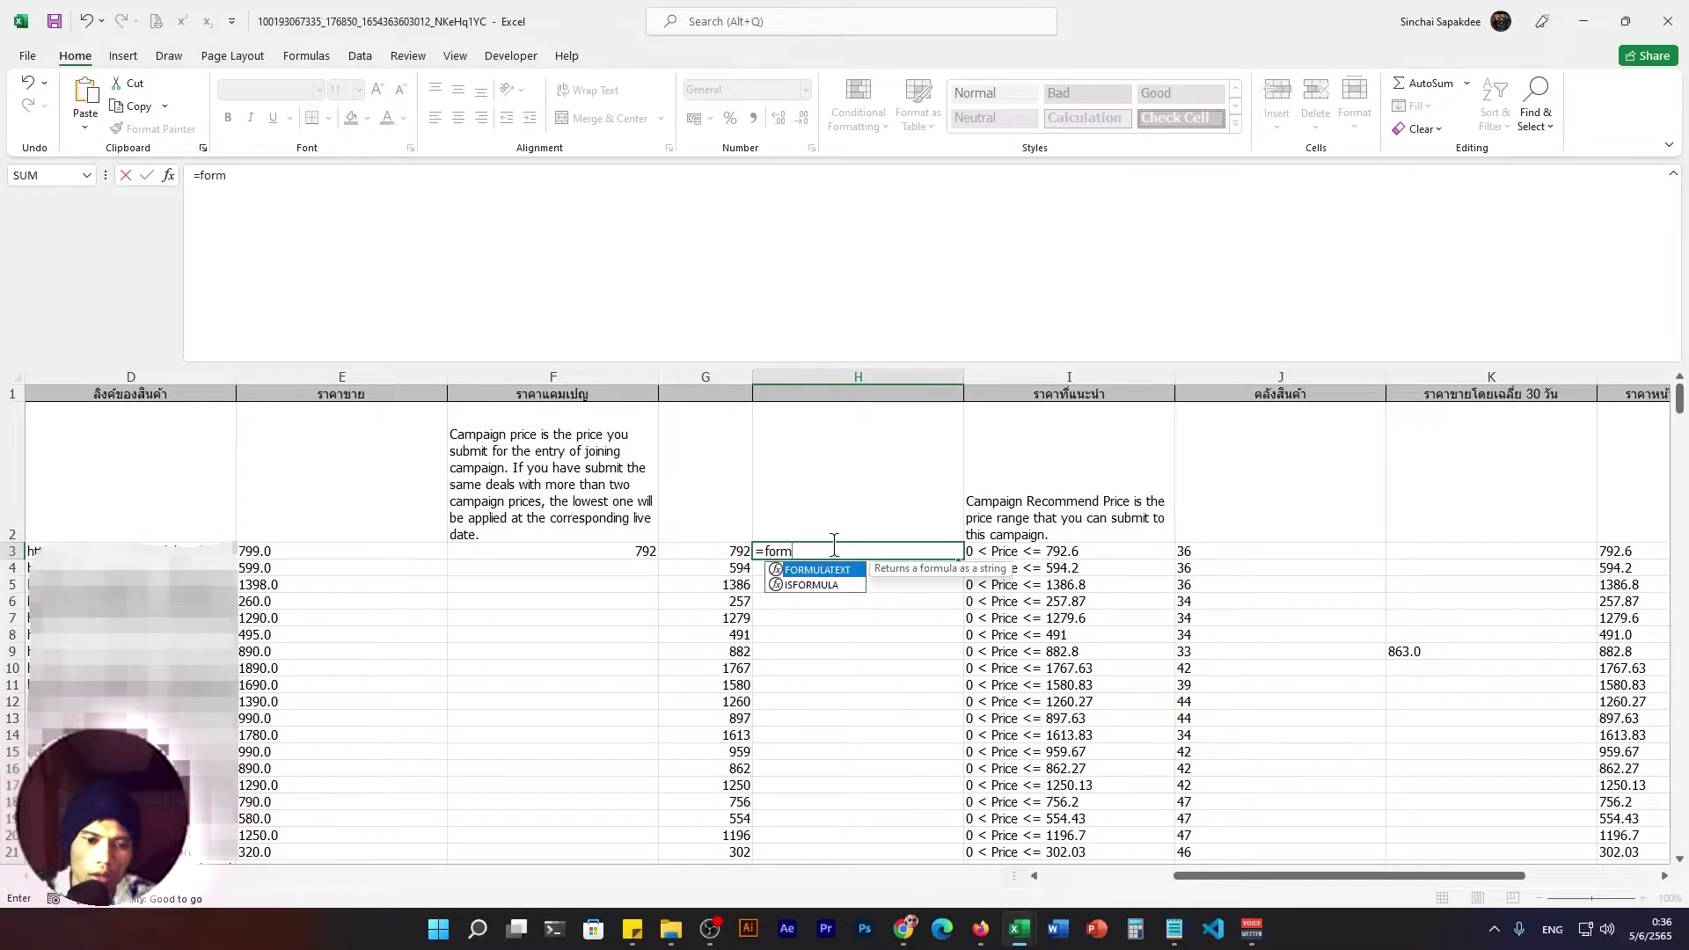
{"action": "key", "text": "Tab"}
{"action": "key", "text": "Left"}
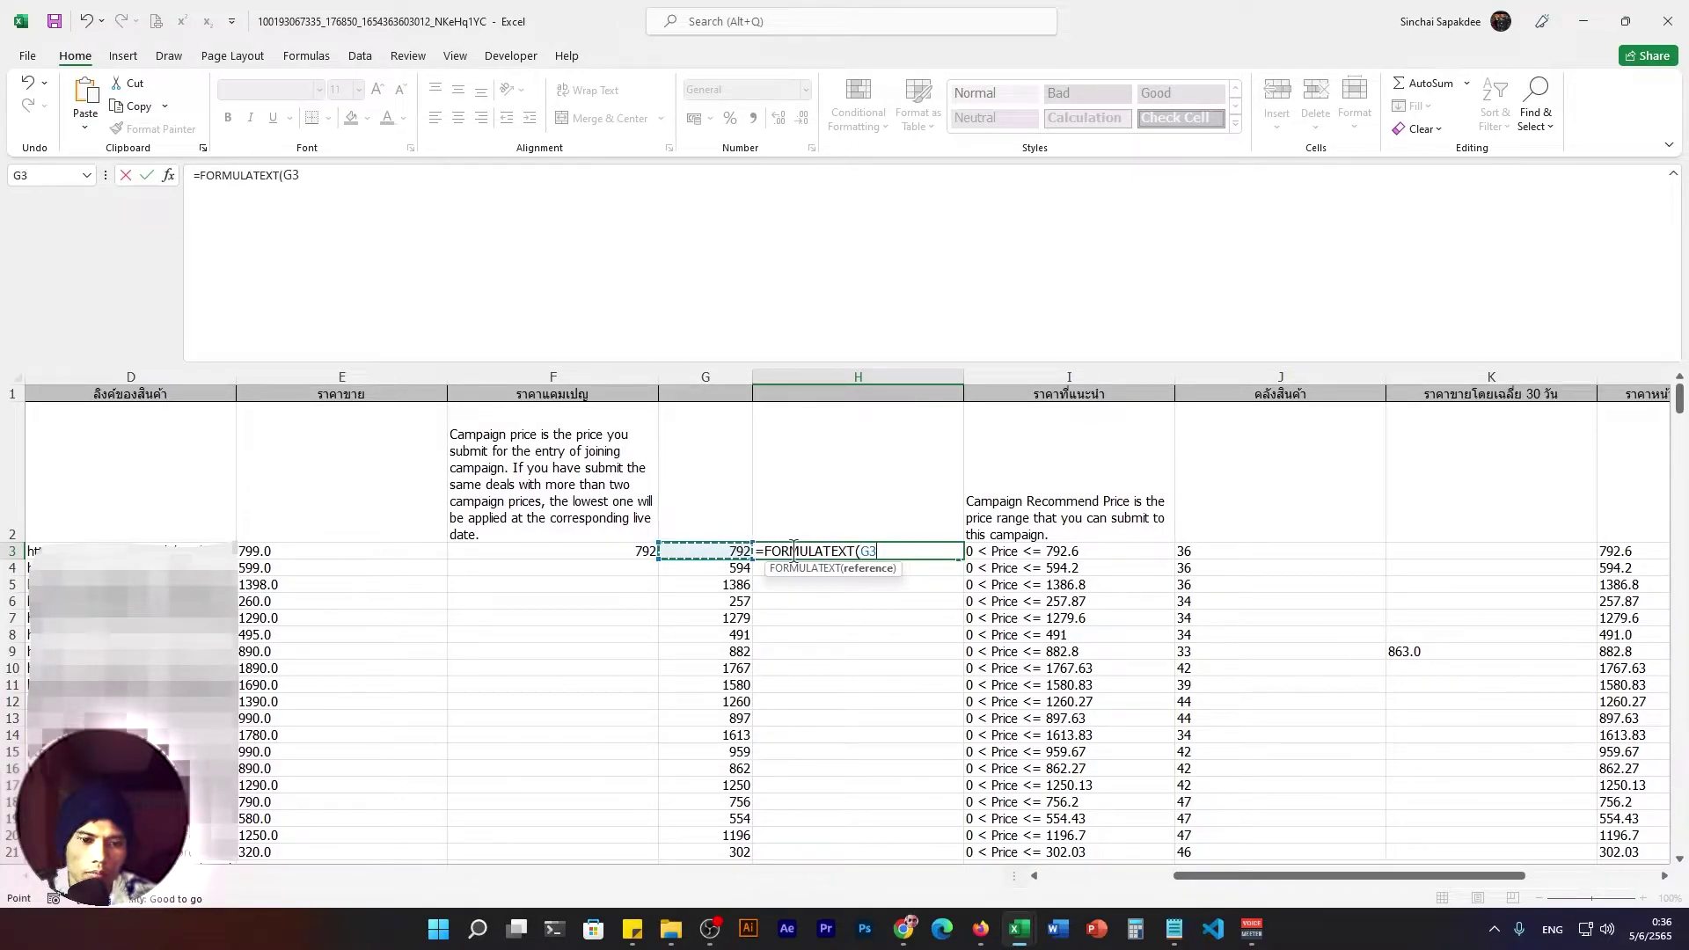
{"action": "key", "text": "ctrl+Return"}
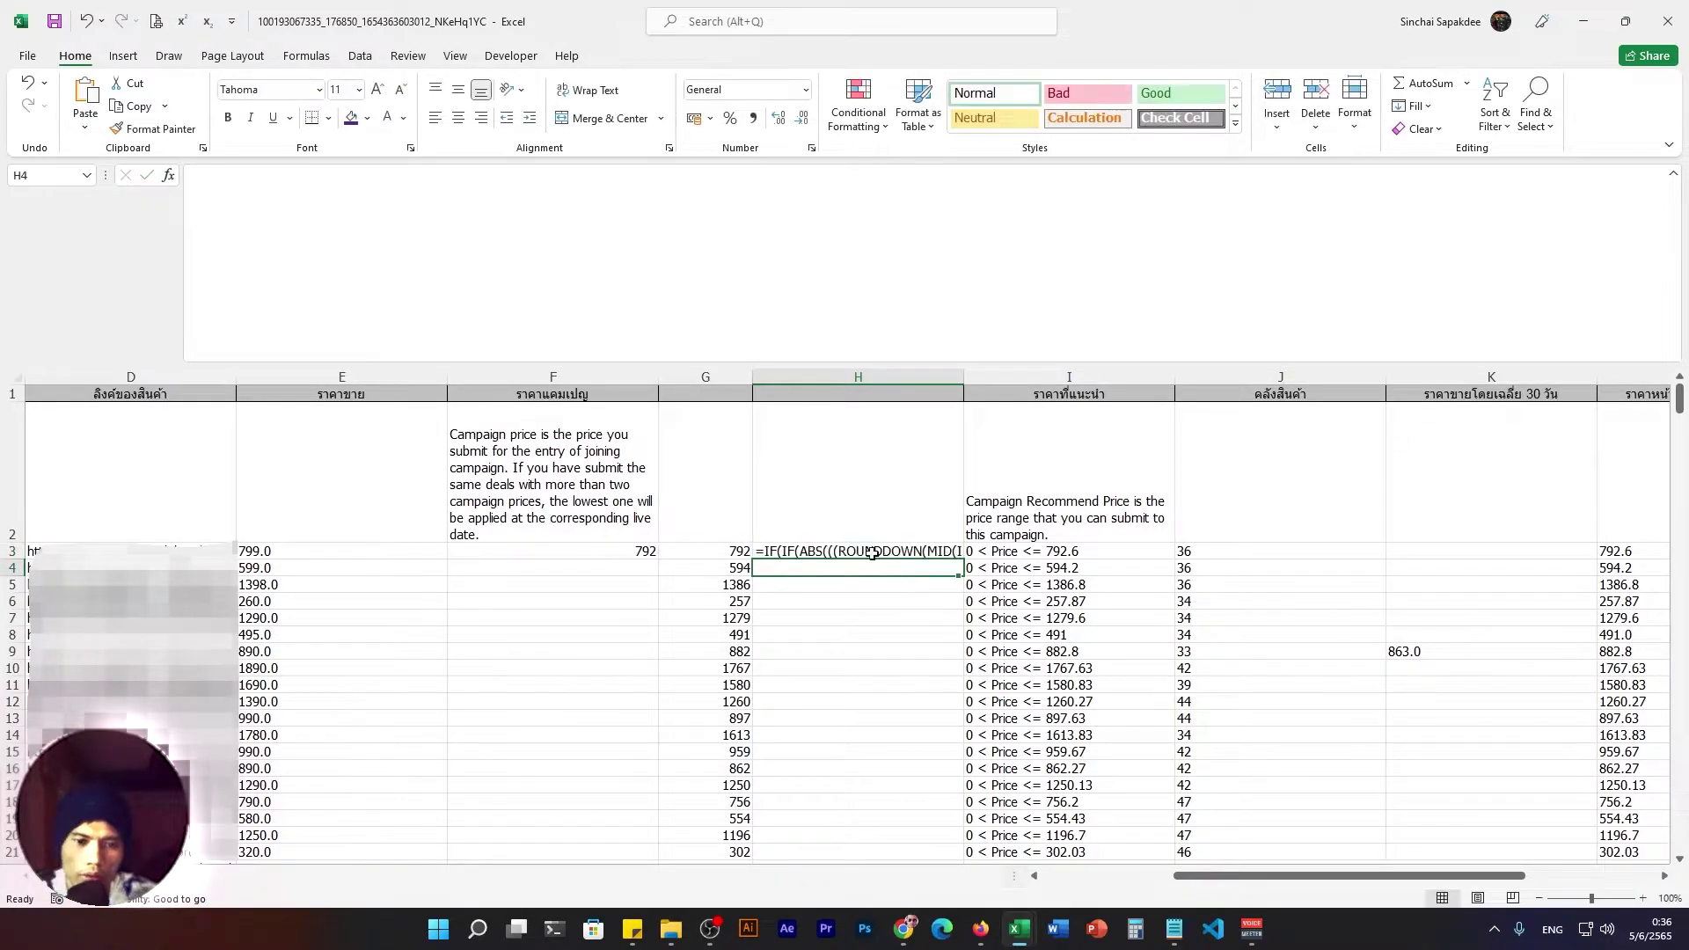
{"action": "left_click_drag", "start_coordinate": [967, 372], "coordinate": [1603, 372]}
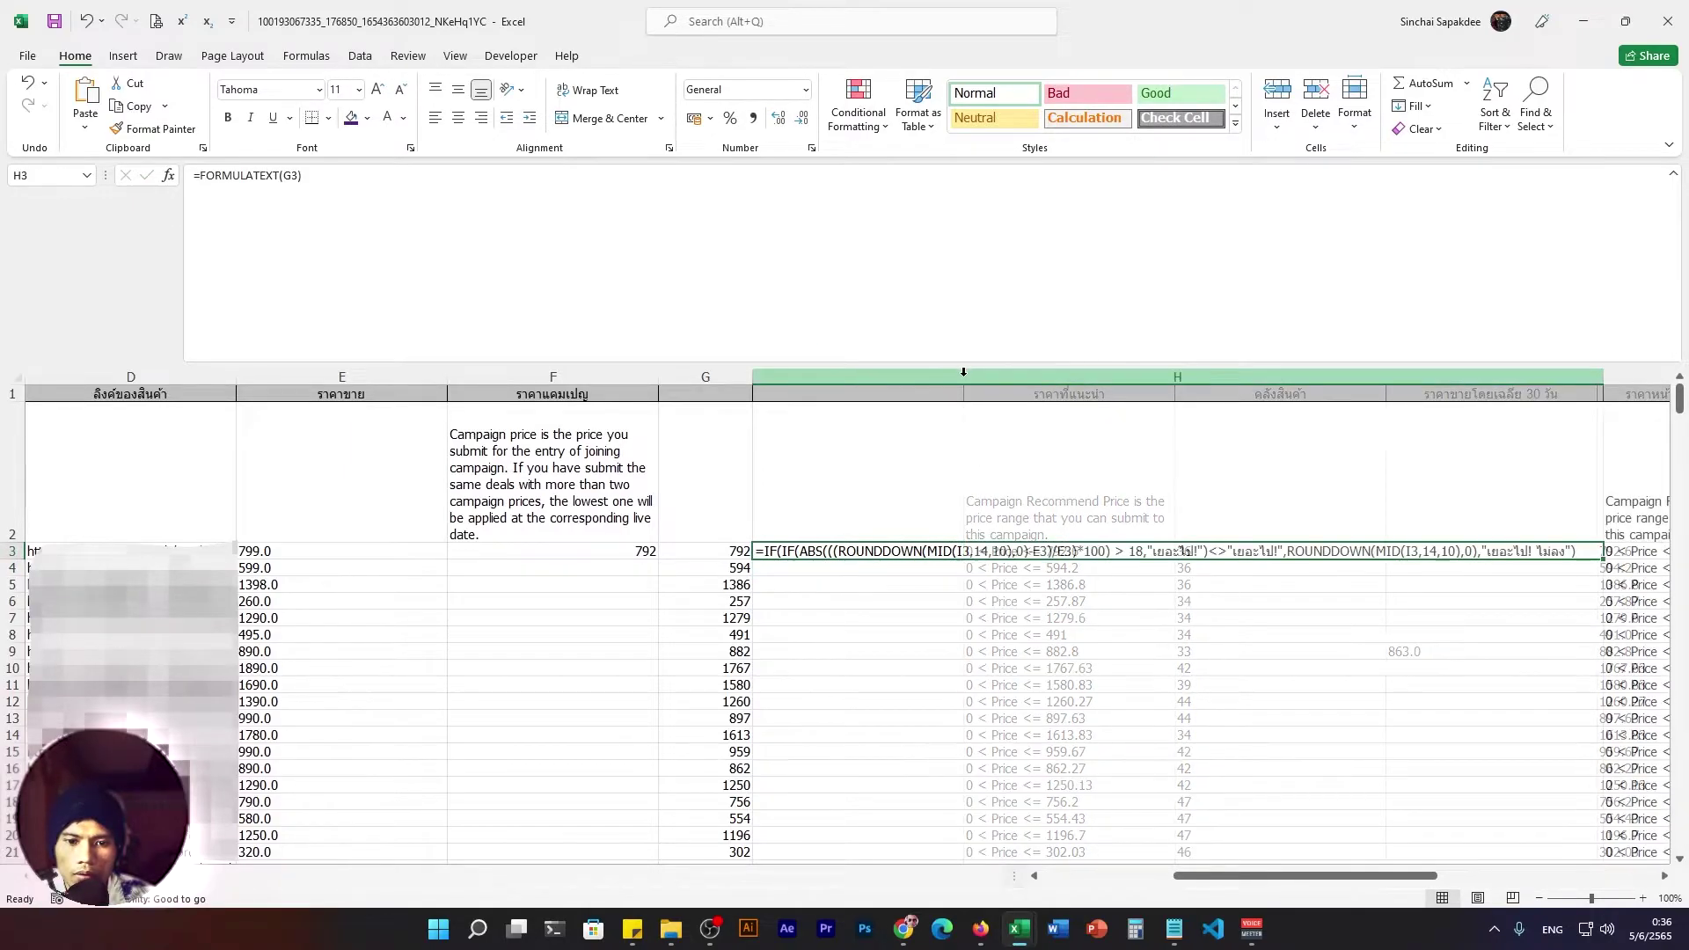
{"action": "mouse_move", "coordinate": [1326, 876]}
{"action": "left_mouse_down"}
{"action": "mouse_move", "coordinate": [1395, 878]}
{"action": "mouse_move", "coordinate": [1368, 878]}
{"action": "left_mouse_up"}
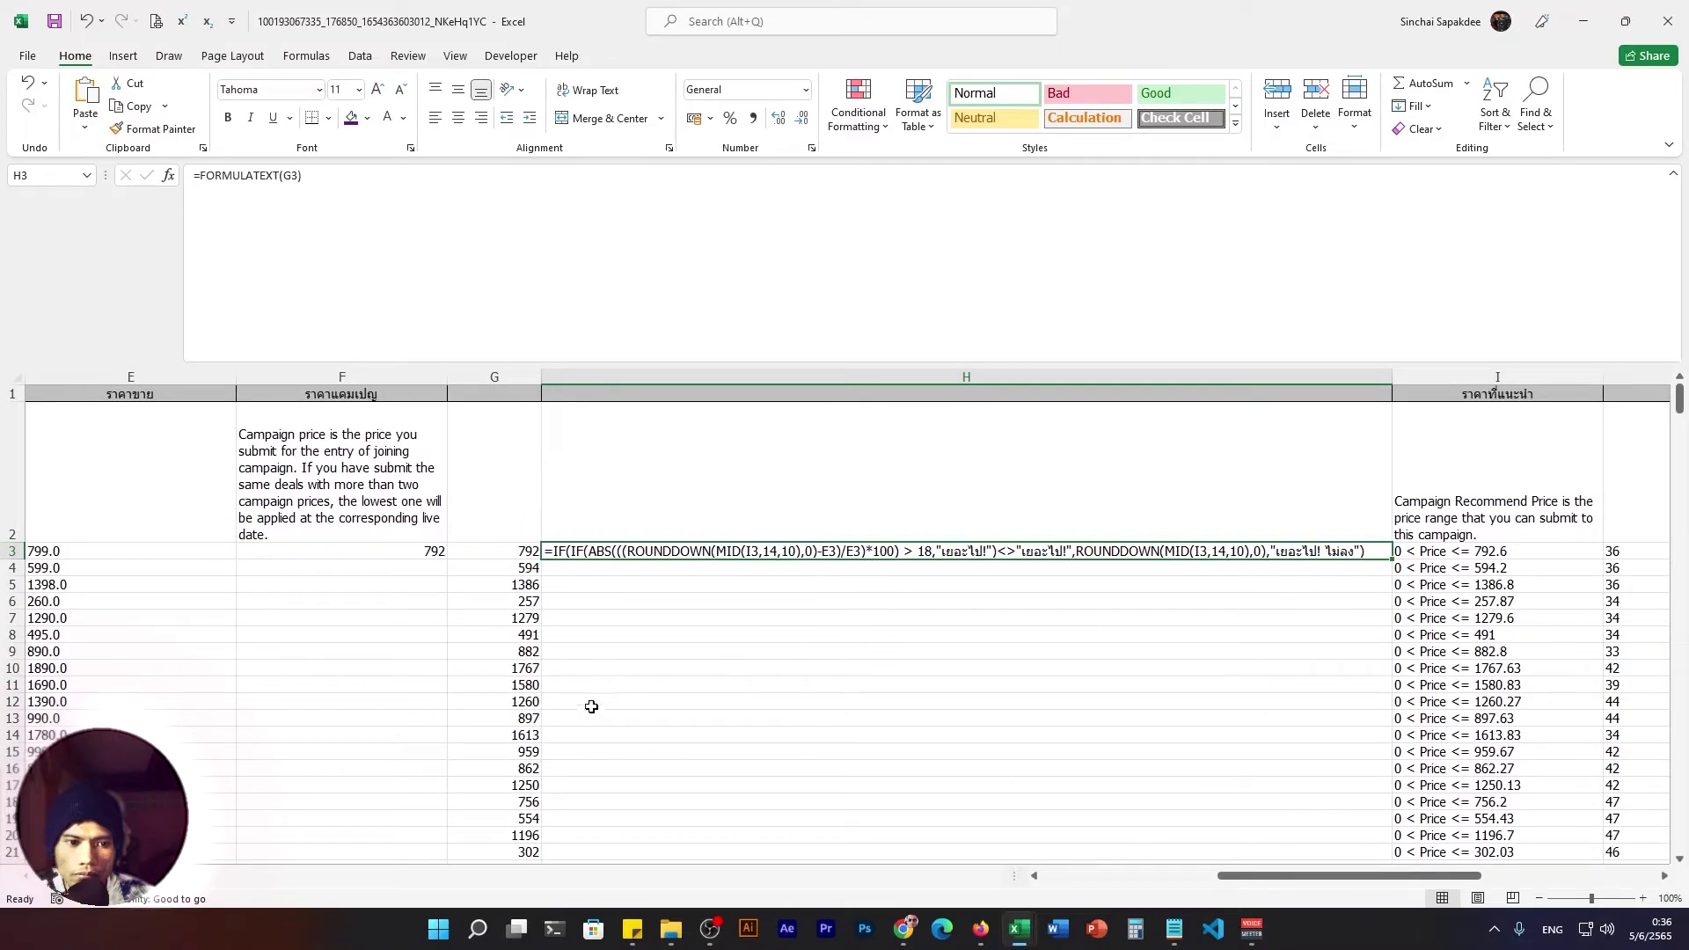
Compare F3's ROUNDDOWN formula with the IF formula text shown in H3.
{"action": "left_click", "coordinate": [410, 568]}
{"action": "left_click", "coordinate": [413, 552]}
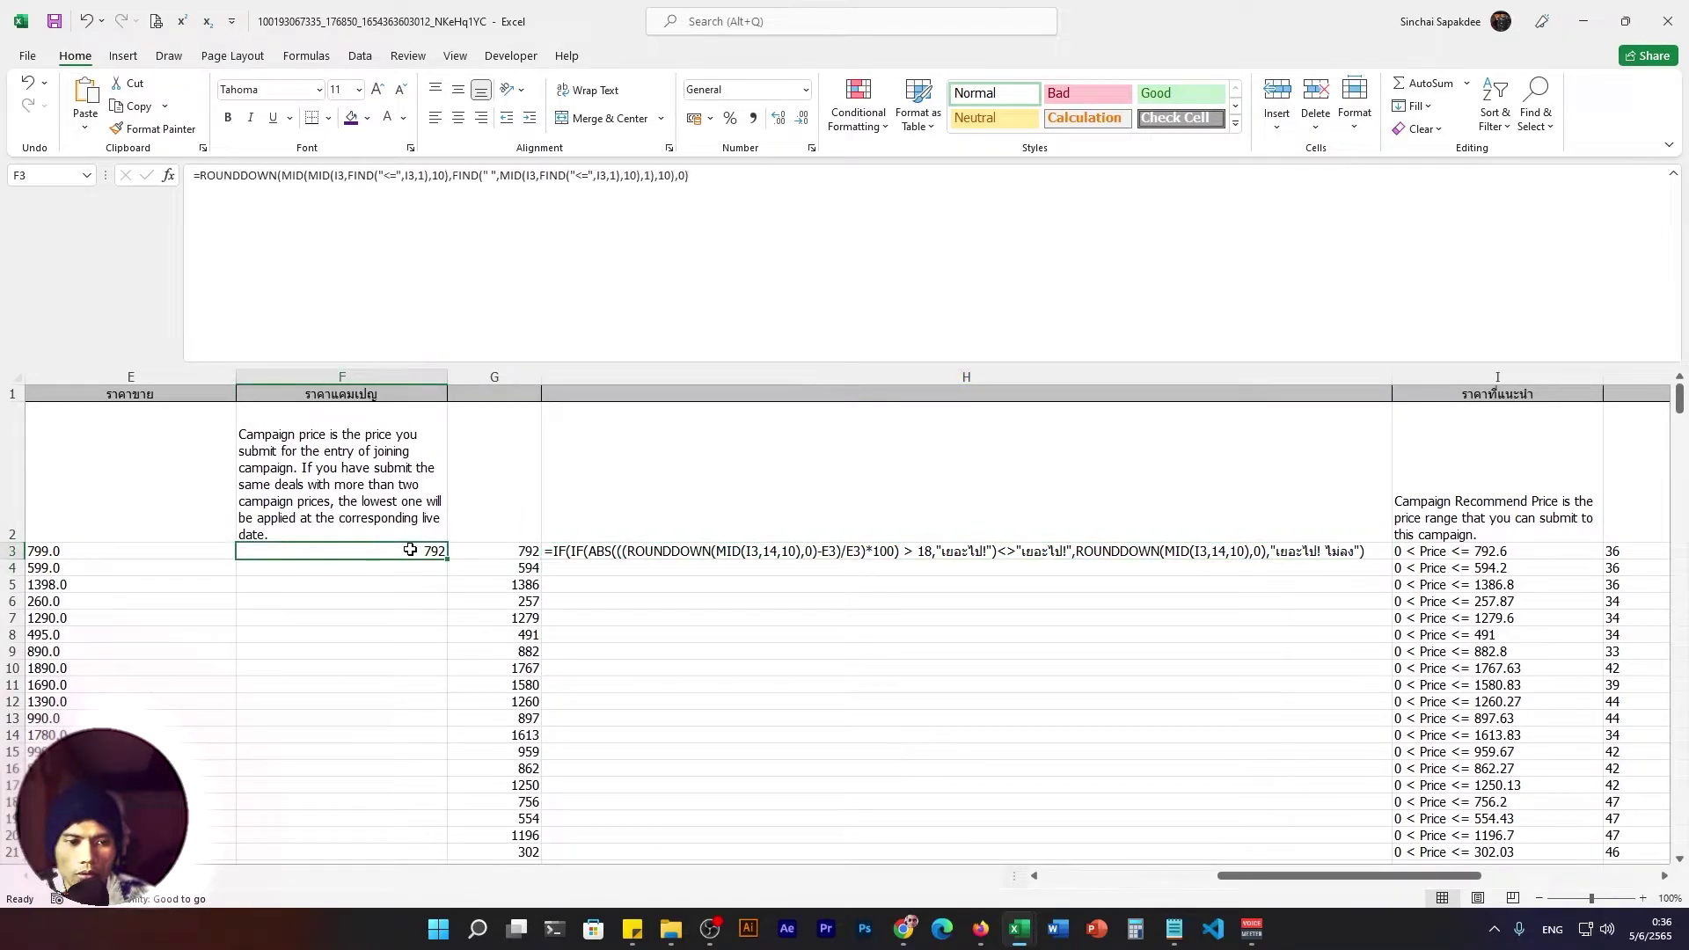
{"action": "key", "text": "Down"}
{"action": "key", "text": "Up"}
{"action": "key", "text": "Up"}
{"action": "key", "text": "Down"}
{"action": "left_click", "coordinate": [674, 549]}
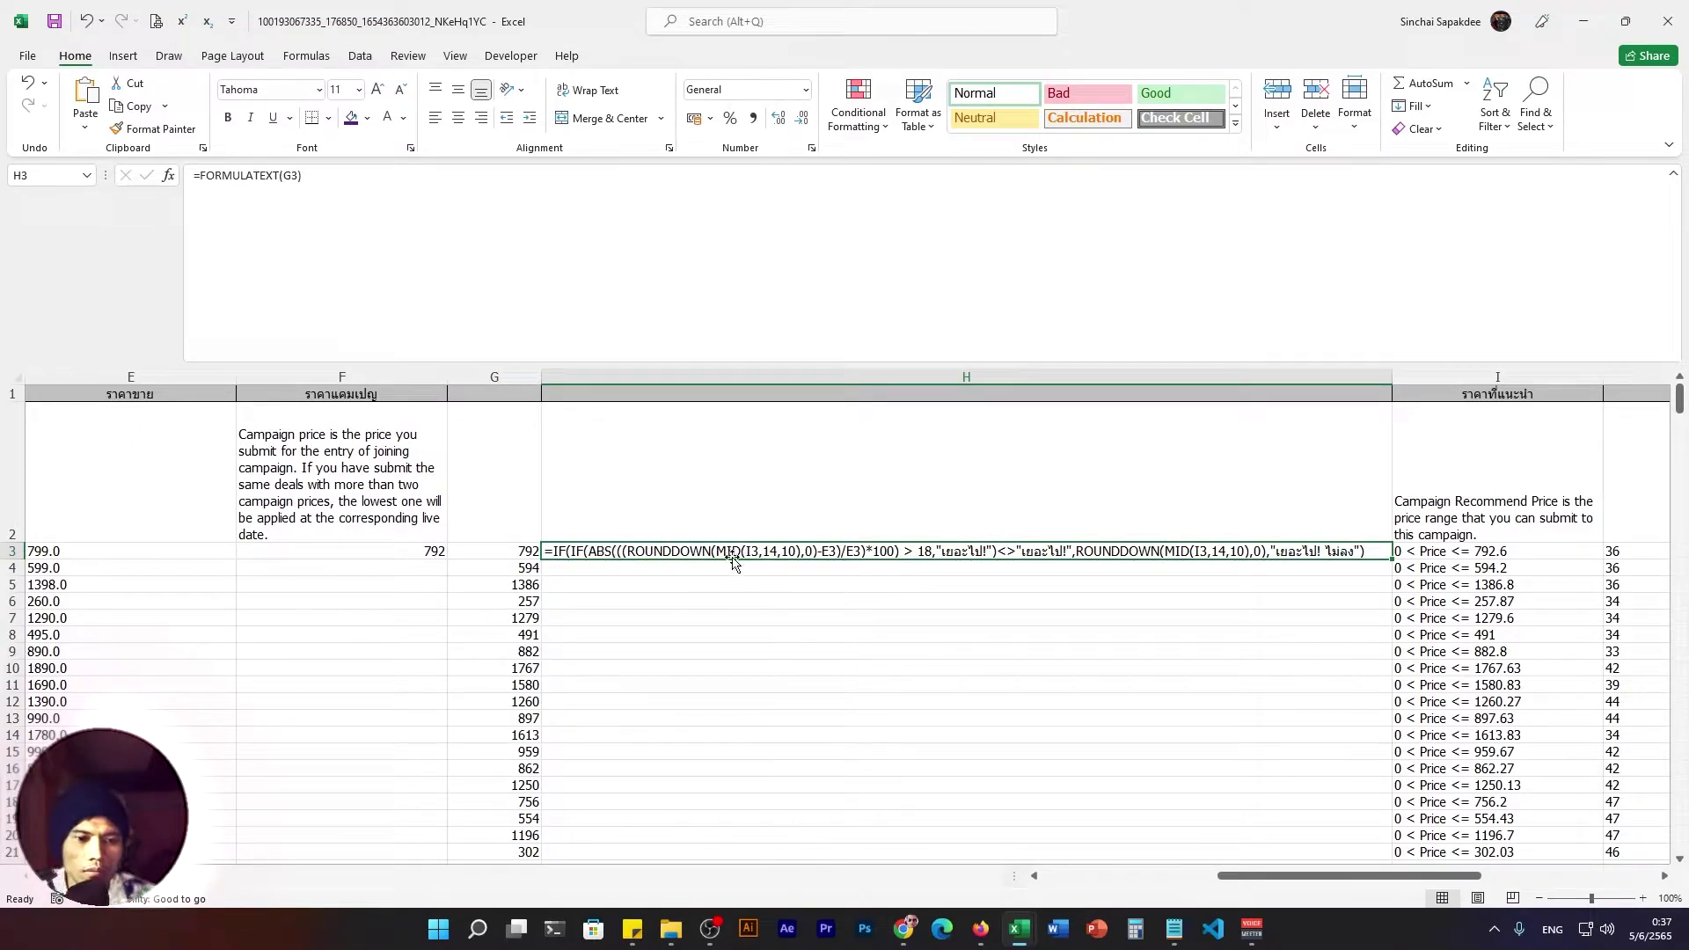
{"action": "left_click", "coordinate": [432, 549]}
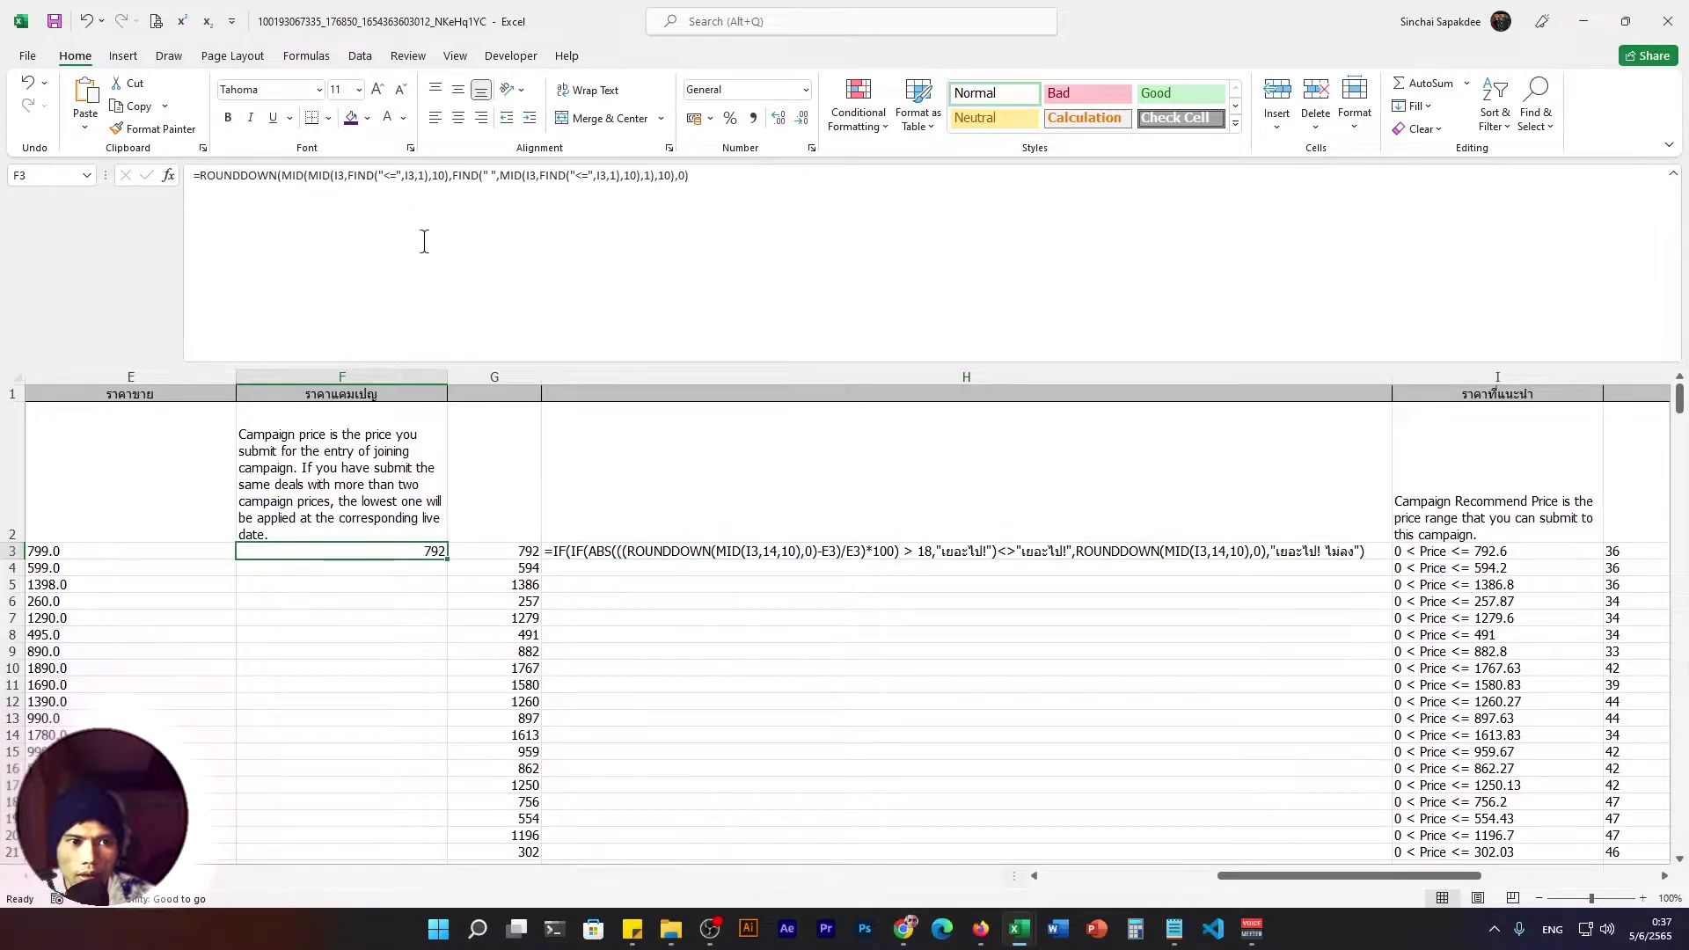
{"action": "left_click", "coordinate": [738, 555]}
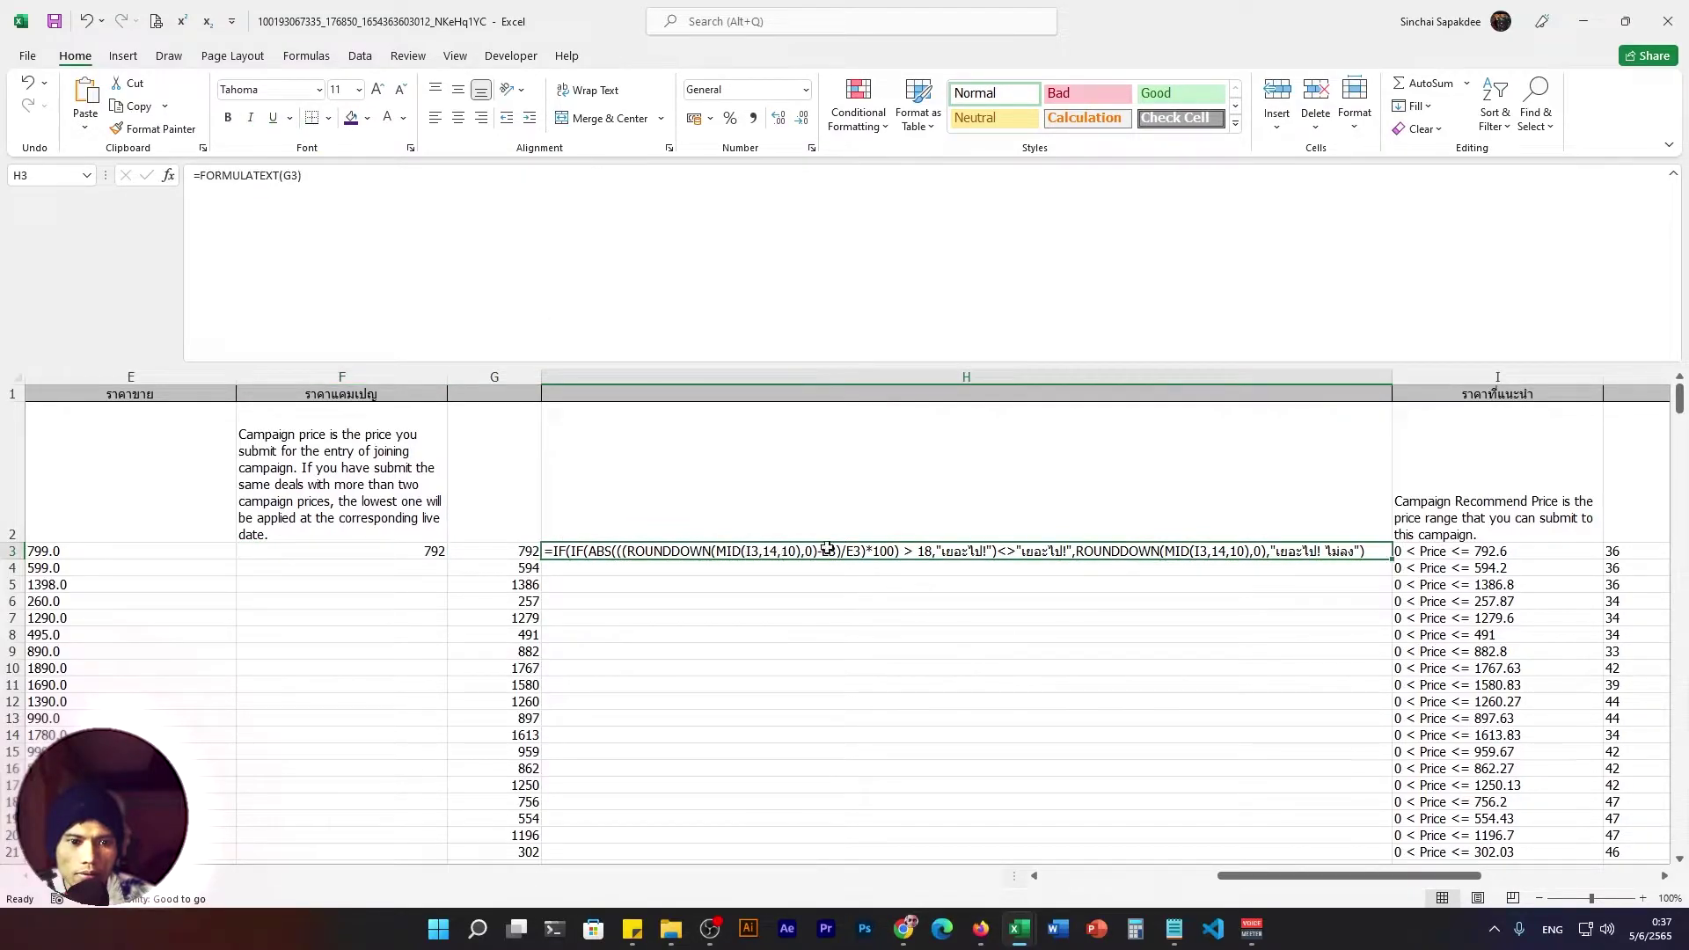
{"action": "left_click", "coordinate": [409, 555]}
Append -E3) to F3's formula to subtract E3's selling price.
{"action": "left_click", "coordinate": [203, 181]}
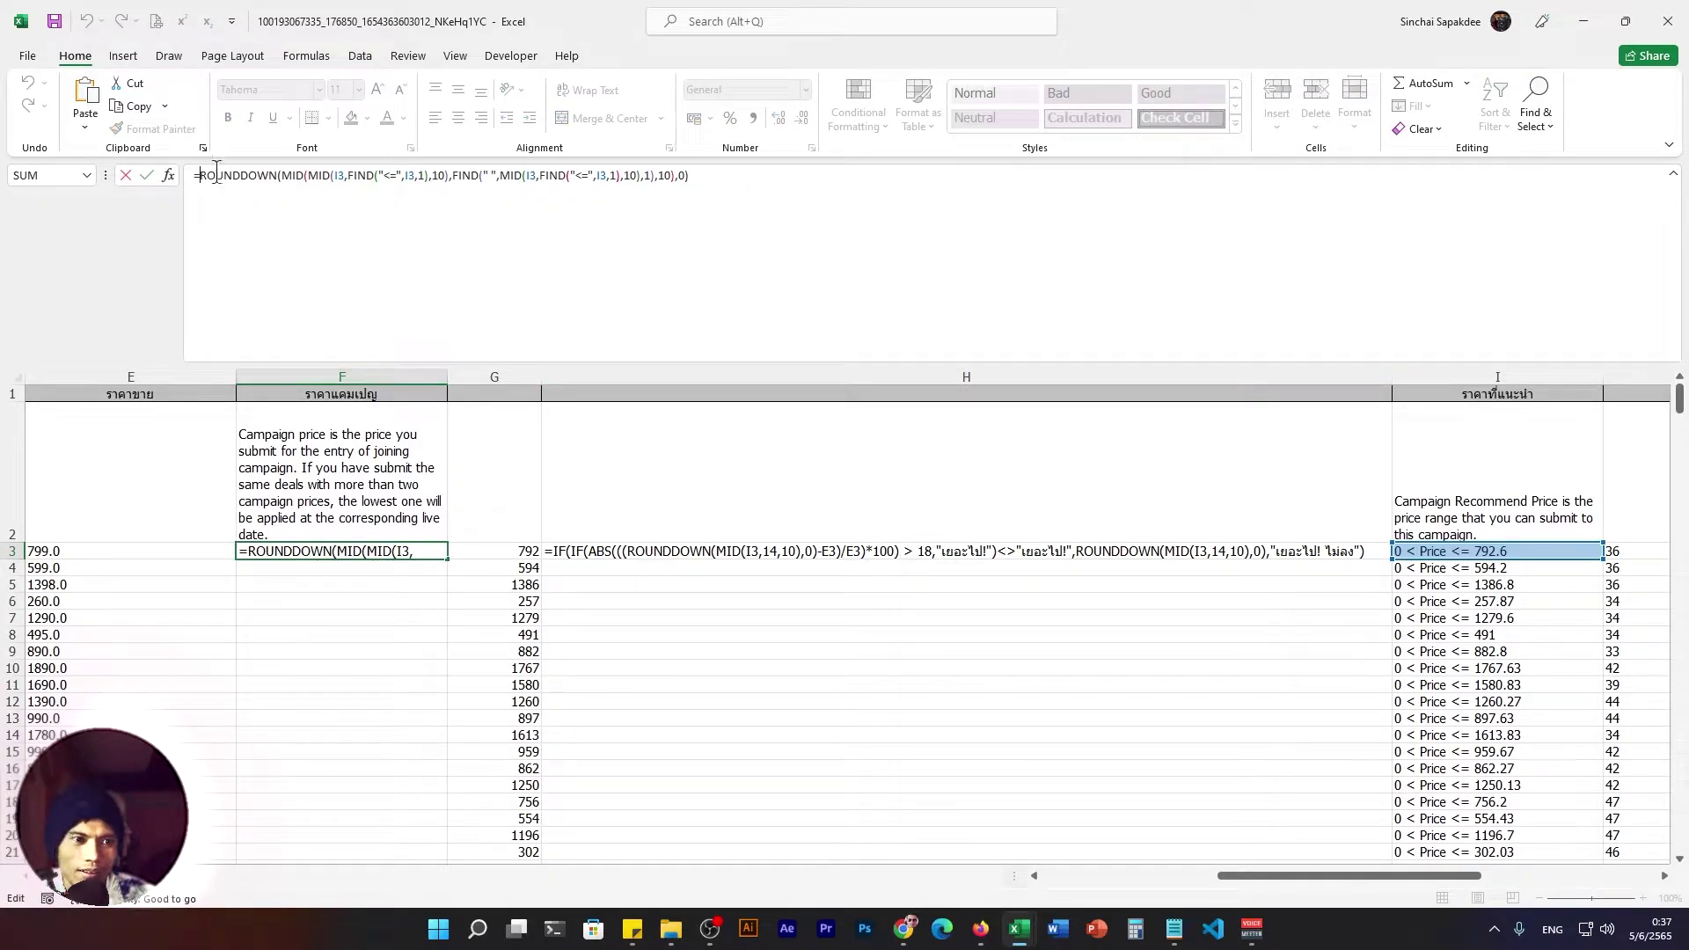
{"action": "left_click_drag", "start_coordinate": [201, 173], "coordinate": [706, 175]}
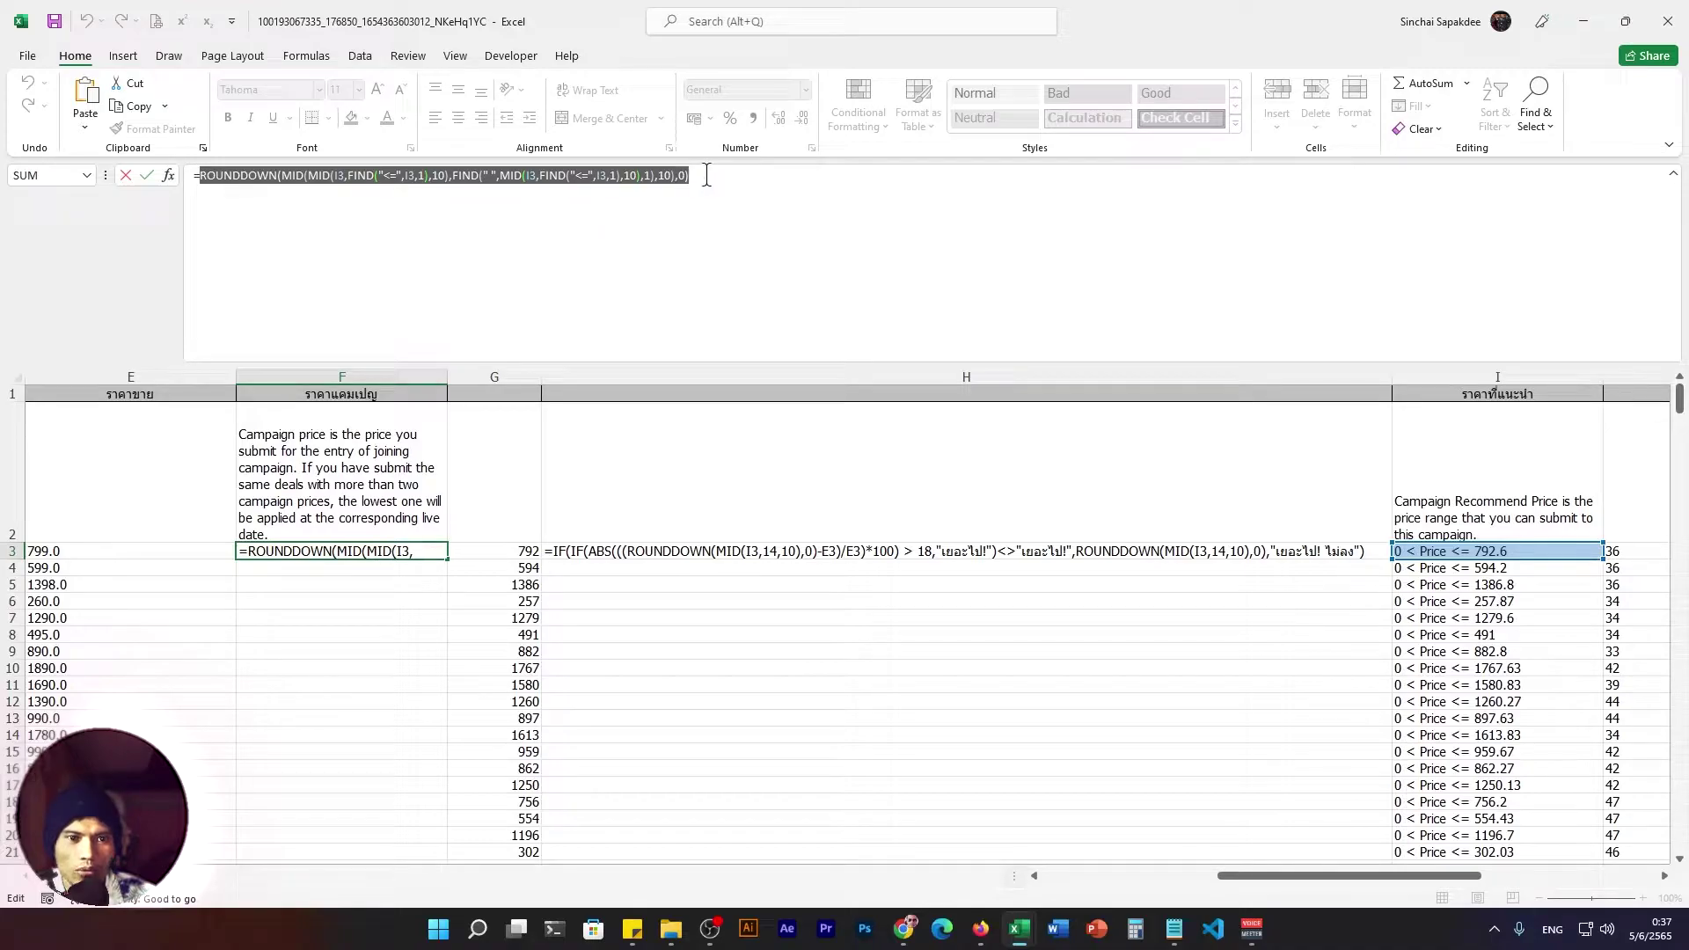
{"action": "key", "text": "Left"}
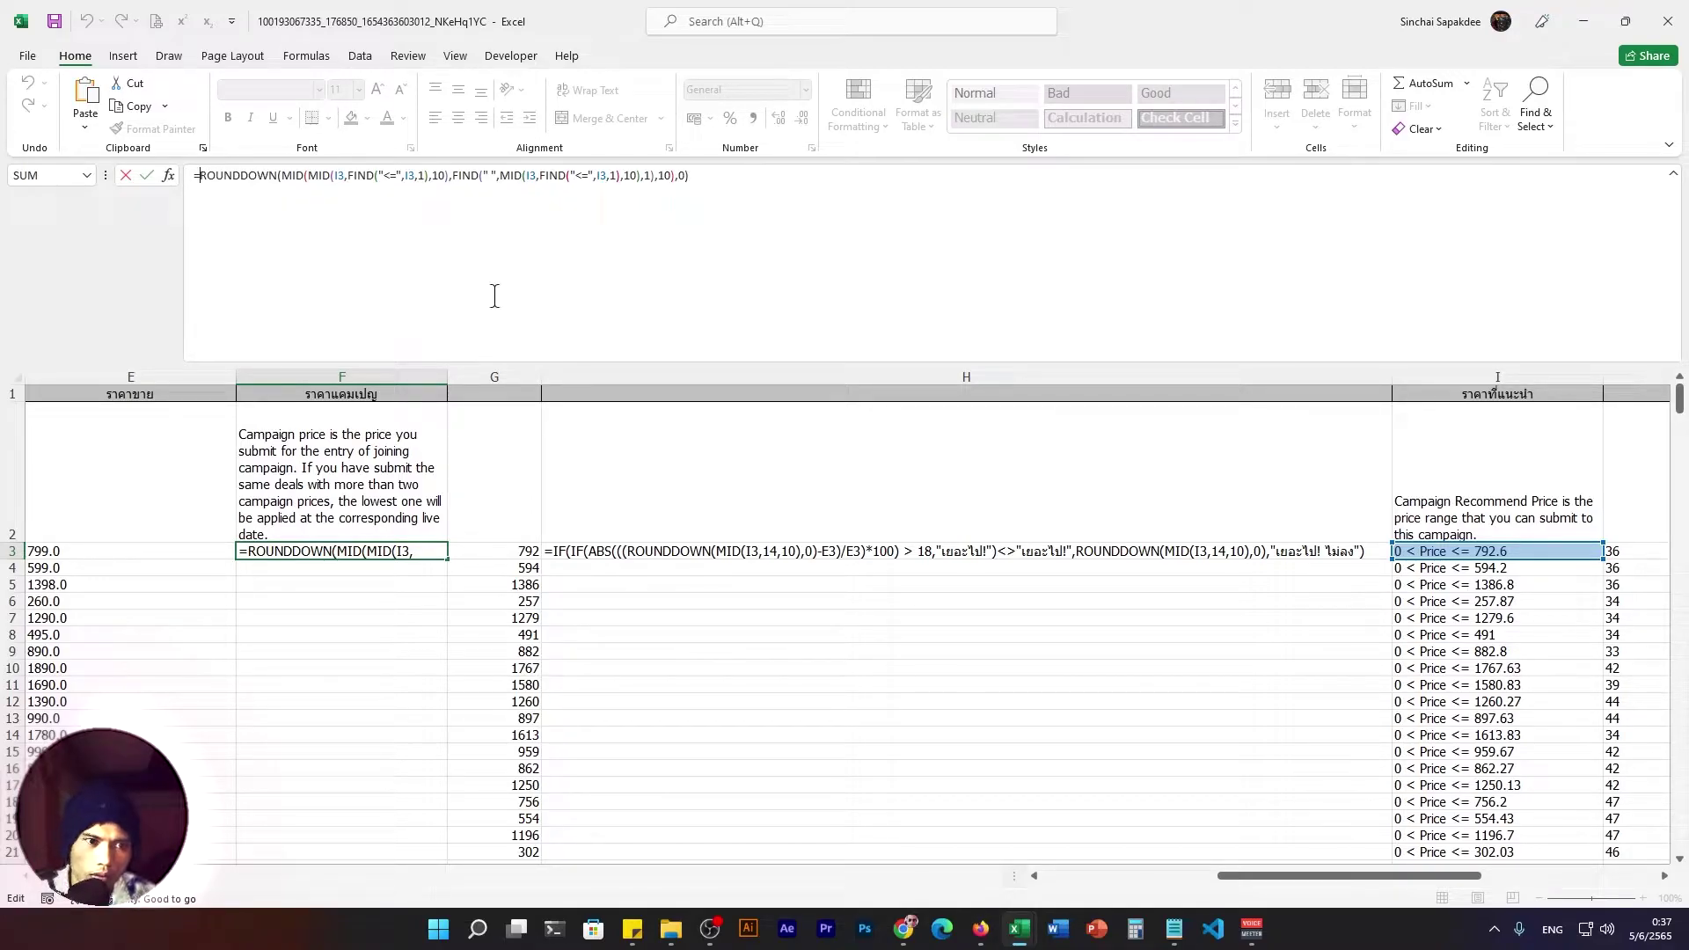
{"action": "left_click", "coordinate": [589, 307]}
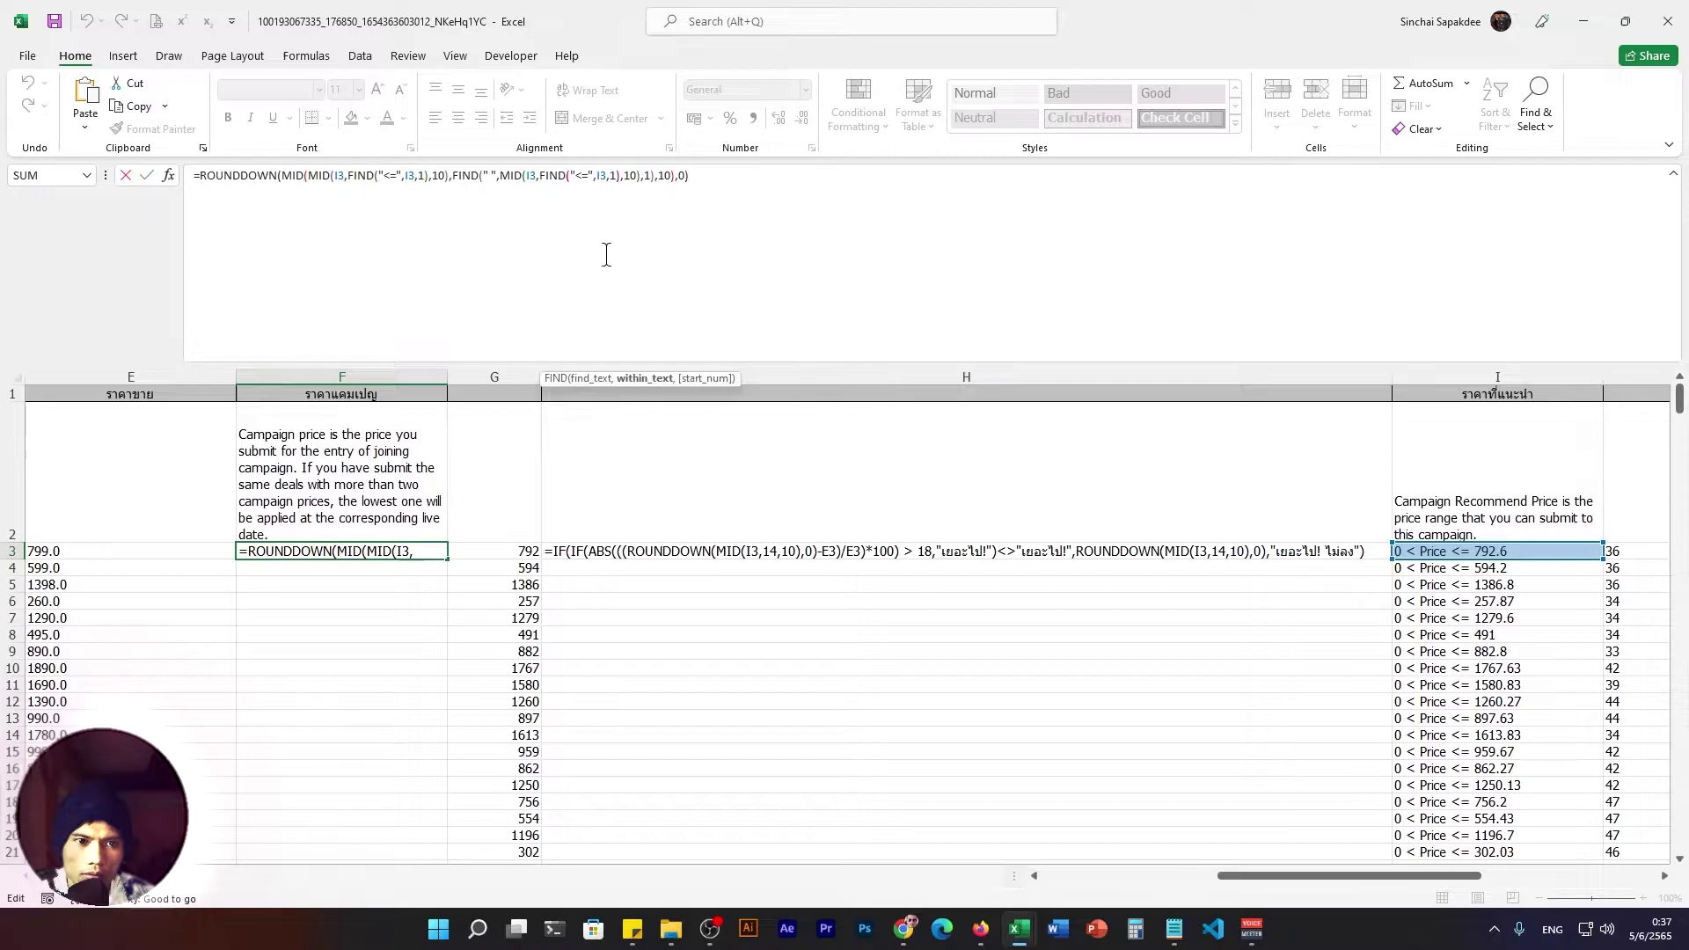
{"action": "left_click", "coordinate": [705, 171]}
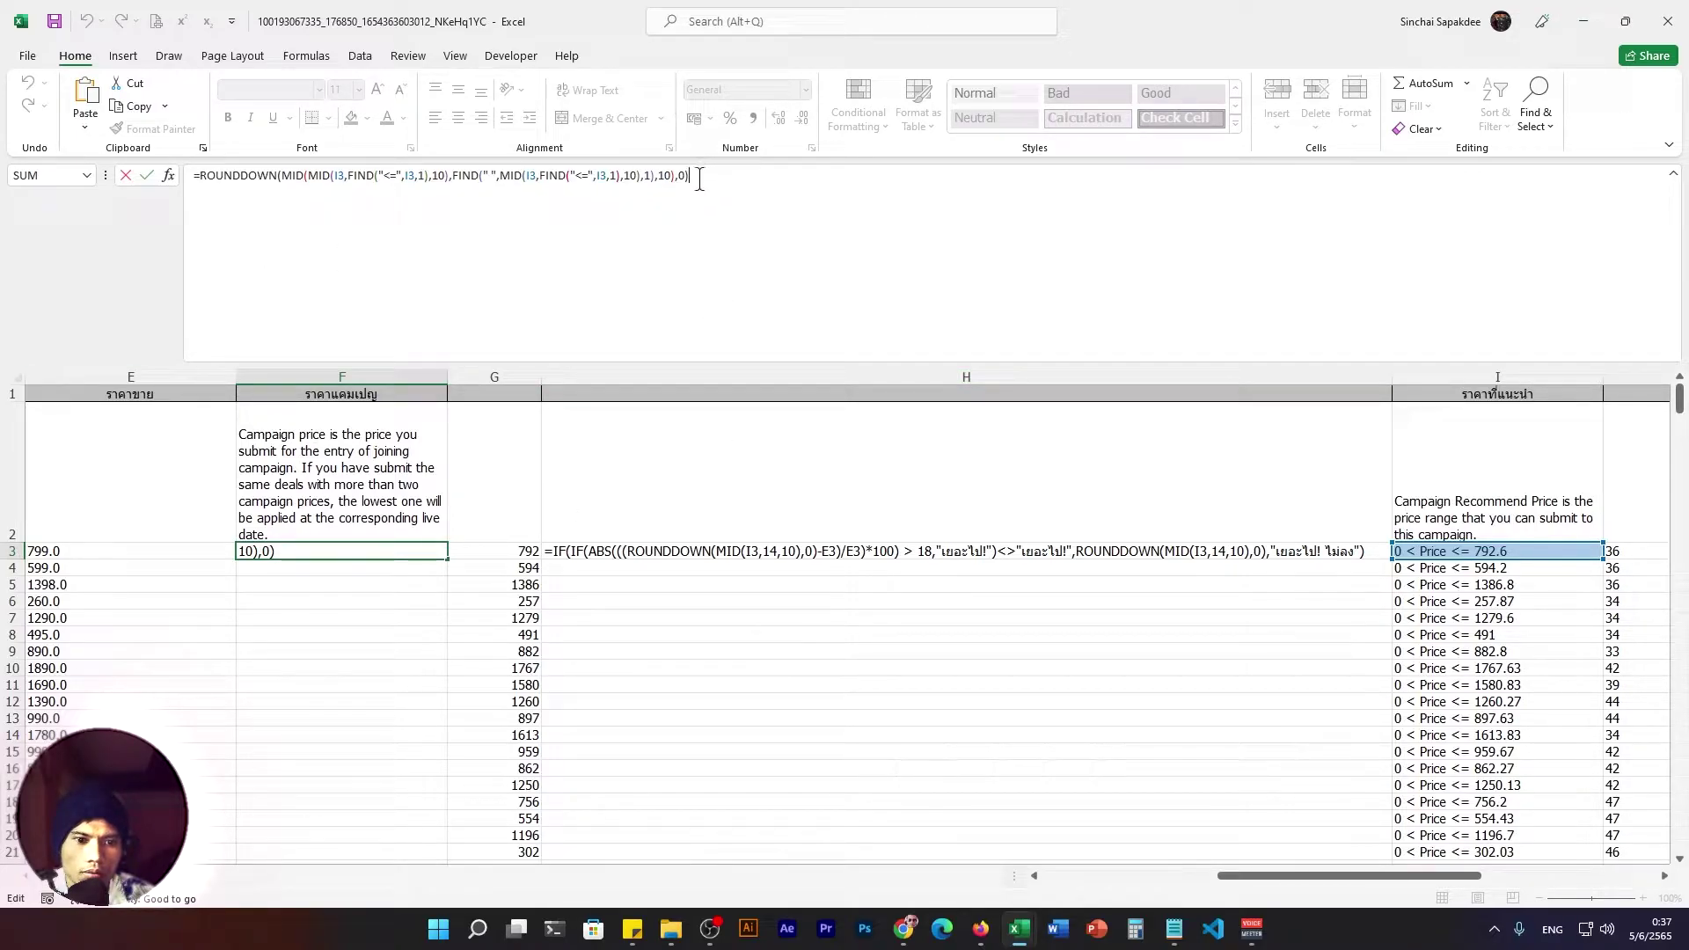
{"action": "left_click_drag", "start_coordinate": [201, 175], "coordinate": [693, 194]}
{"action": "left_click", "coordinate": [726, 176]}
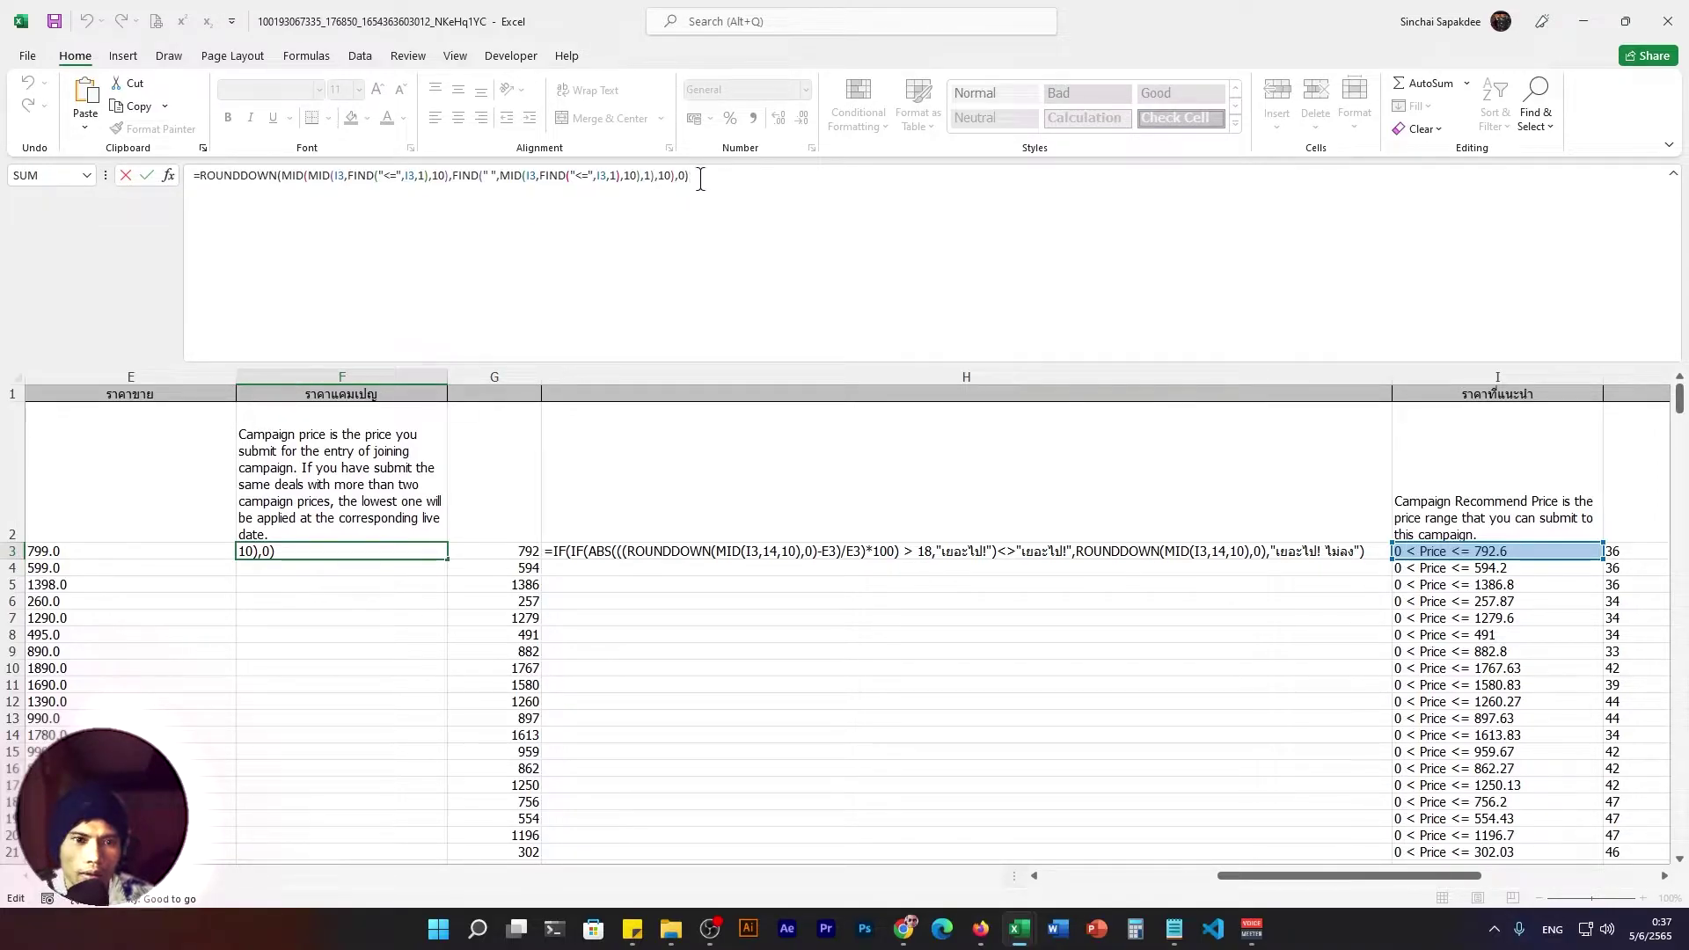
{"action": "type", "text": "-"}
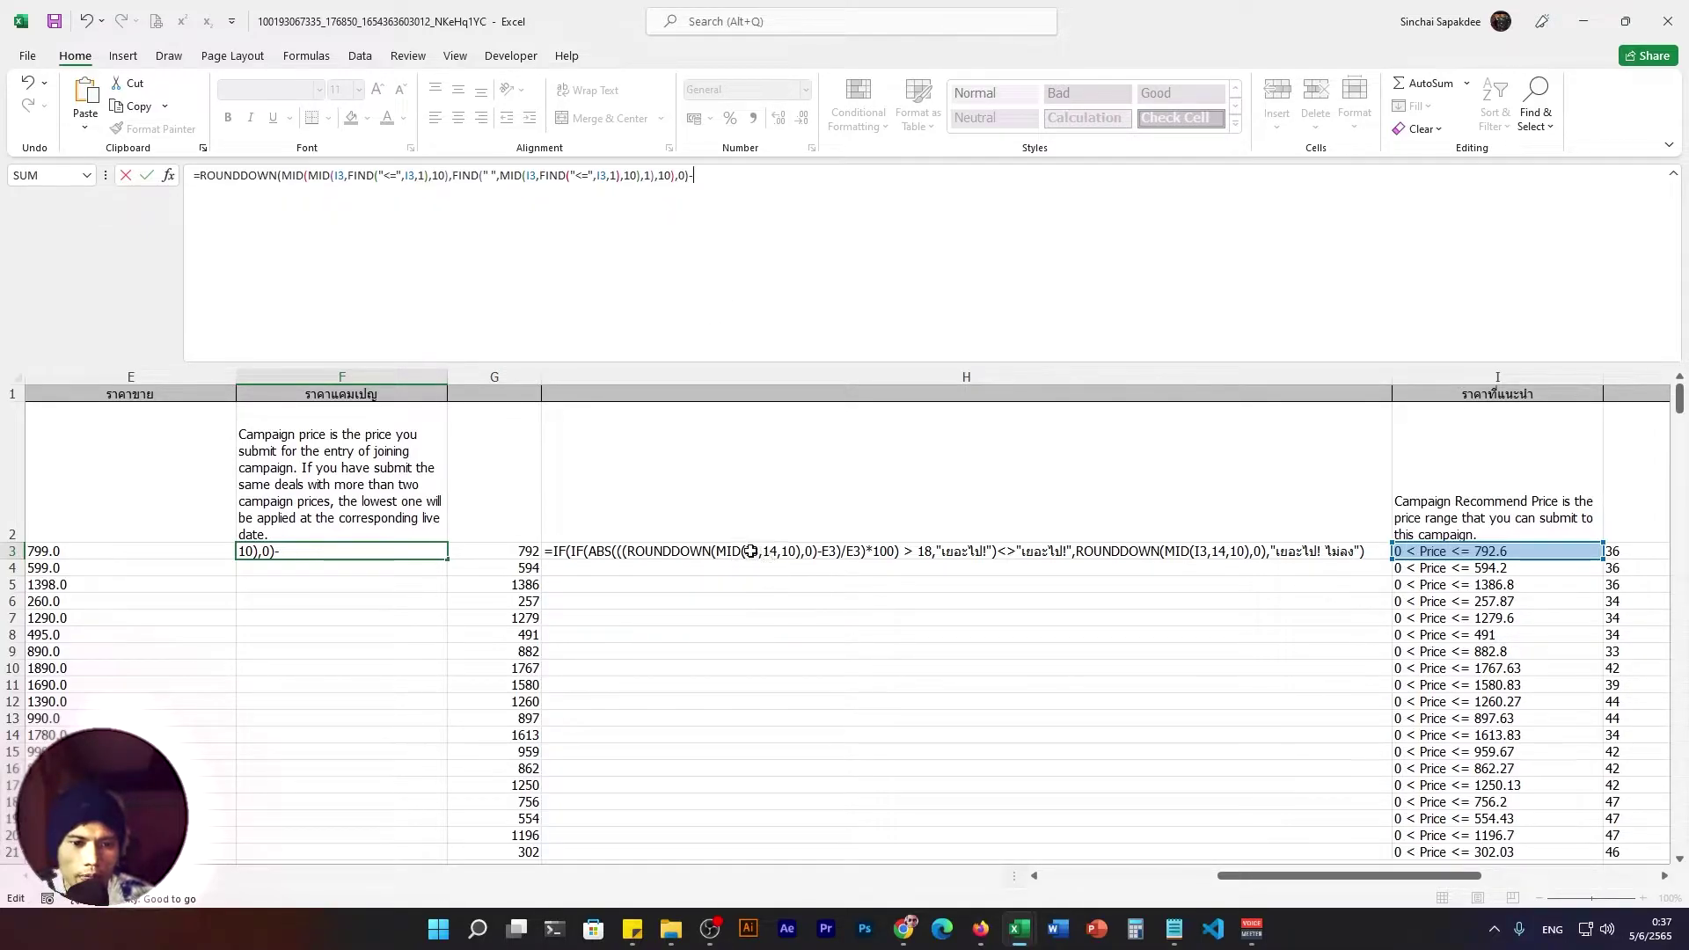
{"action": "left_click", "coordinate": [66, 550]}
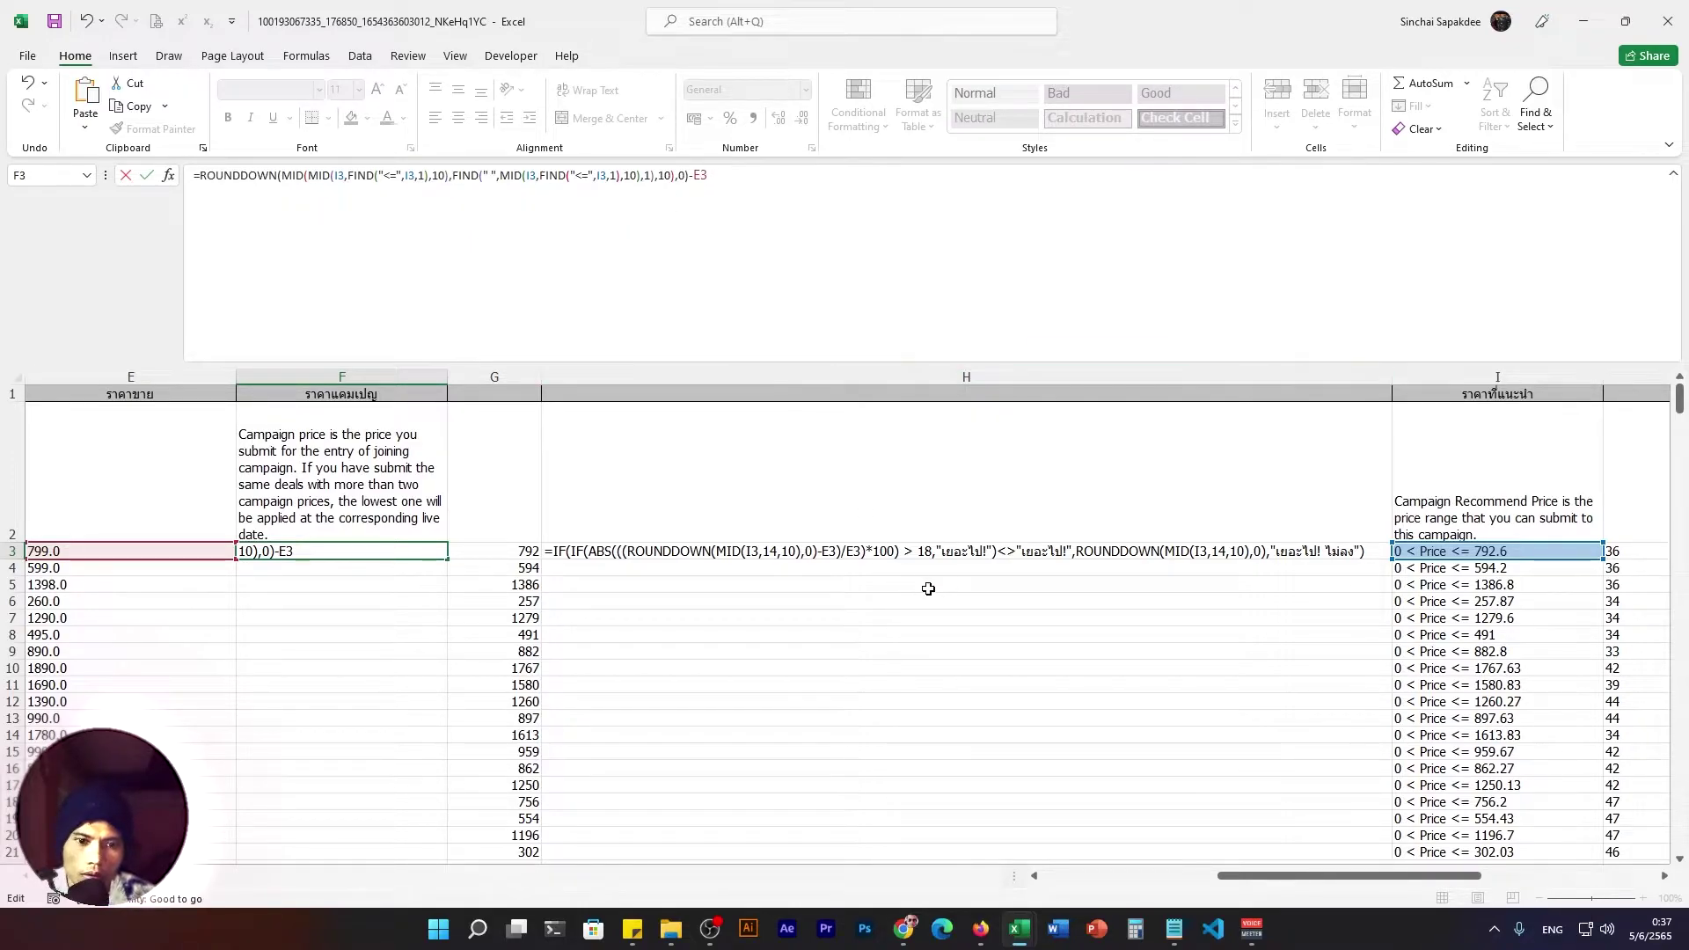
{"action": "type", "text": ")"}
Add an opening bracket after the equals sign and preview the difference as -7.
{"action": "left_click", "coordinate": [202, 173]}
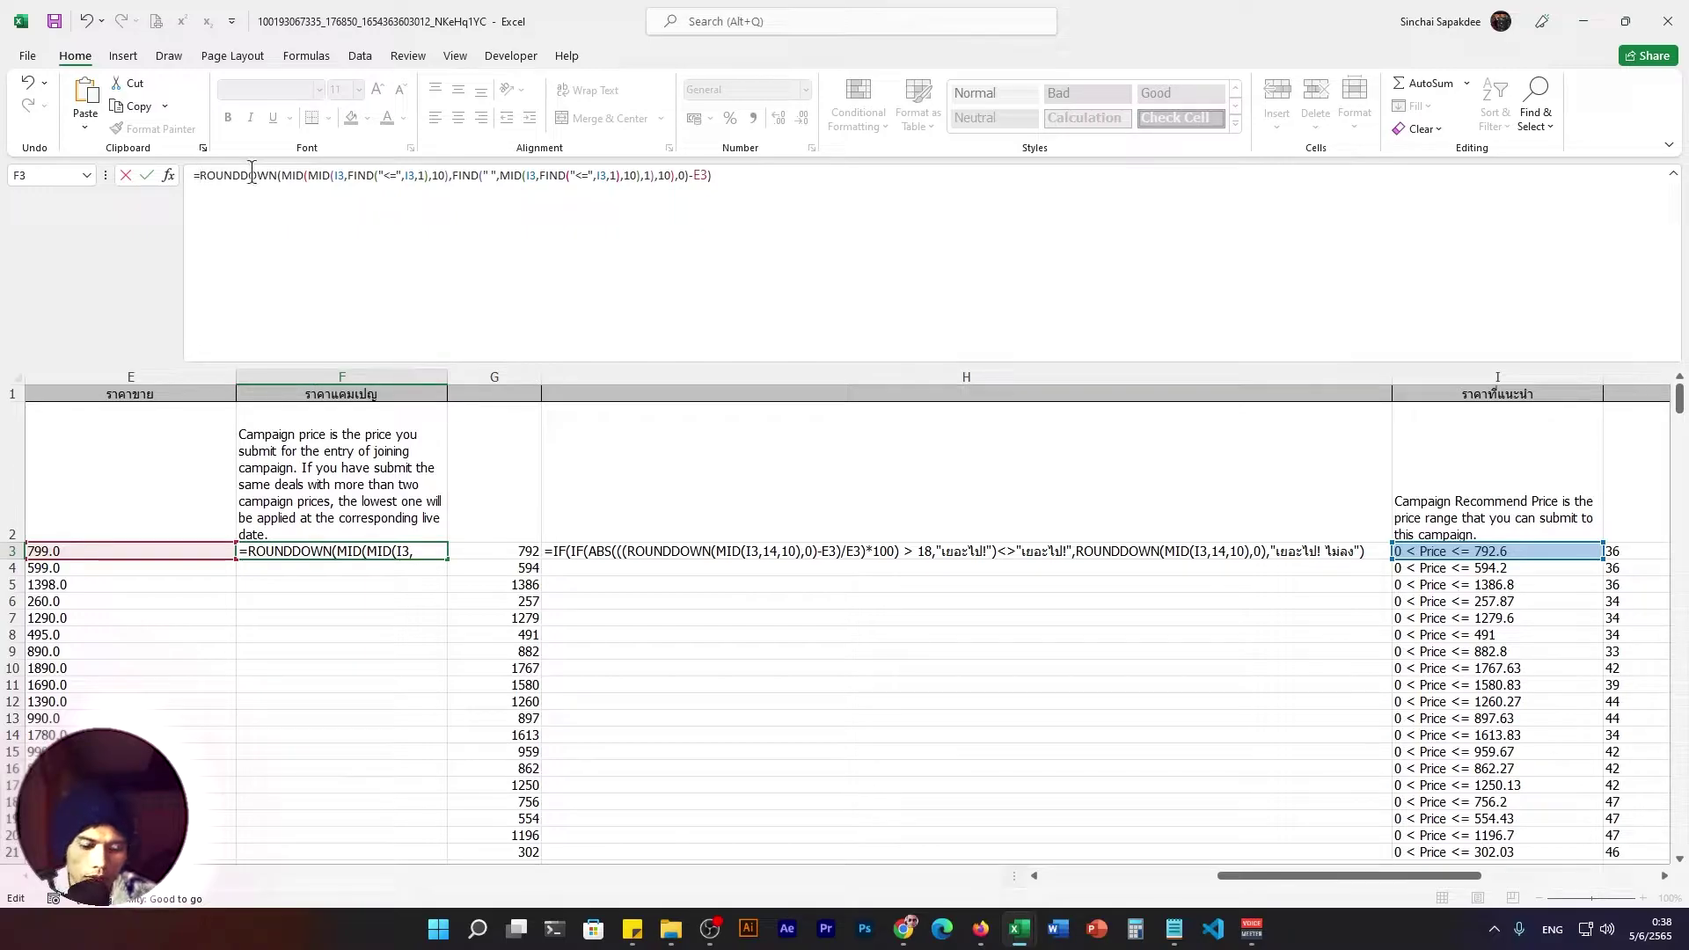
{"action": "type", "text": "("}
{"action": "left_click_drag", "start_coordinate": [751, 182], "coordinate": [199, 175]}
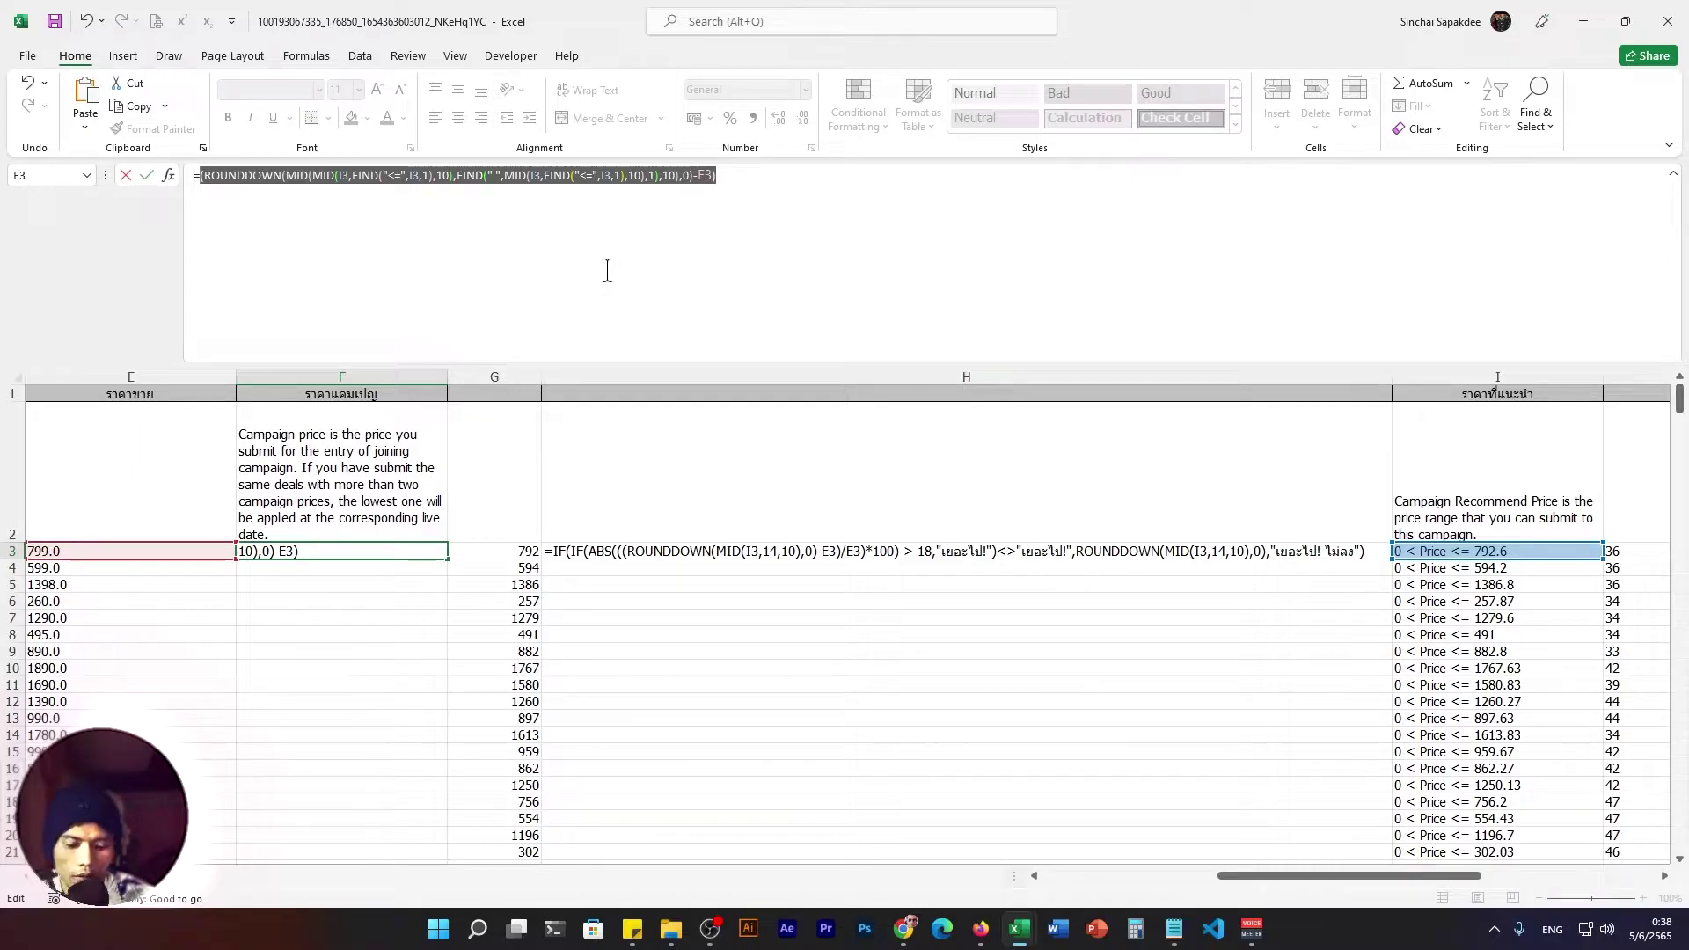
{"action": "type", "text": "-7"}
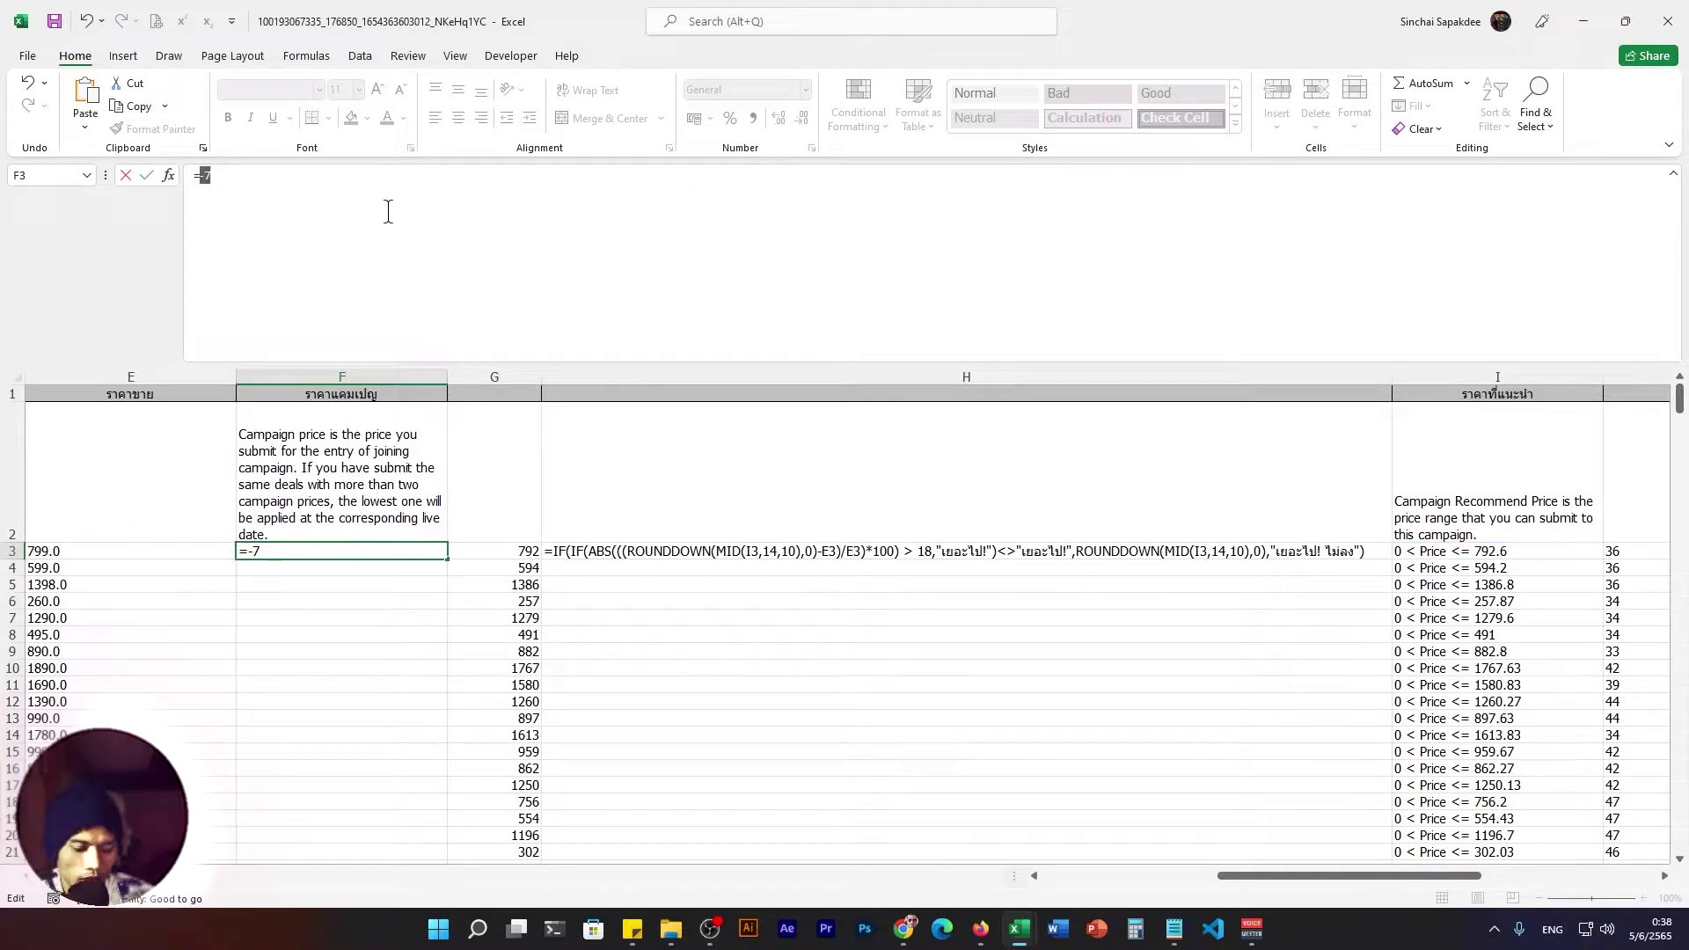
Restore F3's formula, then divide the bracketed difference by E3.
{"action": "key", "text": "ctrl+z"}
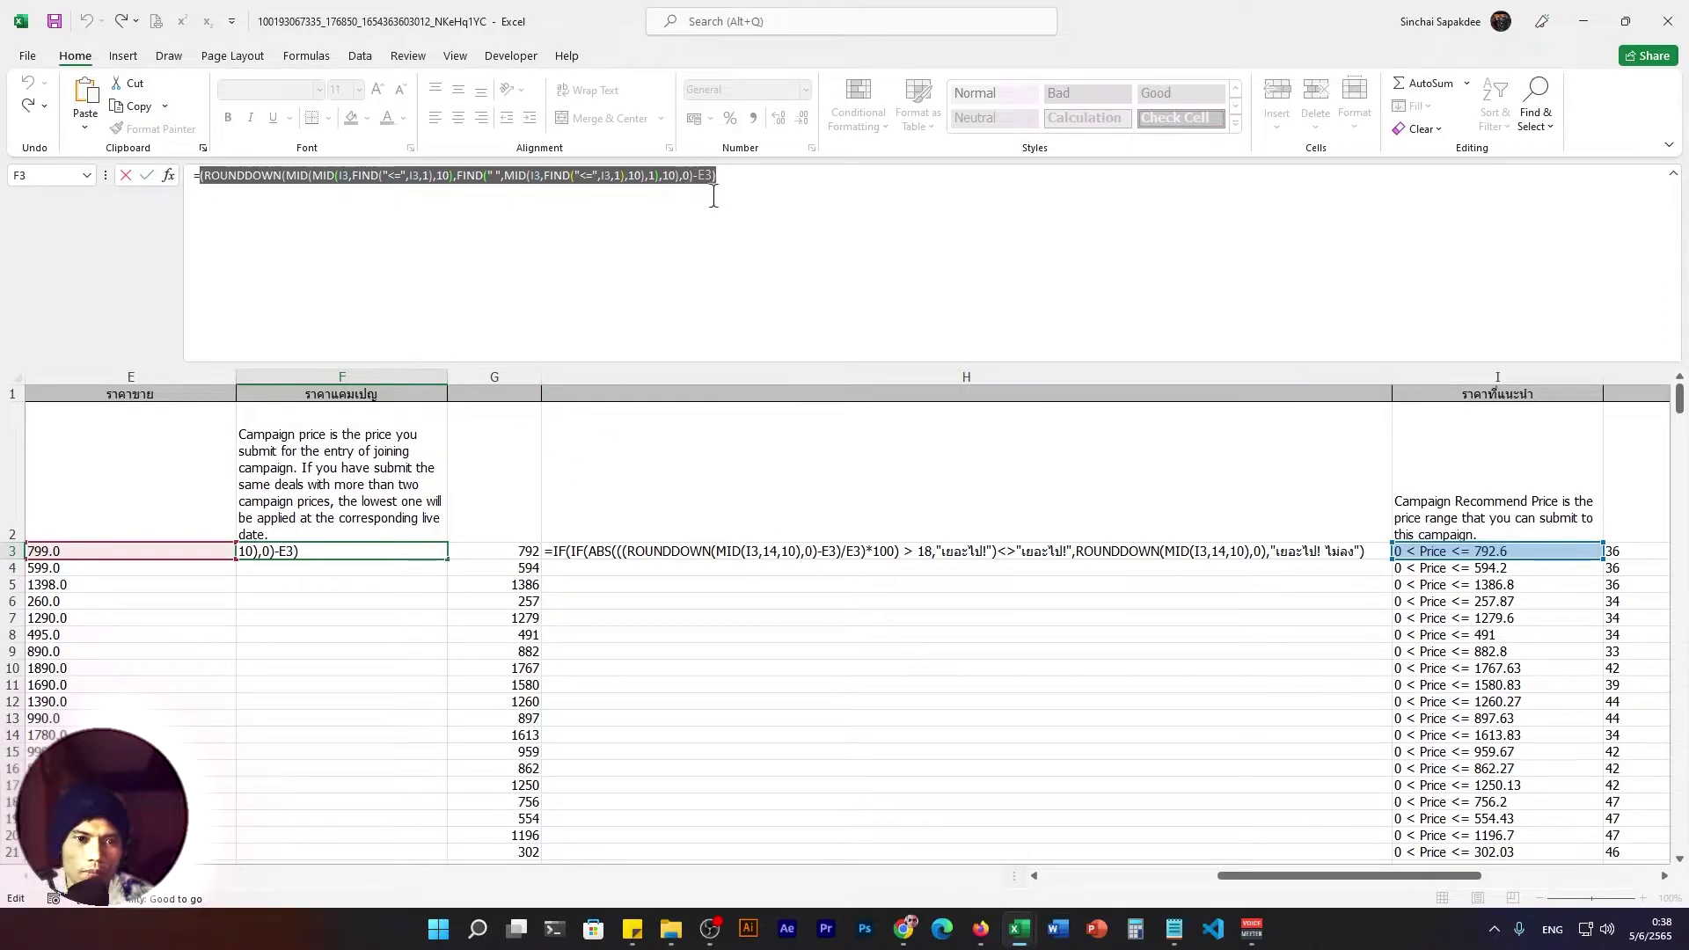
{"action": "left_click", "coordinate": [736, 174]}
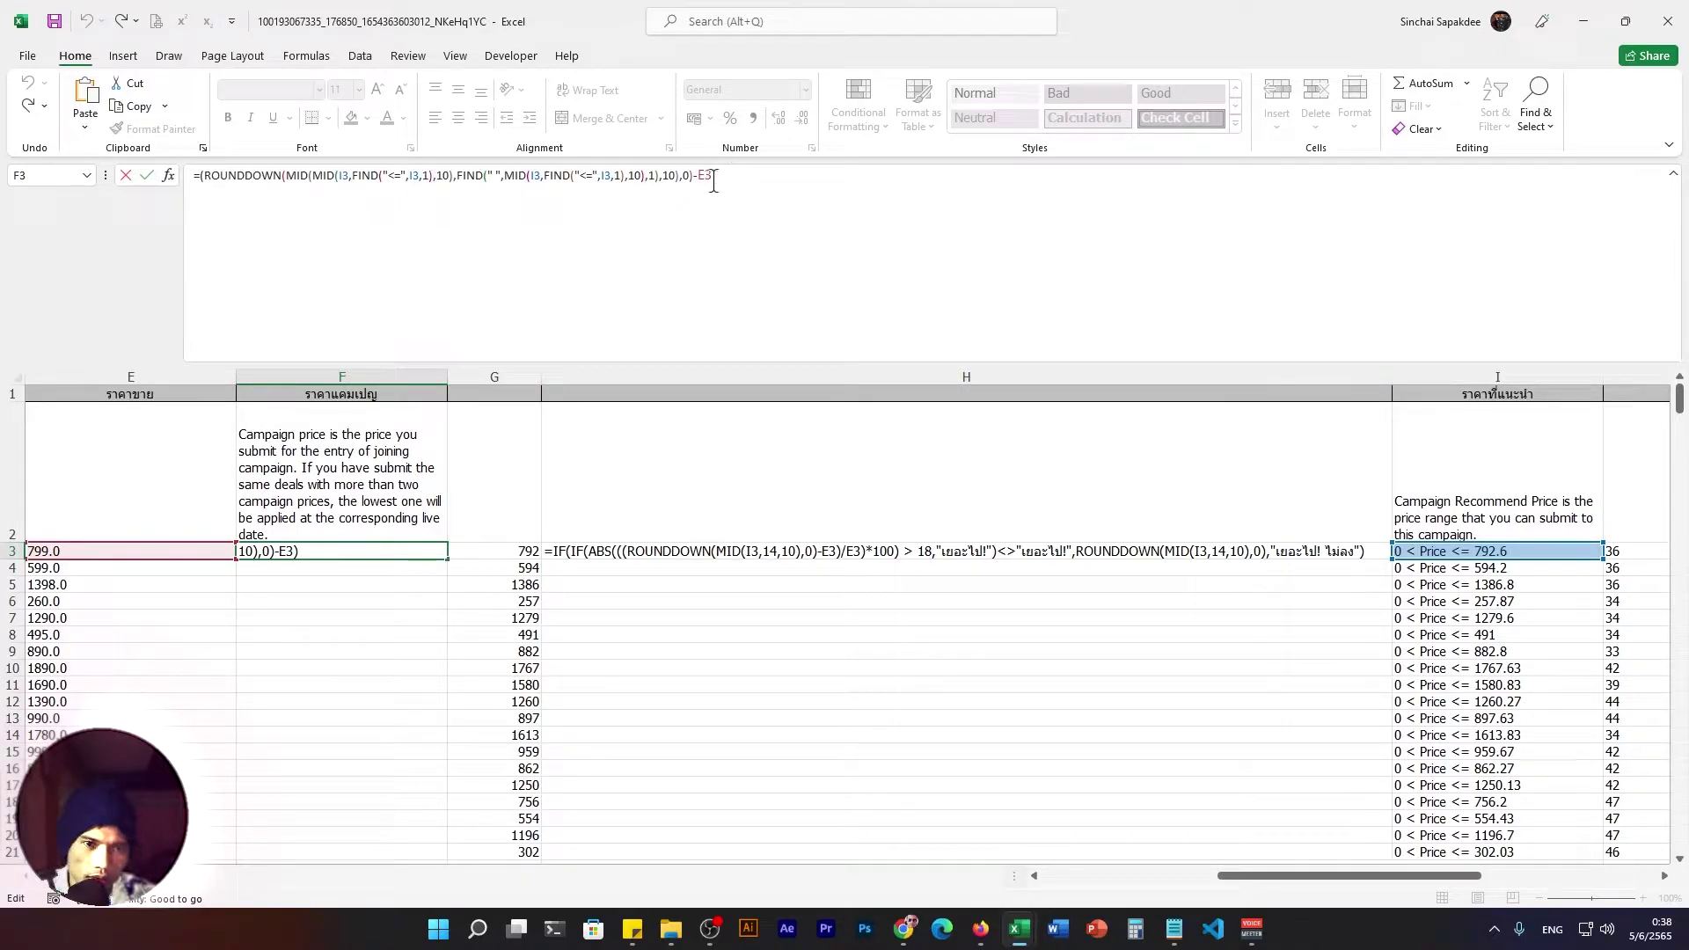
{"action": "type", "text": "/"}
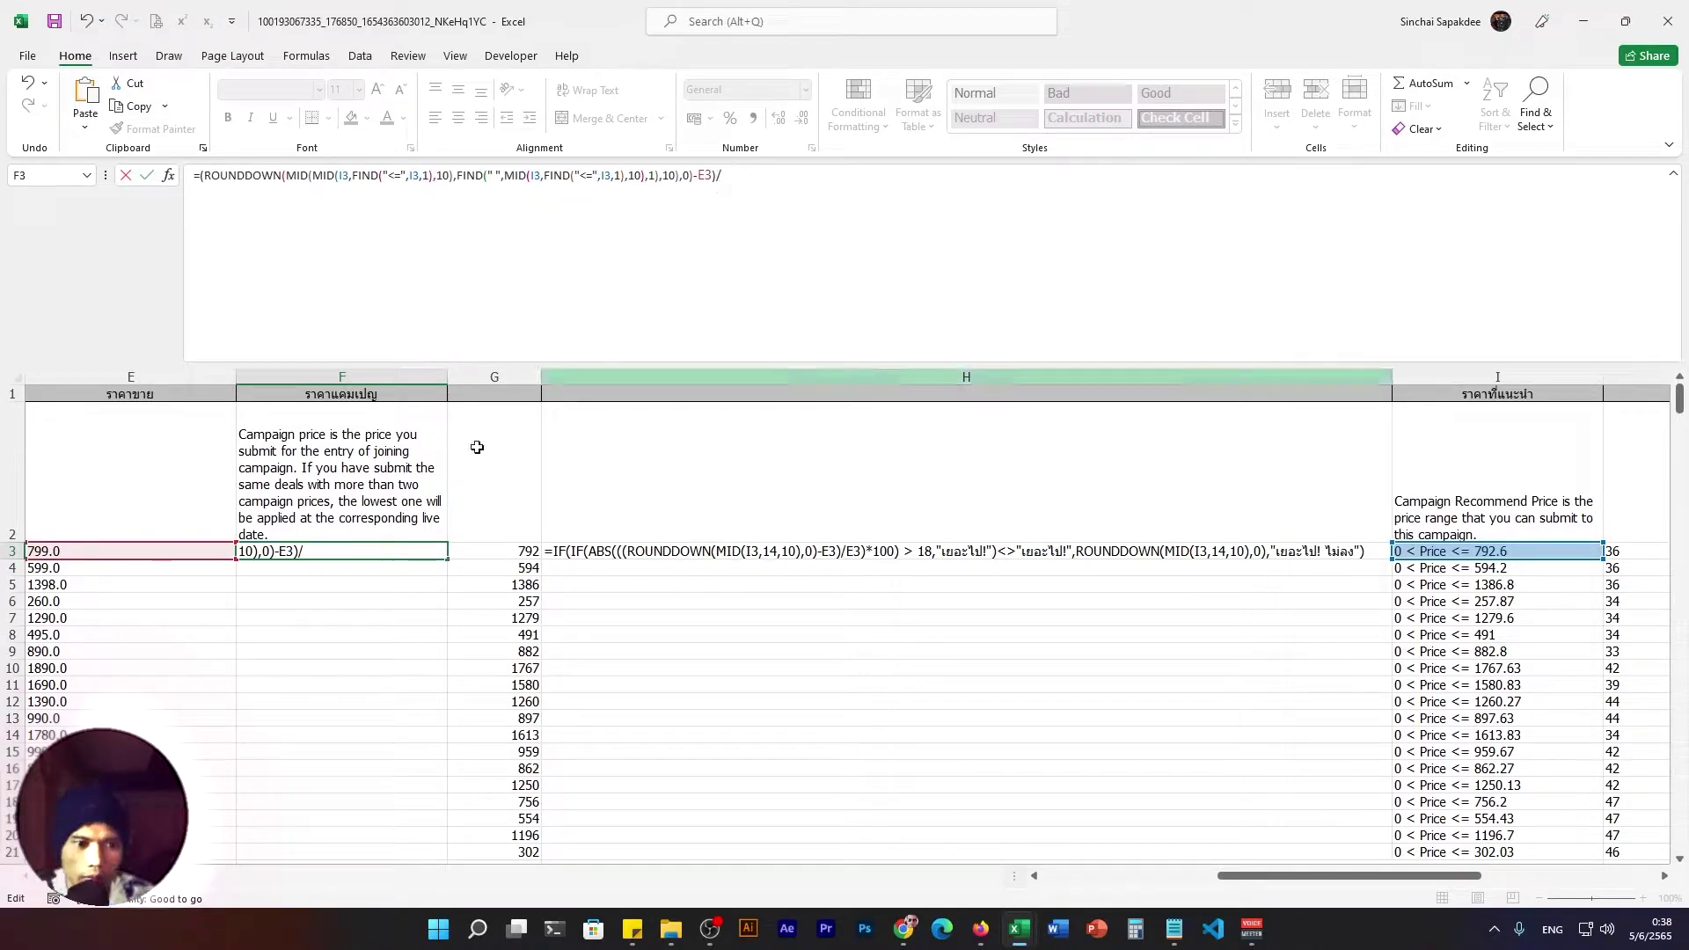
{"action": "left_click", "coordinate": [76, 551]}
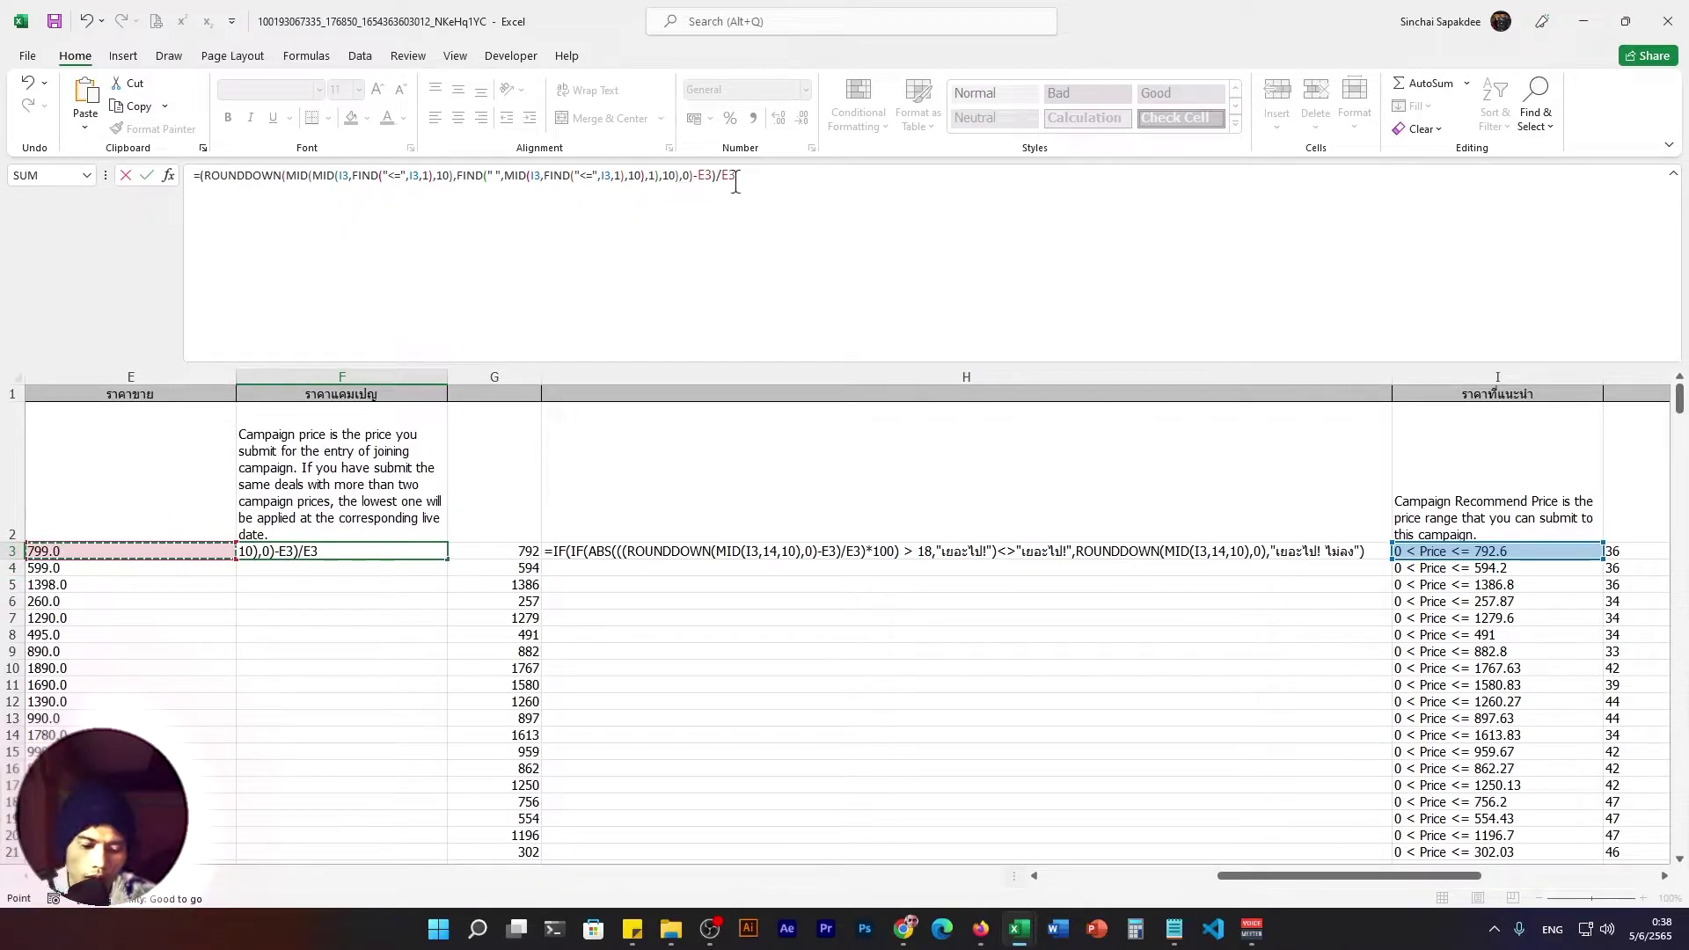
{"action": "type", "text": ")"}
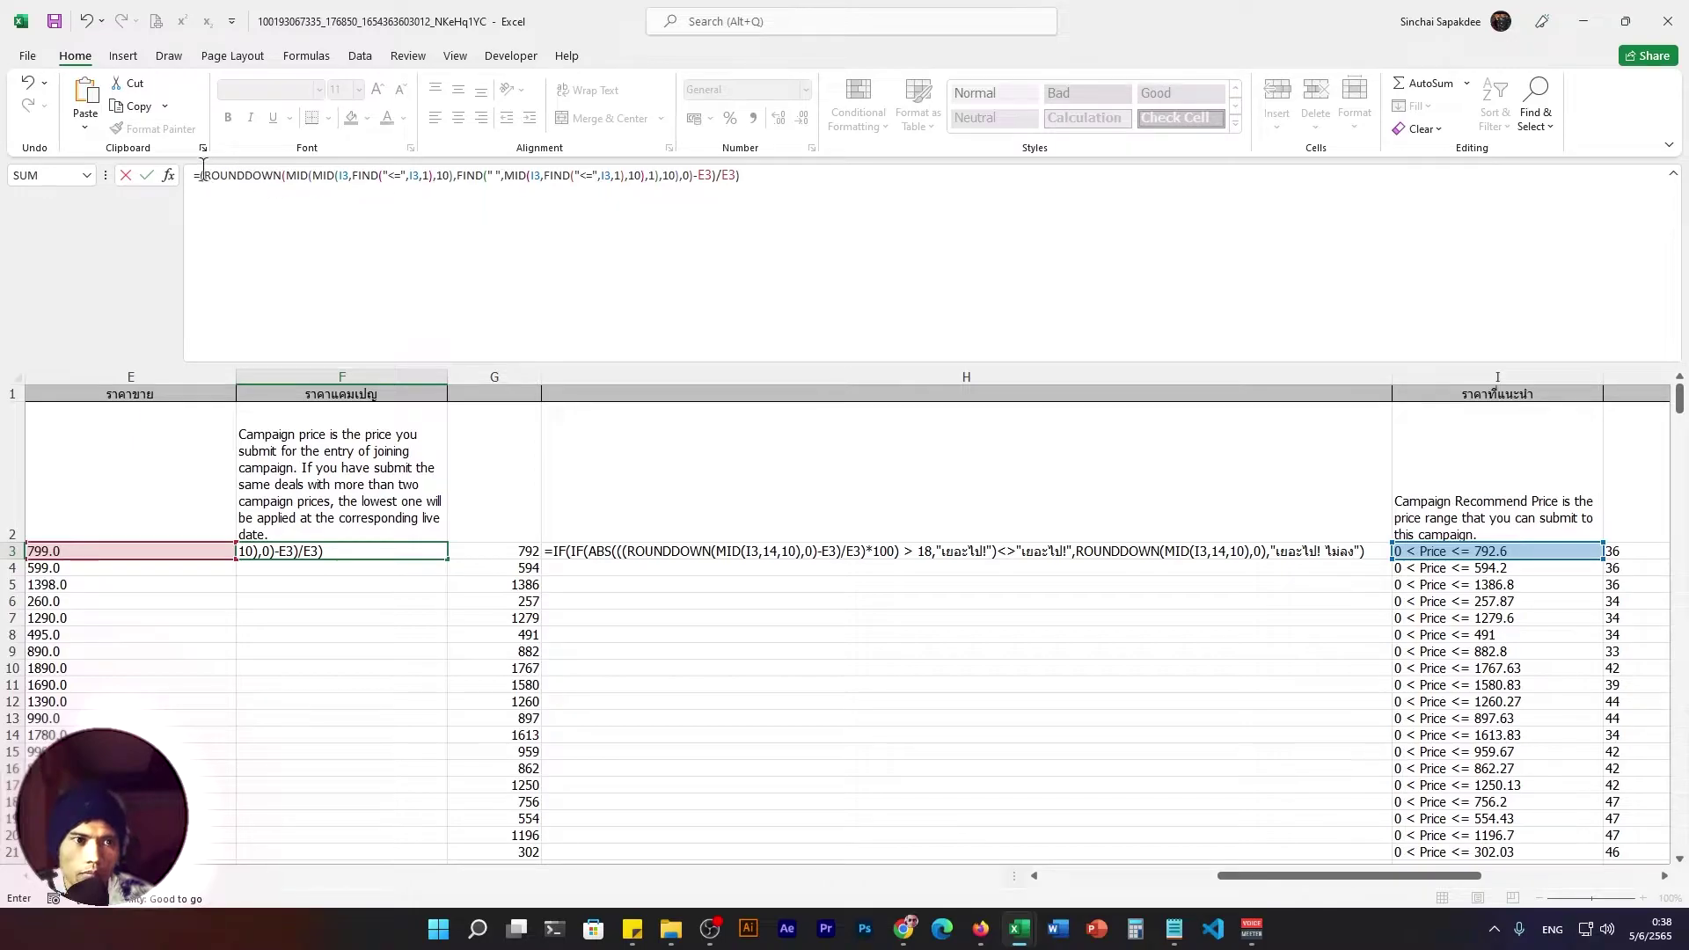
{"action": "left_click", "coordinate": [202, 172]}
{"action": "type", "text": "("}
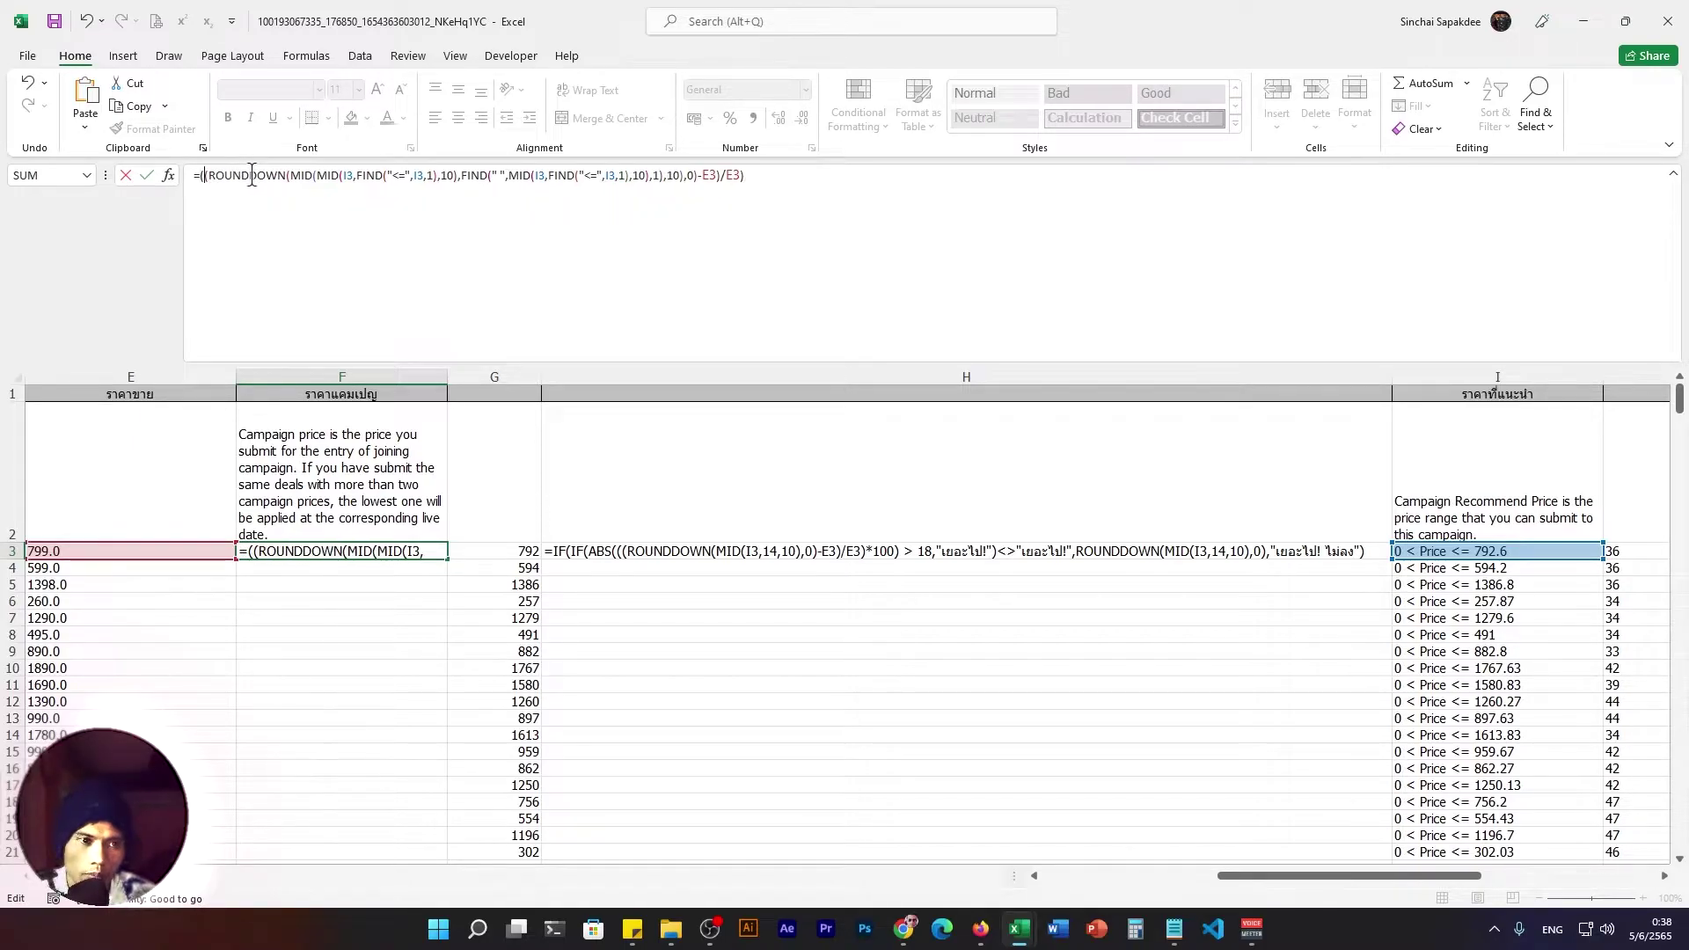
Change the multiplier to *100, preview the result as -0.876, then restore the formula.
{"action": "left_click_drag", "start_coordinate": [772, 175], "coordinate": [179, 175]}
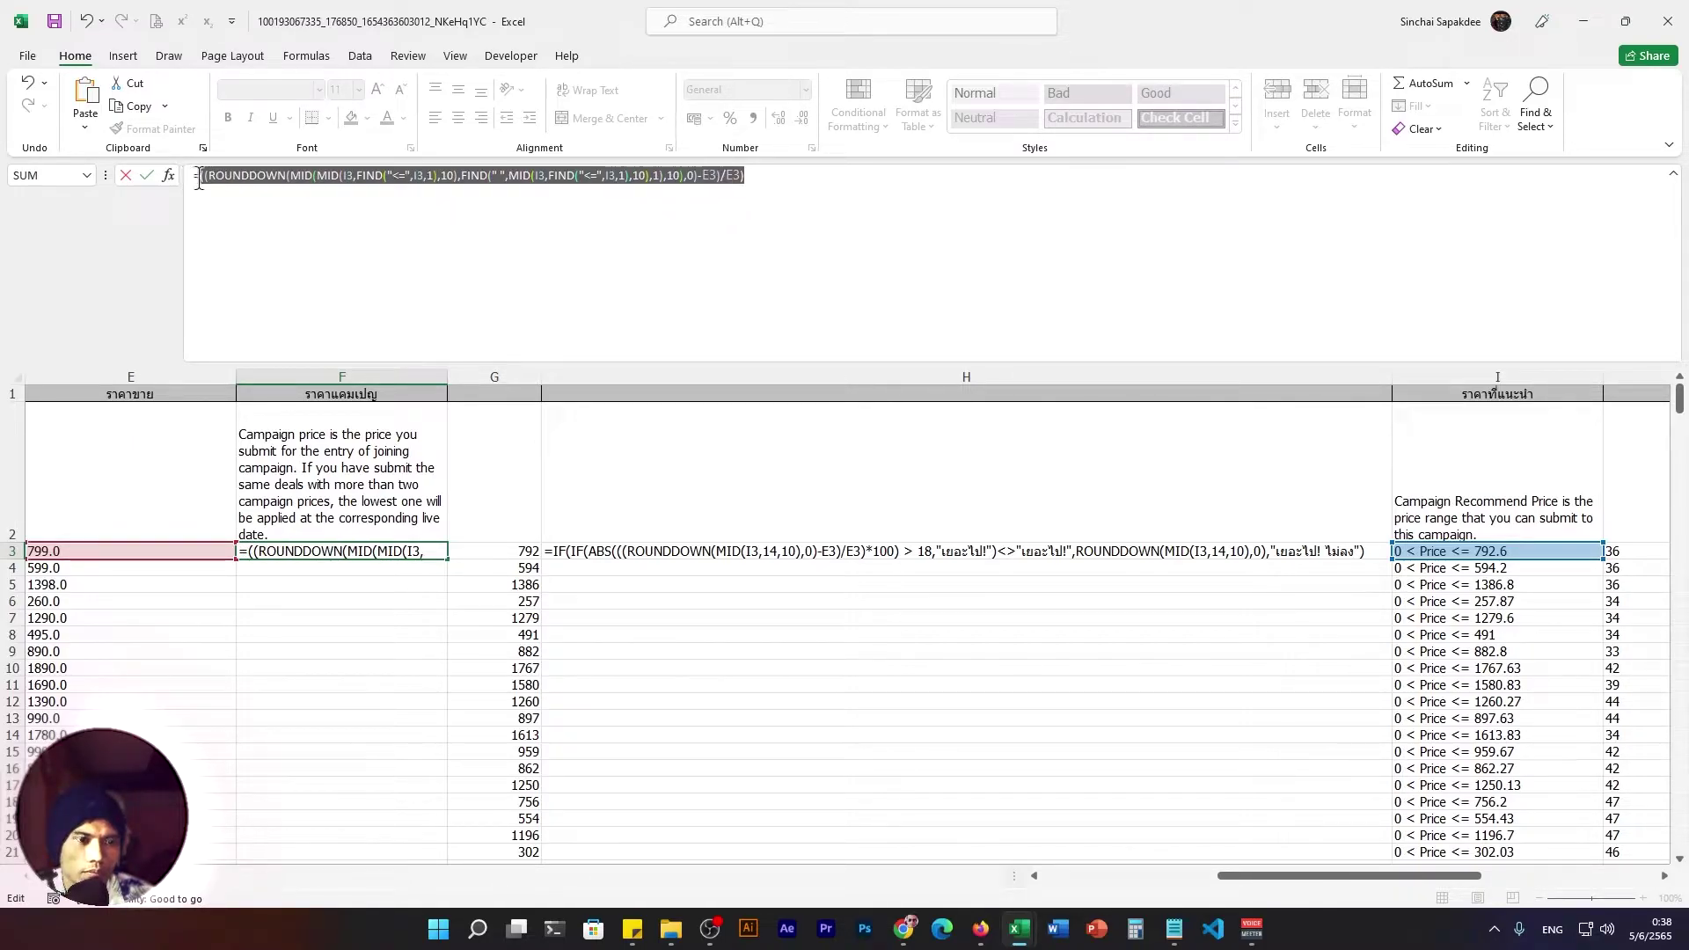
{"action": "left_click", "coordinate": [816, 178]}
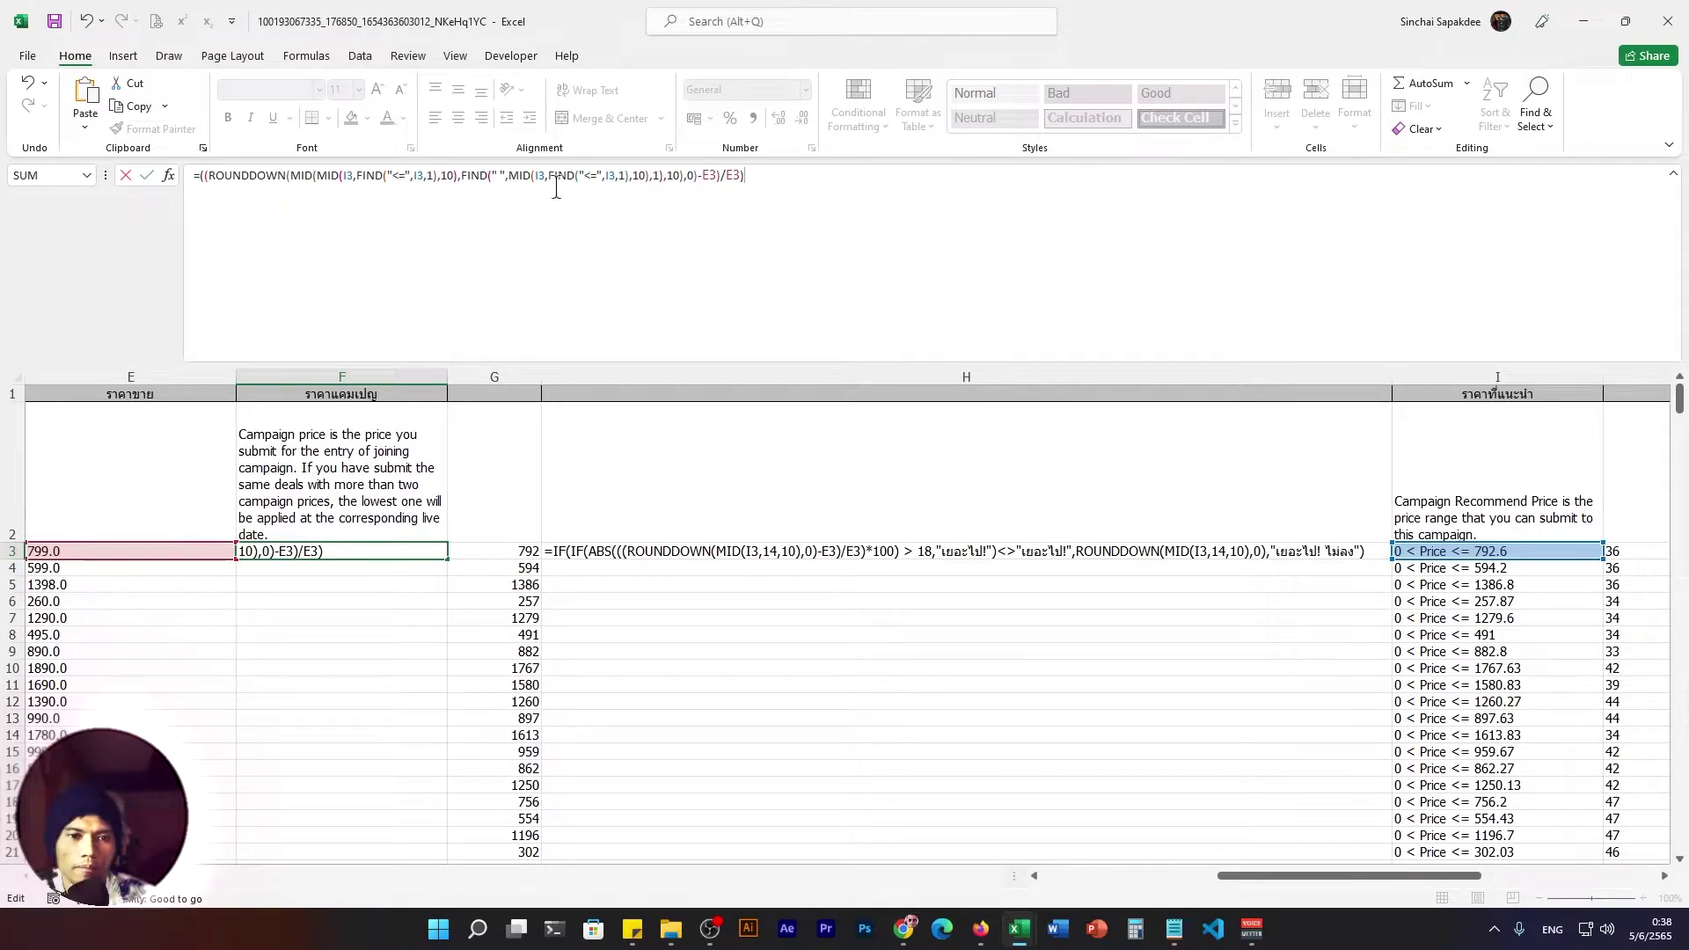
{"action": "left_click_drag", "start_coordinate": [724, 175], "coordinate": [701, 175]}
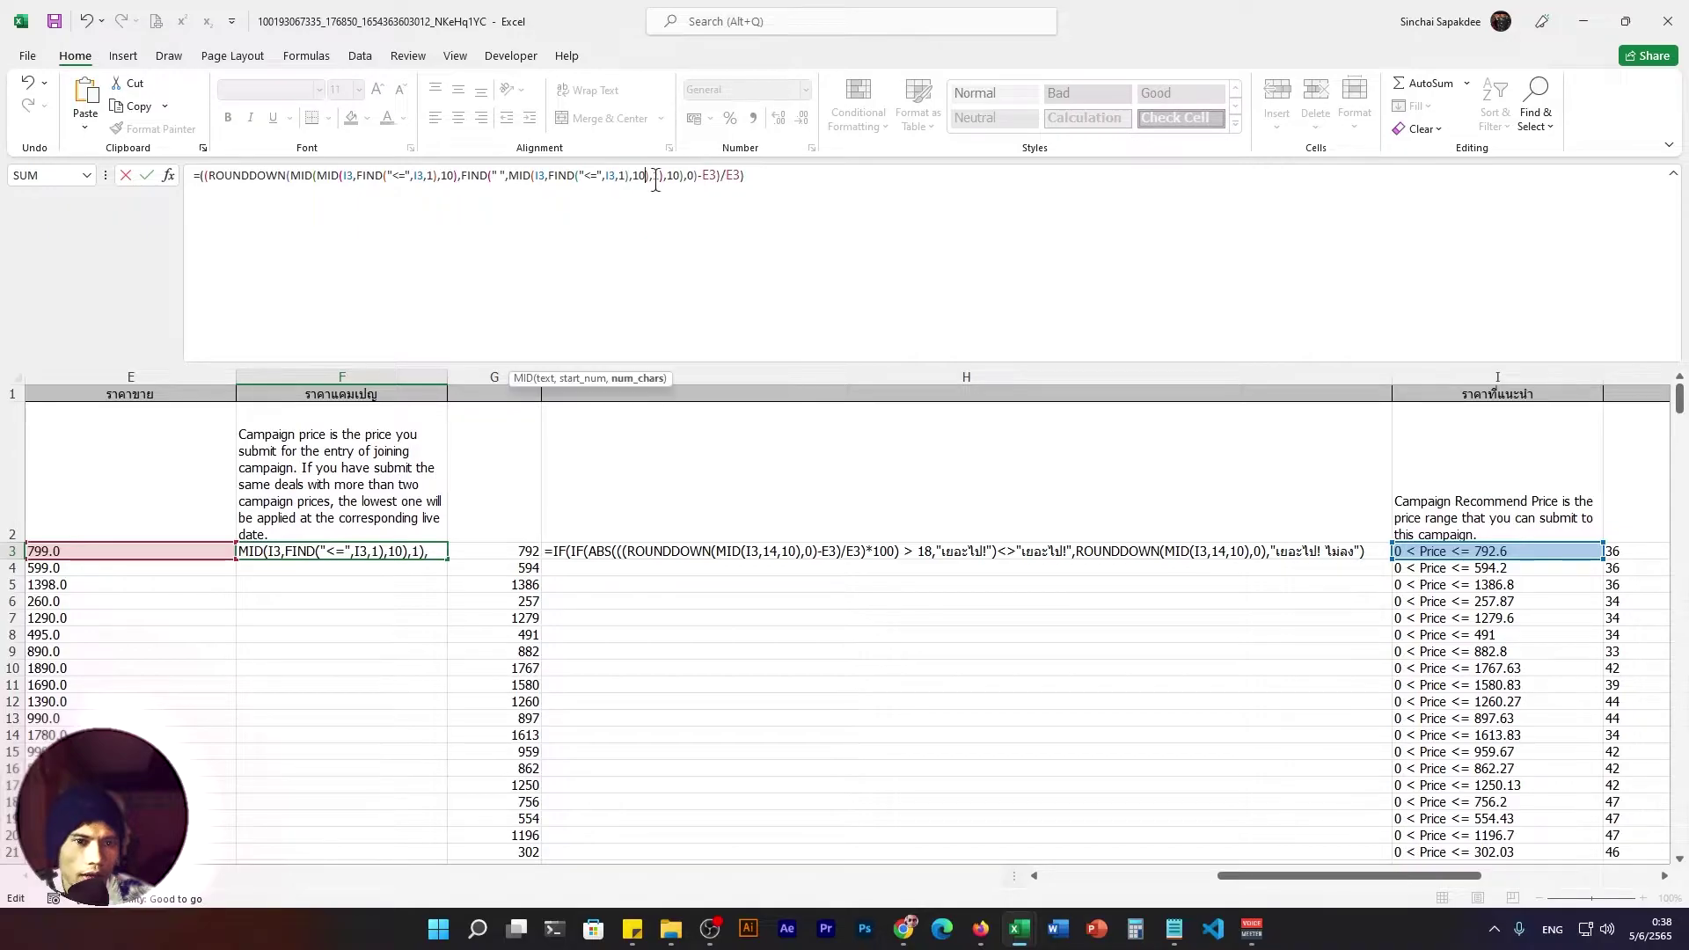
{"action": "left_click", "coordinate": [711, 175]}
{"action": "left_click", "coordinate": [762, 172]}
{"action": "type", "text": "*1"}
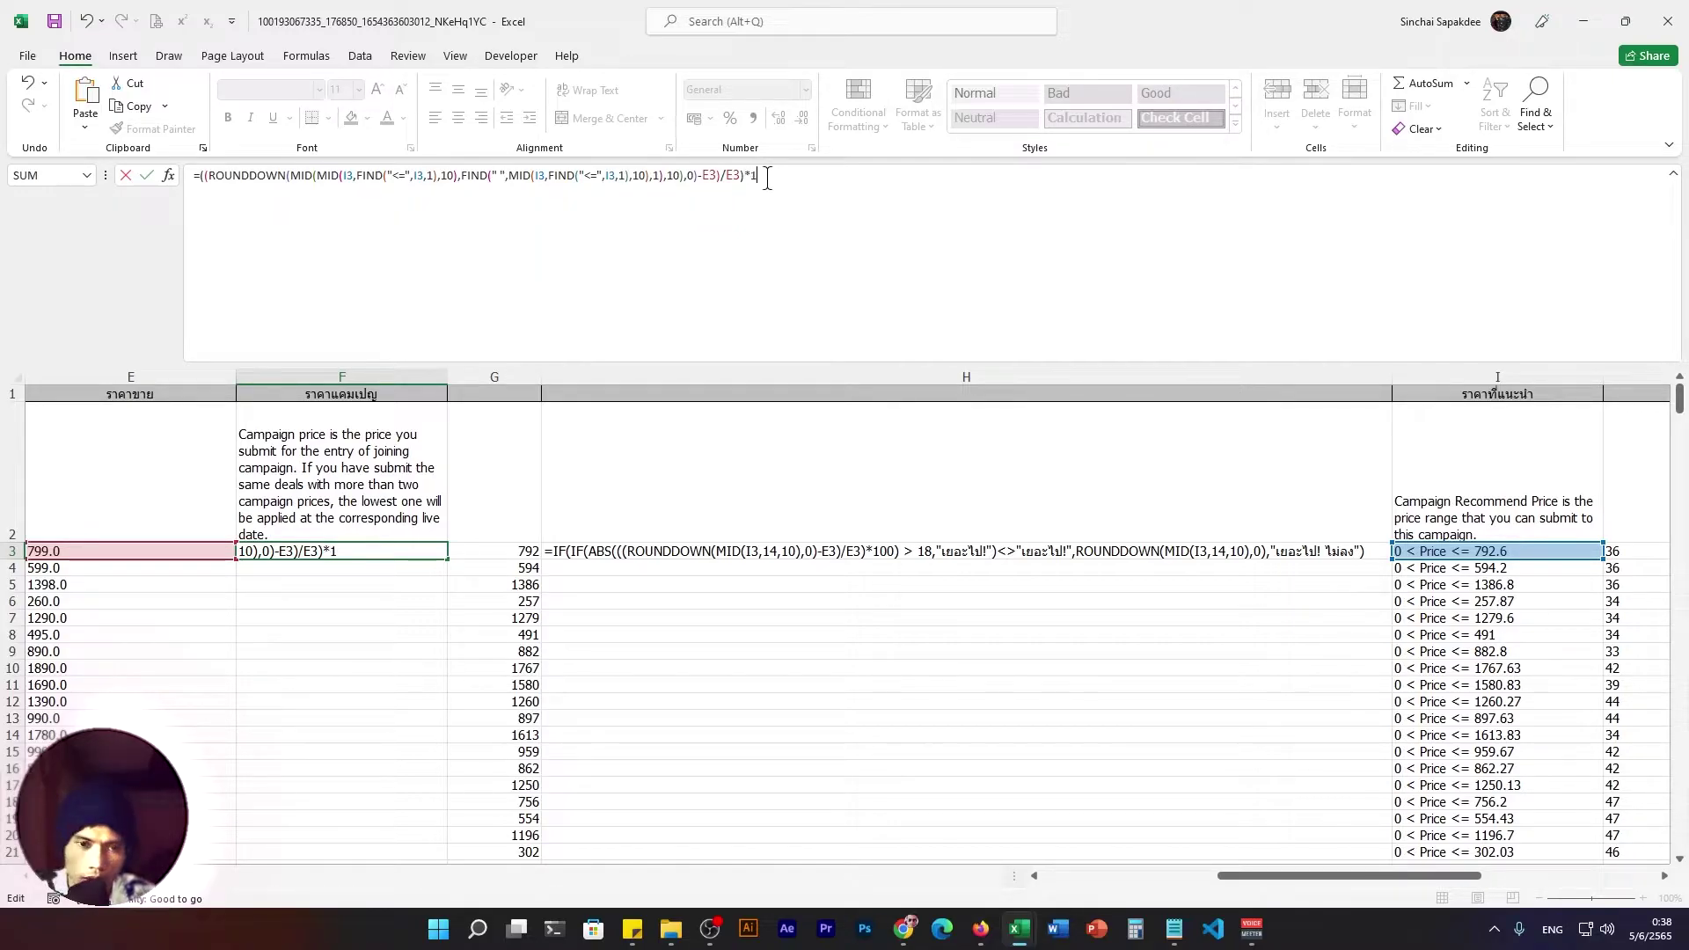
{"action": "type", "text": "00"}
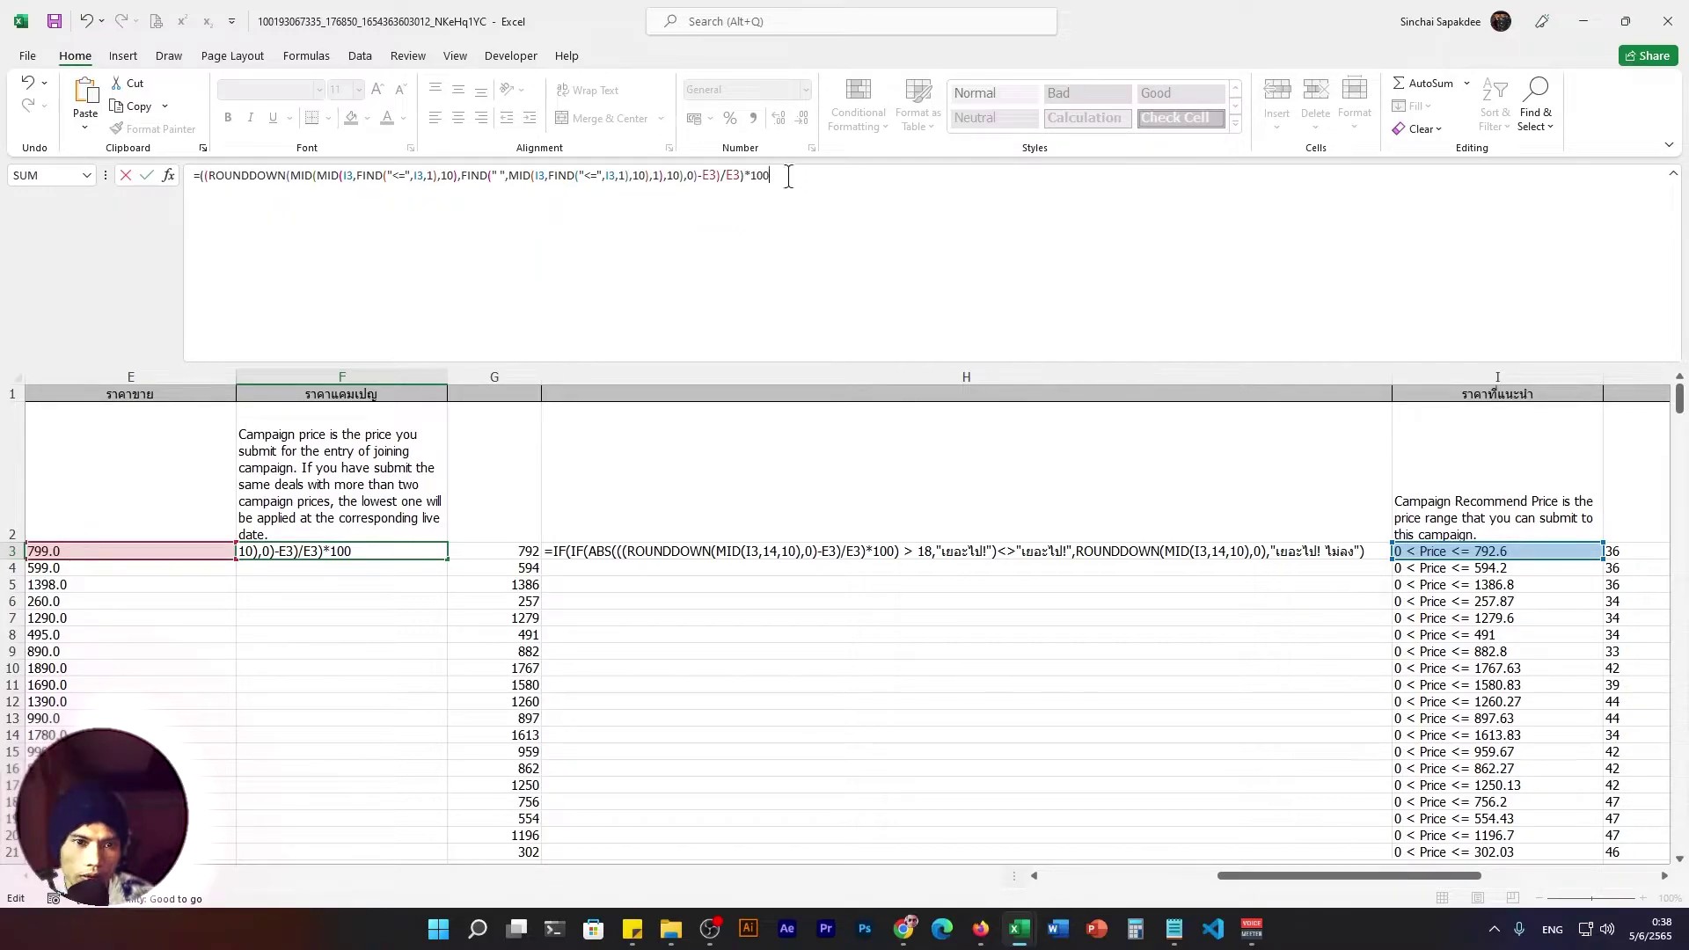
{"action": "left_click_drag", "start_coordinate": [789, 179], "coordinate": [200, 179]}
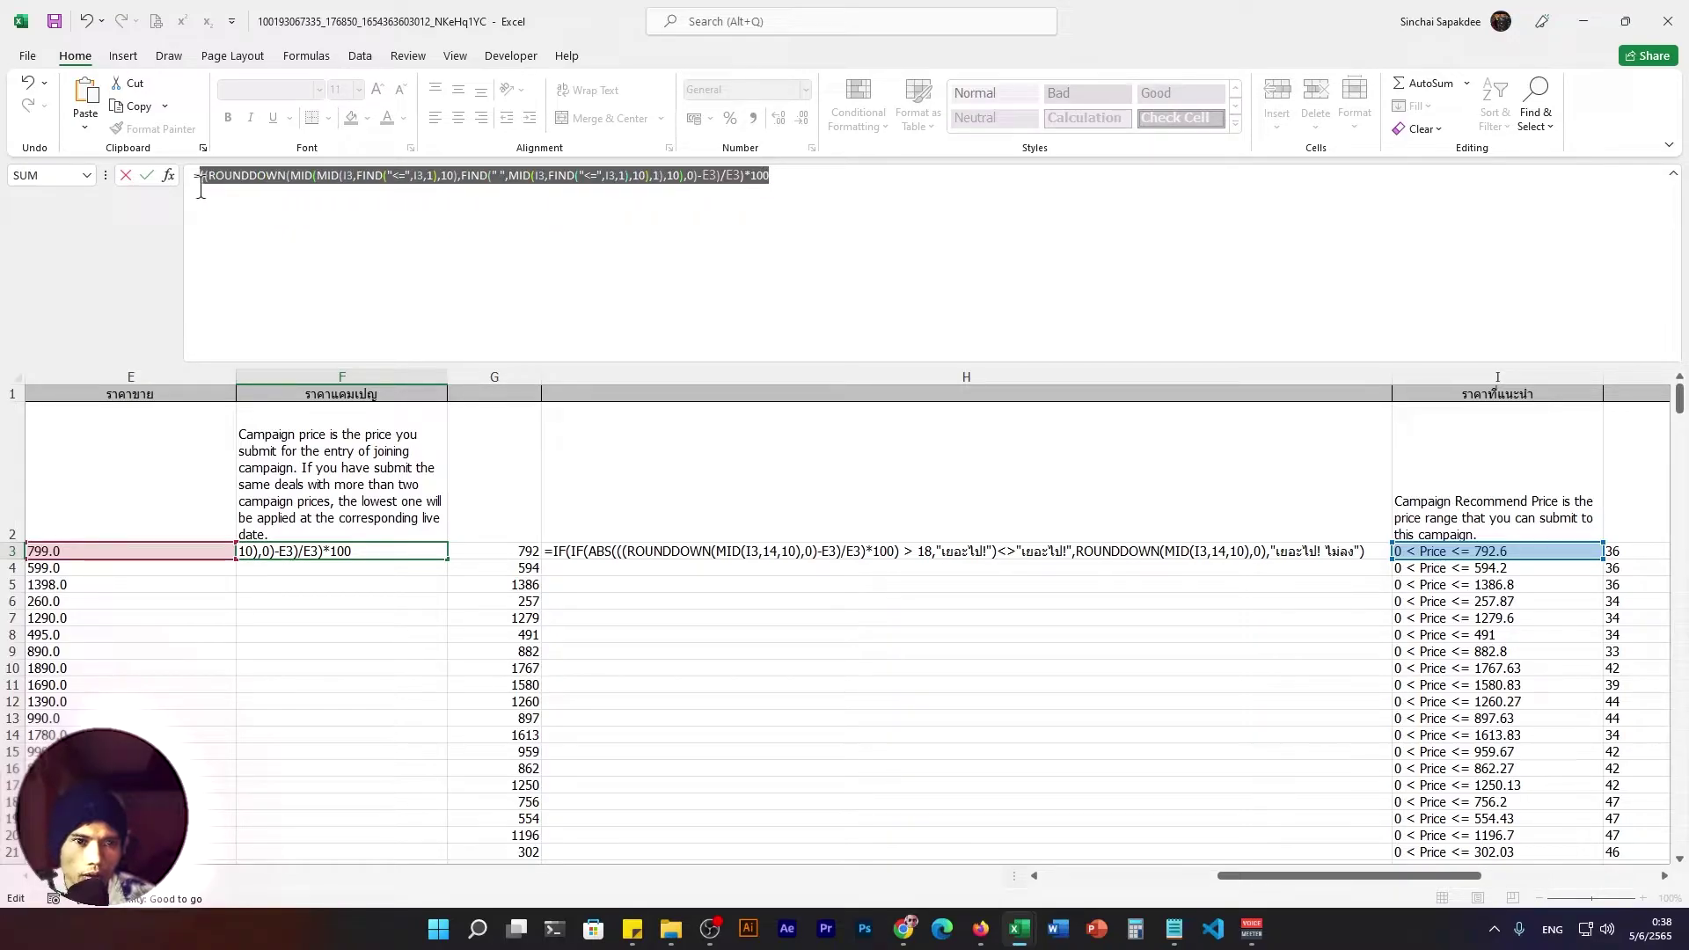
{"action": "key", "text": "F9"}
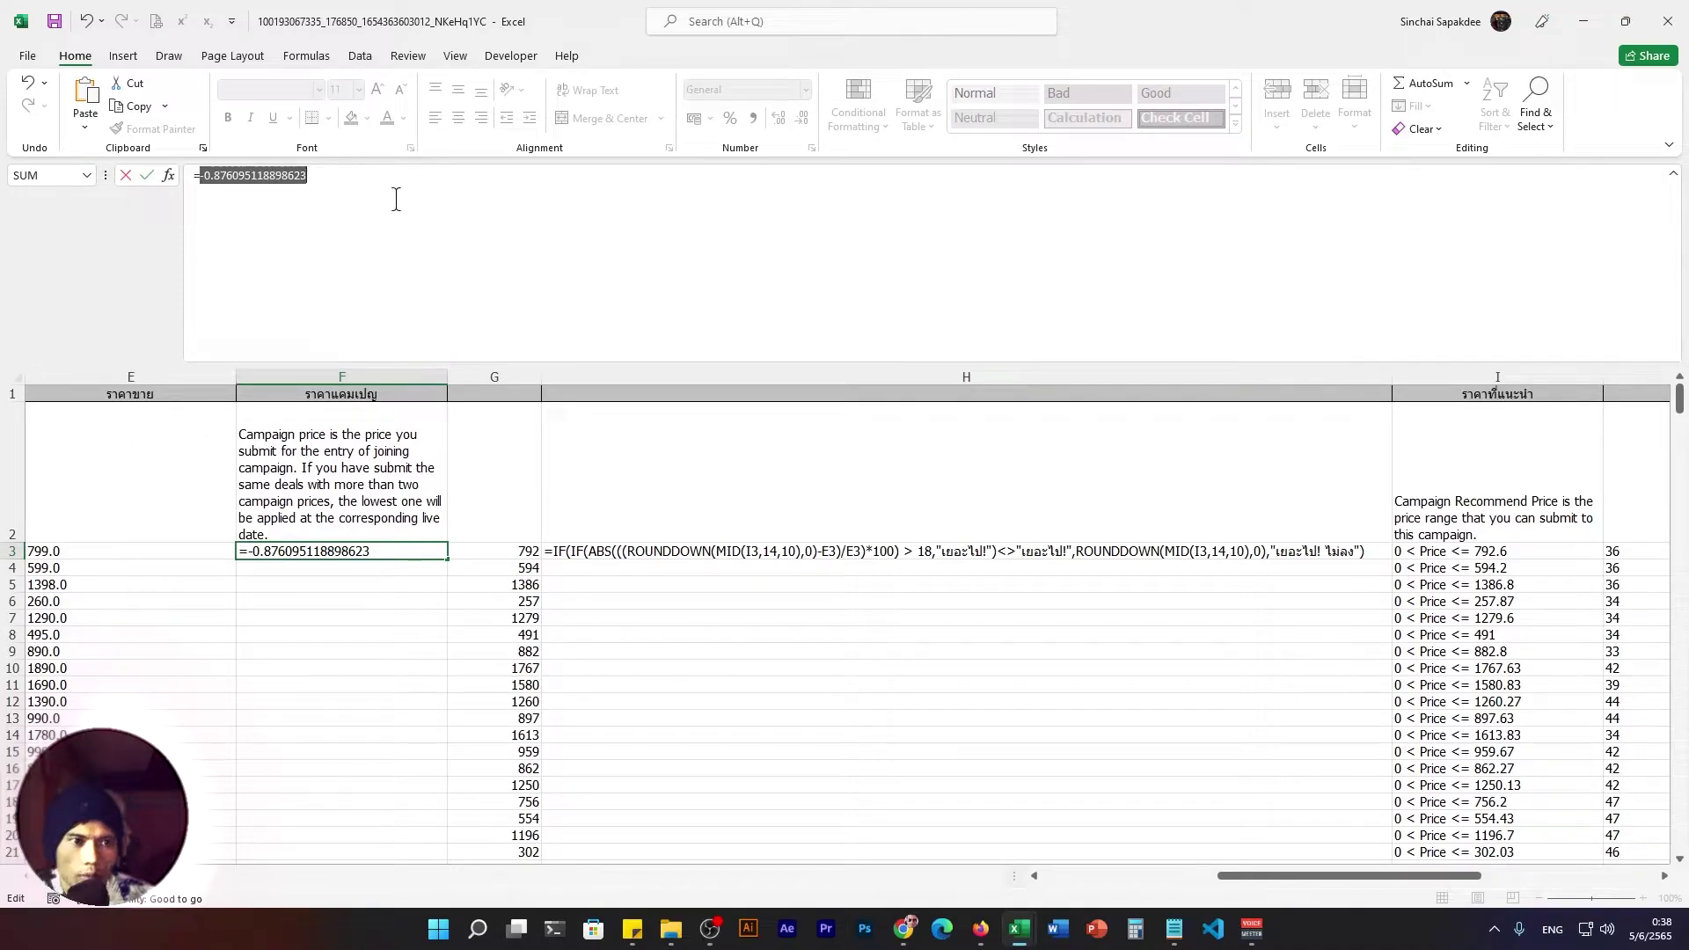
{"action": "key", "text": "ctrl+z"}
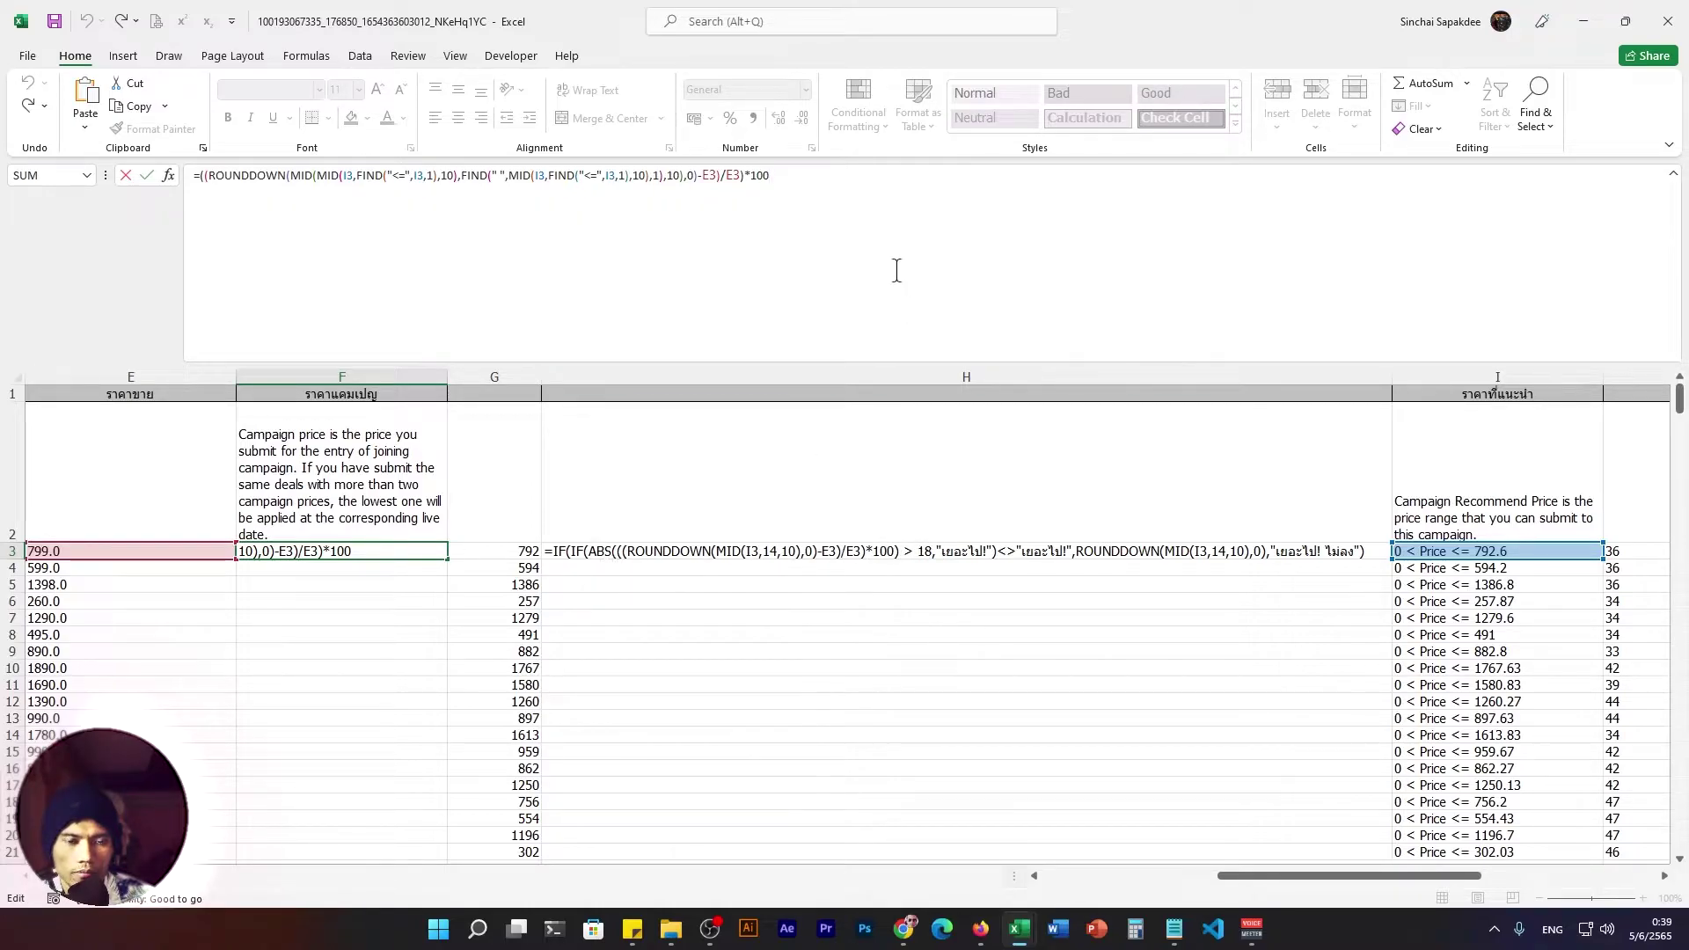
Wrap F3's percent-difference formula in an extra pair of brackets.
{"action": "left_click_drag", "start_coordinate": [770, 175], "coordinate": [201, 176]}
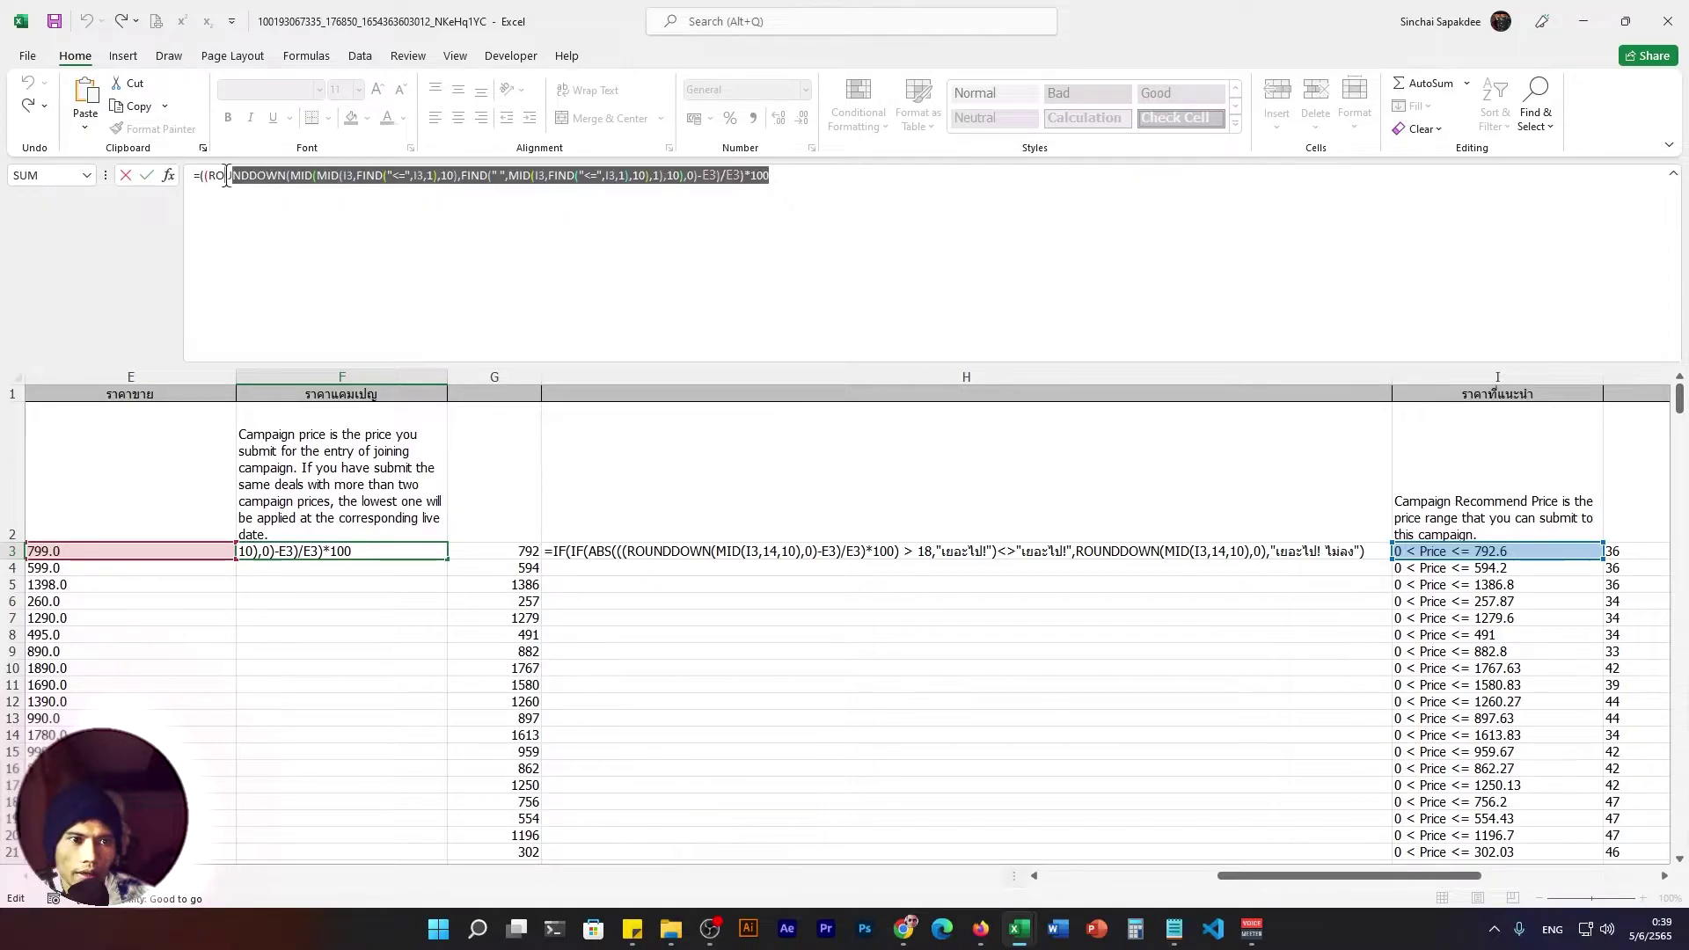
{"action": "left_click", "coordinate": [799, 203]}
{"action": "left_click_drag", "start_coordinate": [786, 180], "coordinate": [200, 175]}
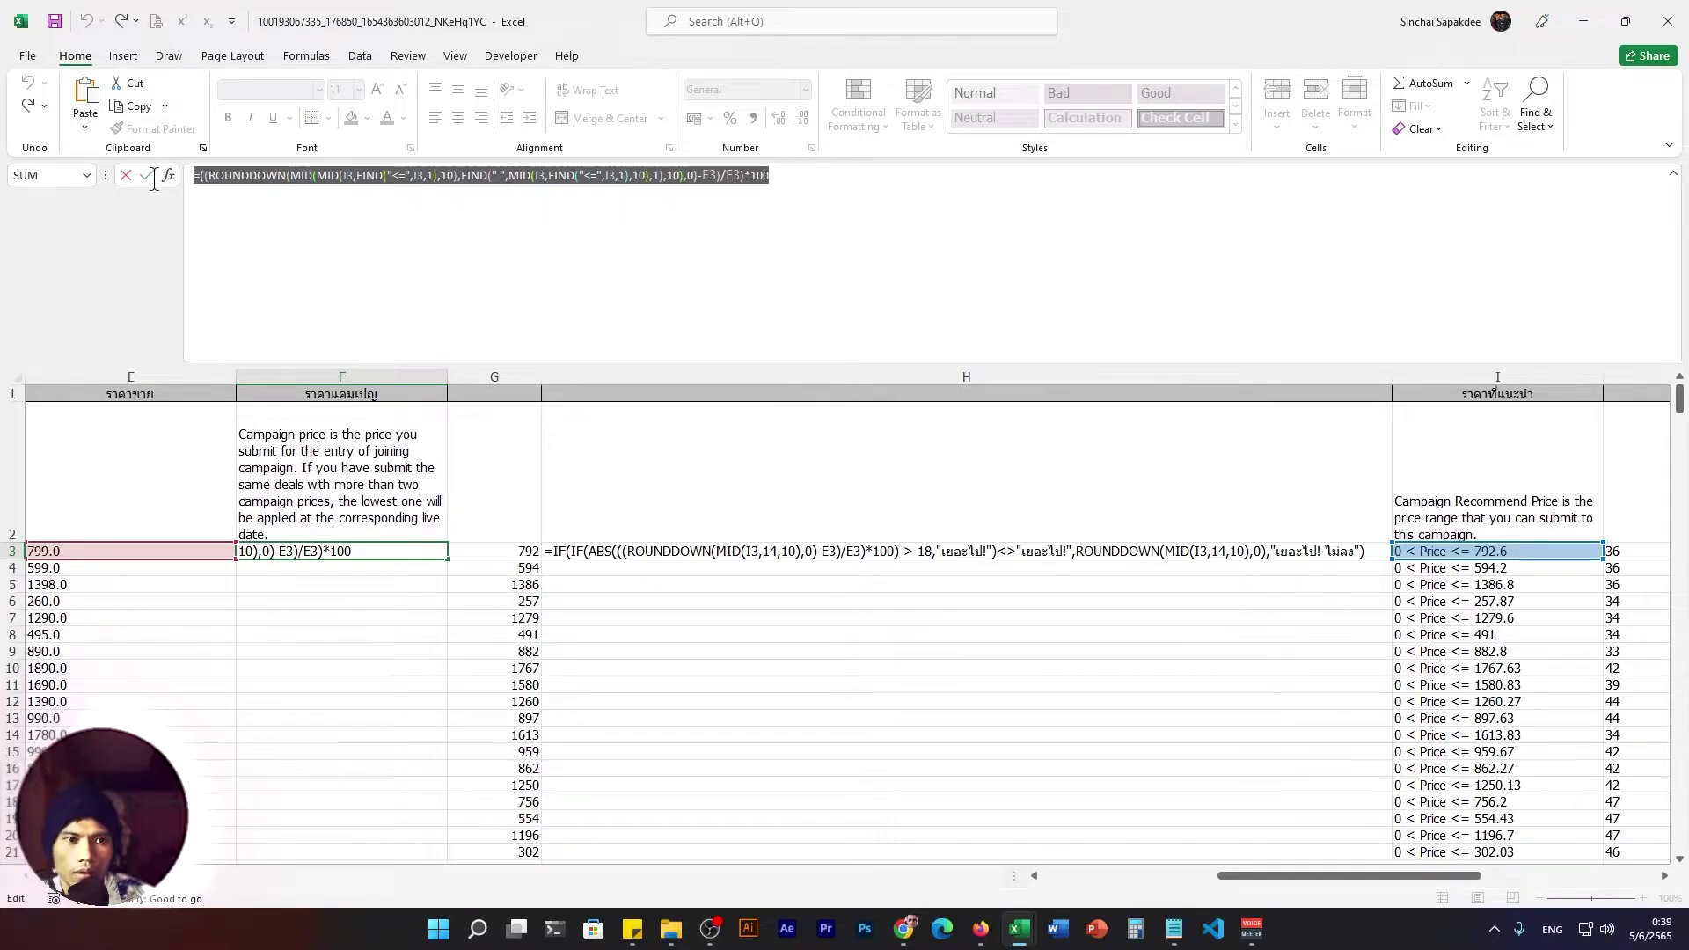
{"action": "left_click", "coordinate": [200, 173]}
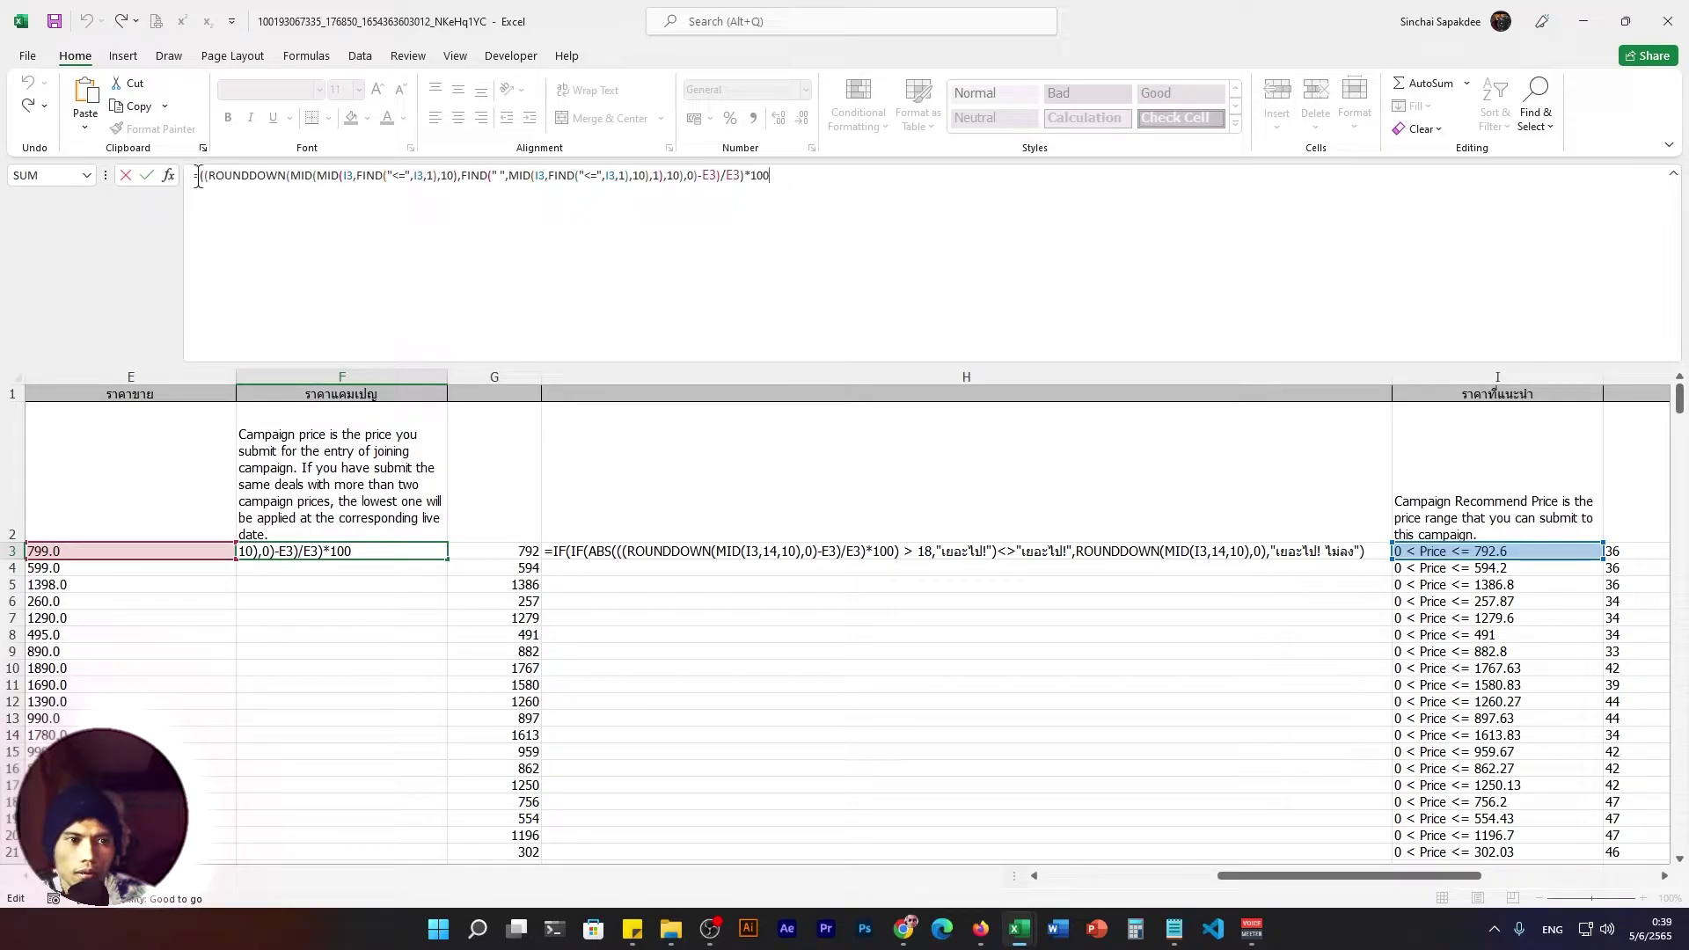
{"action": "left_click", "coordinate": [198, 175]}
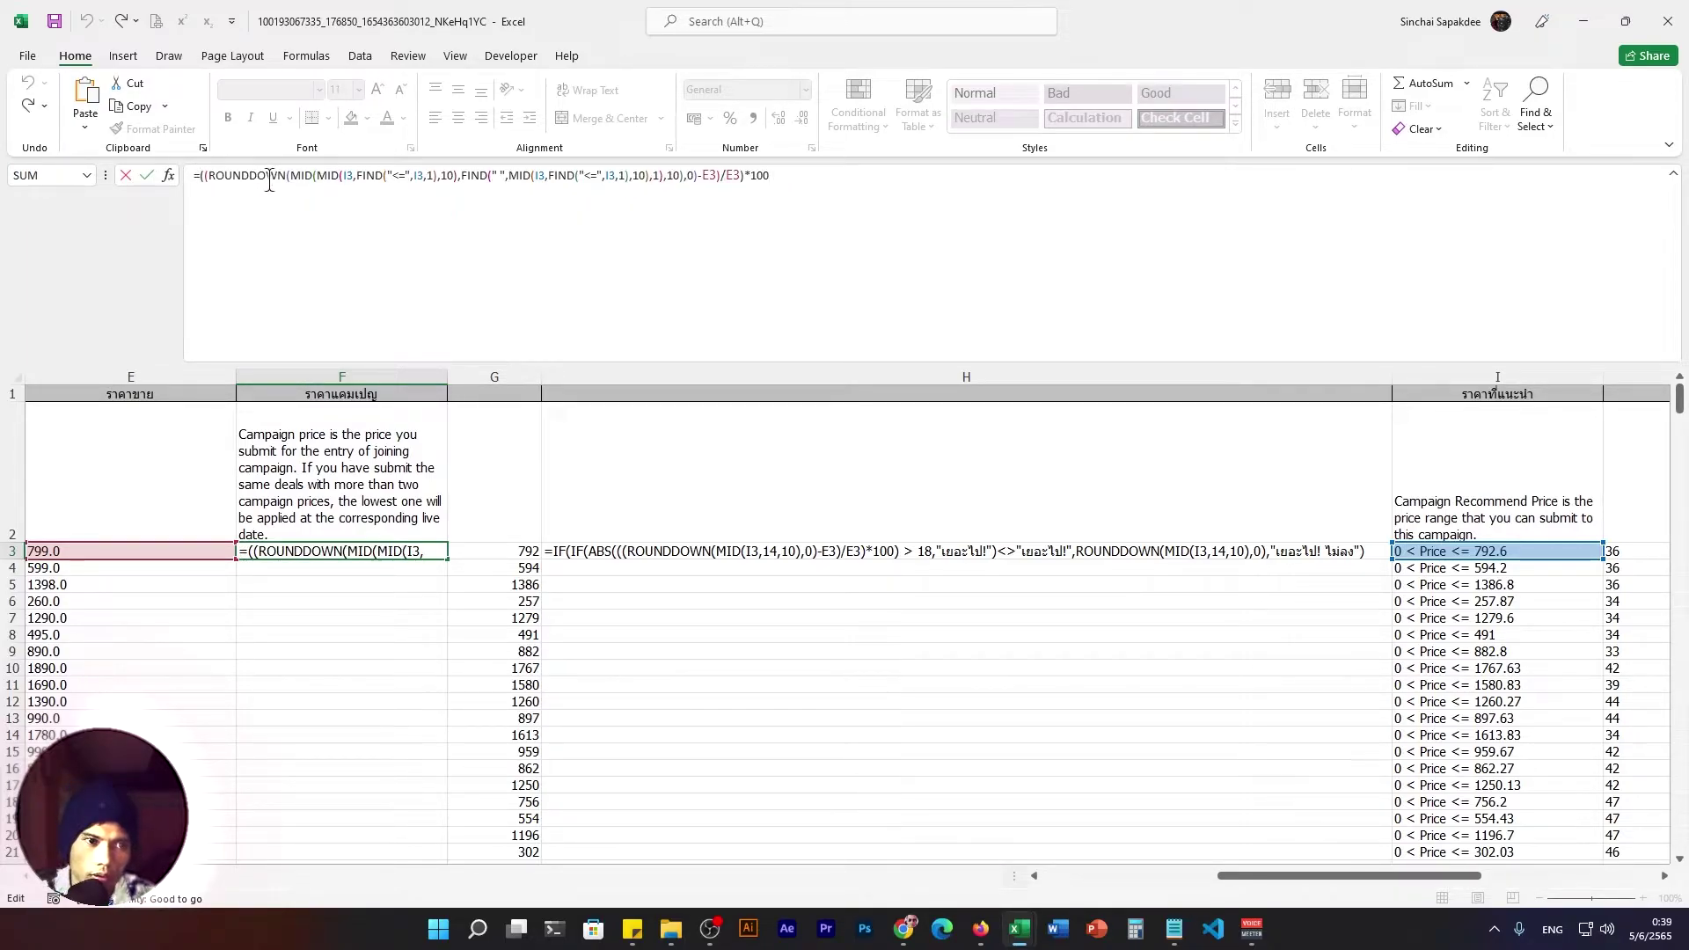
{"action": "left_click", "coordinate": [786, 185]}
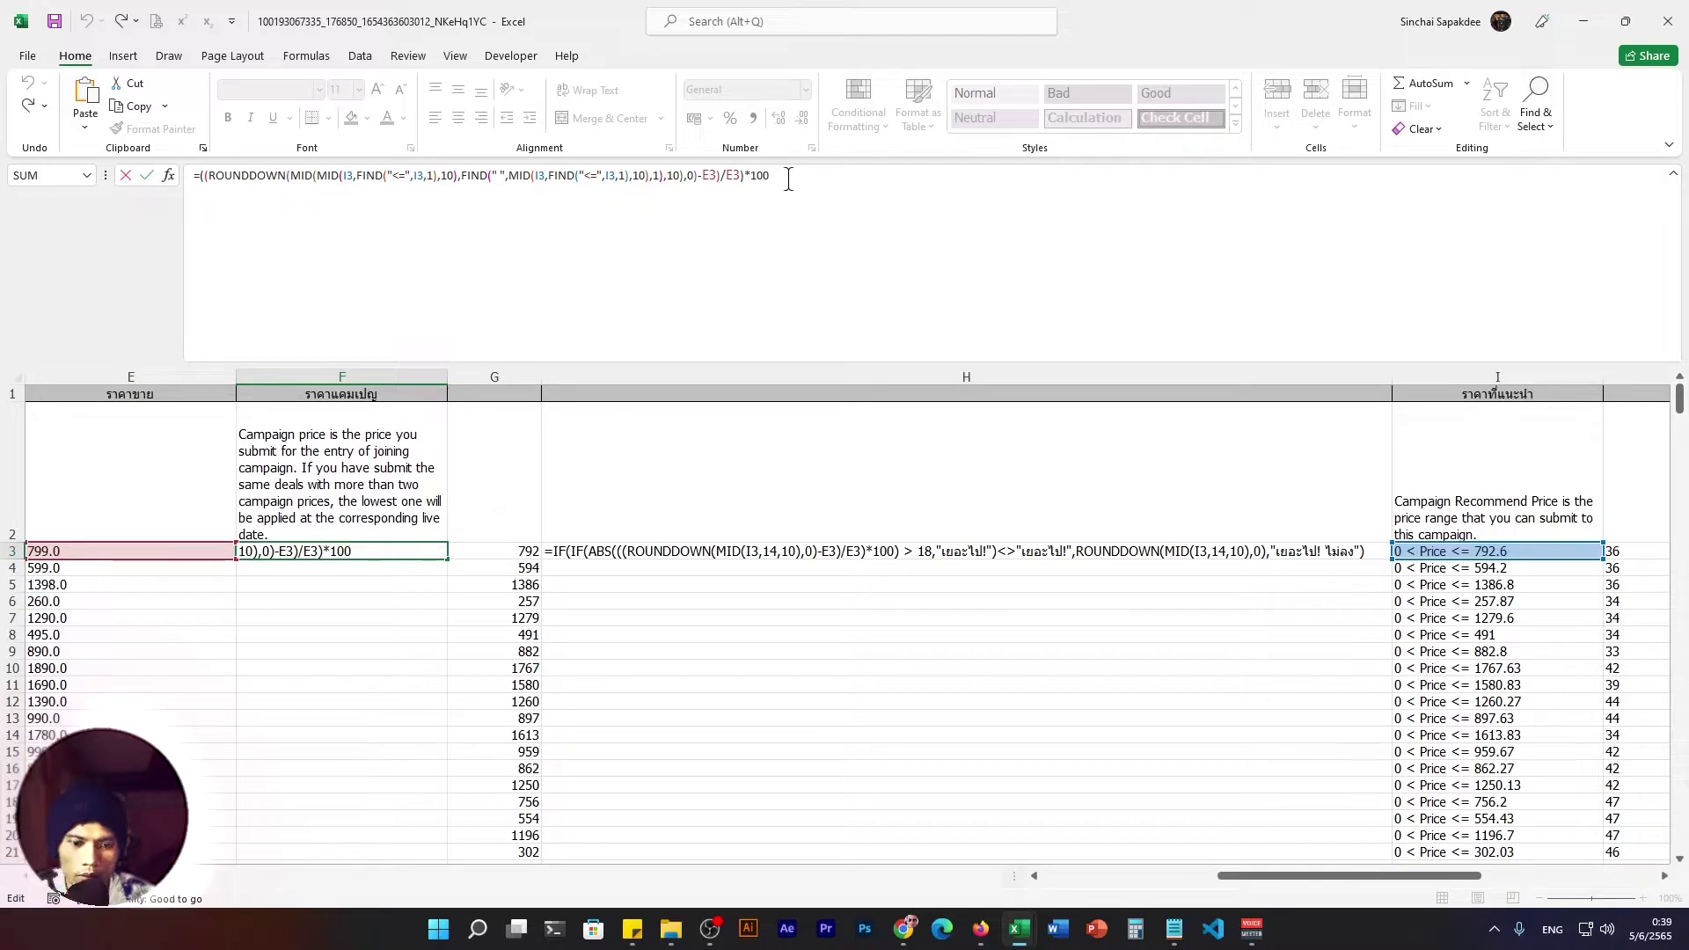
{"action": "type", "text": ")"}
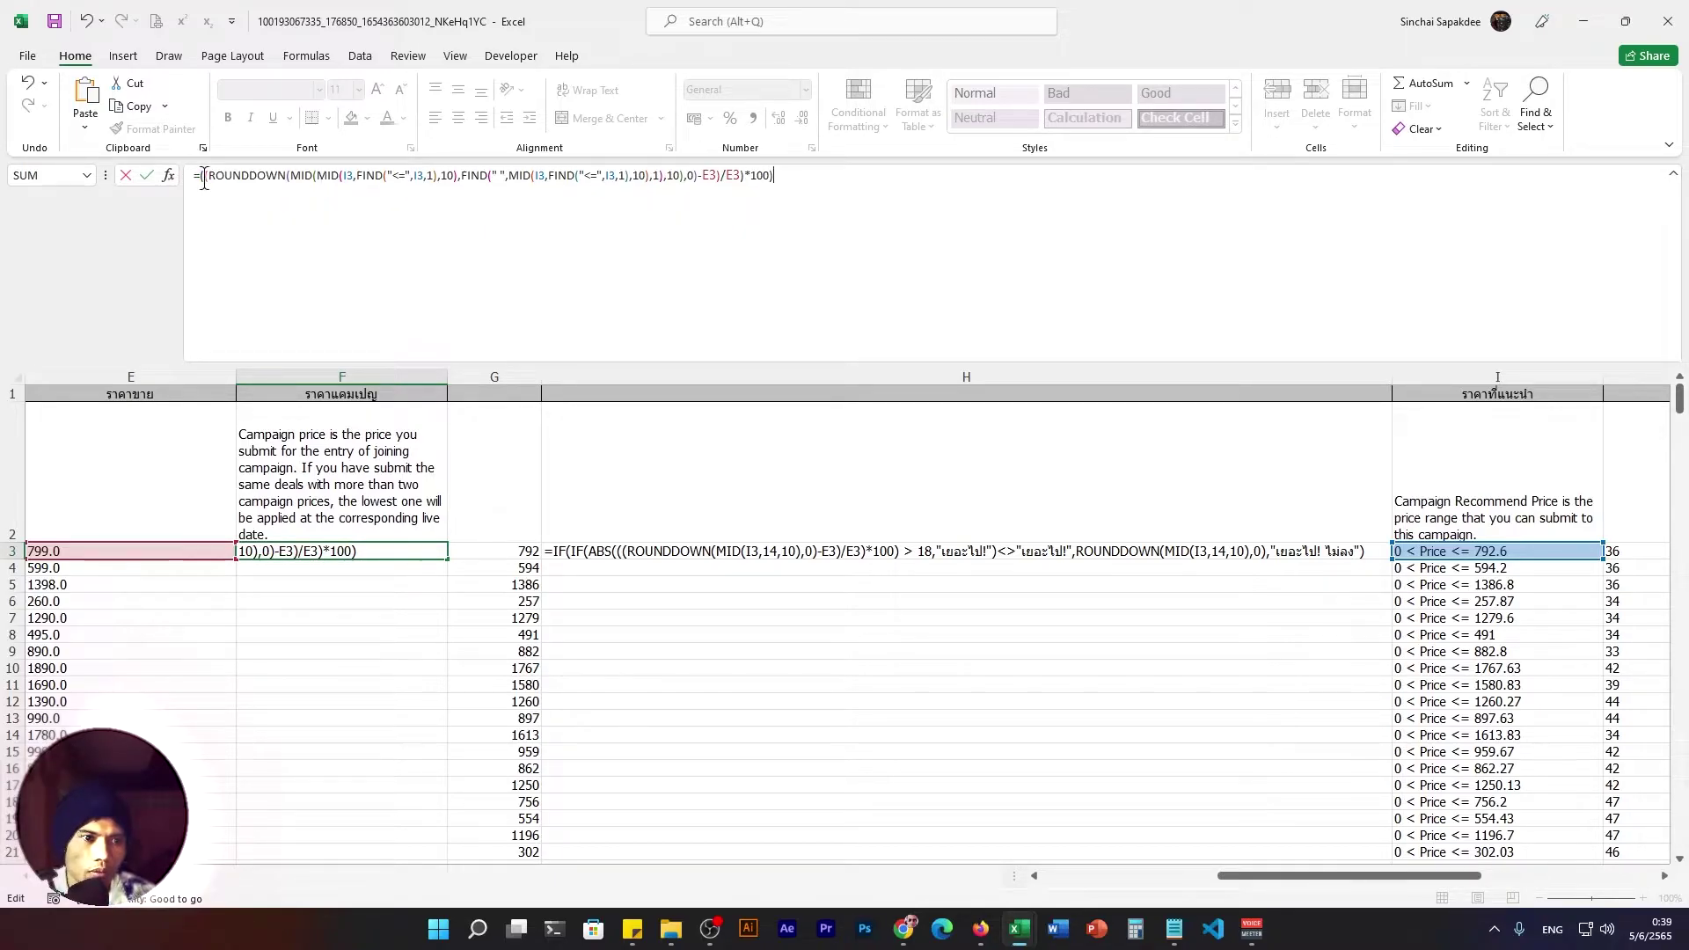
{"action": "left_click", "coordinate": [204, 176]}
{"action": "type", "text": "("}
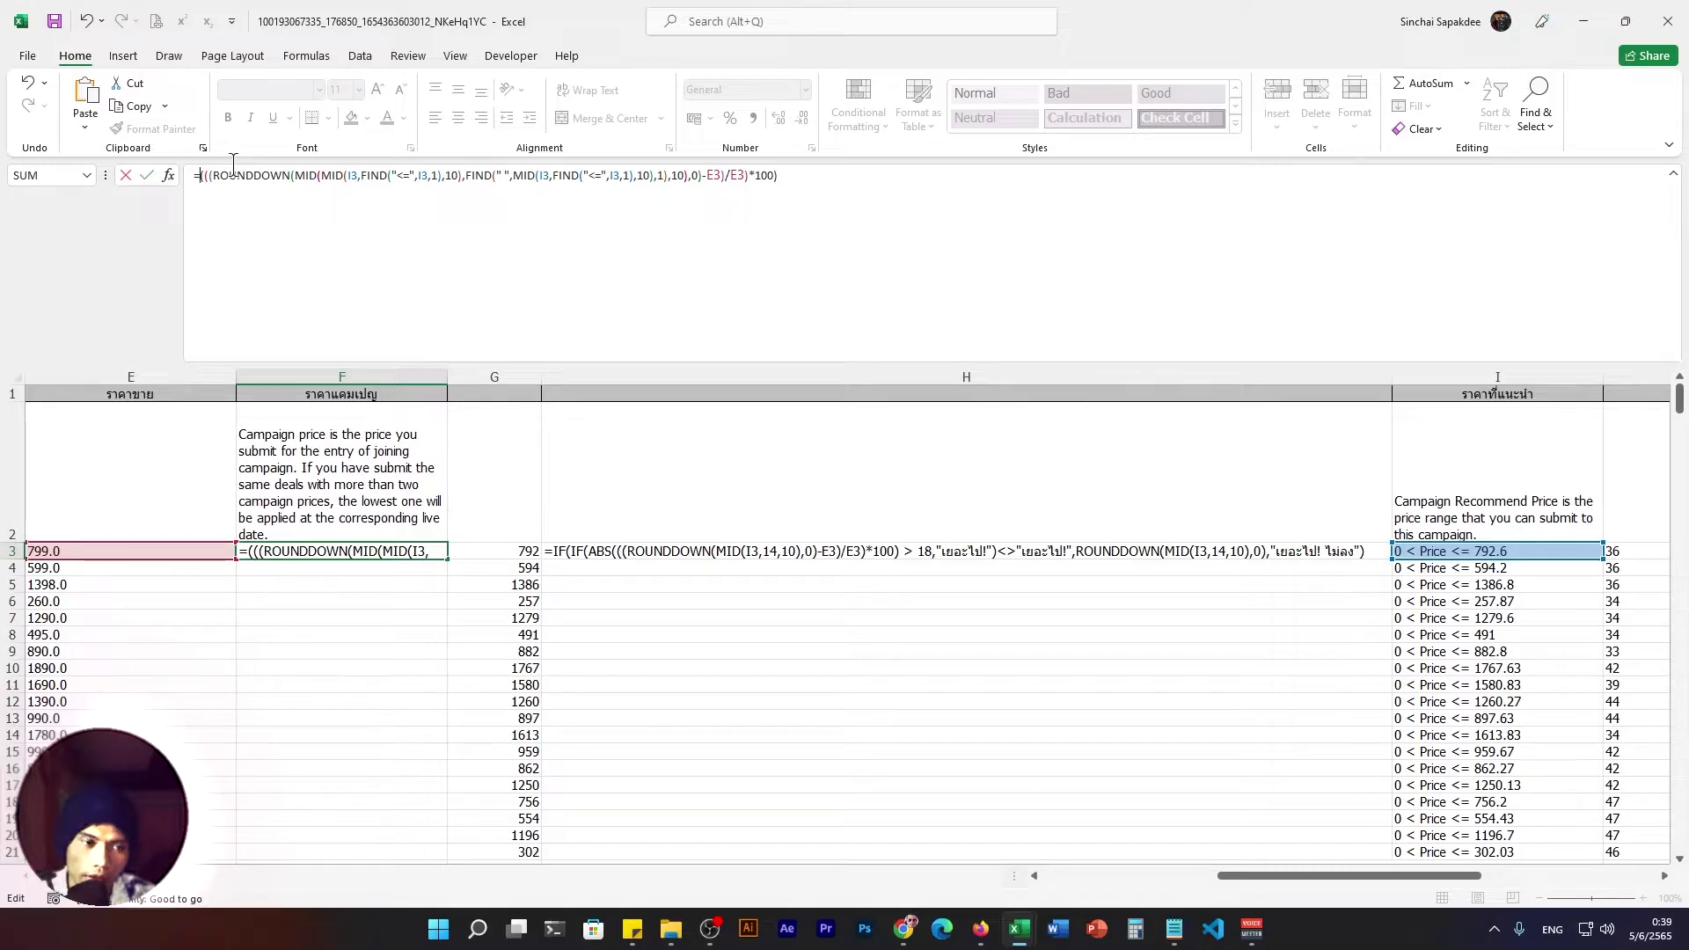
Insert ABS( and its closing bracket, preview 0.876095118898623, then restore the formula.
{"action": "type", "text": "ABS"}
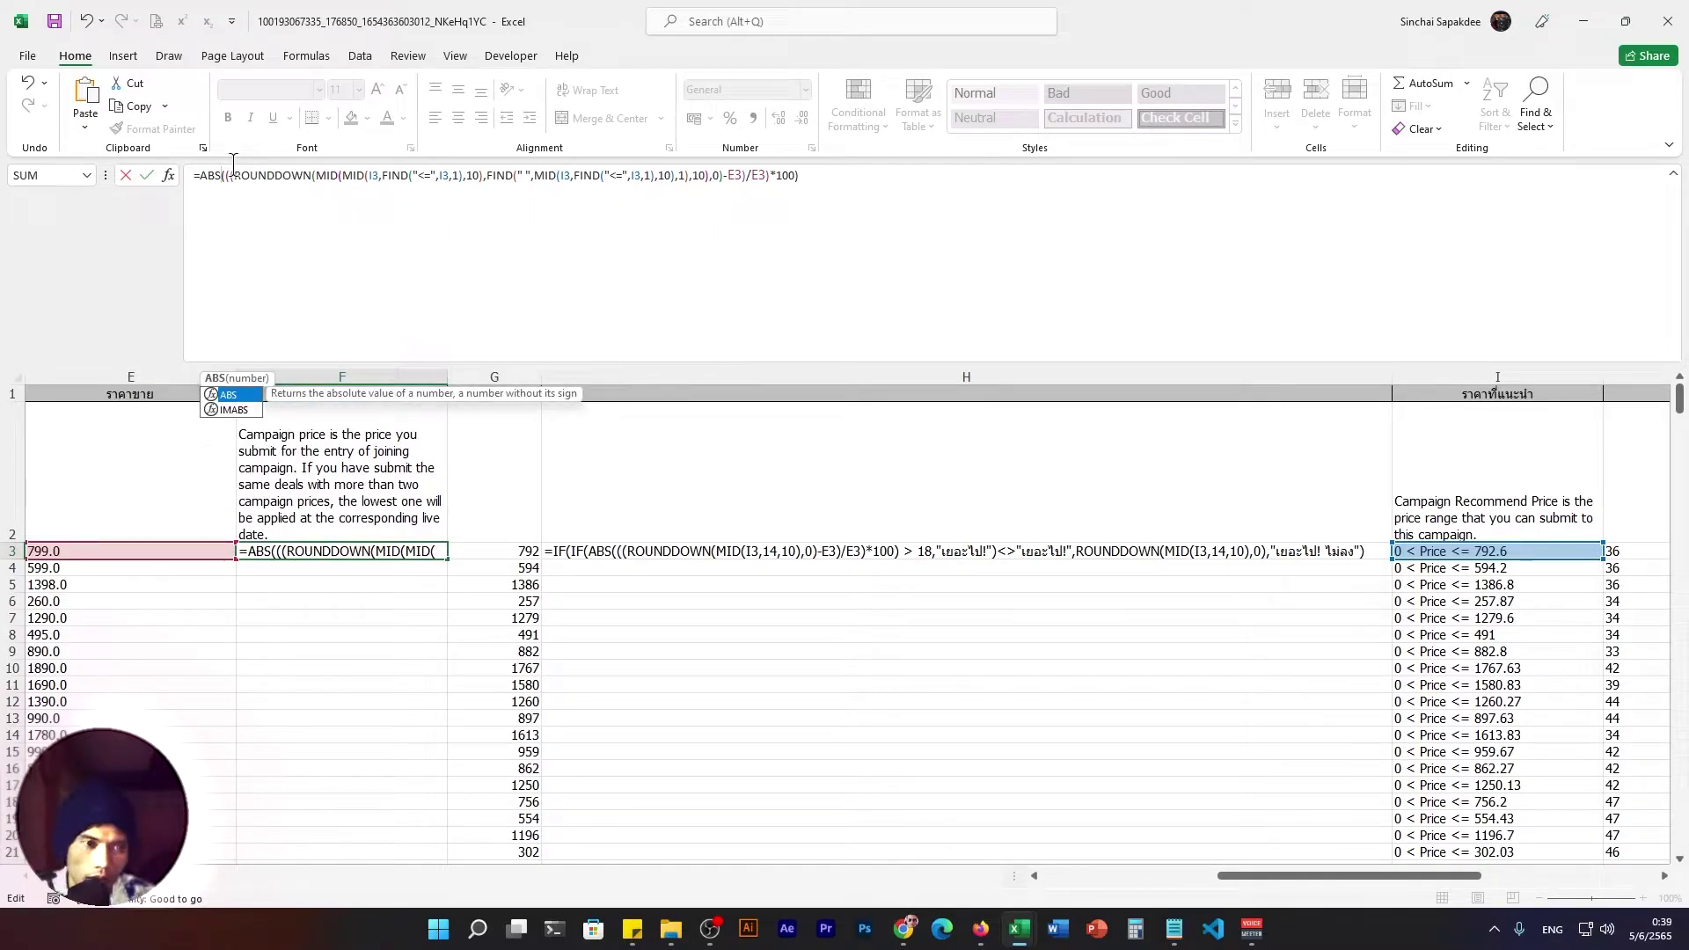
{"action": "type", "text": "("}
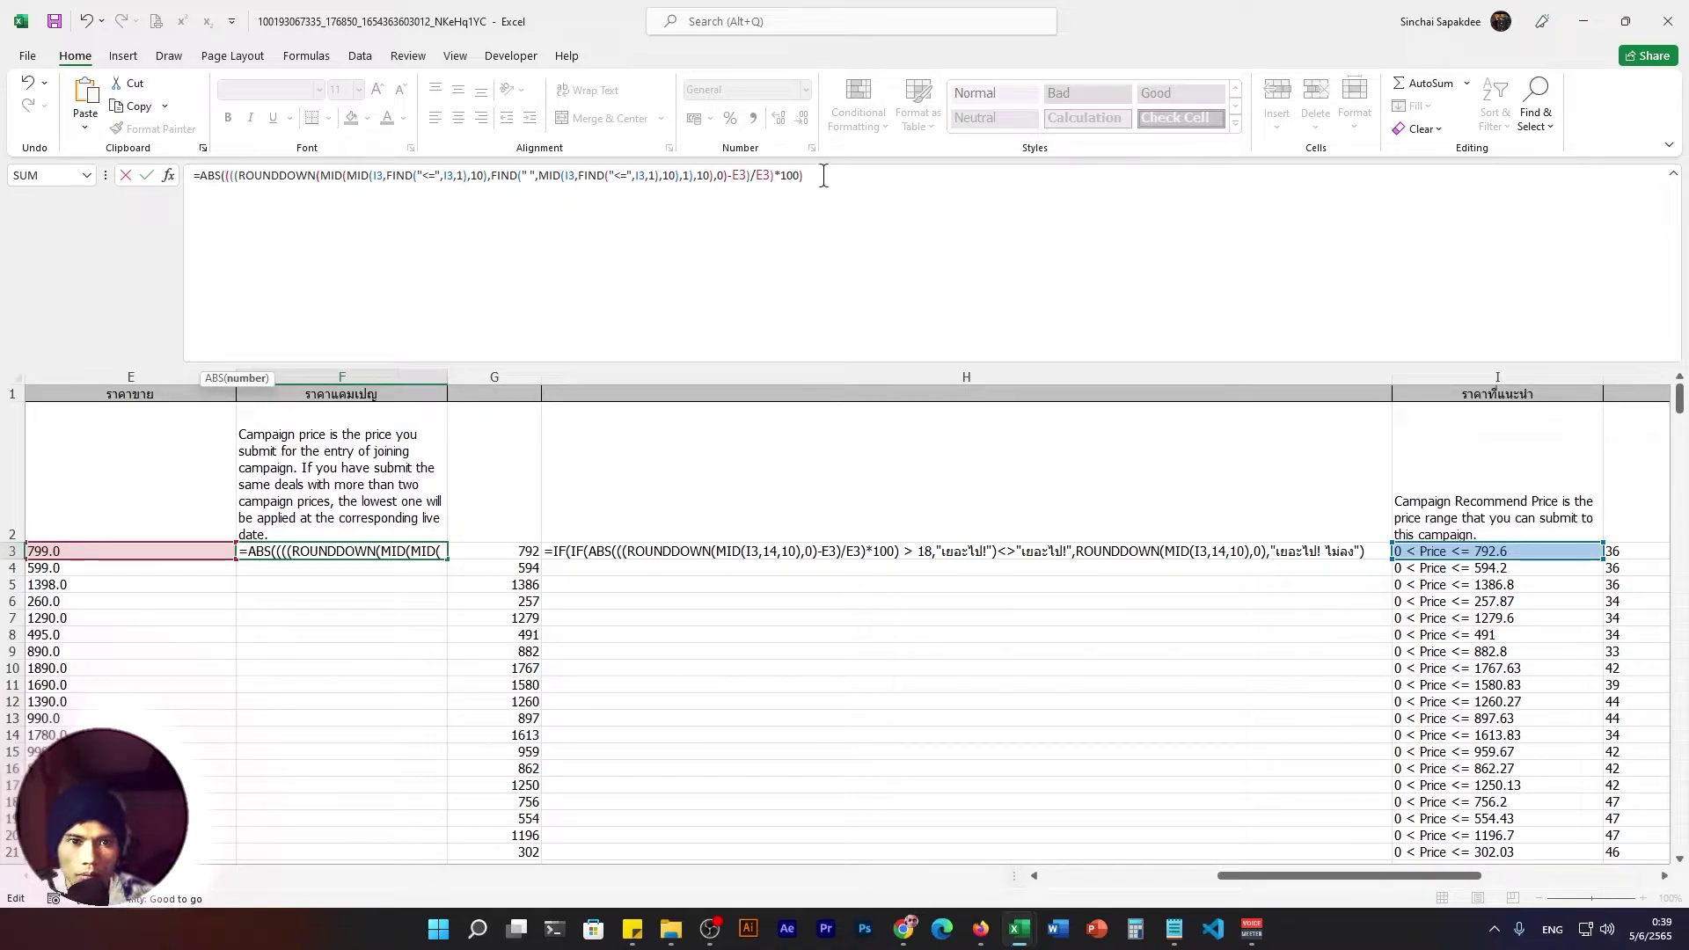
{"action": "left_click", "coordinate": [820, 175]}
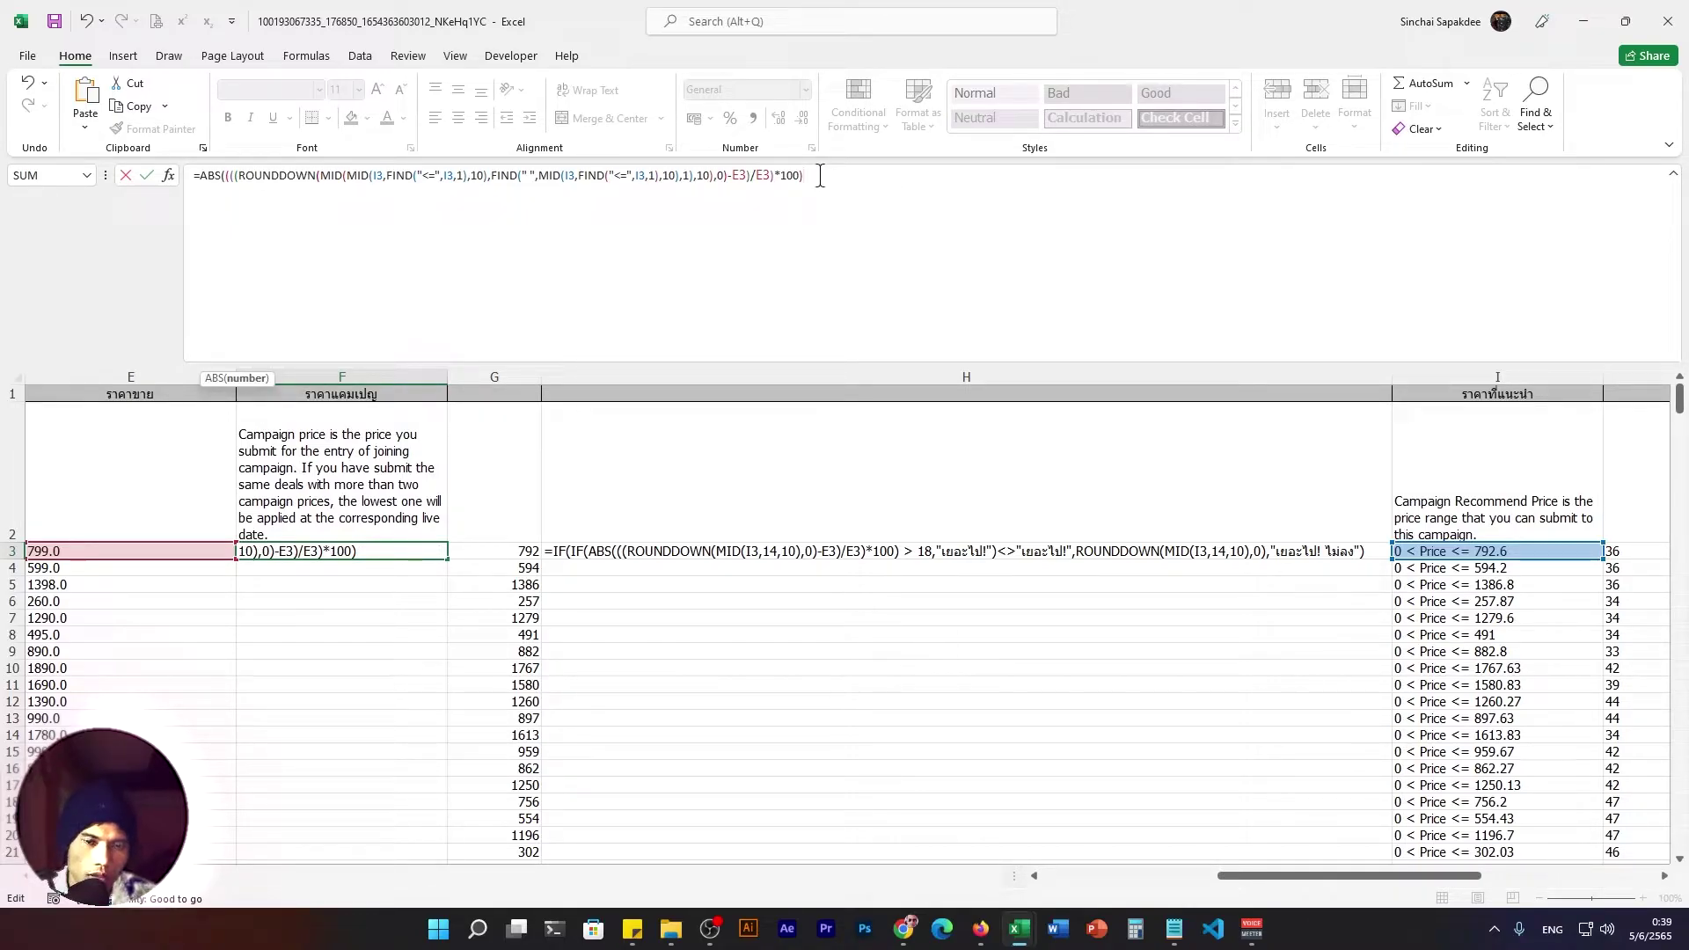
{"action": "type", "text": ")"}
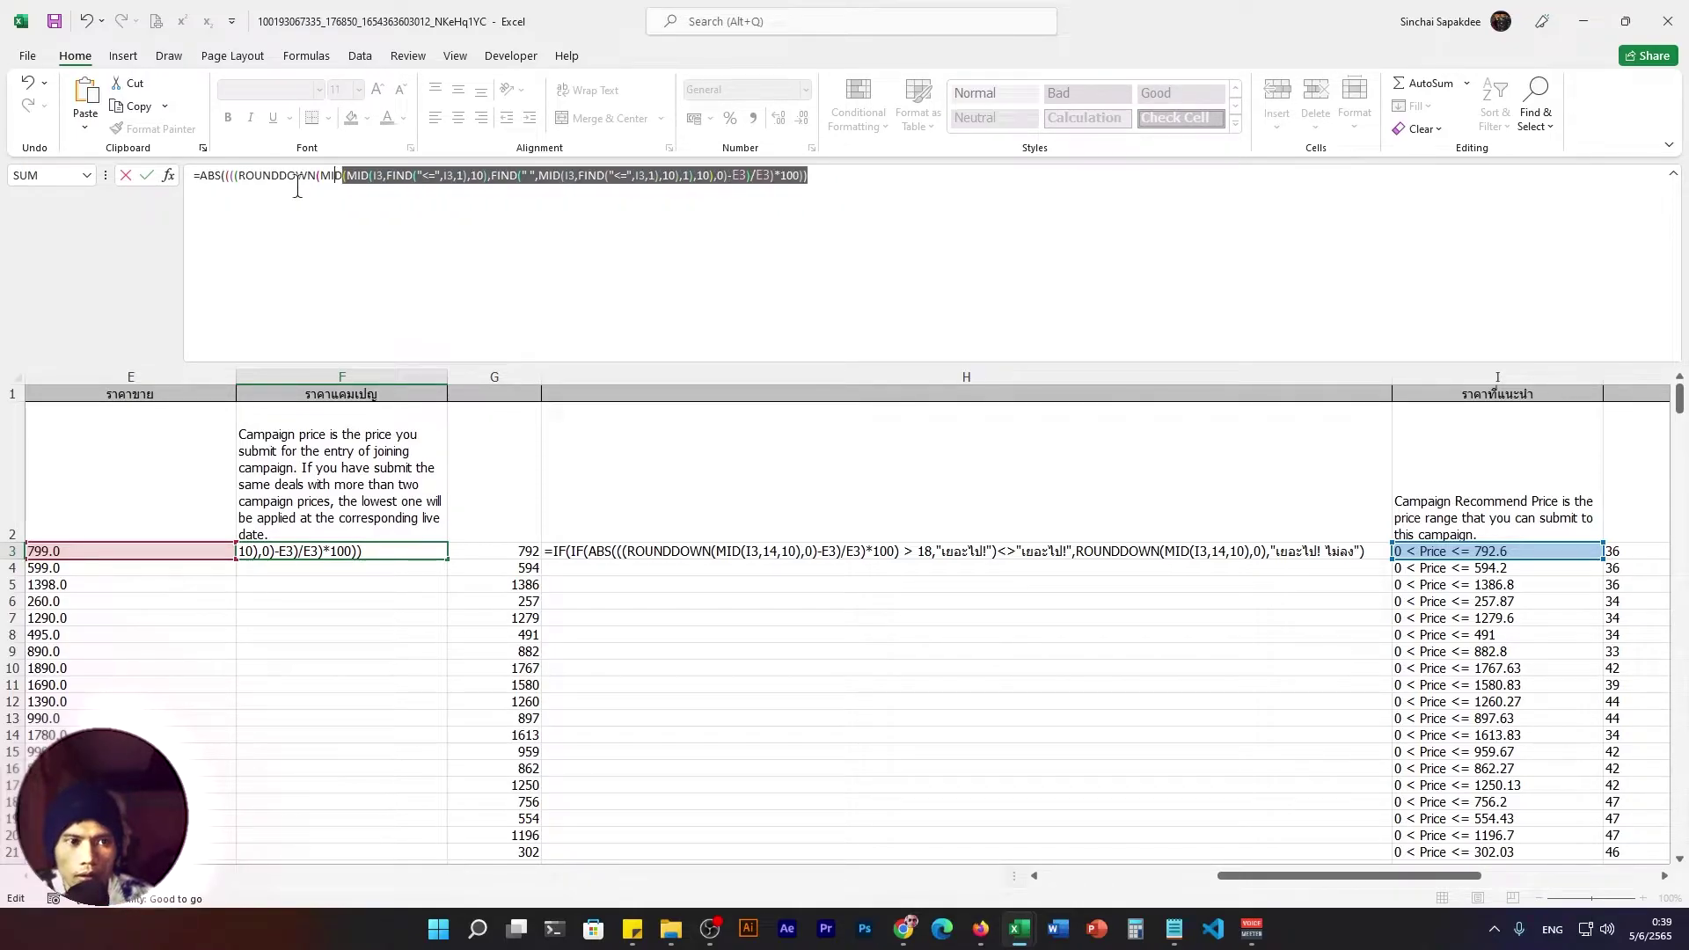
{"action": "left_click_drag", "start_coordinate": [834, 175], "coordinate": [192, 175]}
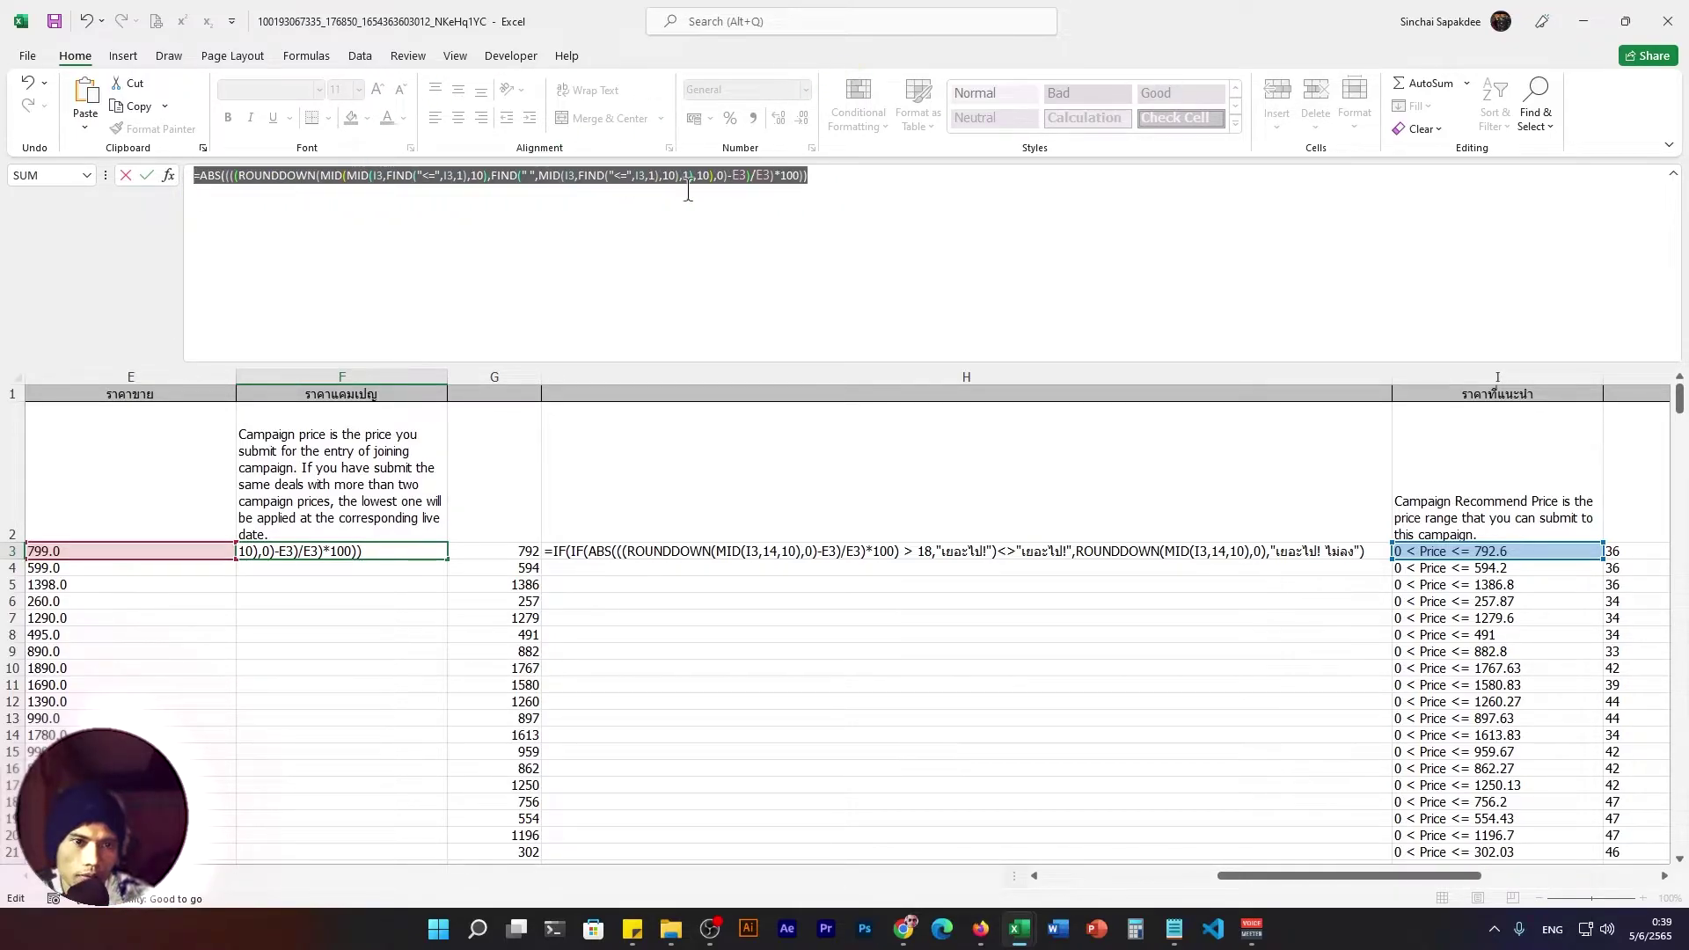
{"action": "key", "text": "F9"}
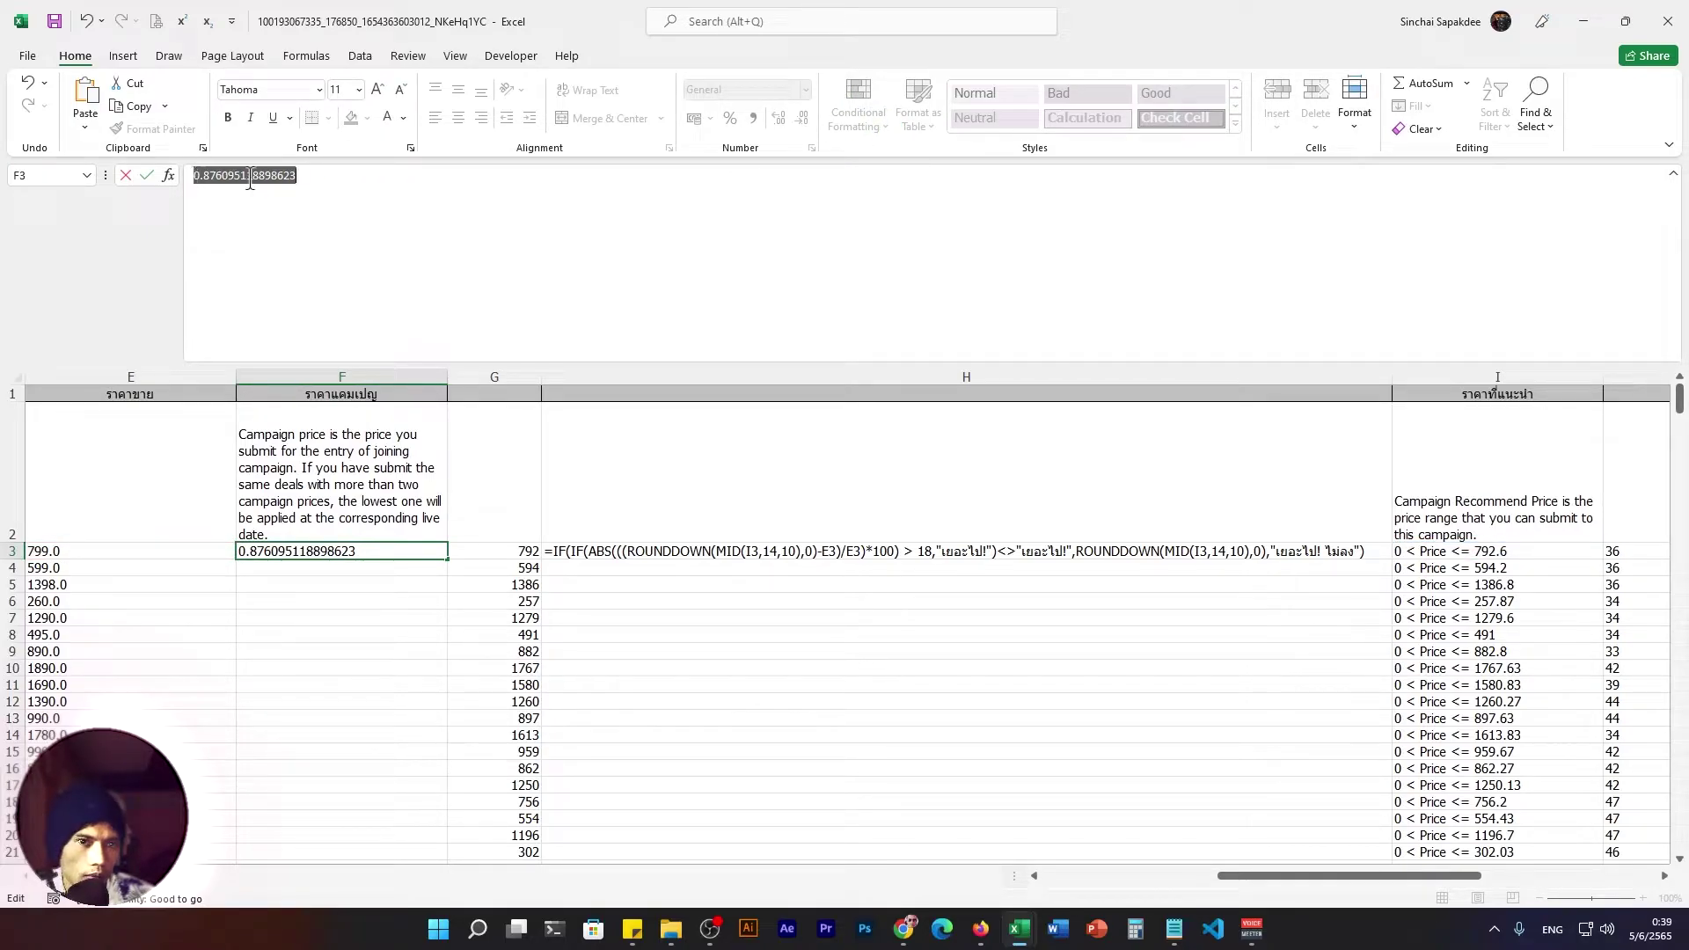
{"action": "key", "text": "ctrl+z"}
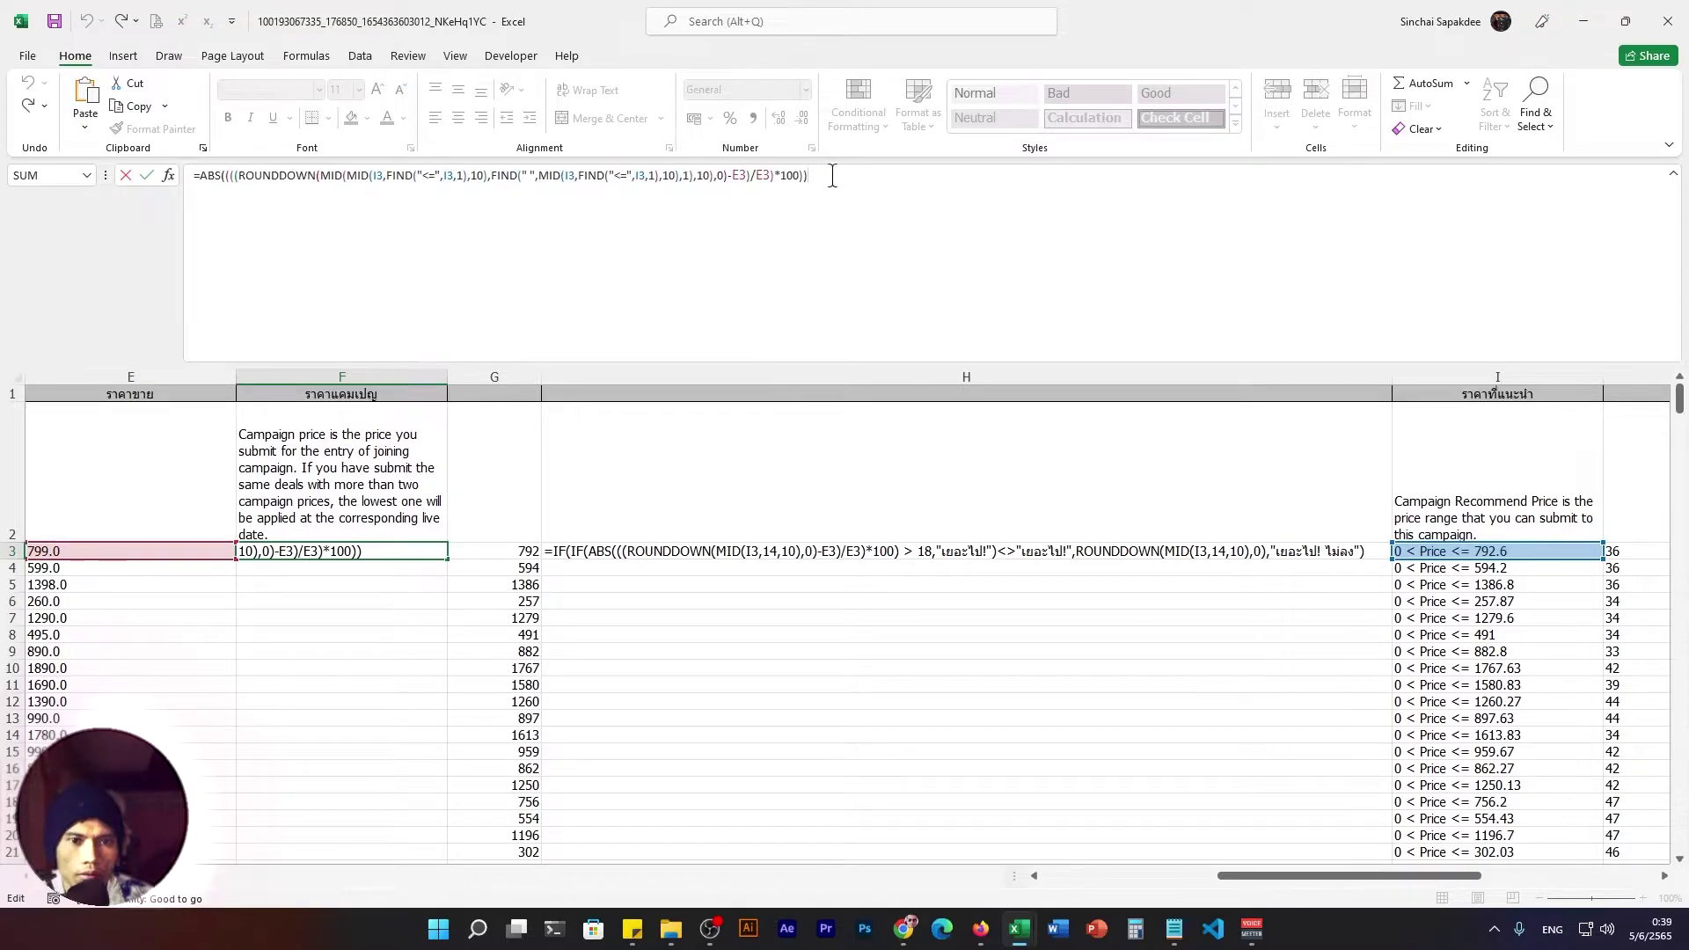
Insert IF( before the ABS expression in F3's formula to begin the condition.
{"action": "left_click_drag", "start_coordinate": [836, 192], "coordinate": [194, 182]}
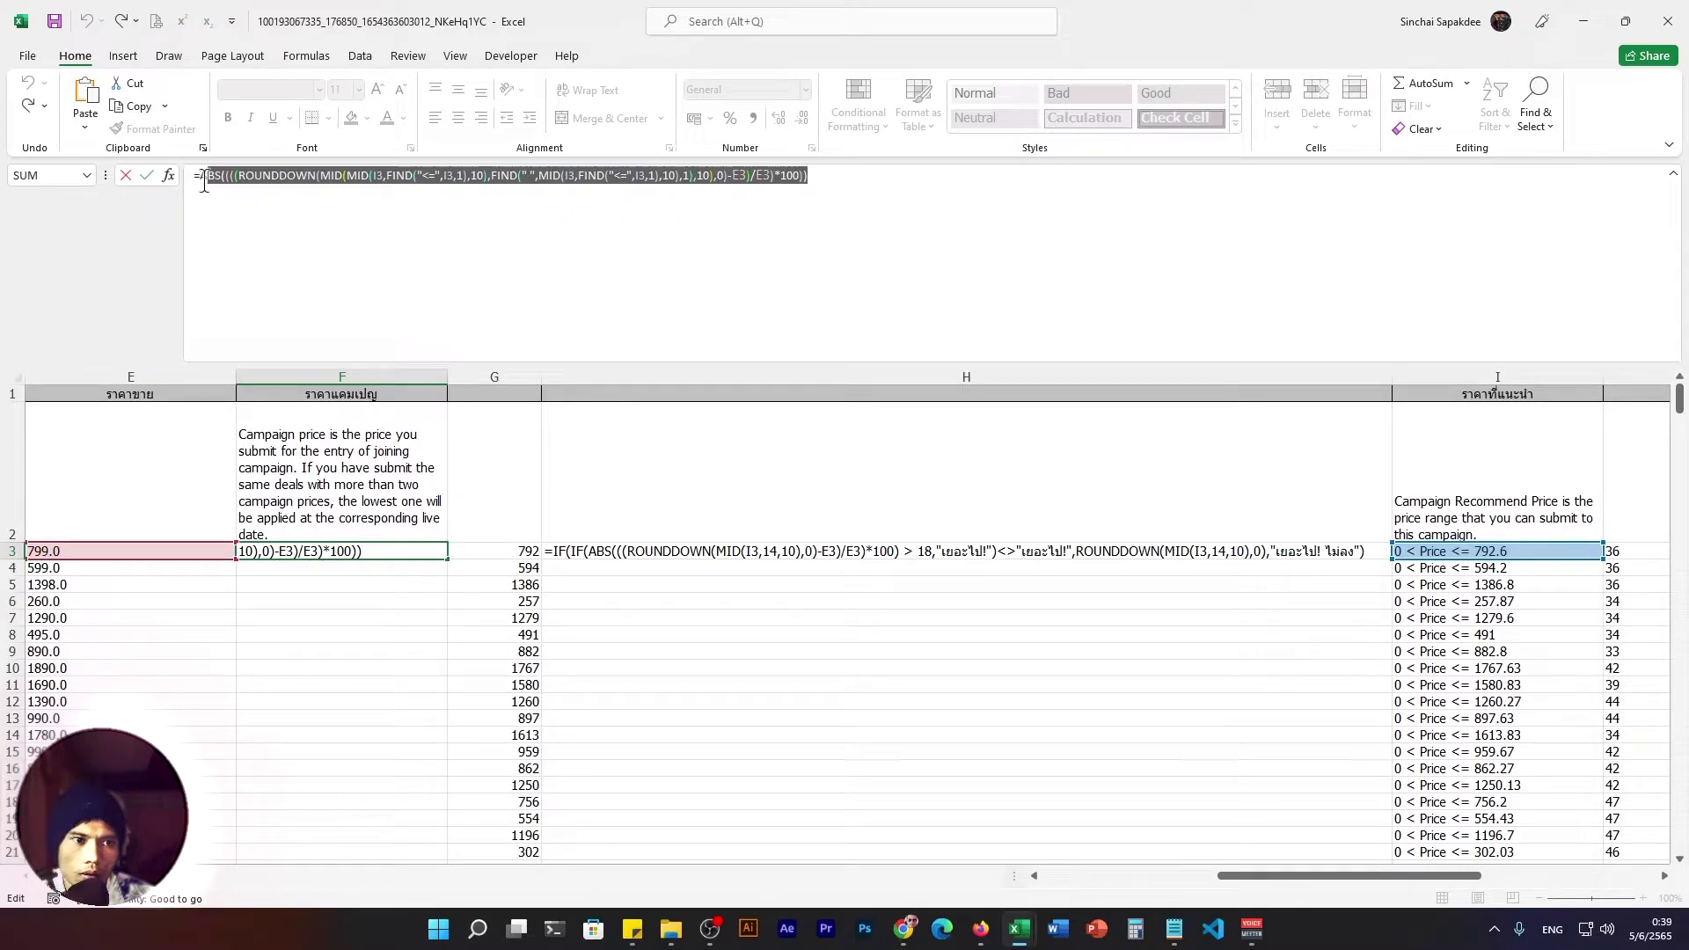
{"action": "left_click", "coordinate": [809, 191]}
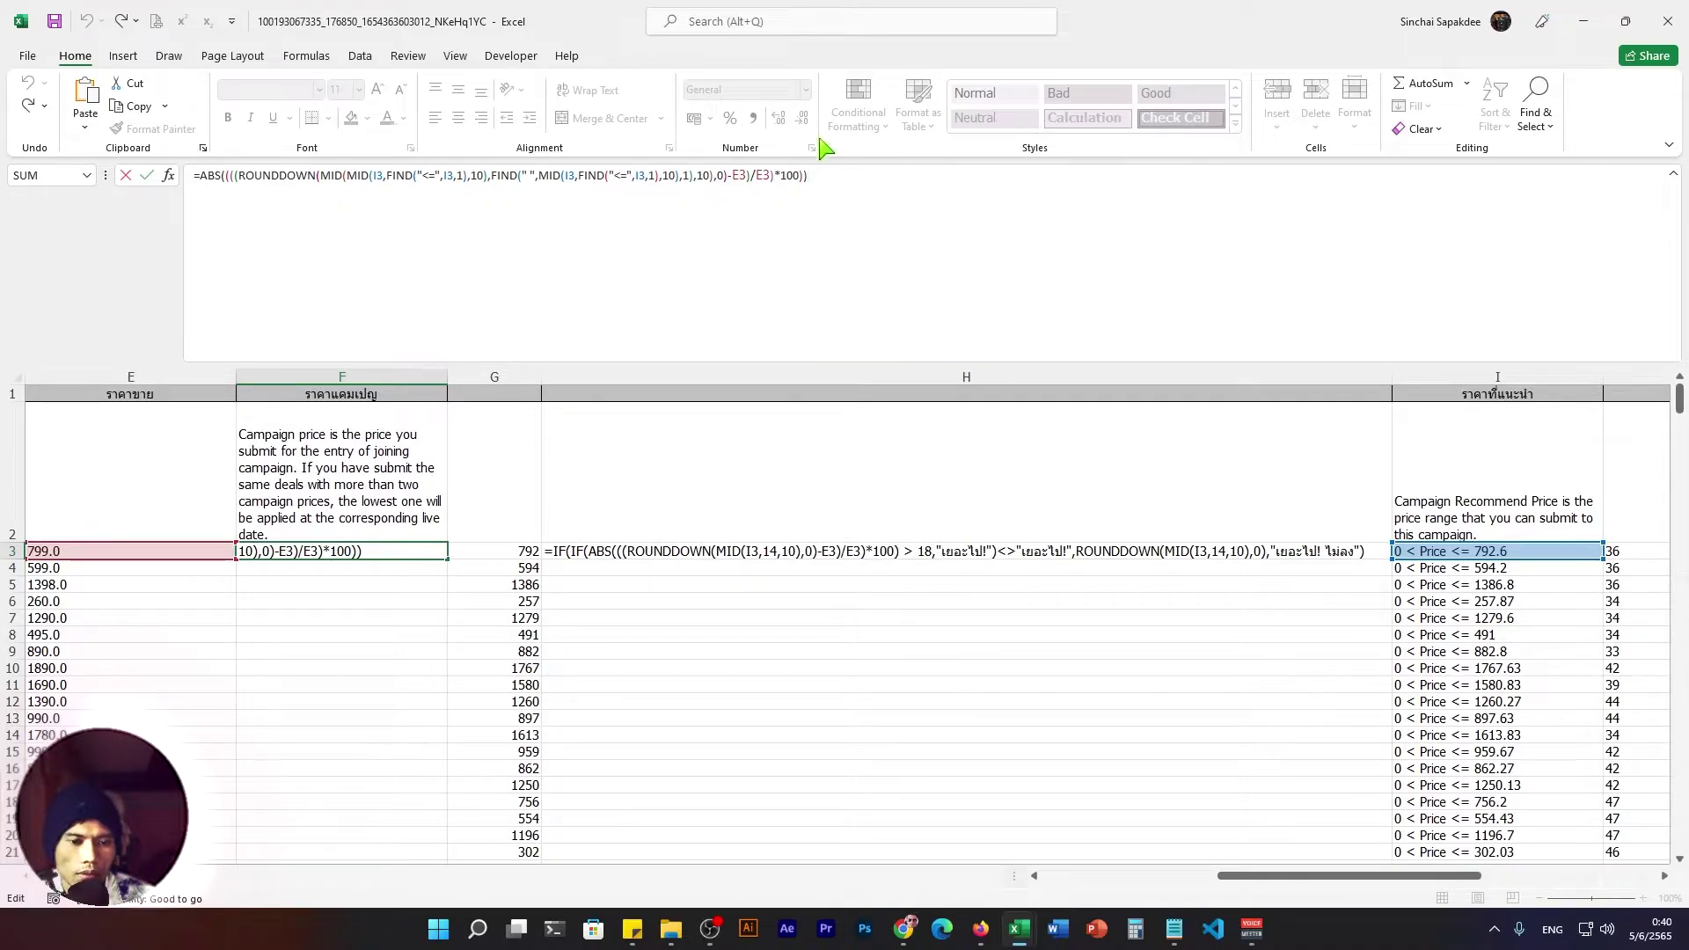
{"action": "left_click", "coordinate": [202, 178]}
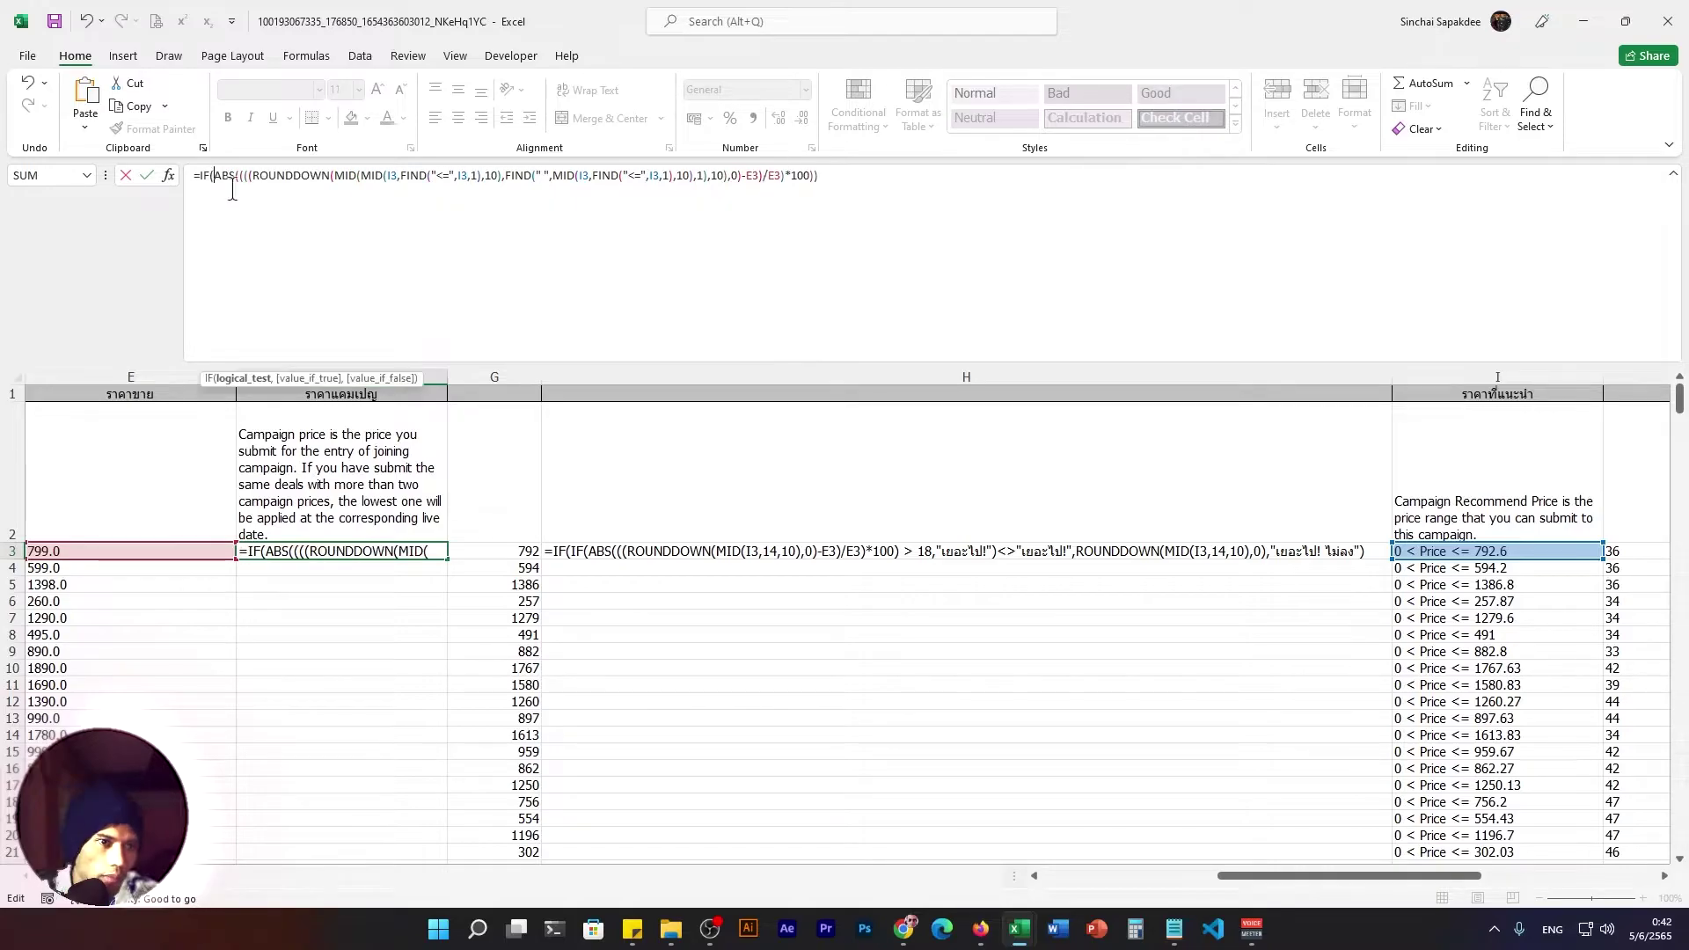
{"action": "type", "text": "IF("}
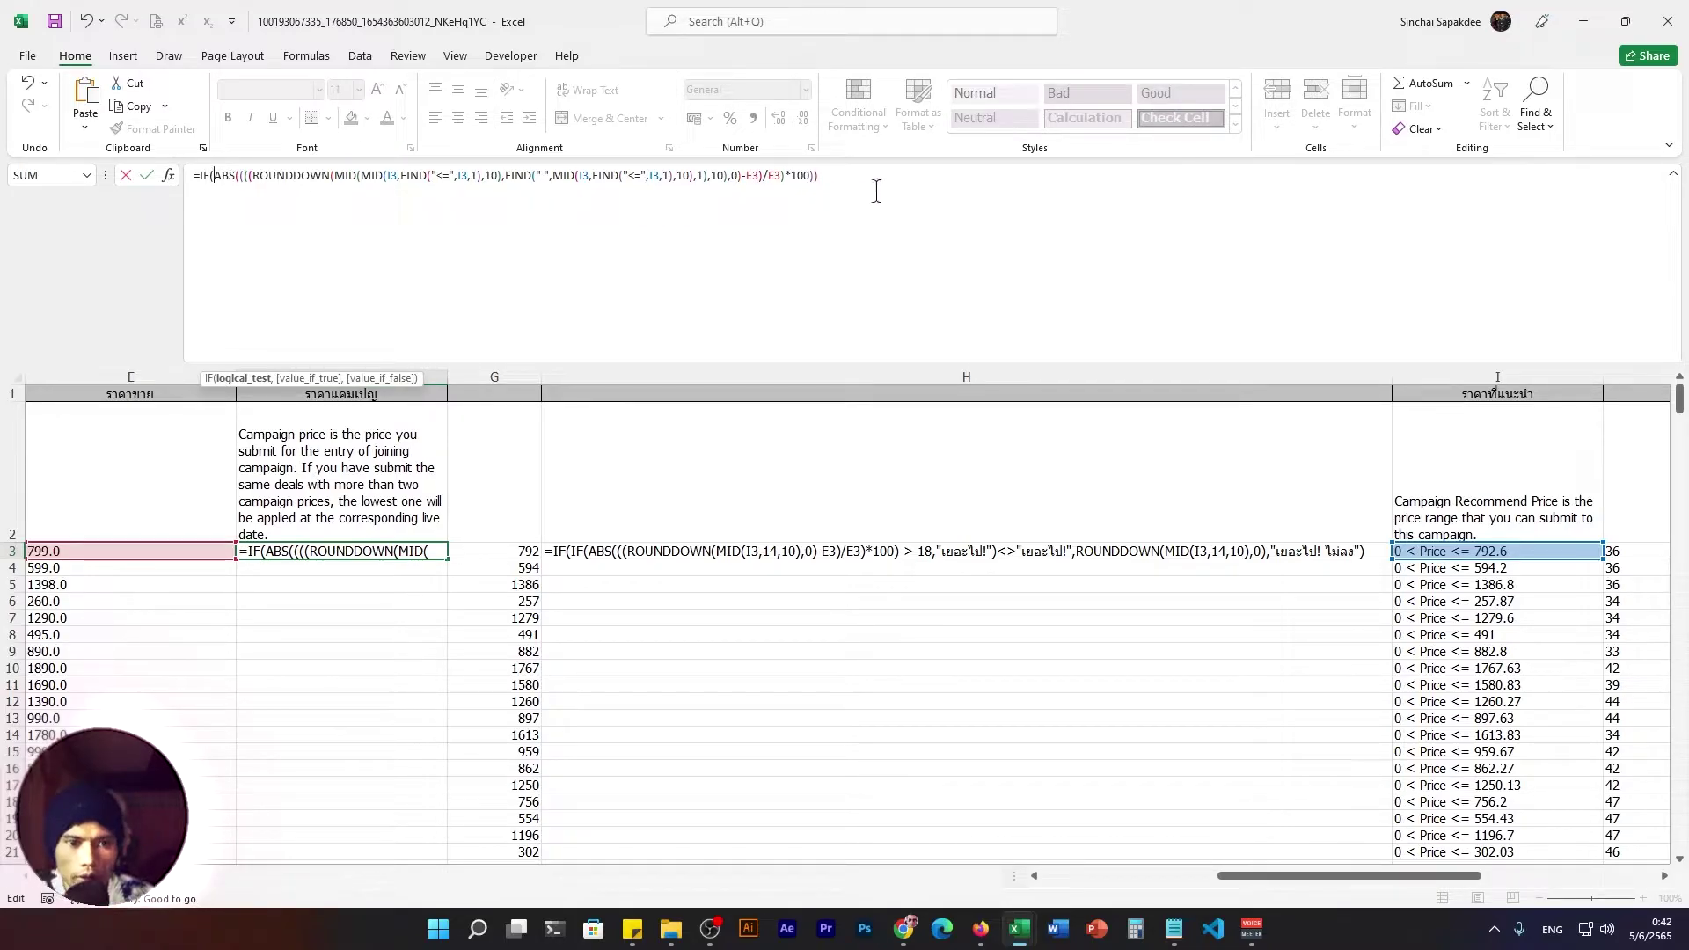
{"action": "left_click", "coordinate": [840, 178]}
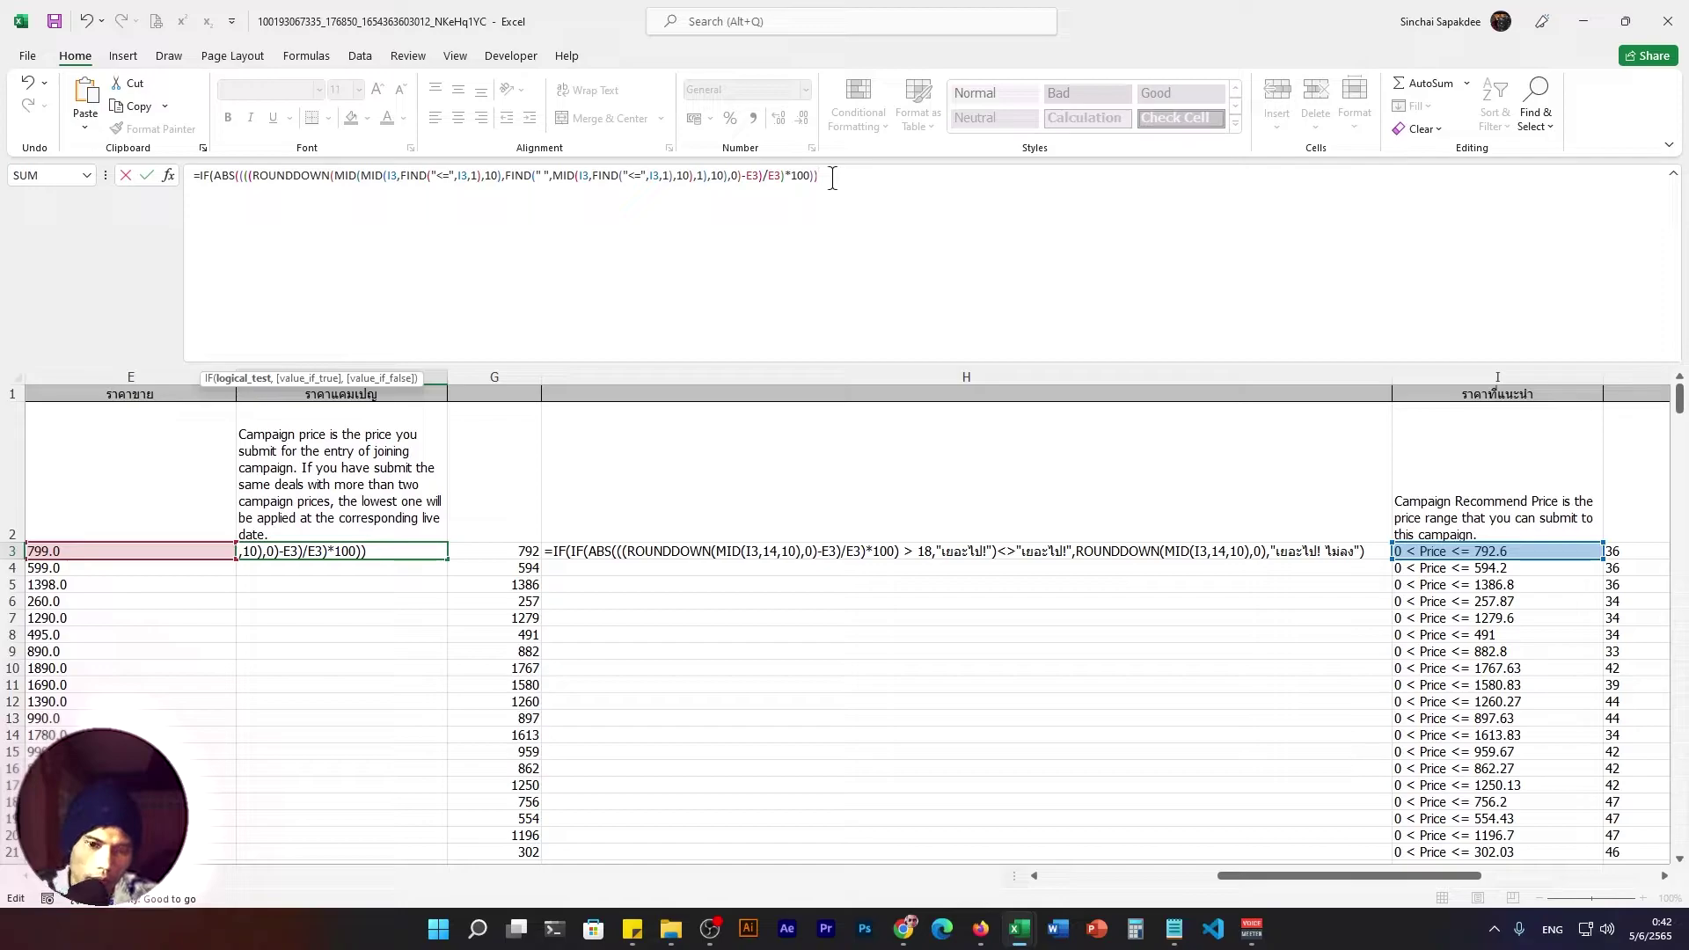
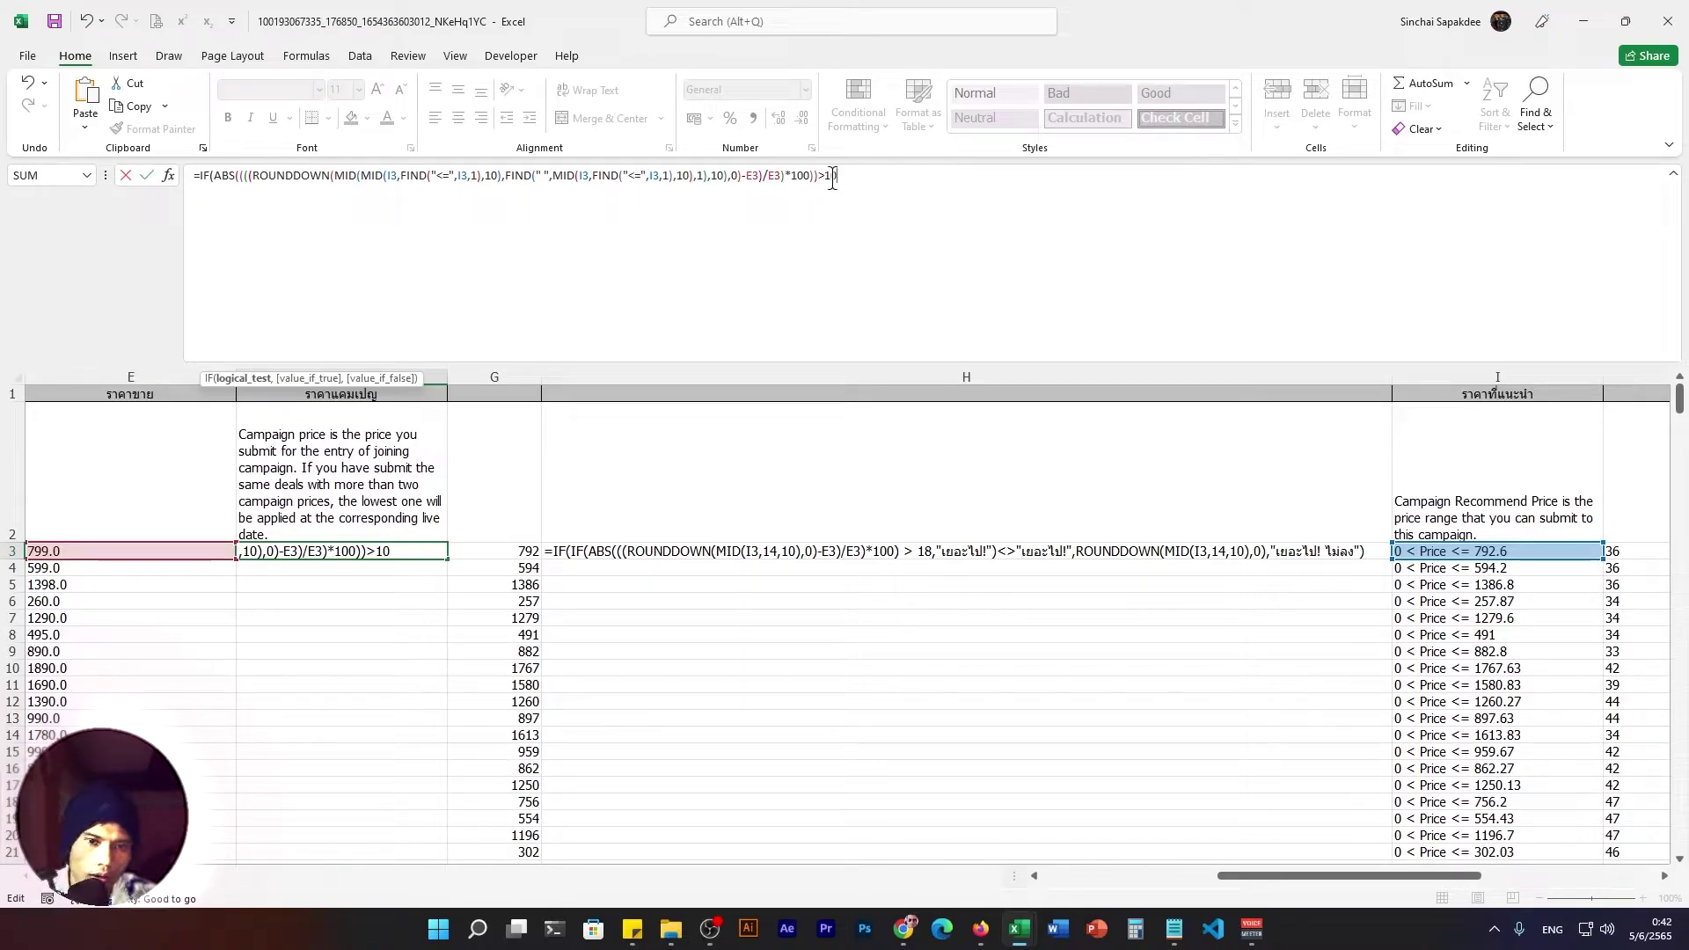
After >10, add "เยอะไป!" as the true result, followed by a comma.
{"action": "type", "text": ","}
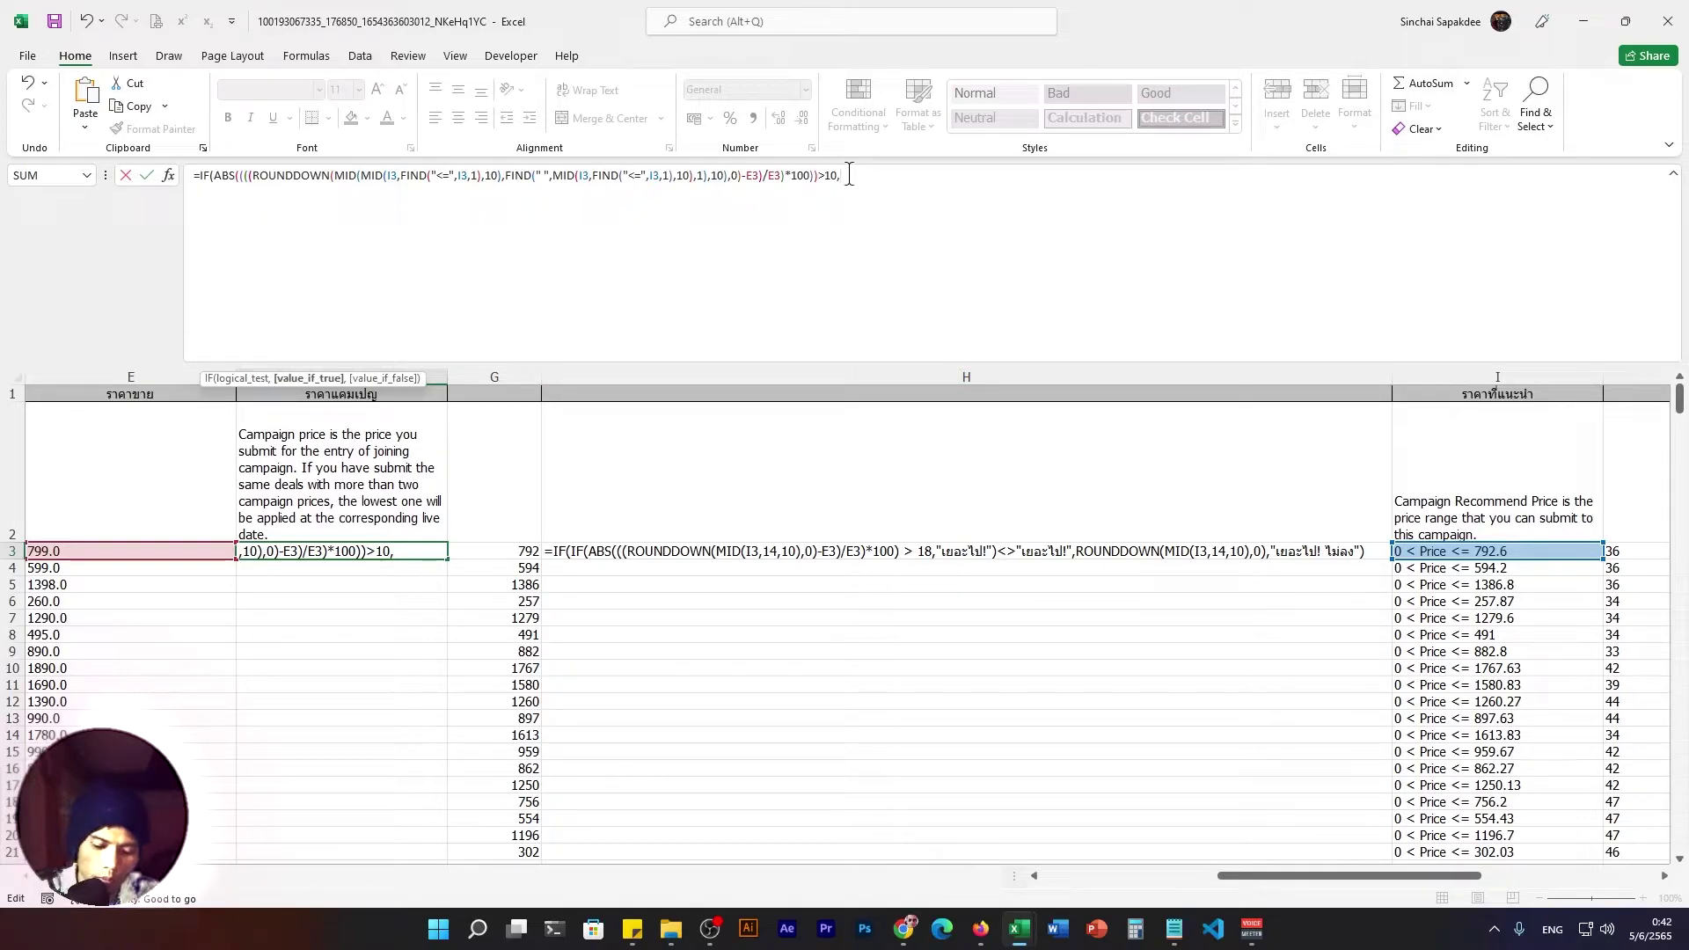
{"action": "type", "text": "\"g"}
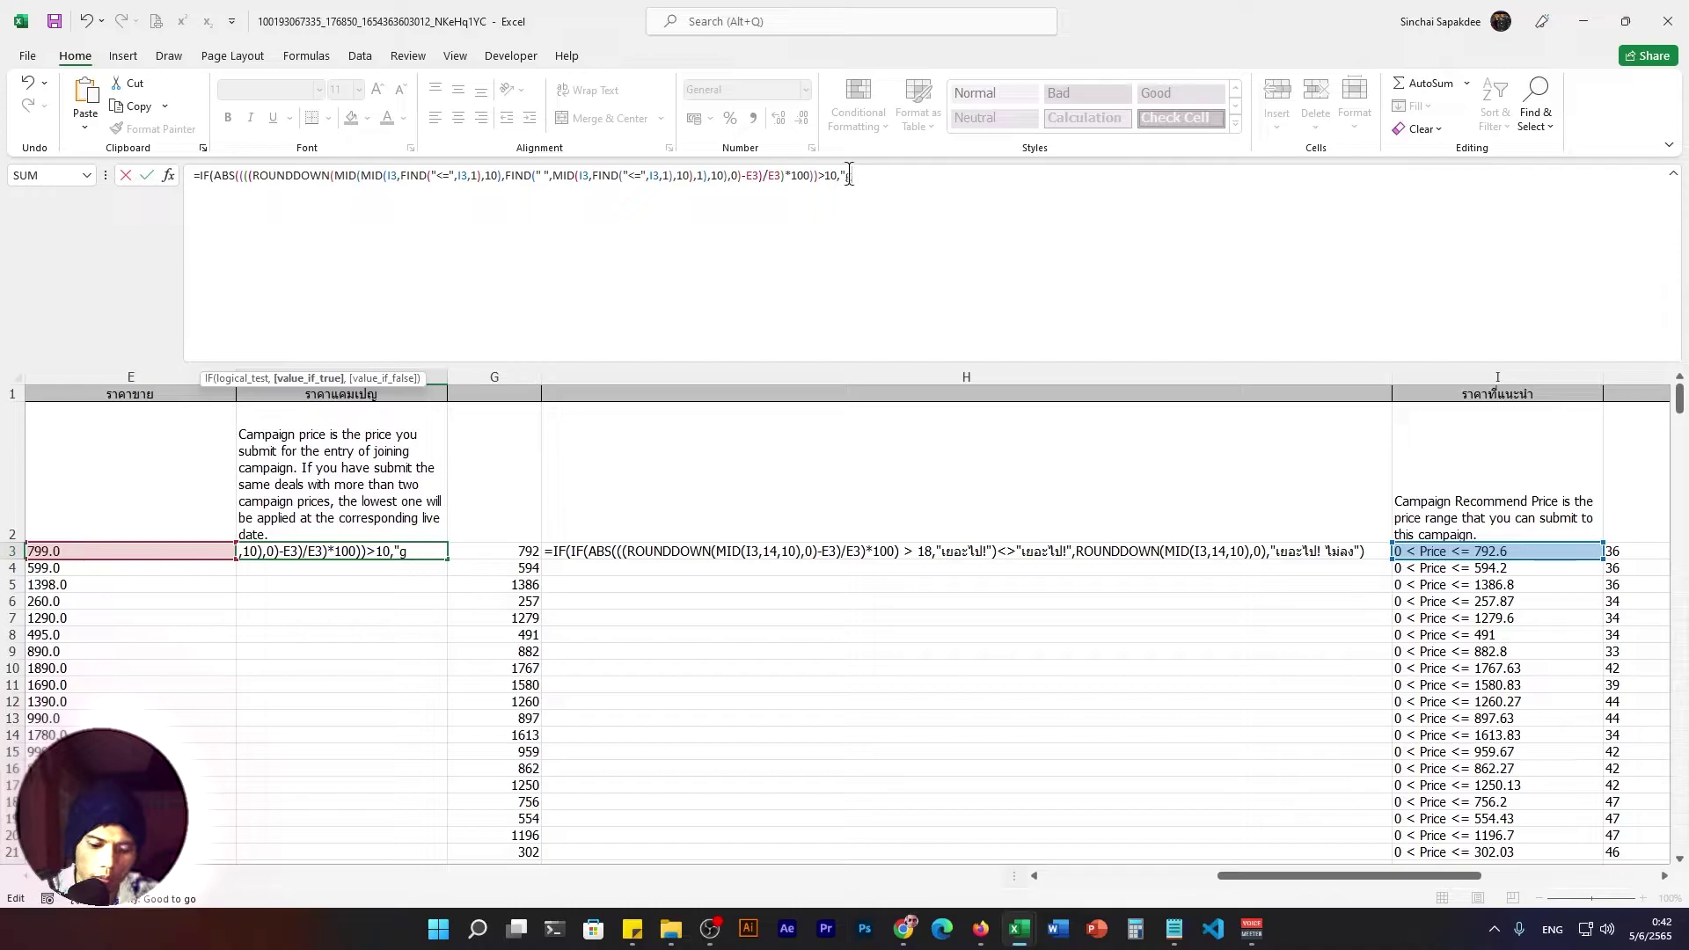
{"action": "key", "text": "super+space"}
{"action": "type", "text": "เยอไ"}
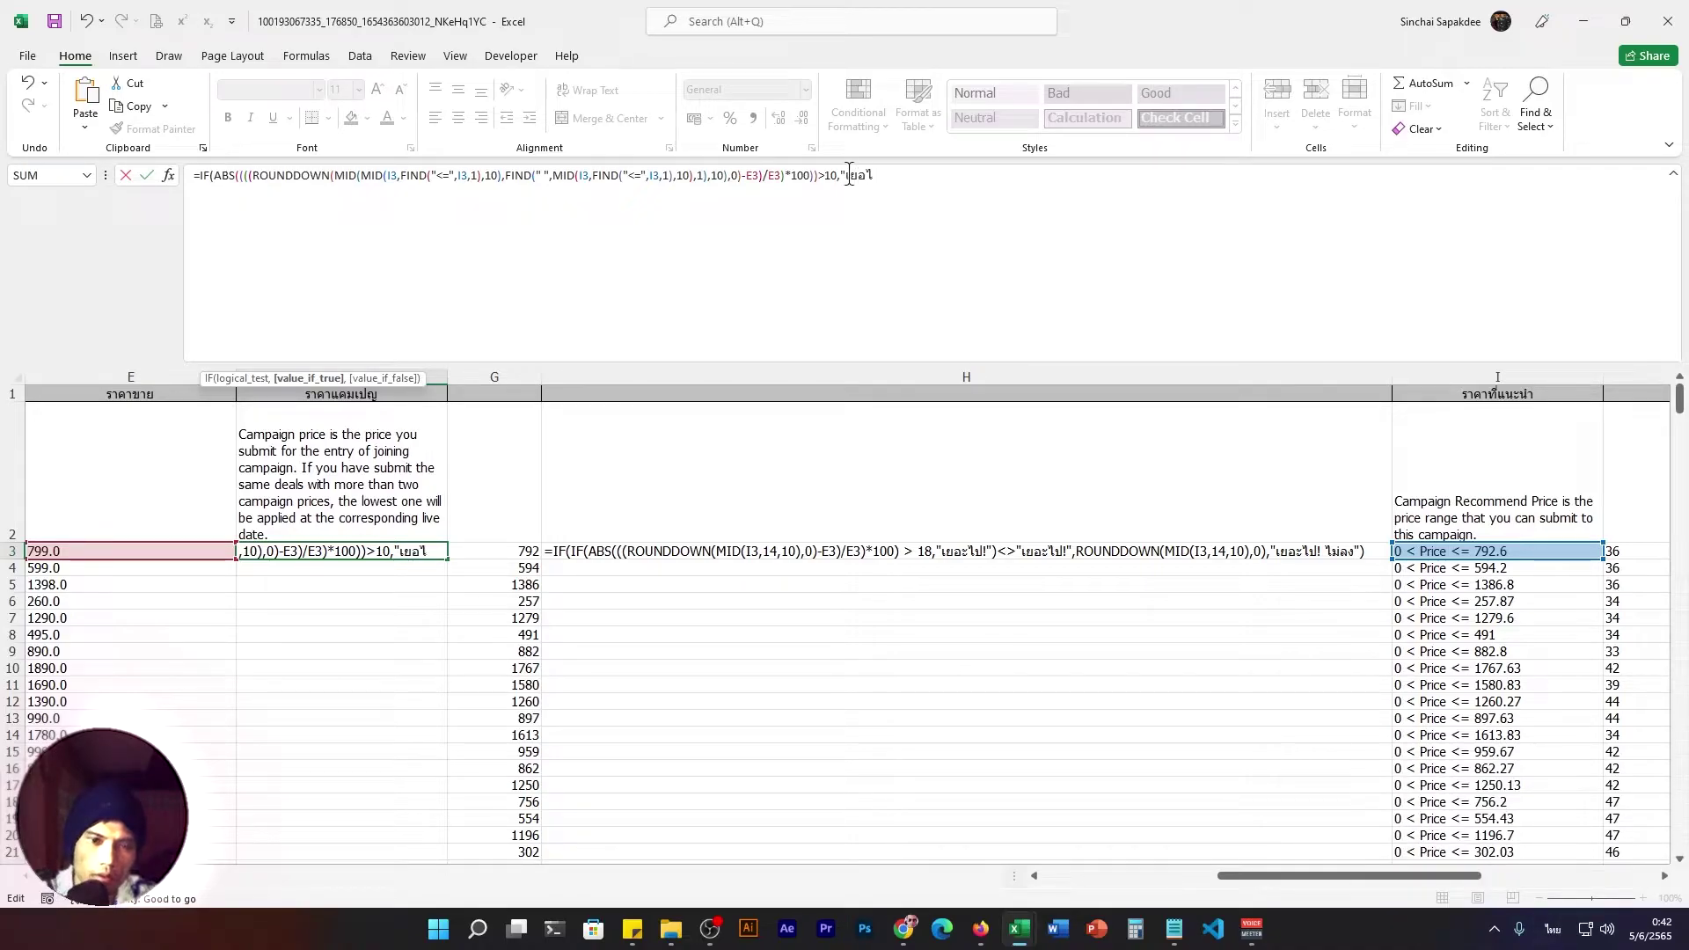
{"action": "type", "text": "ป"}
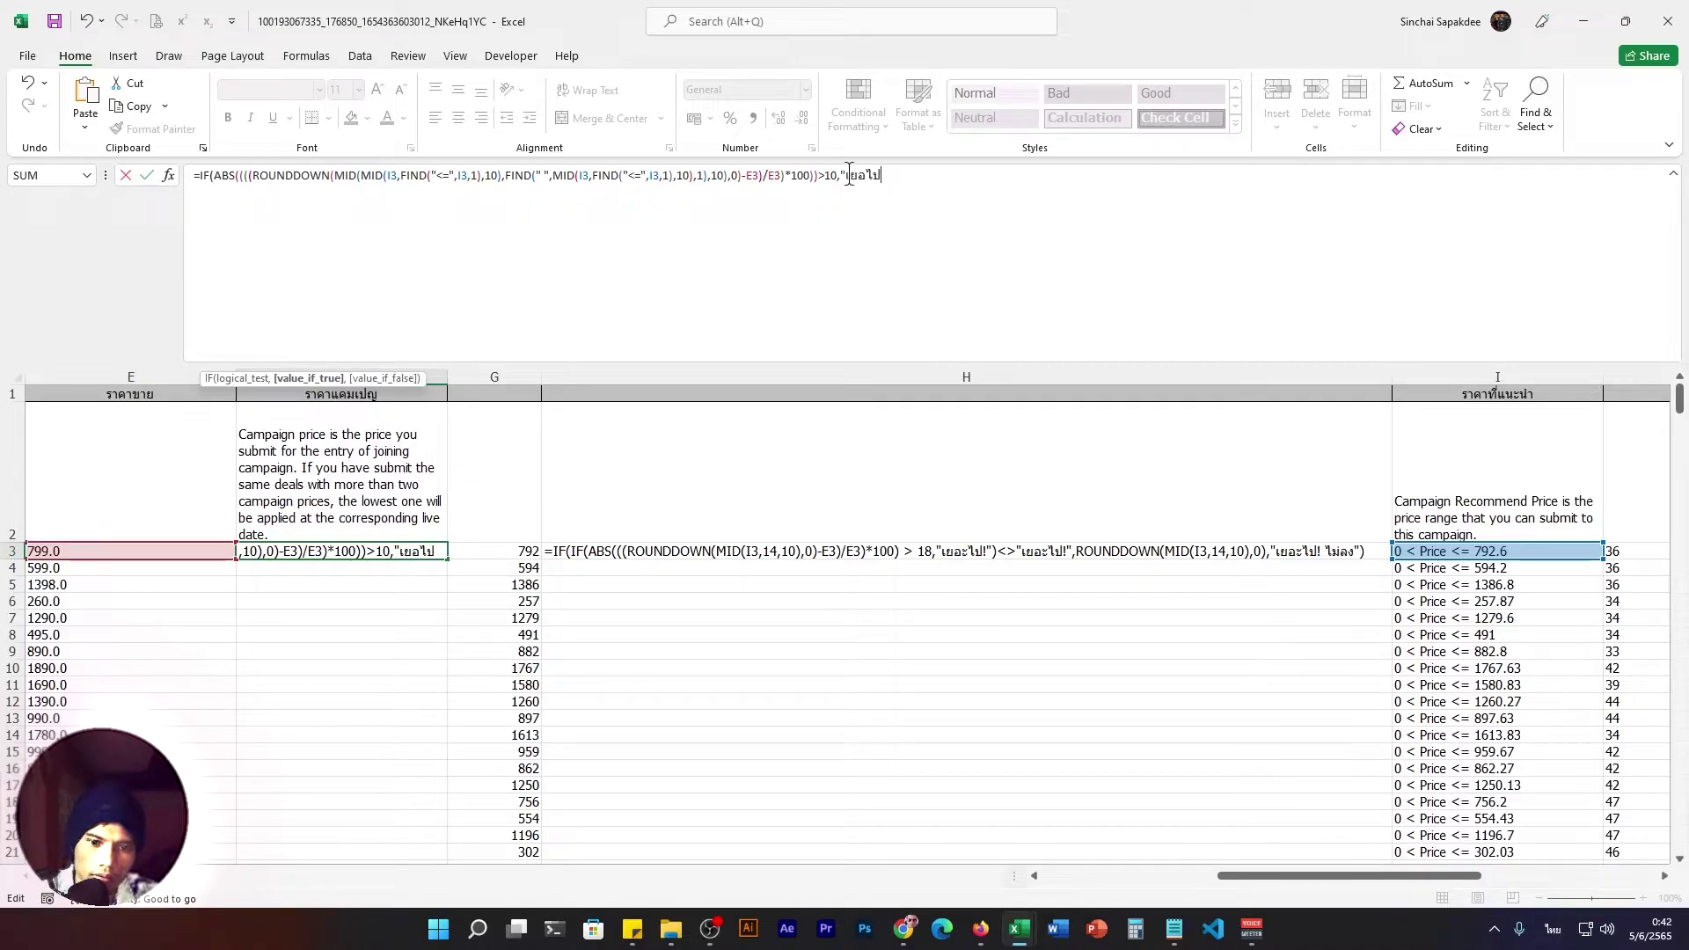
{"action": "key", "text": "super+space"}
{"action": "type", "text": "!"}
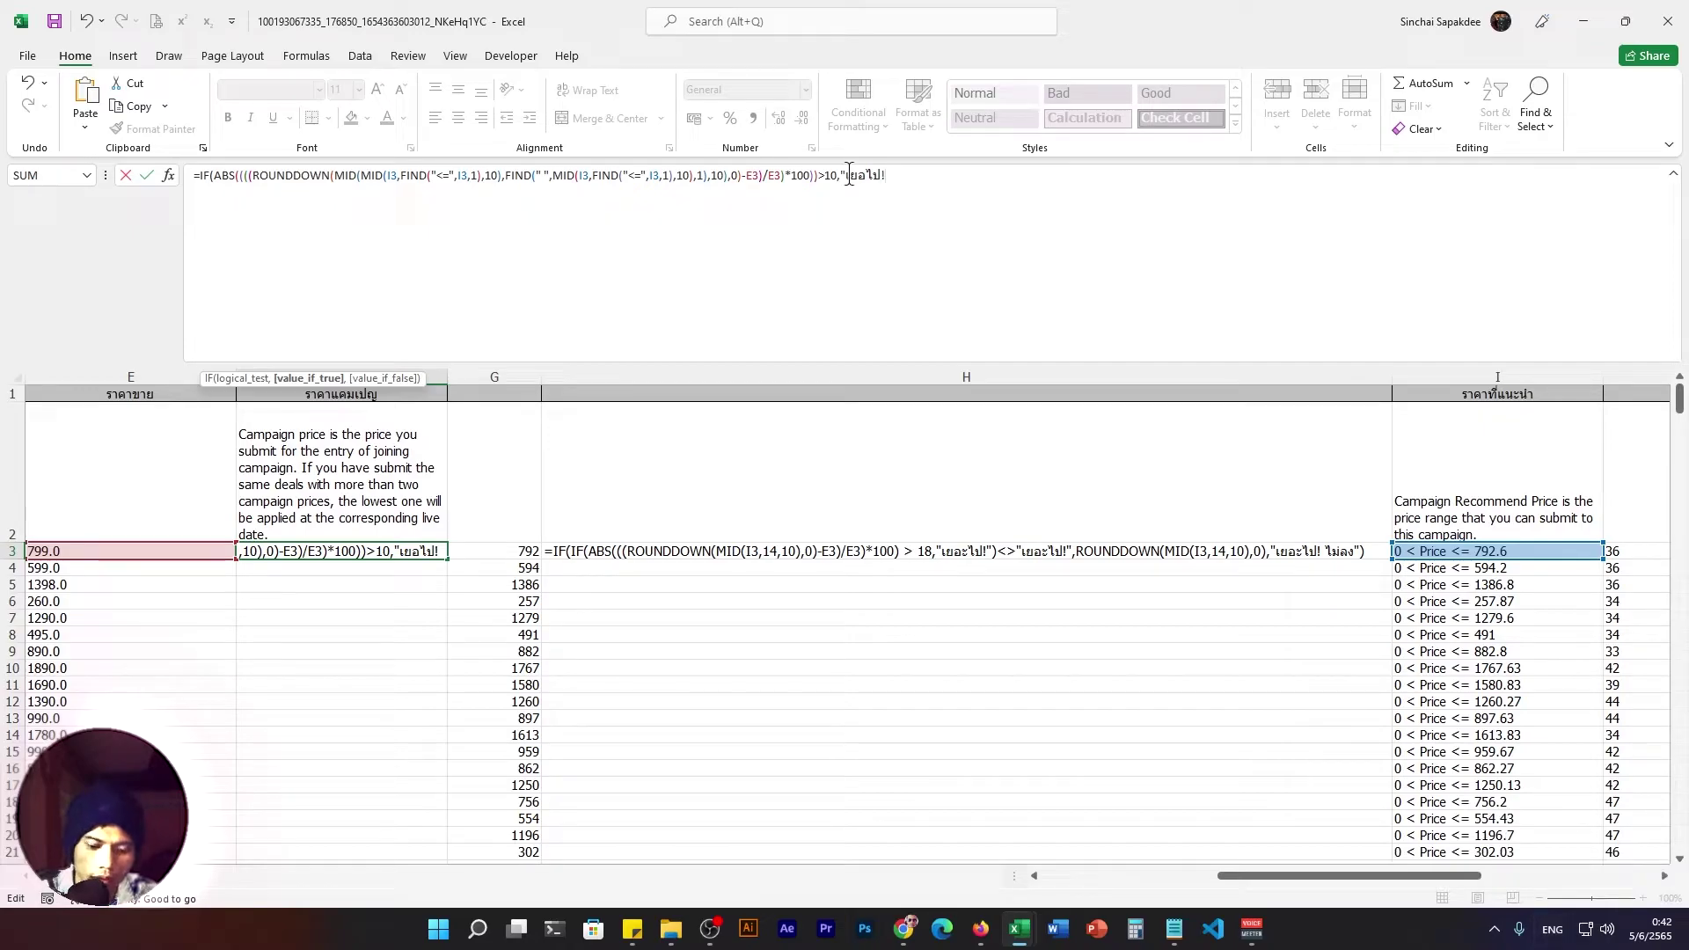
{"action": "key", "text": "super+space"}
{"action": "type", "text": "."}
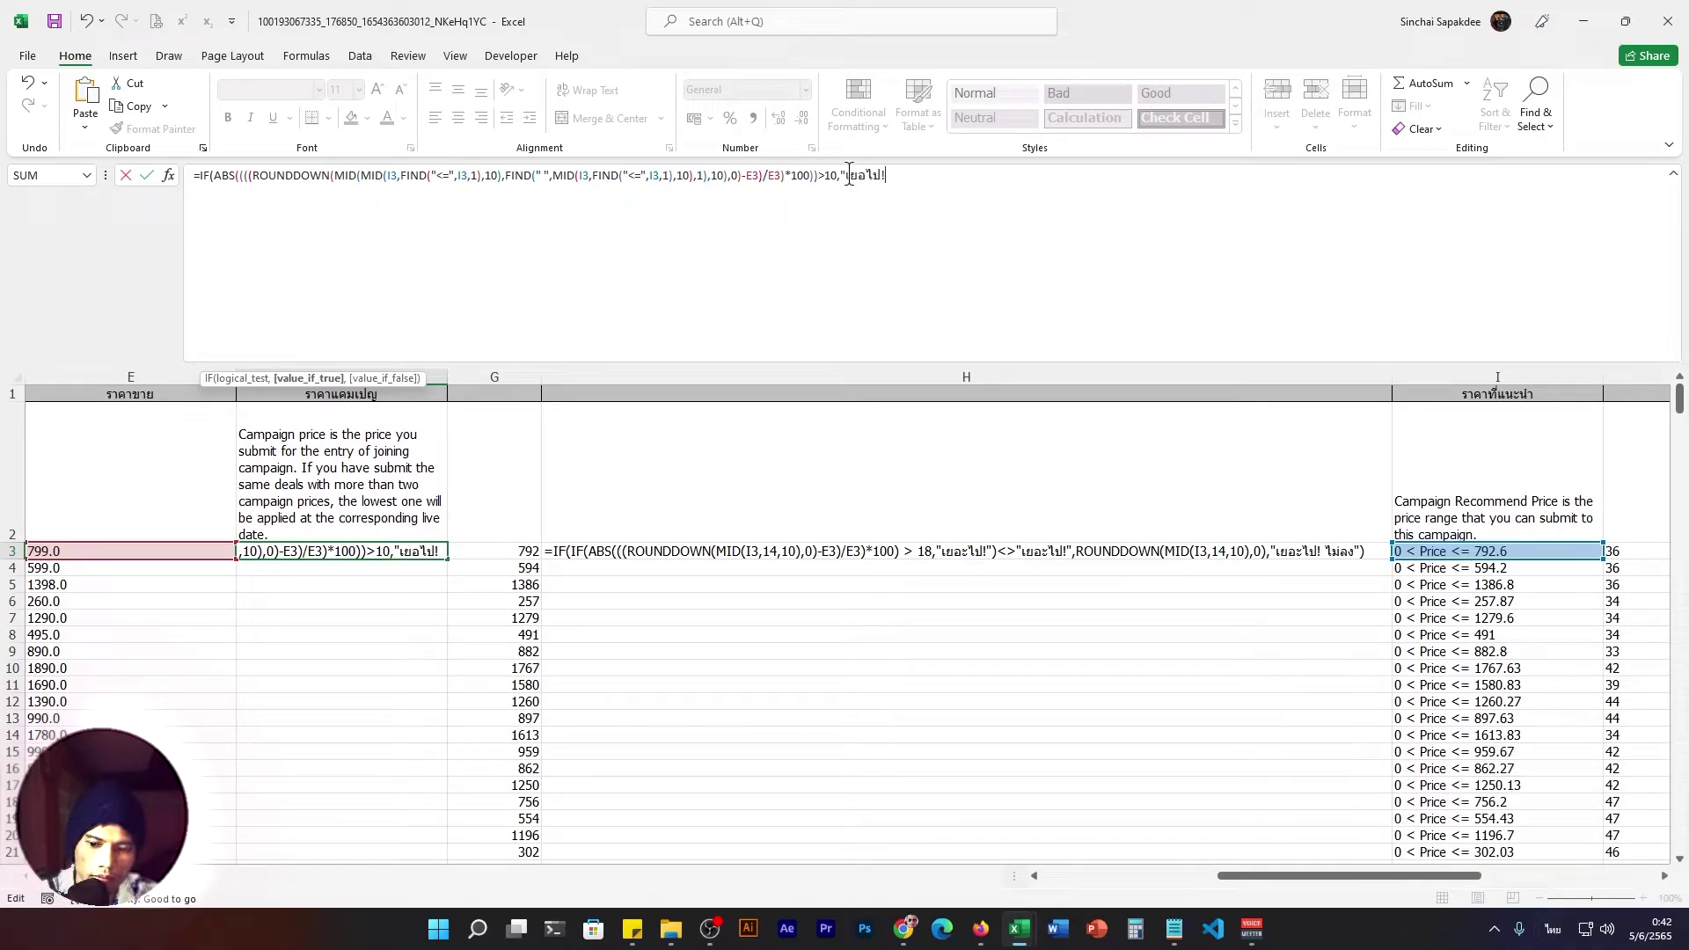
{"action": "key", "text": "super+space"}
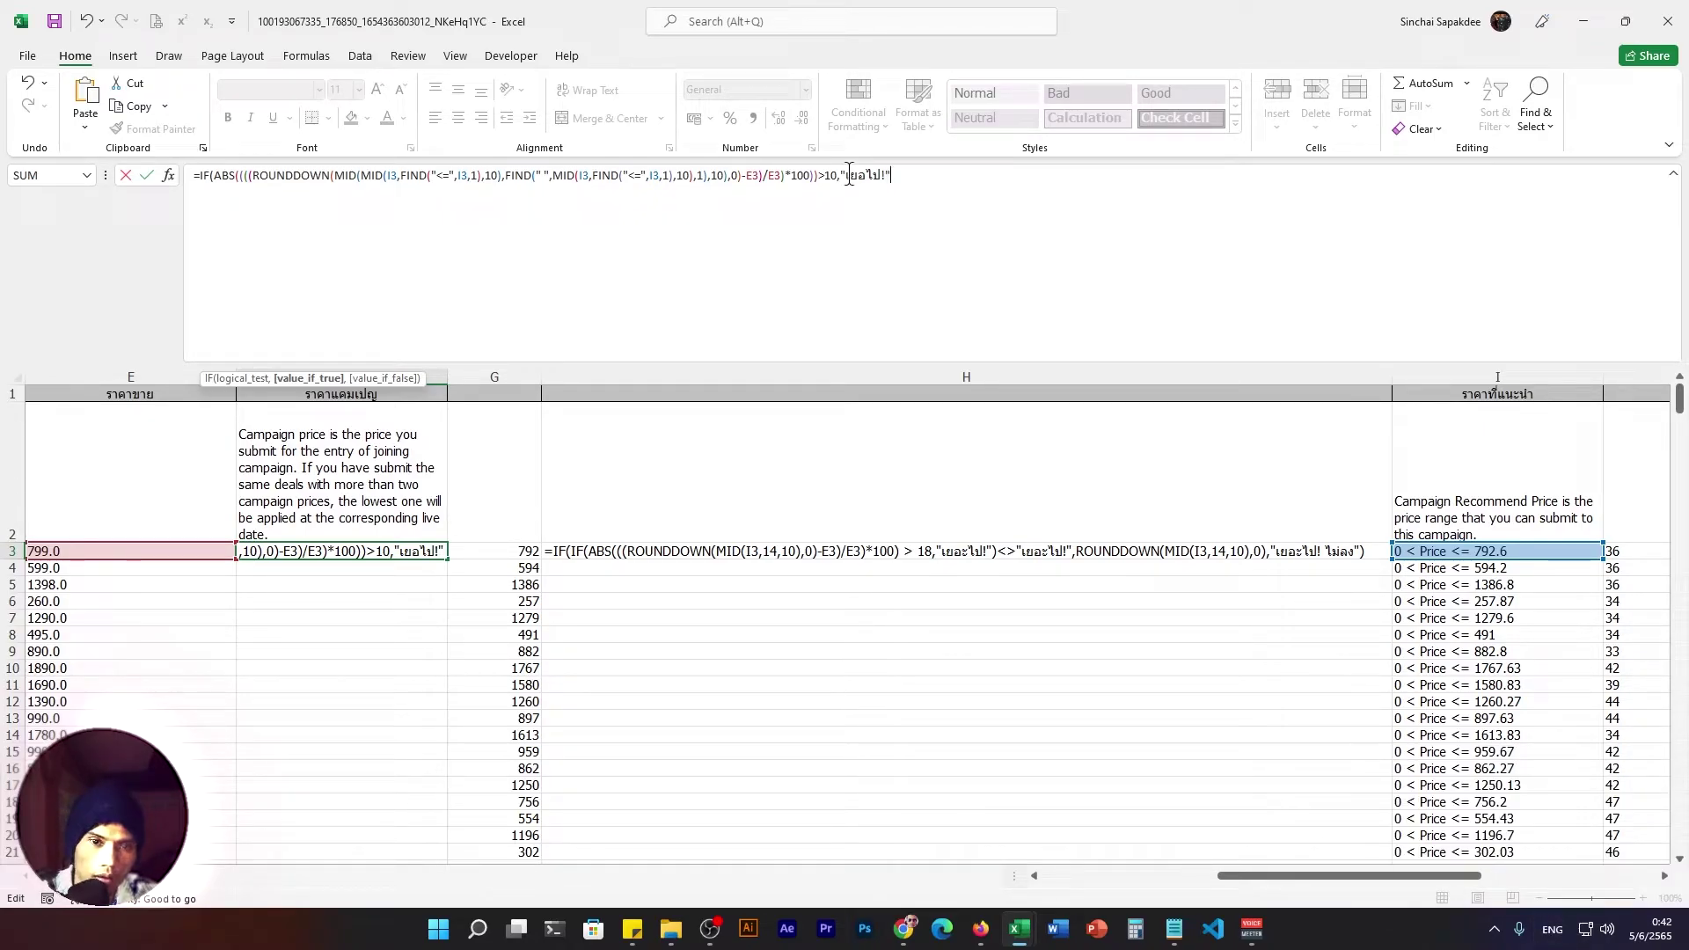
{"action": "type", "text": ","}
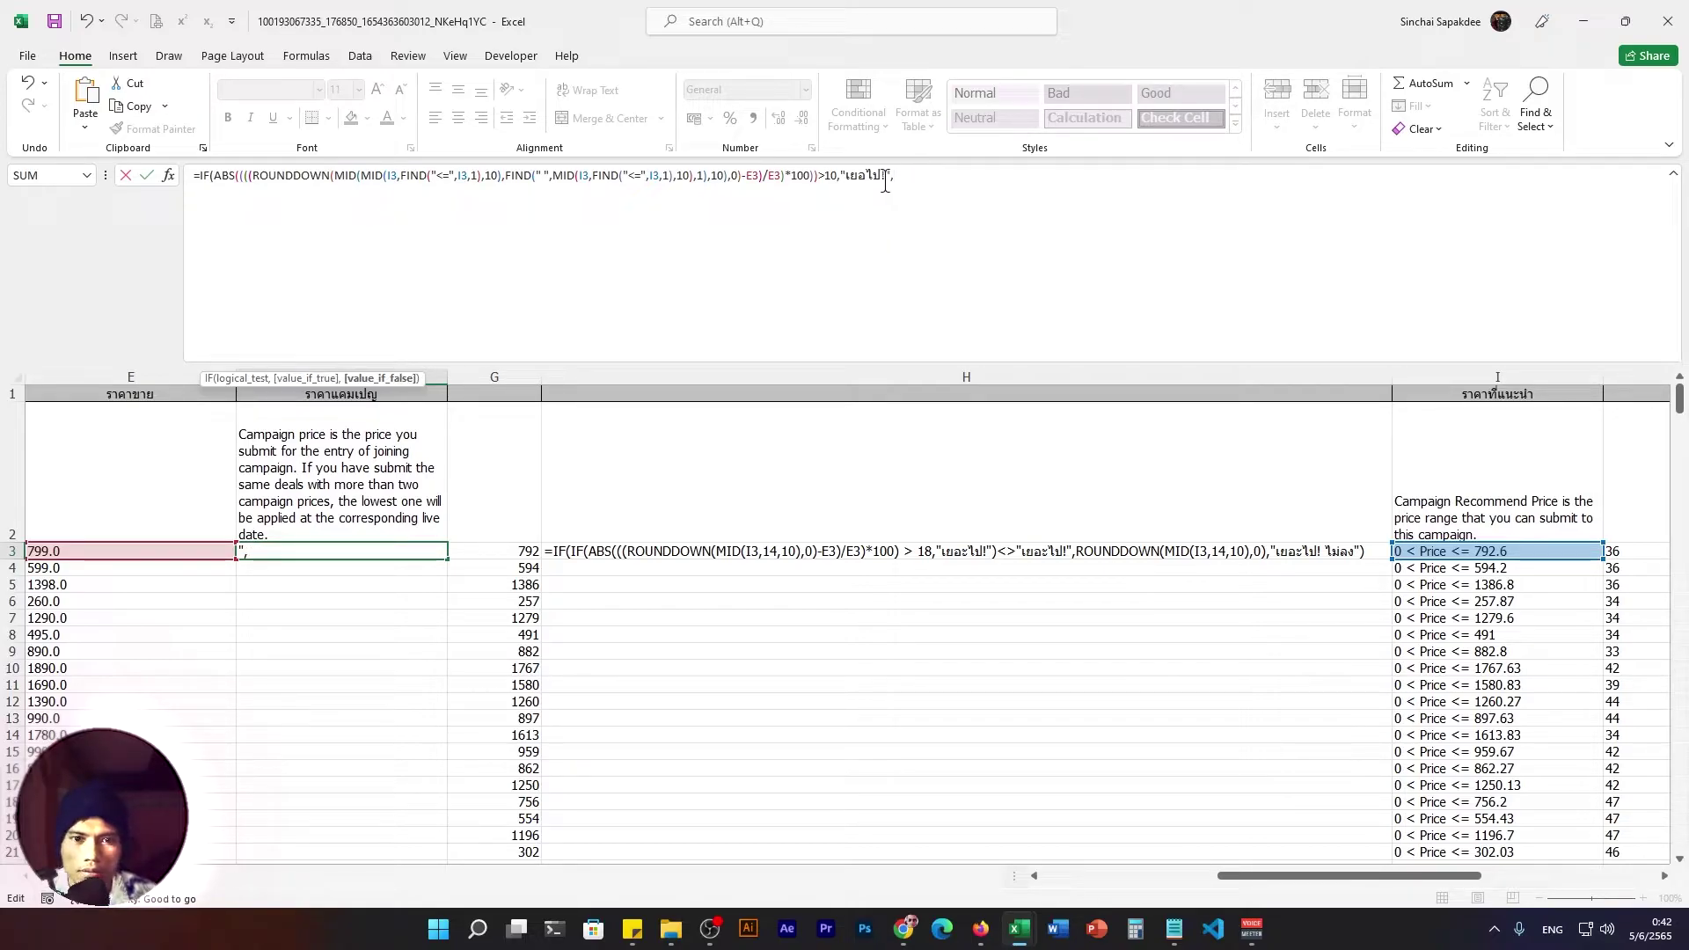
Fix the warning's spelling to "เยอะไป!" by inserting the missing ะ.
{"action": "left_click", "coordinate": [828, 174]}
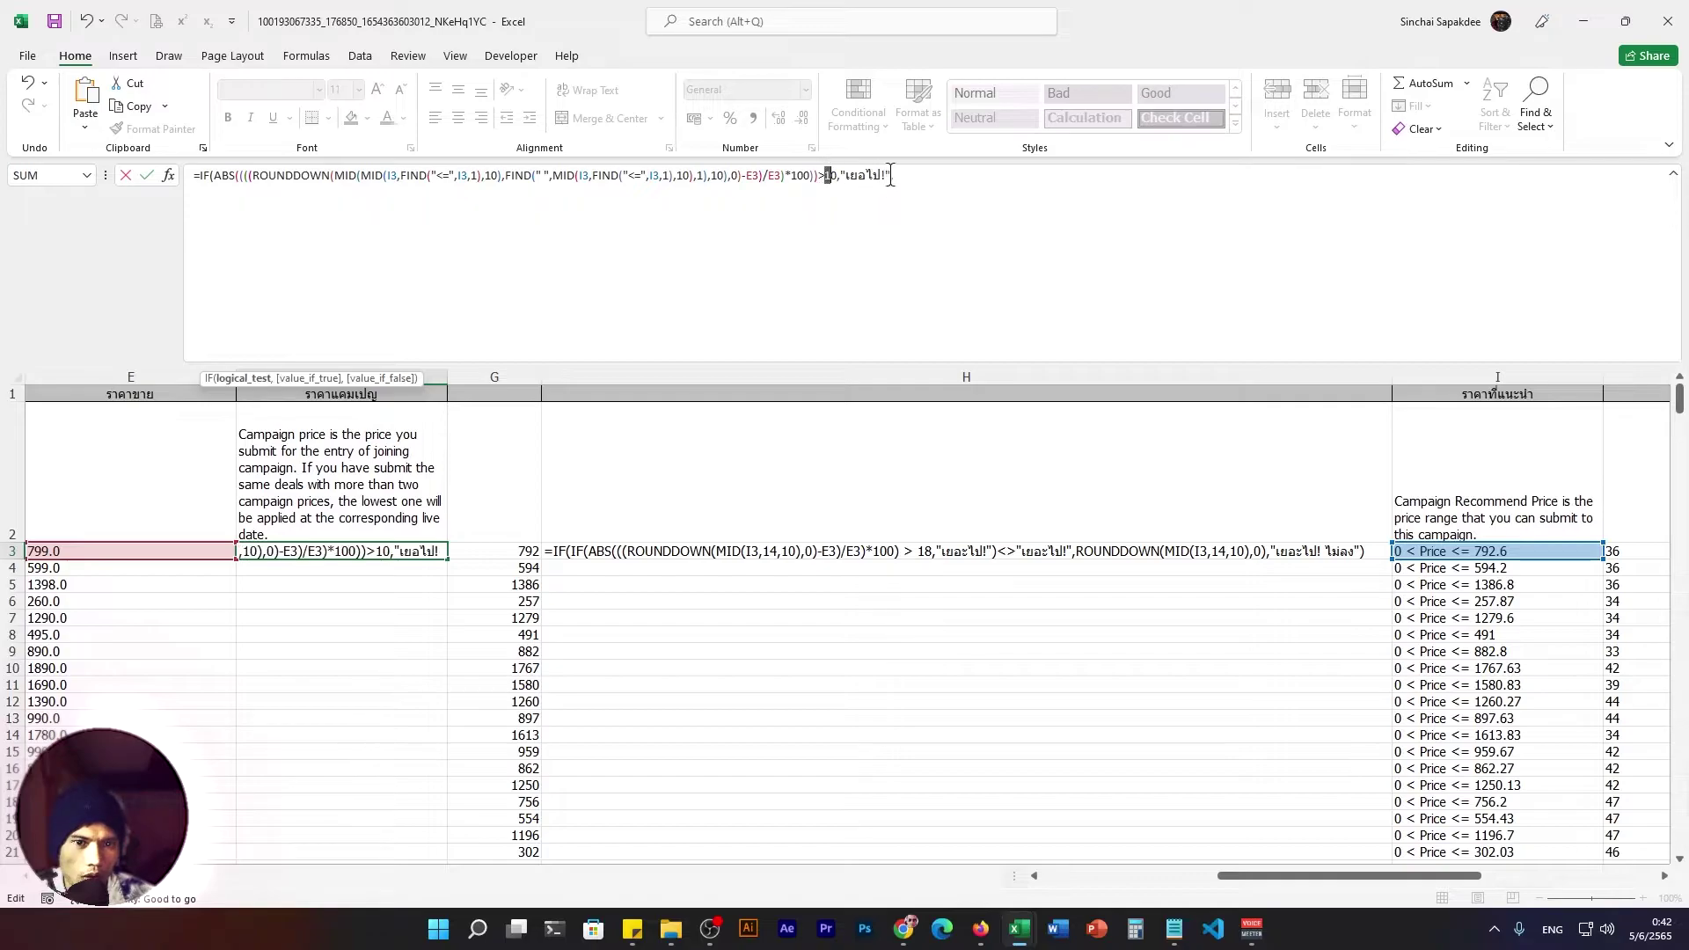
{"action": "left_click_drag", "start_coordinate": [893, 175], "coordinate": [837, 174]}
{"action": "left_click", "coordinate": [867, 175]}
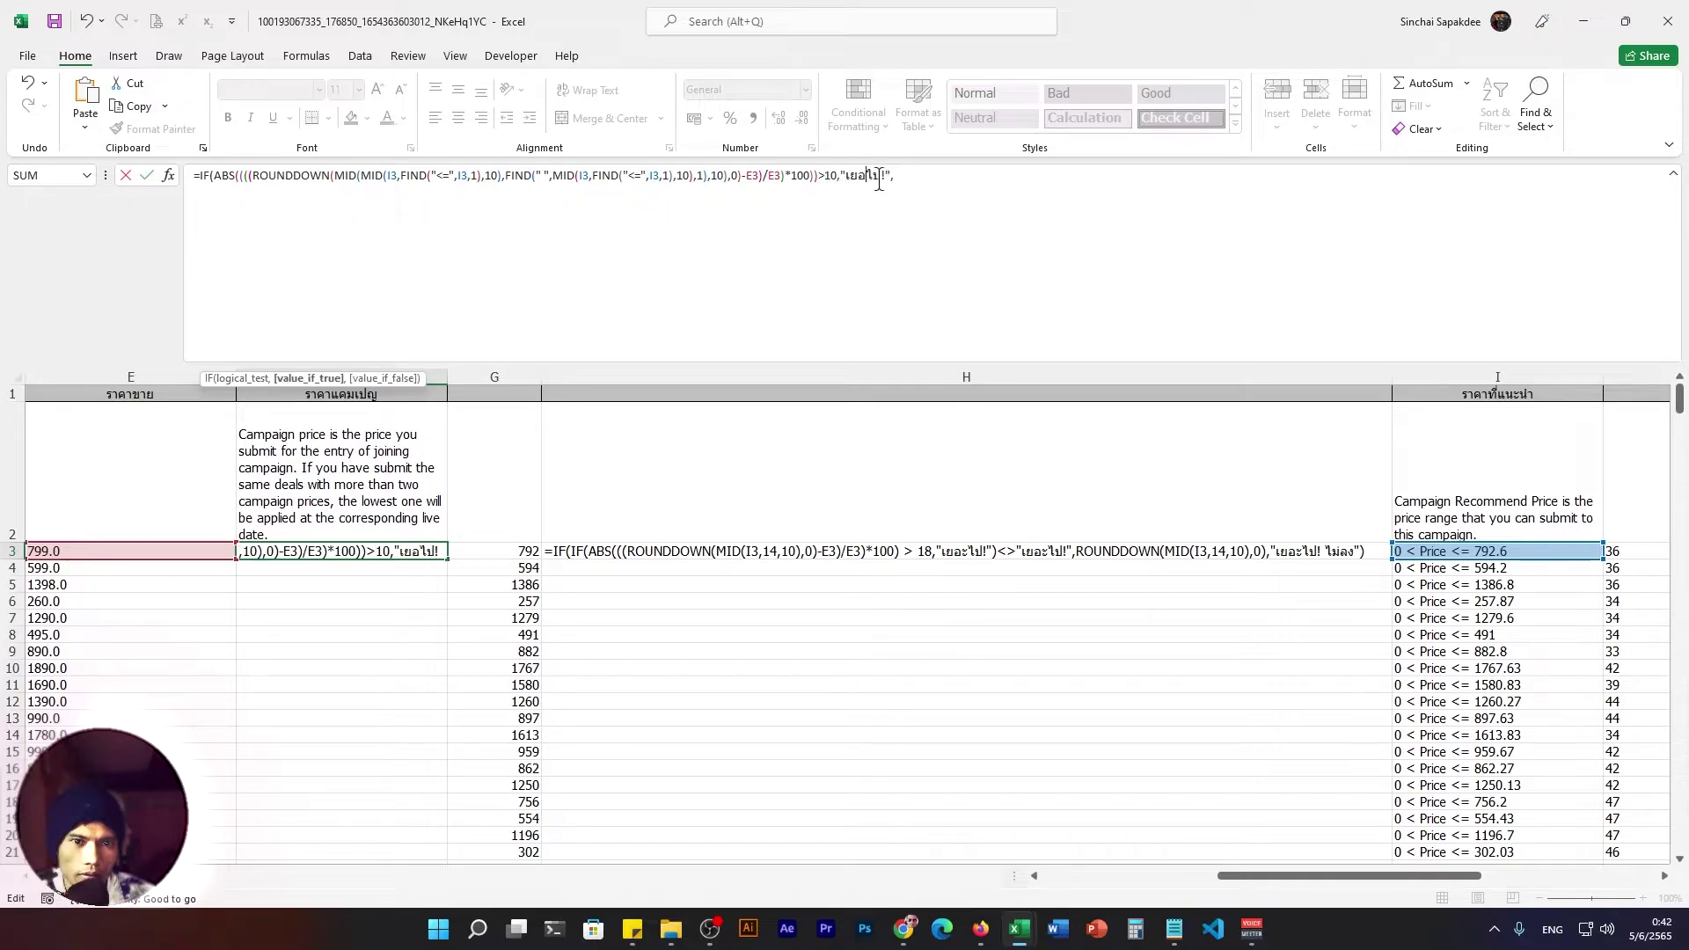
{"action": "key", "text": "super+space"}
{"action": "type", "text": "ะ"}
{"action": "left_click", "coordinate": [904, 174]}
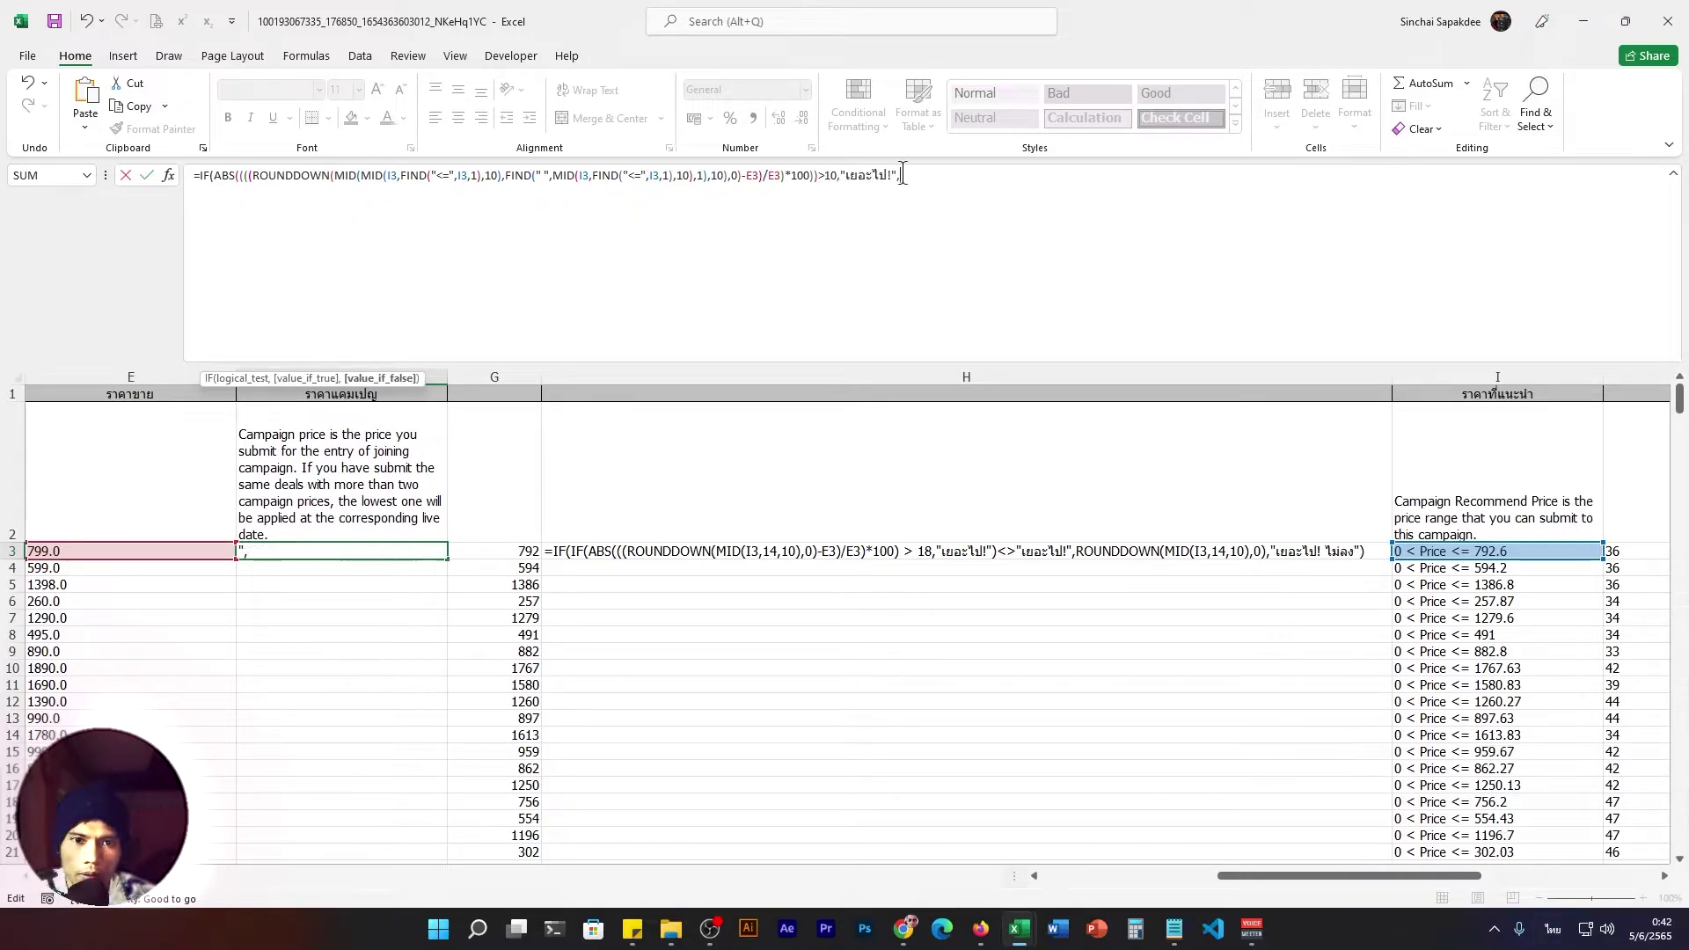
{"action": "key", "text": "super+space"}
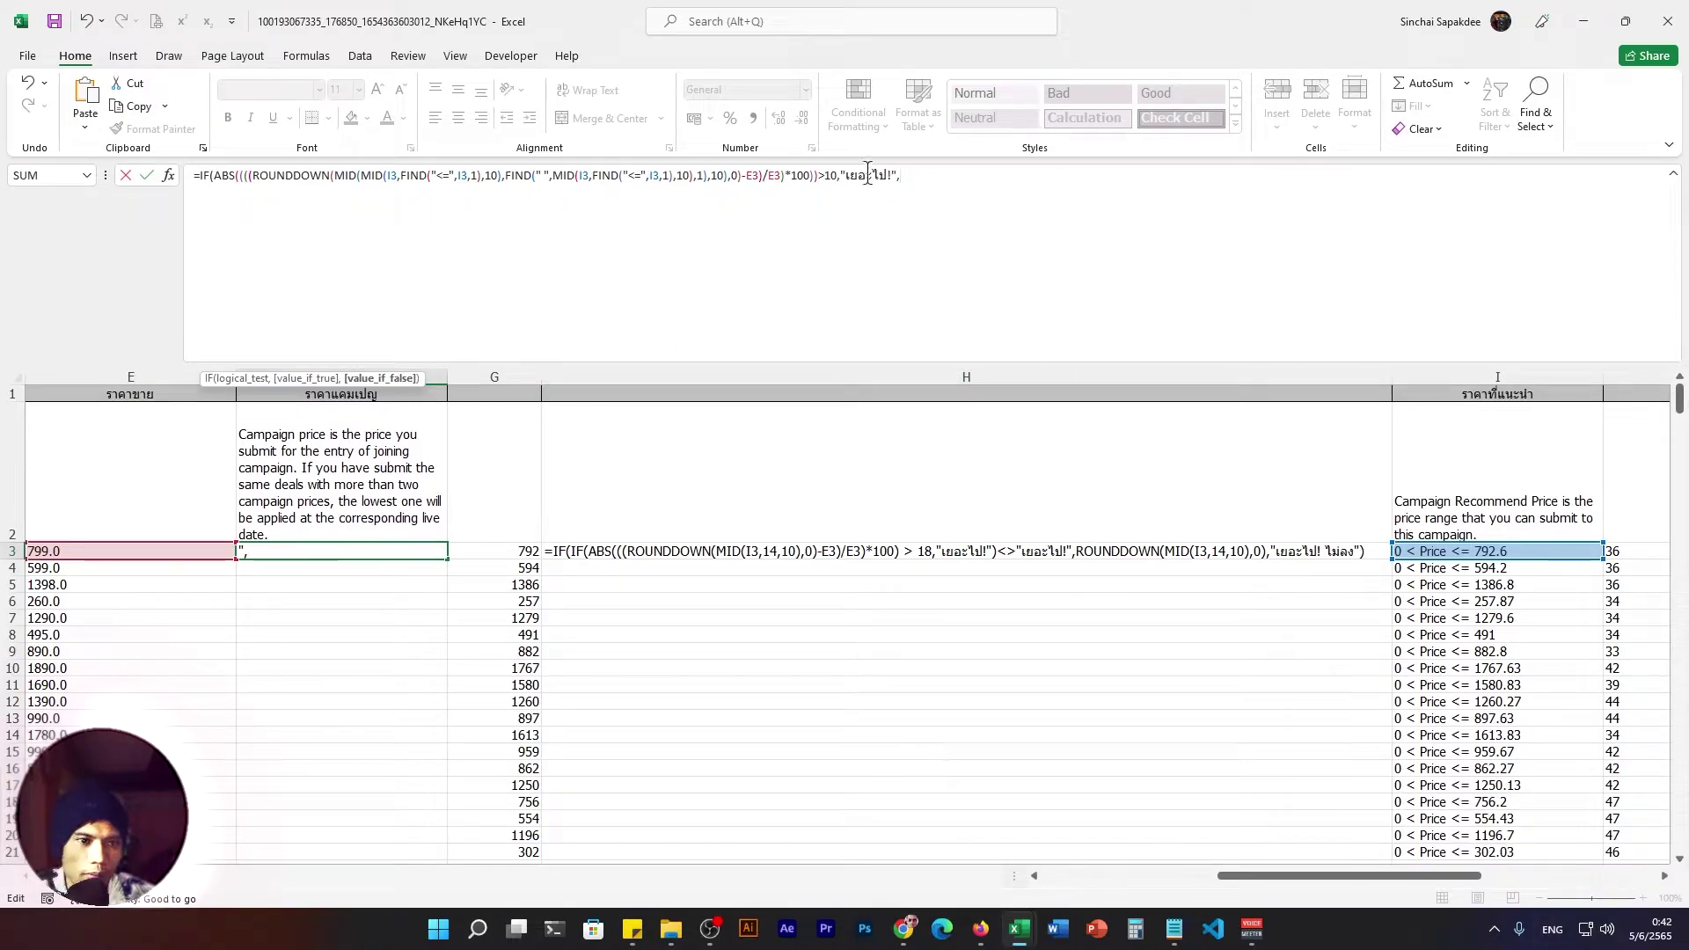
{"action": "double_click", "coordinate": [831, 175]}
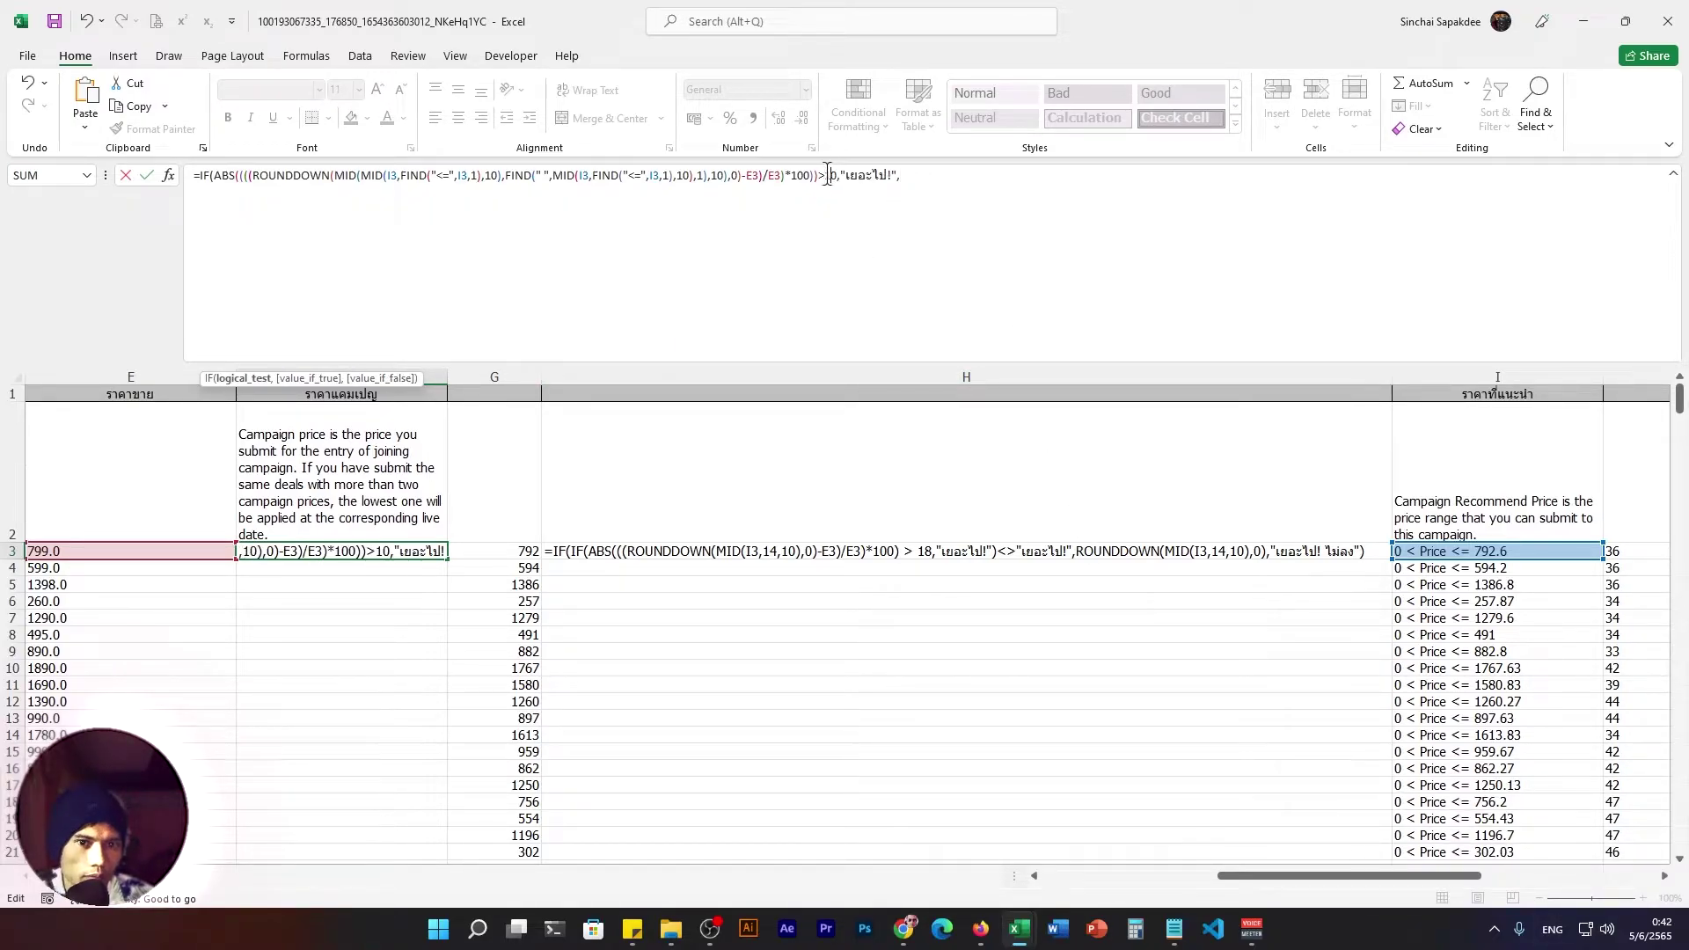
{"action": "left_click", "coordinate": [899, 175]}
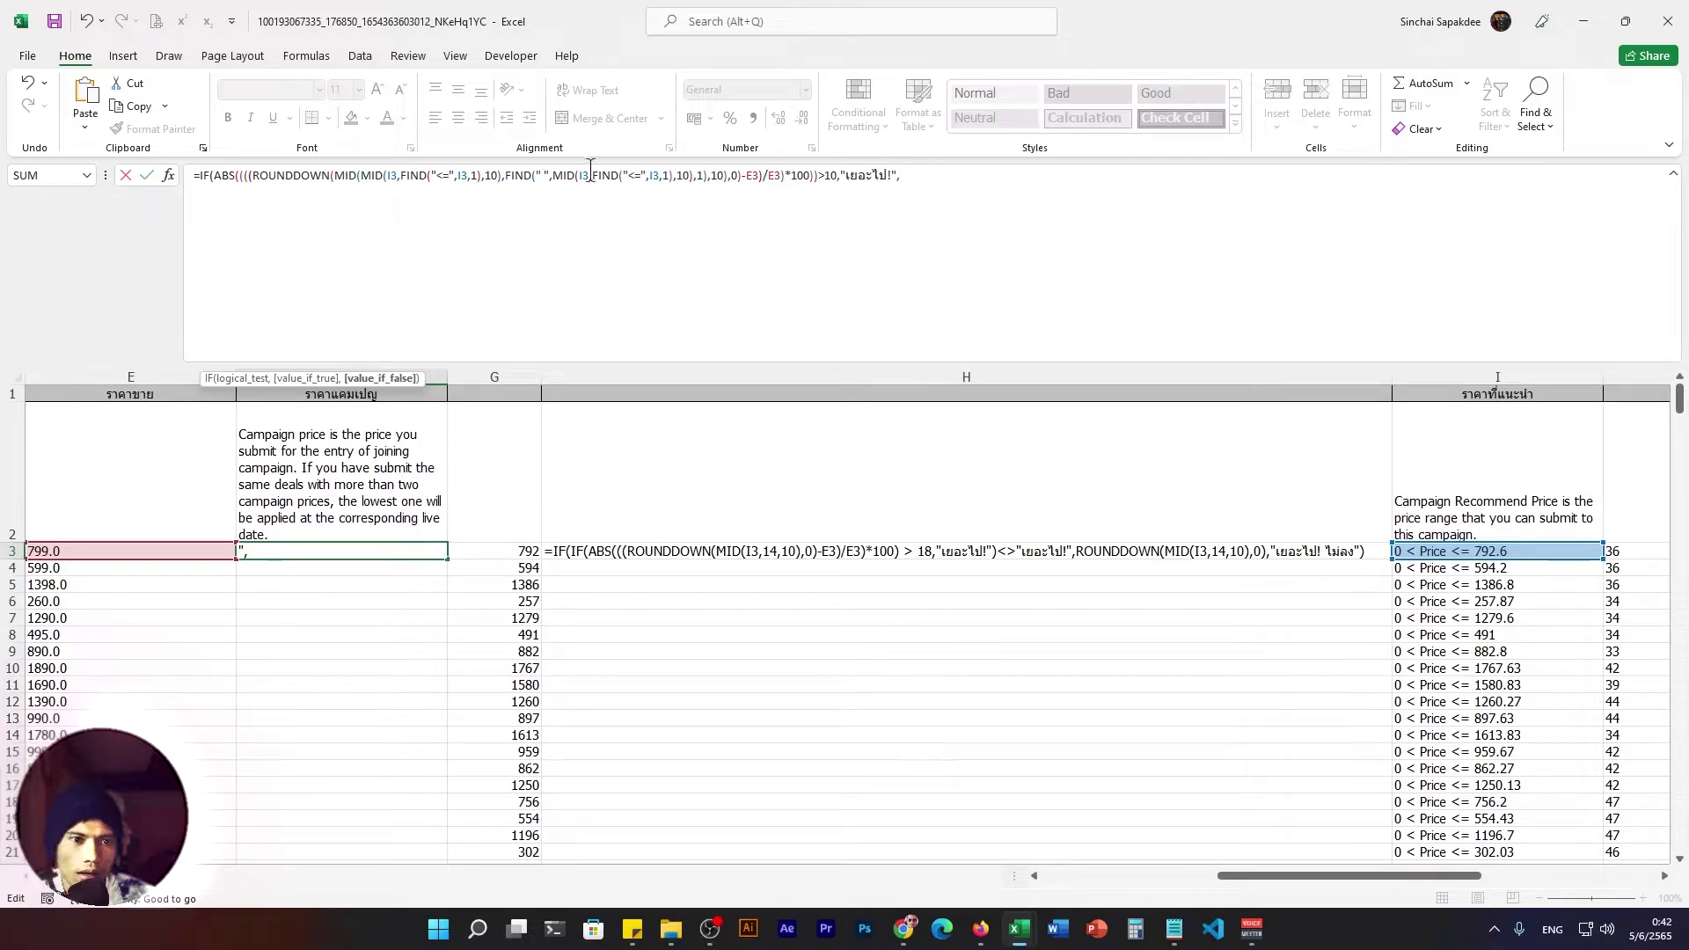
Check that the ROUNDDOWN price expression evaluates to 792, then paste it as the final argument.
{"action": "left_click", "coordinate": [591, 175]}
{"action": "left_click", "coordinate": [328, 176]}
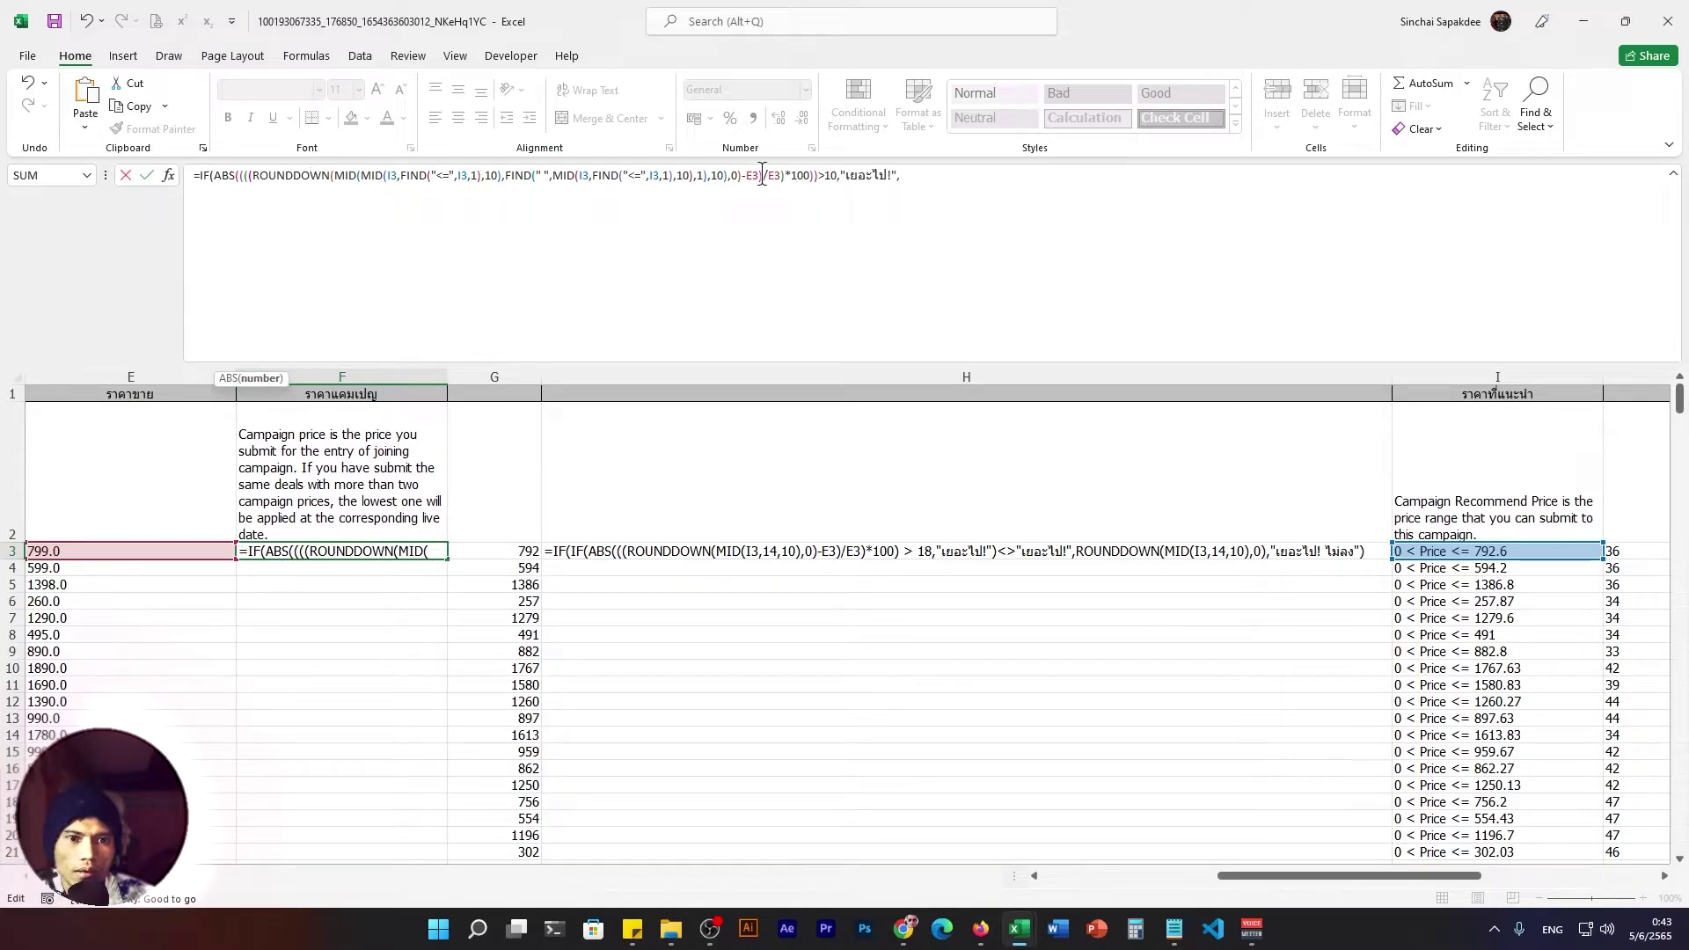
{"action": "mouse_move", "coordinate": [741, 175]}
{"action": "left_mouse_down"}
{"action": "mouse_move", "coordinate": [254, 170]}
{"action": "mouse_move", "coordinate": [514, 156]}
{"action": "mouse_move", "coordinate": [255, 182]}
{"action": "mouse_move", "coordinate": [255, 165]}
{"action": "left_mouse_up"}
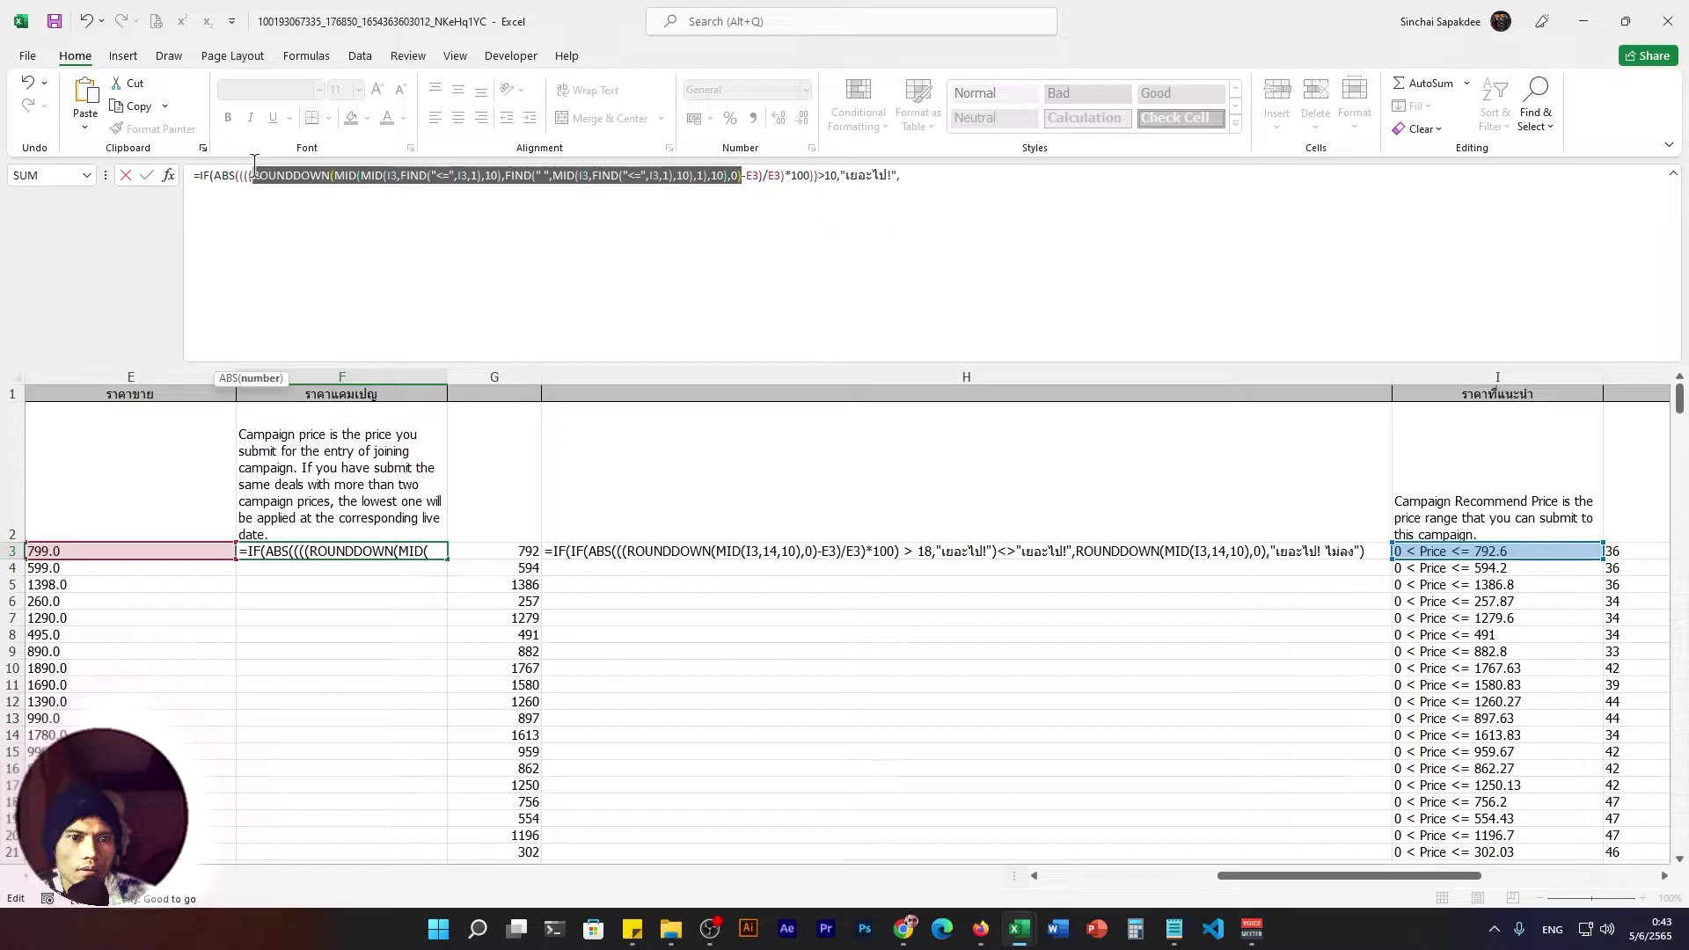
{"action": "mouse_move", "coordinate": [254, 164]}
{"action": "left_mouse_down"}
{"action": "mouse_move", "coordinate": [1027, 165]}
{"action": "mouse_move", "coordinate": [322, 192]}
{"action": "mouse_move", "coordinate": [330, 180]}
{"action": "mouse_move", "coordinate": [255, 174]}
{"action": "left_mouse_up"}
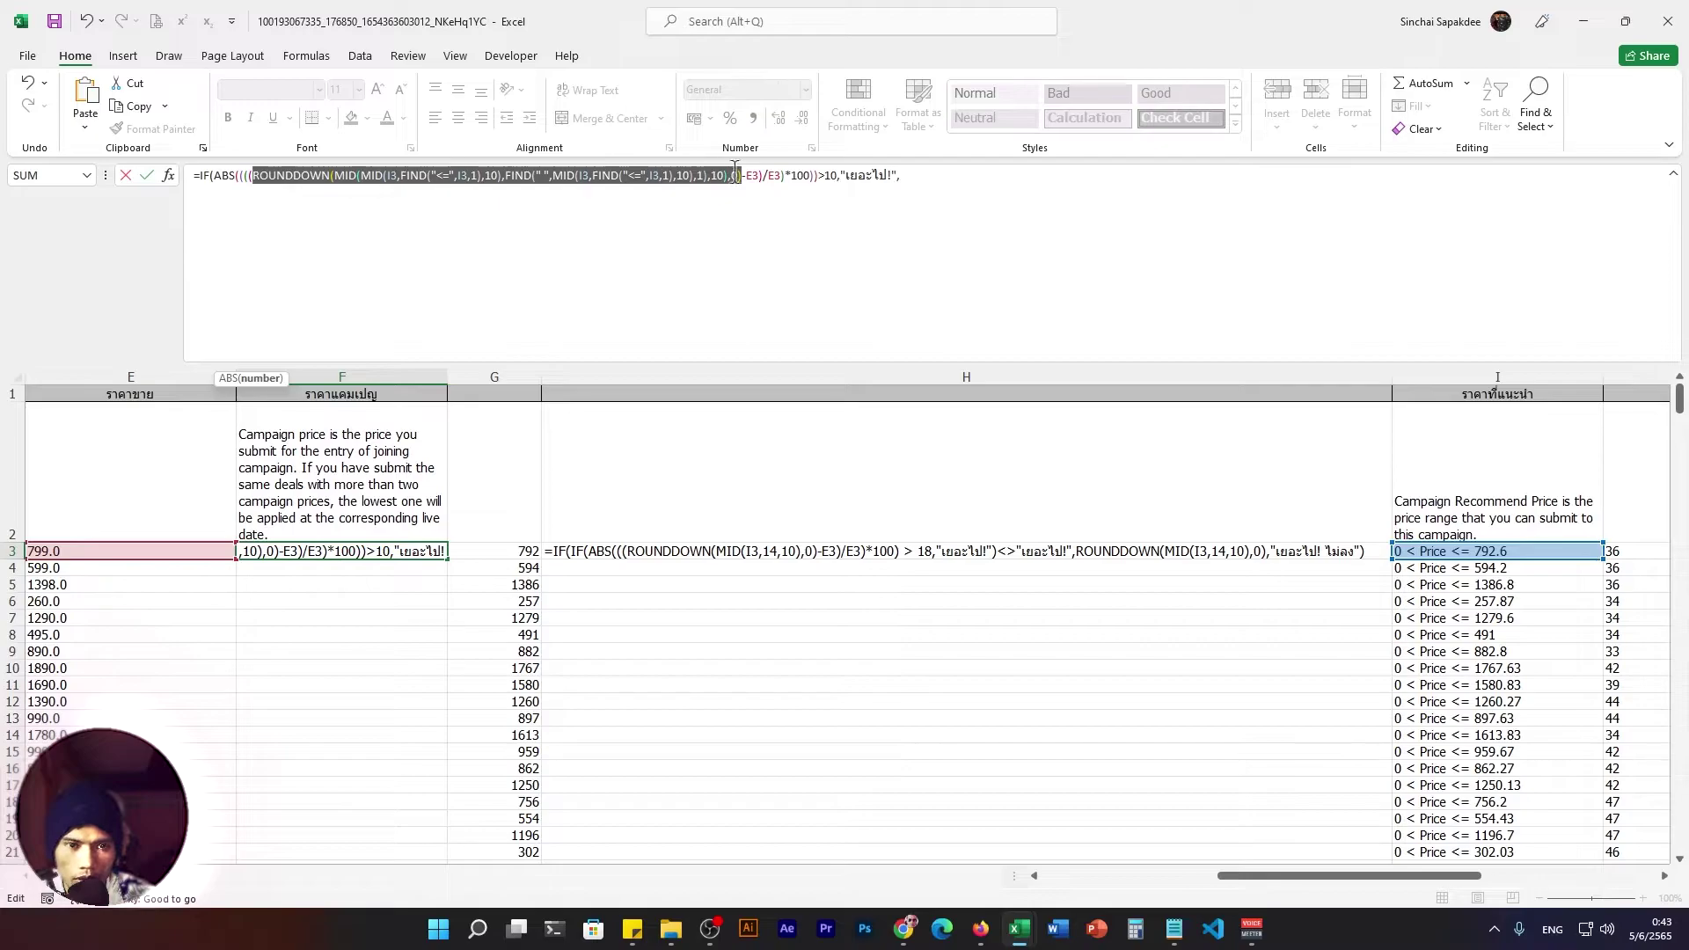
{"action": "key", "text": "F9"}
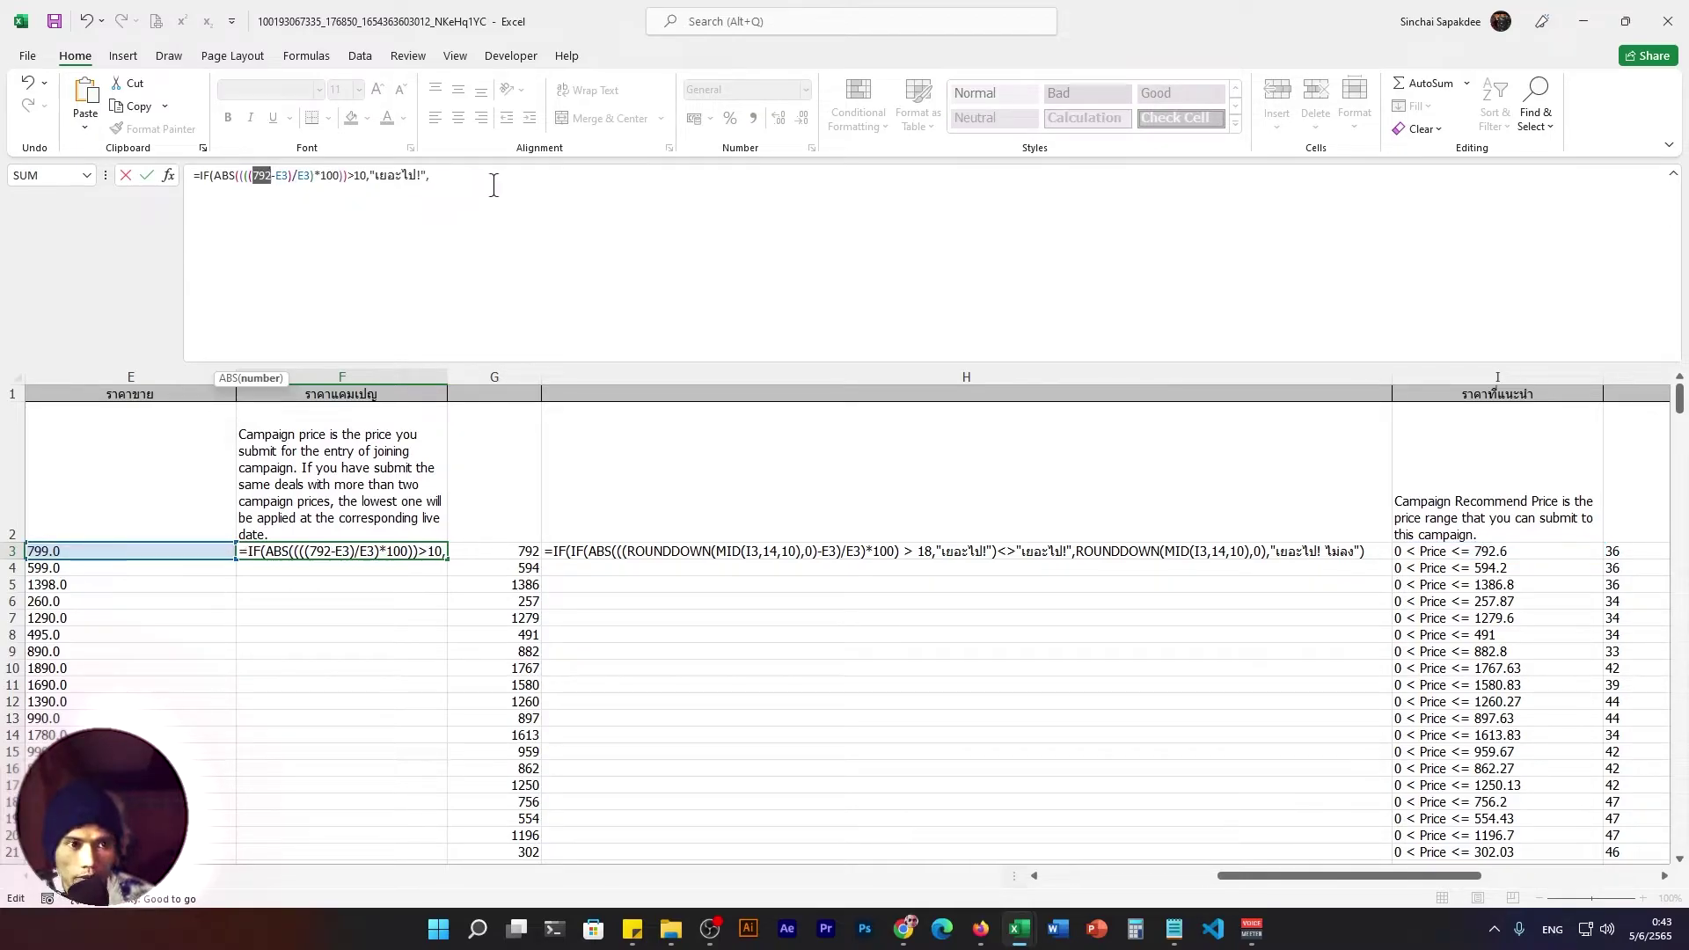
{"action": "key", "text": "ctrl+z"}
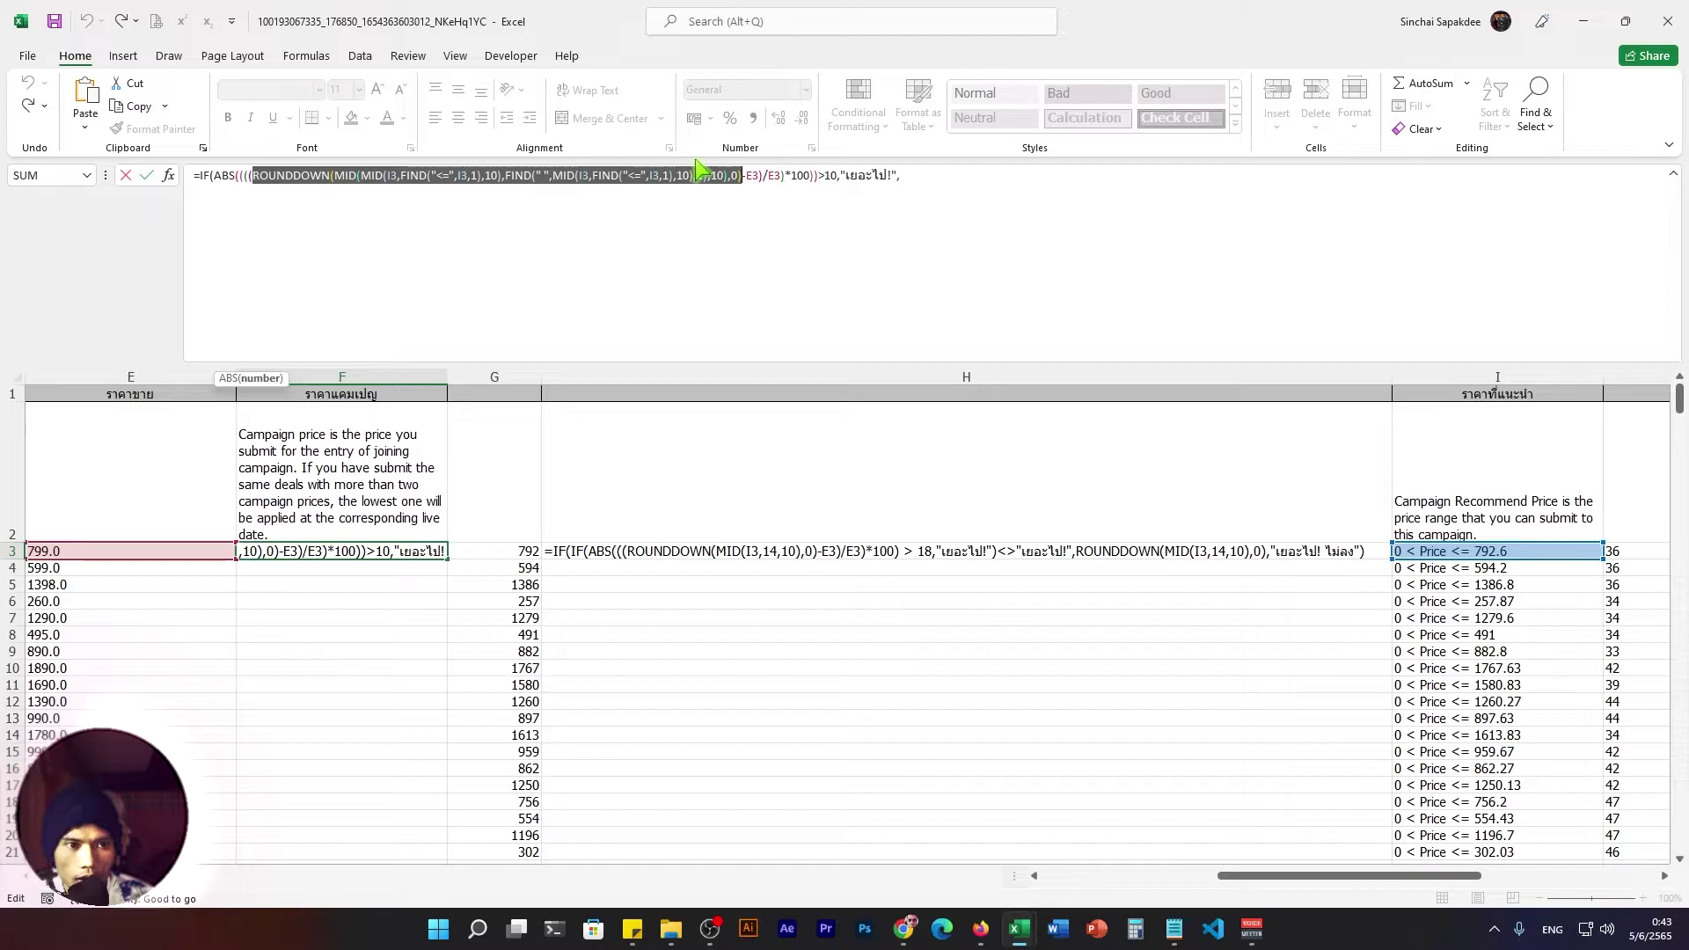
{"action": "left_click", "coordinate": [921, 176]}
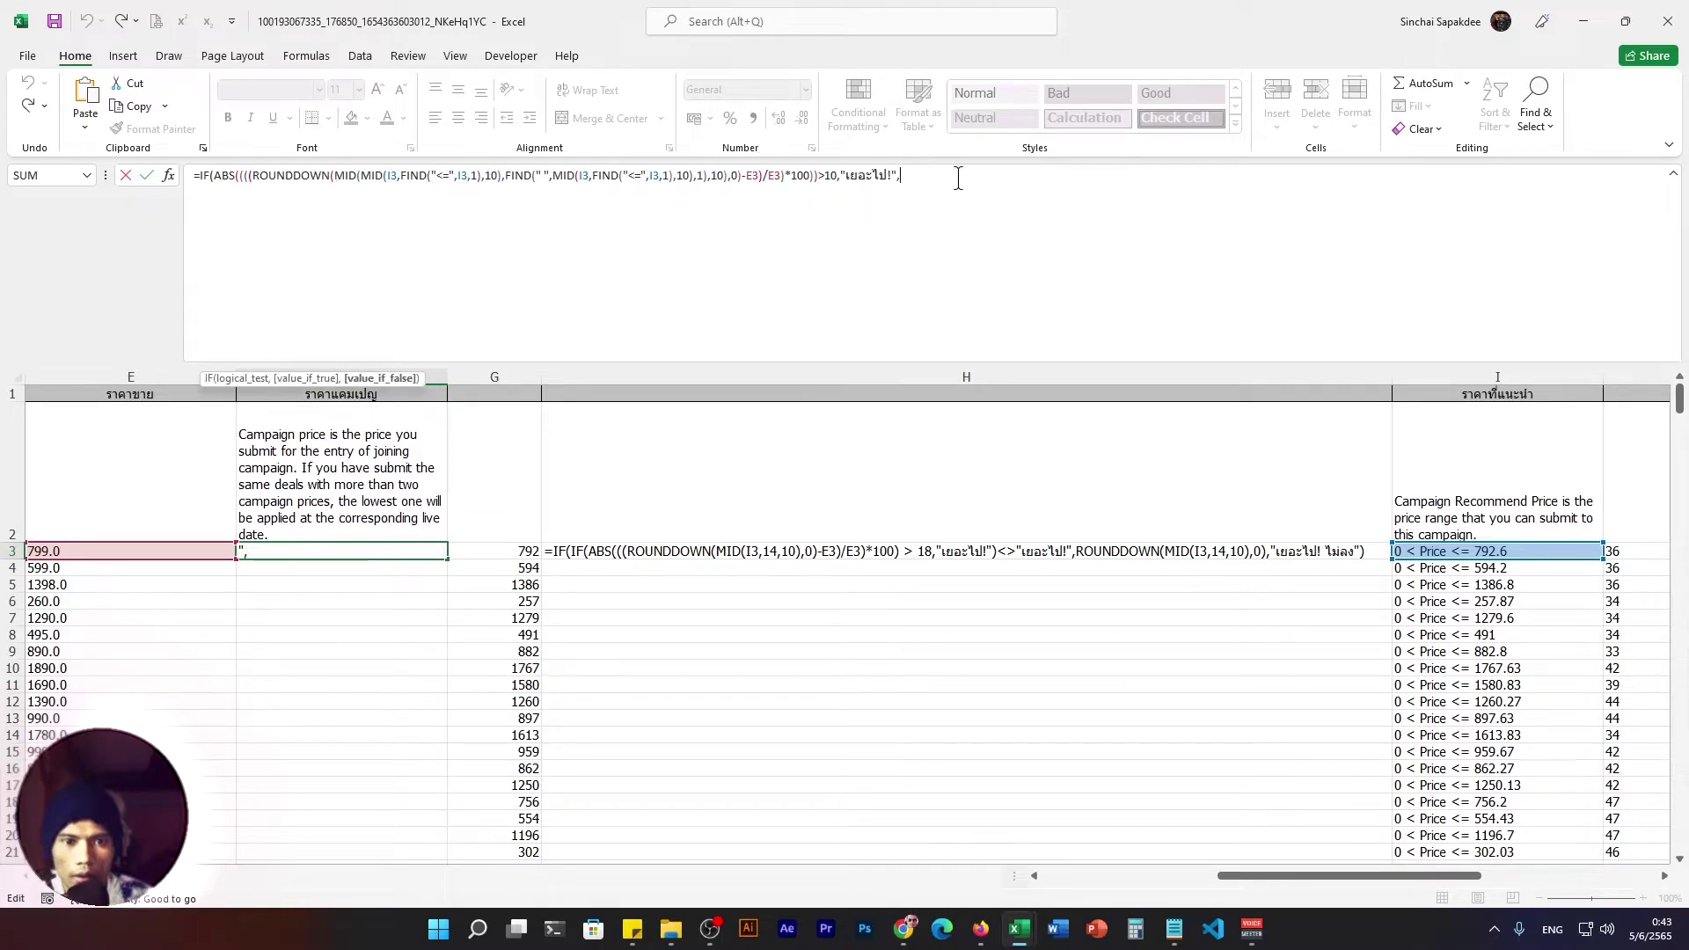
{"action": "type", "text": "ROUNDDOWN(MID(MID(I3,FIND(\"<=\",I3,1),10),FIND(\" \",MID(I3,FIND(\"<=\",I3,1),10),1),10),0)"}
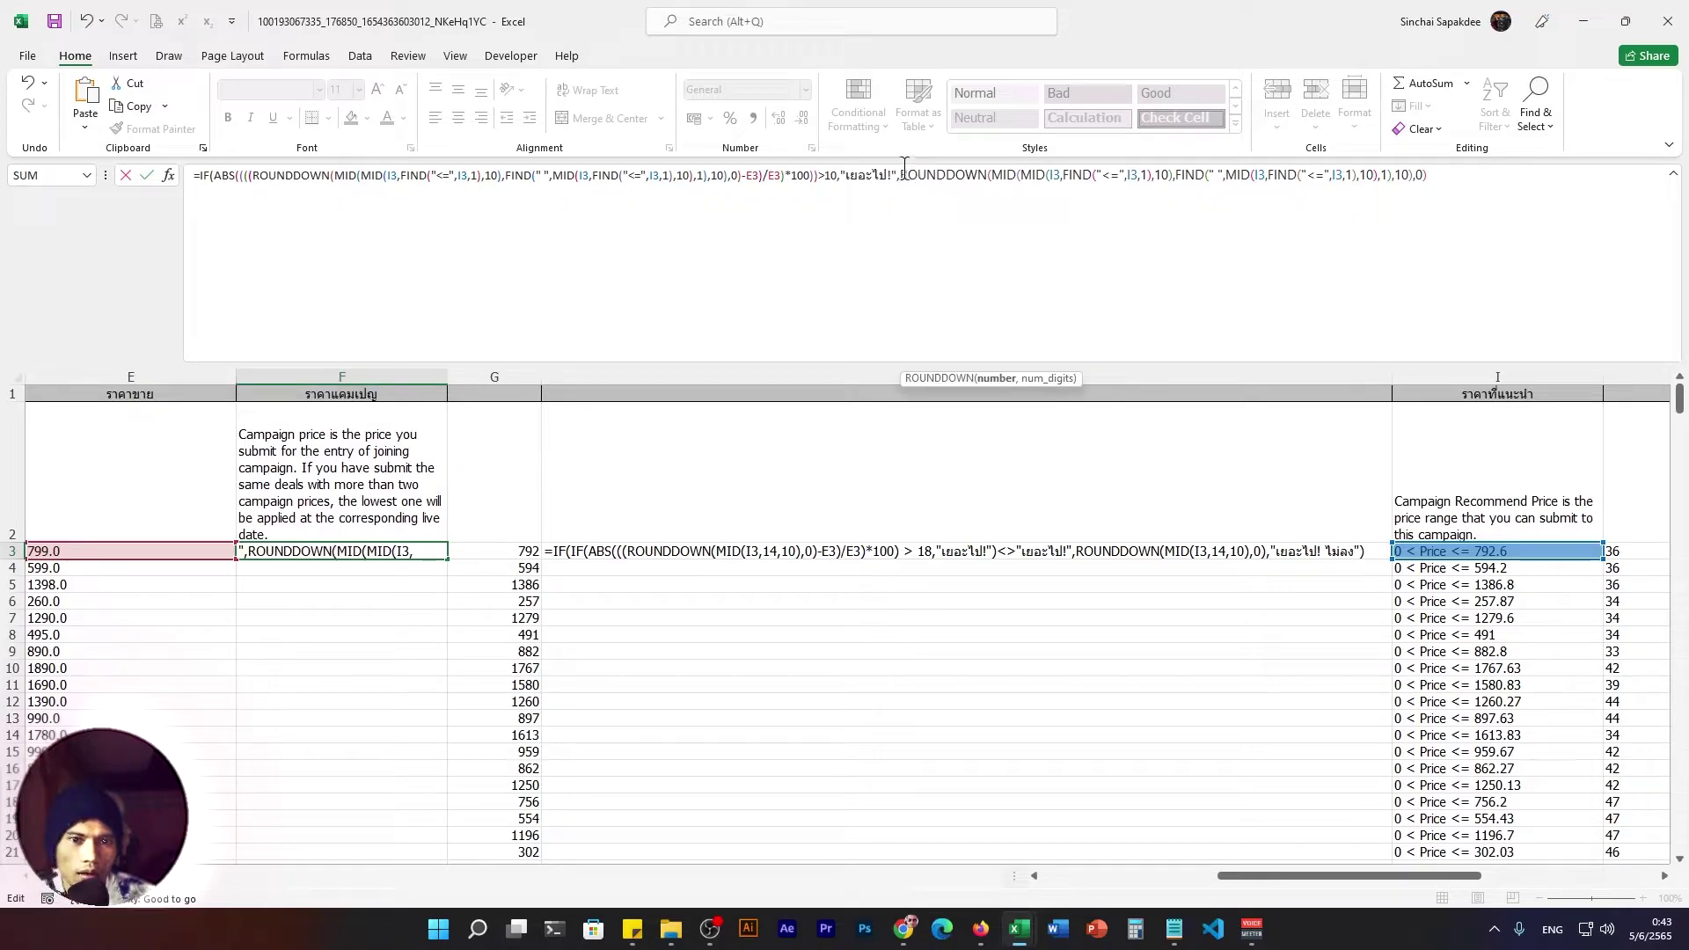
{"action": "left_click_drag", "start_coordinate": [908, 176], "coordinate": [1087, 167]}
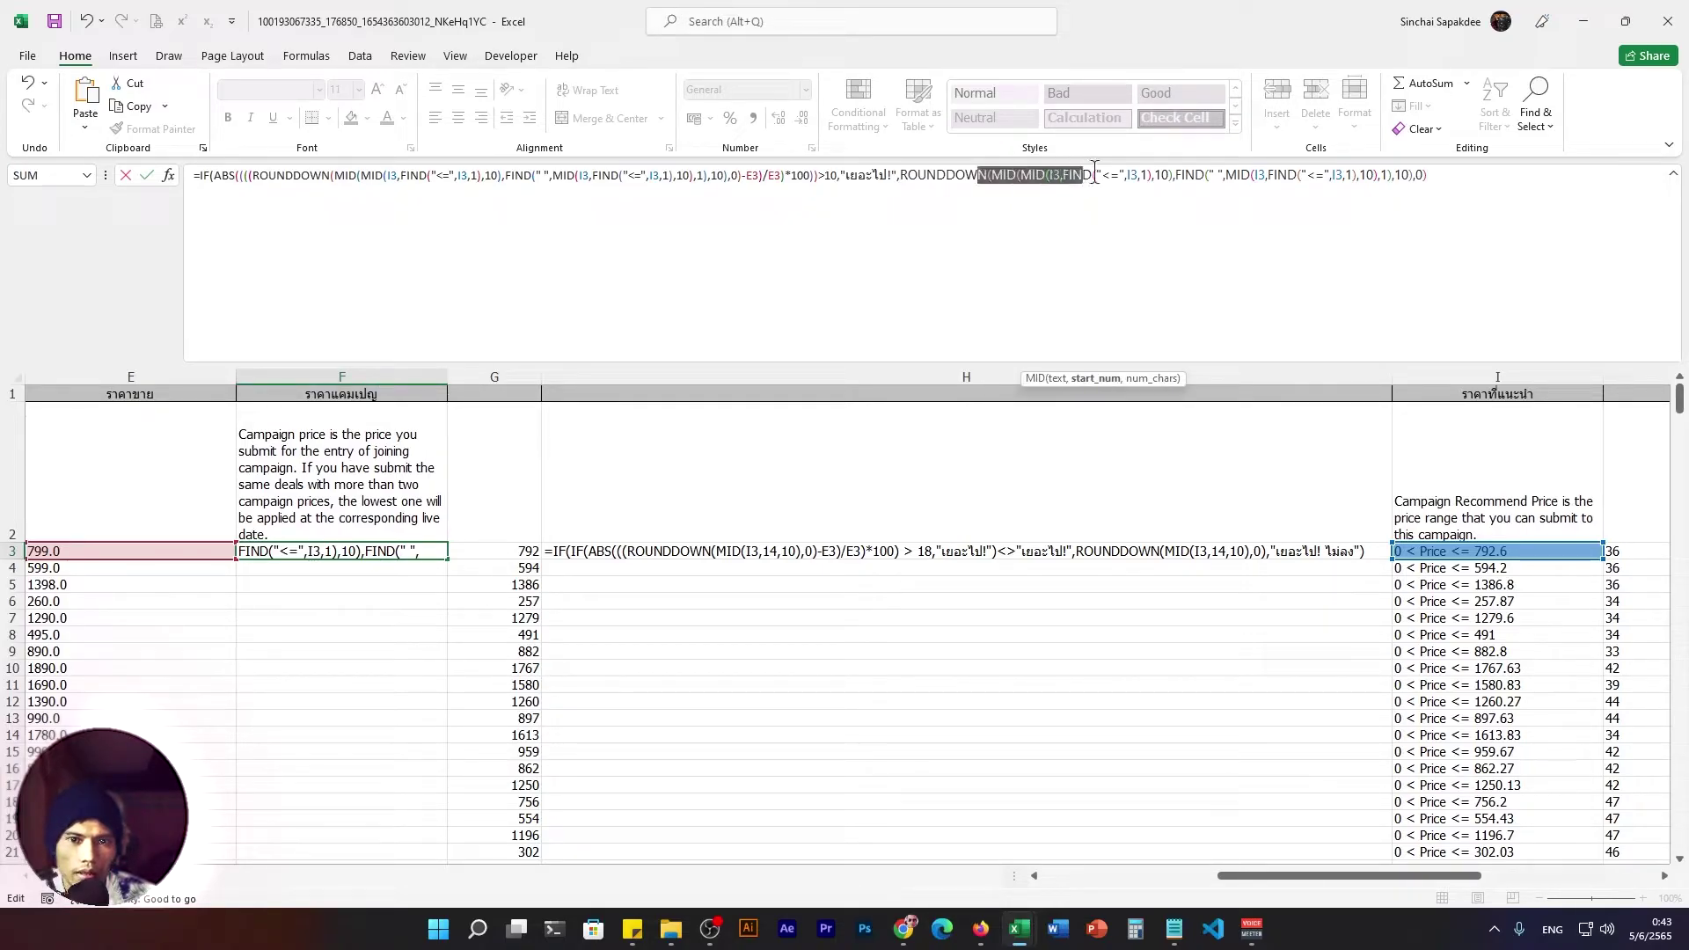
{"action": "left_click", "coordinate": [1433, 174]}
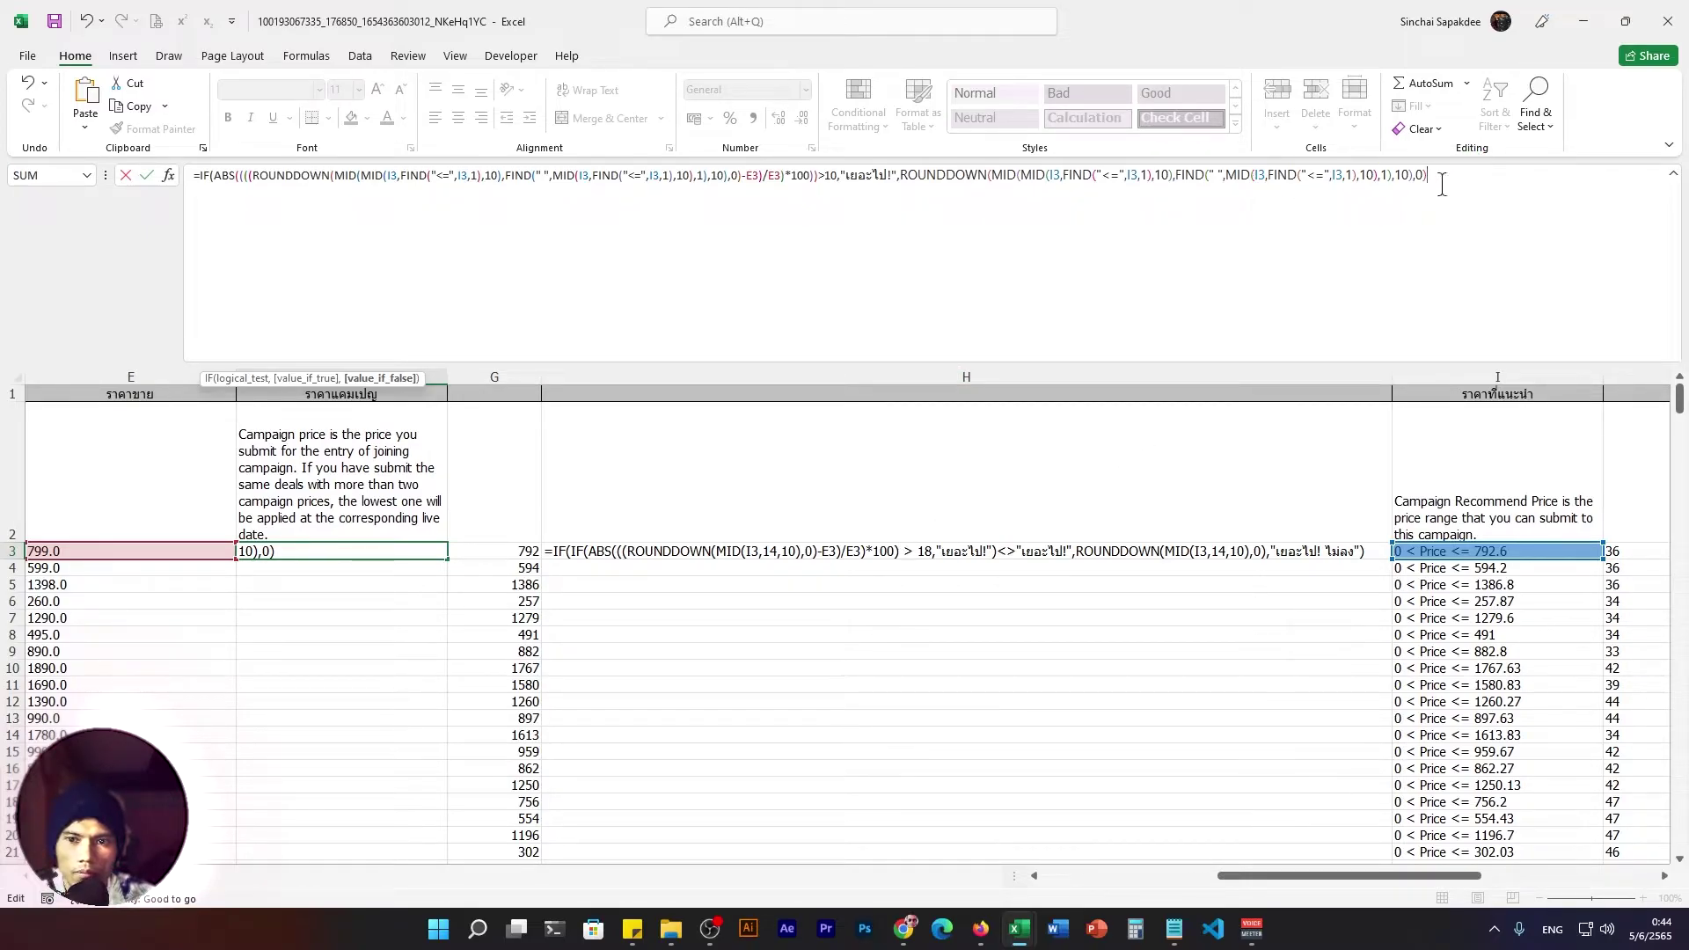
{"action": "left_click_drag", "start_coordinate": [1449, 181], "coordinate": [994, 175]}
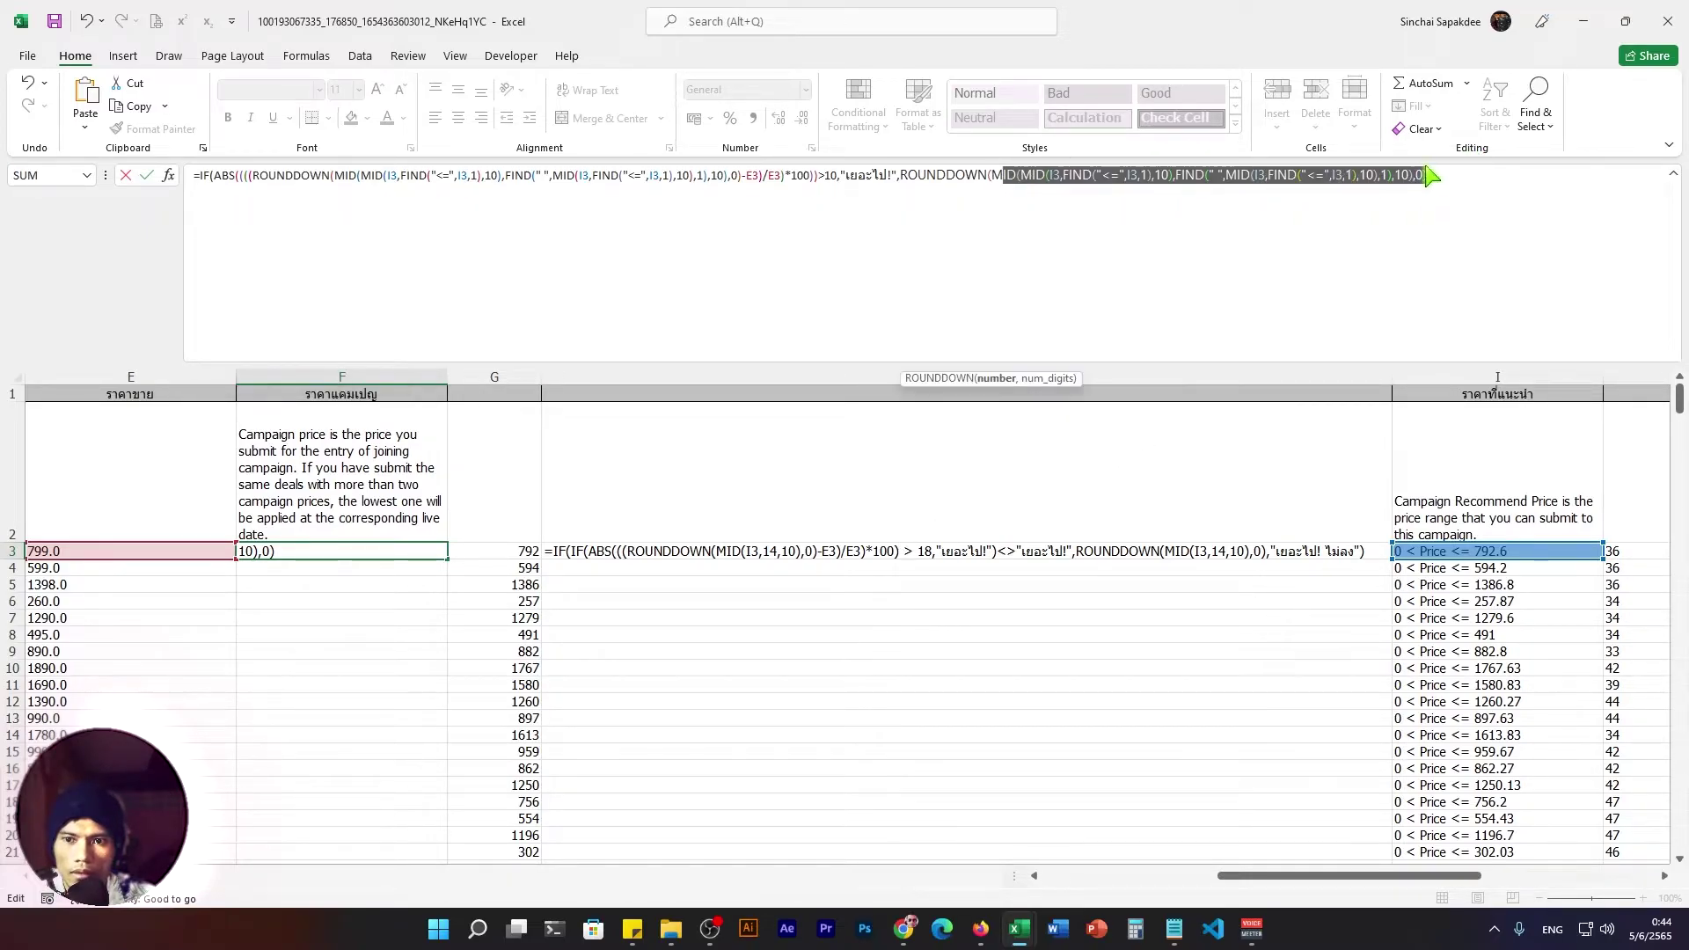
{"action": "left_click", "coordinate": [1437, 175]}
{"action": "type", "text": ")"}
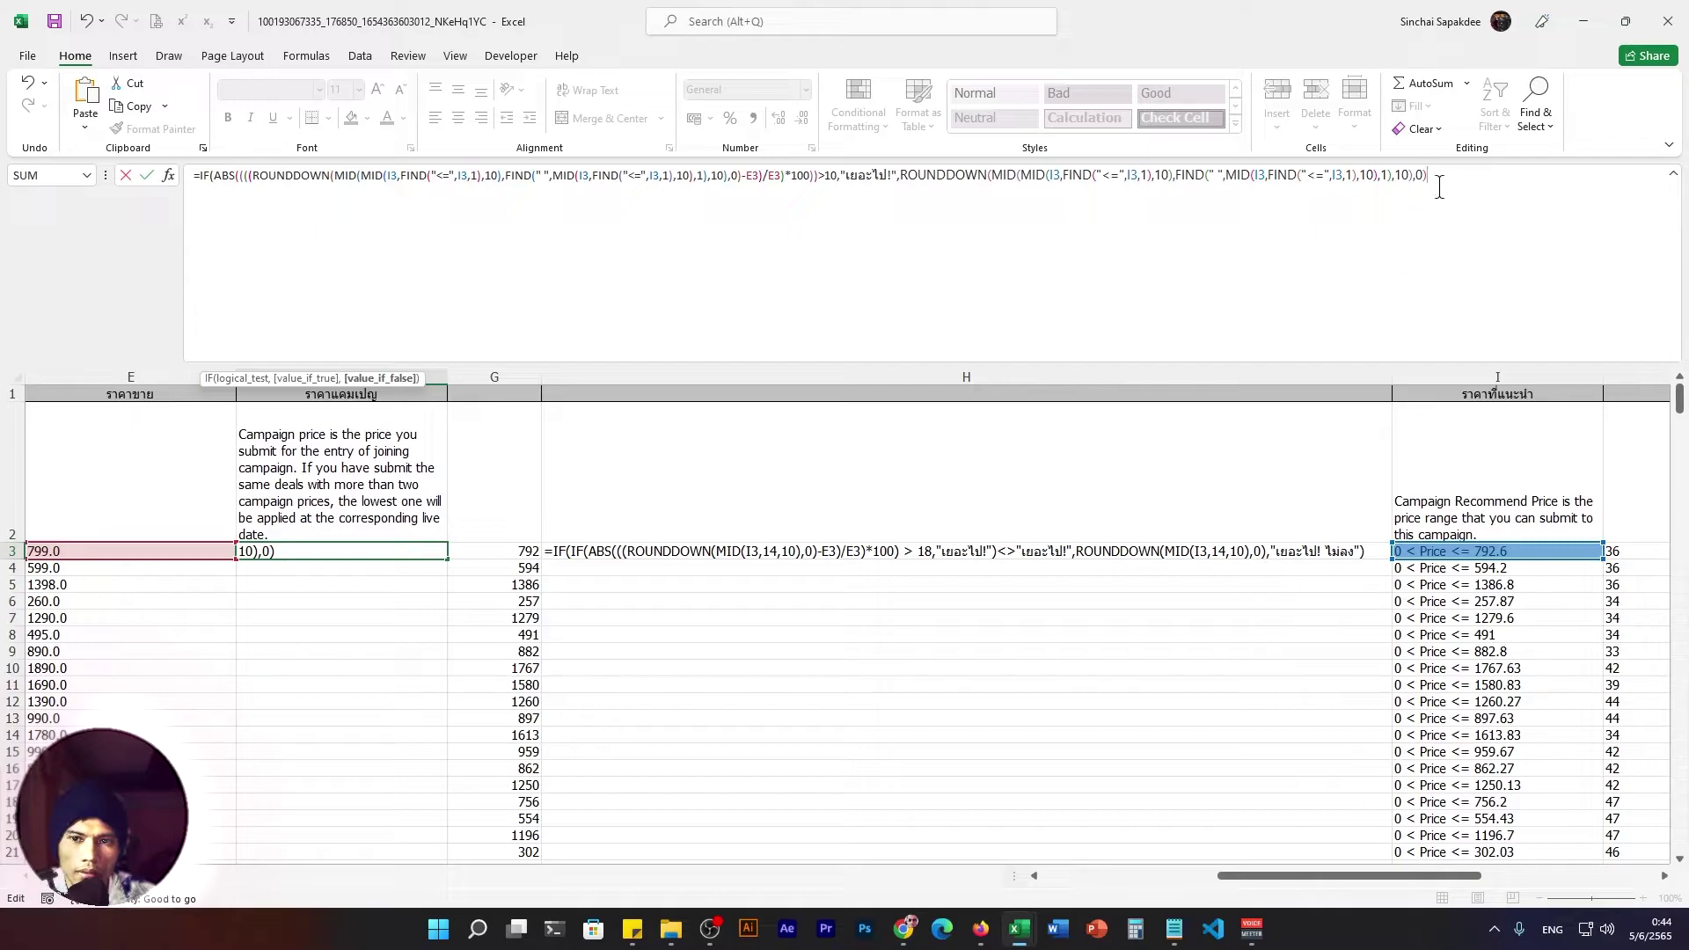
Append "เยอะไป ไม่ลง!" as the last argument and close the formula's bracket.
{"action": "type", "text": ","}
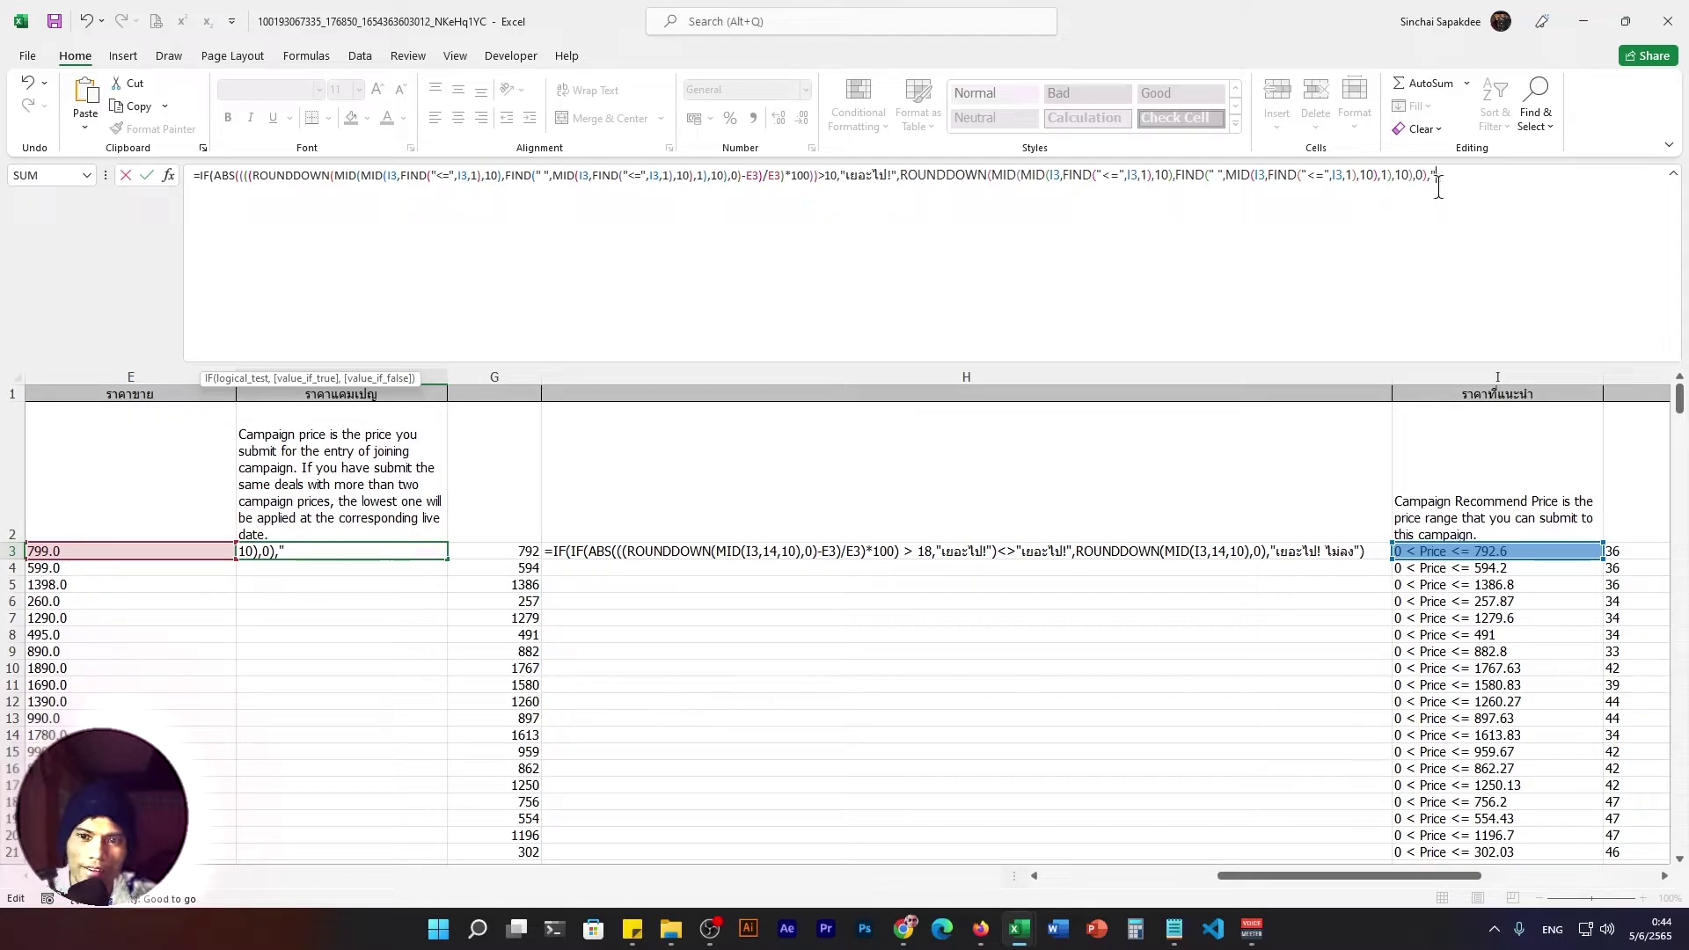
{"action": "key", "text": "BackSpace"}
{"action": "key", "text": "BackSpace"}
{"action": "key", "text": "super+space"}
{"action": "type", "text": "เยอะ"}
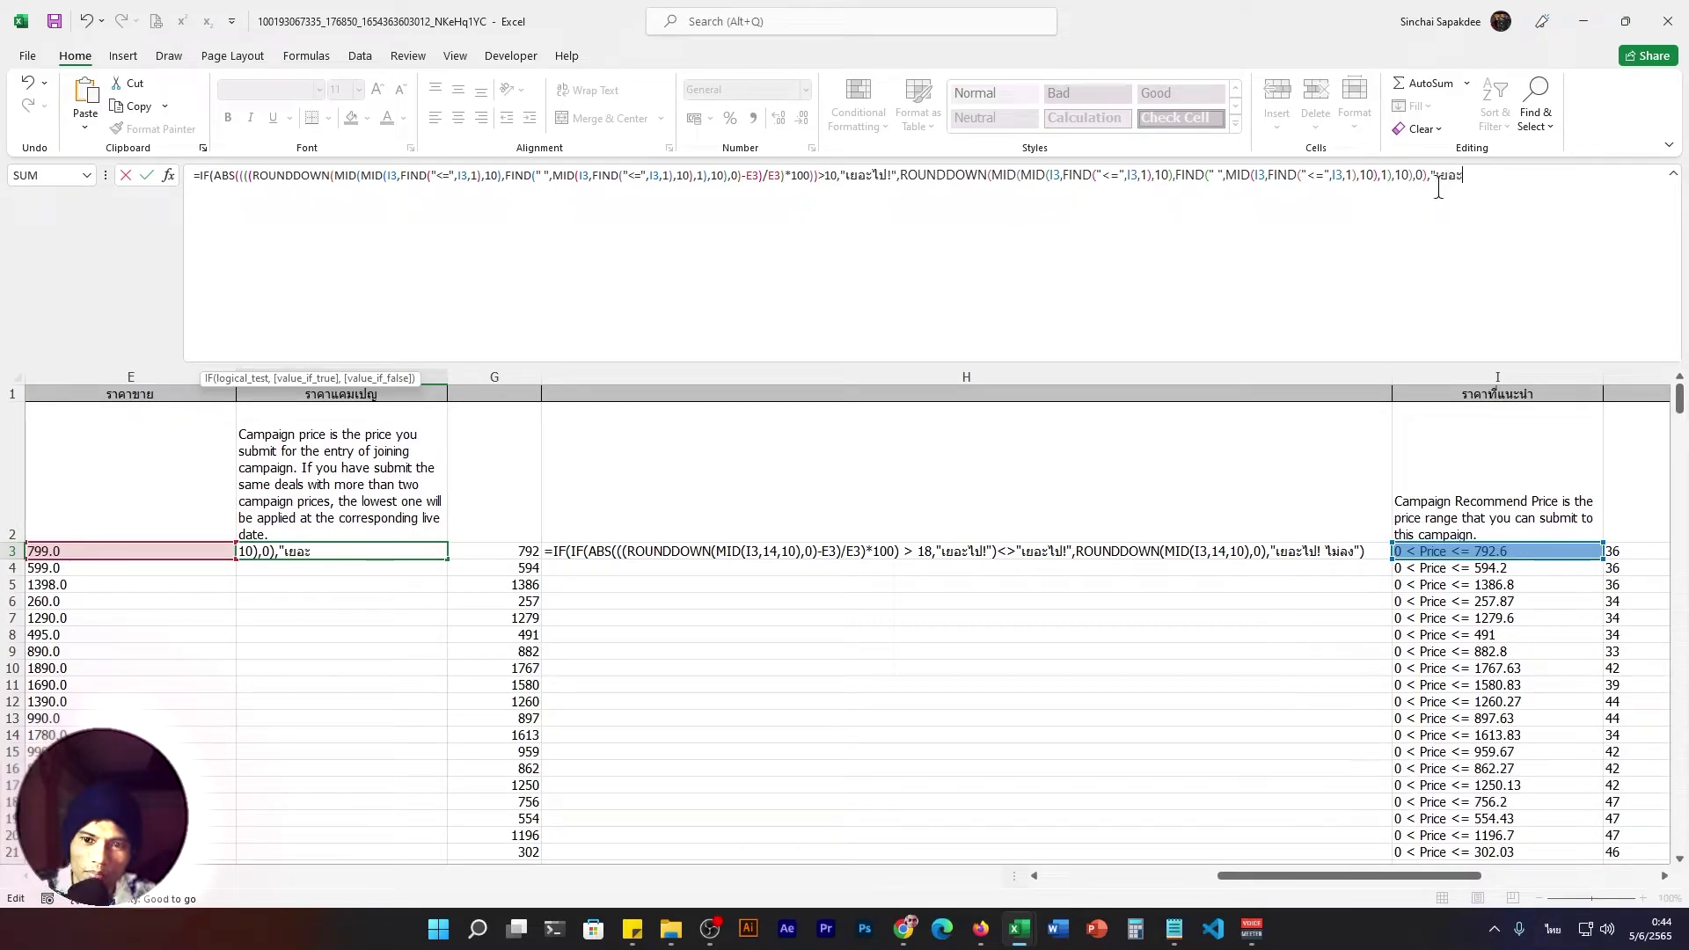
{"action": "type", "text": "ไป ไม่"}
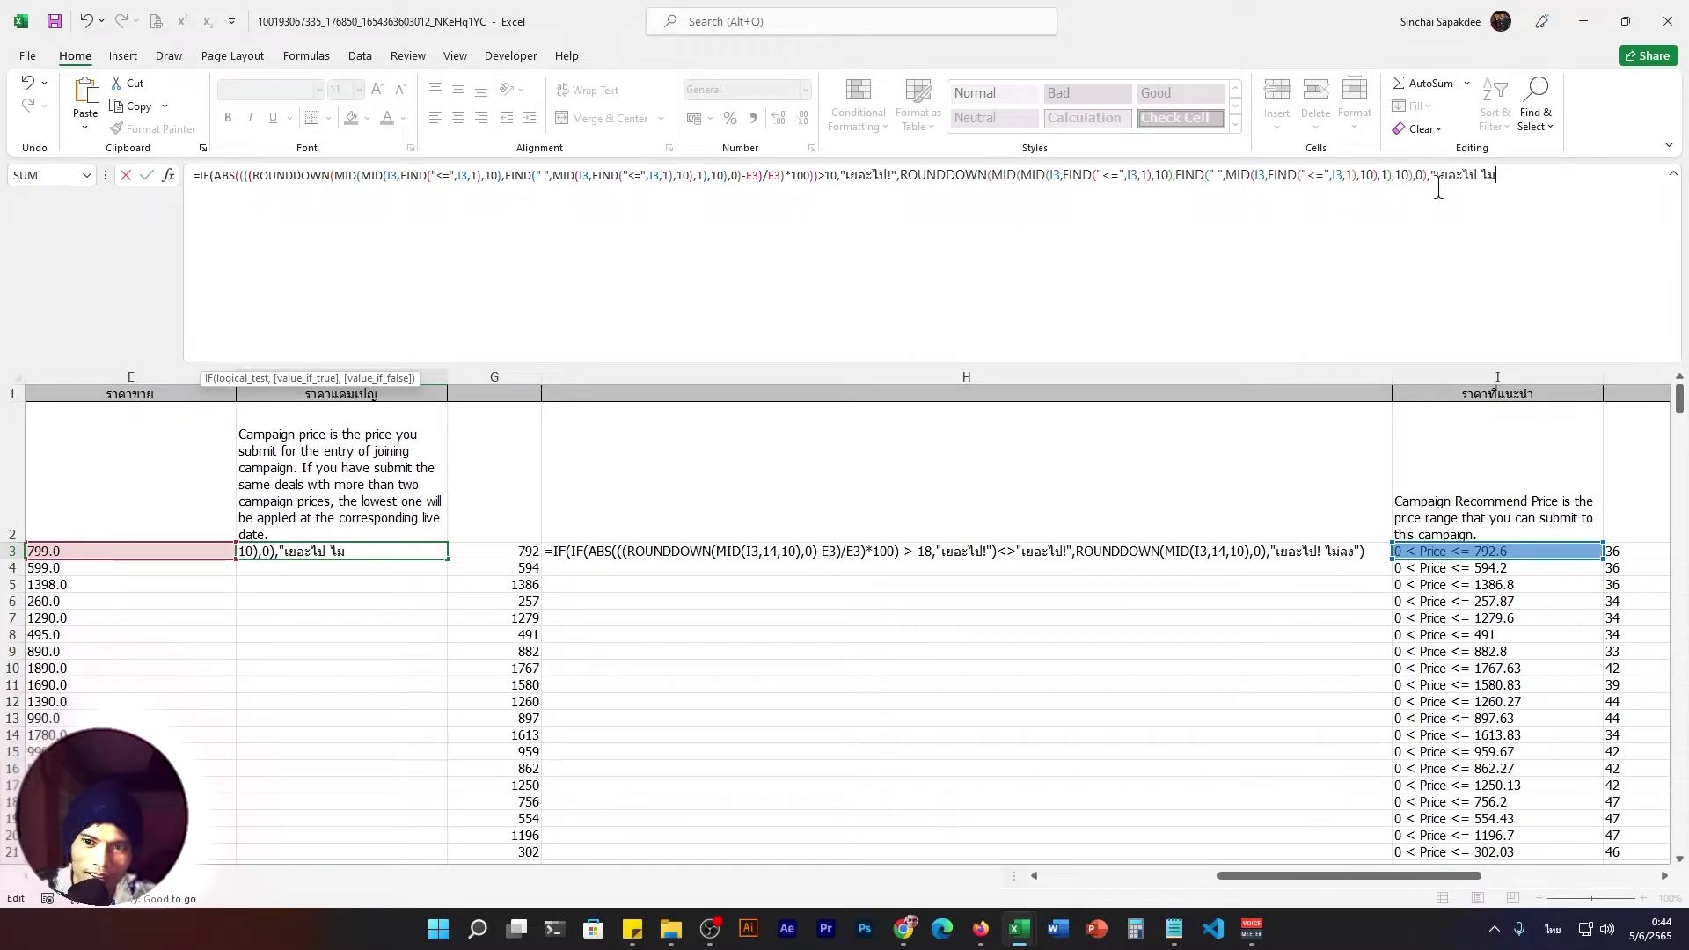
{"action": "type", "text": "ลง"}
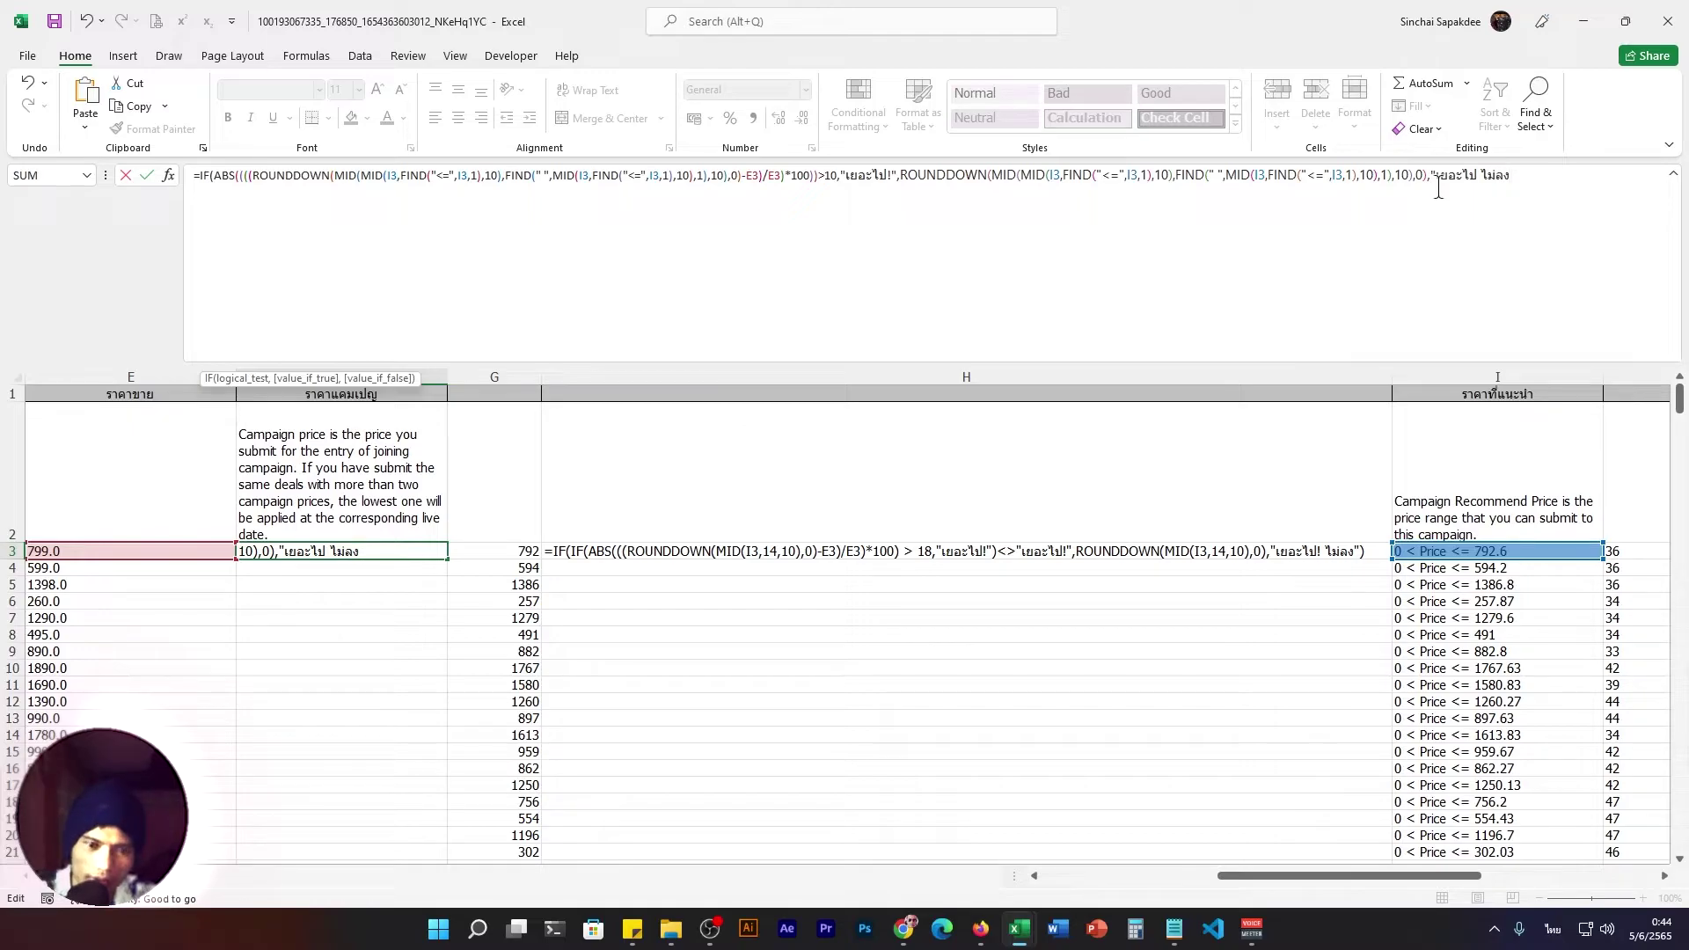
{"action": "key", "text": "super+space"}
{"action": "type", "text": "!"}
{"action": "key", "text": "super+space"}
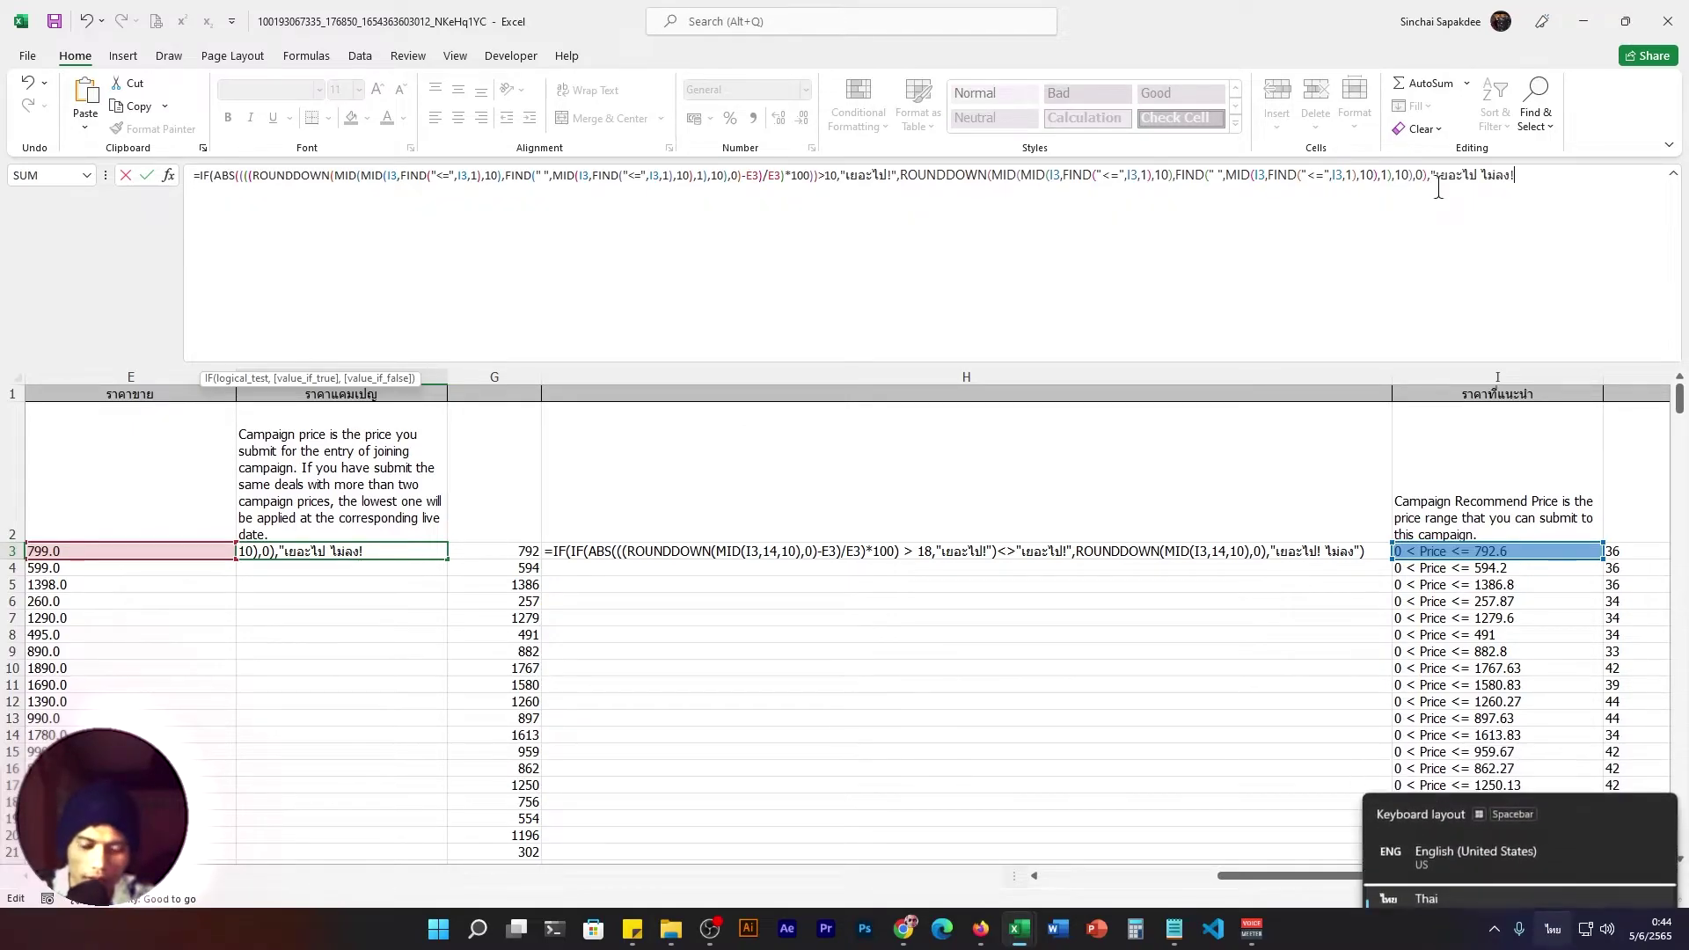
{"action": "type", "text": "."}
{"action": "key", "text": "super+space"}
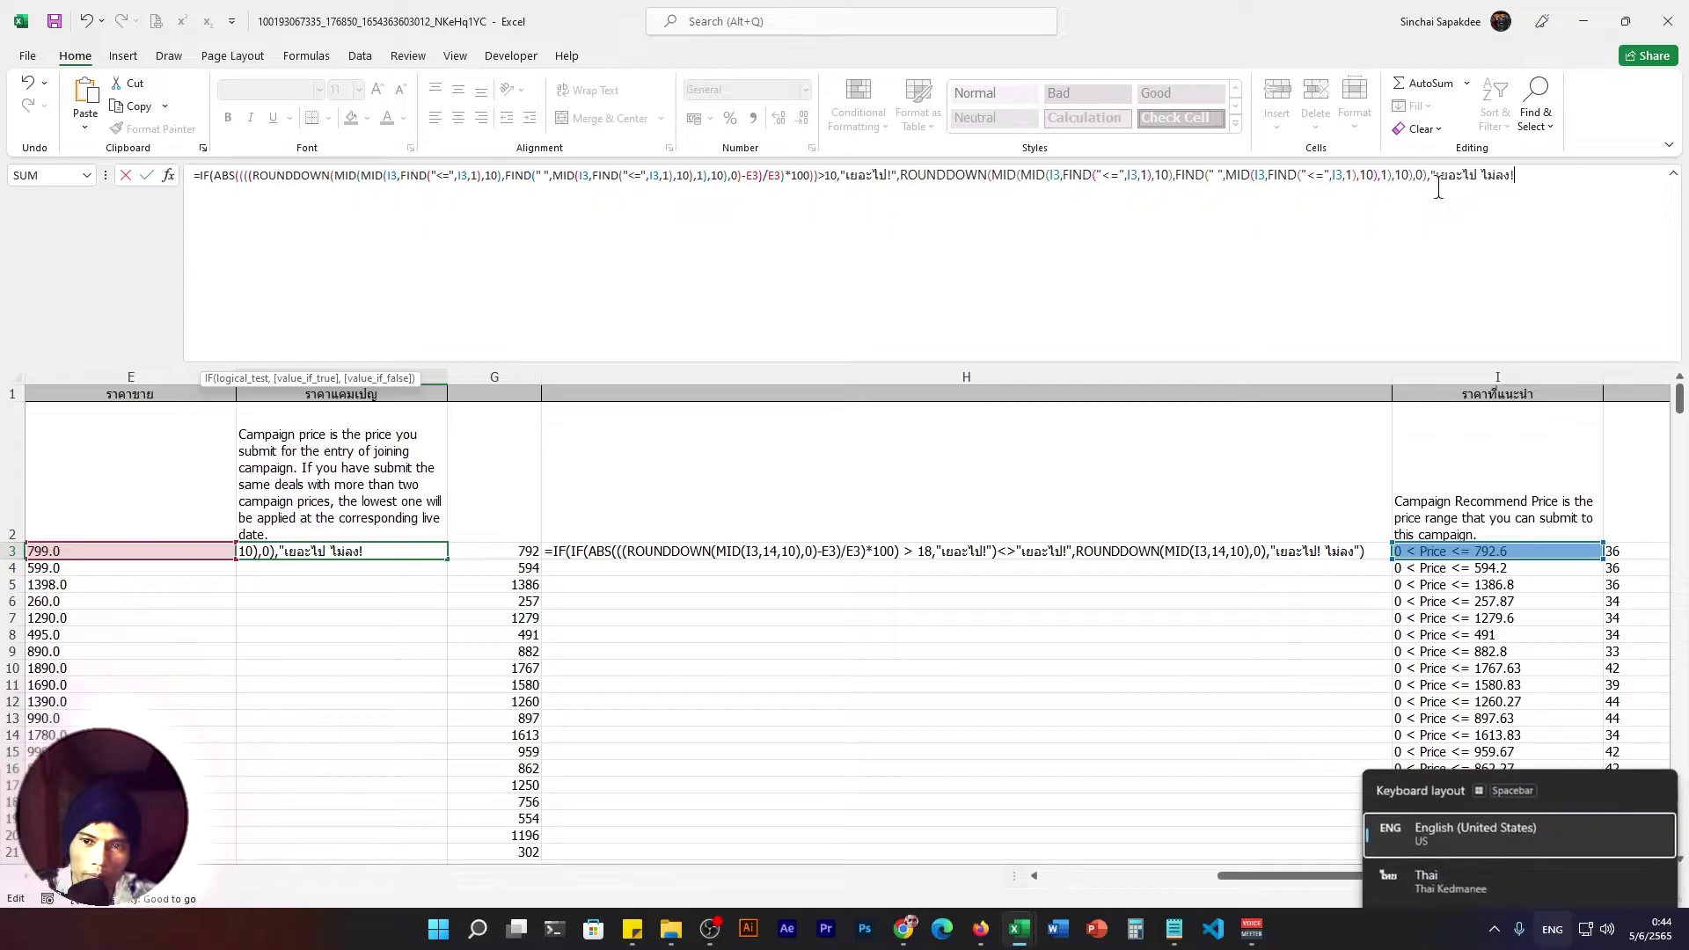
{"action": "type", "text": "\""}
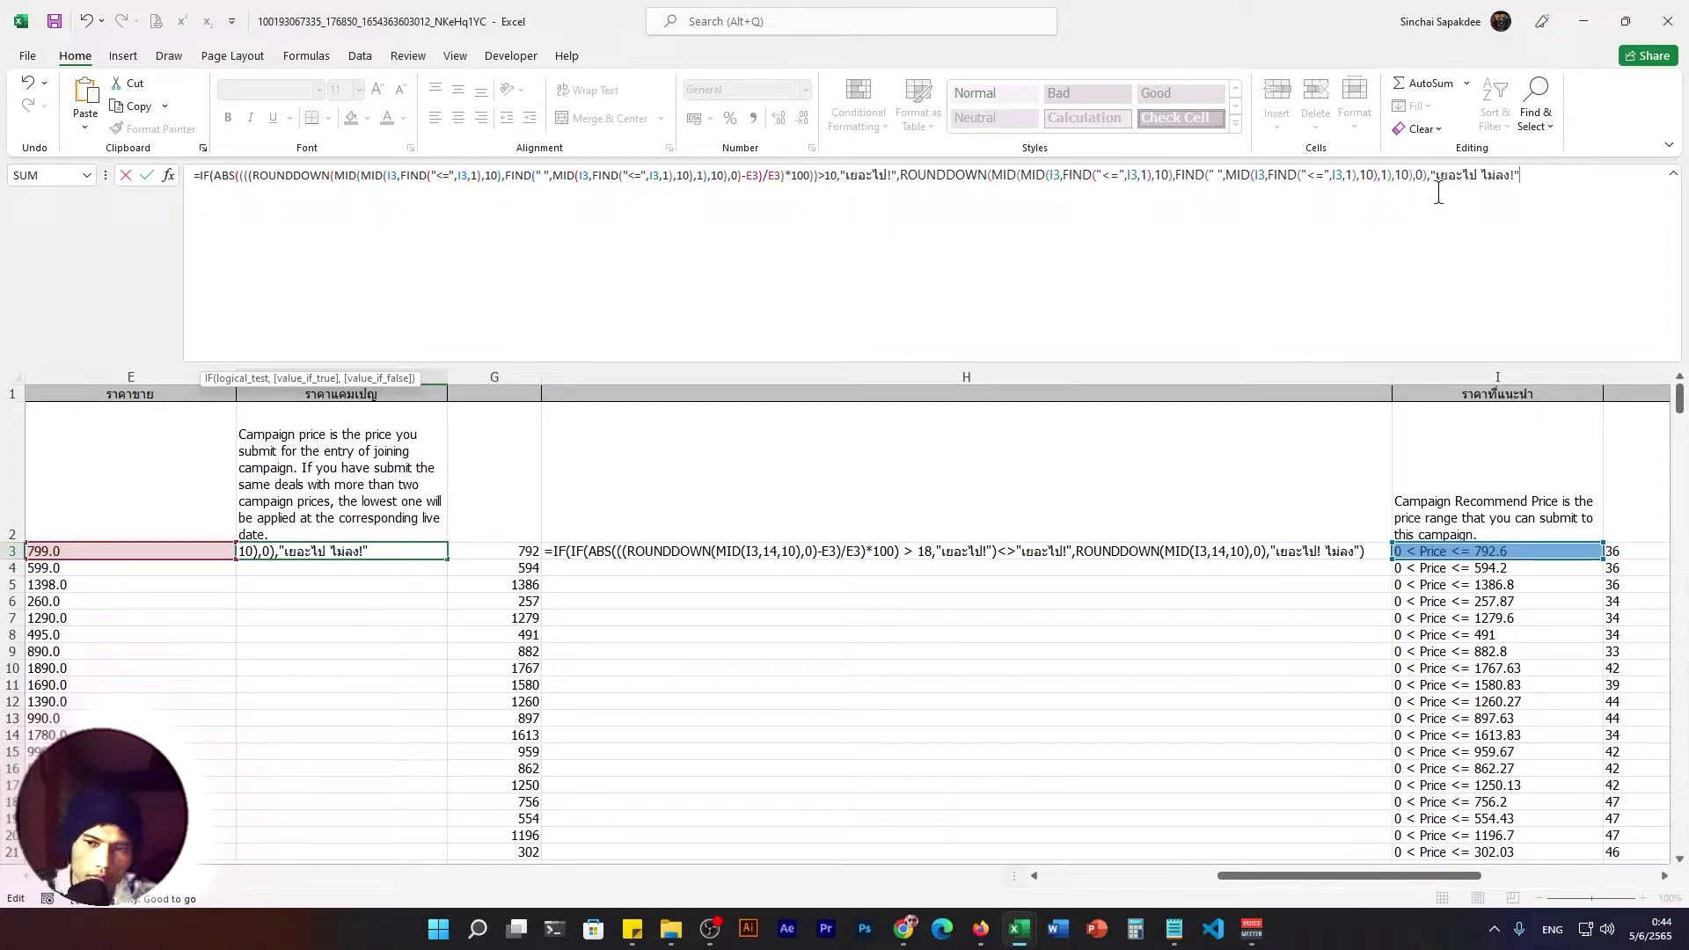
{"action": "type", "text": ")"}
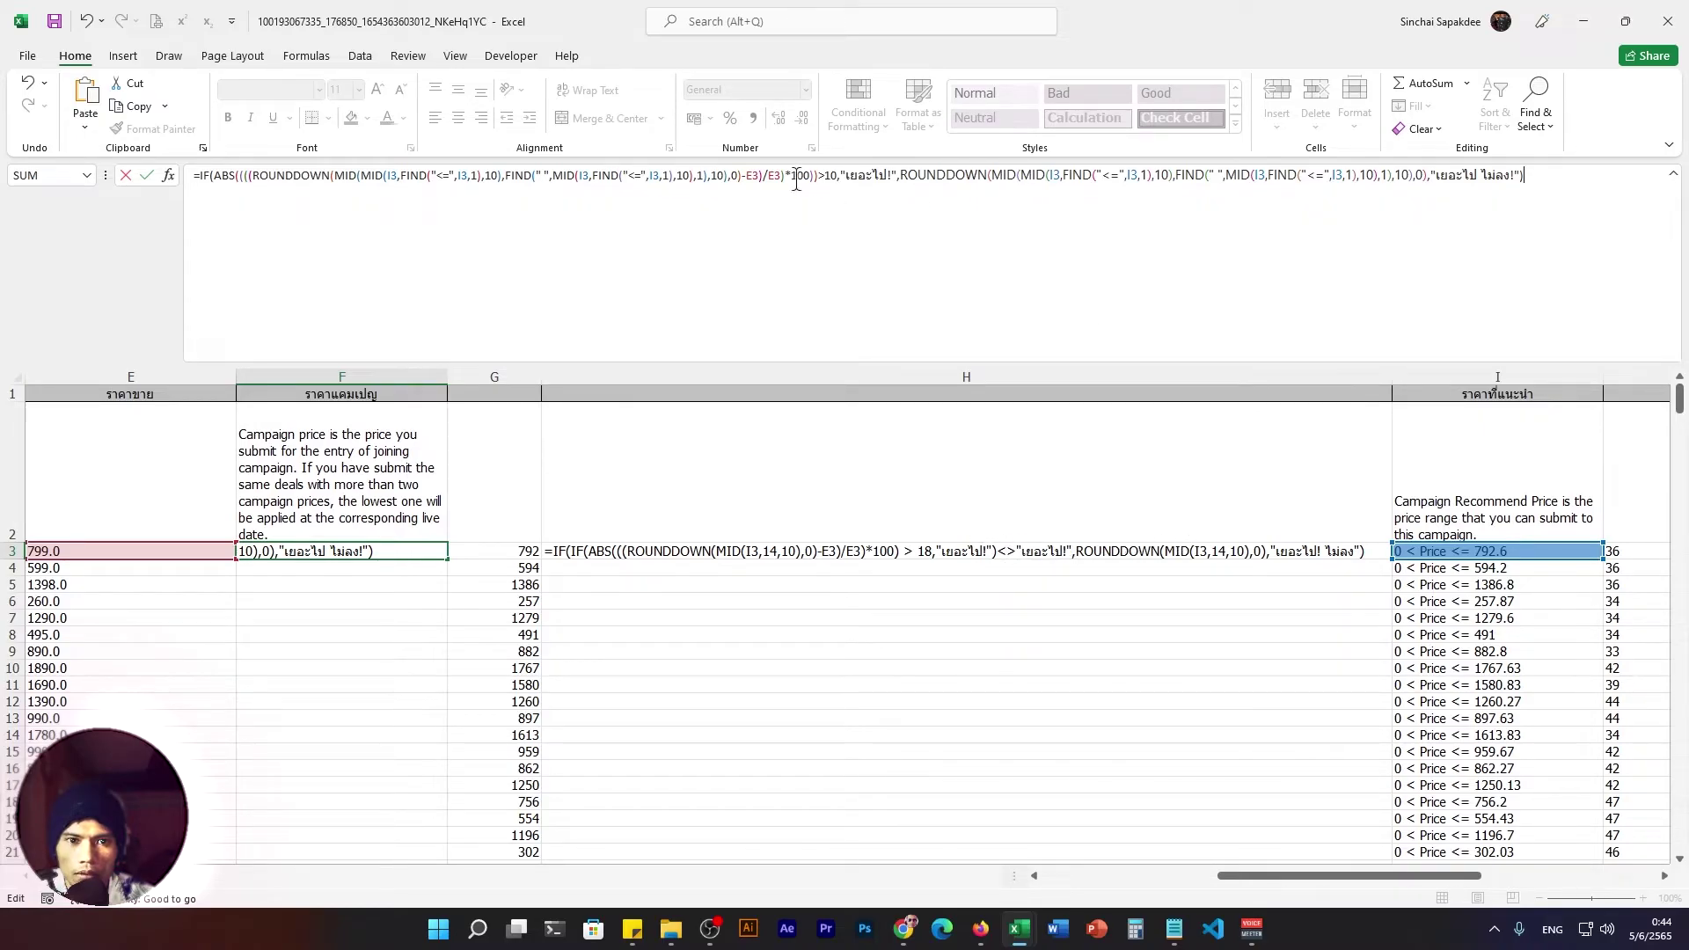
Close the first IF after "เยอะไป!" and add a <>"" comparison.
{"action": "left_click", "coordinate": [841, 175]}
{"action": "left_click", "coordinate": [895, 175]}
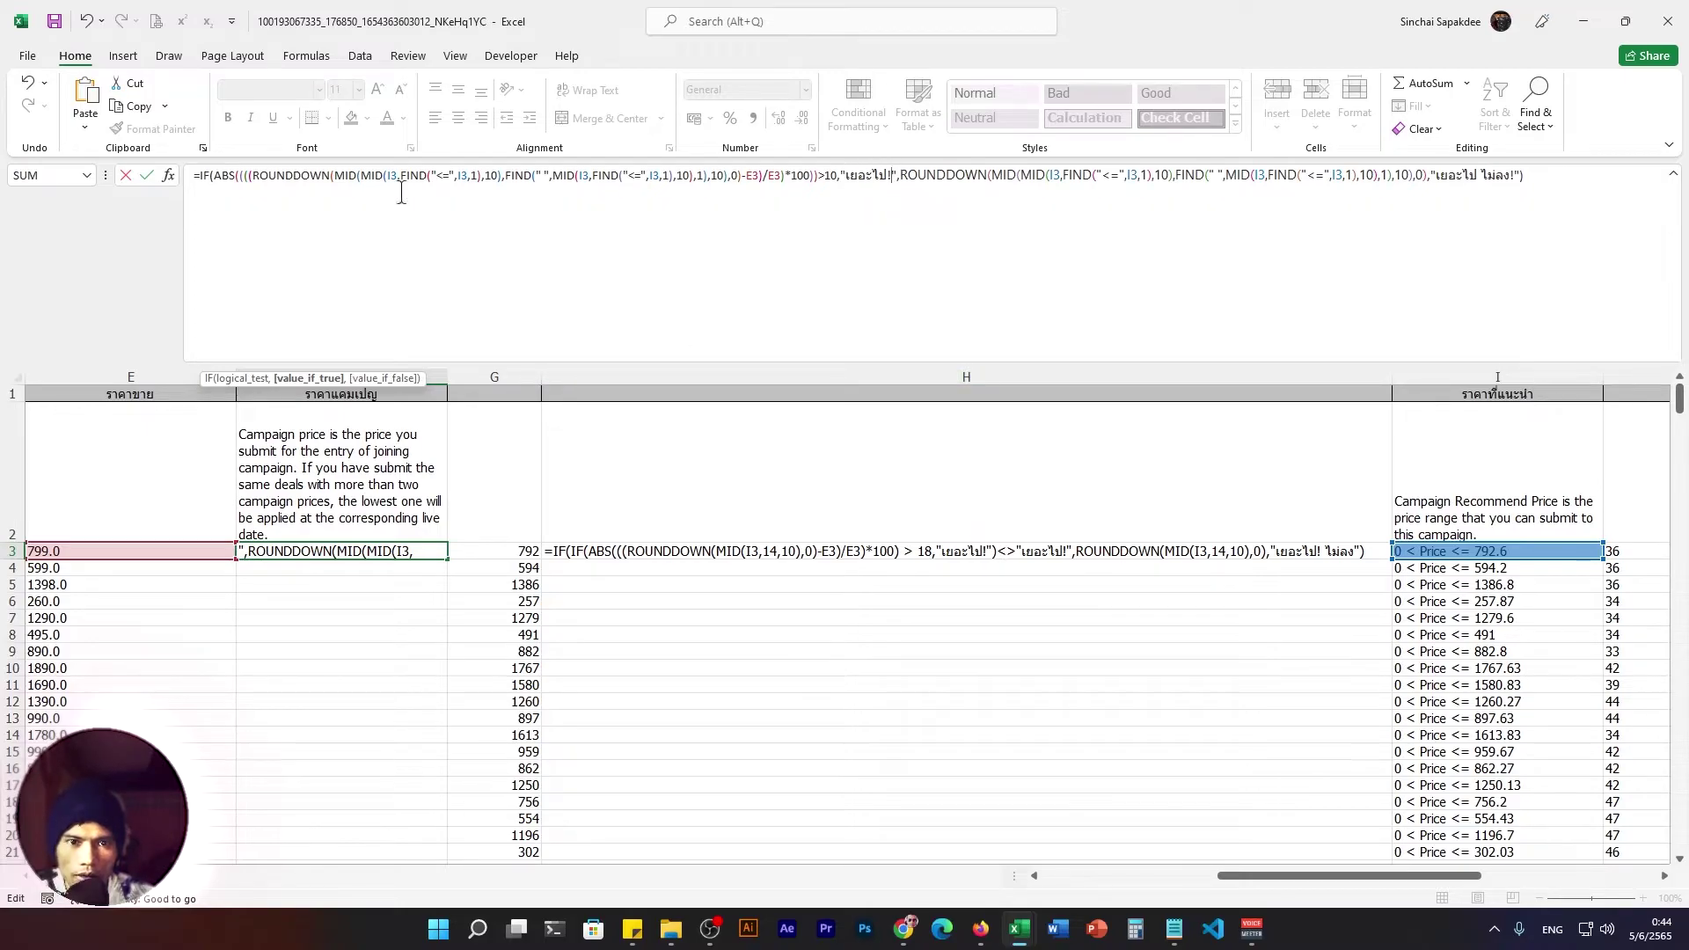
{"action": "left_click", "coordinate": [223, 175]}
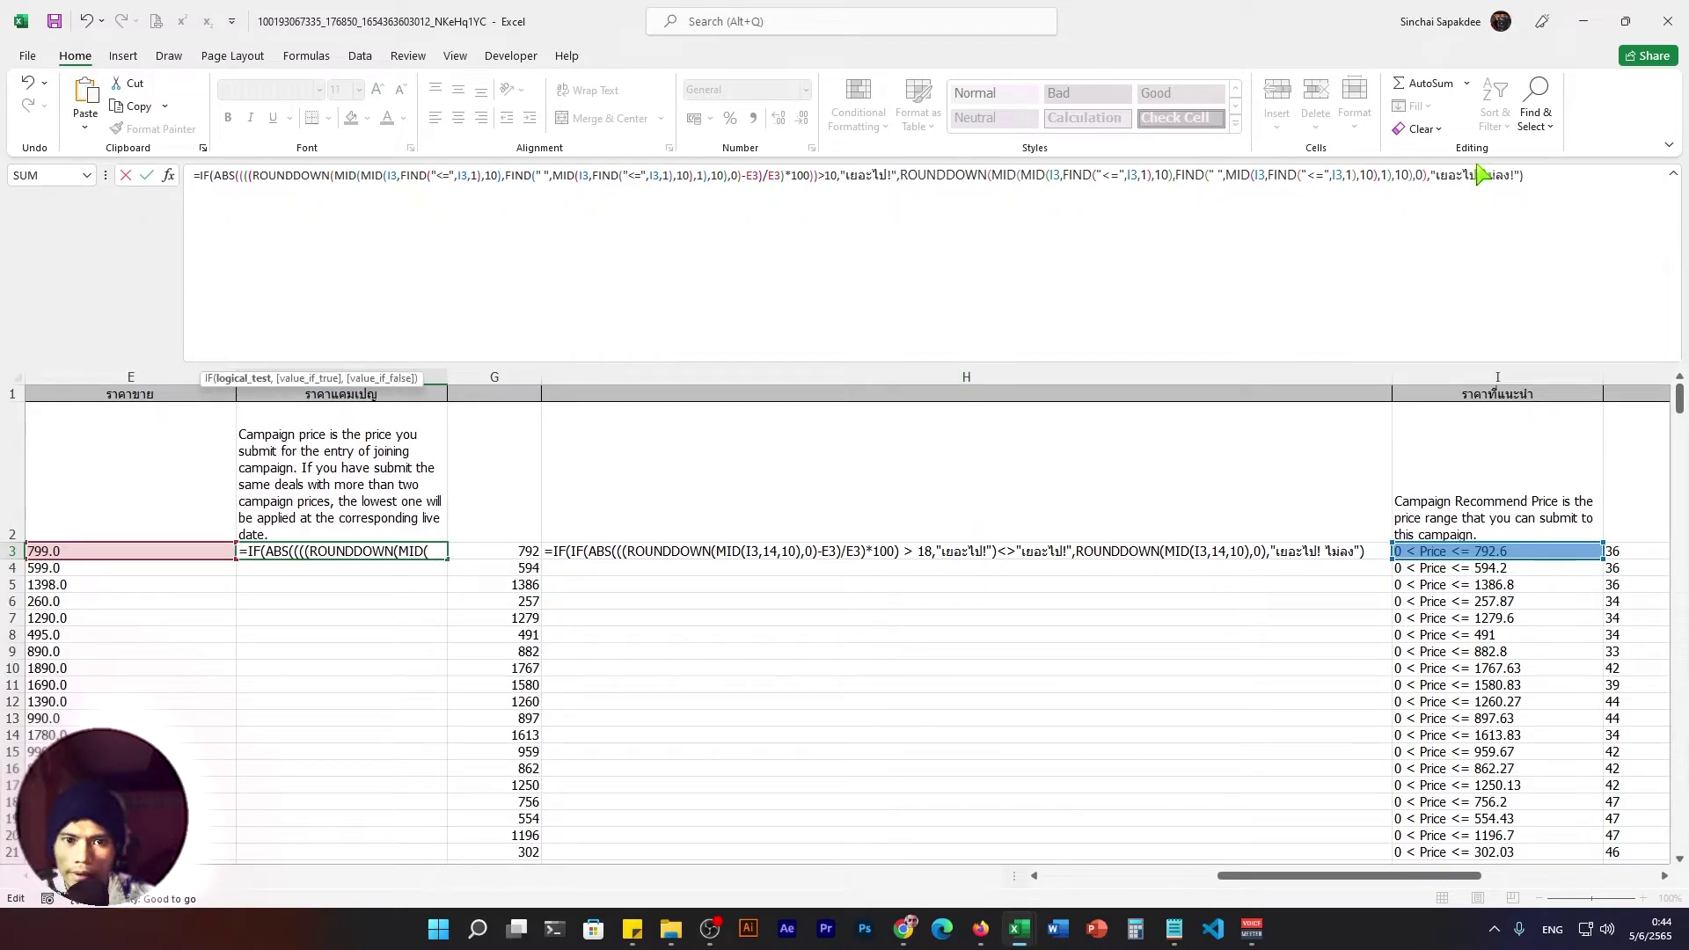
{"action": "left_click_drag", "start_coordinate": [1525, 175], "coordinate": [901, 175]}
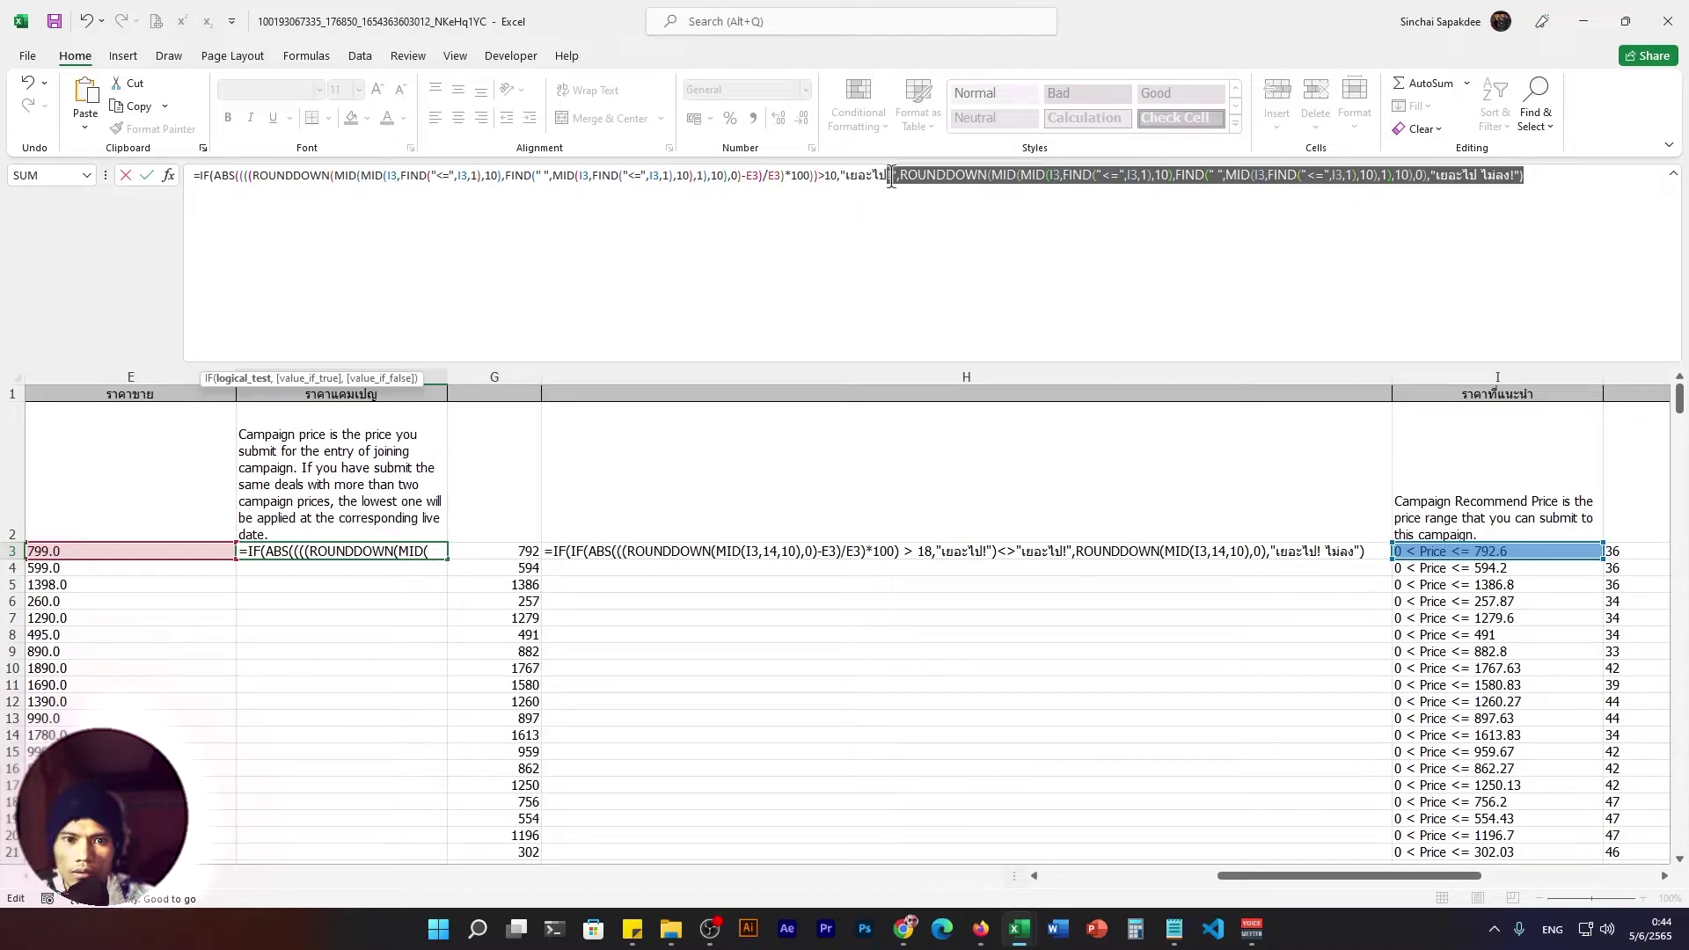
{"action": "left_click", "coordinate": [1535, 175]}
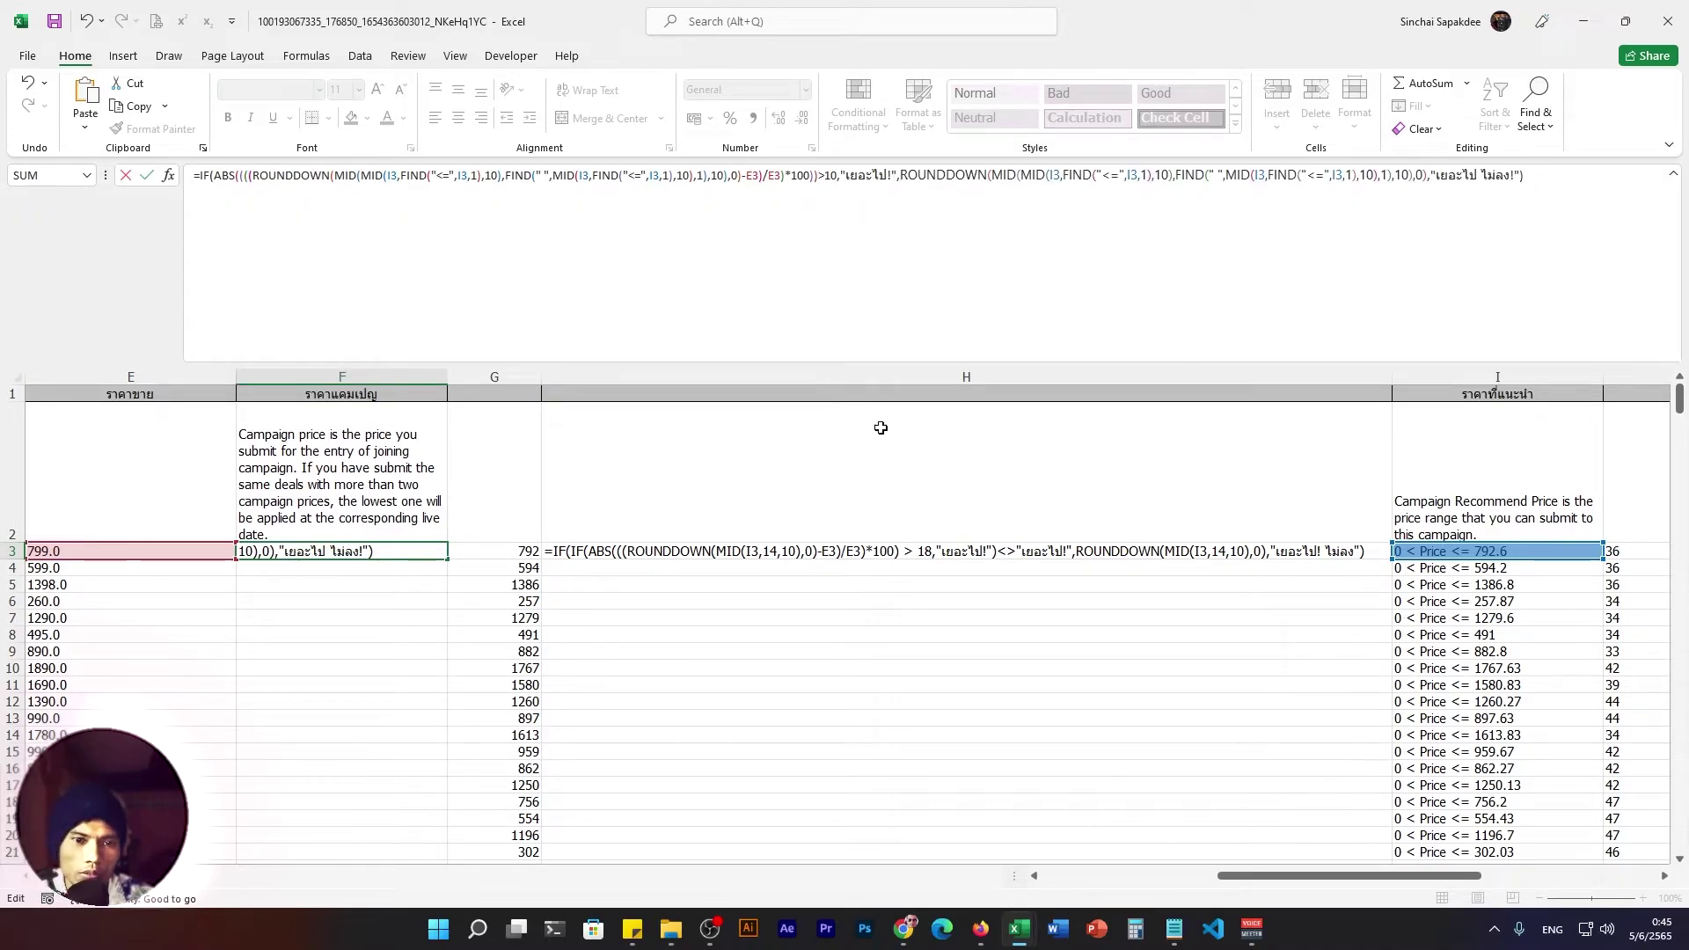
{"action": "left_click", "coordinate": [828, 175]}
{"action": "left_click", "coordinate": [898, 175]}
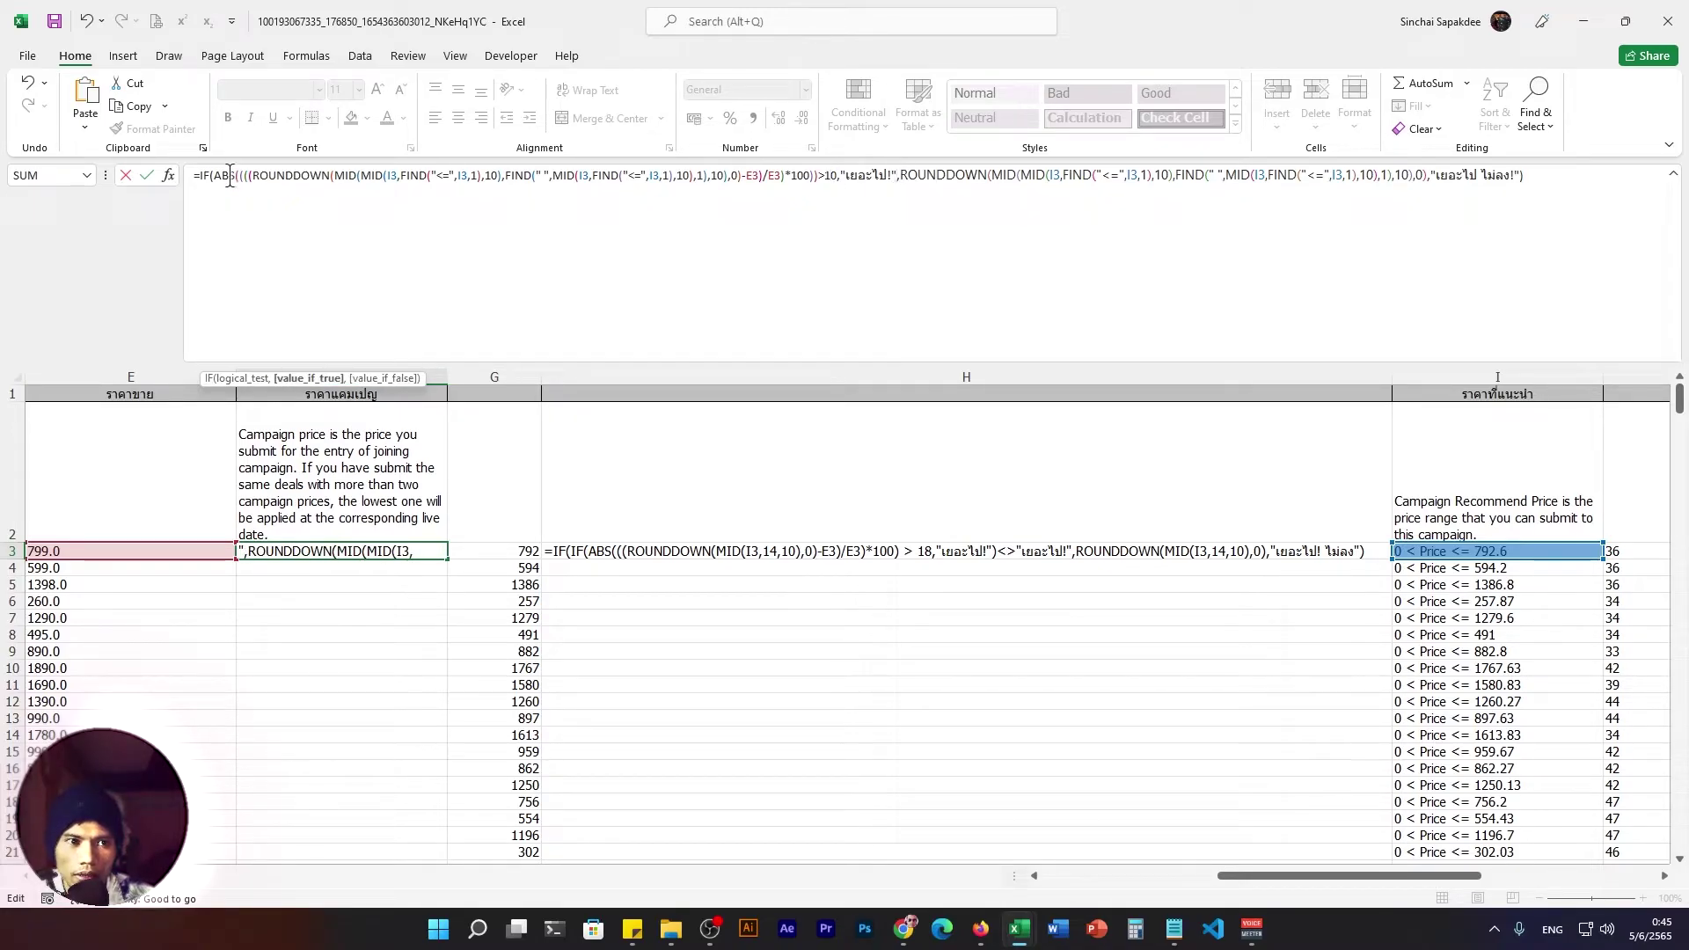
{"action": "left_click_drag", "start_coordinate": [211, 175], "coordinate": [896, 175]}
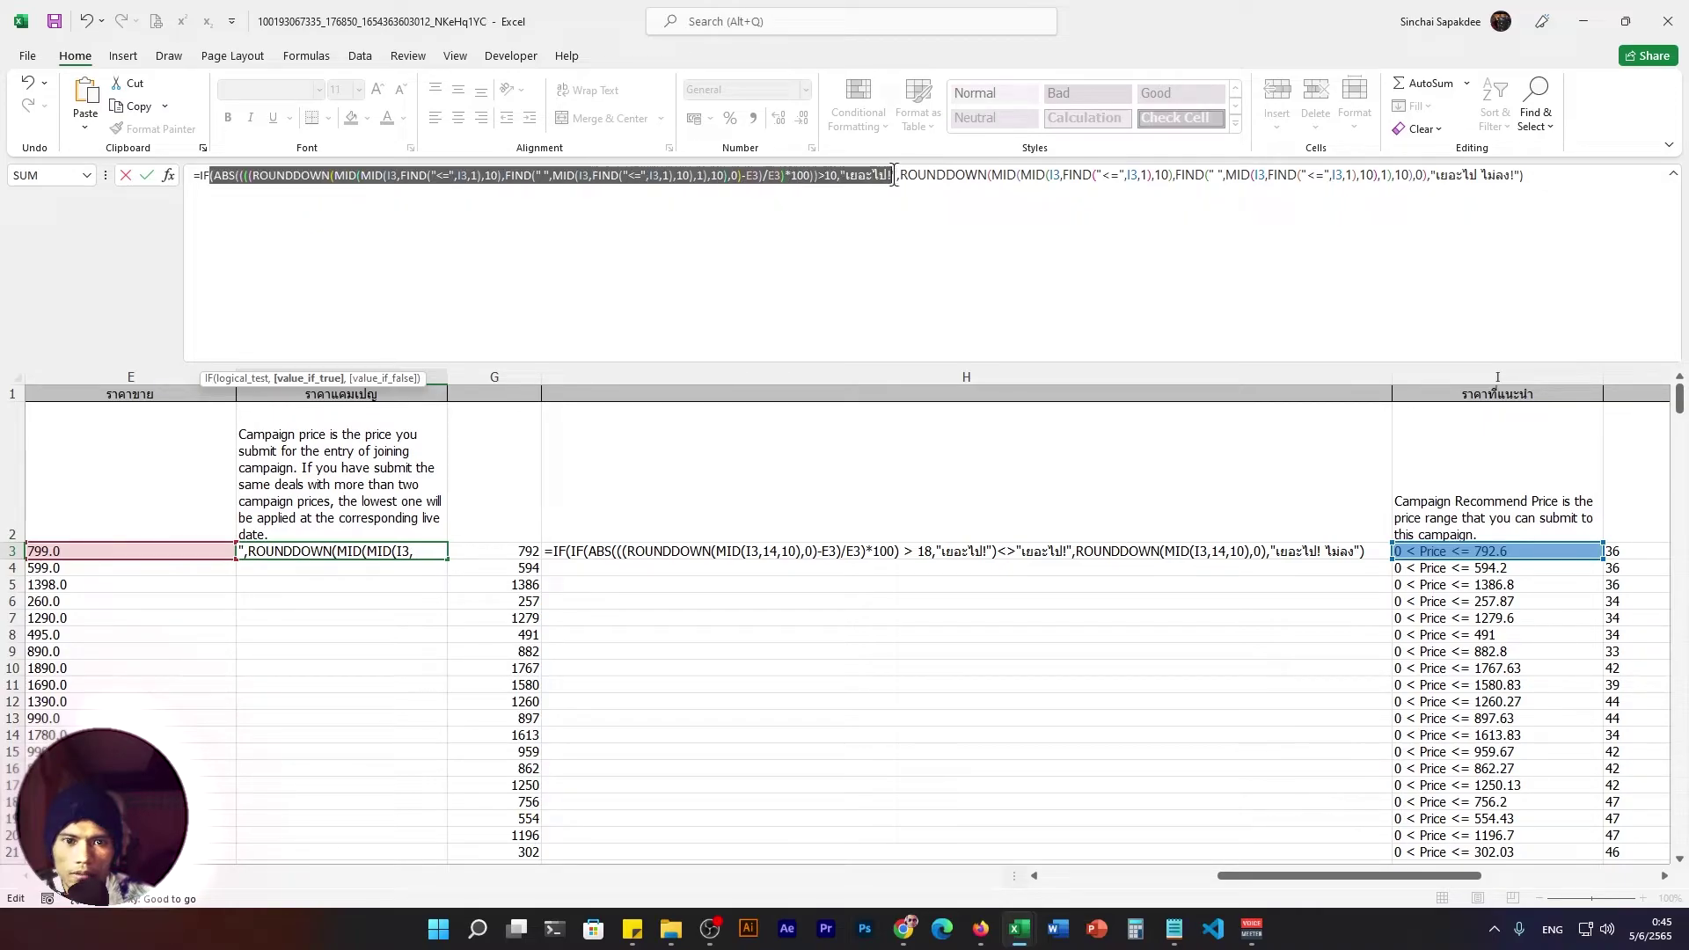
{"action": "left_click", "coordinate": [897, 175]}
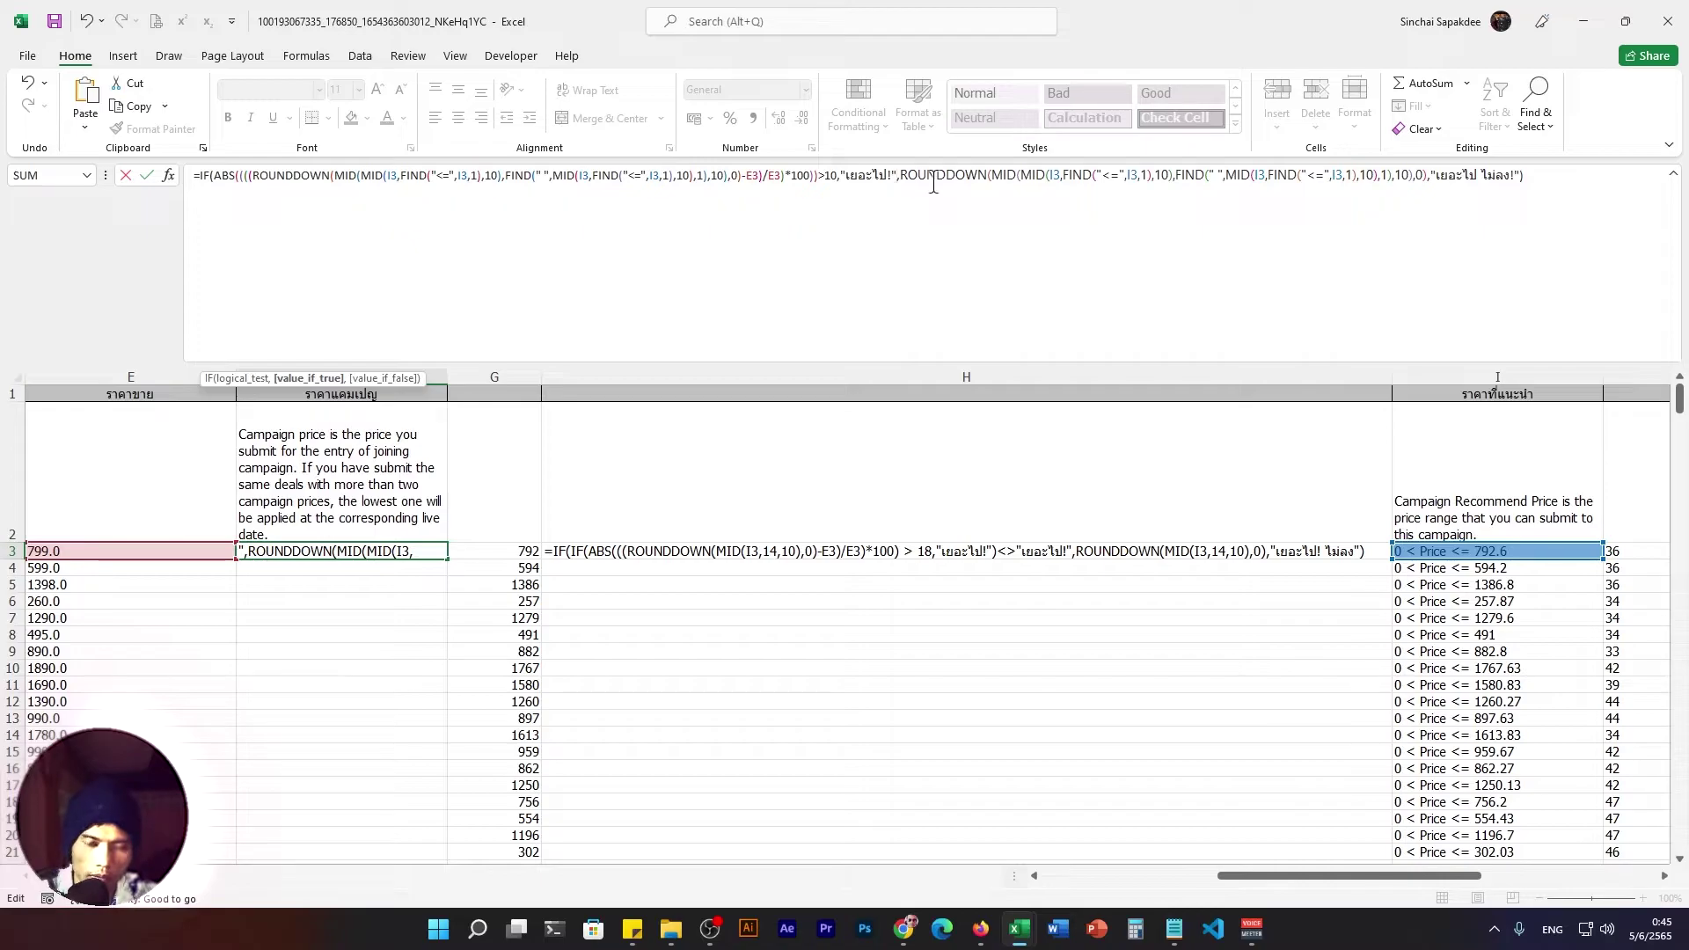
{"action": "type", "text": ")"}
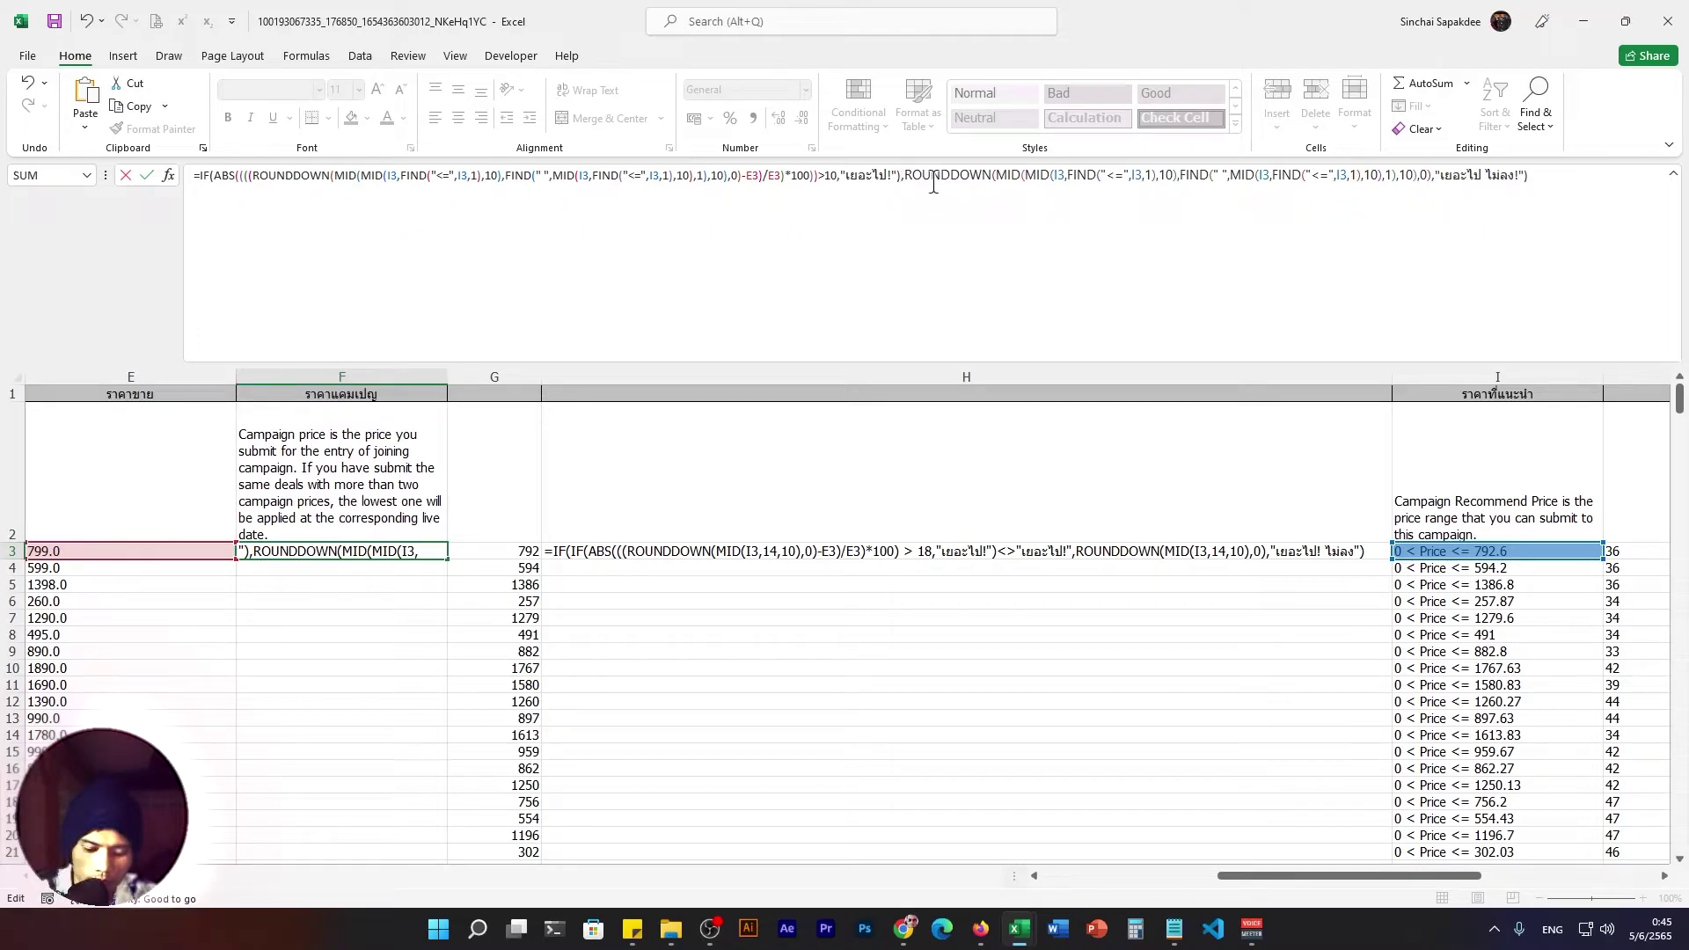
{"action": "type", "text": "<>\"\""}
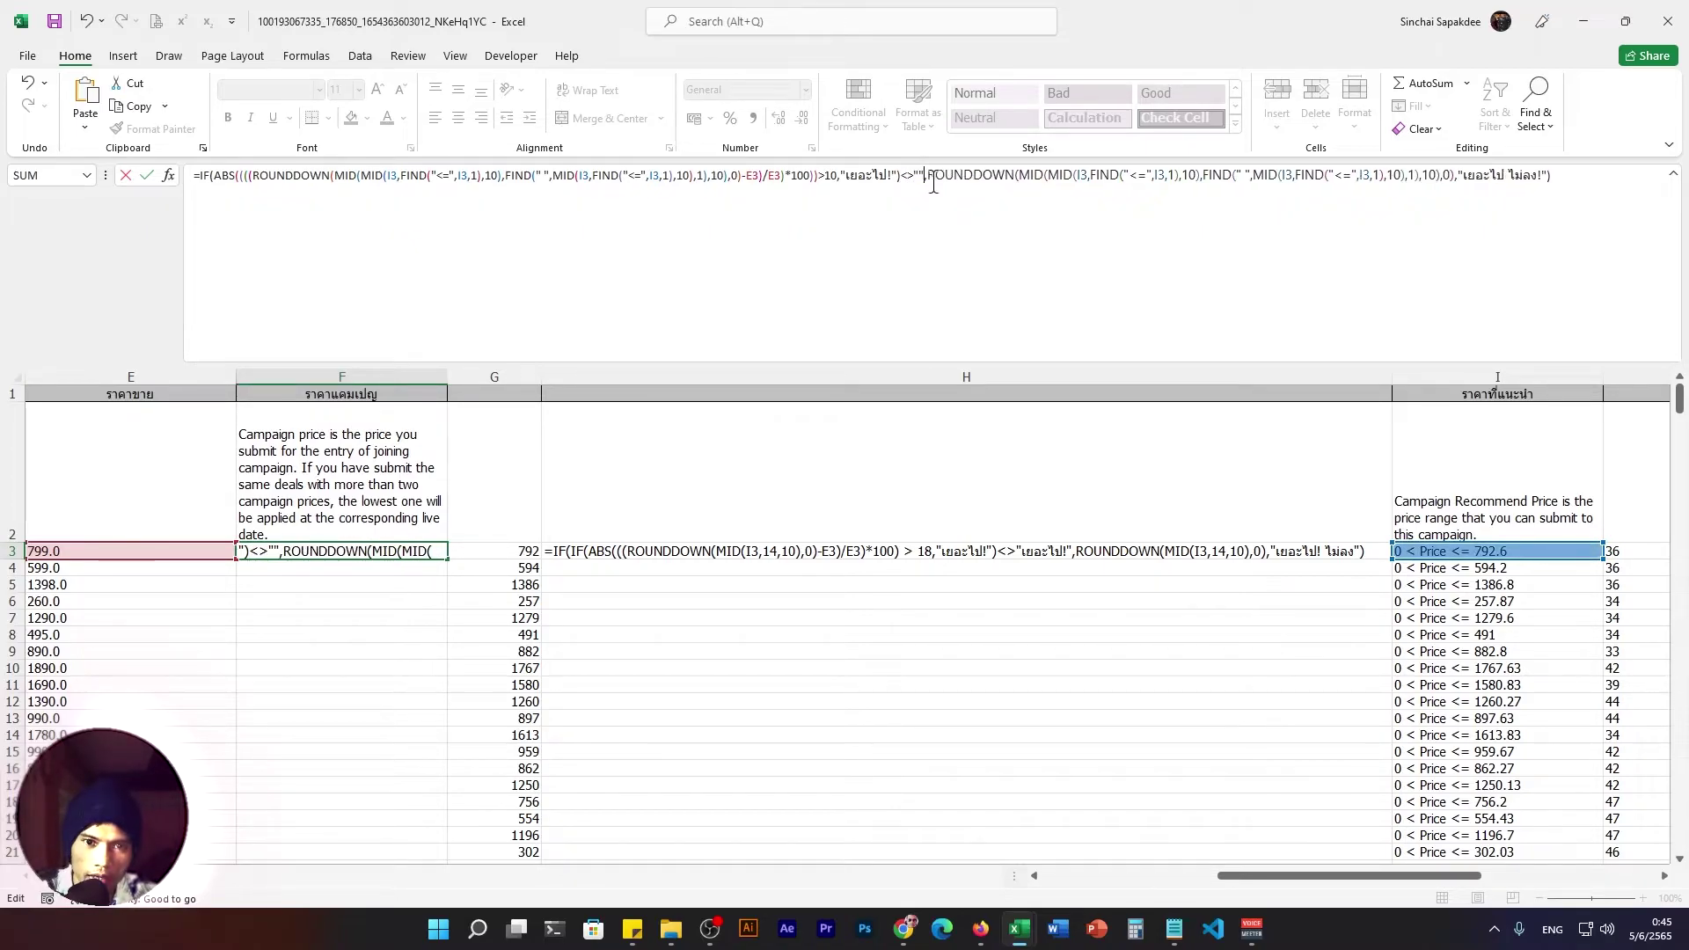
Put "เยอะไป!" inside the comparison quotes, leaving only one pair of quotes.
{"action": "left_click_drag", "start_coordinate": [896, 176], "coordinate": [840, 175]}
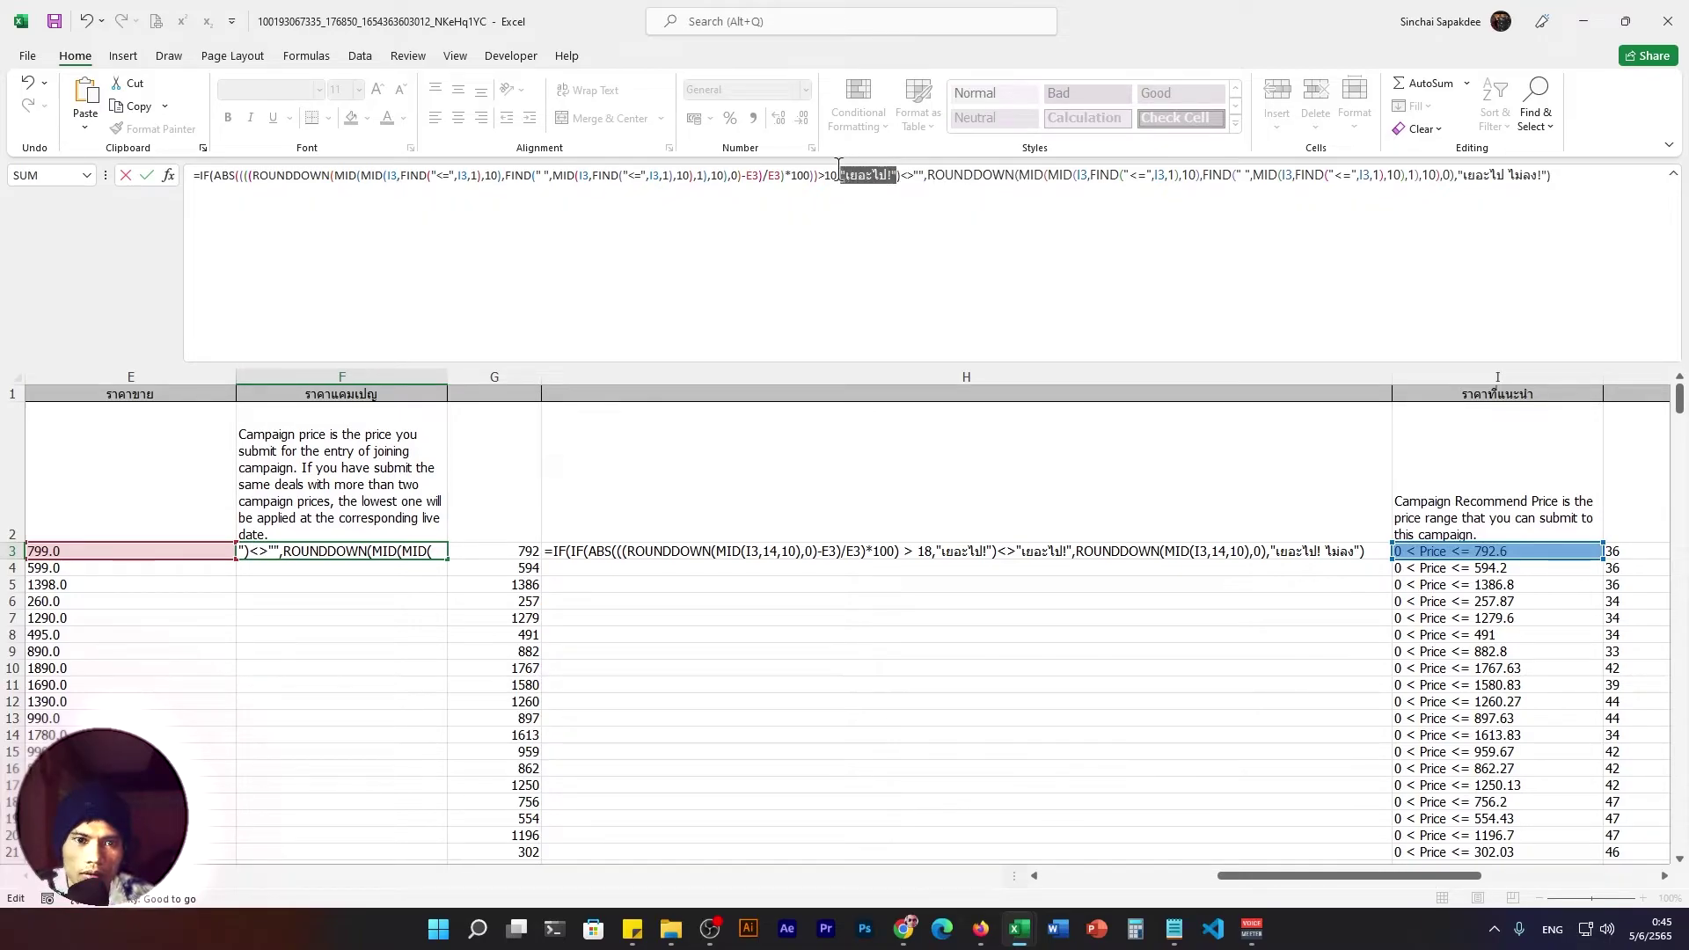
{"action": "key", "text": "ctrl+c"}
{"action": "left_click", "coordinate": [921, 182]}
{"action": "key", "text": "ctrl+v"}
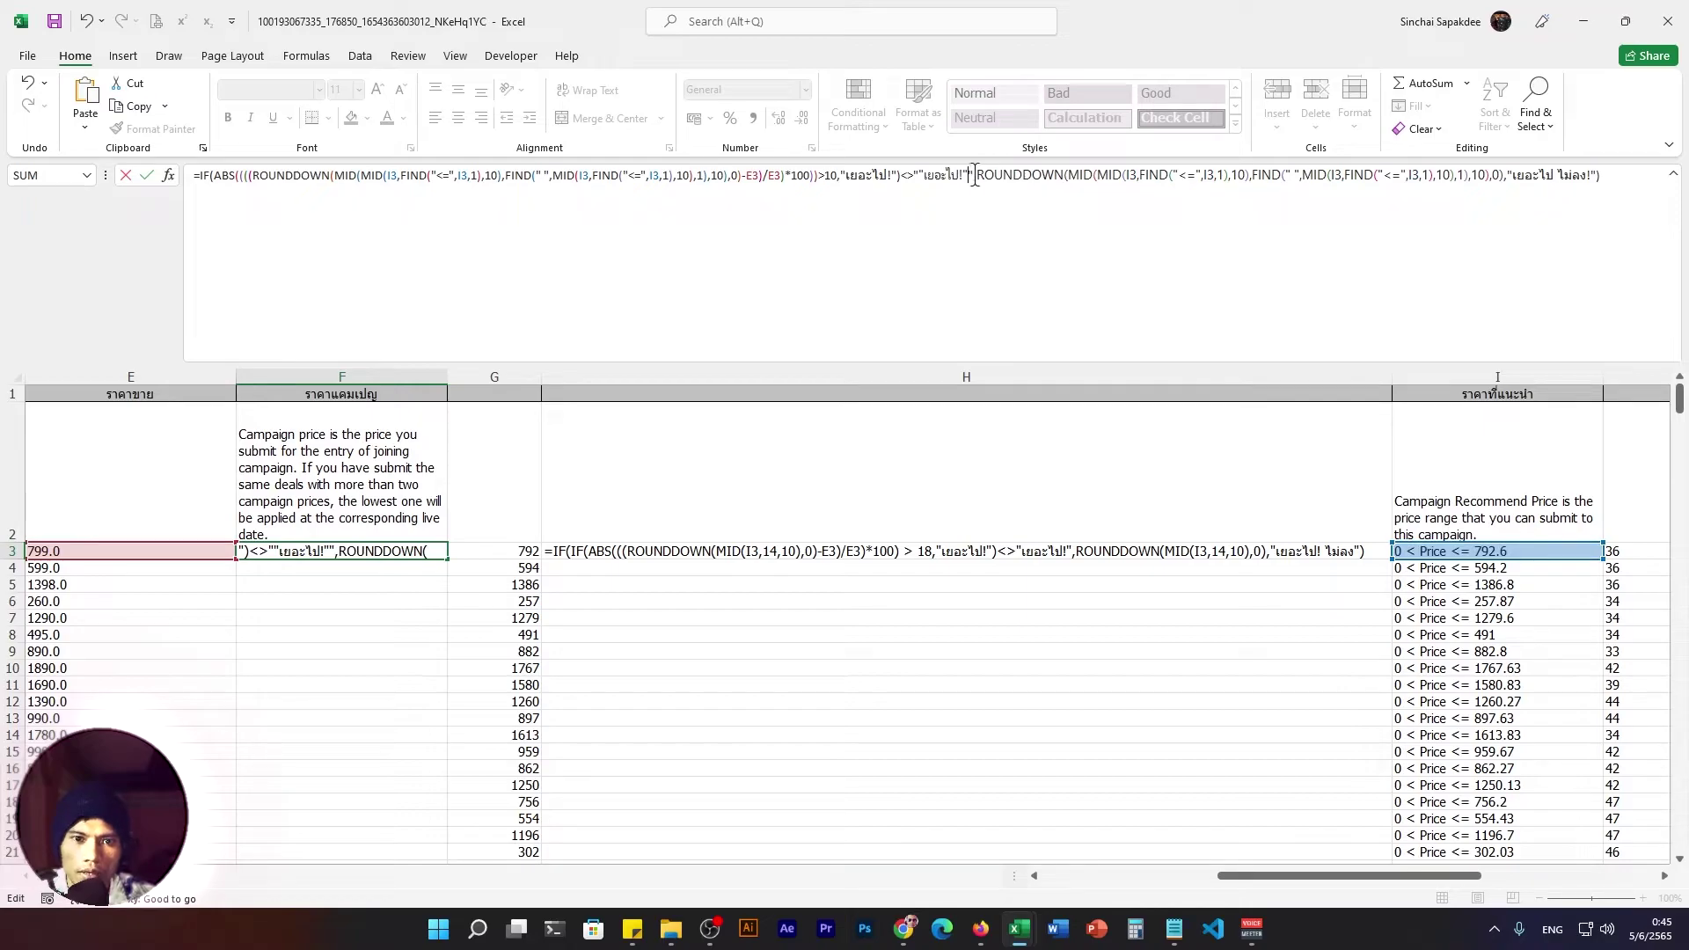
{"action": "mouse_move", "coordinate": [968, 175]}
{"action": "left_mouse_down"}
{"action": "mouse_move", "coordinate": [926, 175]}
{"action": "mouse_move", "coordinate": [952, 169]}
{"action": "left_mouse_up"}
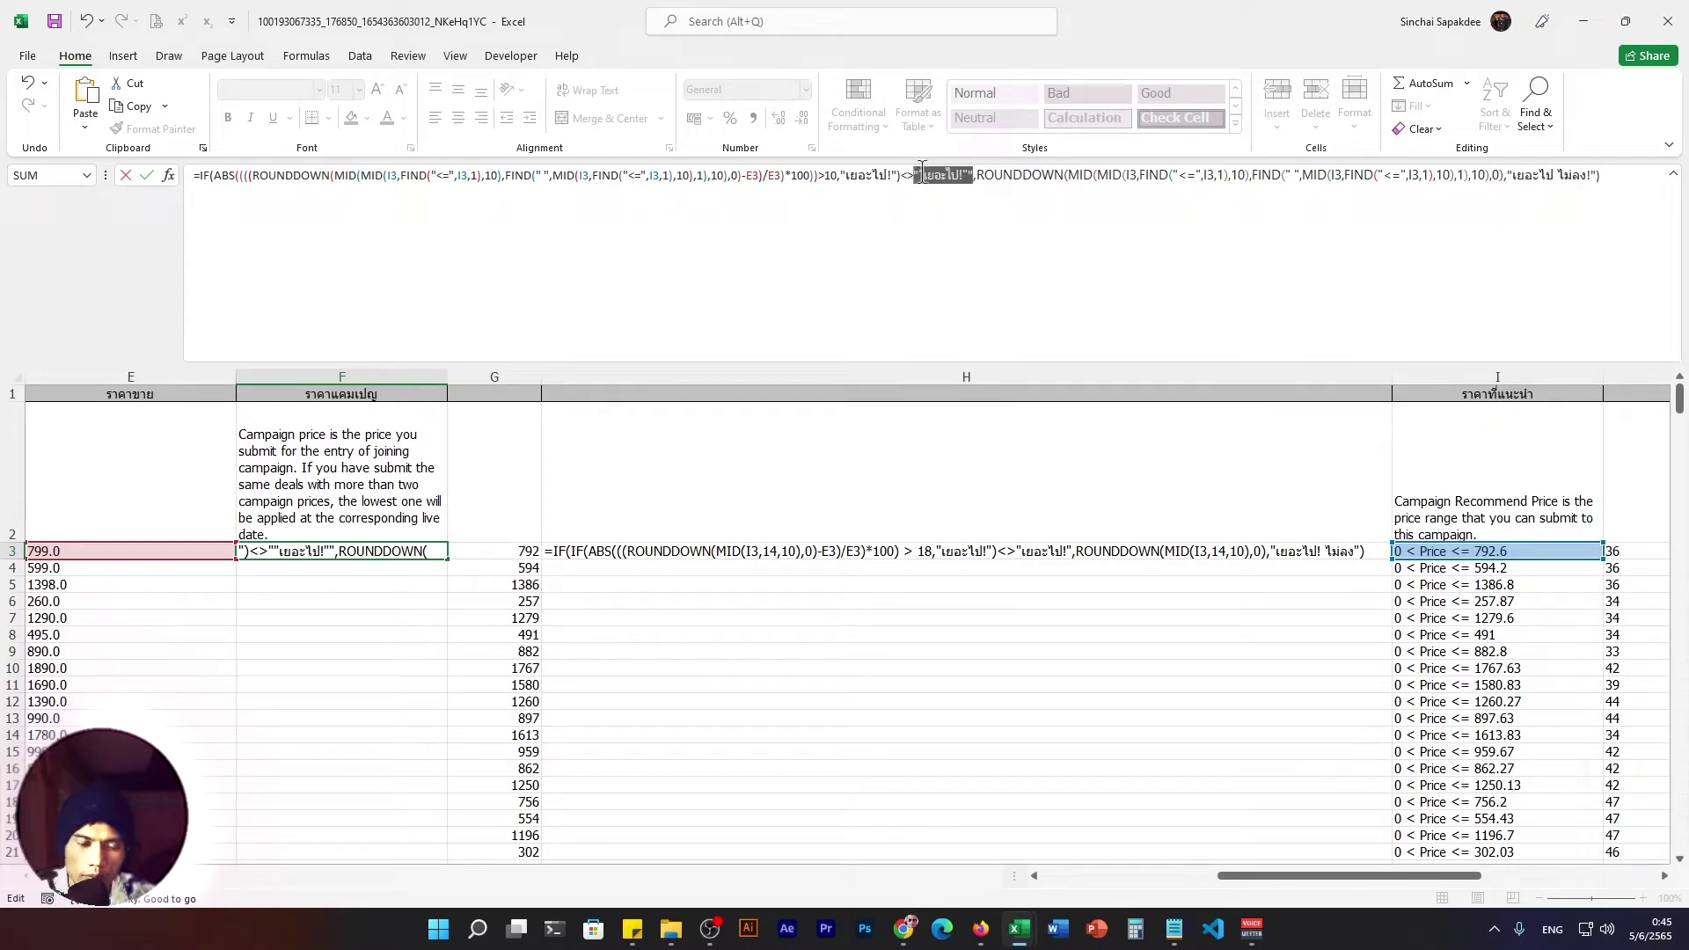
{"action": "key", "text": "ctrl+v"}
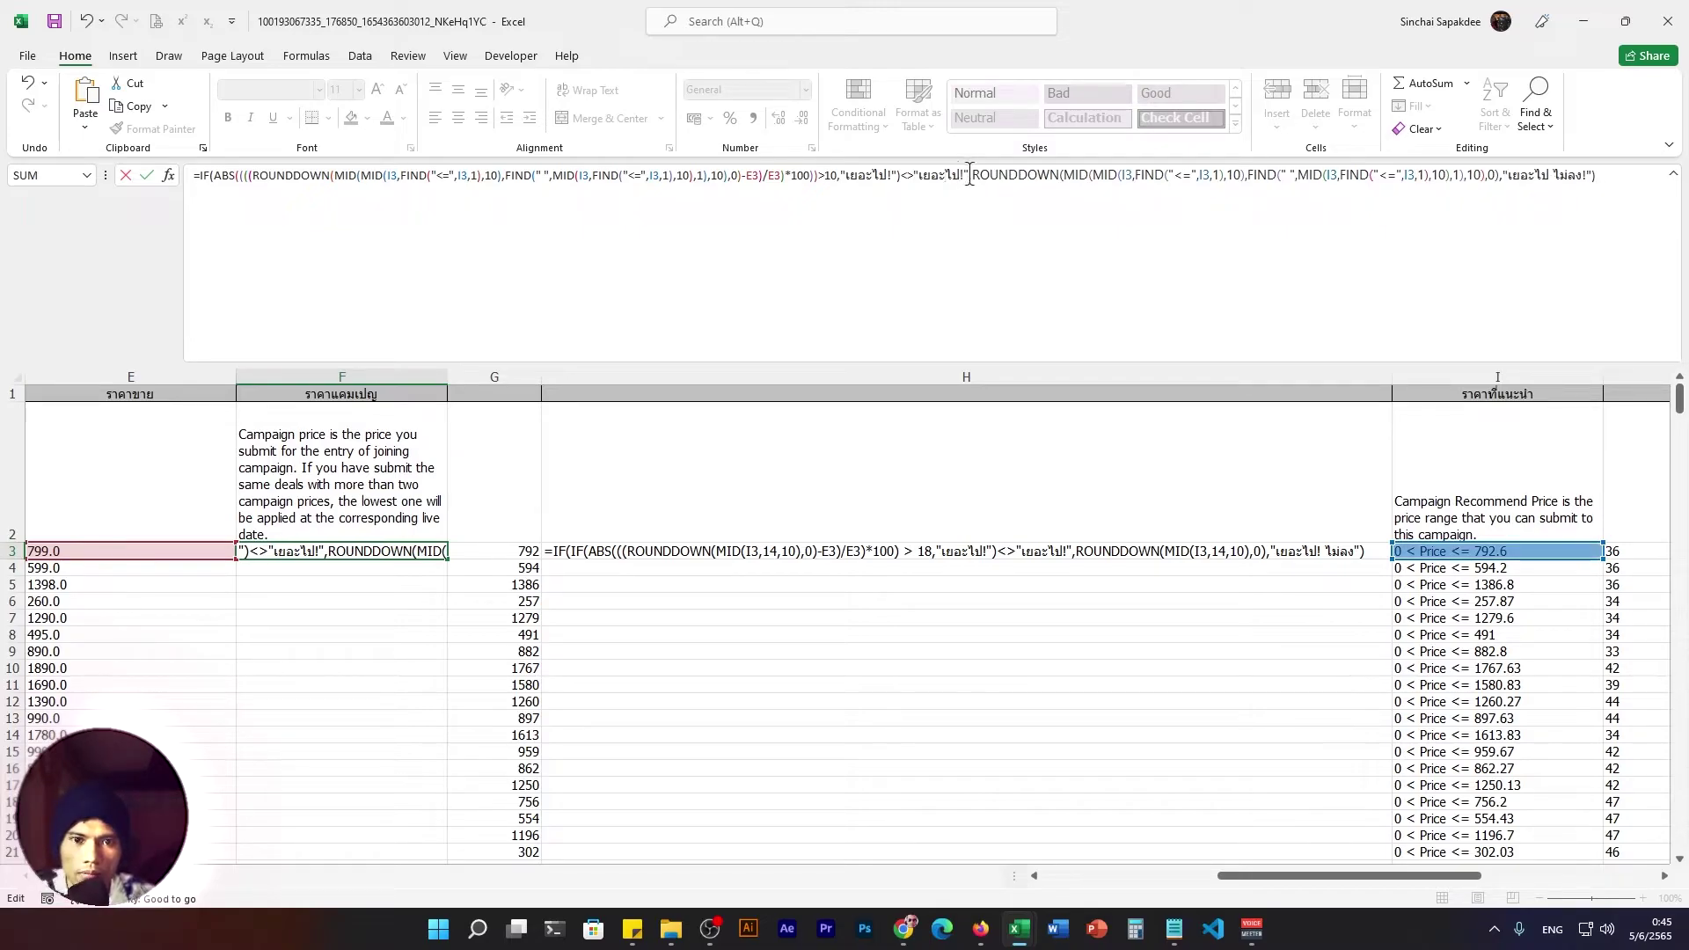
{"action": "left_click_drag", "start_coordinate": [972, 175], "coordinate": [1240, 172]}
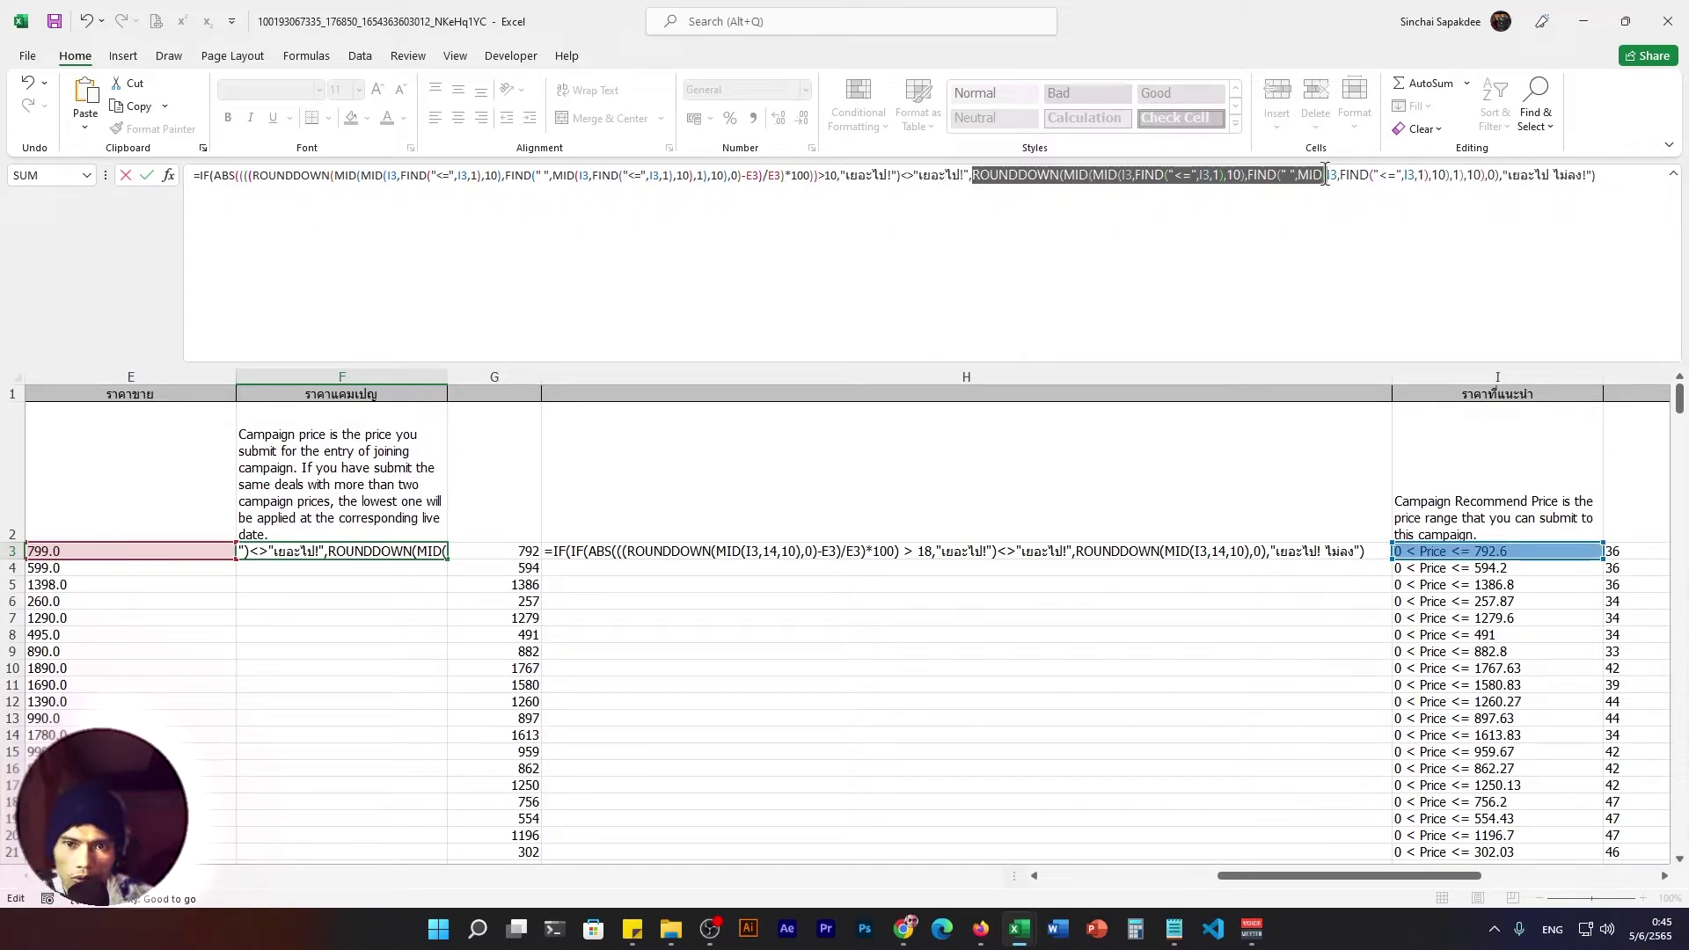
{"action": "left_click", "coordinate": [938, 174]}
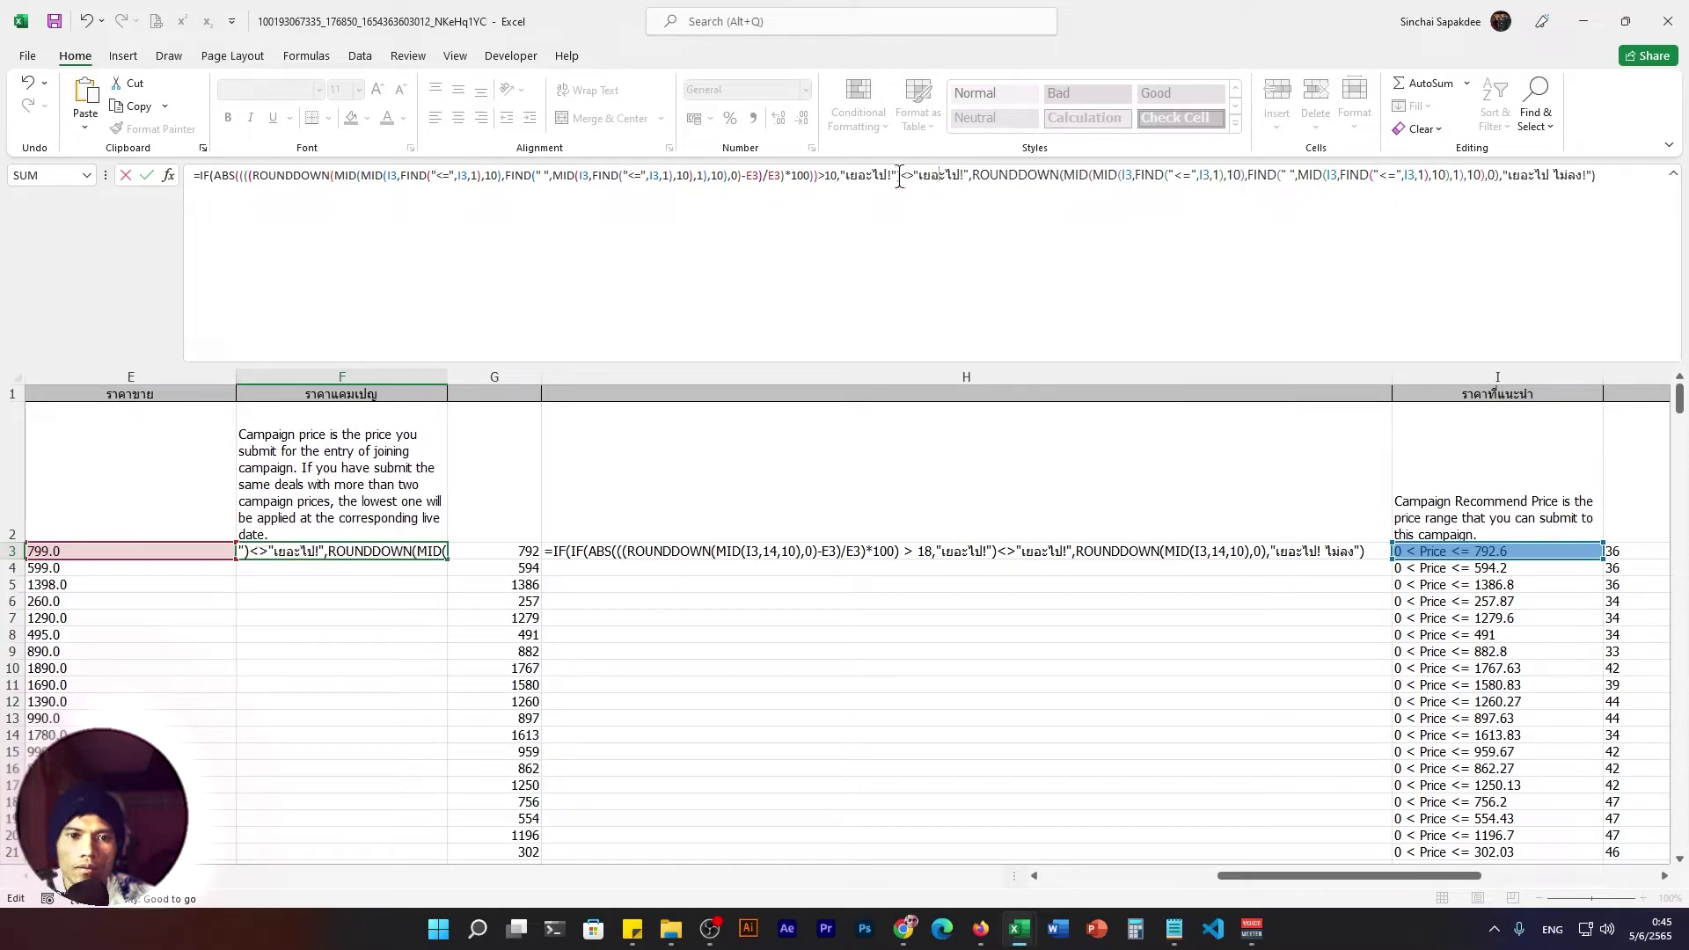
{"action": "left_click_drag", "start_coordinate": [900, 174], "coordinate": [843, 175]}
{"action": "left_click", "coordinate": [924, 174]}
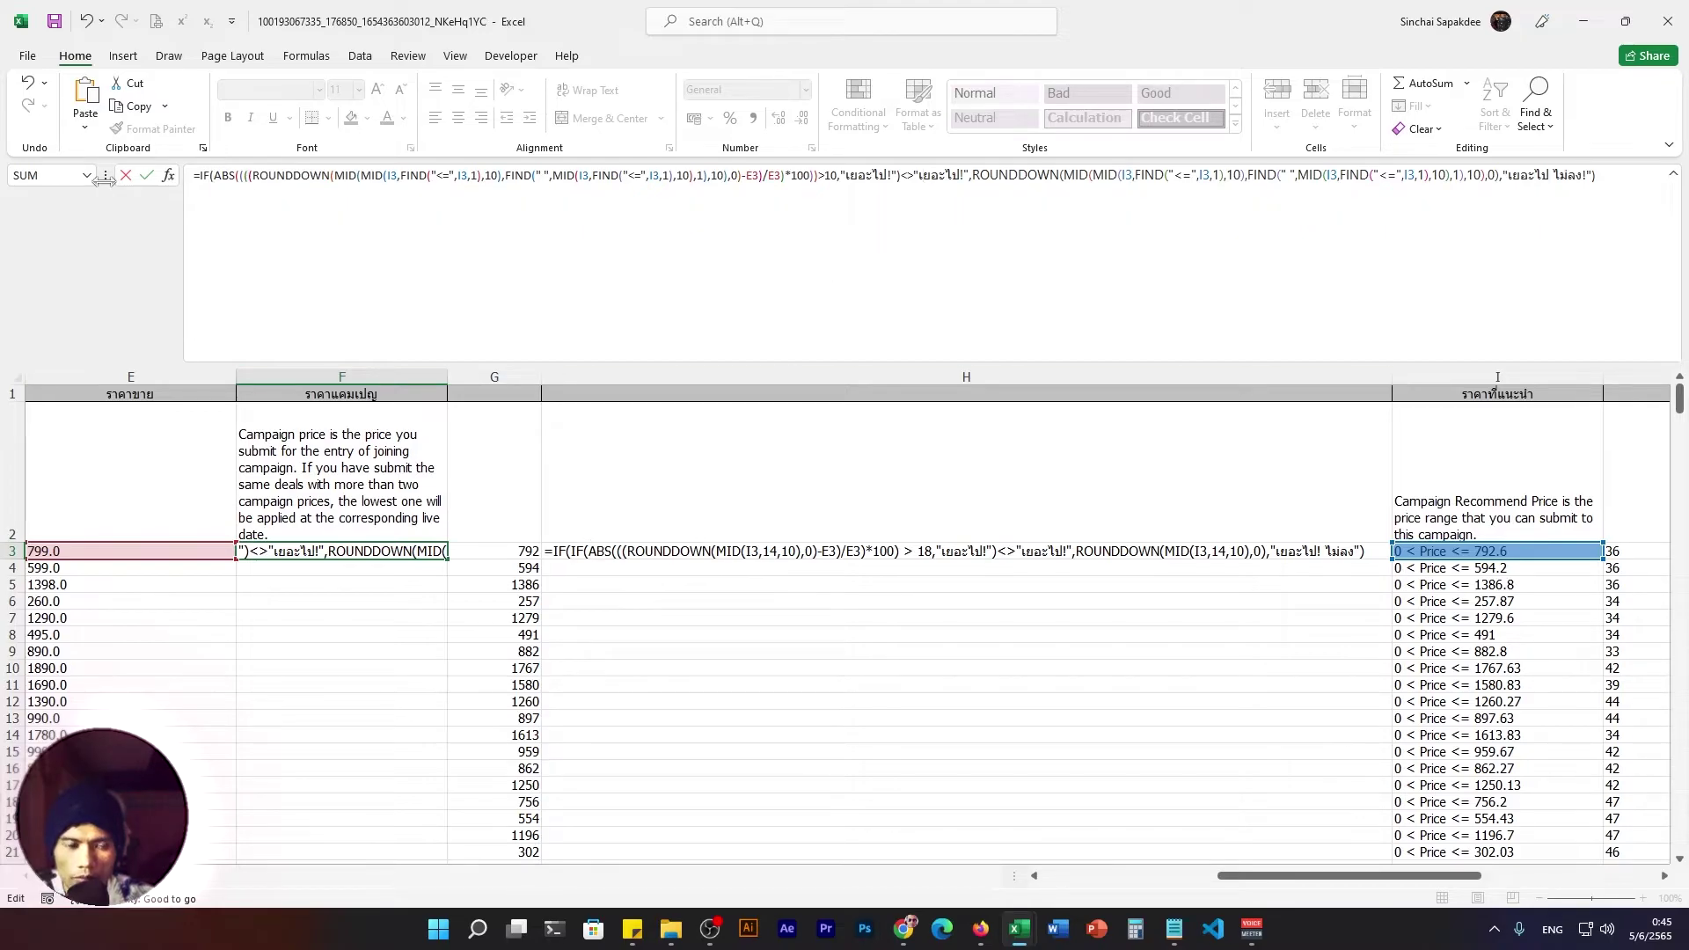
Insert an outer IF( after the equals sign and confirm the inner test evaluates to FALSE.
{"action": "left_click", "coordinate": [199, 176]}
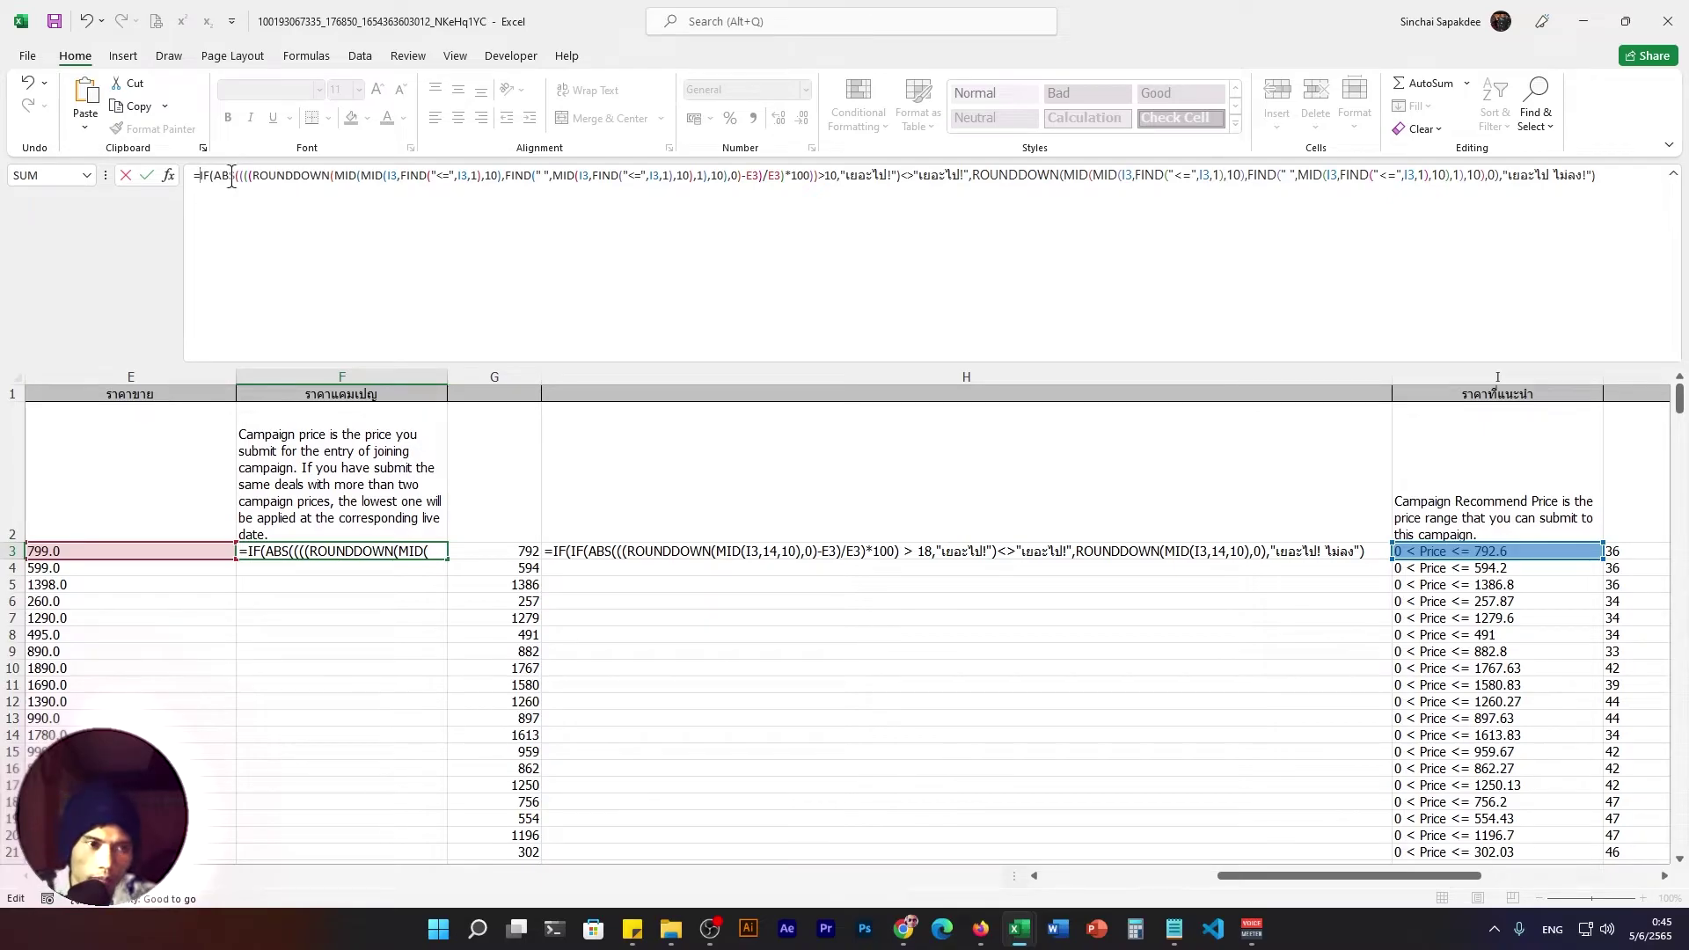
{"action": "type", "text": "IF("}
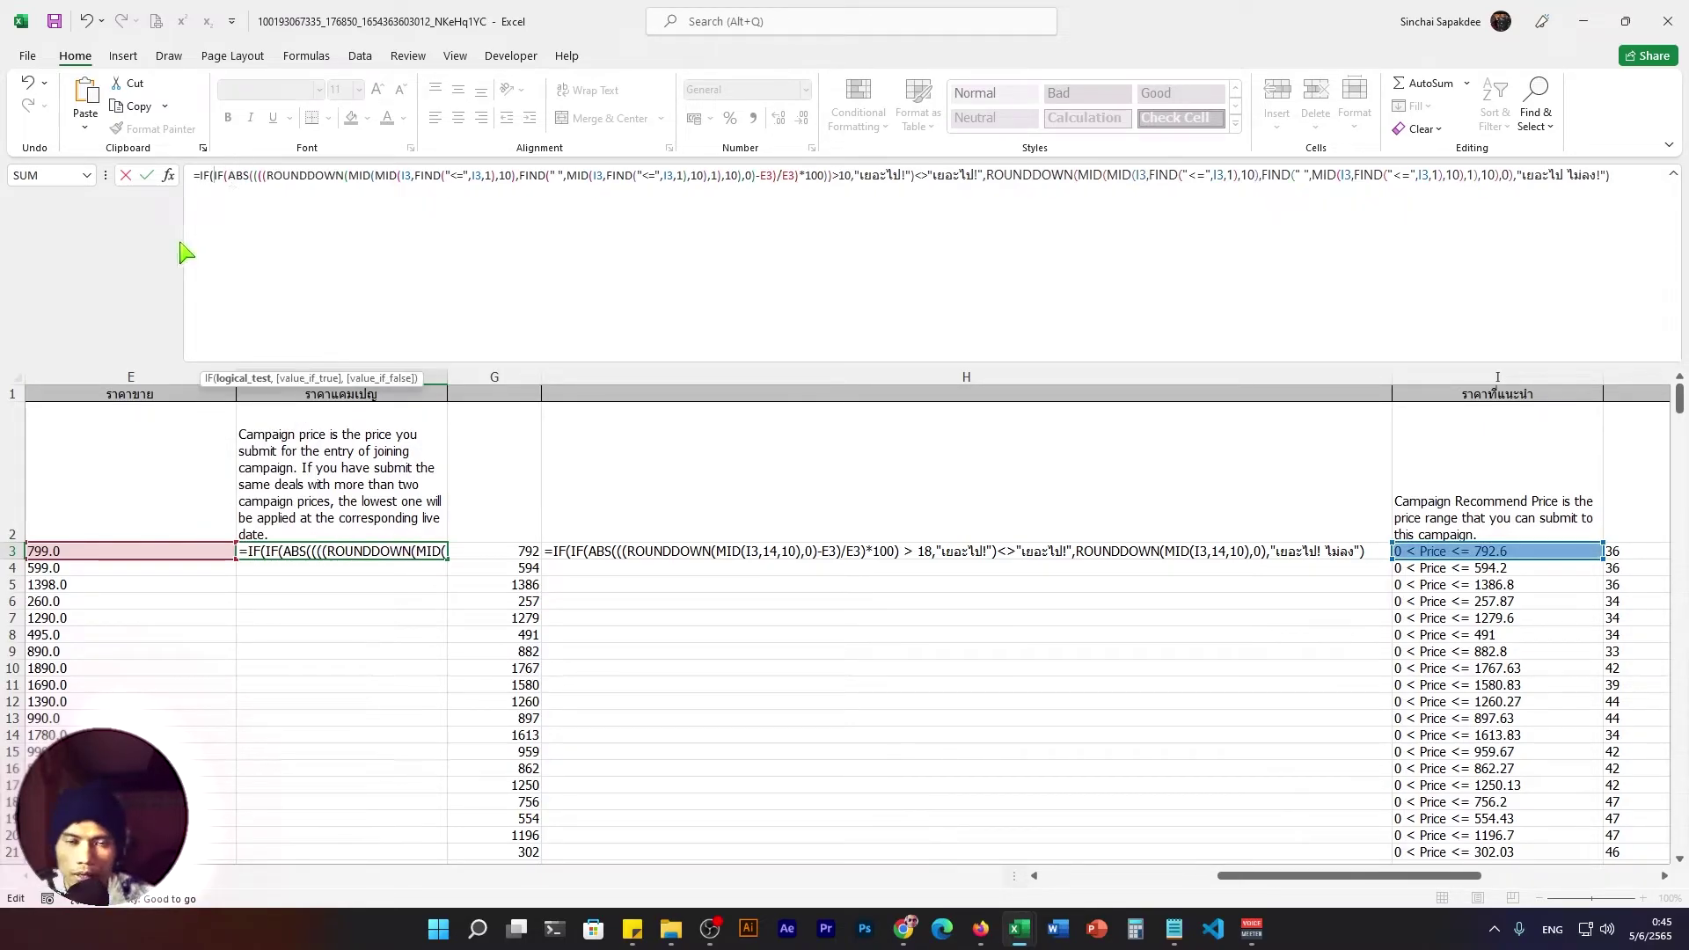
{"action": "left_click_drag", "start_coordinate": [212, 175], "coordinate": [244, 175]}
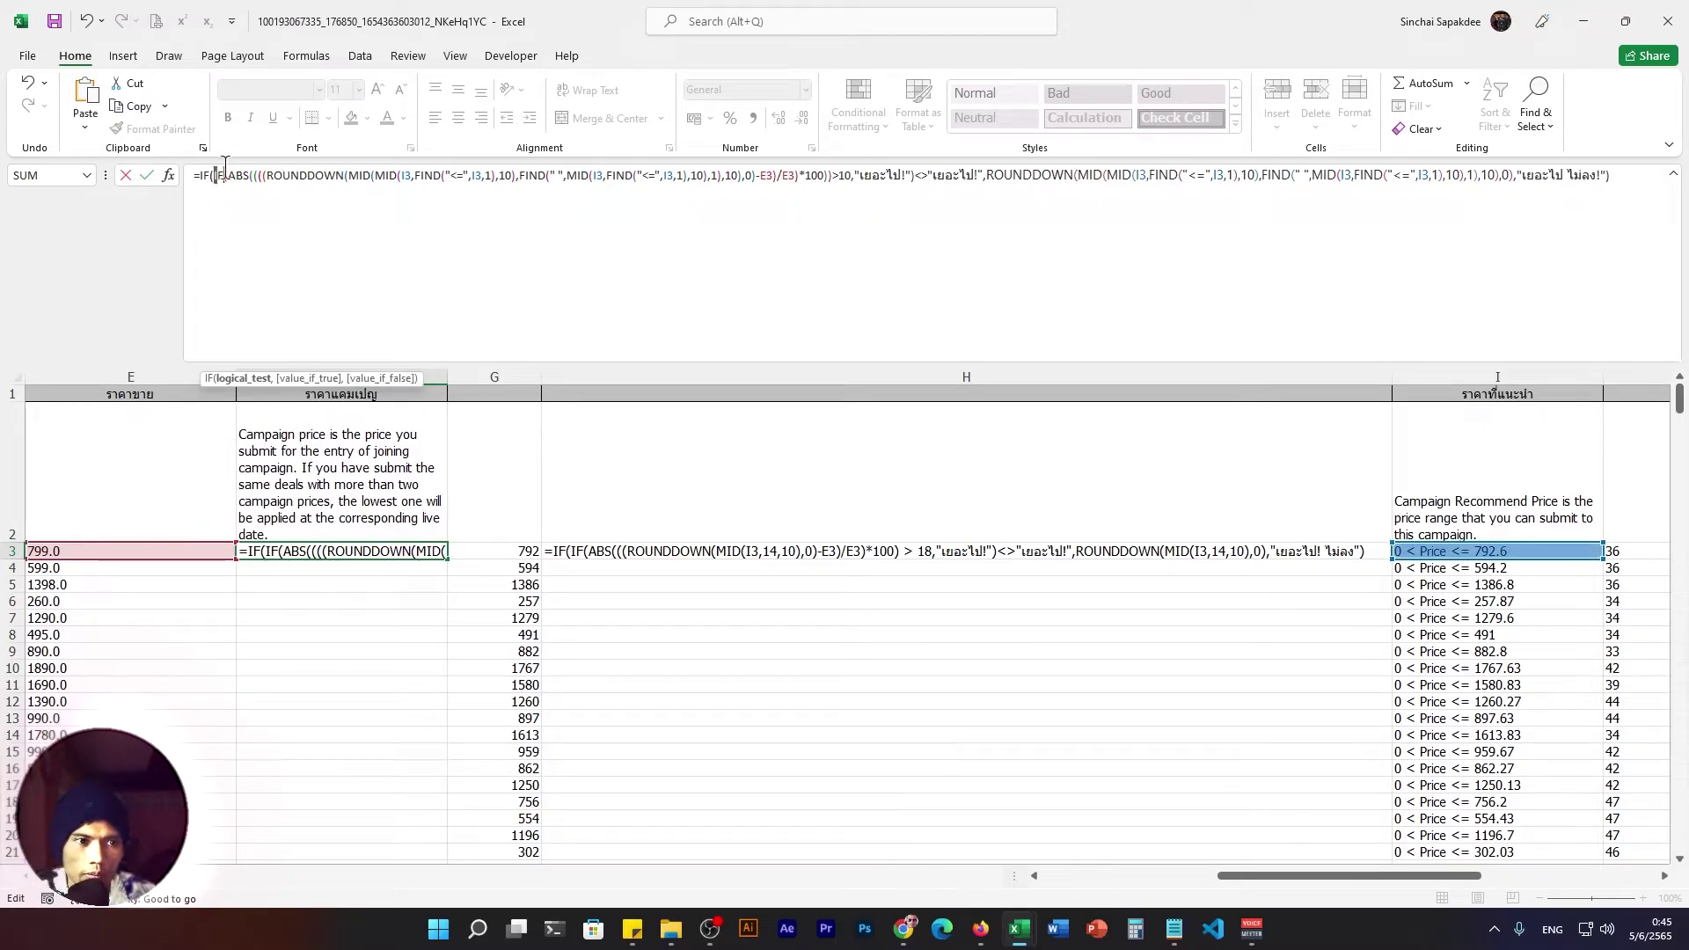
{"action": "left_click", "coordinate": [442, 165]}
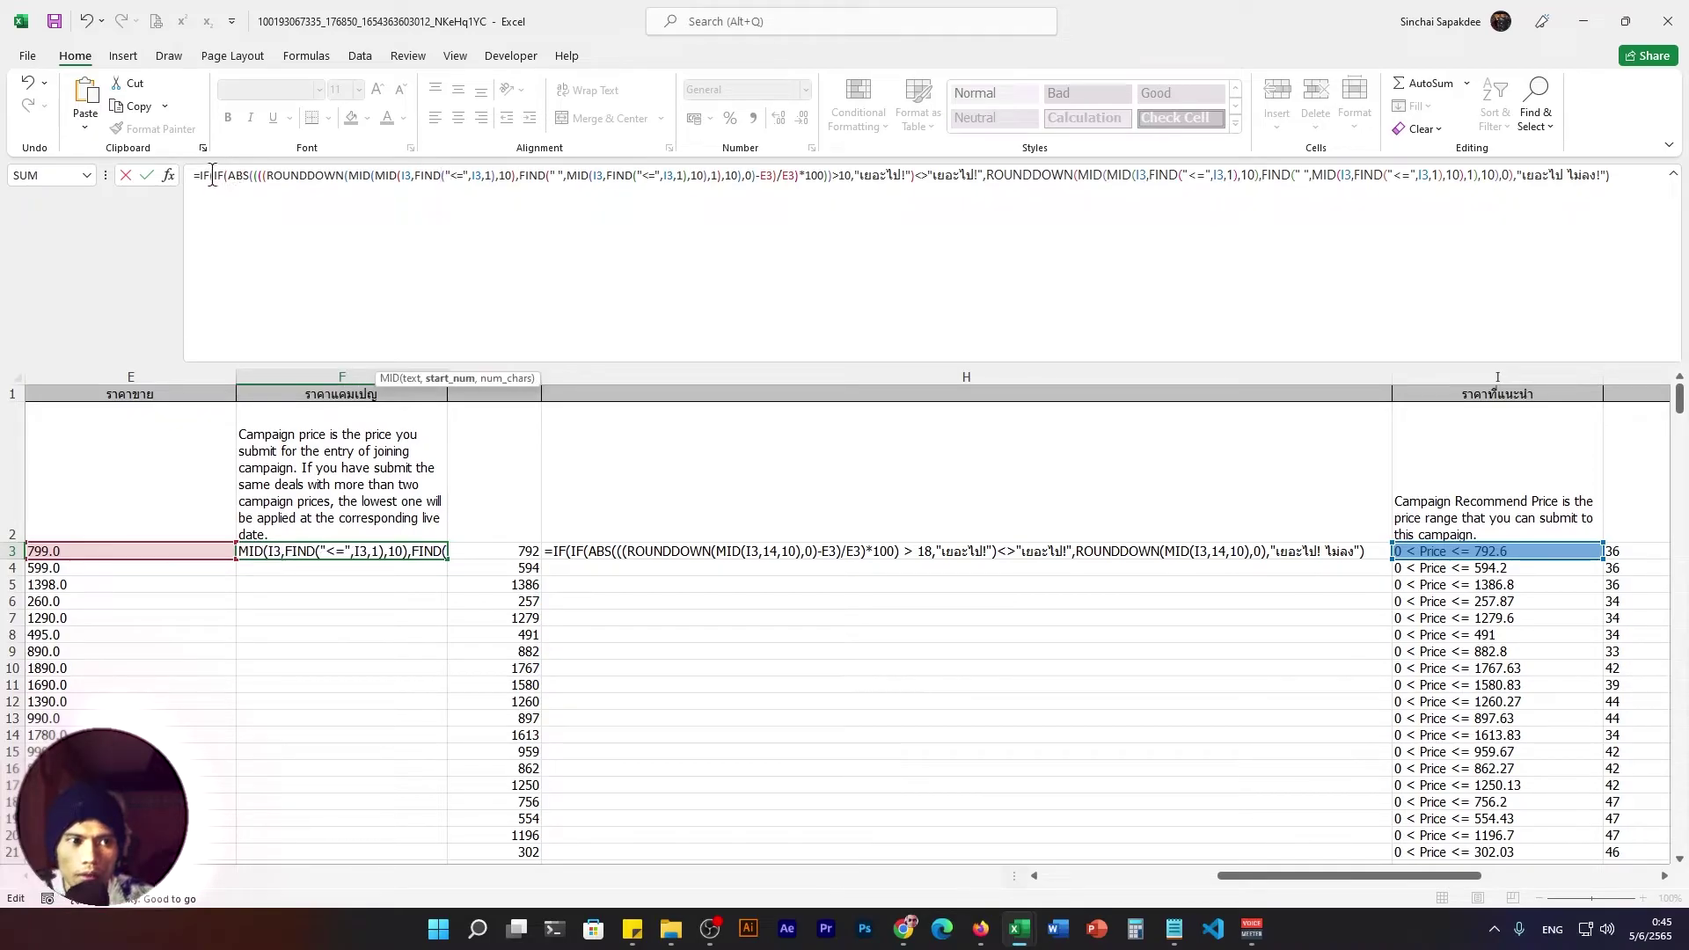
{"action": "left_click_drag", "start_coordinate": [214, 175], "coordinate": [915, 179]}
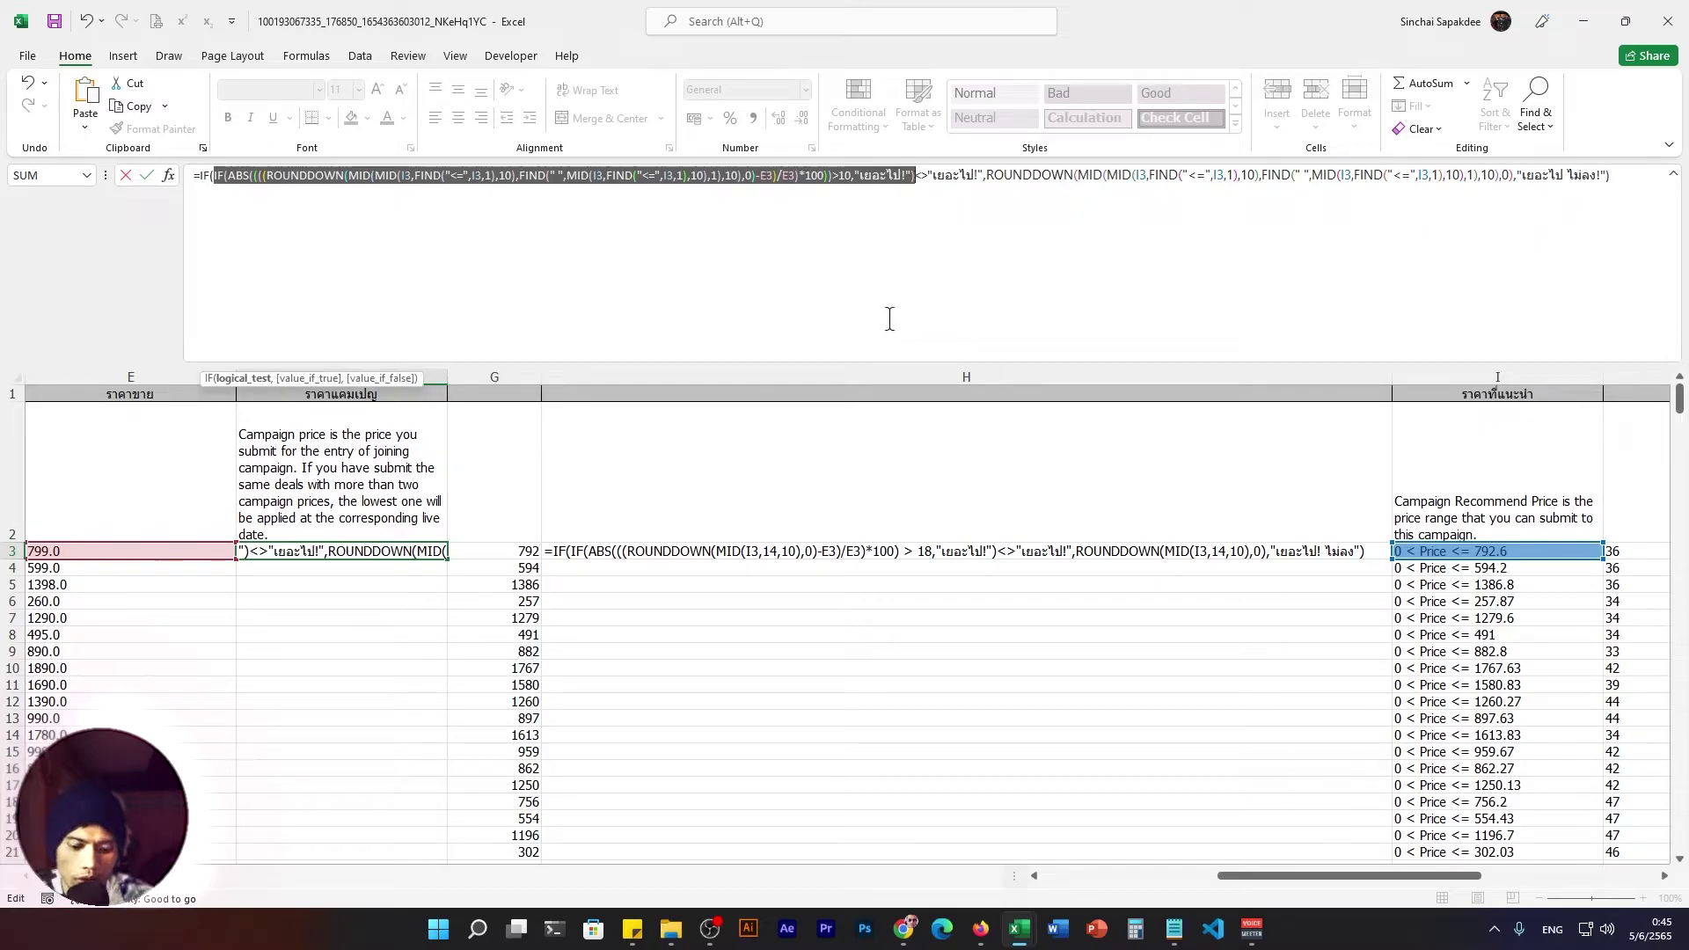
{"action": "key", "text": "F9"}
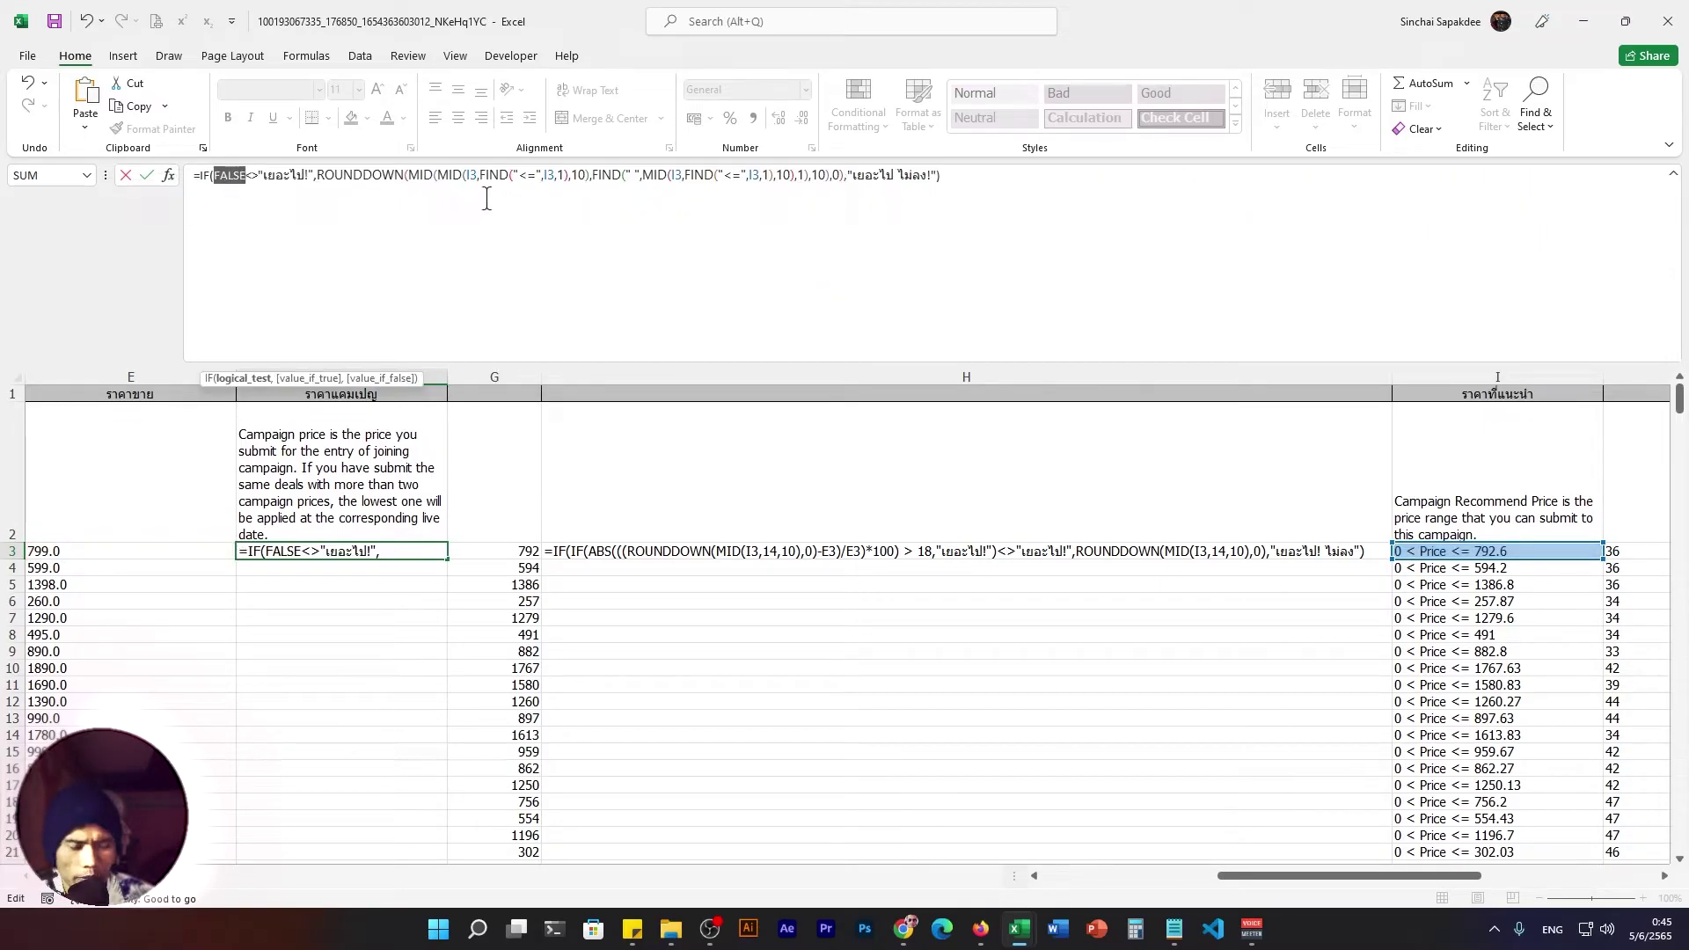
{"action": "key", "text": "ctrl+z"}
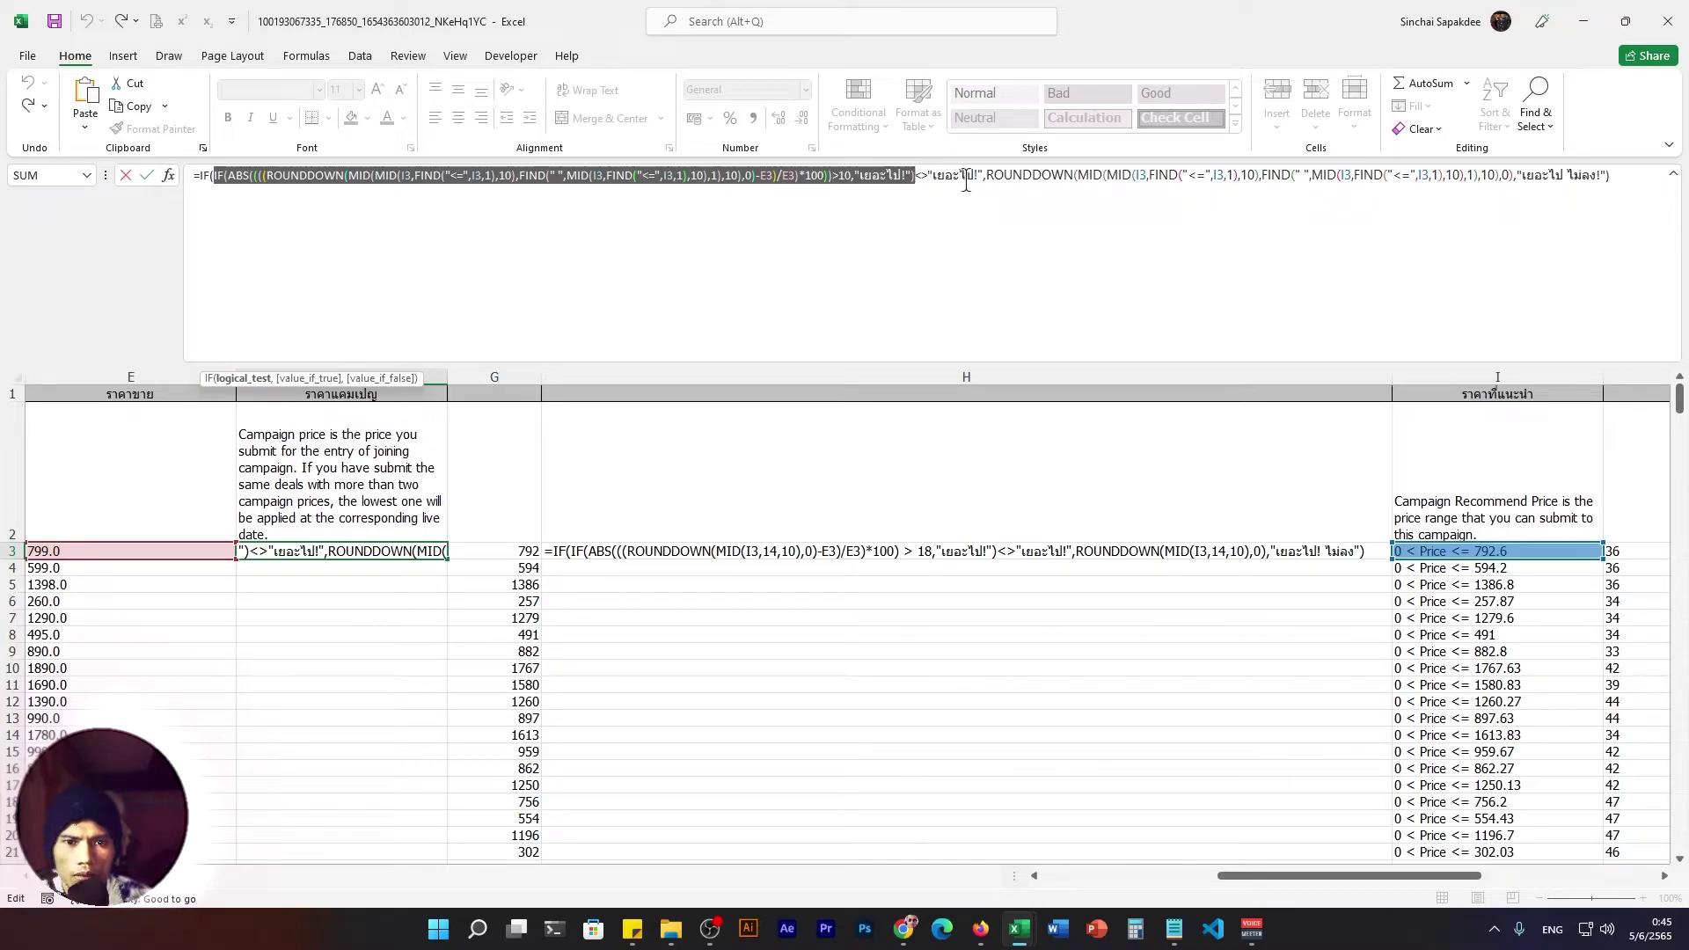
Verify the ROUNDDOWN price part evaluates to 792, then enter the formula in F3.
{"action": "left_click_drag", "start_coordinate": [982, 175], "coordinate": [935, 175]}
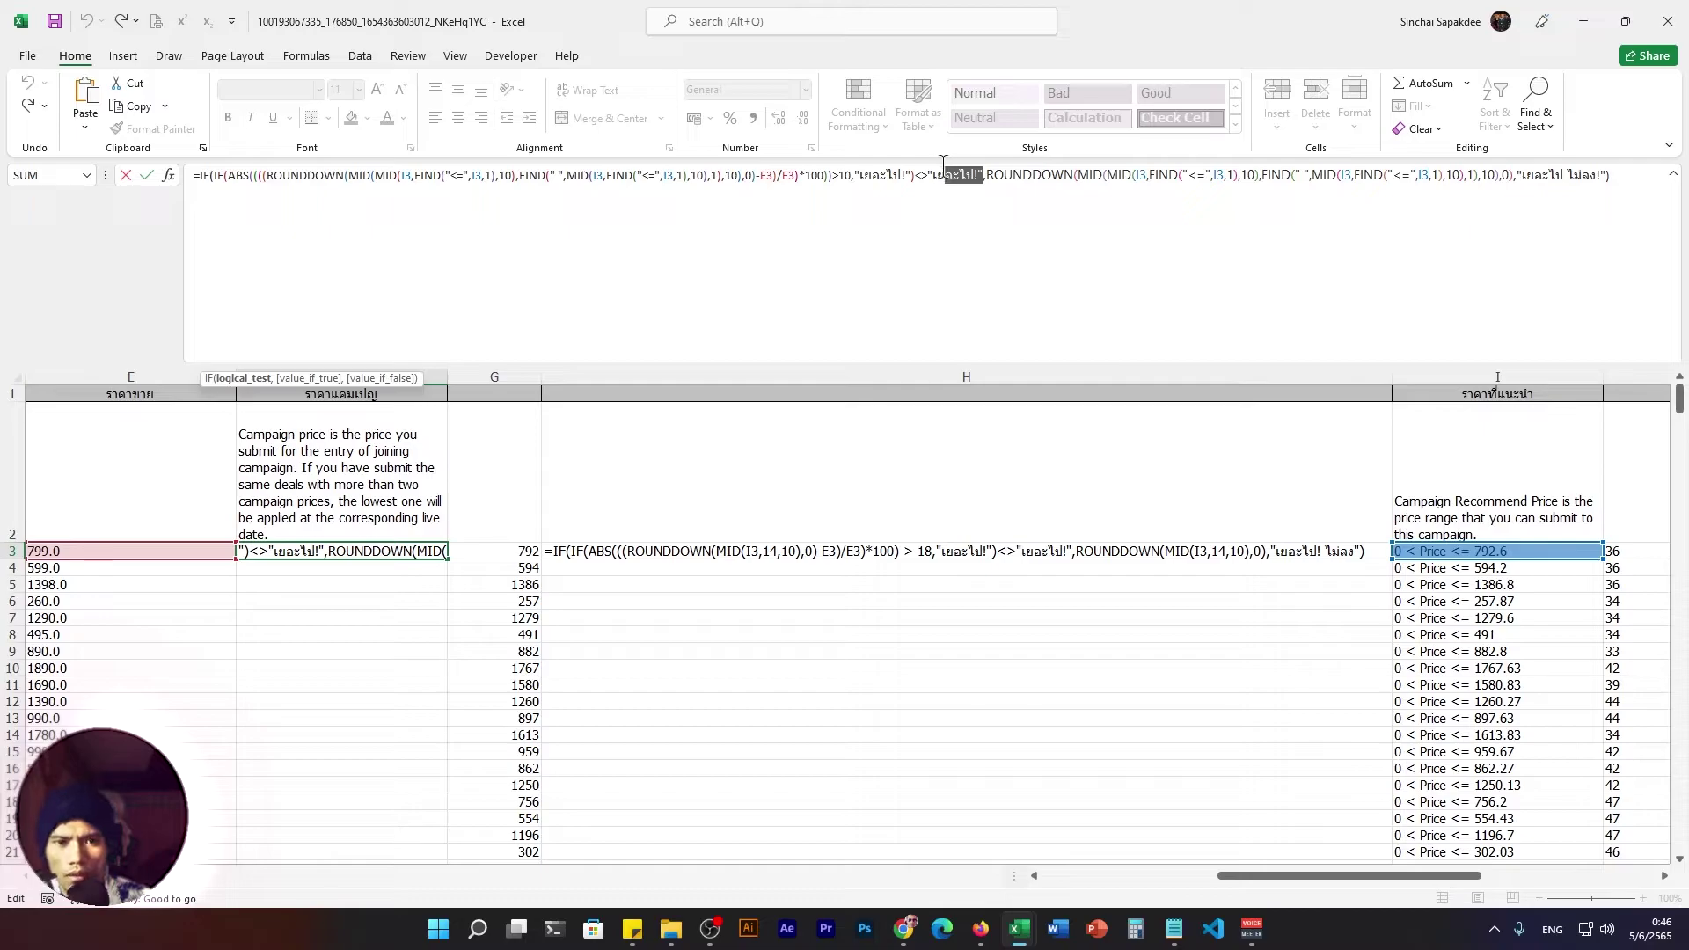
{"action": "left_click", "coordinate": [930, 169]}
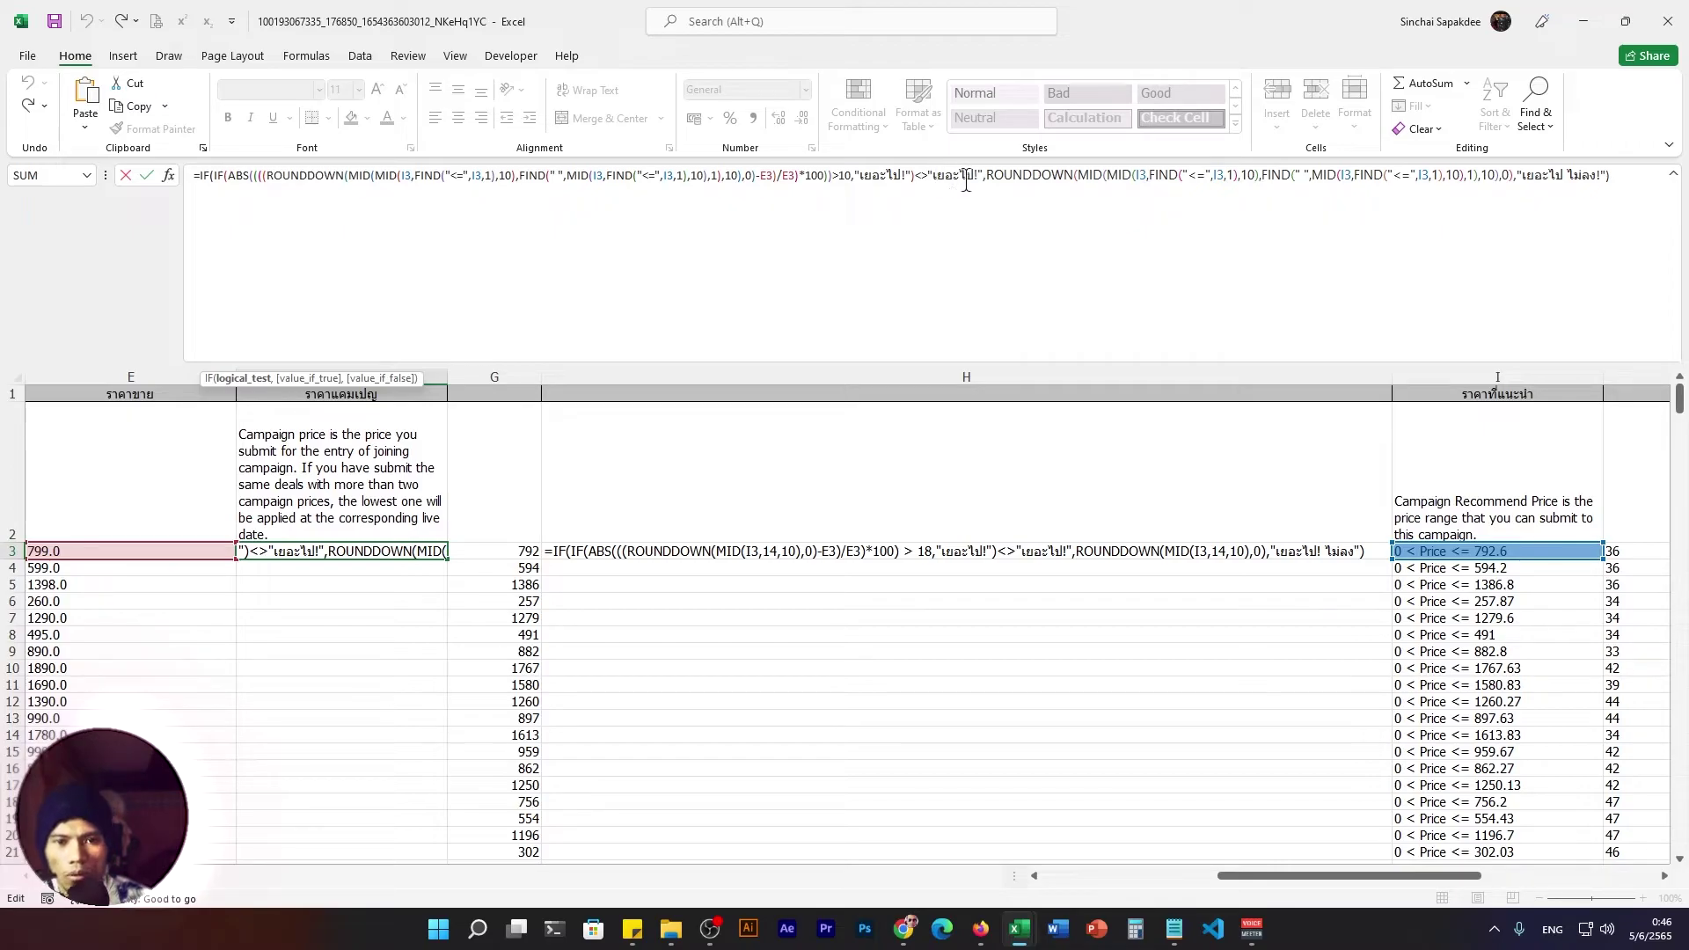
{"action": "left_click_drag", "start_coordinate": [927, 175], "coordinate": [1513, 182]}
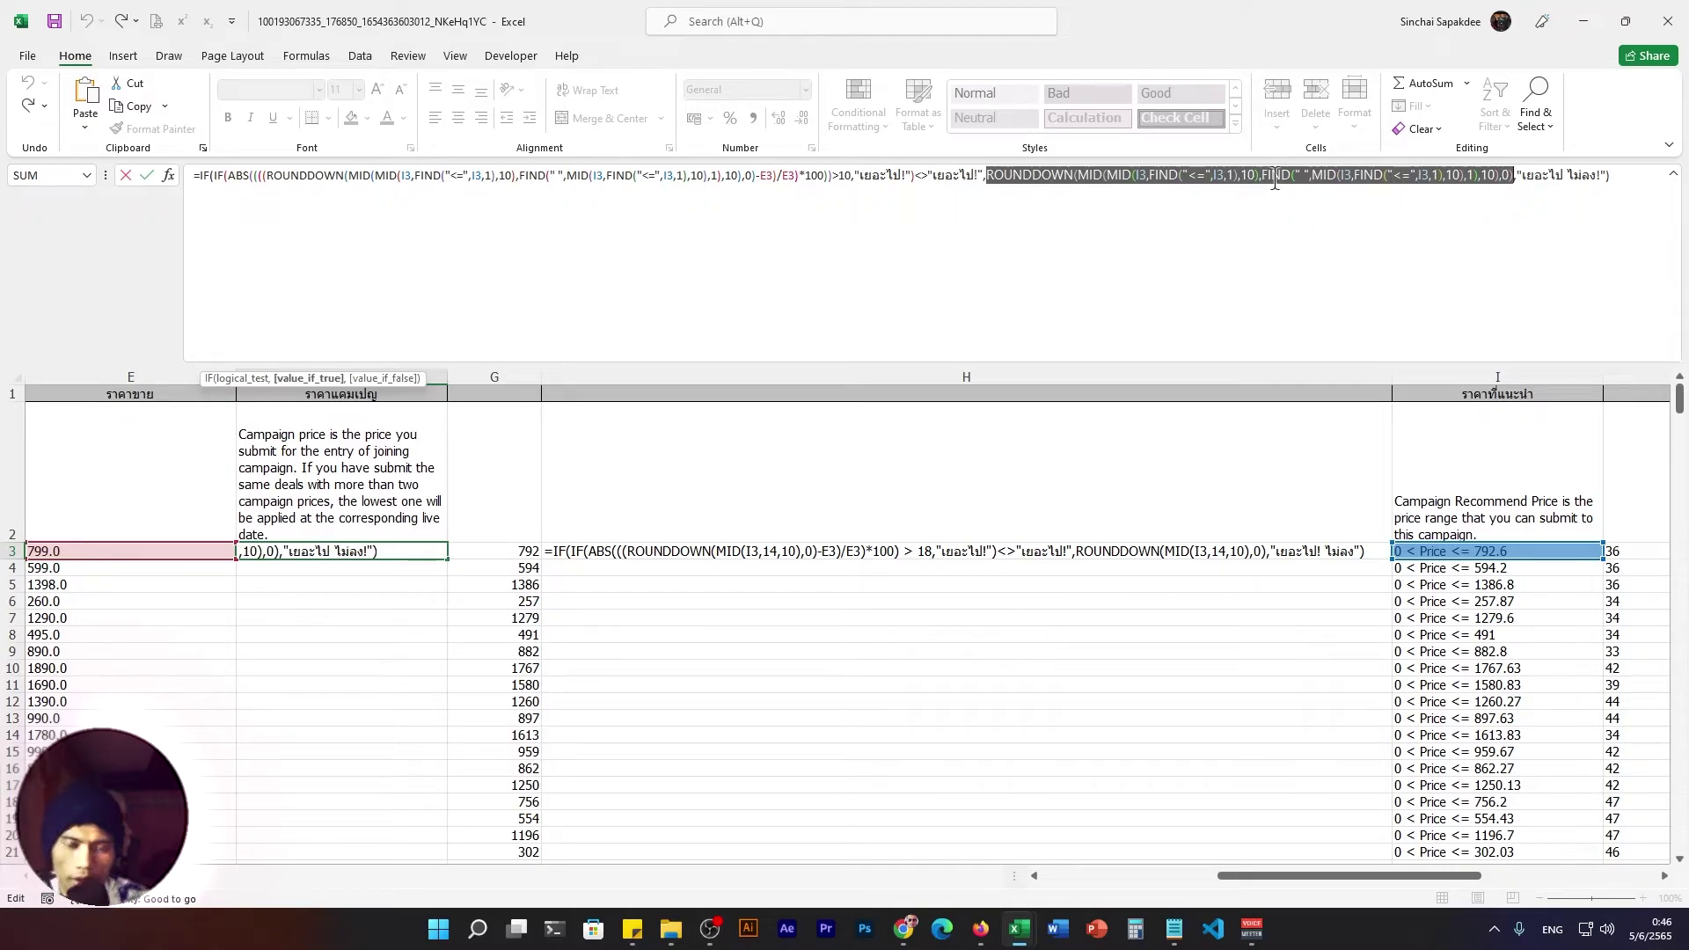
{"action": "key", "text": "F9"}
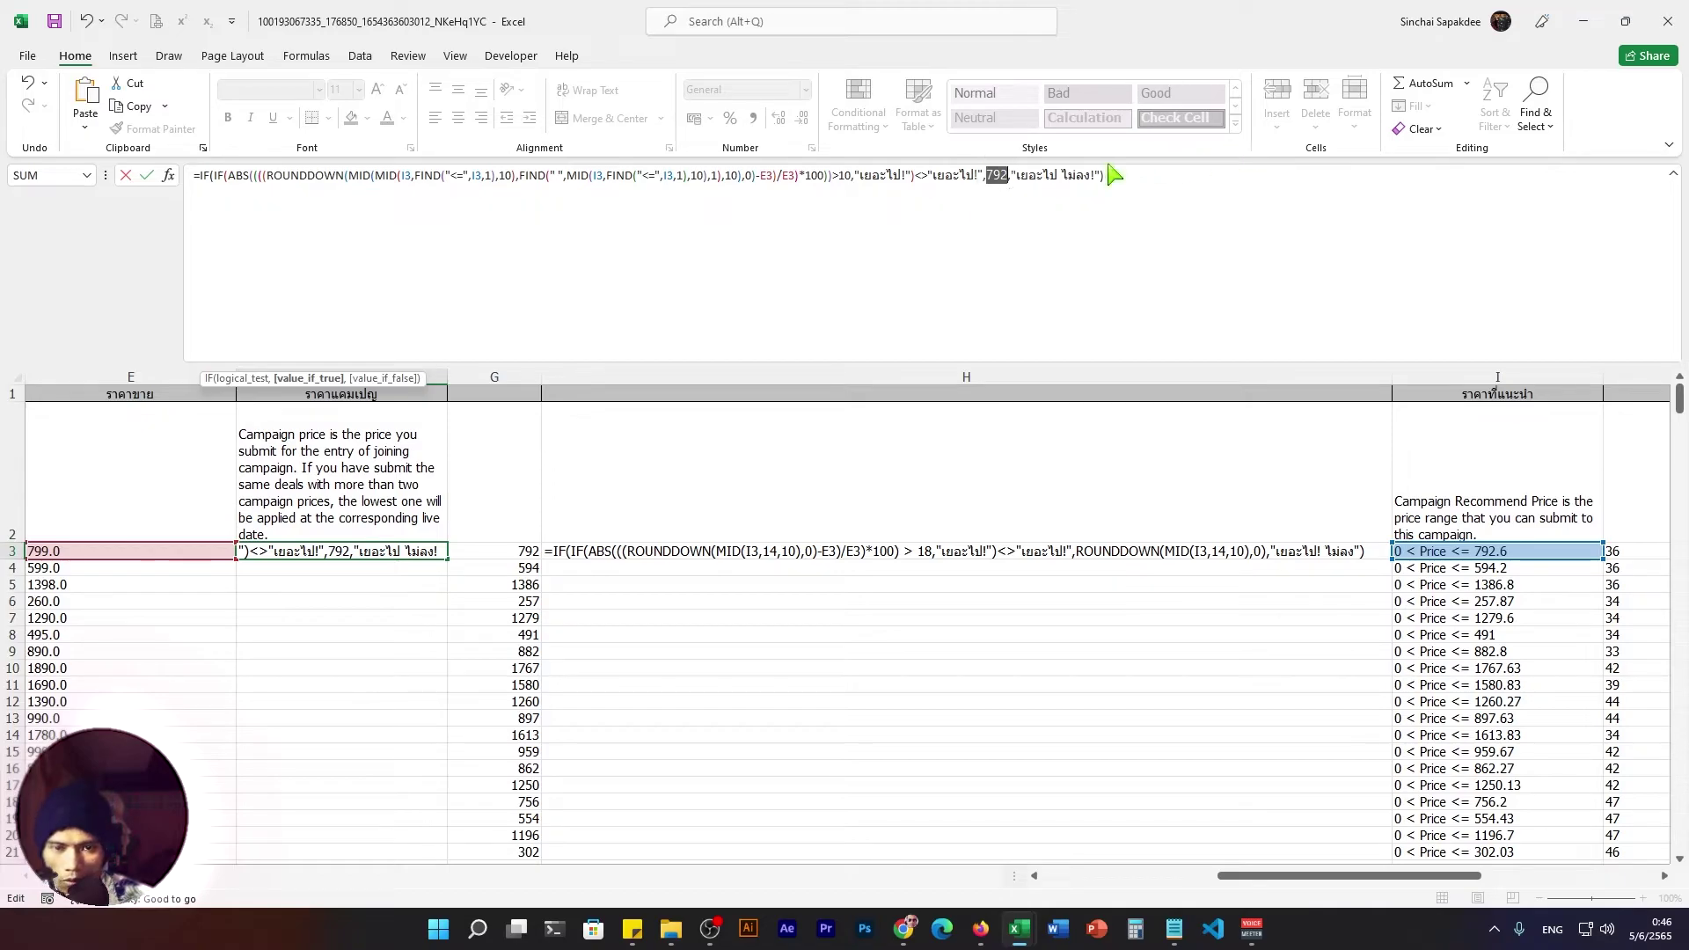
{"action": "key", "text": "ctrl+z"}
{"action": "left_click", "coordinate": [1515, 174]}
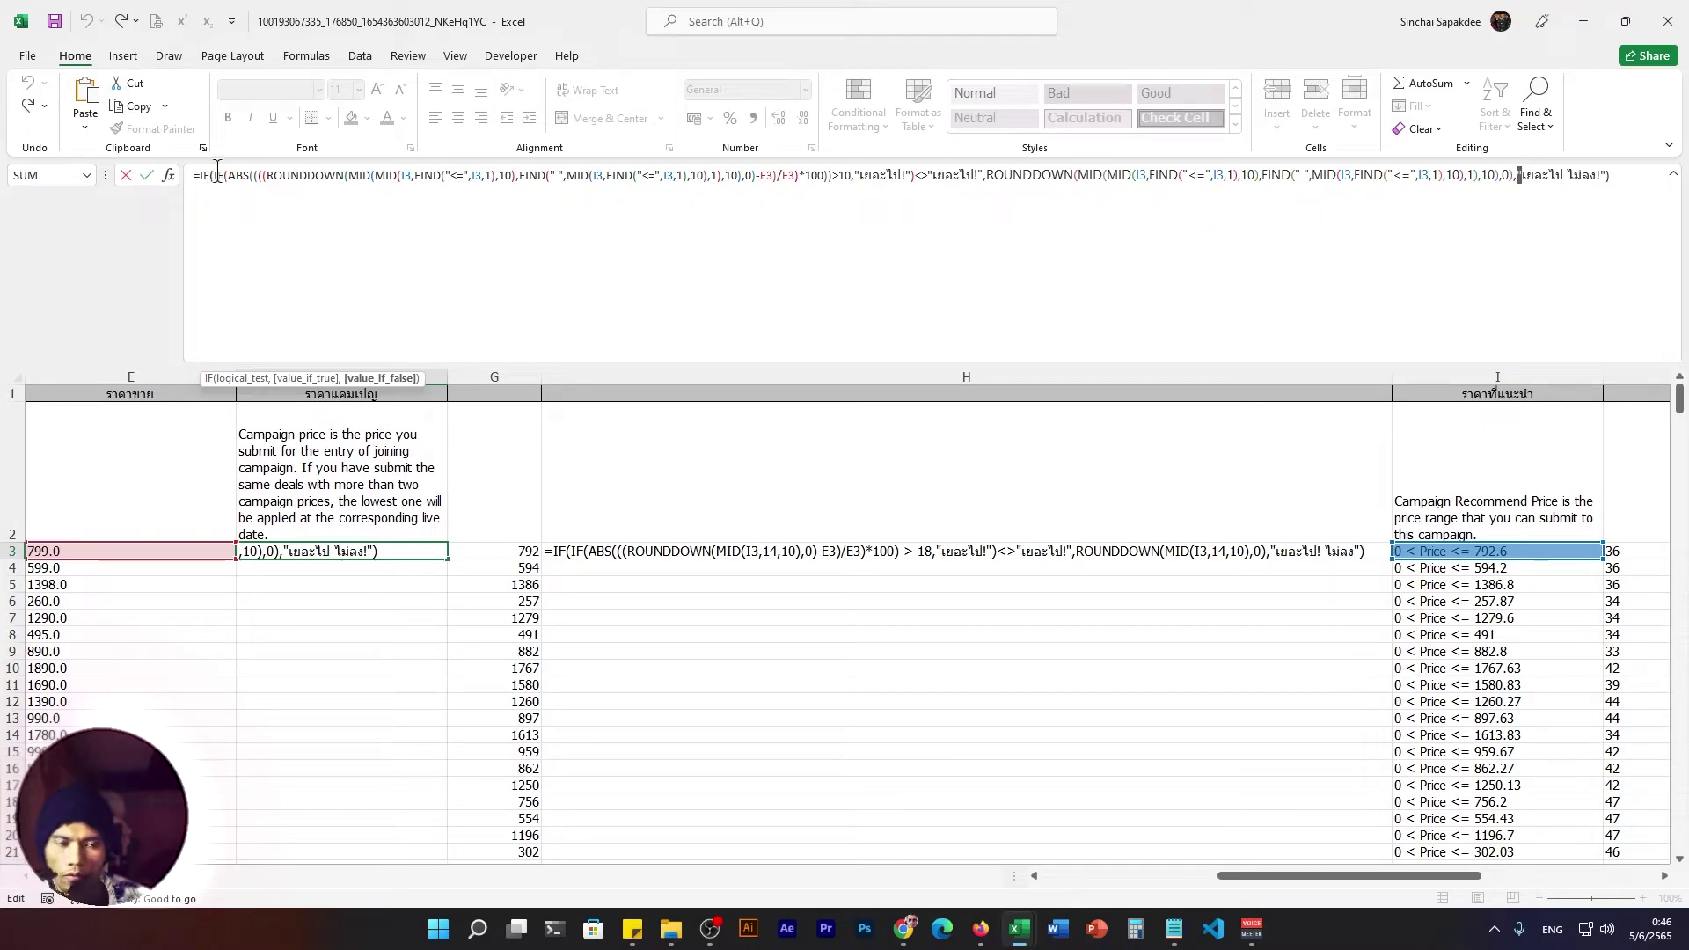
{"action": "left_click_drag", "start_coordinate": [1517, 176], "coordinate": [1603, 174]}
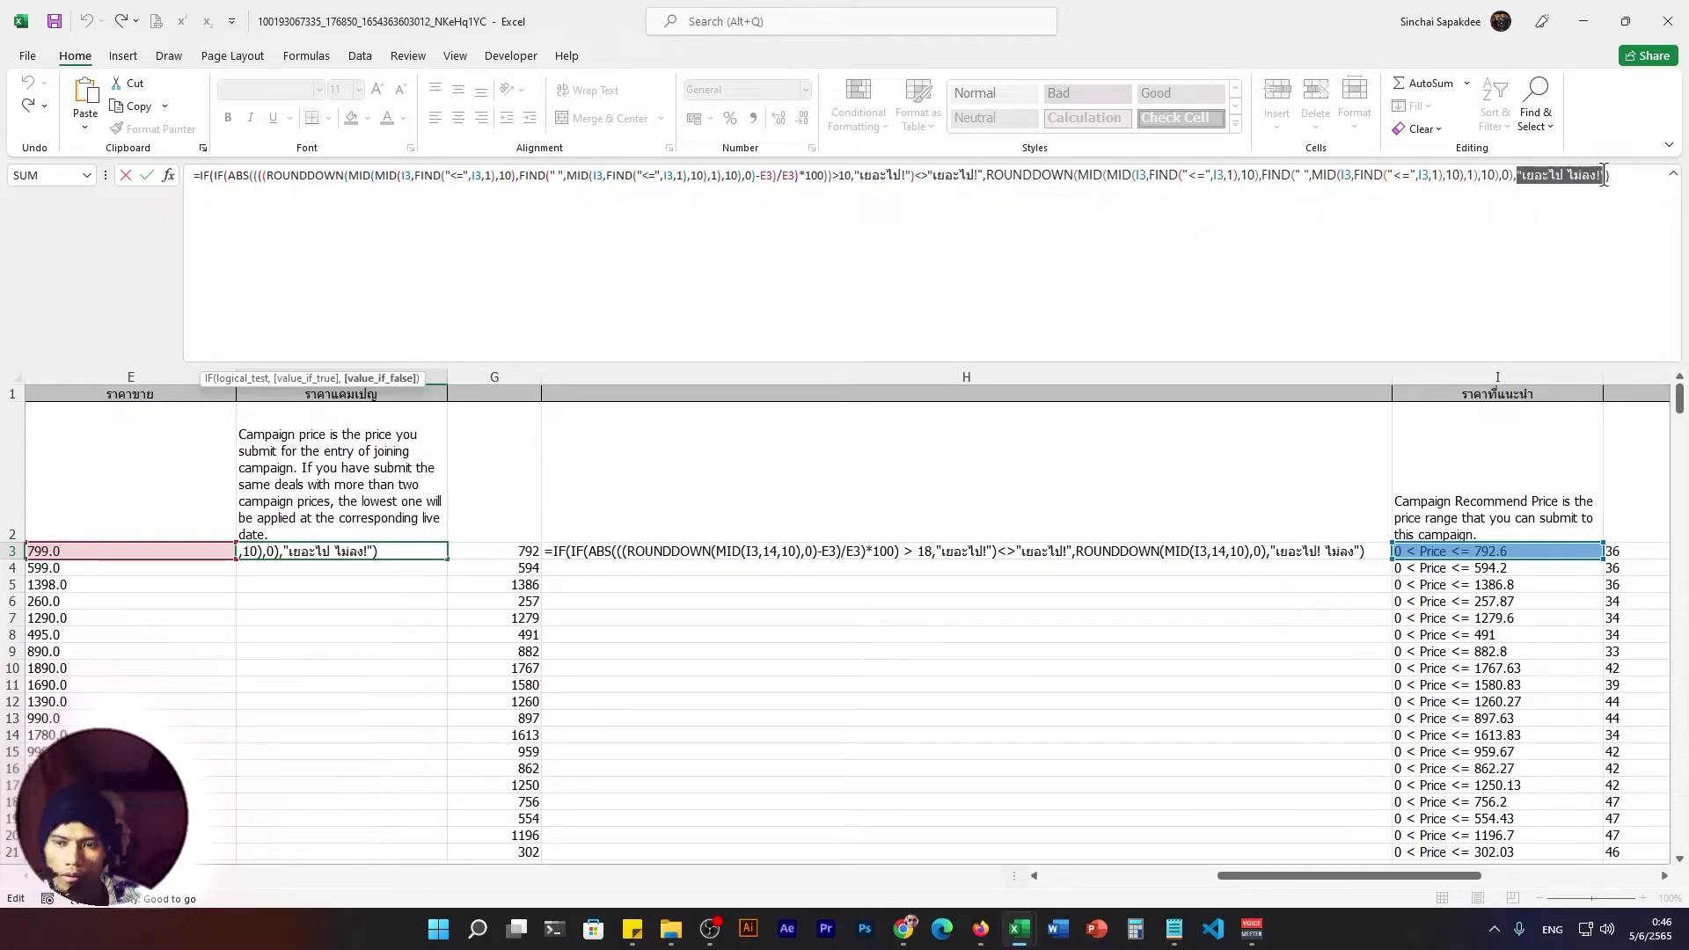
{"action": "left_click", "coordinate": [1617, 176]}
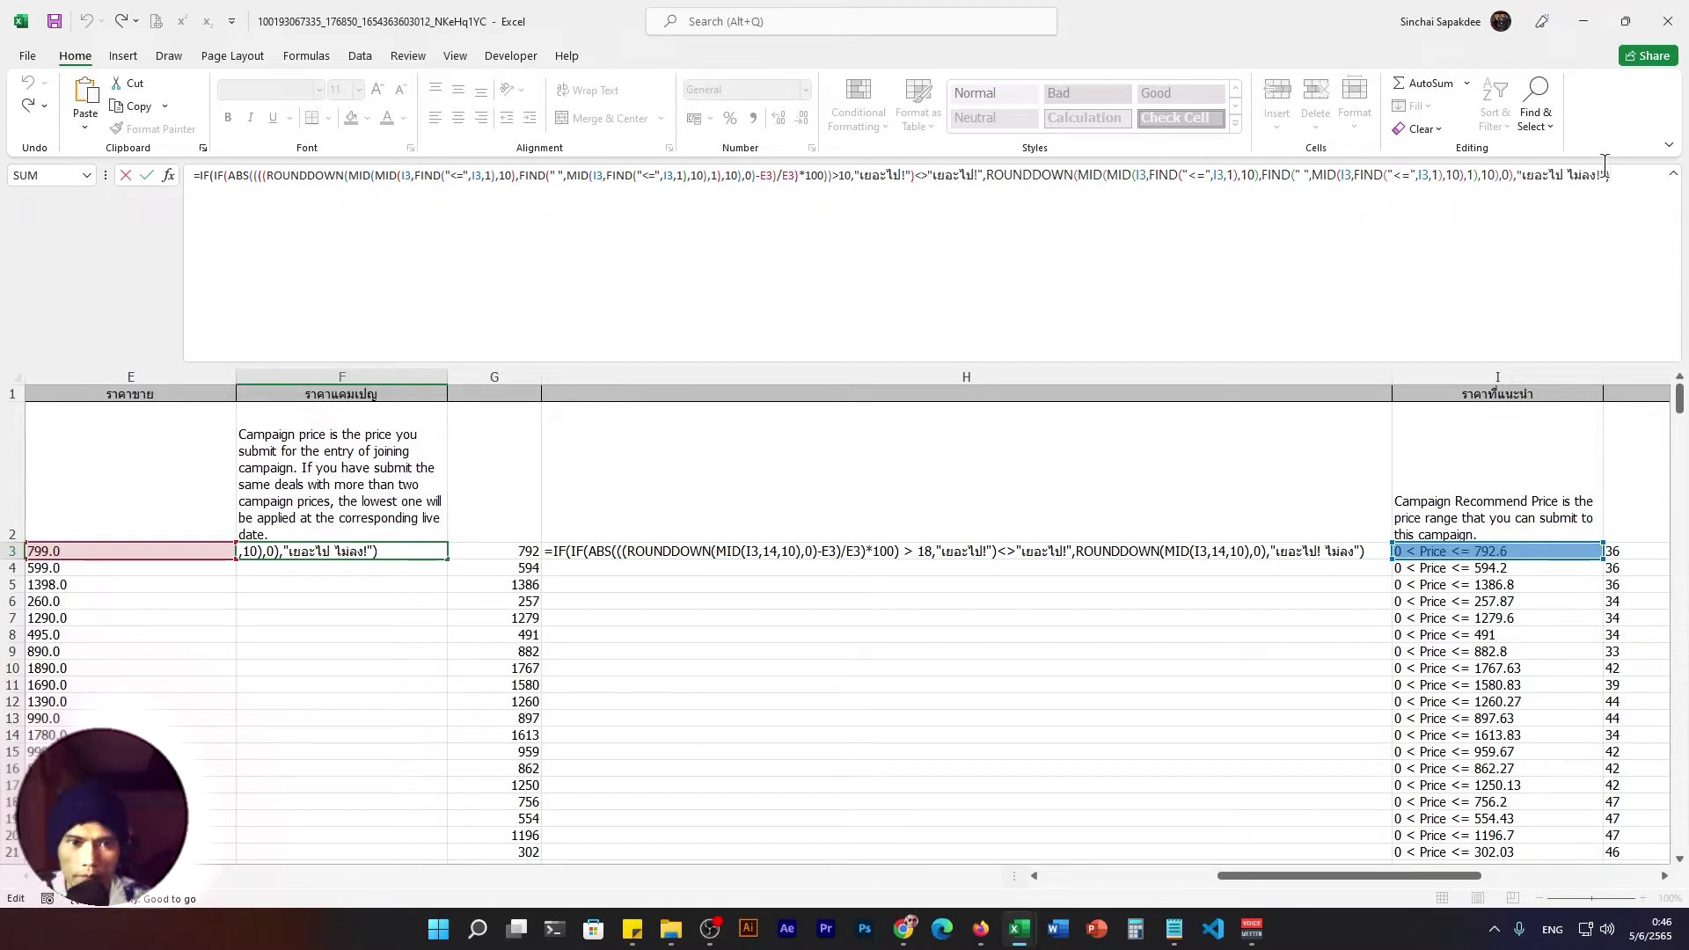
{"action": "key", "text": "Return"}
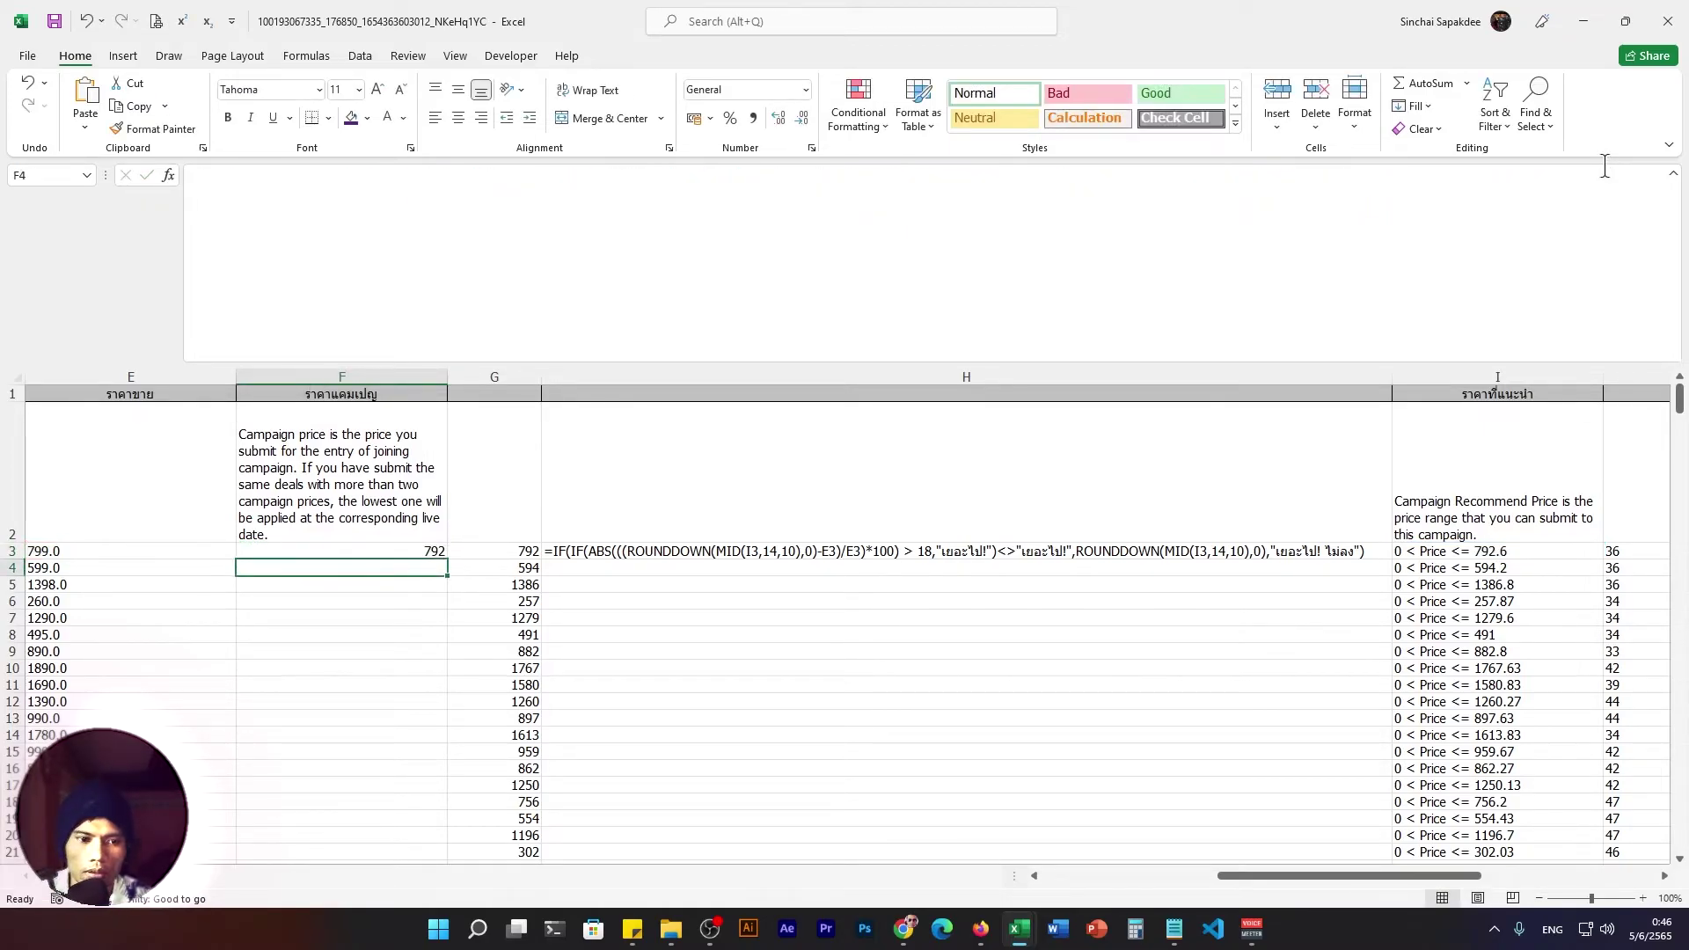
Fill F3's formula down column F, then select F54, which shows "เยอะไป ไม่ลง!".
{"action": "left_click", "coordinate": [390, 555]}
{"action": "scroll", "coordinate": [457, 482], "scroll_direction": "down", "scroll_amount": 2}
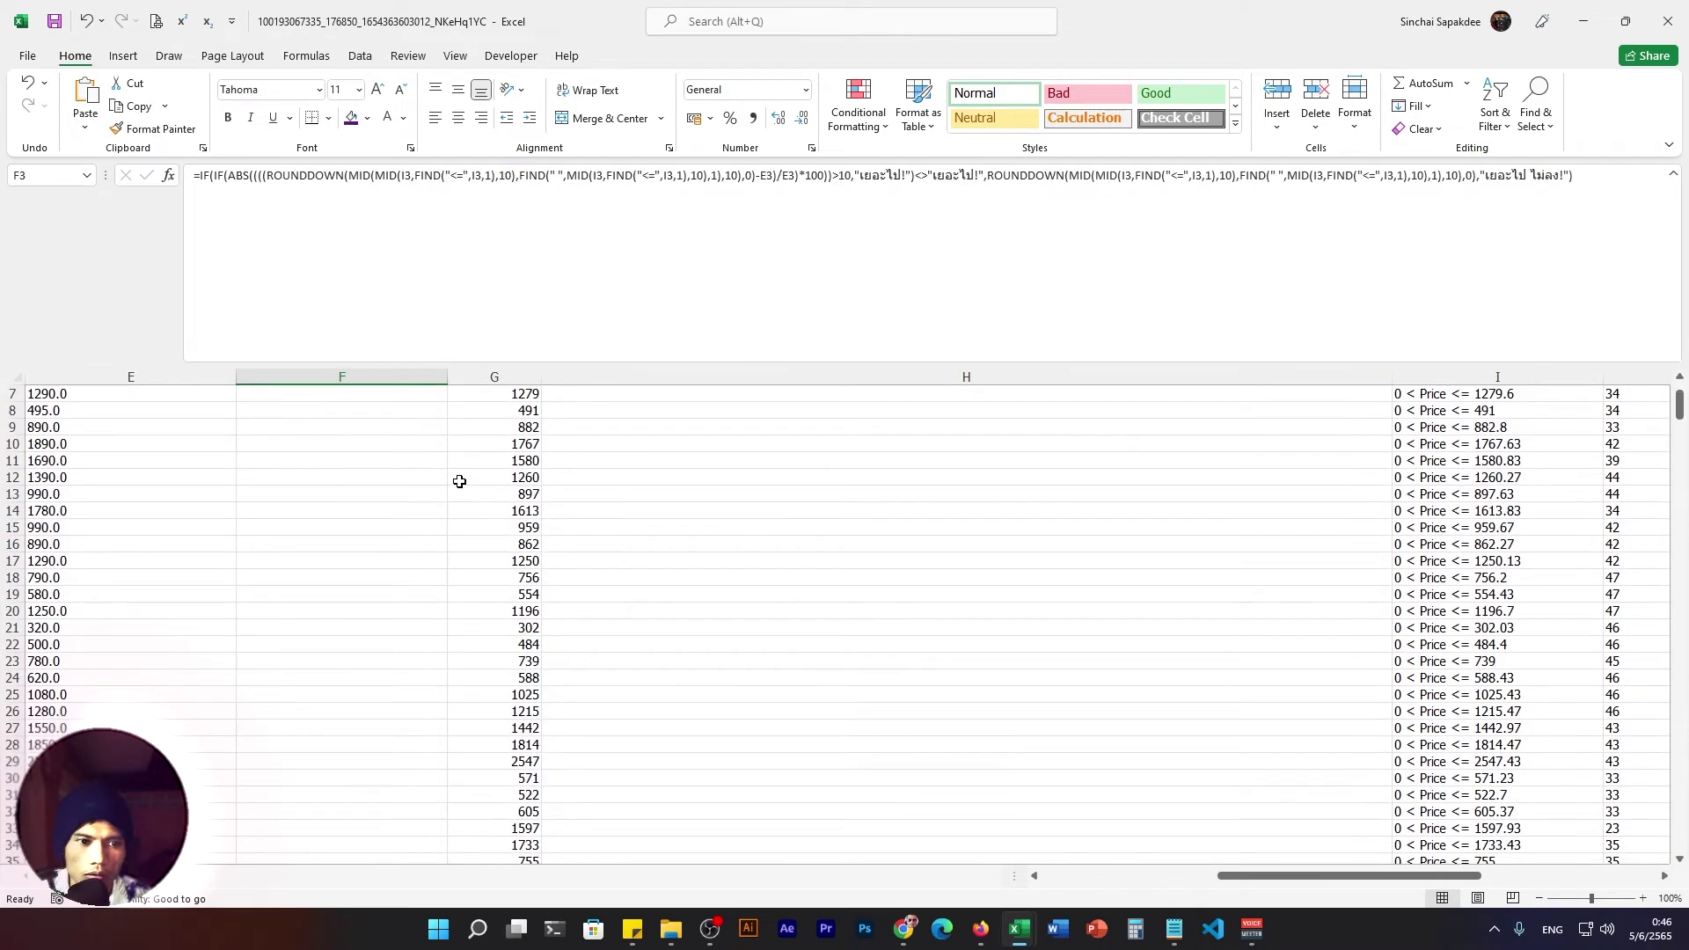
{"action": "scroll", "coordinate": [457, 483], "scroll_direction": "up", "scroll_amount": 2}
{"action": "double_click", "coordinate": [753, 364]}
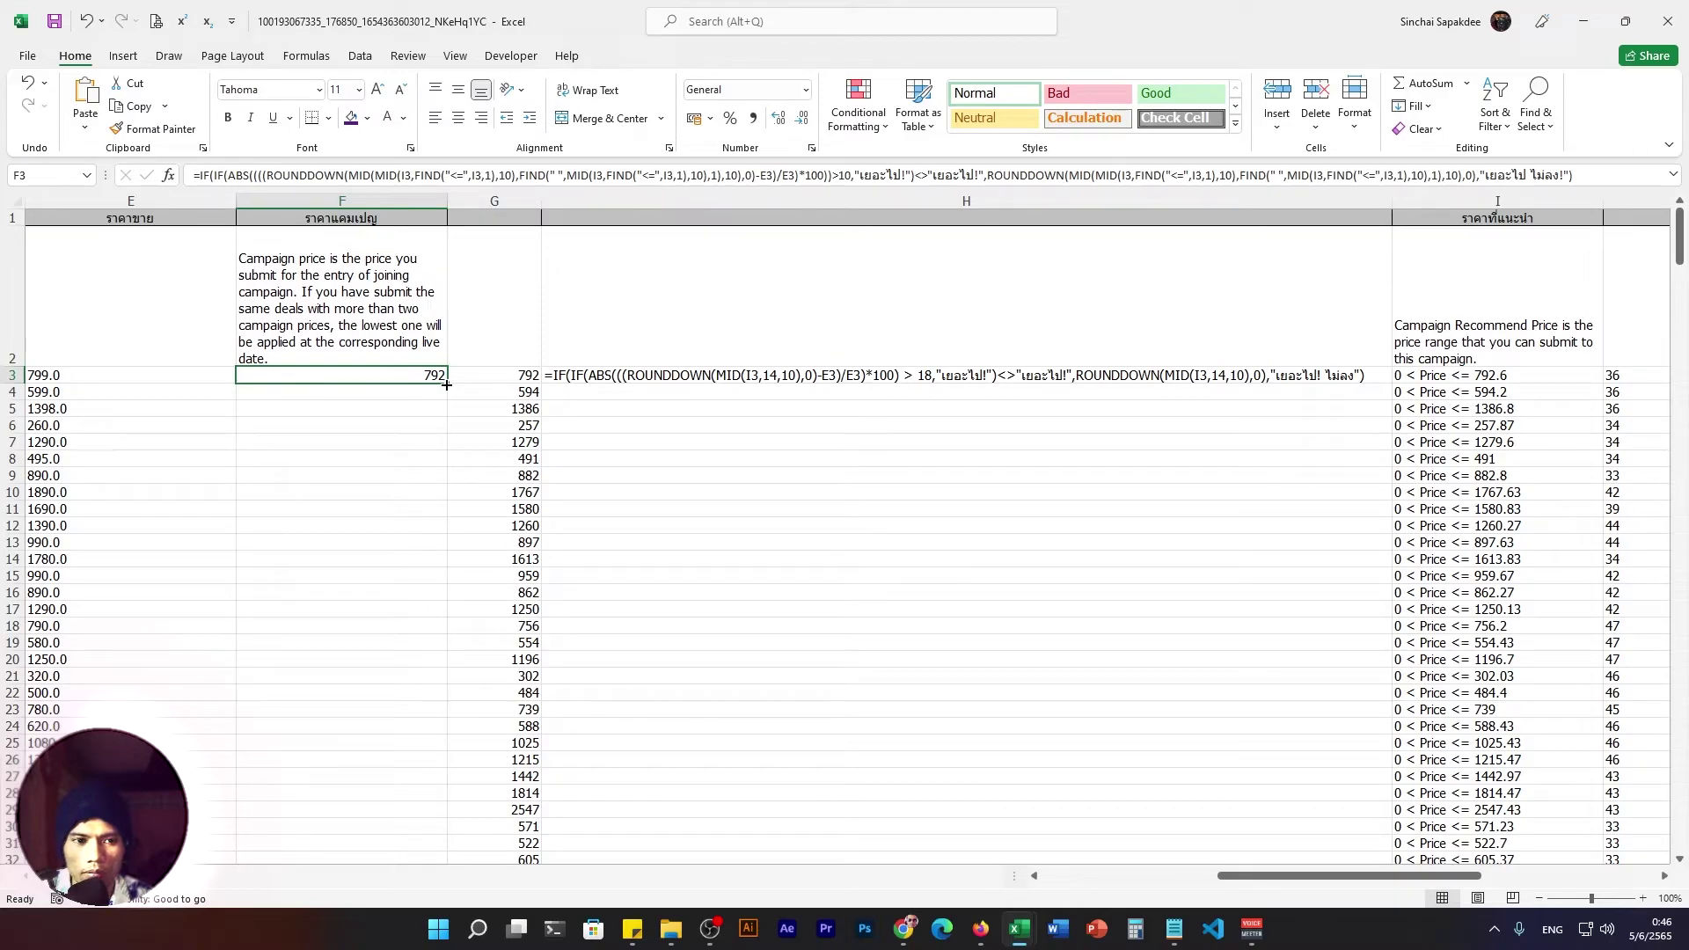
{"action": "double_click", "coordinate": [446, 385]}
{"action": "scroll", "coordinate": [422, 653], "scroll_direction": "down", "scroll_amount": 10}
{"action": "scroll", "coordinate": [423, 653], "scroll_direction": "down", "scroll_amount": 6}
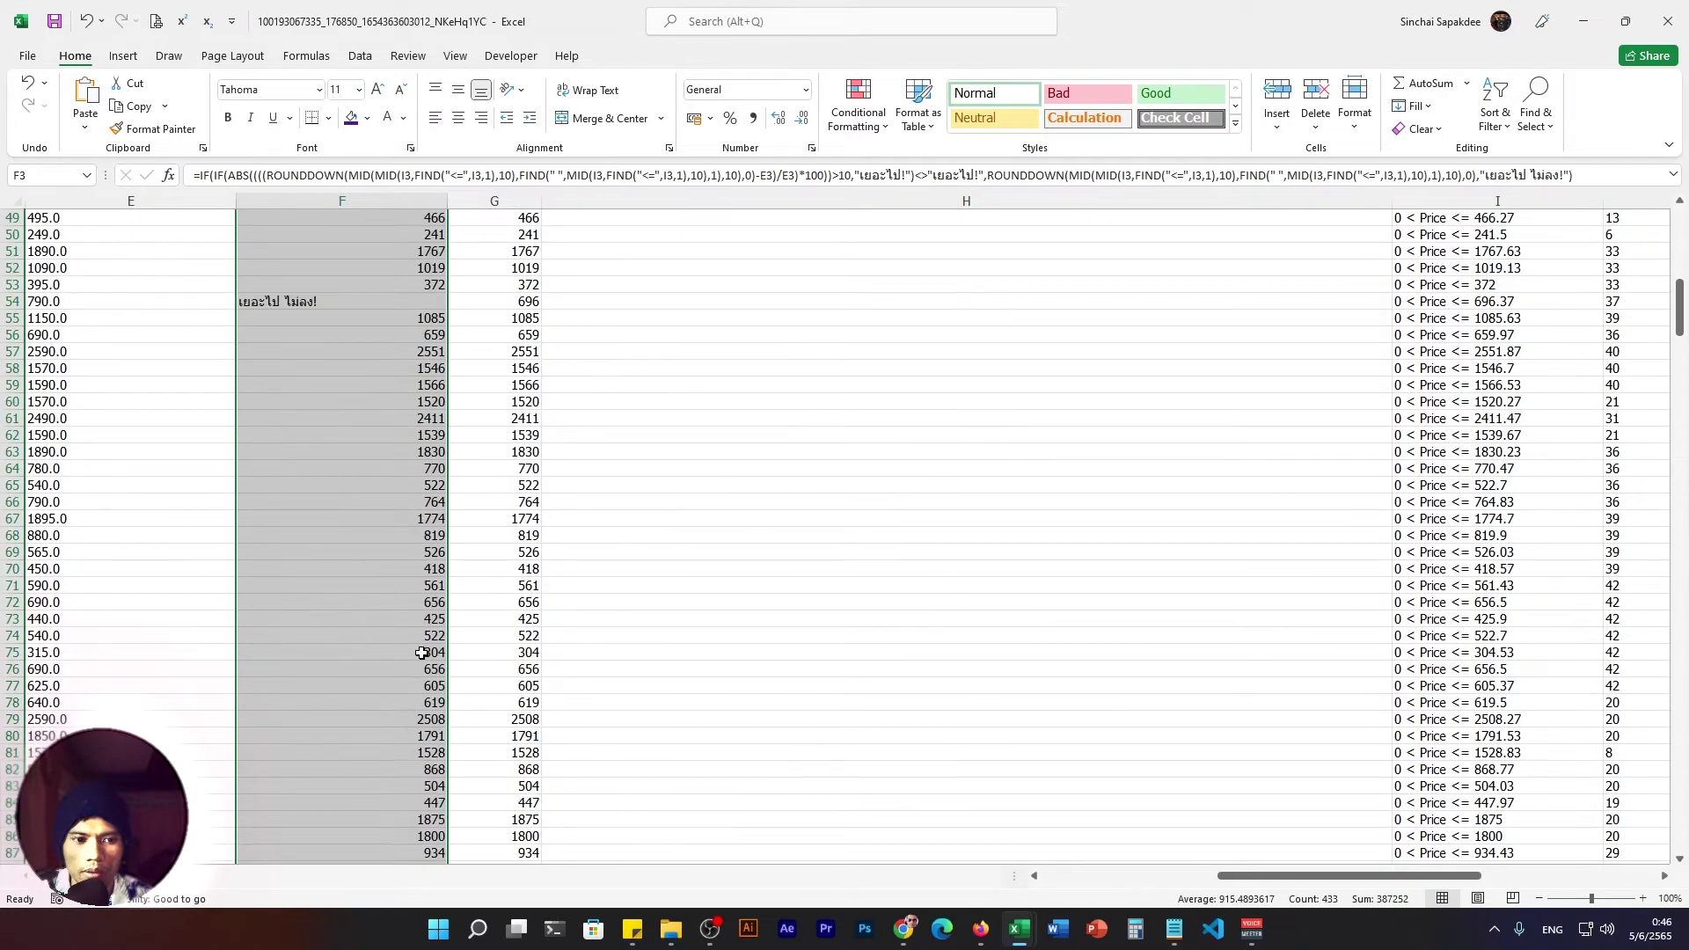
{"action": "scroll", "coordinate": [413, 656], "scroll_direction": "down", "scroll_amount": 10}
{"action": "scroll", "coordinate": [405, 642], "scroll_direction": "up", "scroll_amount": 5}
{"action": "scroll", "coordinate": [396, 651], "scroll_direction": "up", "scroll_amount": 5}
{"action": "scroll", "coordinate": [414, 519], "scroll_direction": "up", "scroll_amount": 3}
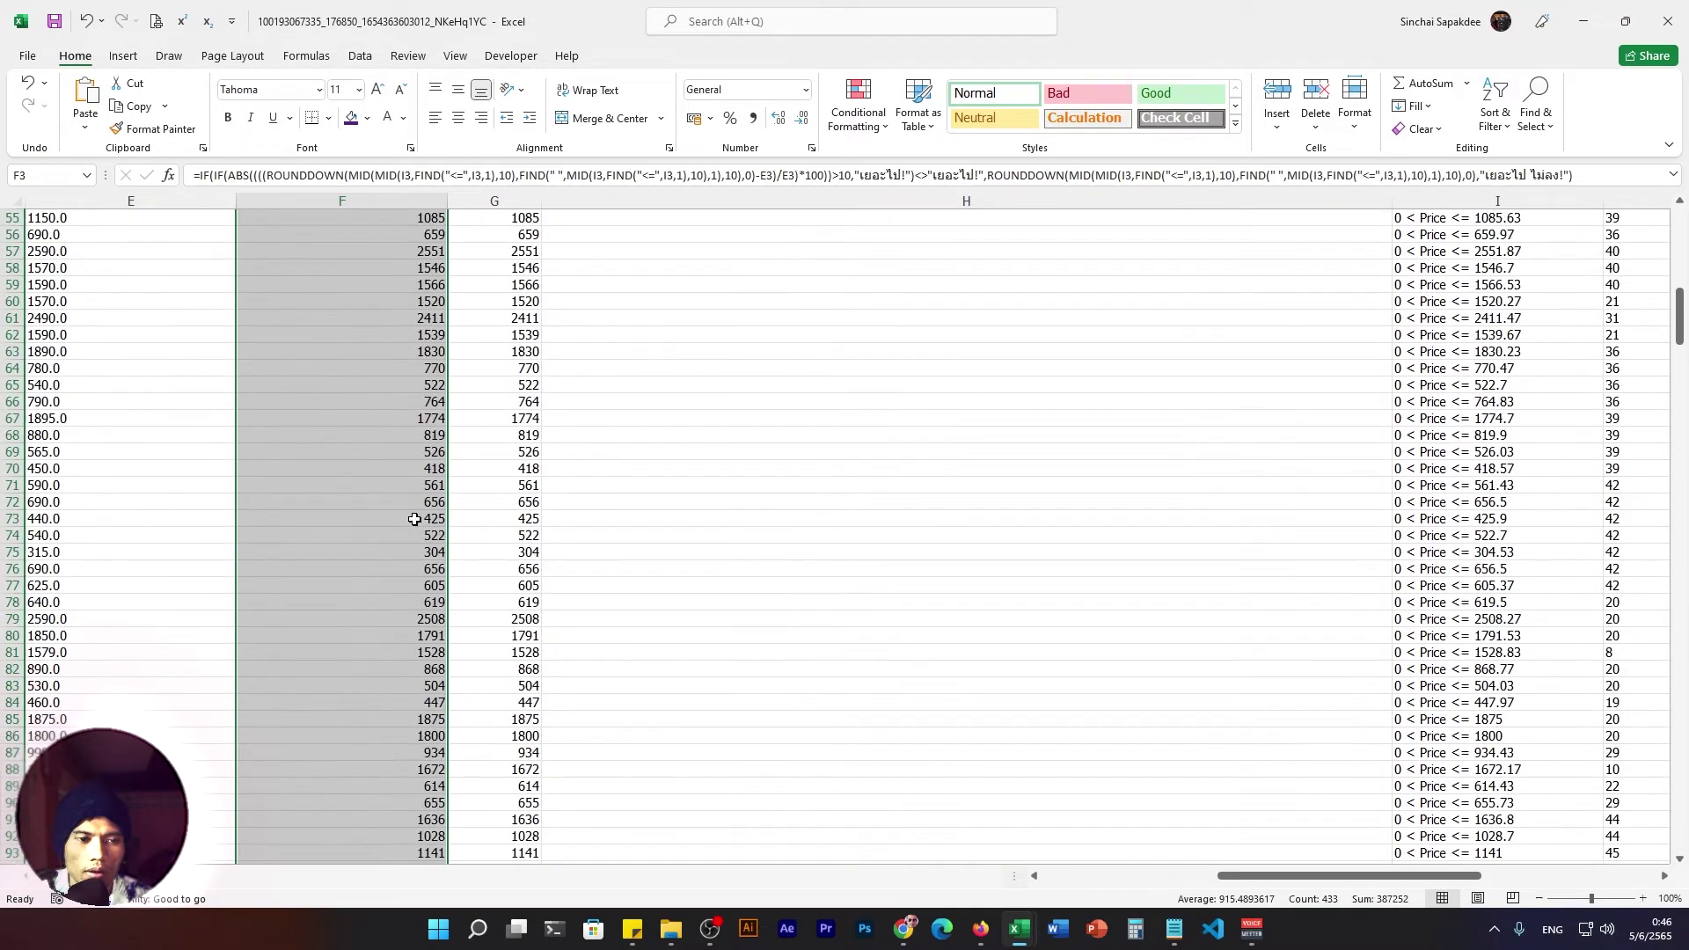
{"action": "scroll", "coordinate": [414, 519], "scroll_direction": "up", "scroll_amount": 18}
{"action": "scroll", "coordinate": [395, 478], "scroll_direction": "down", "scroll_amount": 18}
{"action": "scroll", "coordinate": [362, 546], "scroll_direction": "up", "scroll_amount": 8}
{"action": "scroll", "coordinate": [406, 573], "scroll_direction": "down", "scroll_amount": 4}
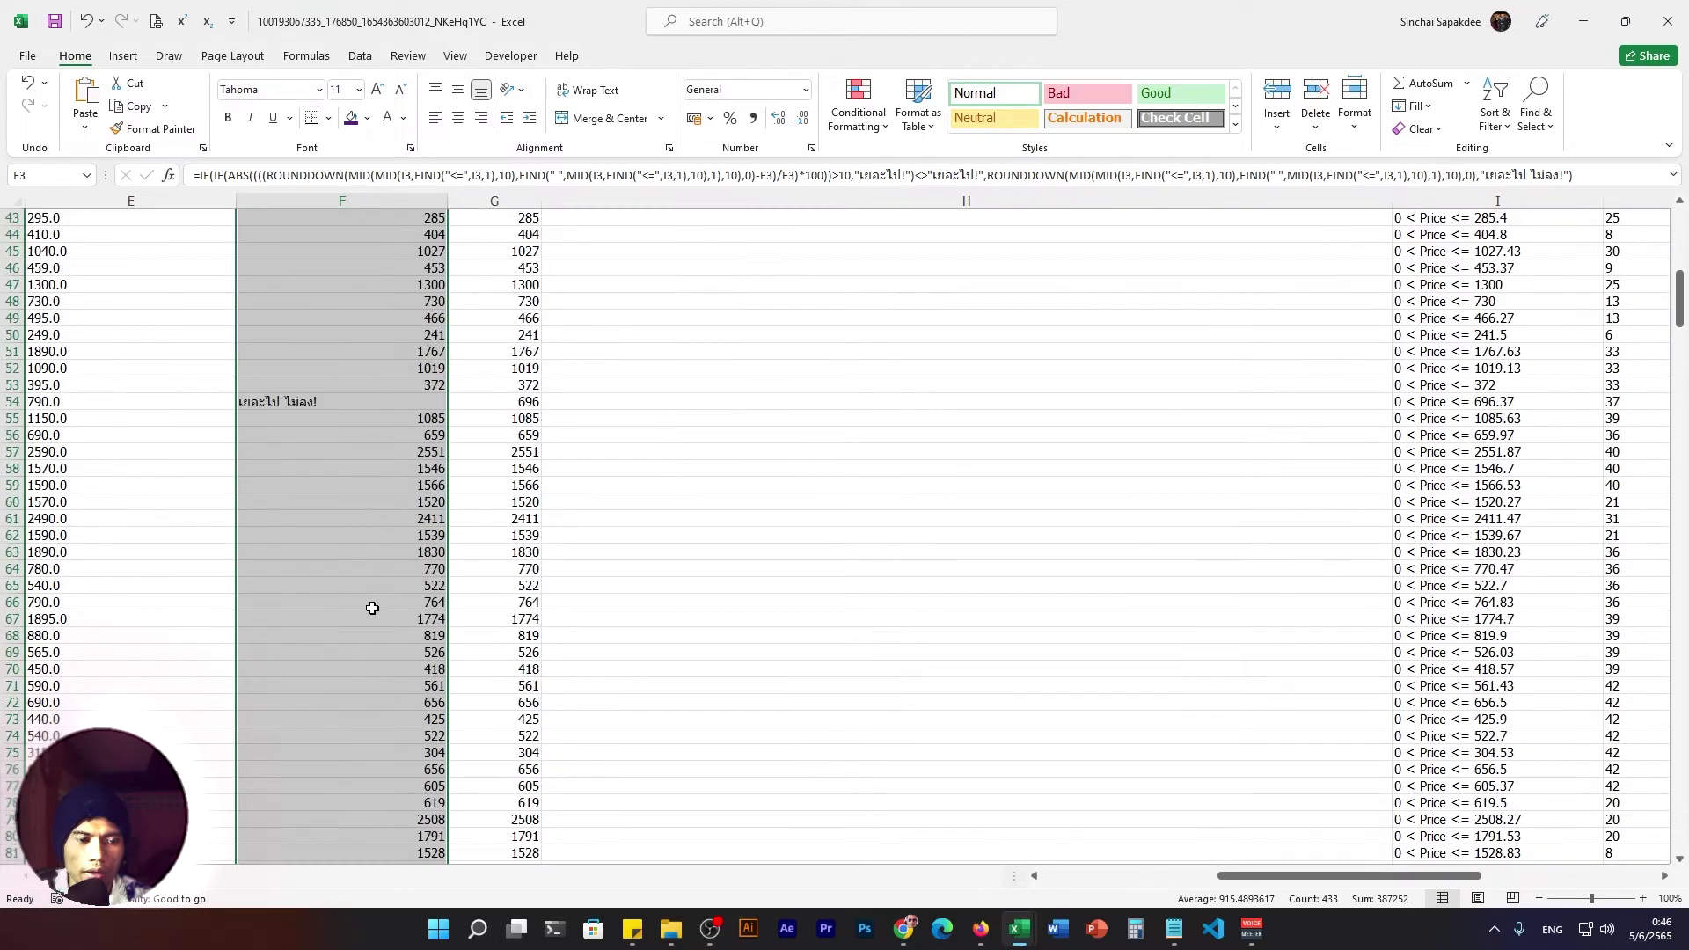
{"action": "scroll", "coordinate": [372, 608], "scroll_direction": "up", "scroll_amount": 4}
{"action": "left_click", "coordinate": [337, 599]}
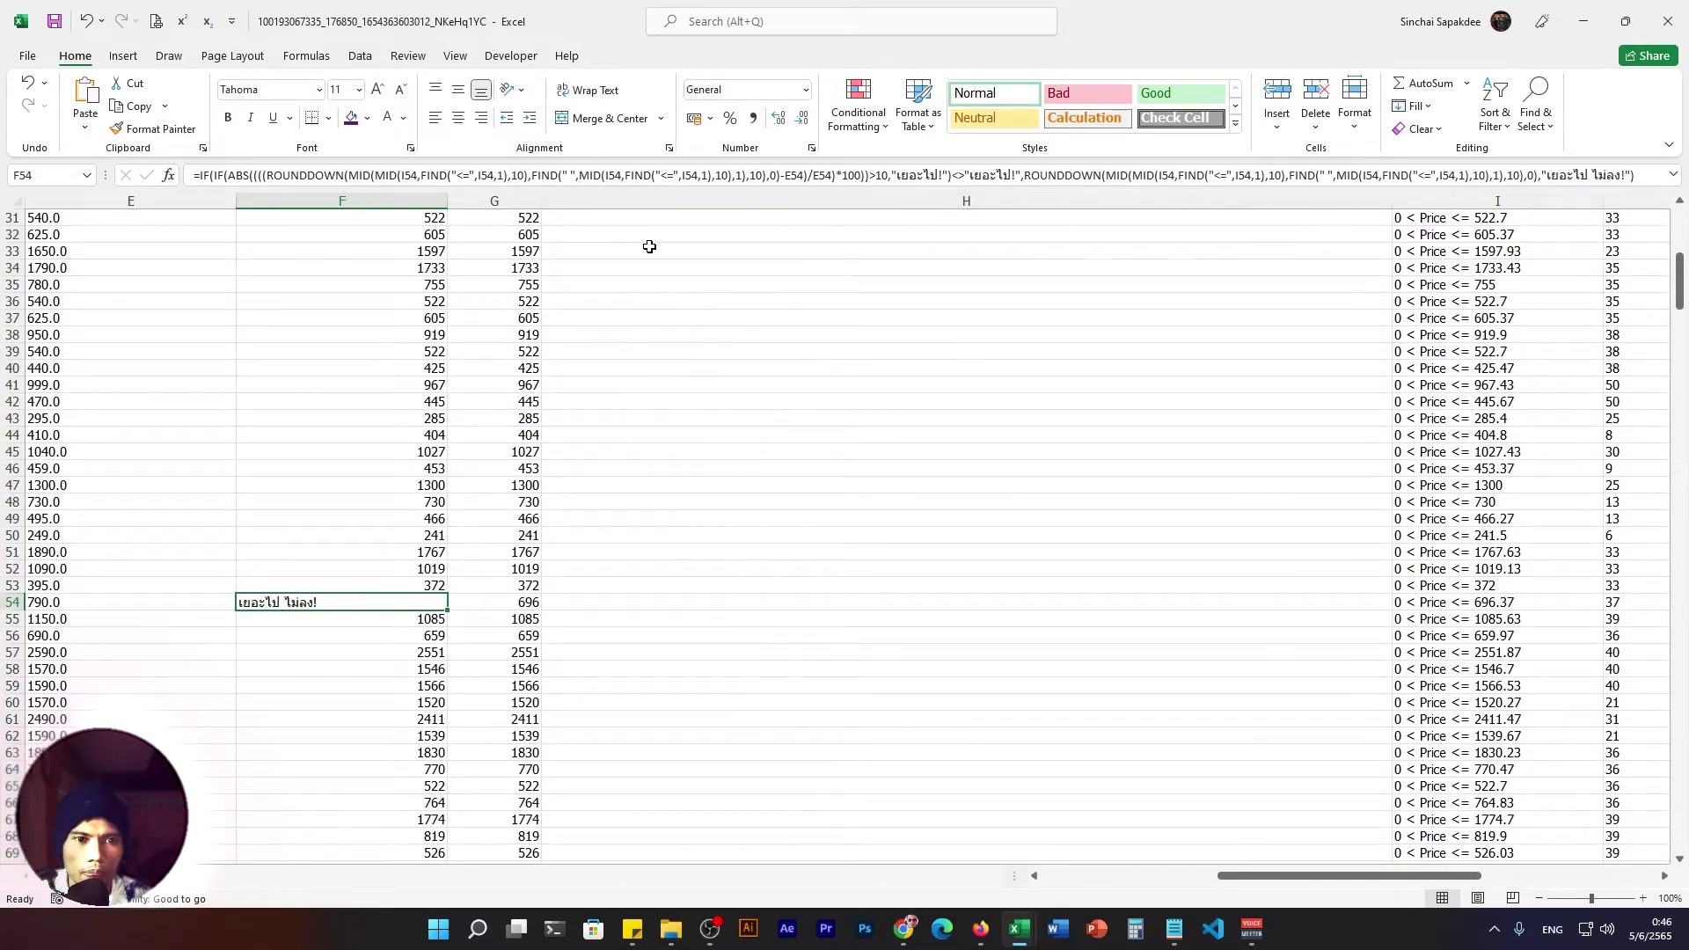
{"action": "left_click_drag", "start_coordinate": [883, 188], "coordinate": [860, 362]}
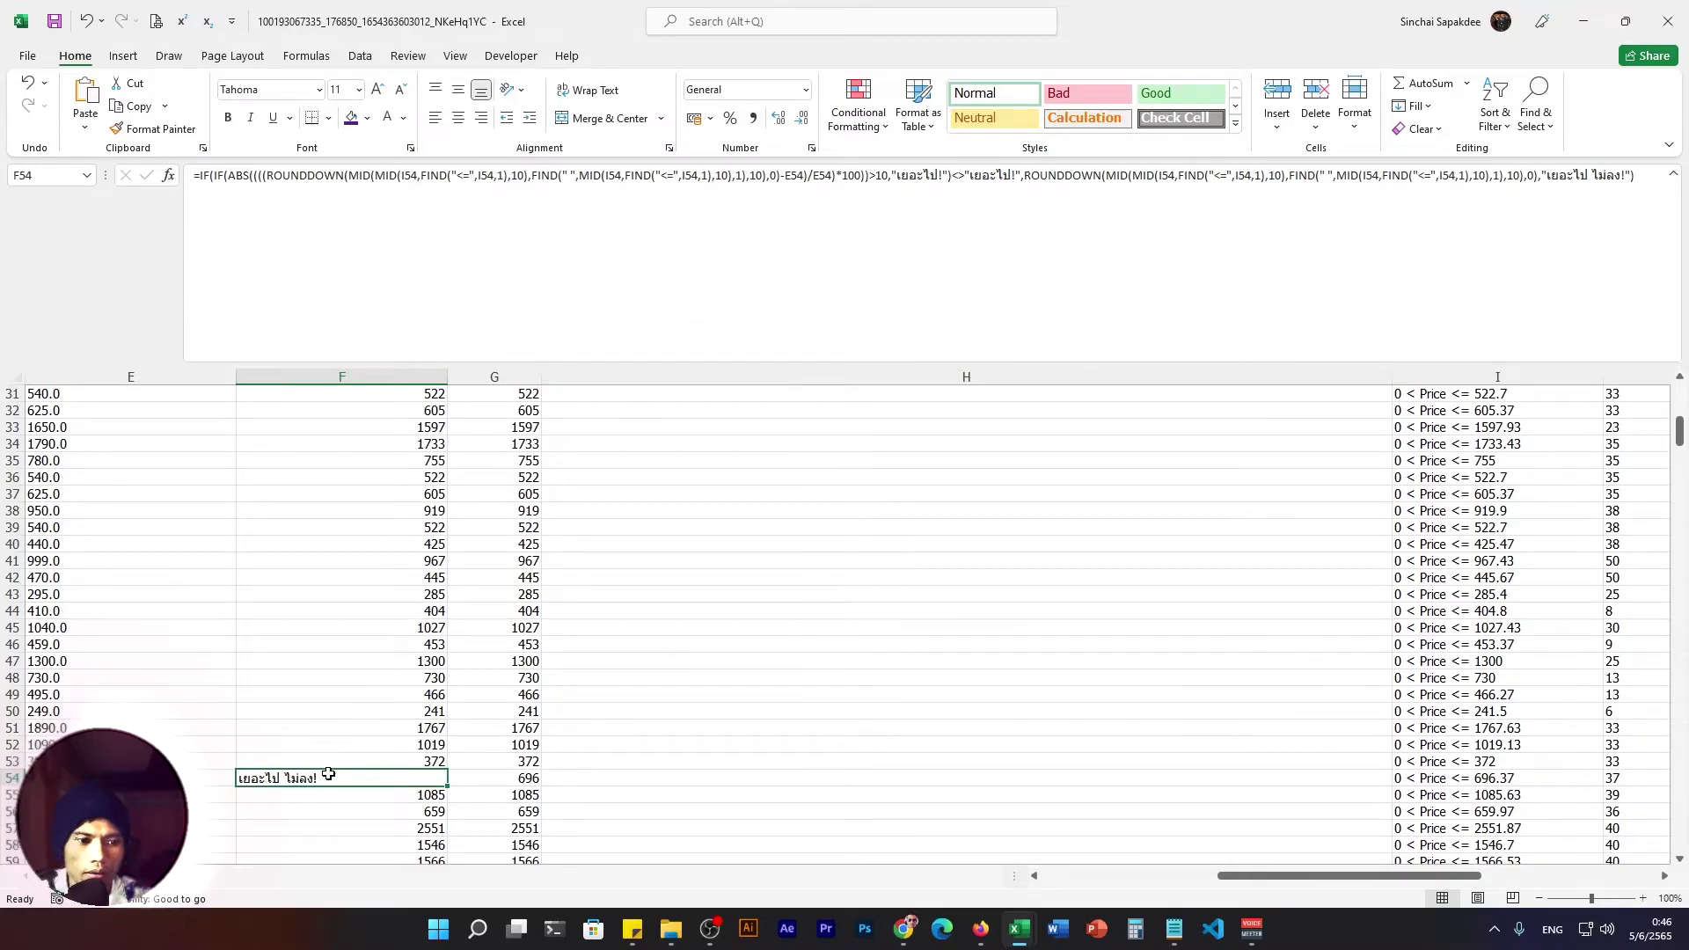
{"action": "left_click", "coordinate": [629, 187]}
{"action": "left_click", "coordinate": [880, 180]}
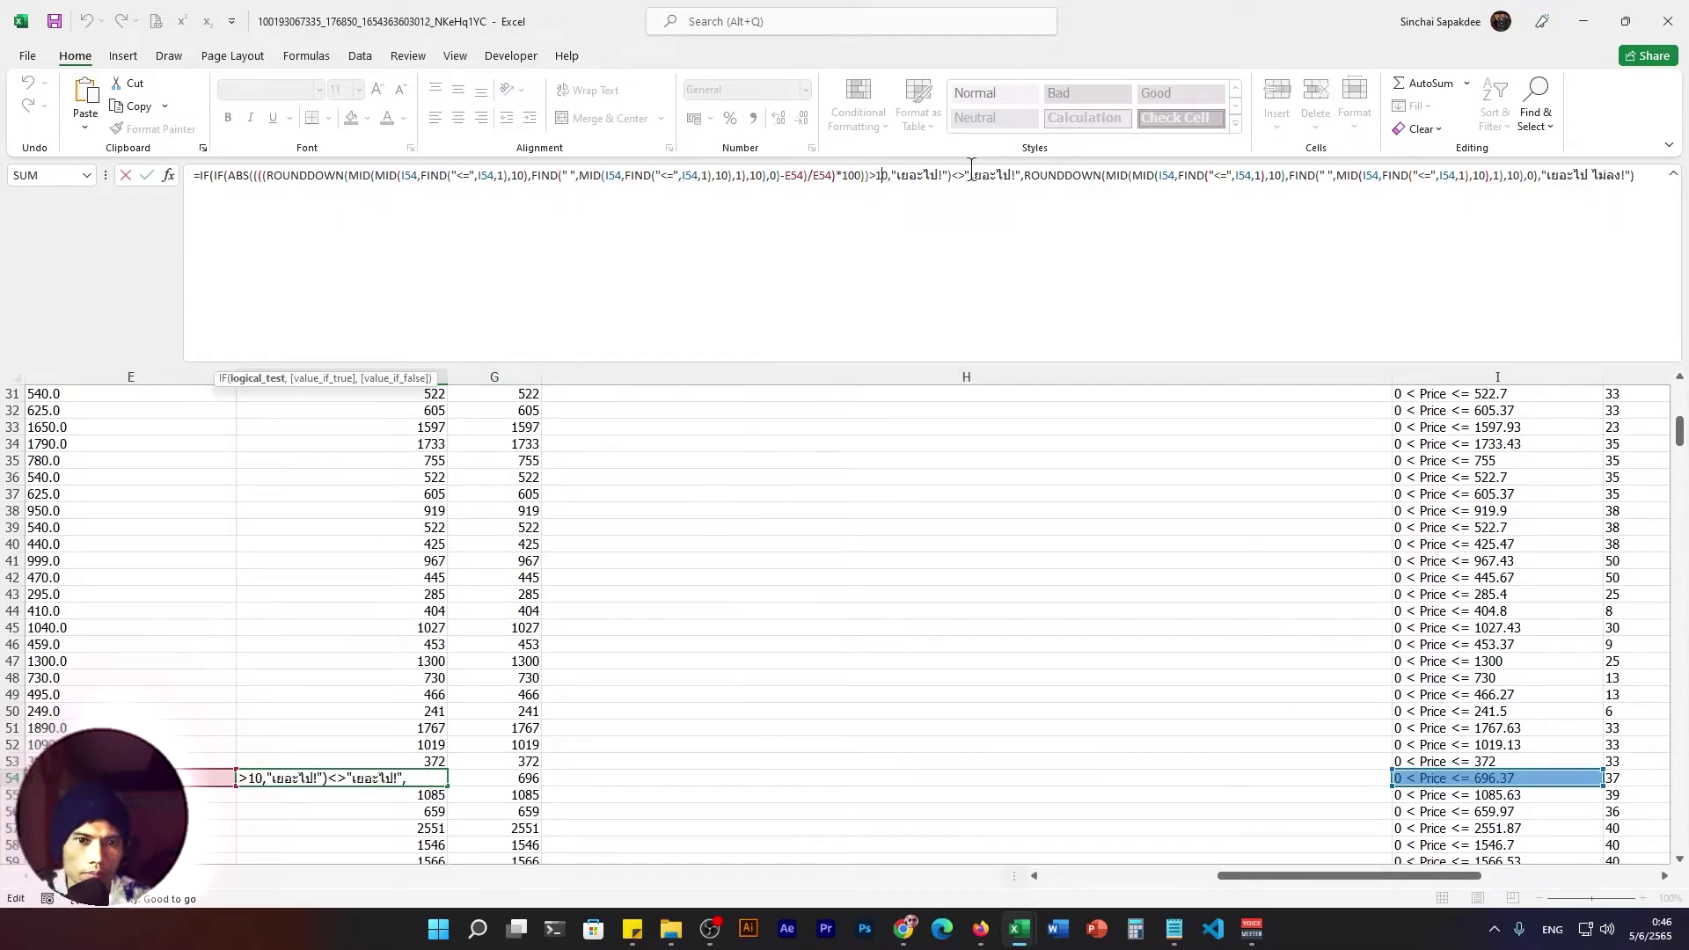
{"action": "left_click", "coordinate": [973, 179]}
{"action": "left_click_drag", "start_coordinate": [951, 178], "coordinate": [215, 167]}
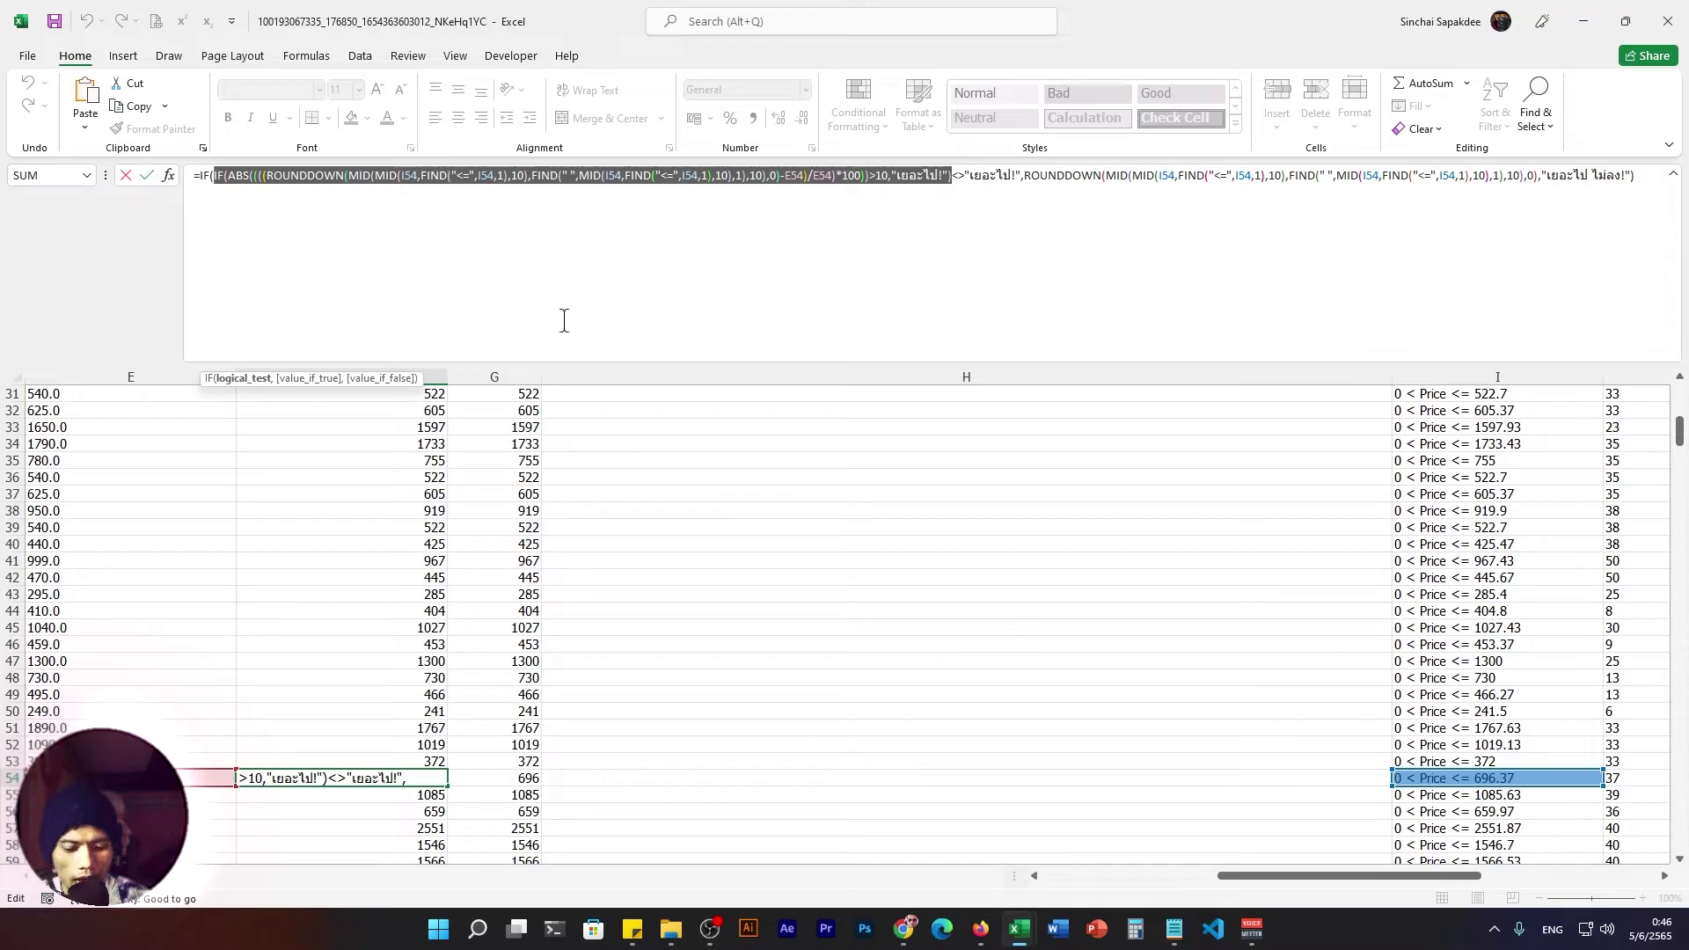
{"action": "key", "text": "ctrl+z"}
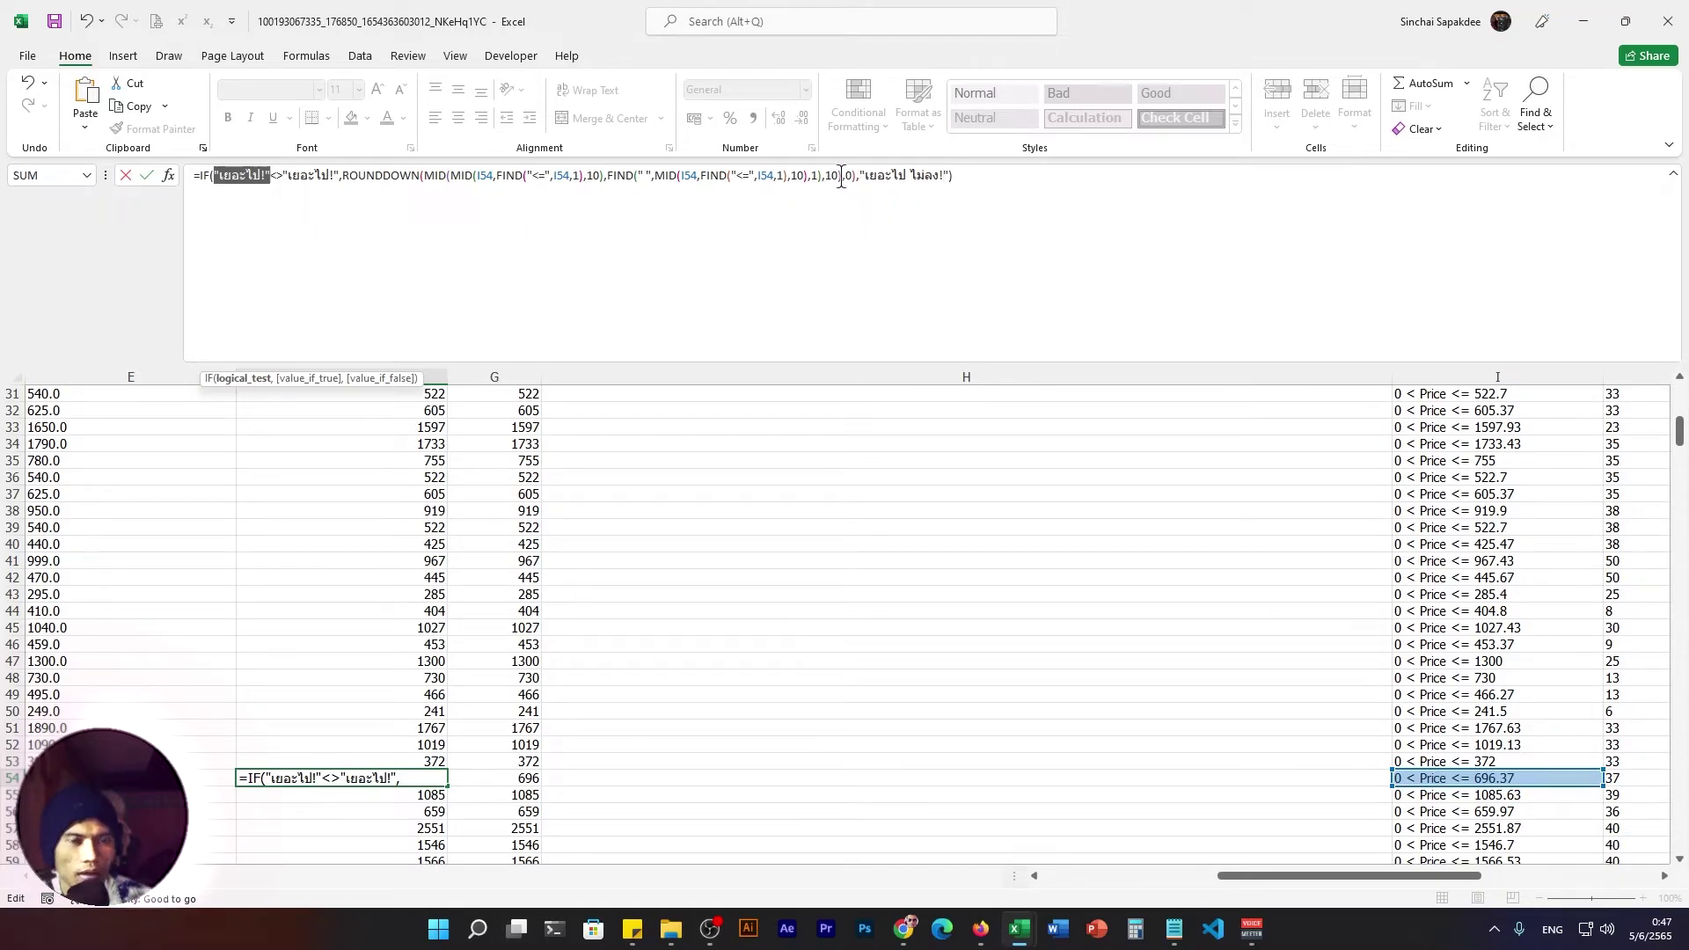
{"action": "type", "text": "IF(ABS((((ROUNDDOWN(MID(MID(I54,FIND(\"<=\",I54,1),10),FIND(\" \",MID(I54,FIND(\"<=\",I54,1),10),1),10),0)-E54)/E54)*100))>10,\"เยอะไป!\")"}
{"action": "left_click", "coordinate": [1176, 175]}
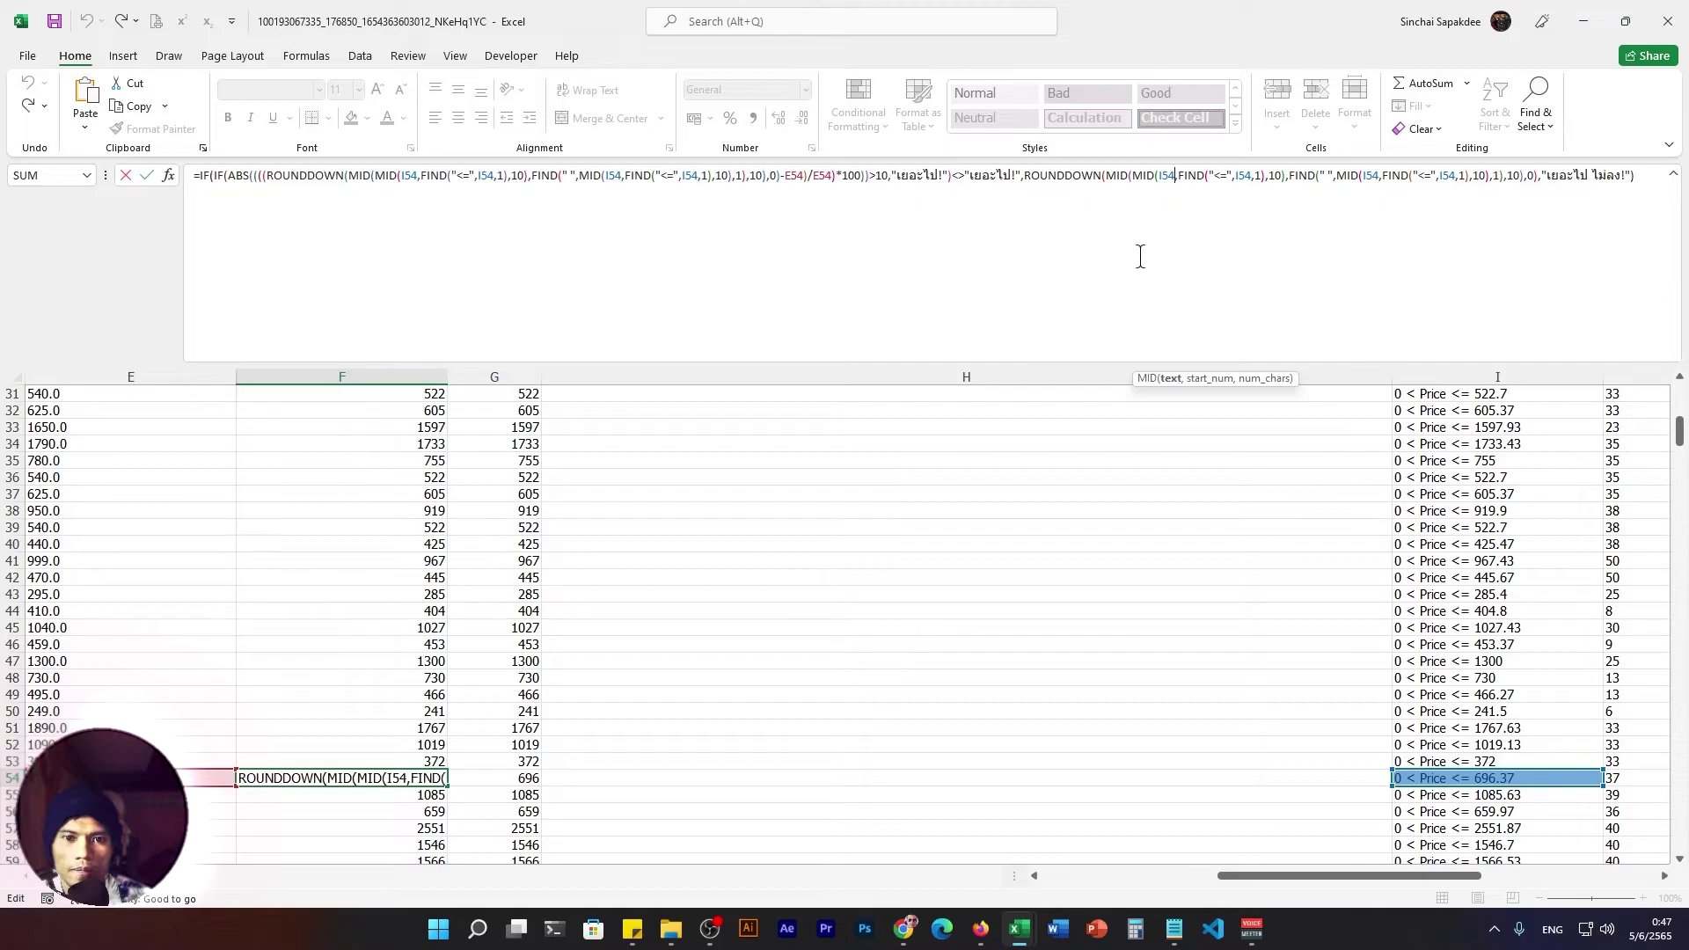
{"action": "double_click", "coordinate": [965, 362]}
{"action": "scroll", "coordinate": [1109, 598], "scroll_direction": "up", "scroll_amount": 10}
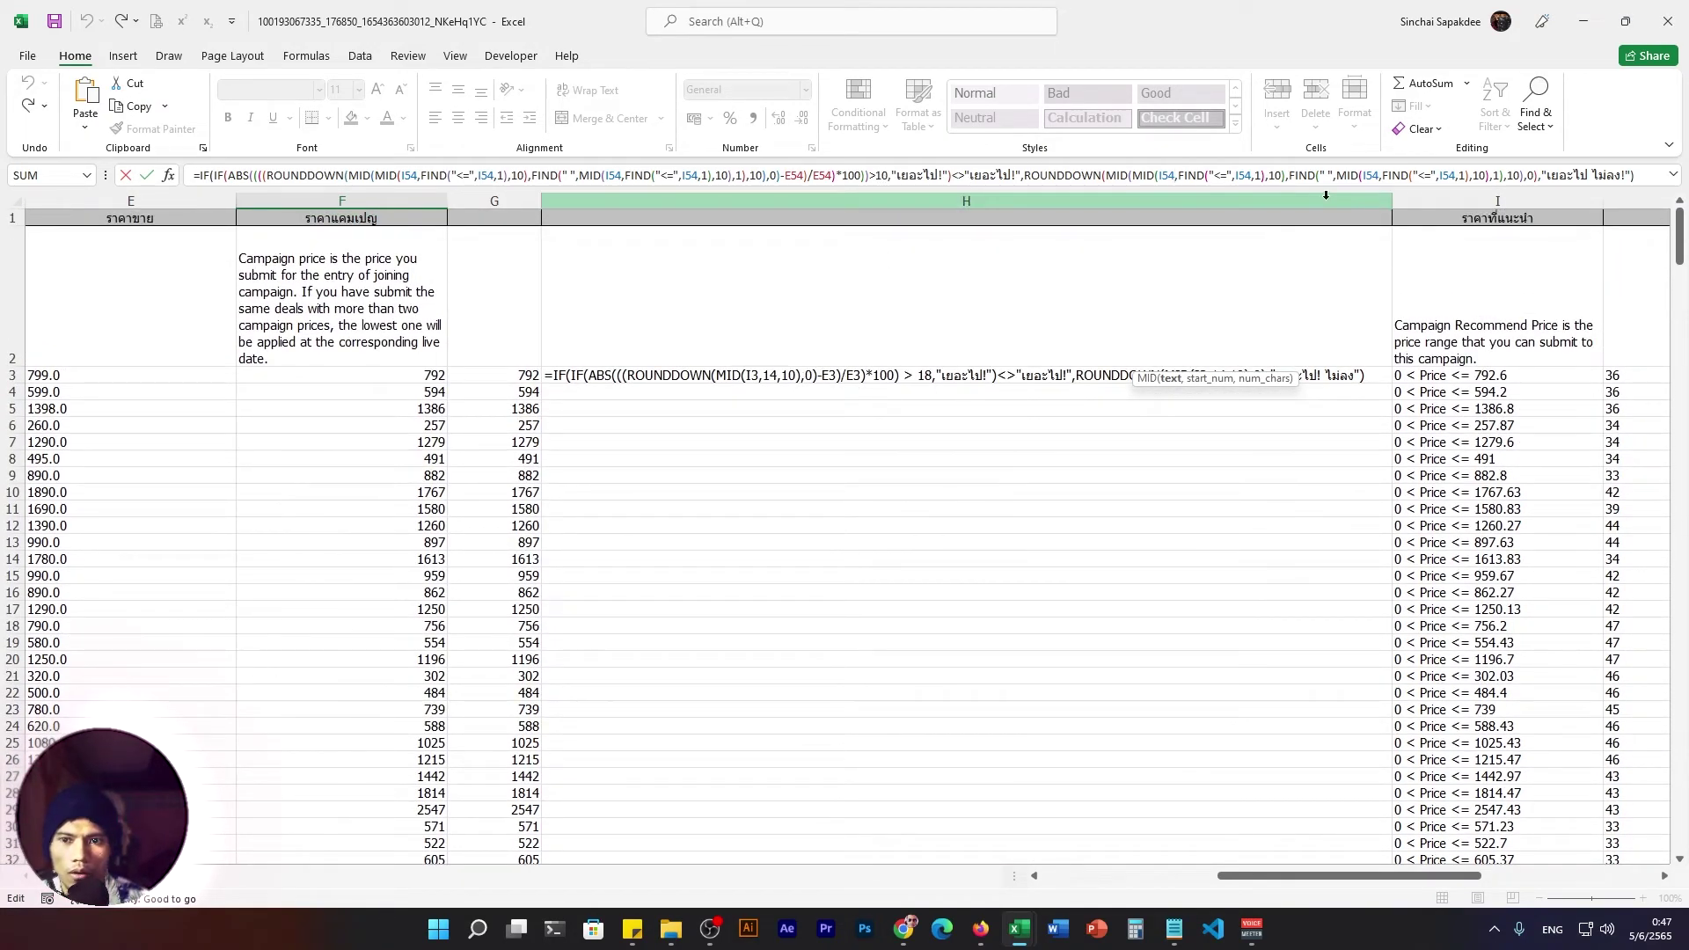
{"action": "mouse_move", "coordinate": [1311, 187]}
{"action": "left_mouse_down"}
{"action": "mouse_move", "coordinate": [1315, 238]}
{"action": "mouse_move", "coordinate": [1315, 220]}
{"action": "left_mouse_up"}
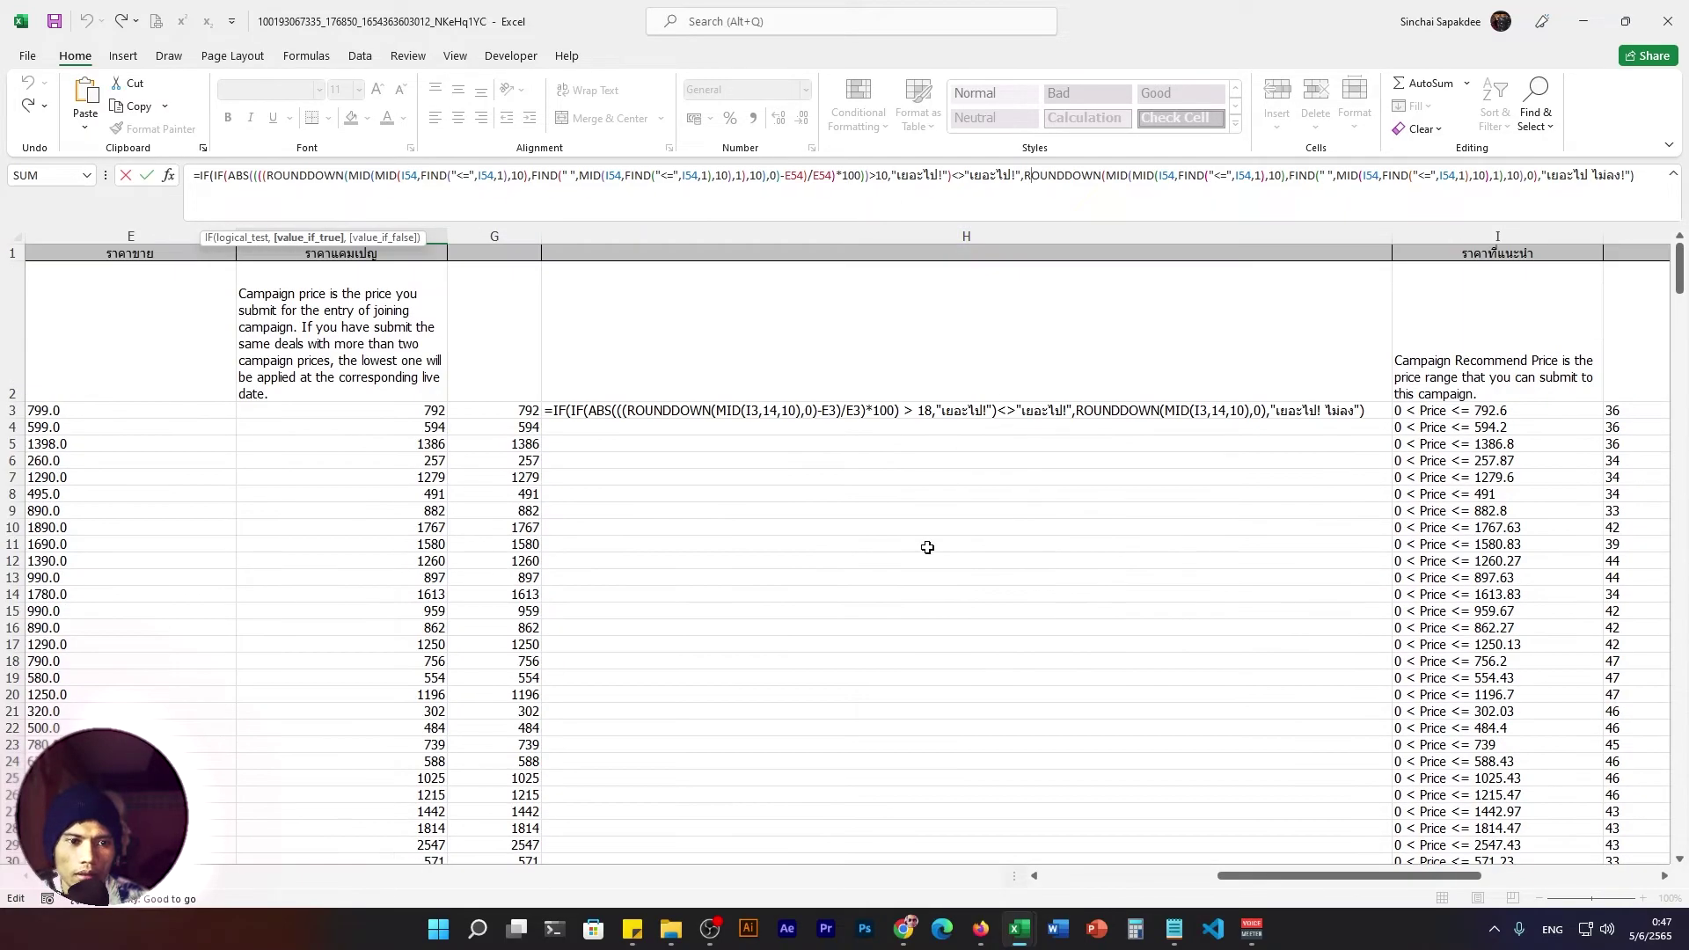
{"action": "scroll", "coordinate": [967, 457], "scroll_direction": "up", "scroll_amount": 6}
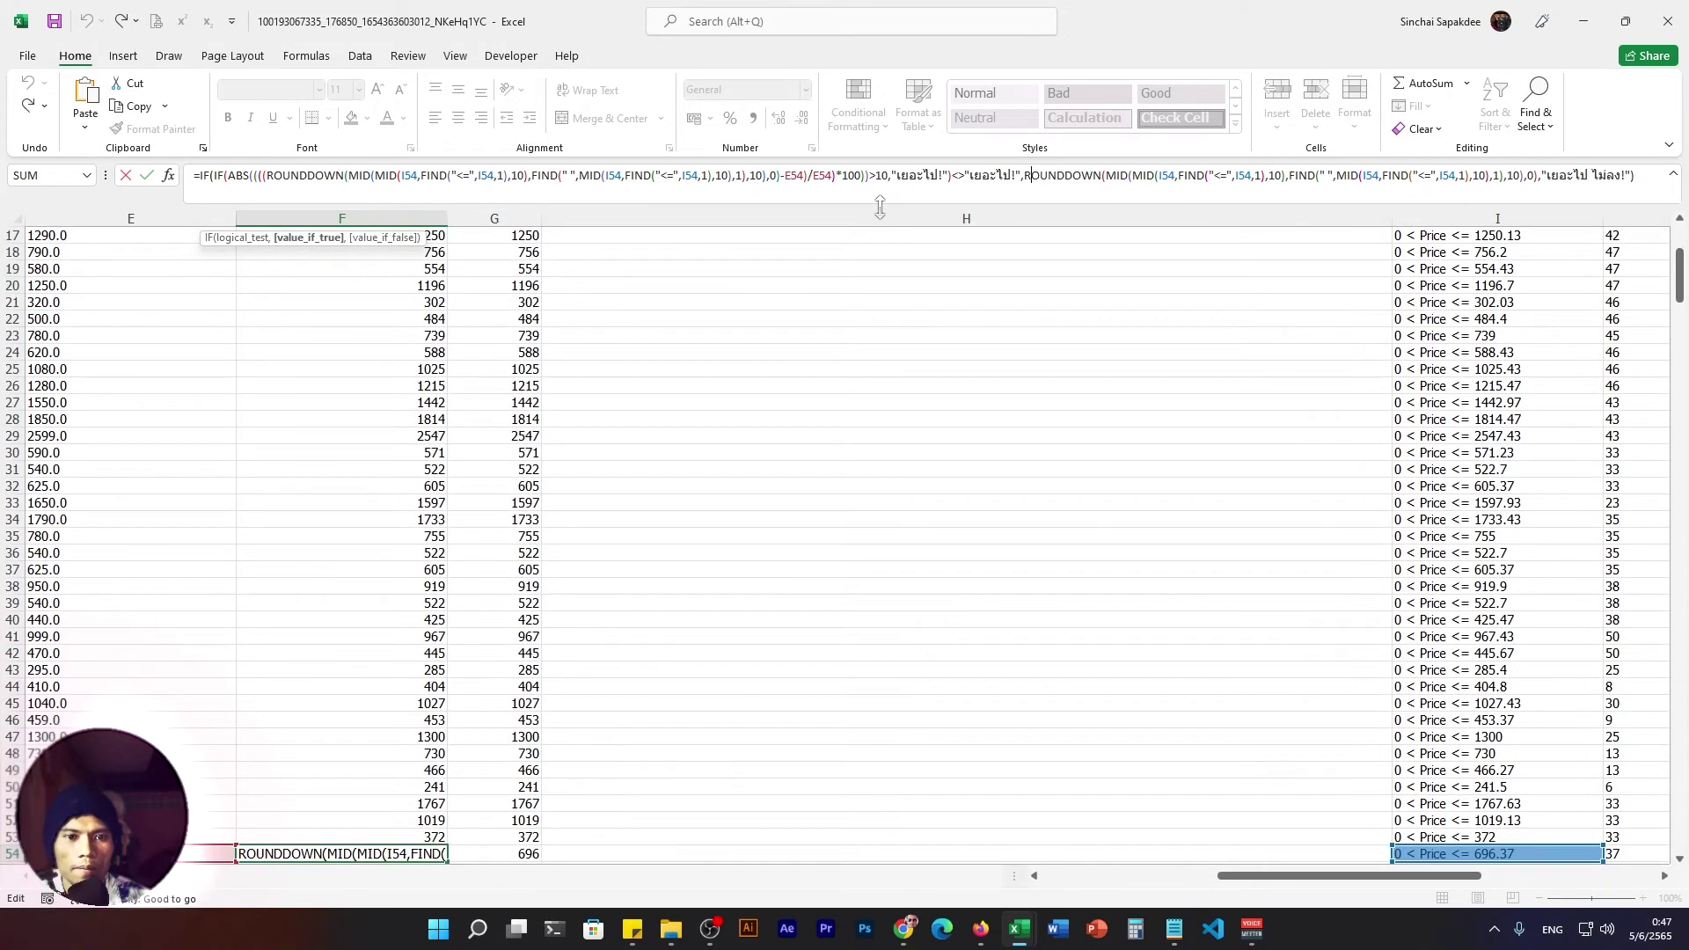
{"action": "left_click_drag", "start_coordinate": [882, 225], "coordinate": [880, 208]}
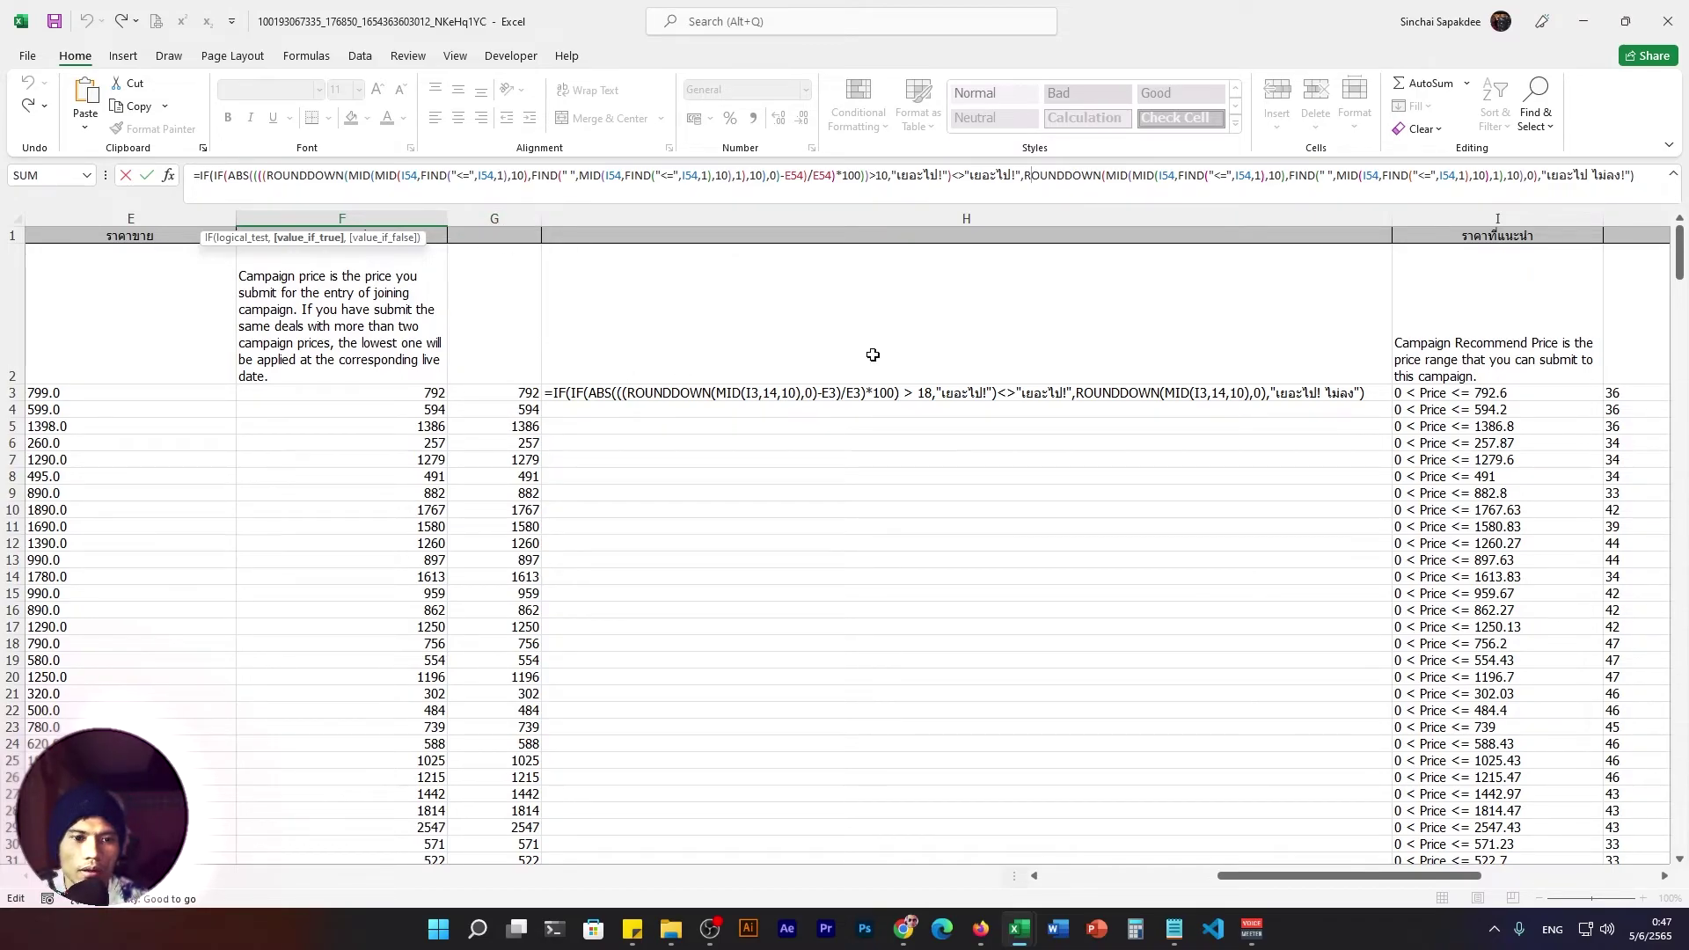
Paste the complete F3 formula text into the Notepad scratch file.
{"action": "key", "text": "Escape"}
{"action": "left_click", "coordinate": [894, 491]}
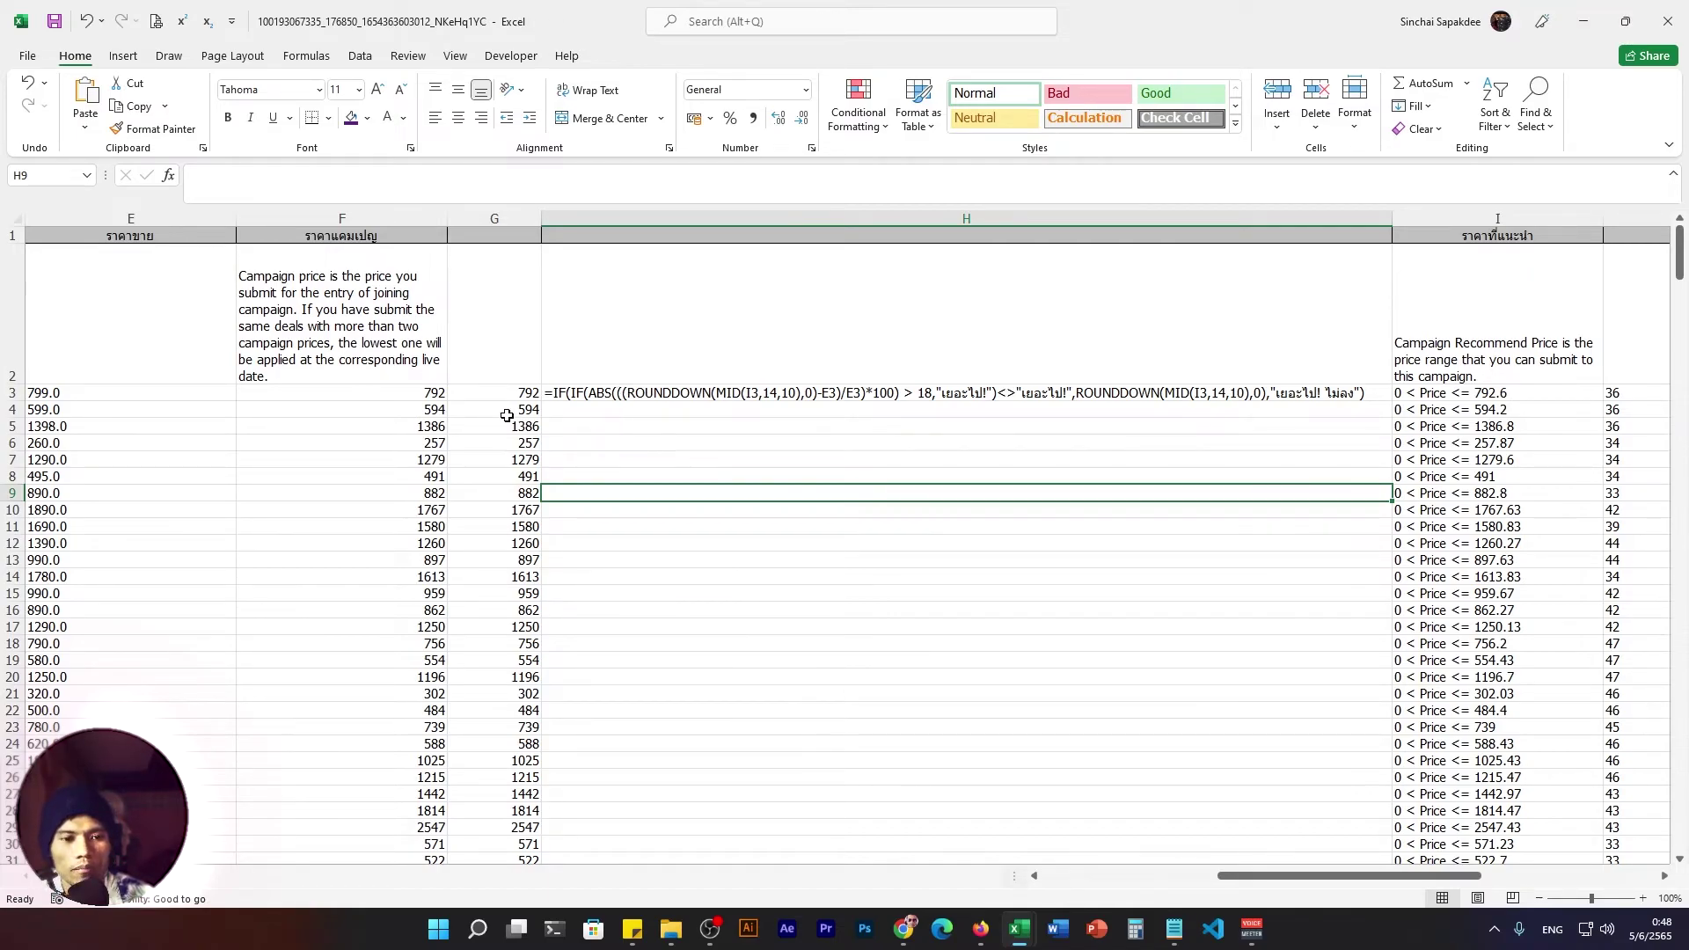
{"action": "left_click", "coordinate": [435, 392]}
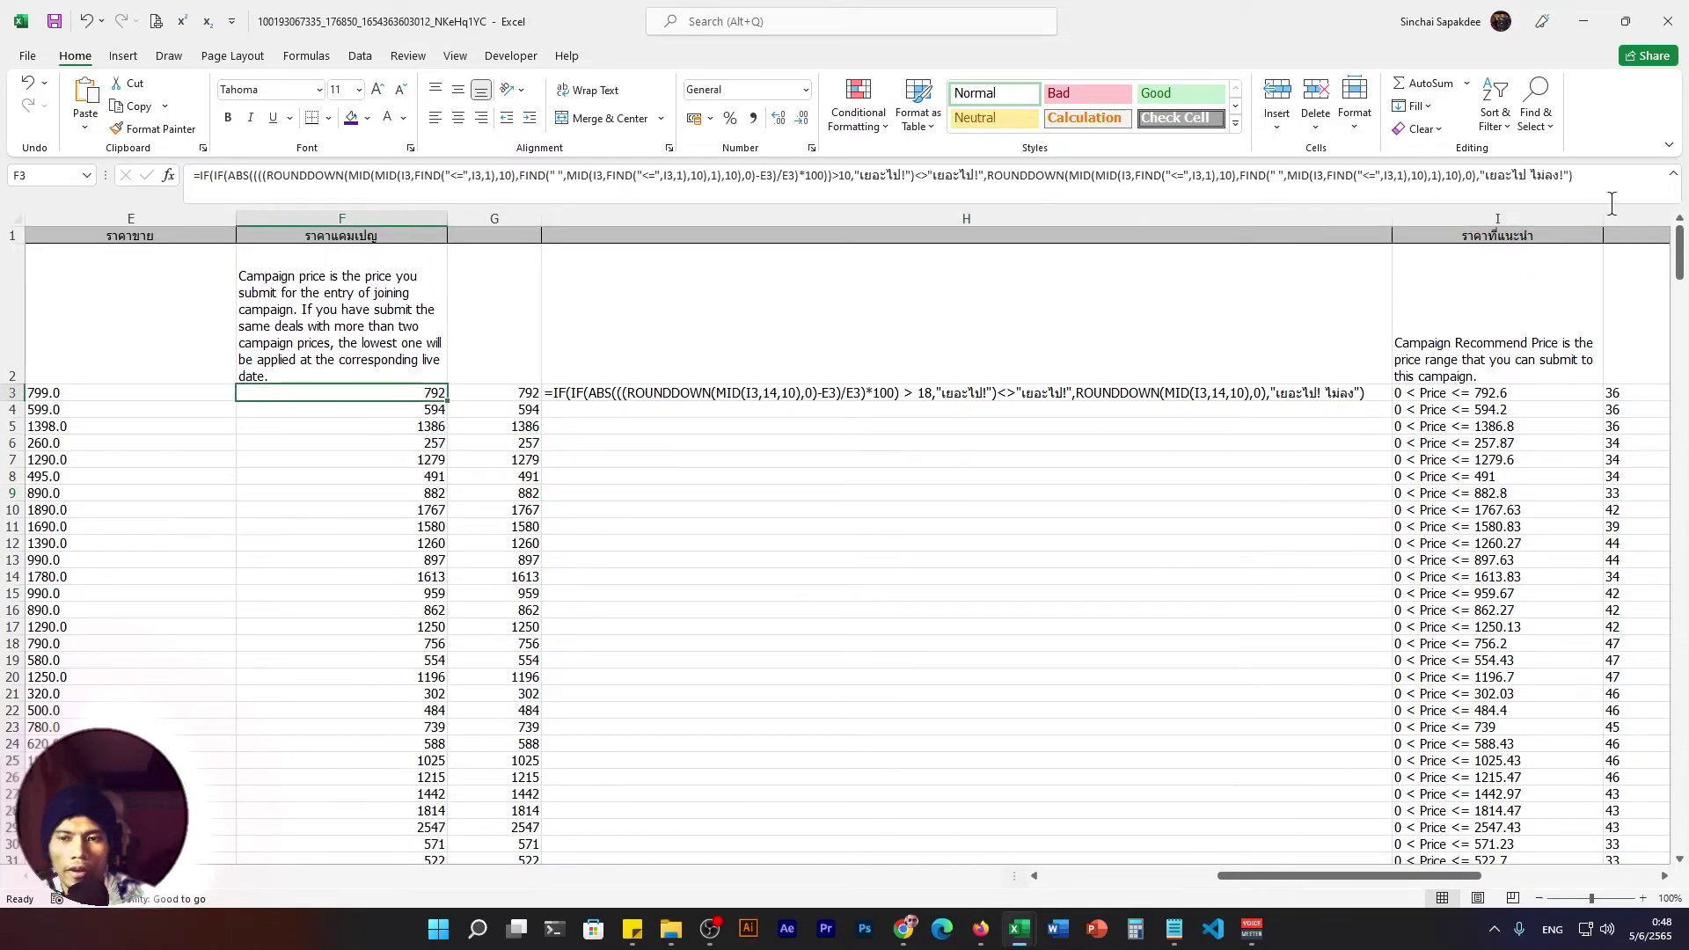
{"action": "left_click_drag", "start_coordinate": [1611, 203], "coordinate": [438, 433]}
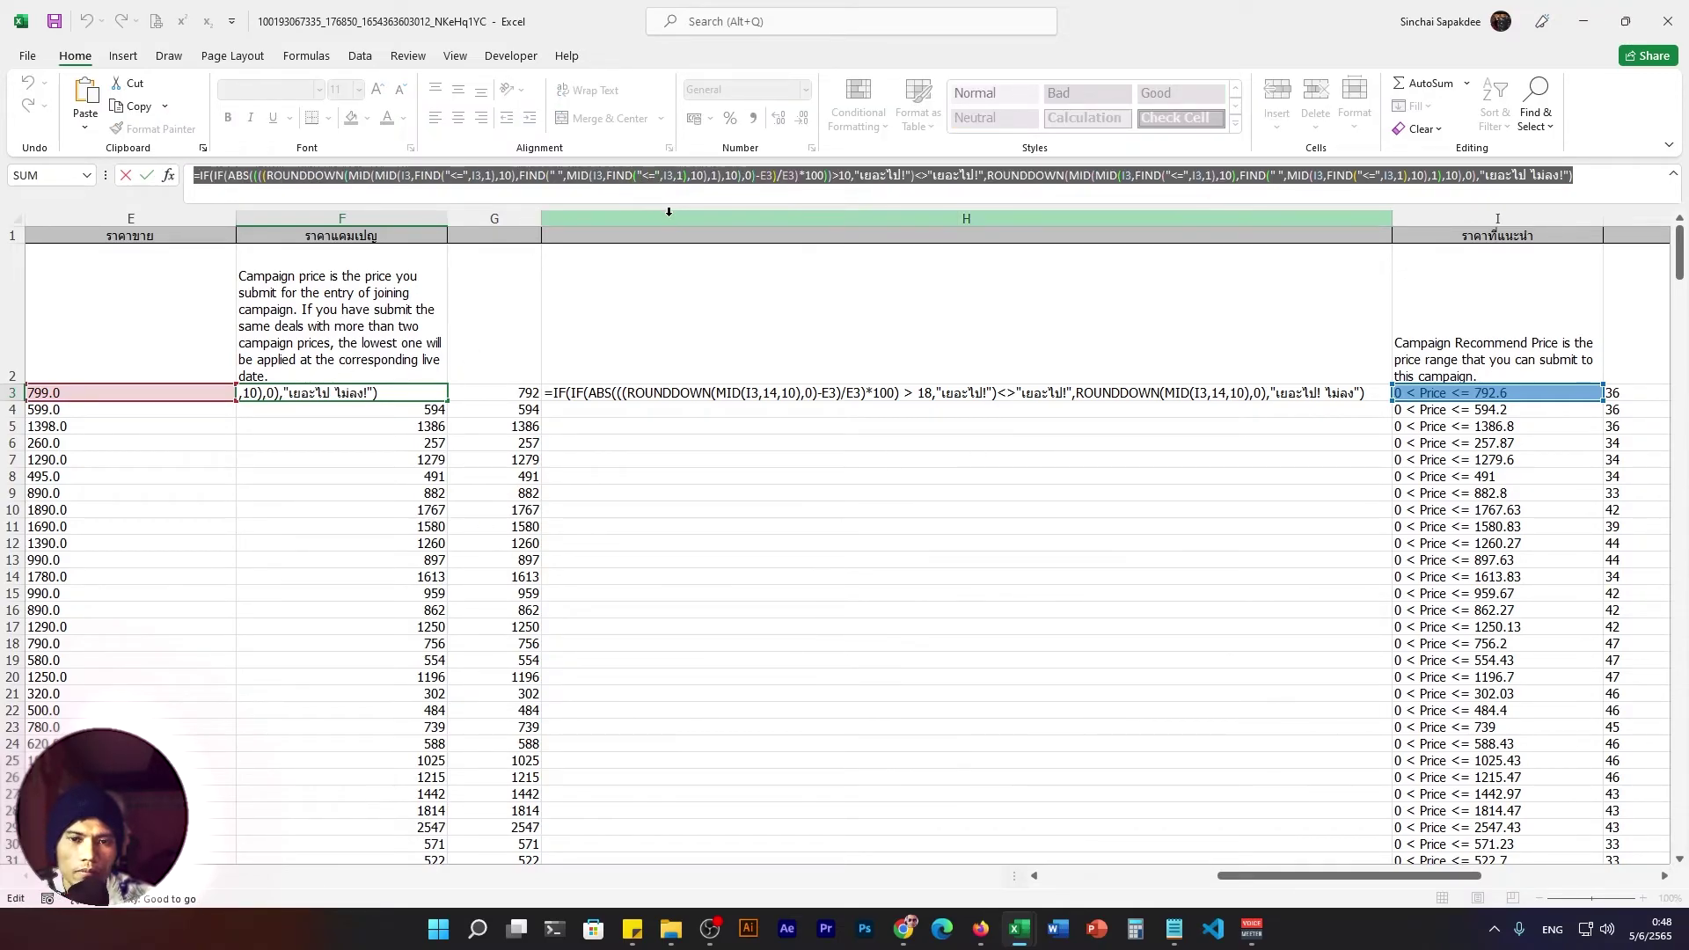
{"action": "left_click", "coordinate": [1174, 928]}
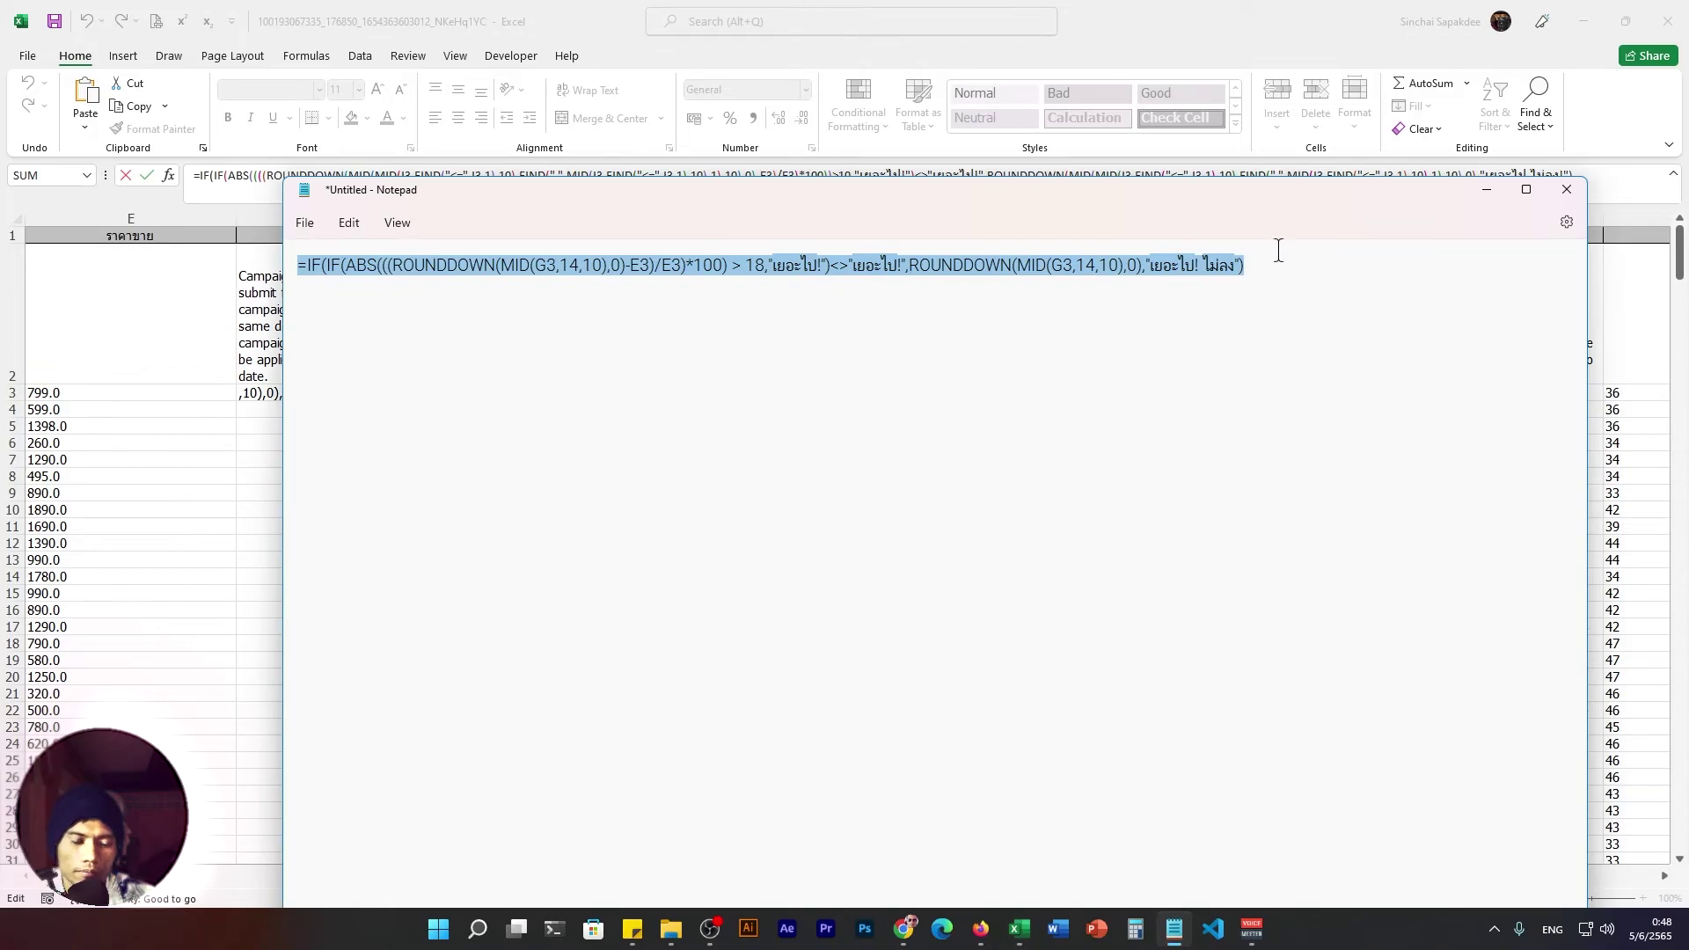
{"action": "type", "text": "=IF(IF(ABS((((ROUNDDOWN(MID(MID(I3,FIND(\"<=\",I3,1),10),FIND(\" \",MID(I3,FIND(\"<=\",I3,1),10),1),10),0)-E3)/E3)*100))>10,\"เยอะไป!\")<>\"เยอะไป!\",ROUNDDOWN(MID(MID(I3,FIND(\"<=\",I3,1),10),FIND(\" \",MID(I3,FIND(\"<=\",I3,1),10),1),10),0),\"เยอะไป ไม่ลง!\")"}
{"action": "left_click", "coordinate": [1486, 189]}
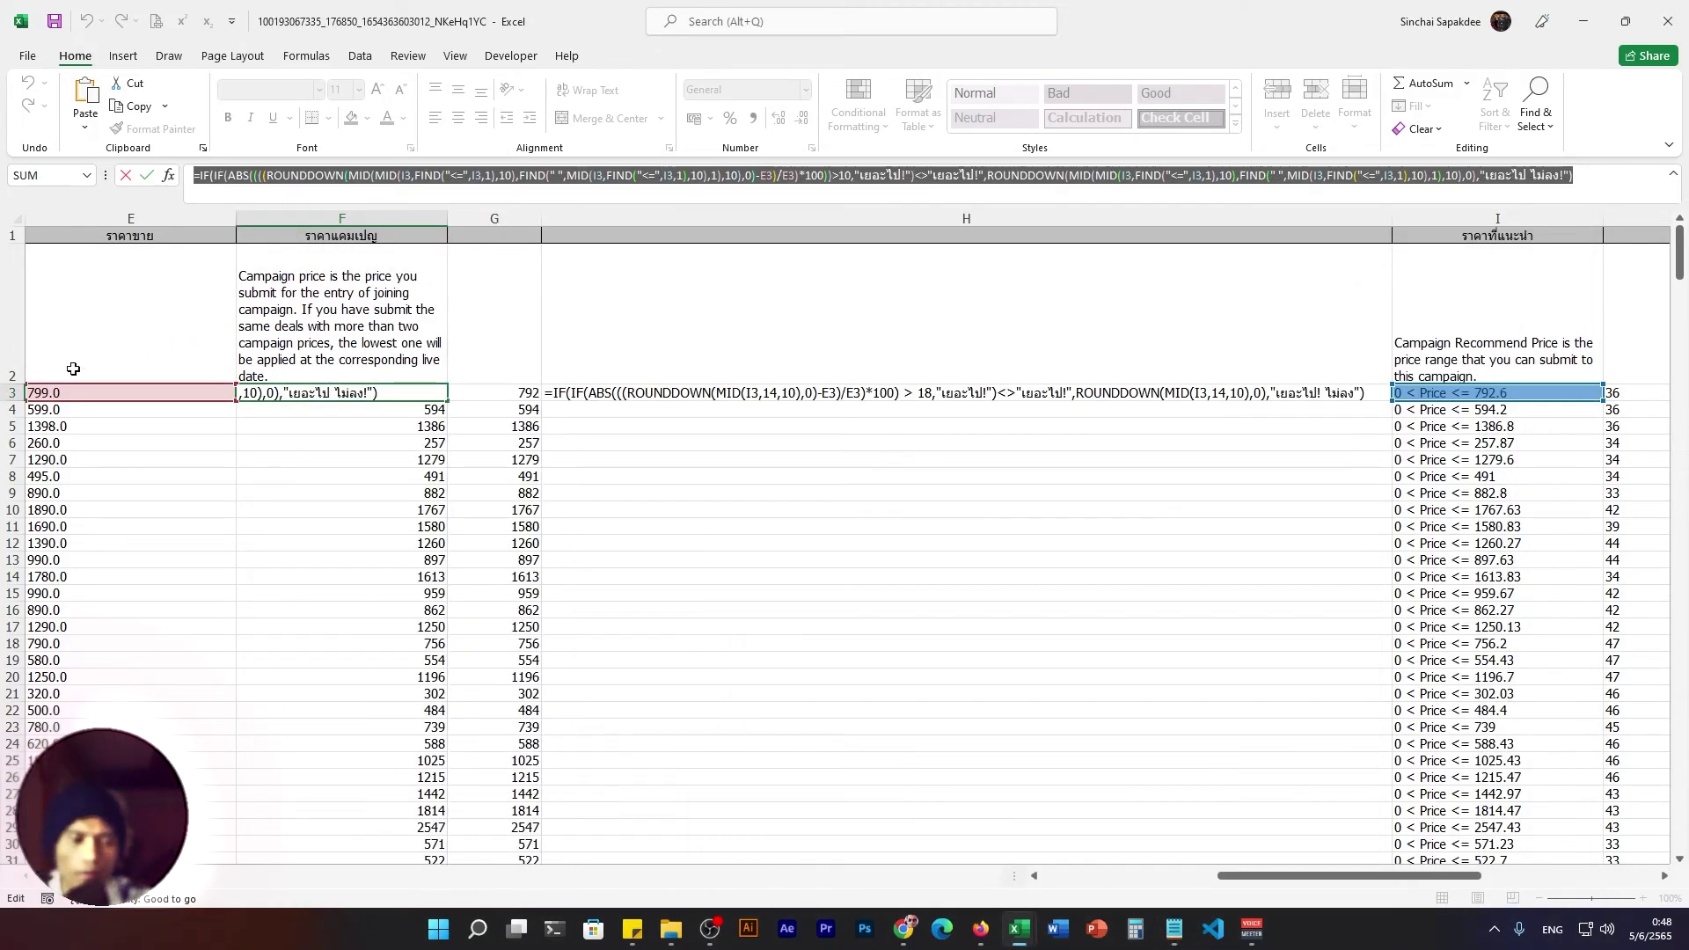
Delete helper column H, which holds the old formula text.
{"action": "key", "text": "Escape"}
{"action": "left_click", "coordinate": [517, 235]}
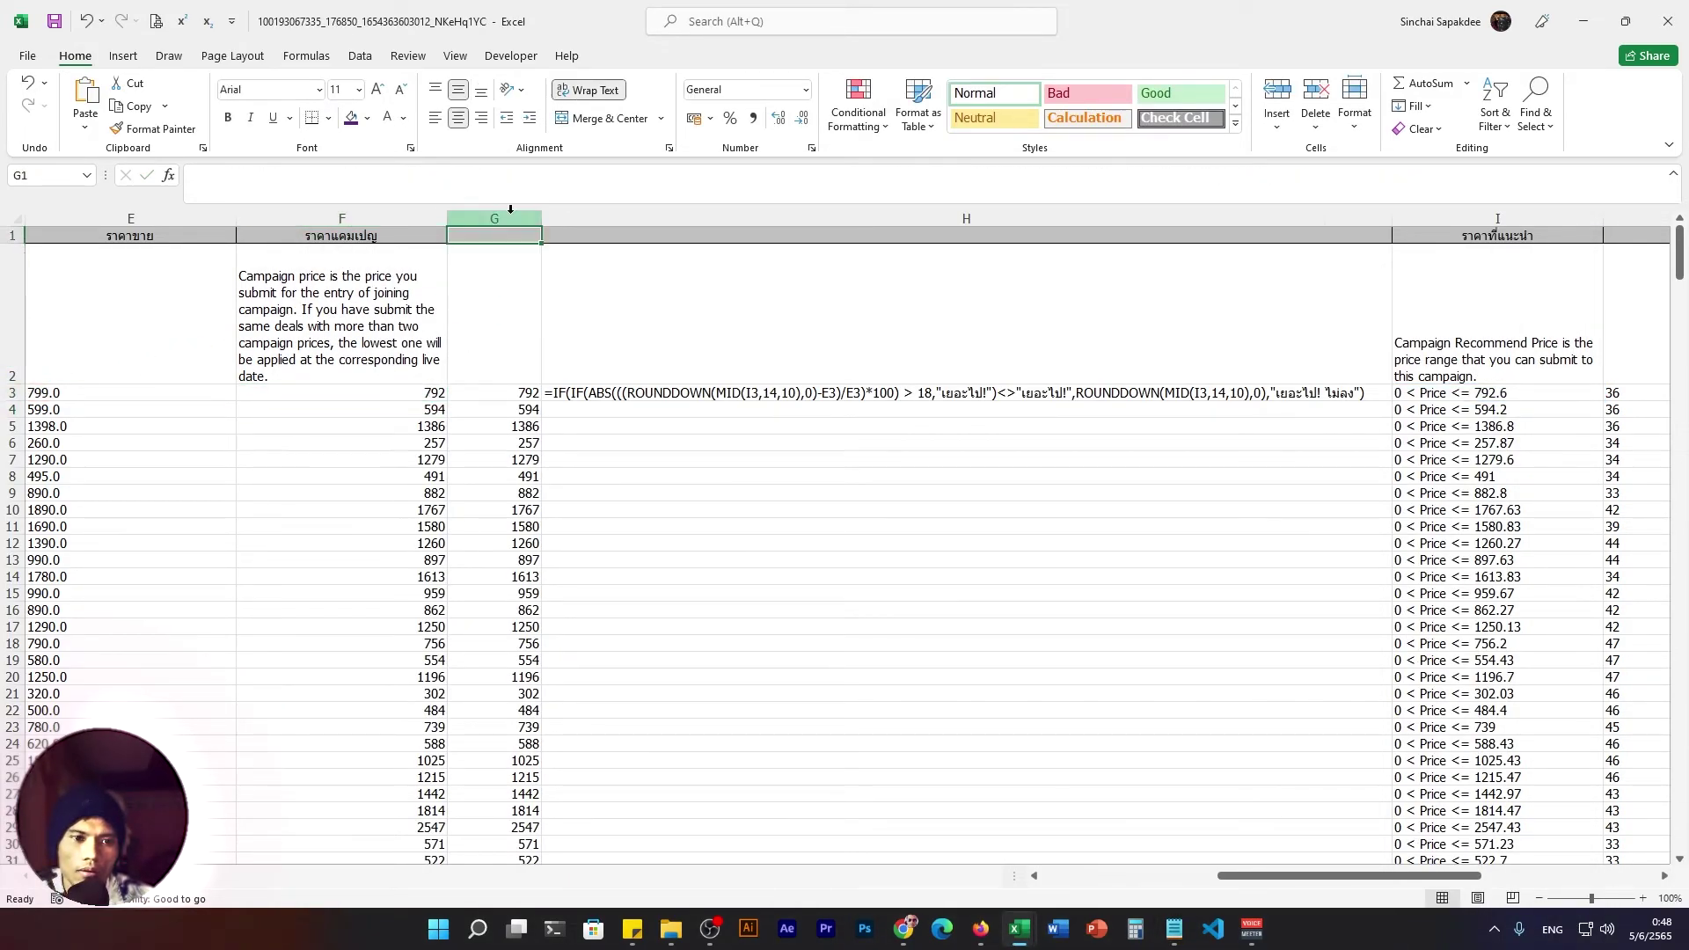
{"action": "left_click", "coordinate": [510, 211]}
{"action": "left_click", "coordinate": [831, 220]}
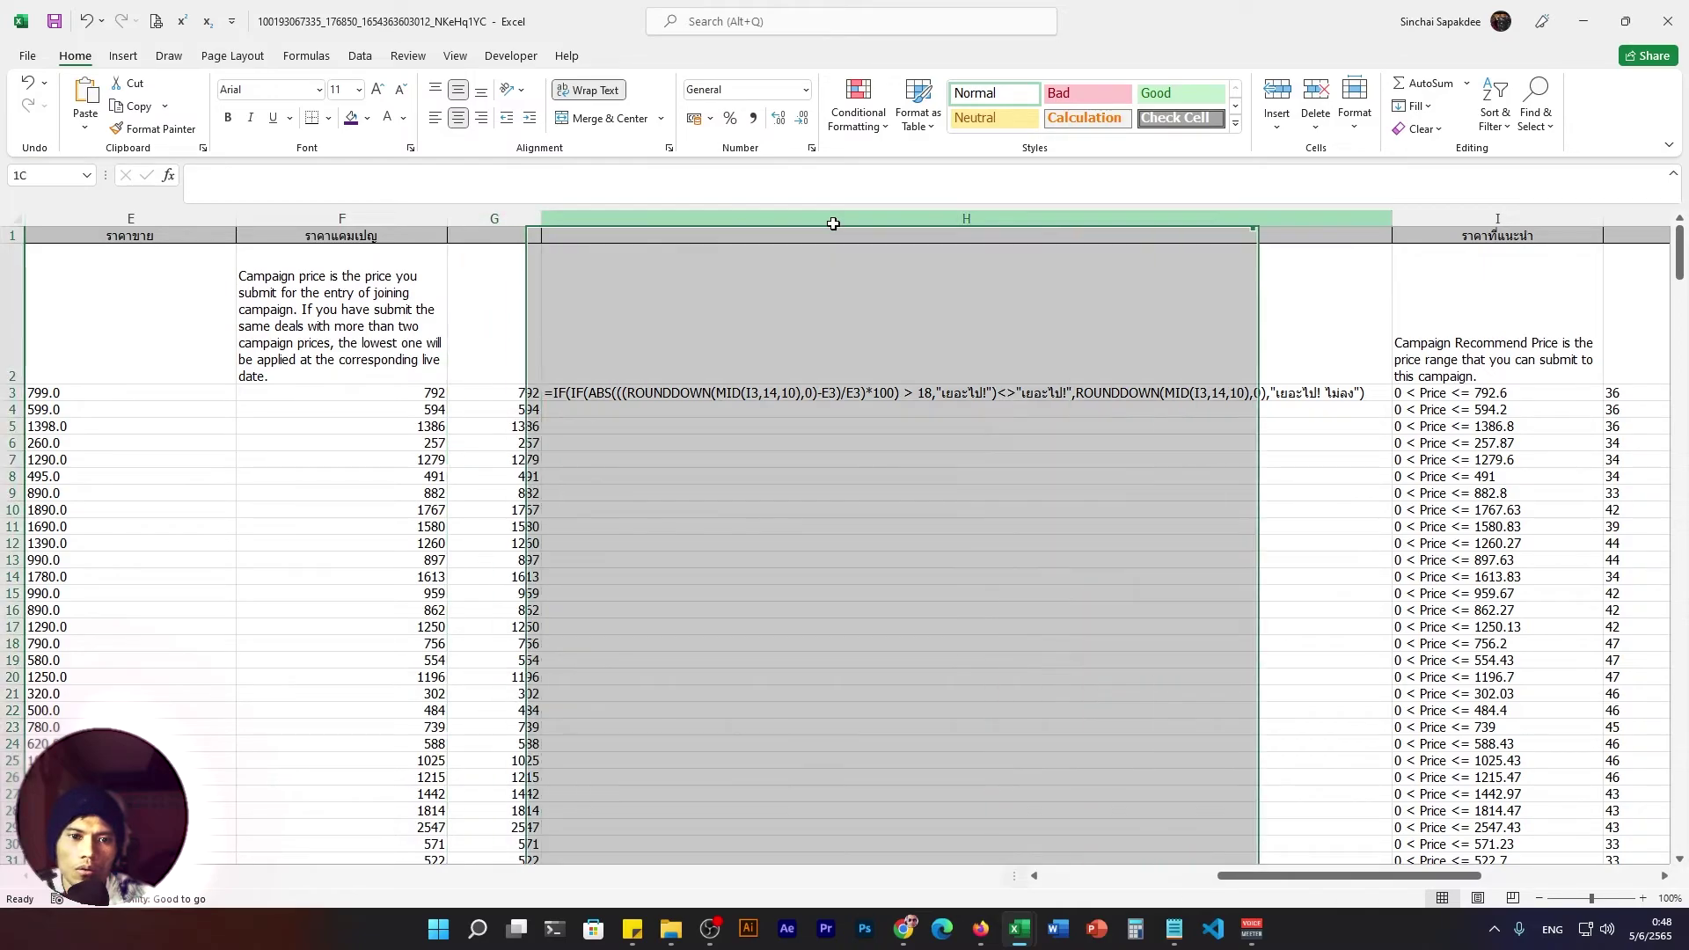
{"action": "right_click", "coordinate": [831, 459]}
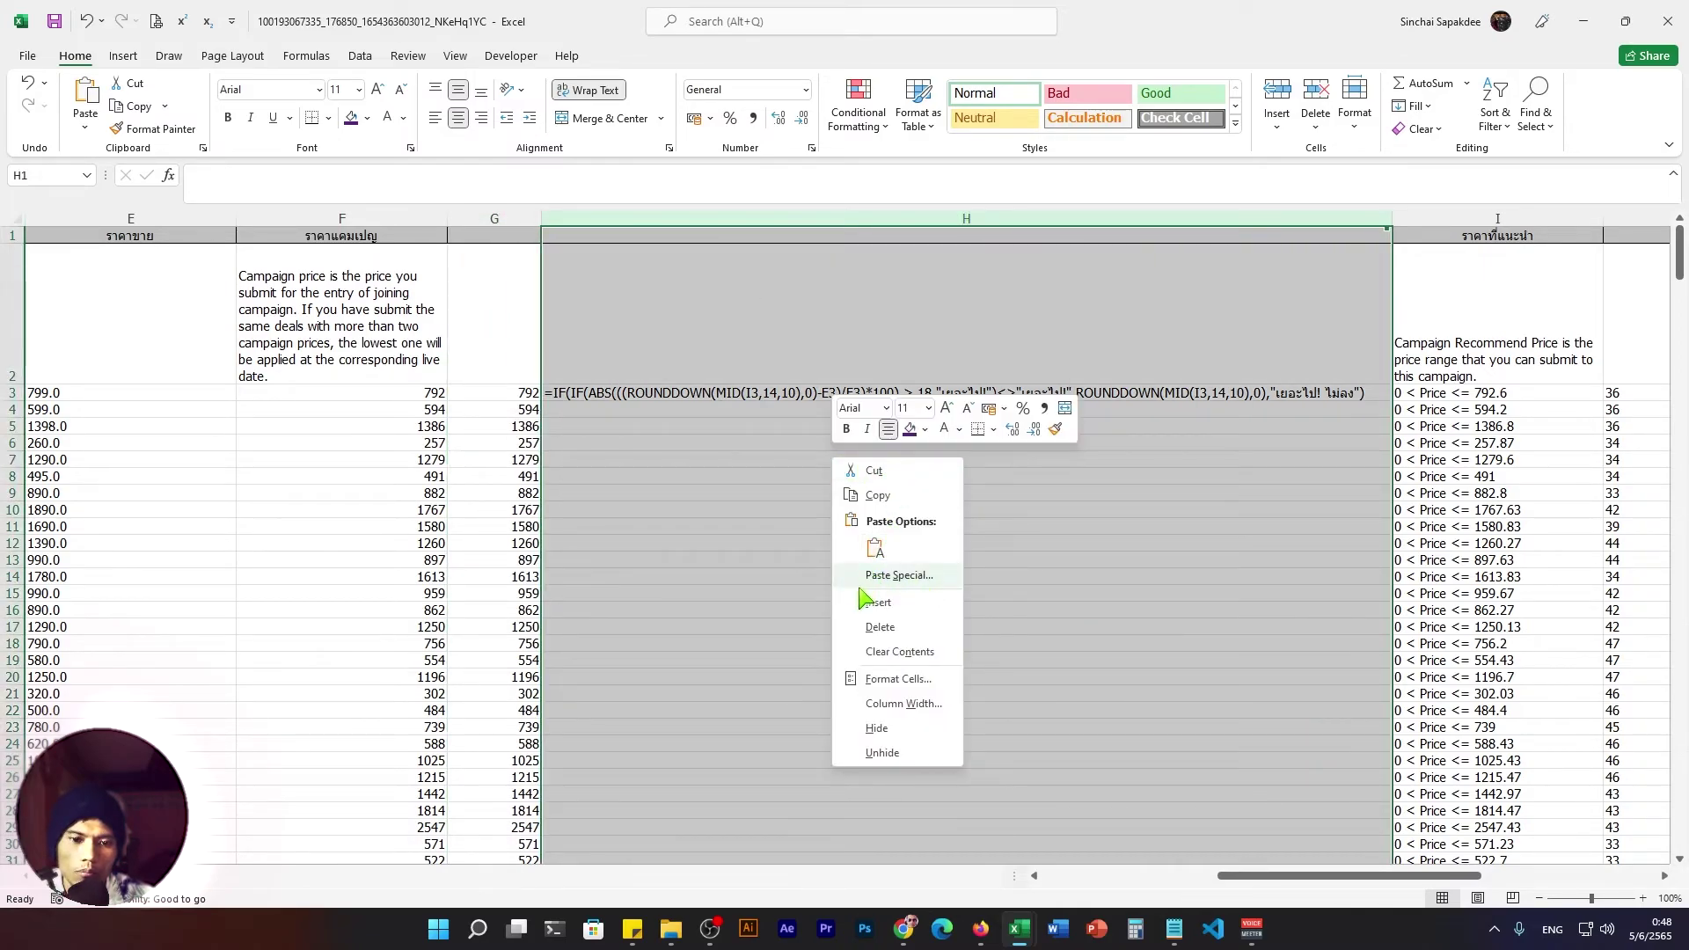
{"action": "left_click", "coordinate": [895, 629]}
{"action": "left_click", "coordinate": [884, 489]}
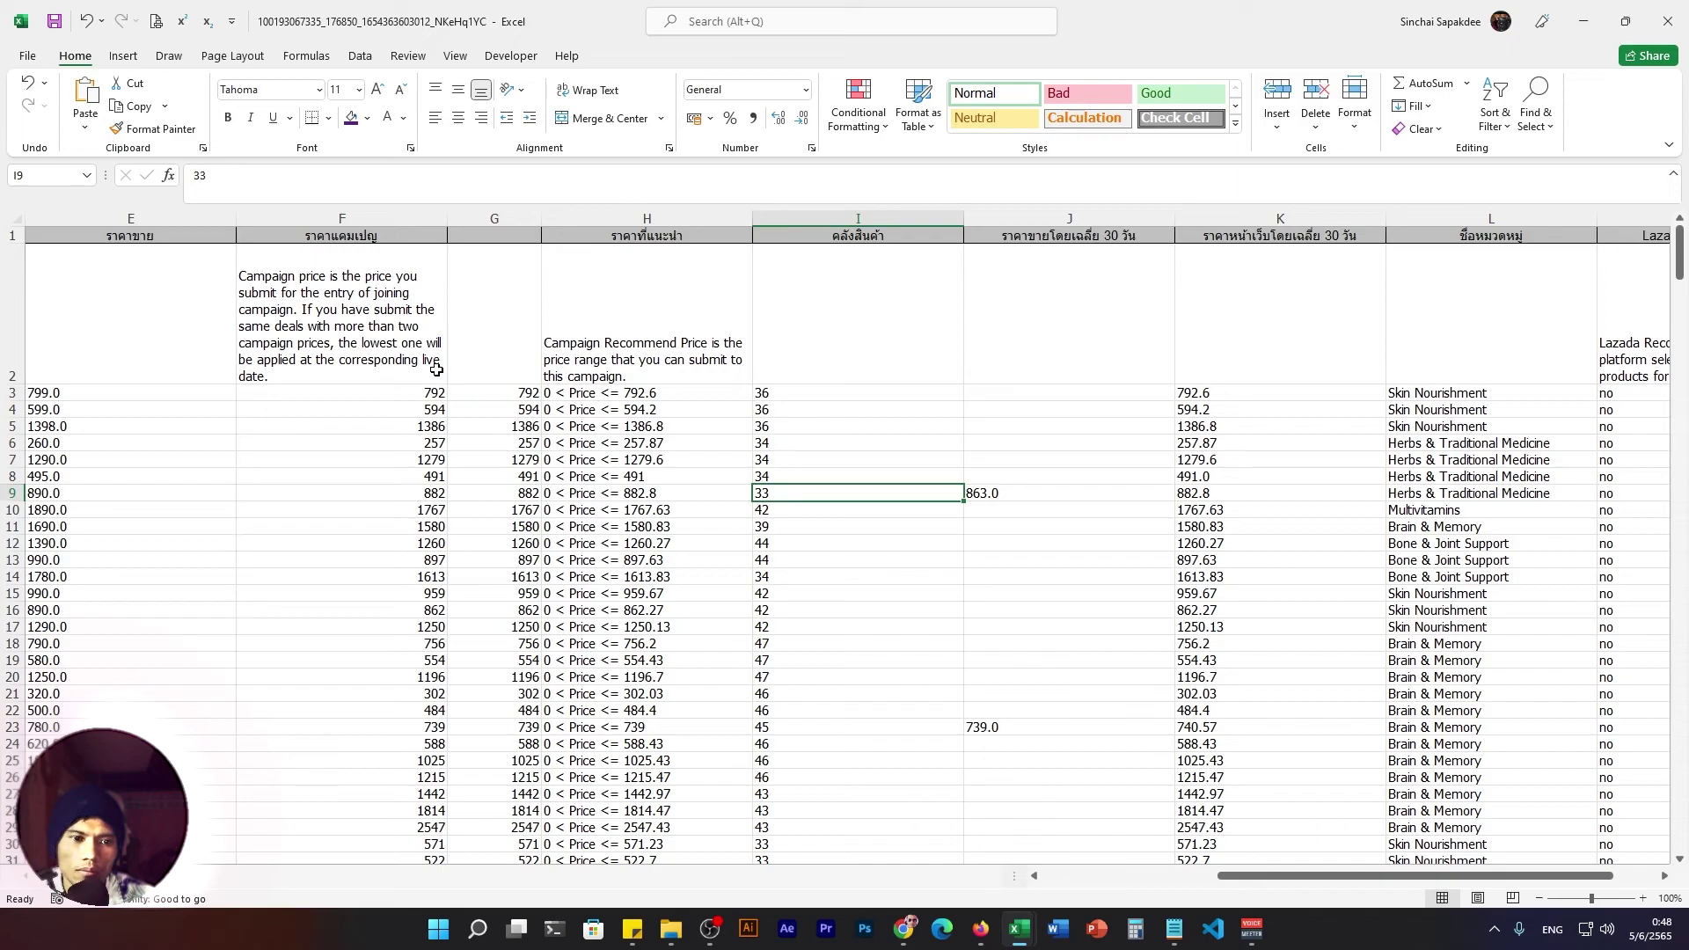
{"action": "left_click", "coordinate": [503, 254]}
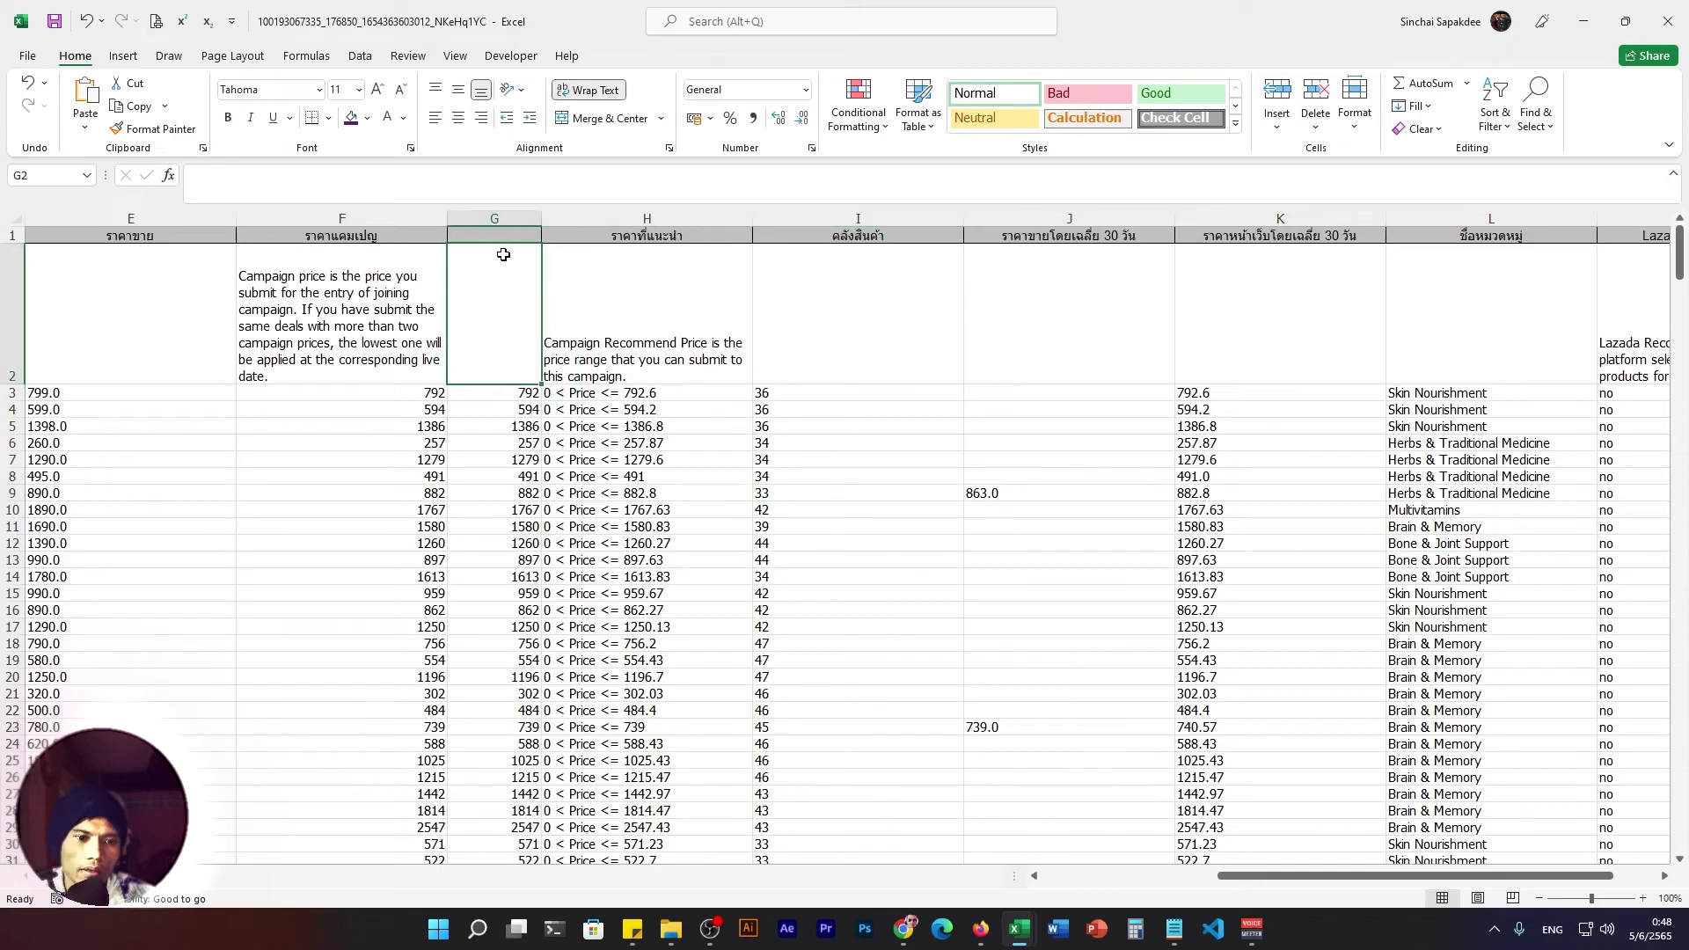
{"action": "left_click", "coordinate": [109, 312]}
{"action": "left_click", "coordinate": [16, 308]}
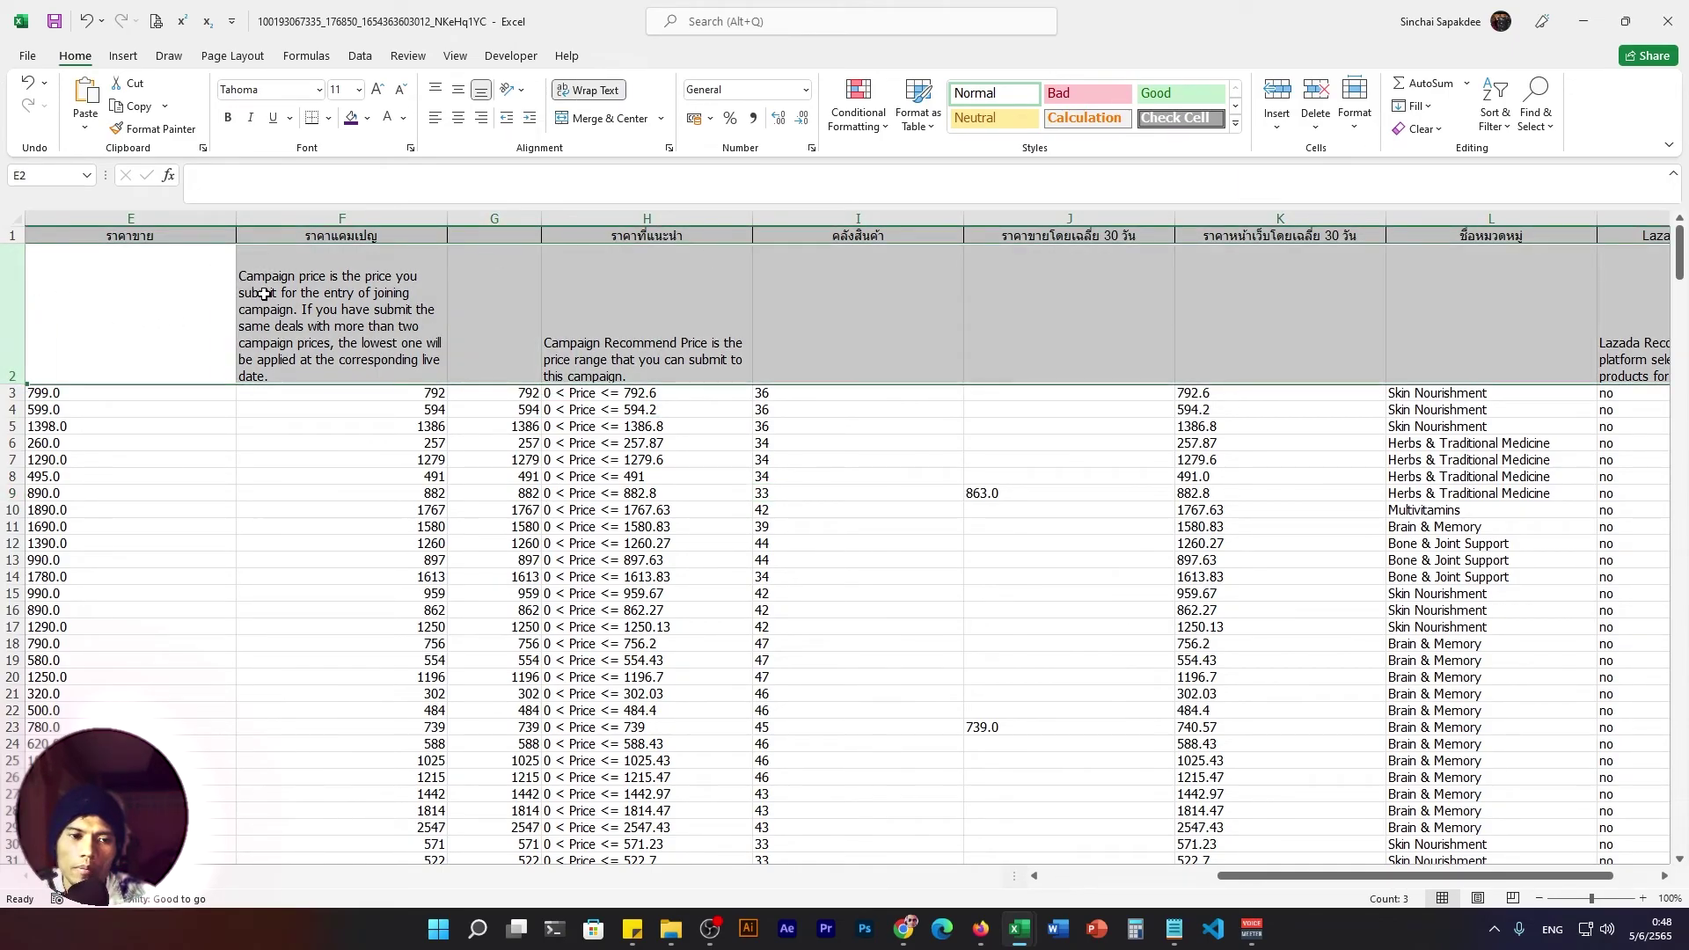
{"action": "left_click", "coordinate": [35, 396]}
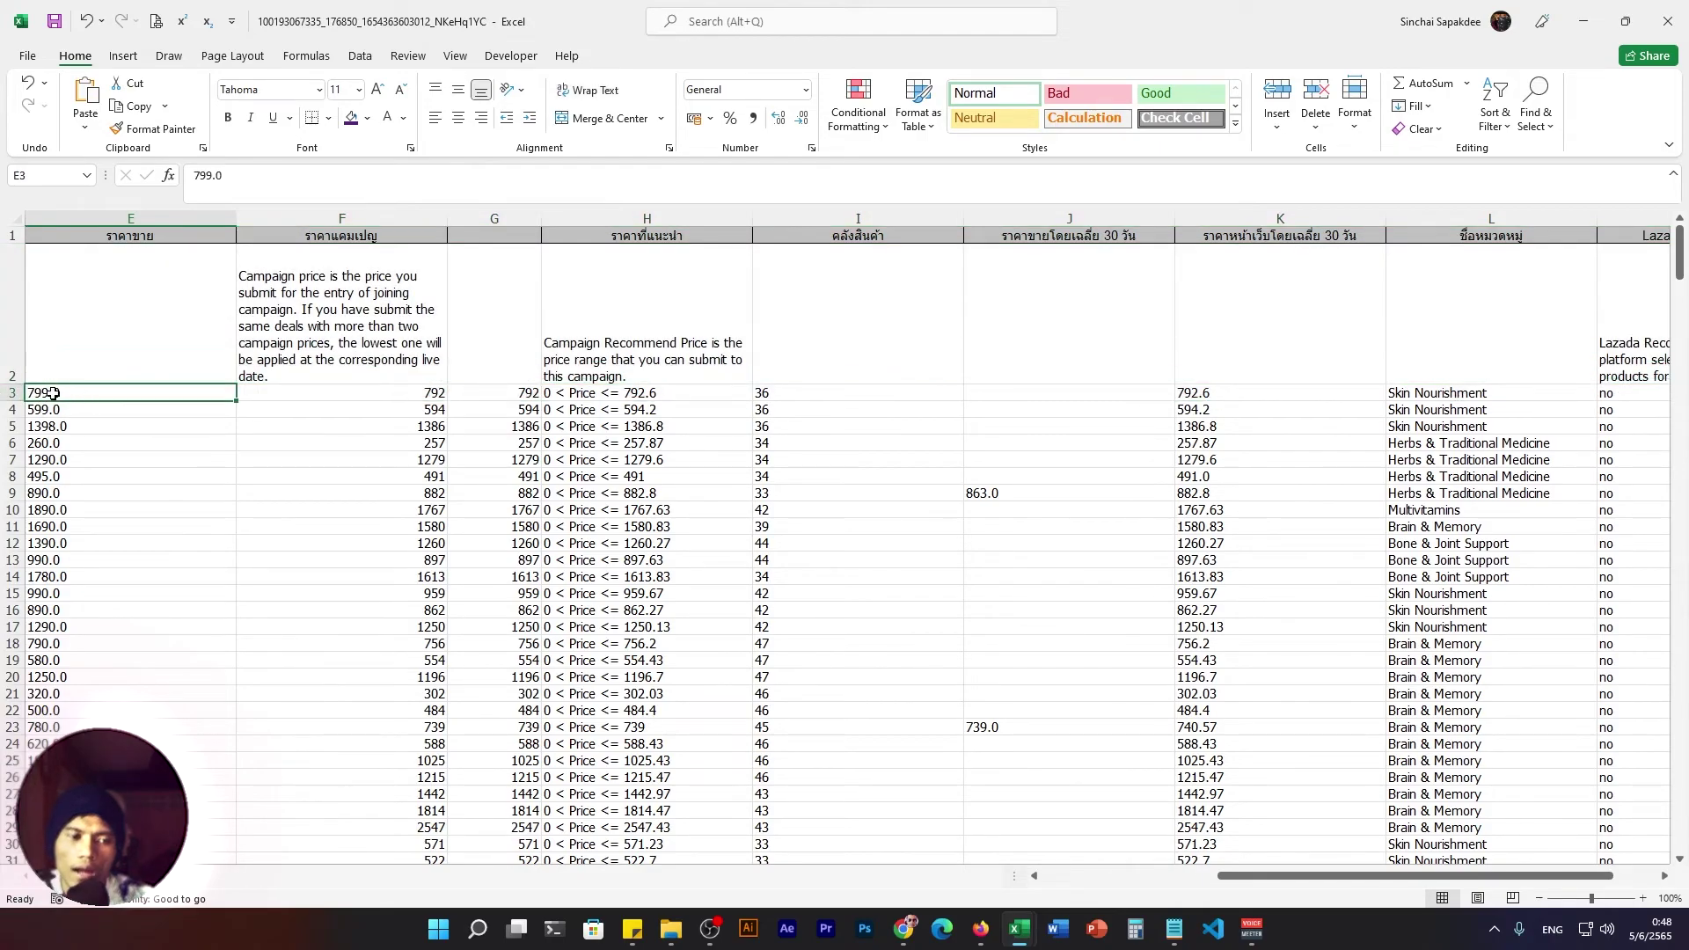
{"action": "left_click", "coordinate": [13, 313]}
{"action": "left_click", "coordinate": [440, 475]}
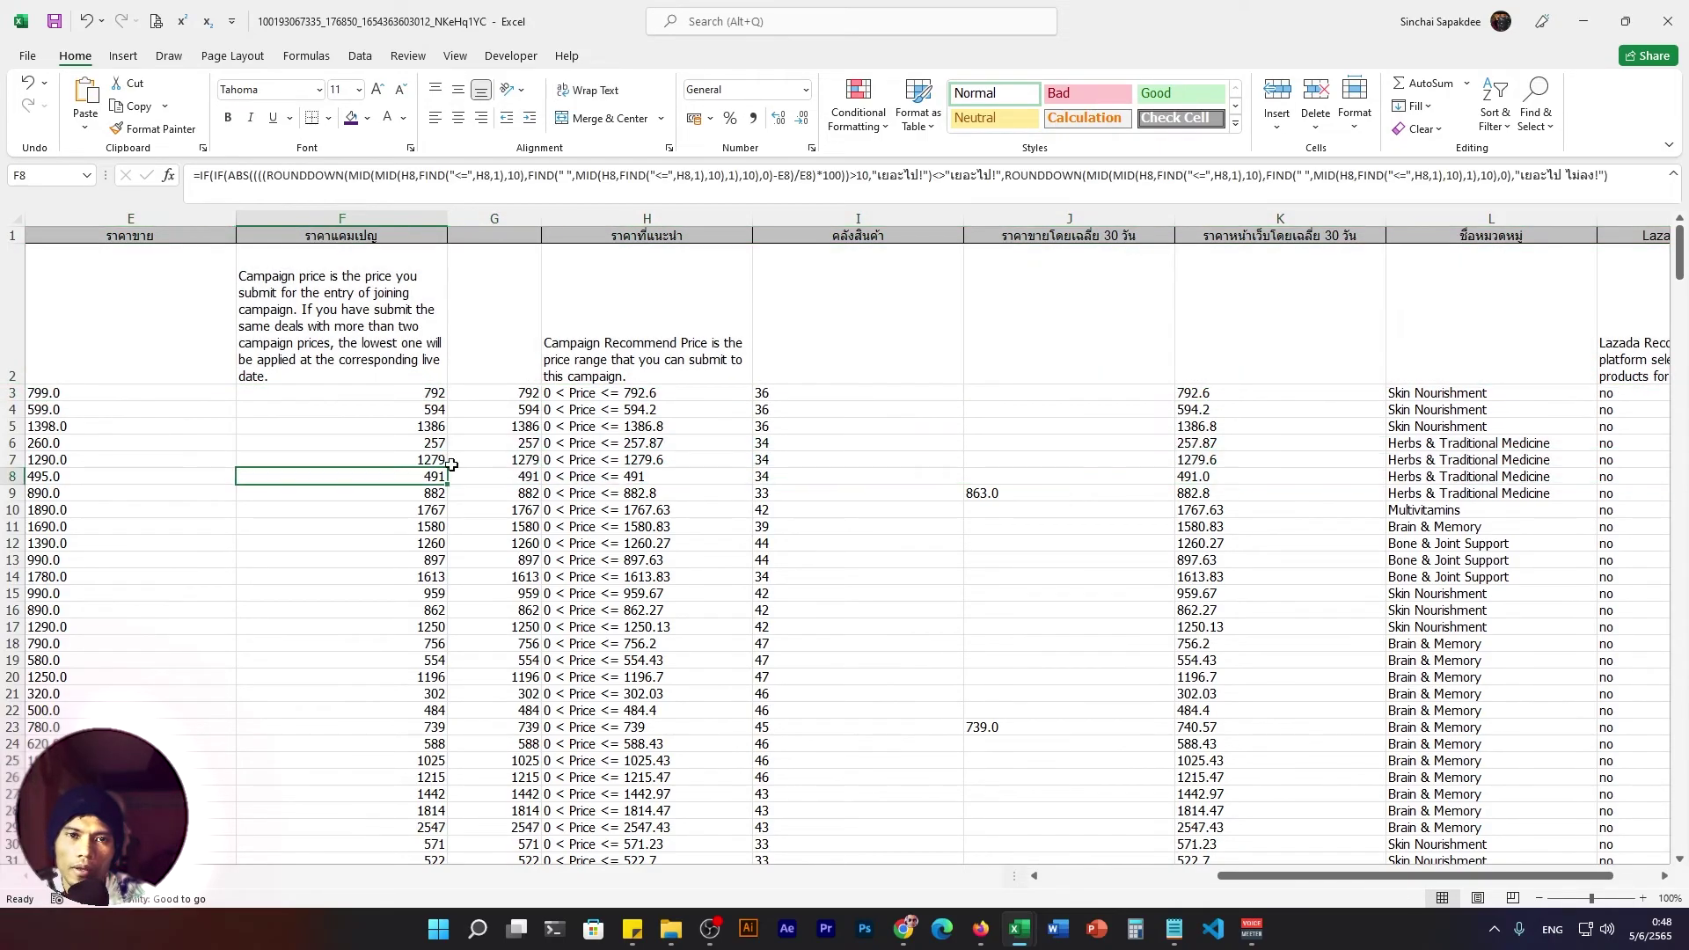
{"action": "left_click", "coordinate": [757, 335]}
{"action": "left_click", "coordinate": [615, 398]}
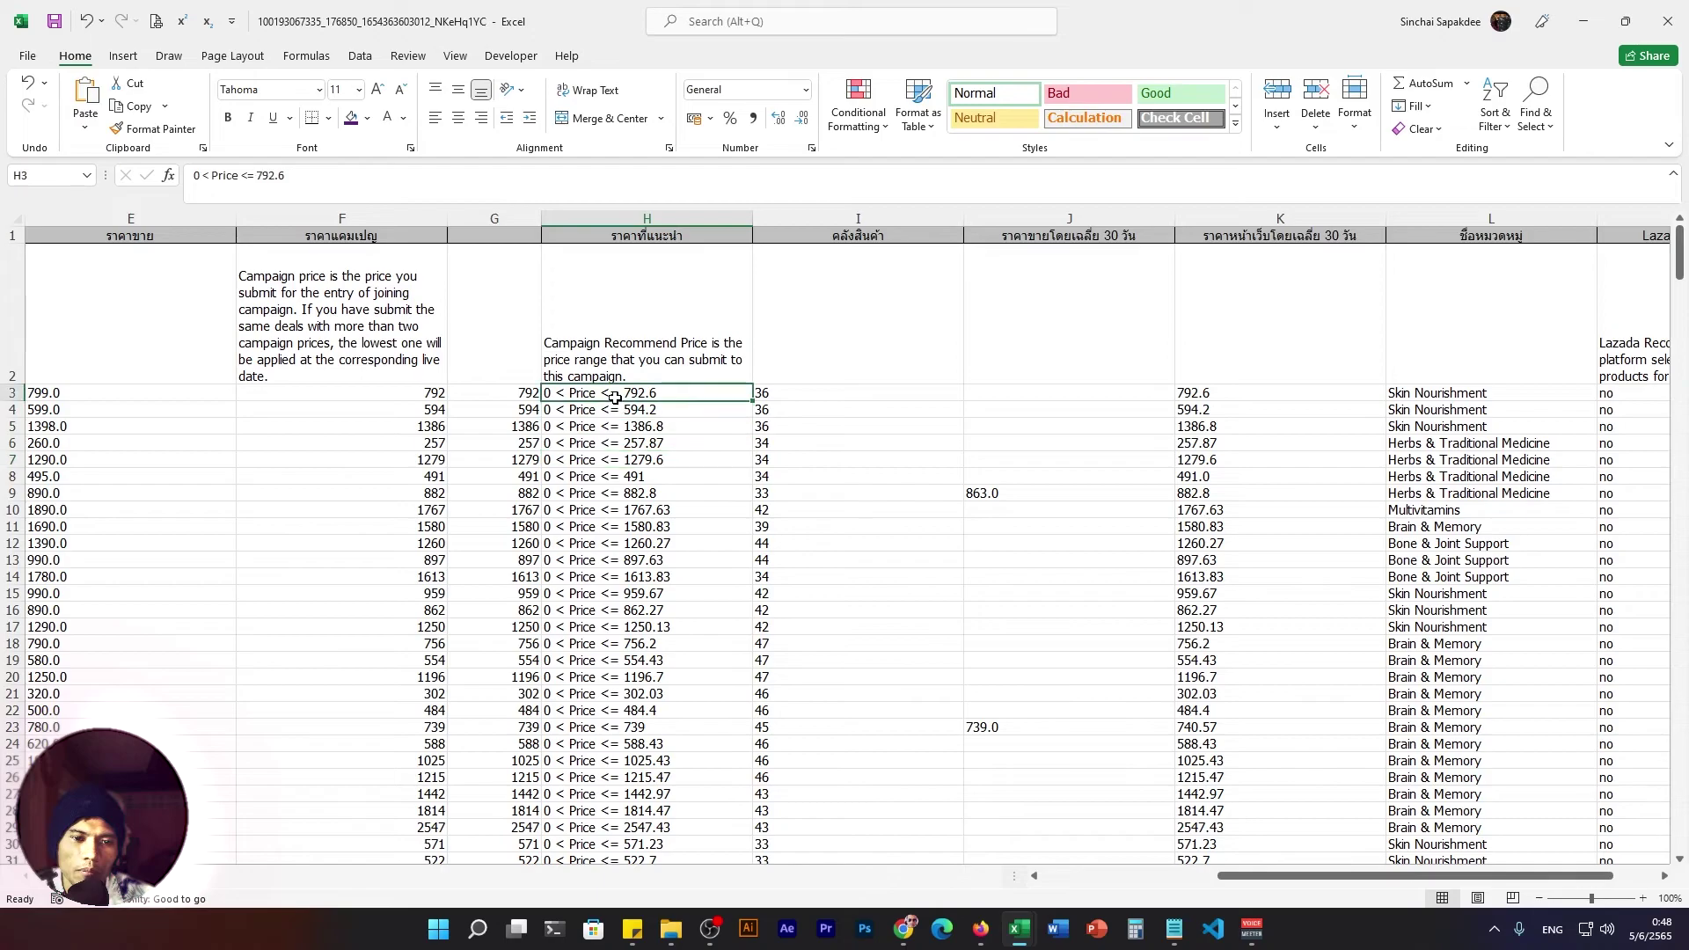
{"action": "left_click_drag", "start_coordinate": [630, 399], "coordinate": [588, 410]}
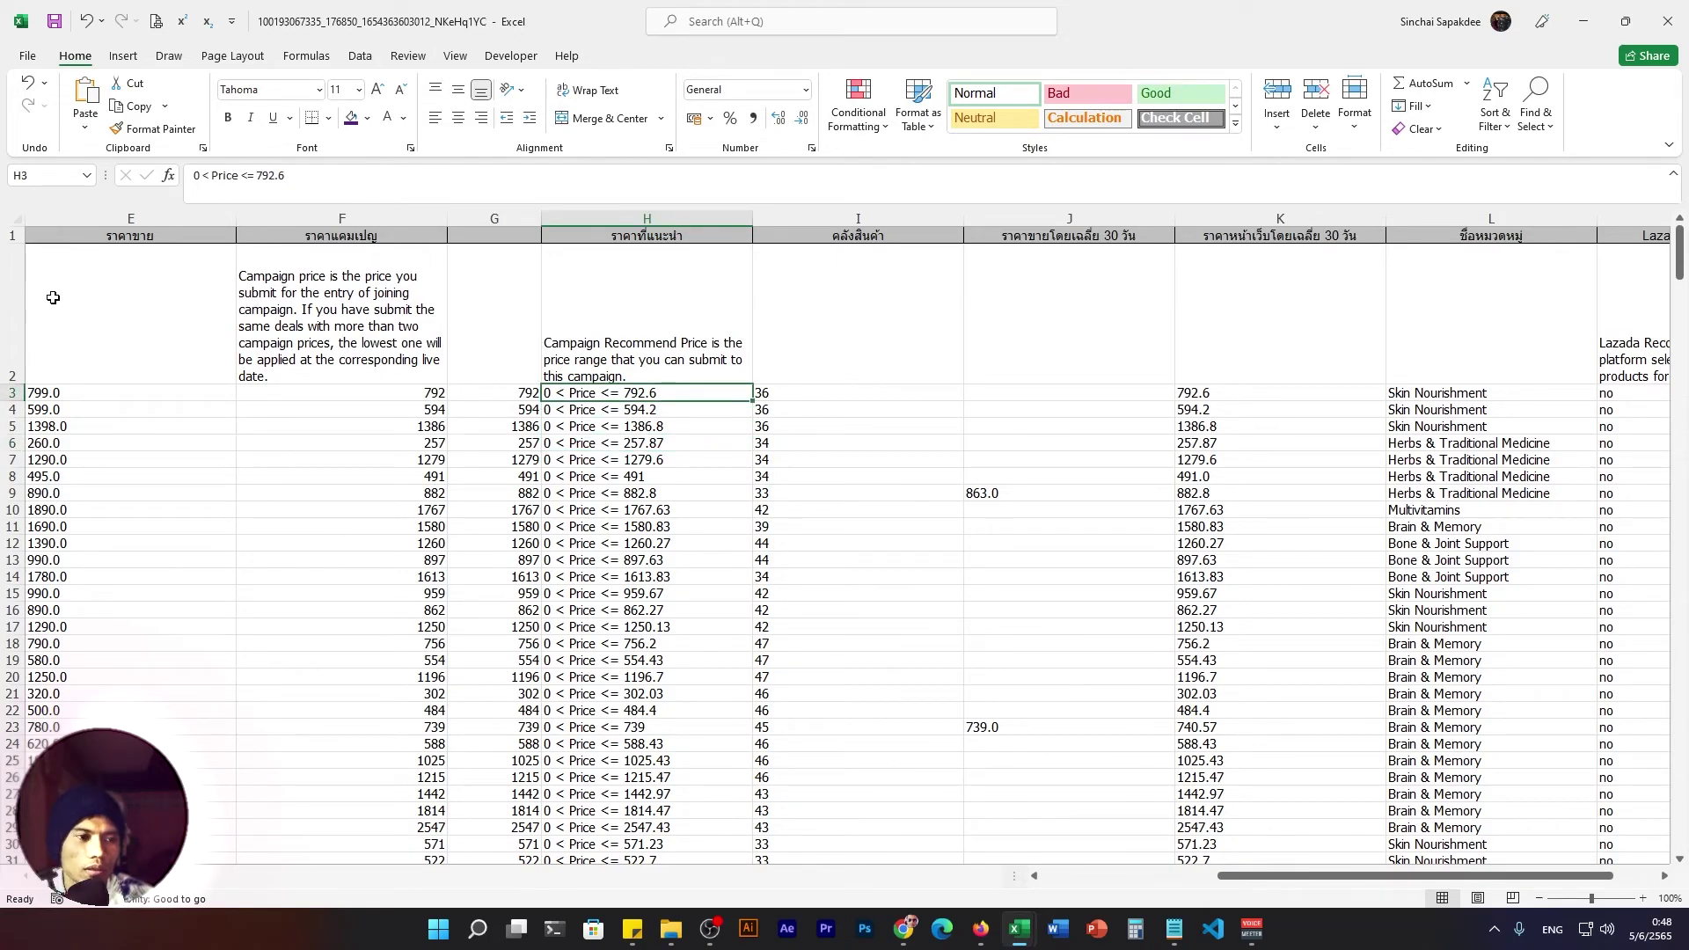
{"action": "left_click", "coordinate": [378, 392]}
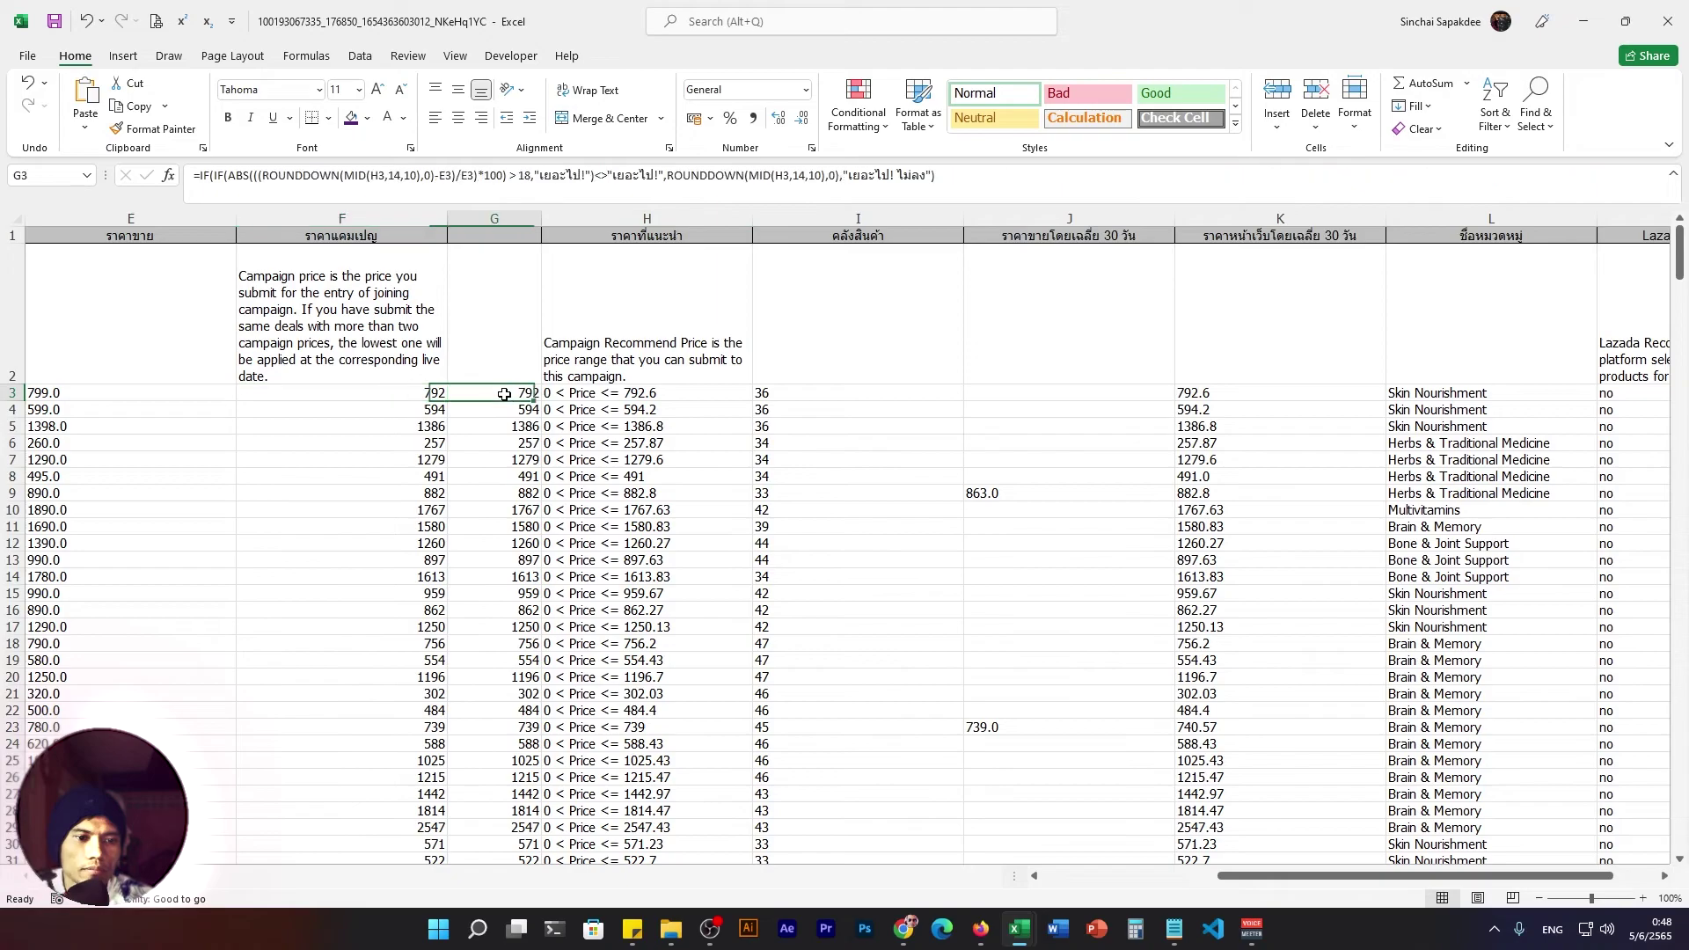
{"action": "key", "text": "Right"}
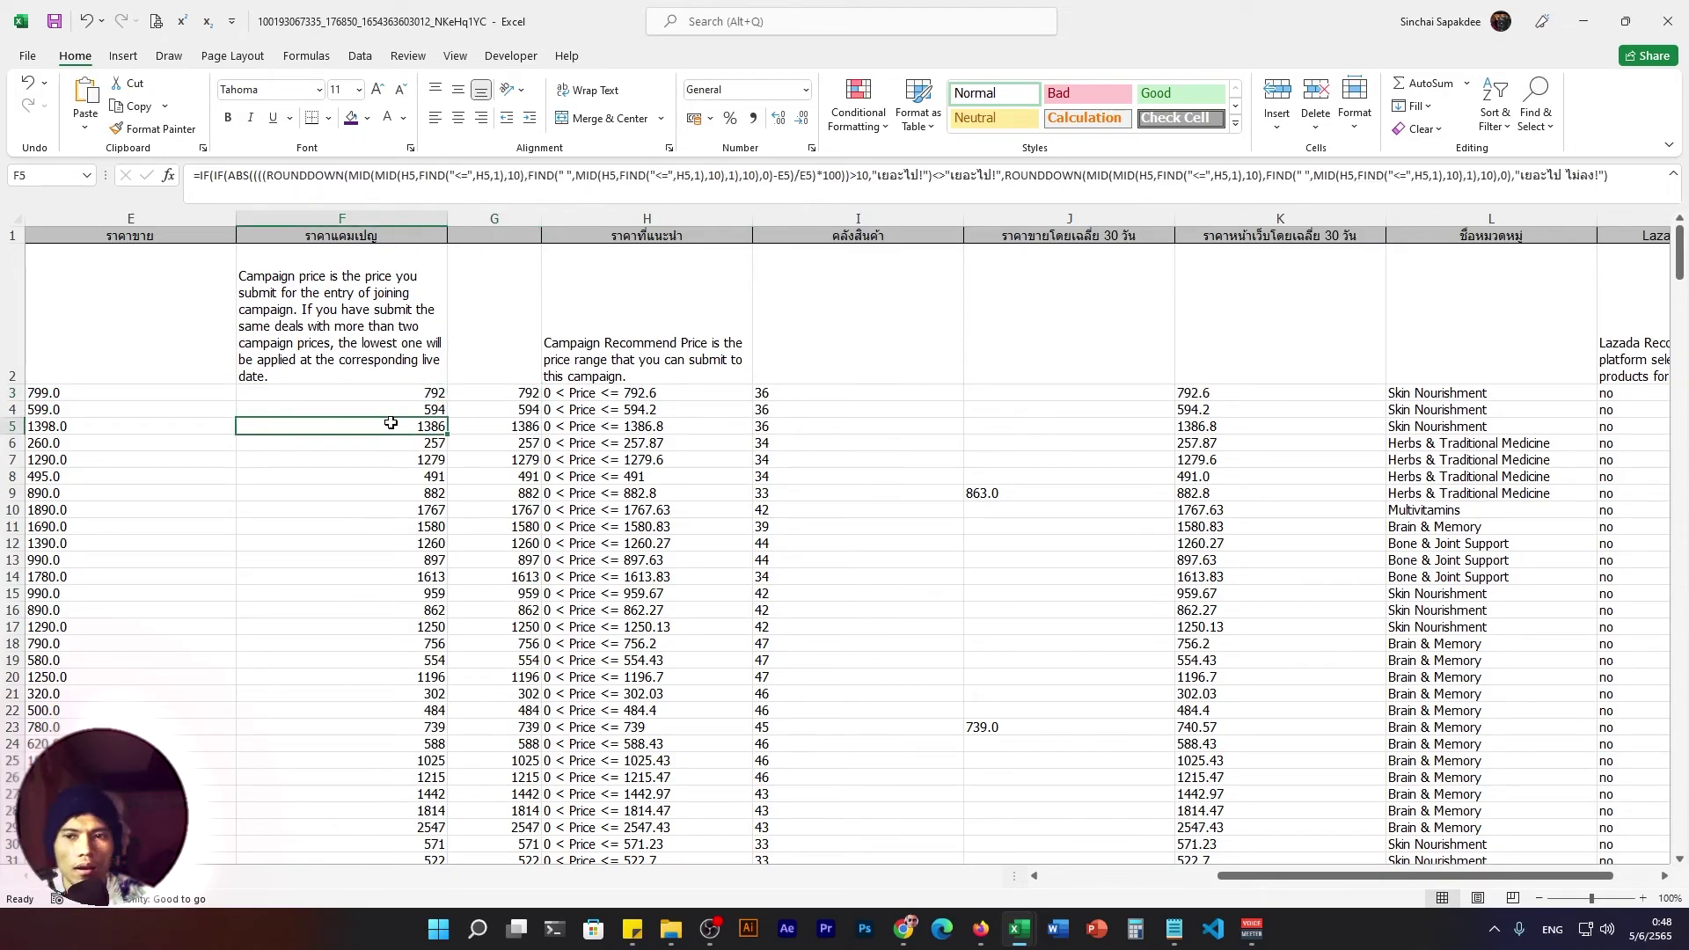
{"action": "left_click", "coordinate": [410, 381]}
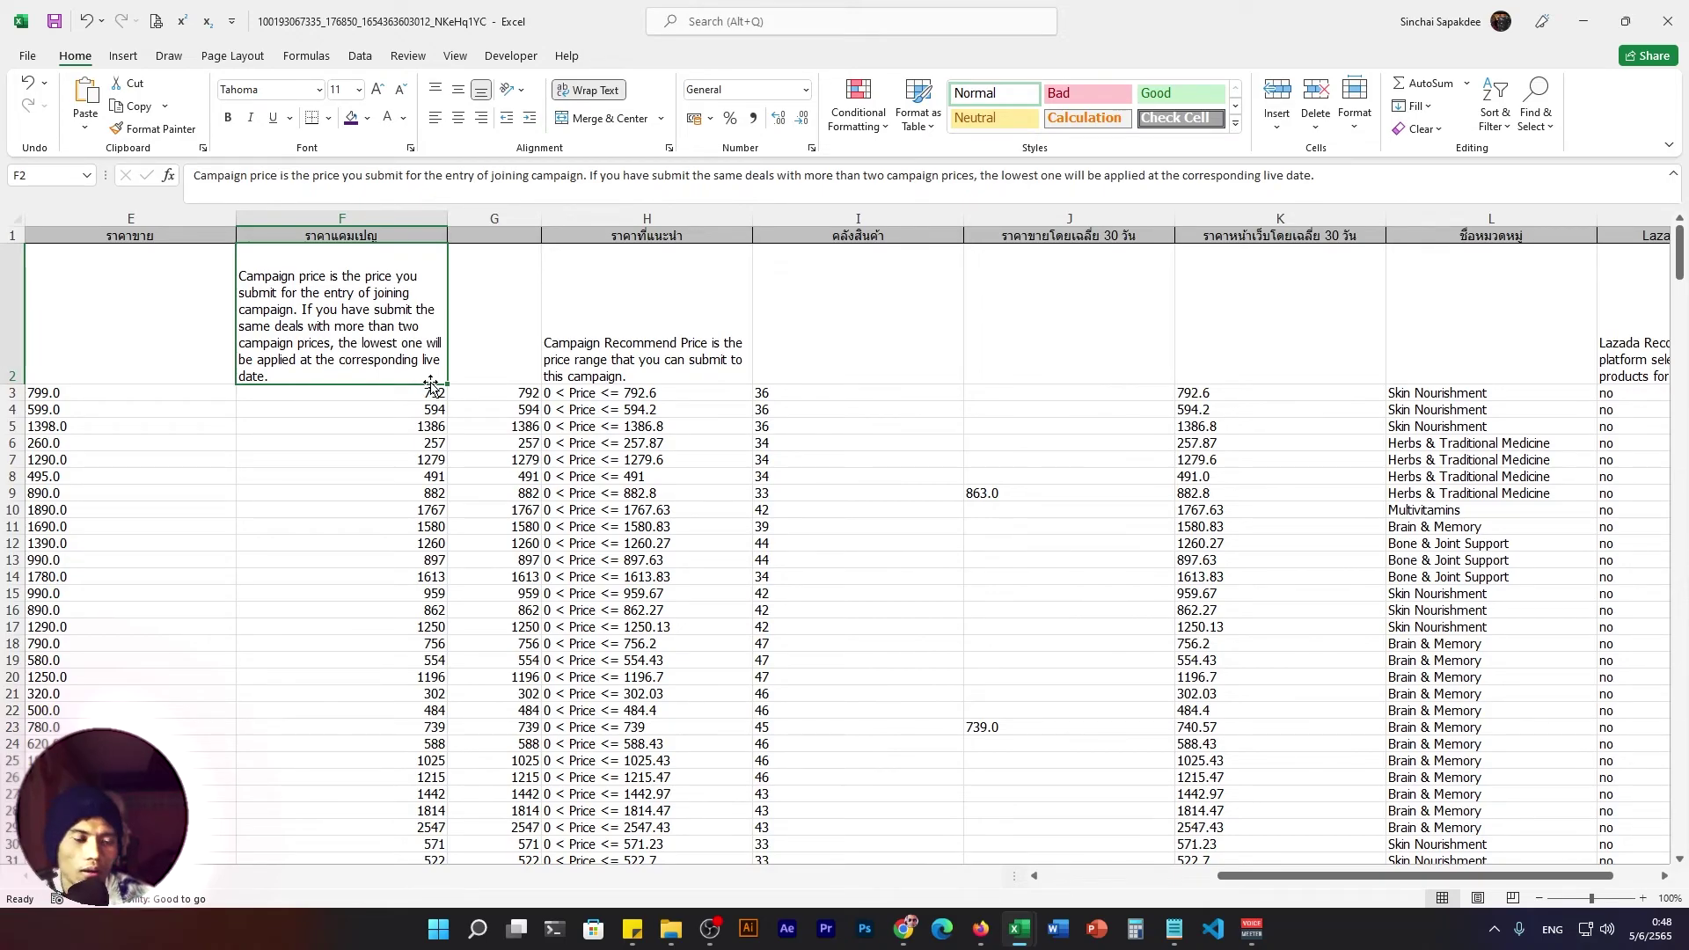
{"action": "left_click", "coordinate": [453, 396]}
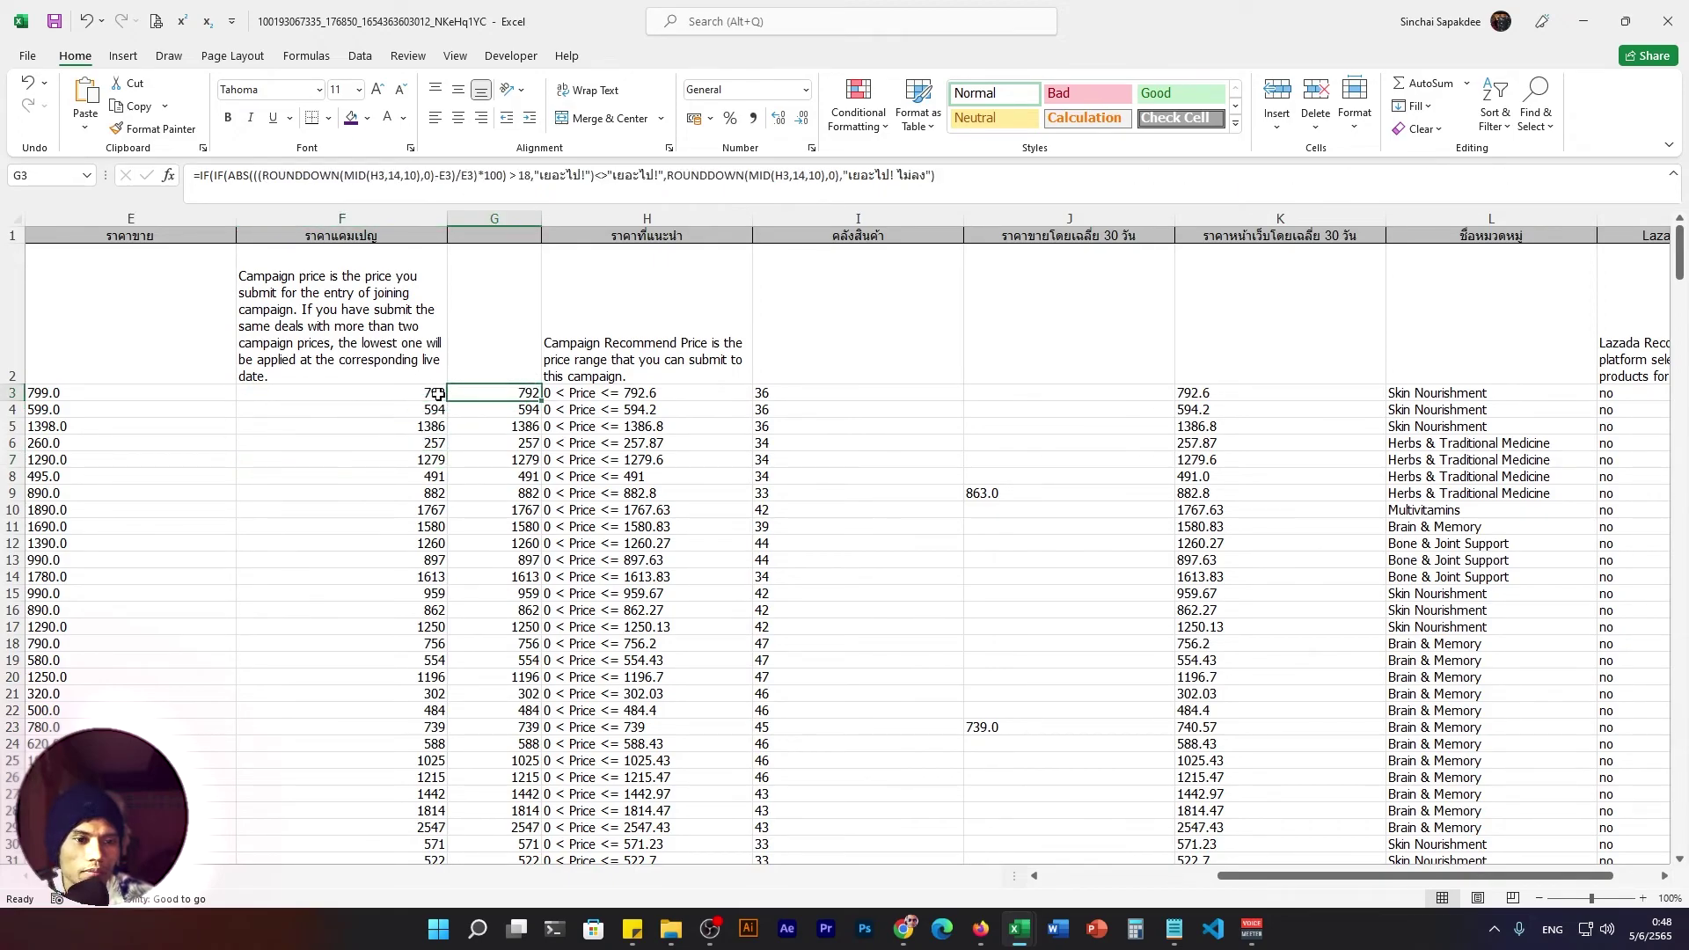
{"action": "left_click", "coordinate": [414, 395]}
{"action": "left_click", "coordinate": [410, 381]}
{"action": "left_click", "coordinate": [406, 396]}
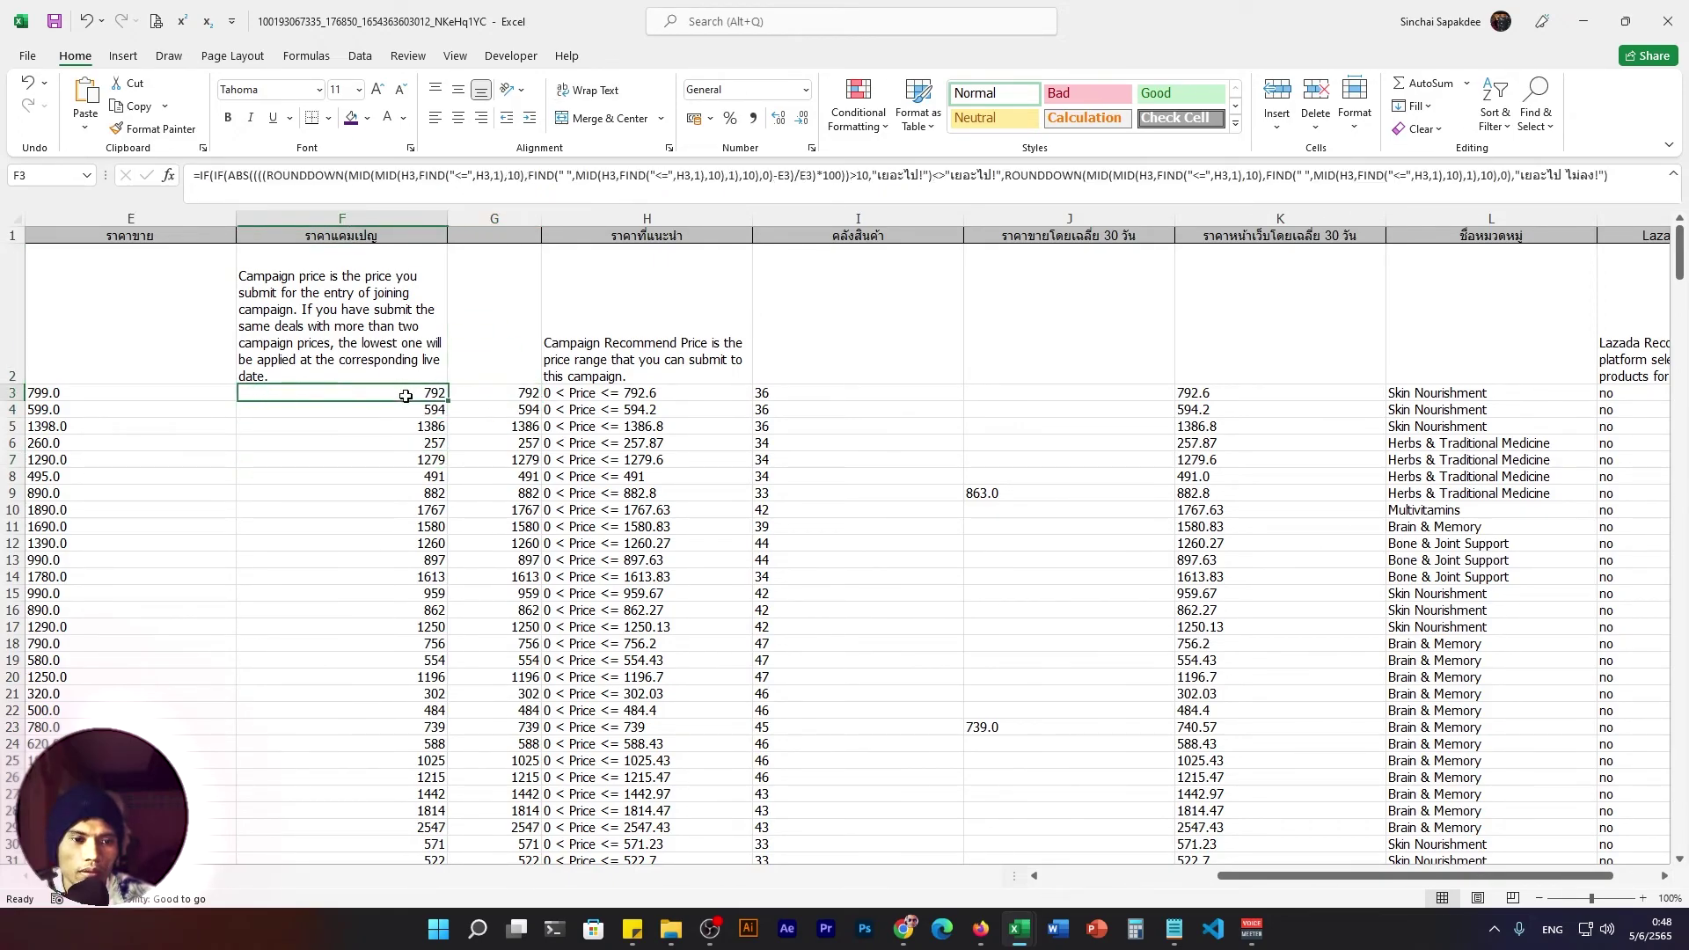
{"action": "left_click", "coordinate": [547, 396]}
{"action": "left_click", "coordinate": [510, 395]}
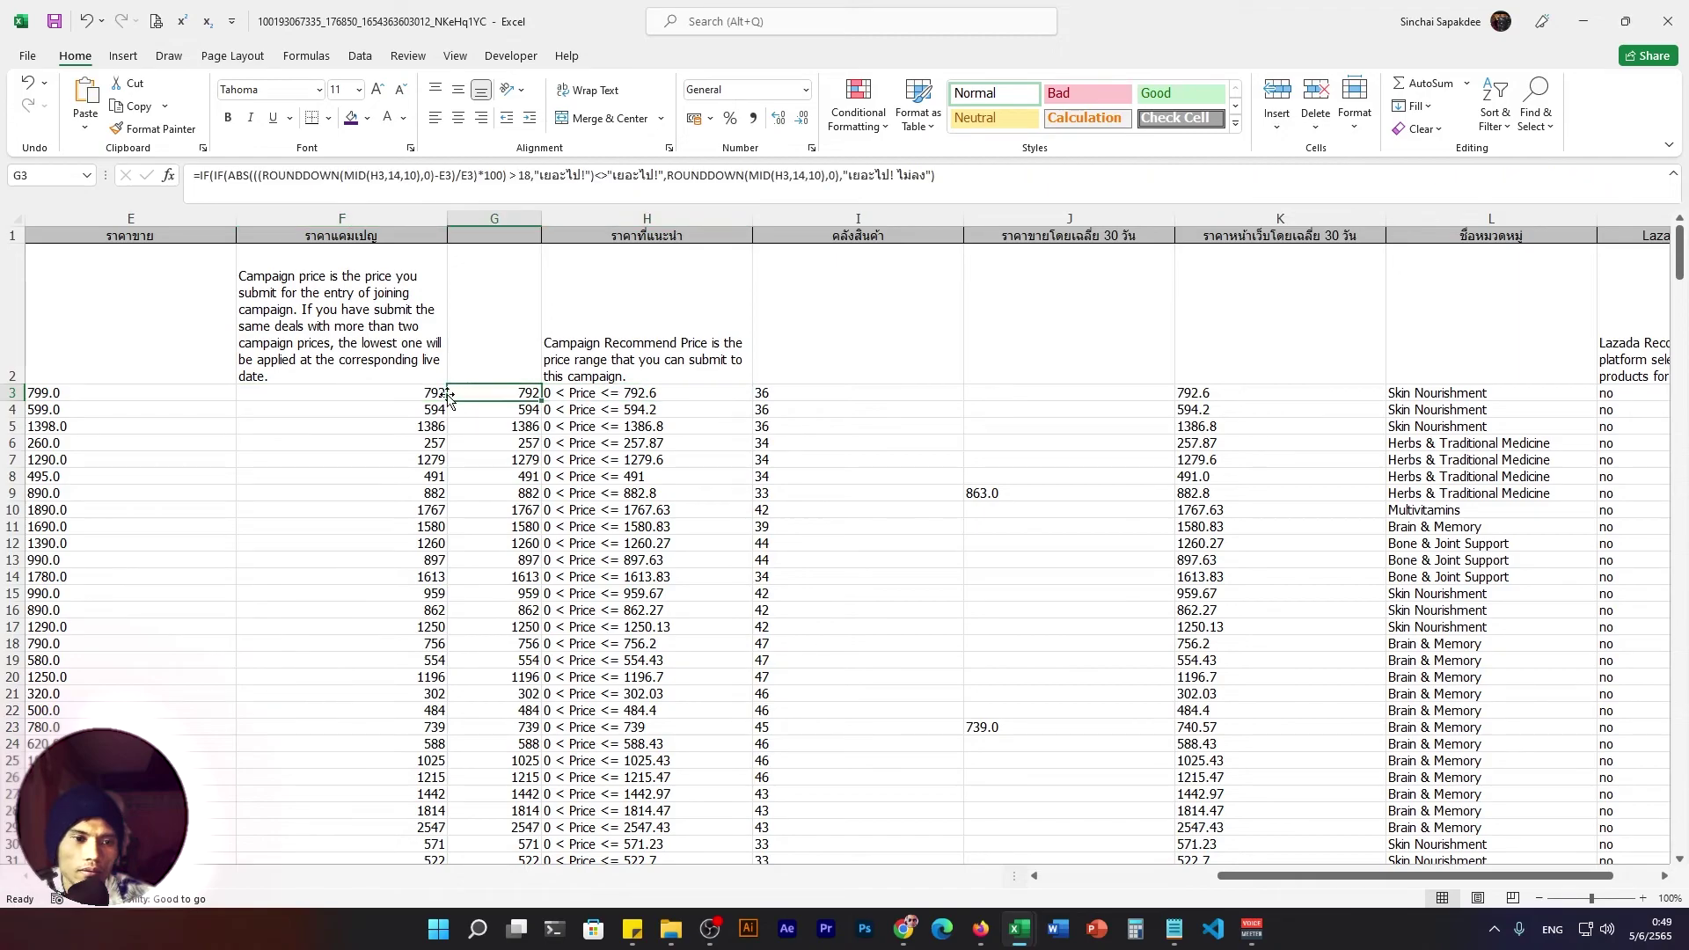
{"action": "left_click", "coordinate": [404, 394]}
{"action": "left_click", "coordinate": [364, 238]}
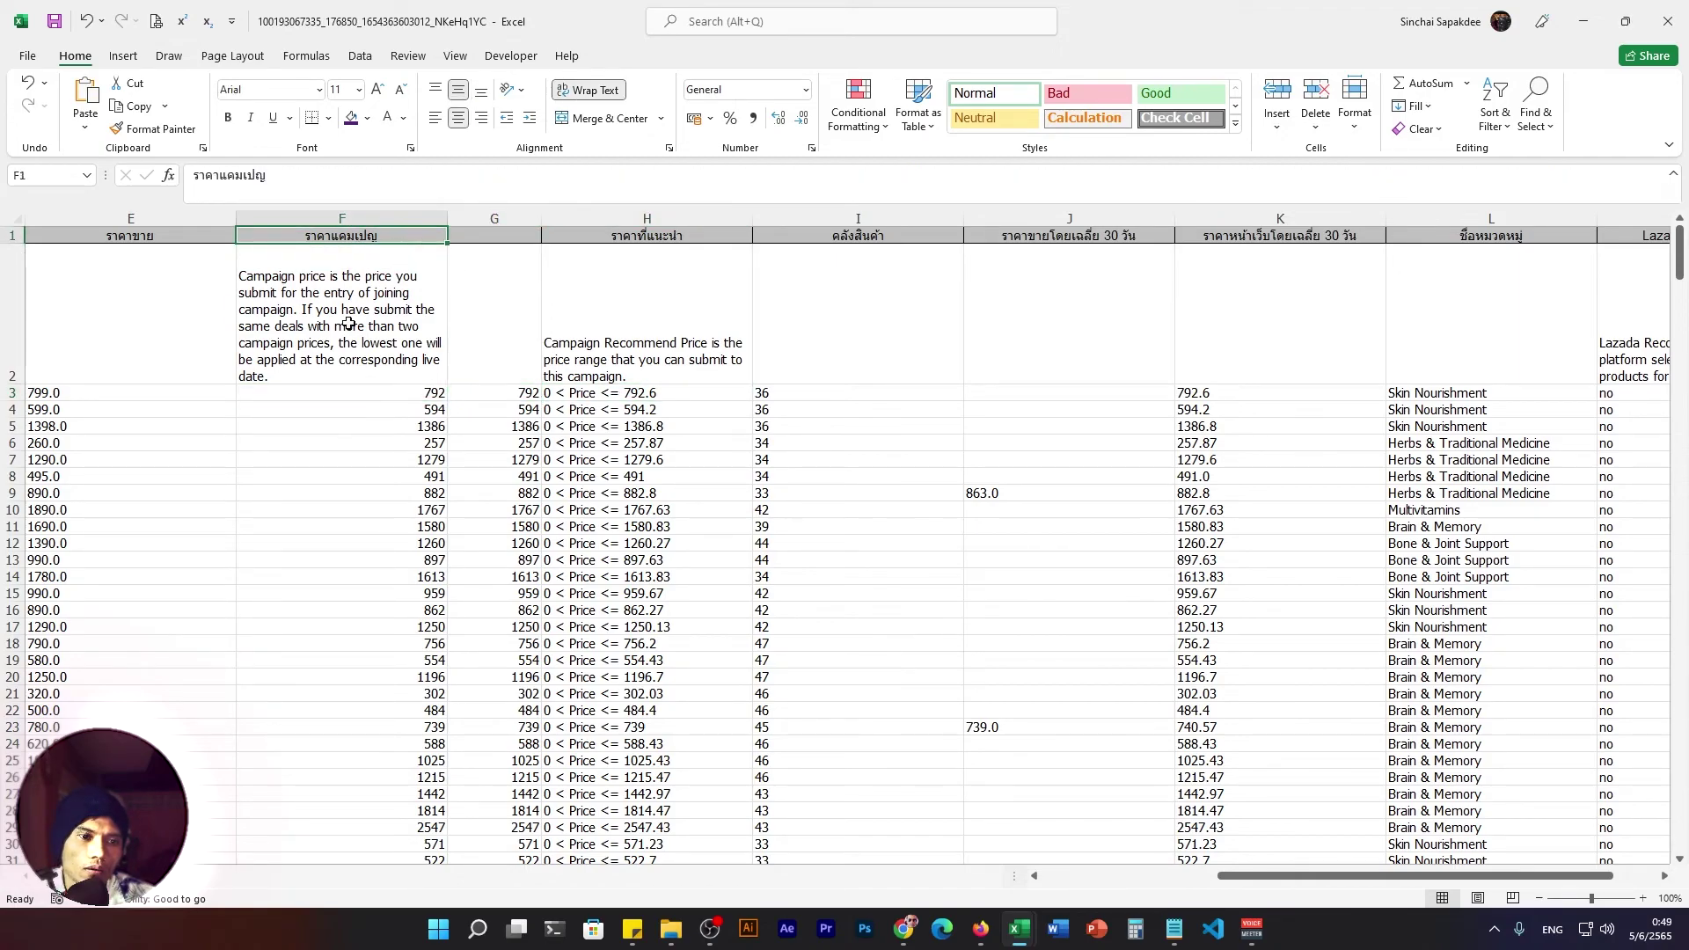
{"action": "left_click", "coordinate": [356, 327]}
{"action": "left_click_drag", "start_coordinate": [376, 327], "coordinate": [328, 319]}
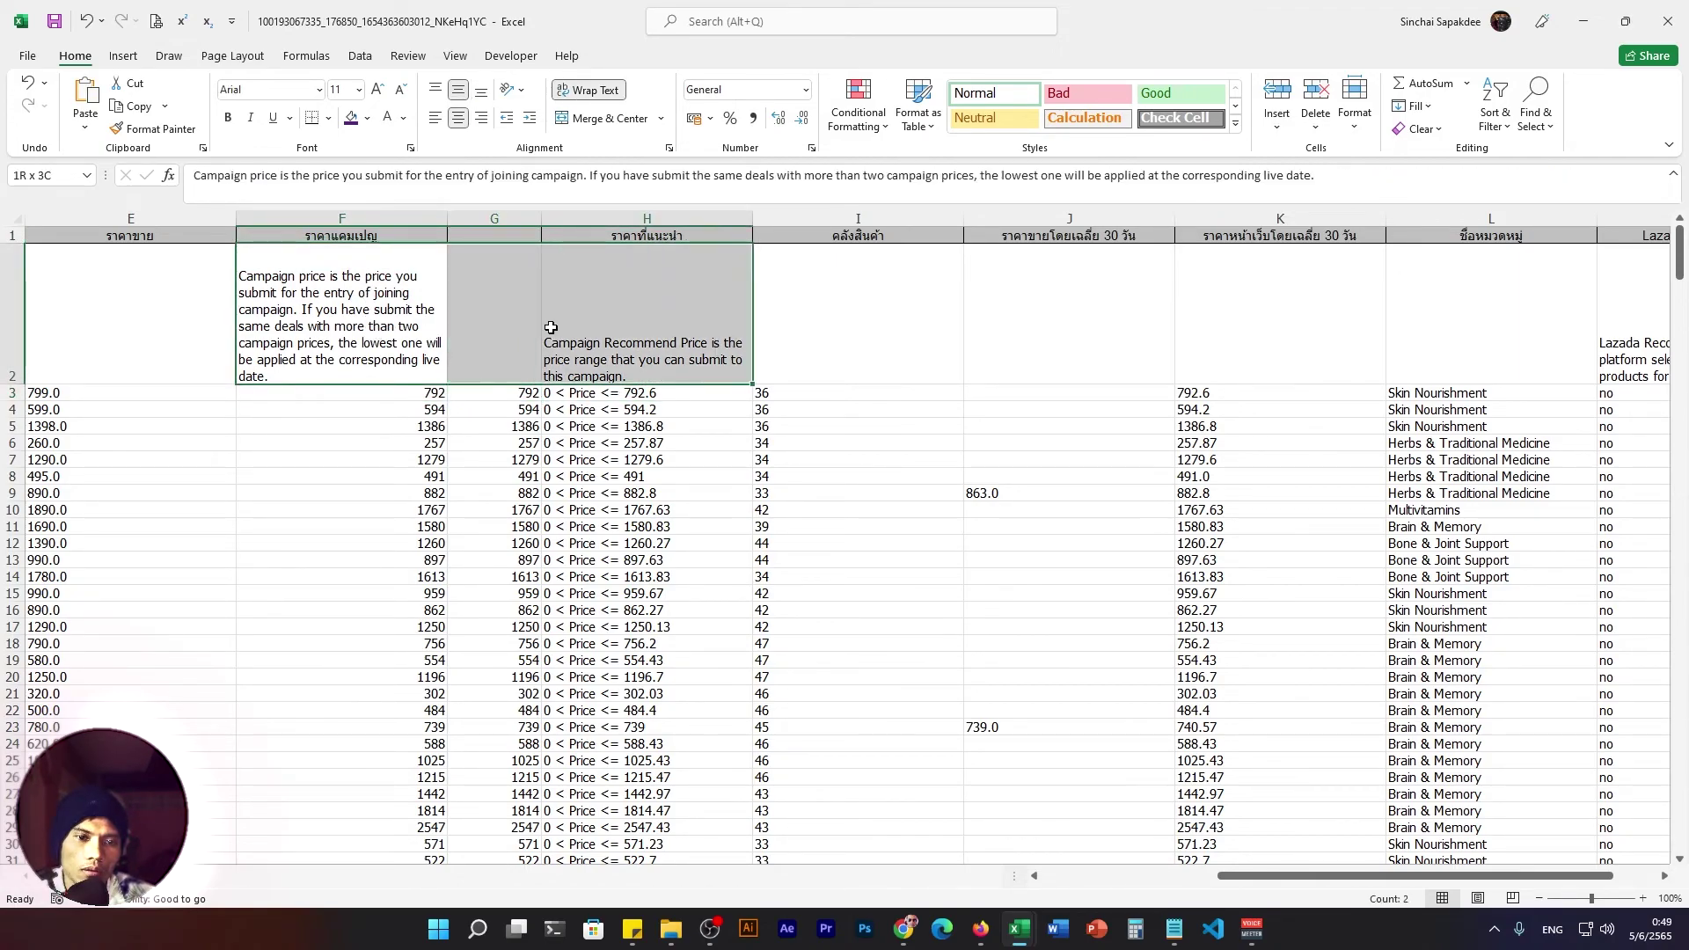
{"action": "left_click", "coordinate": [352, 560]}
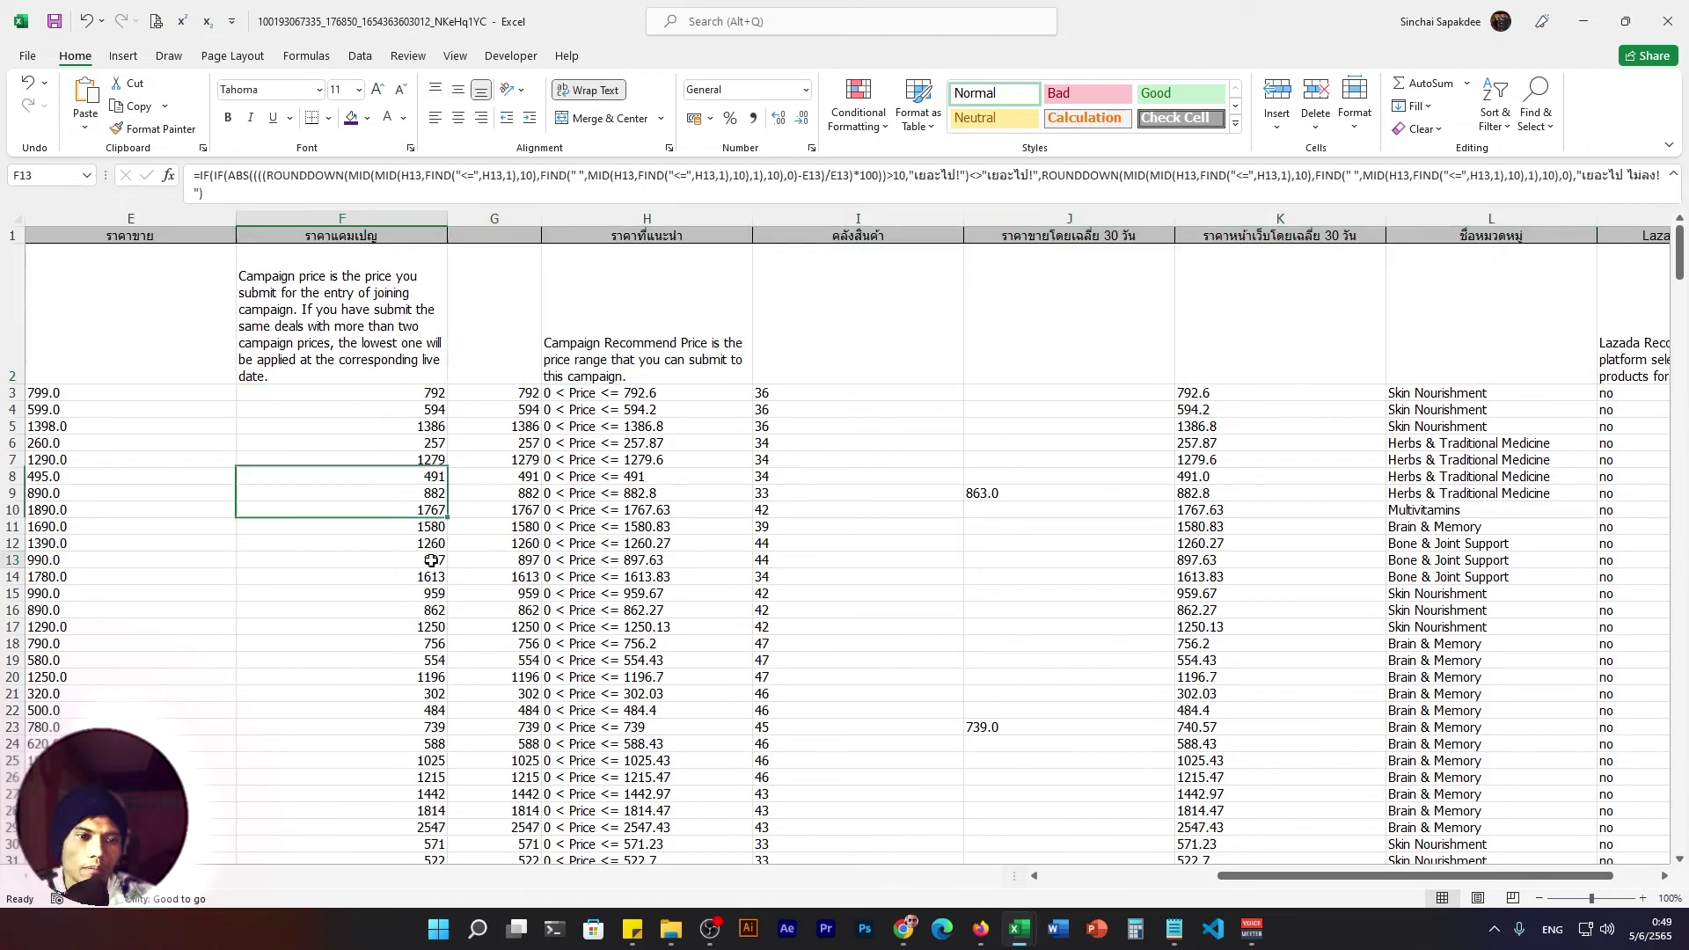
Delete helper column G and confirm F3's formula now reads from G3.
{"action": "left_click", "coordinate": [504, 217]}
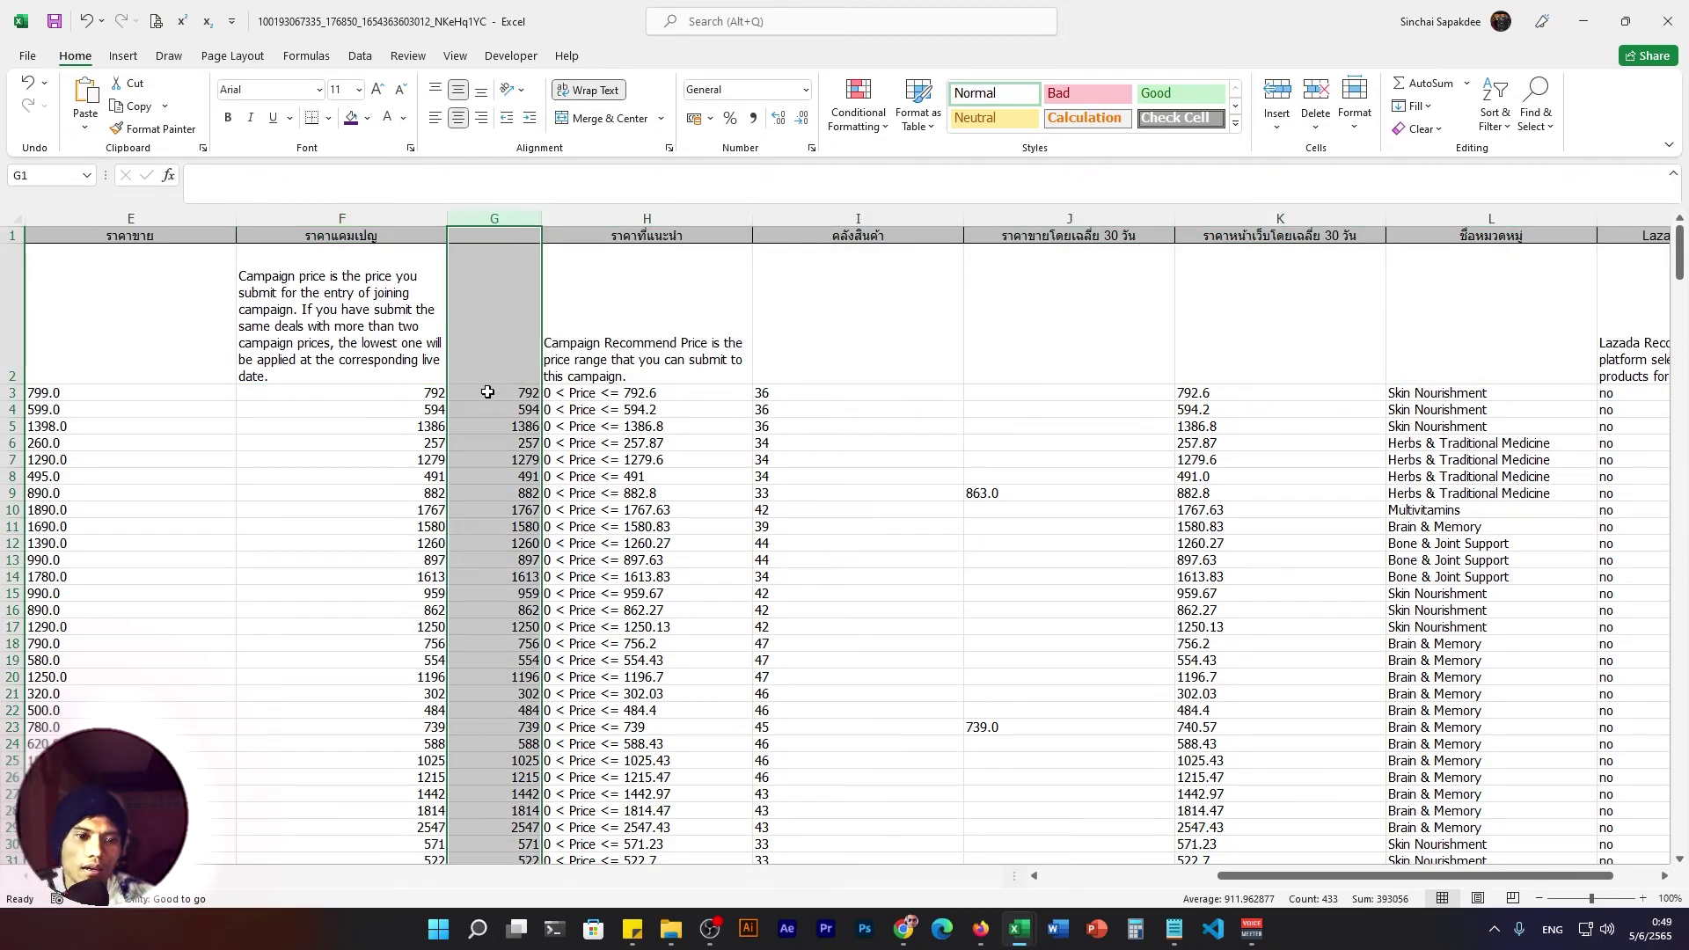
{"action": "right_click", "coordinate": [511, 443]}
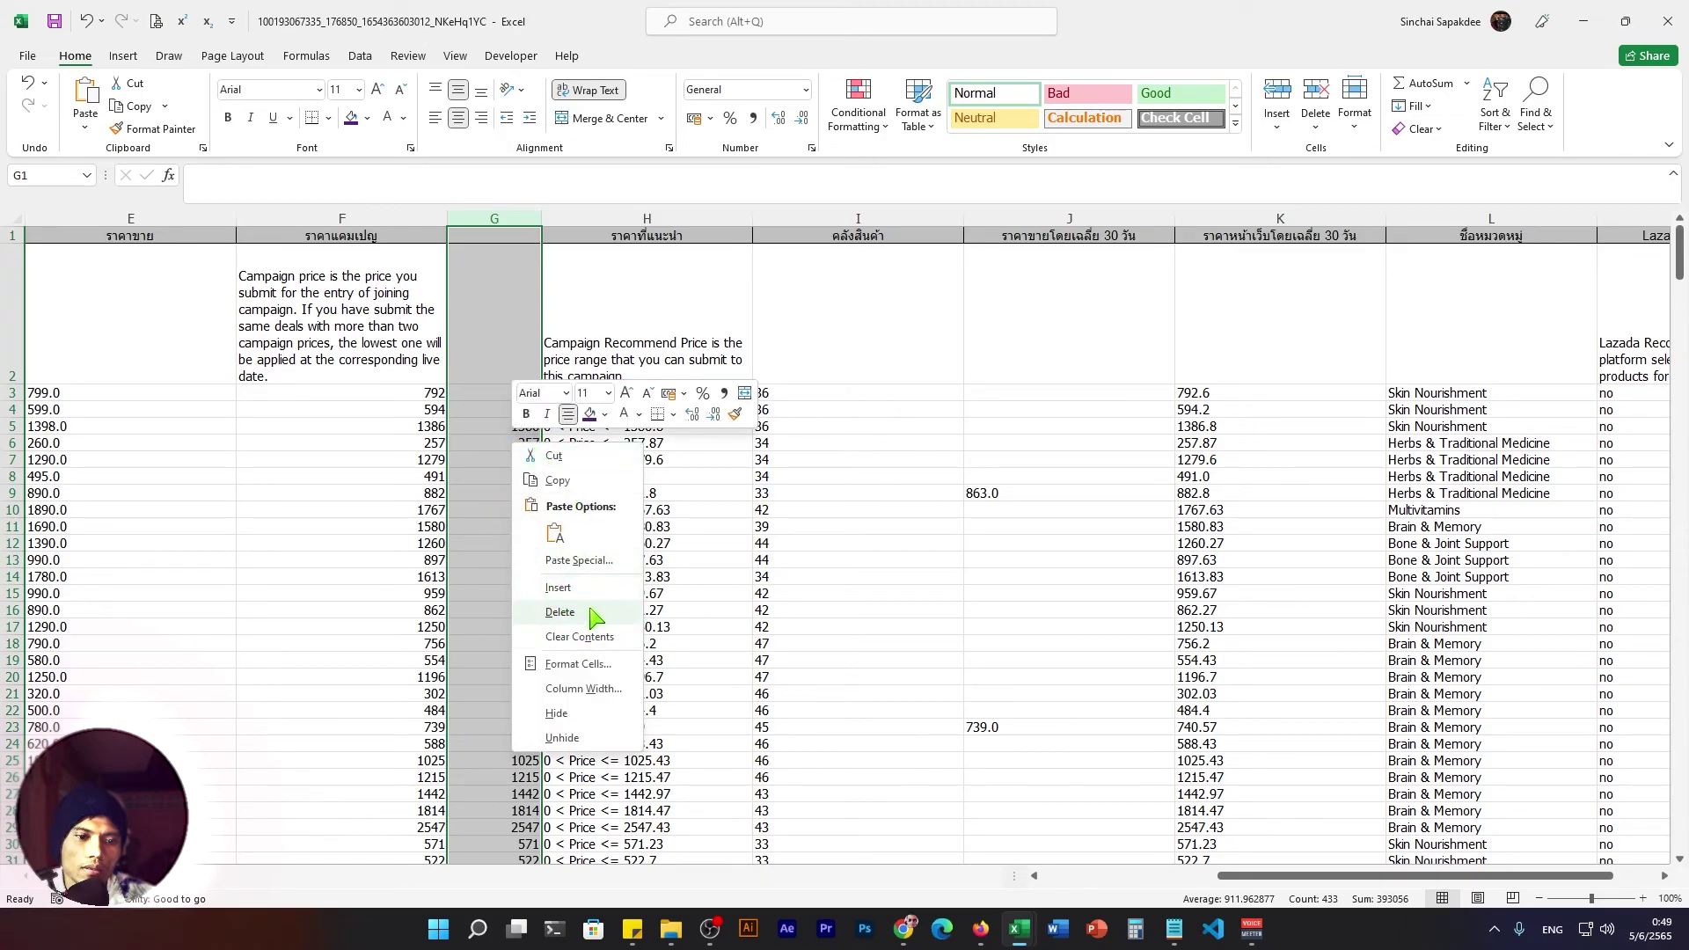
{"action": "left_click", "coordinate": [559, 612]}
{"action": "left_click", "coordinate": [525, 460]}
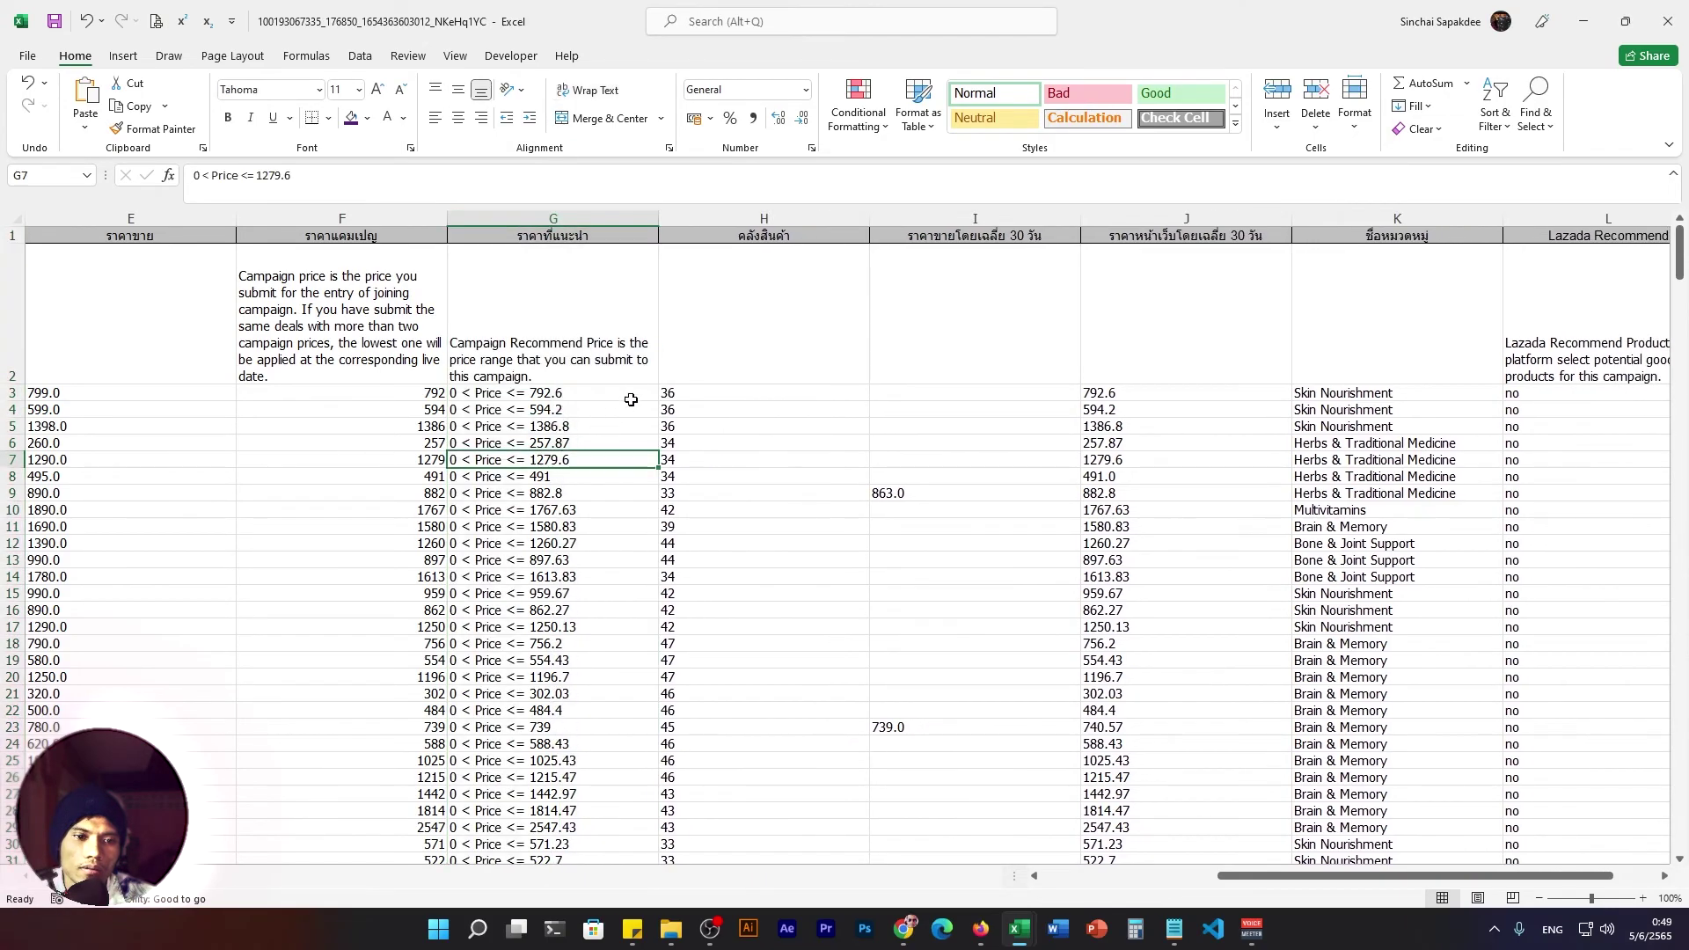
{"action": "left_click", "coordinate": [453, 394]}
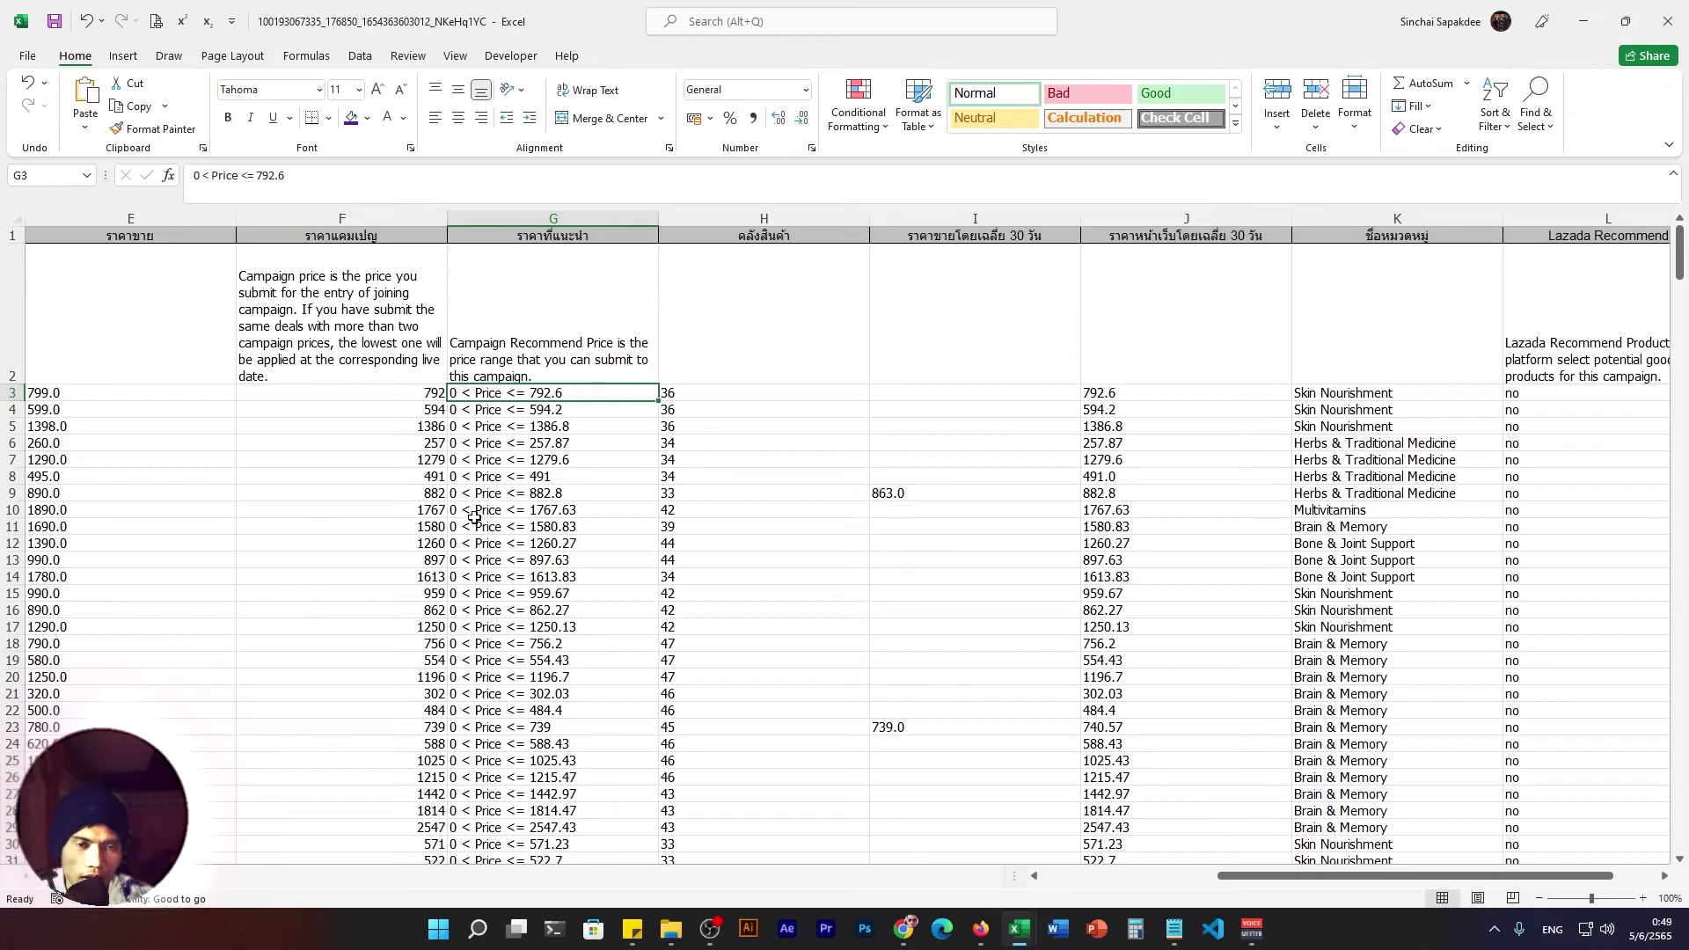
{"action": "key", "text": "Left"}
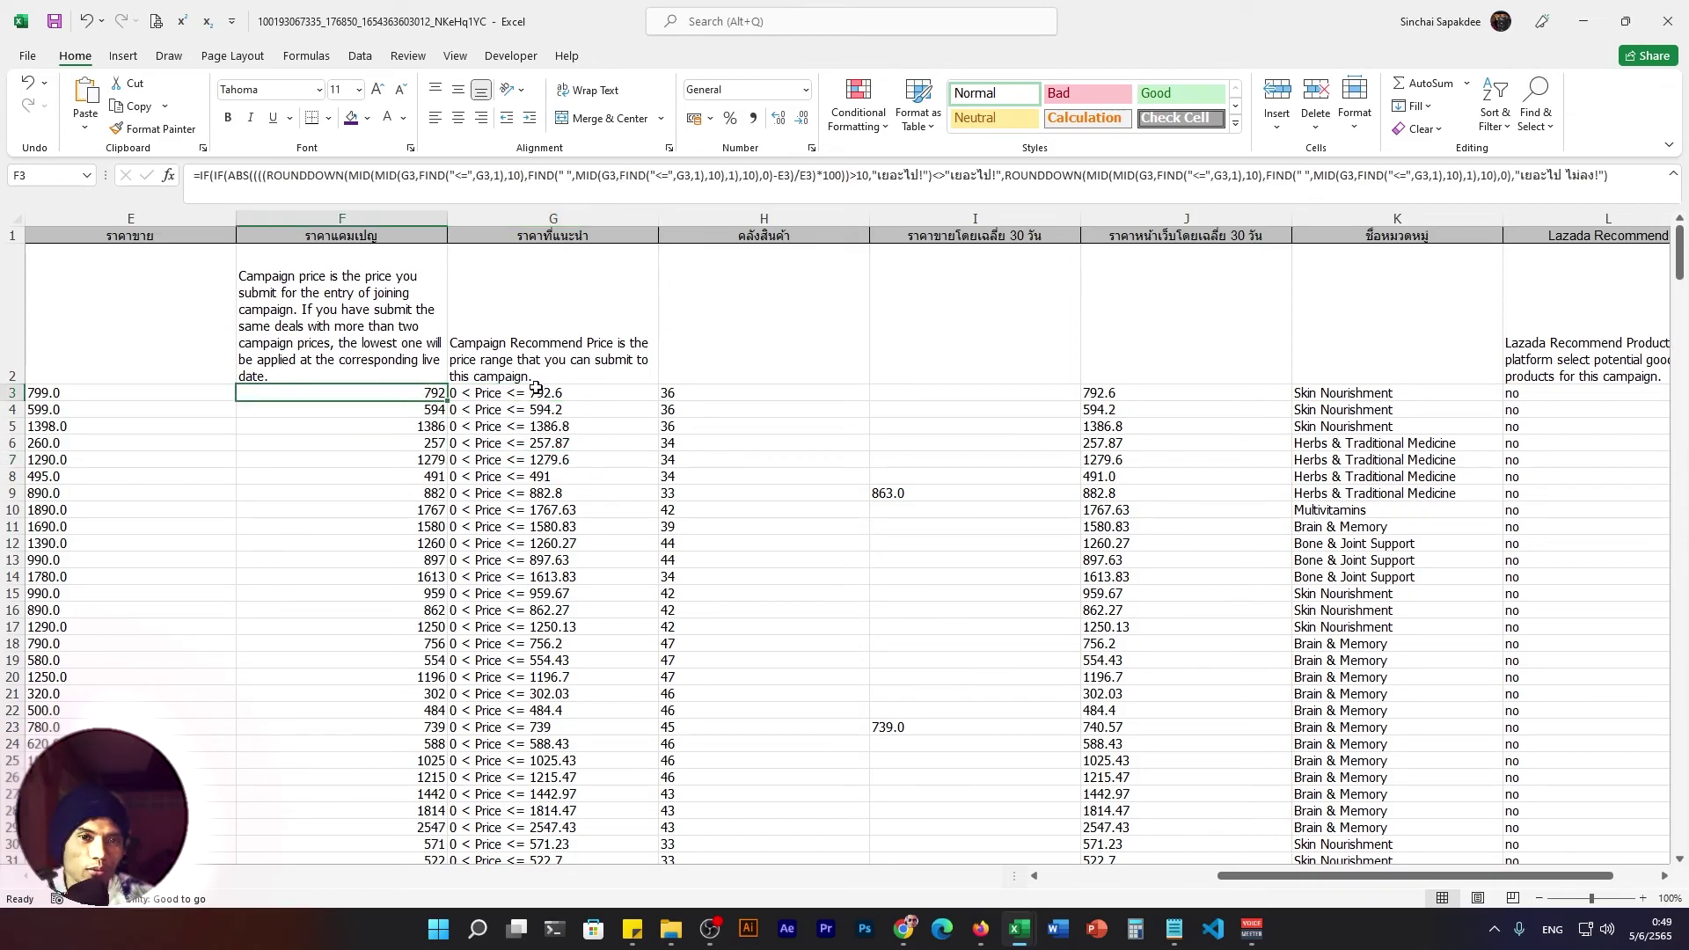
{"action": "key", "text": "Right"}
{"action": "key", "text": "Left"}
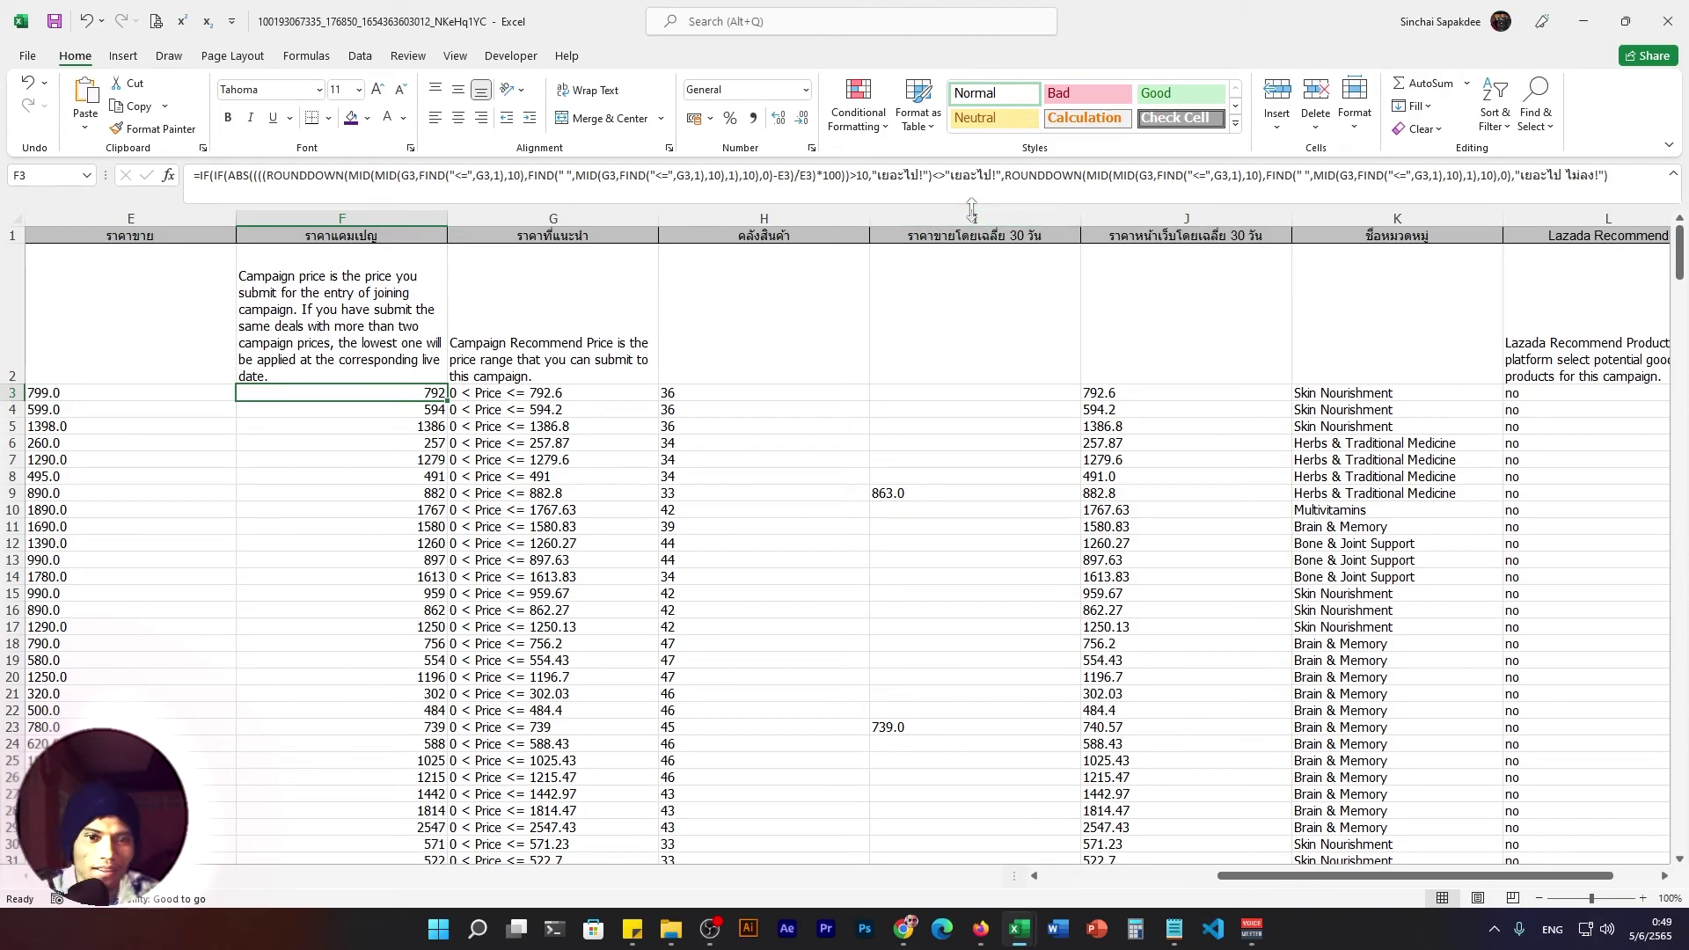
{"action": "key", "text": "ctrl+shift+u"}
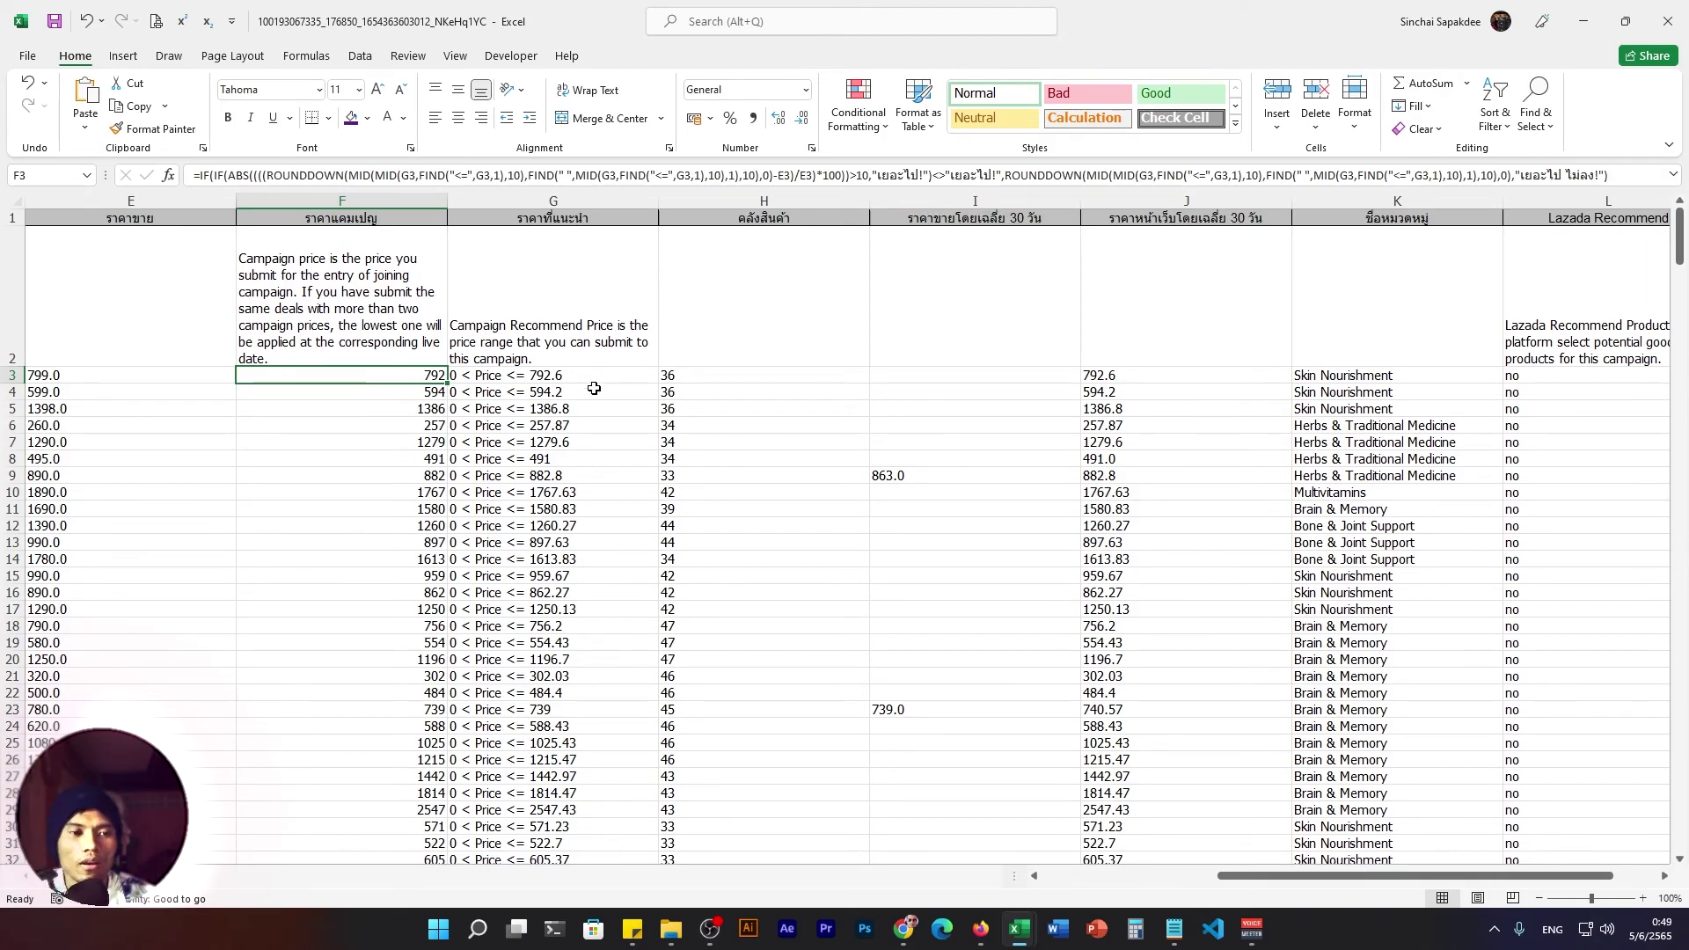
{"action": "left_click", "coordinate": [431, 425]}
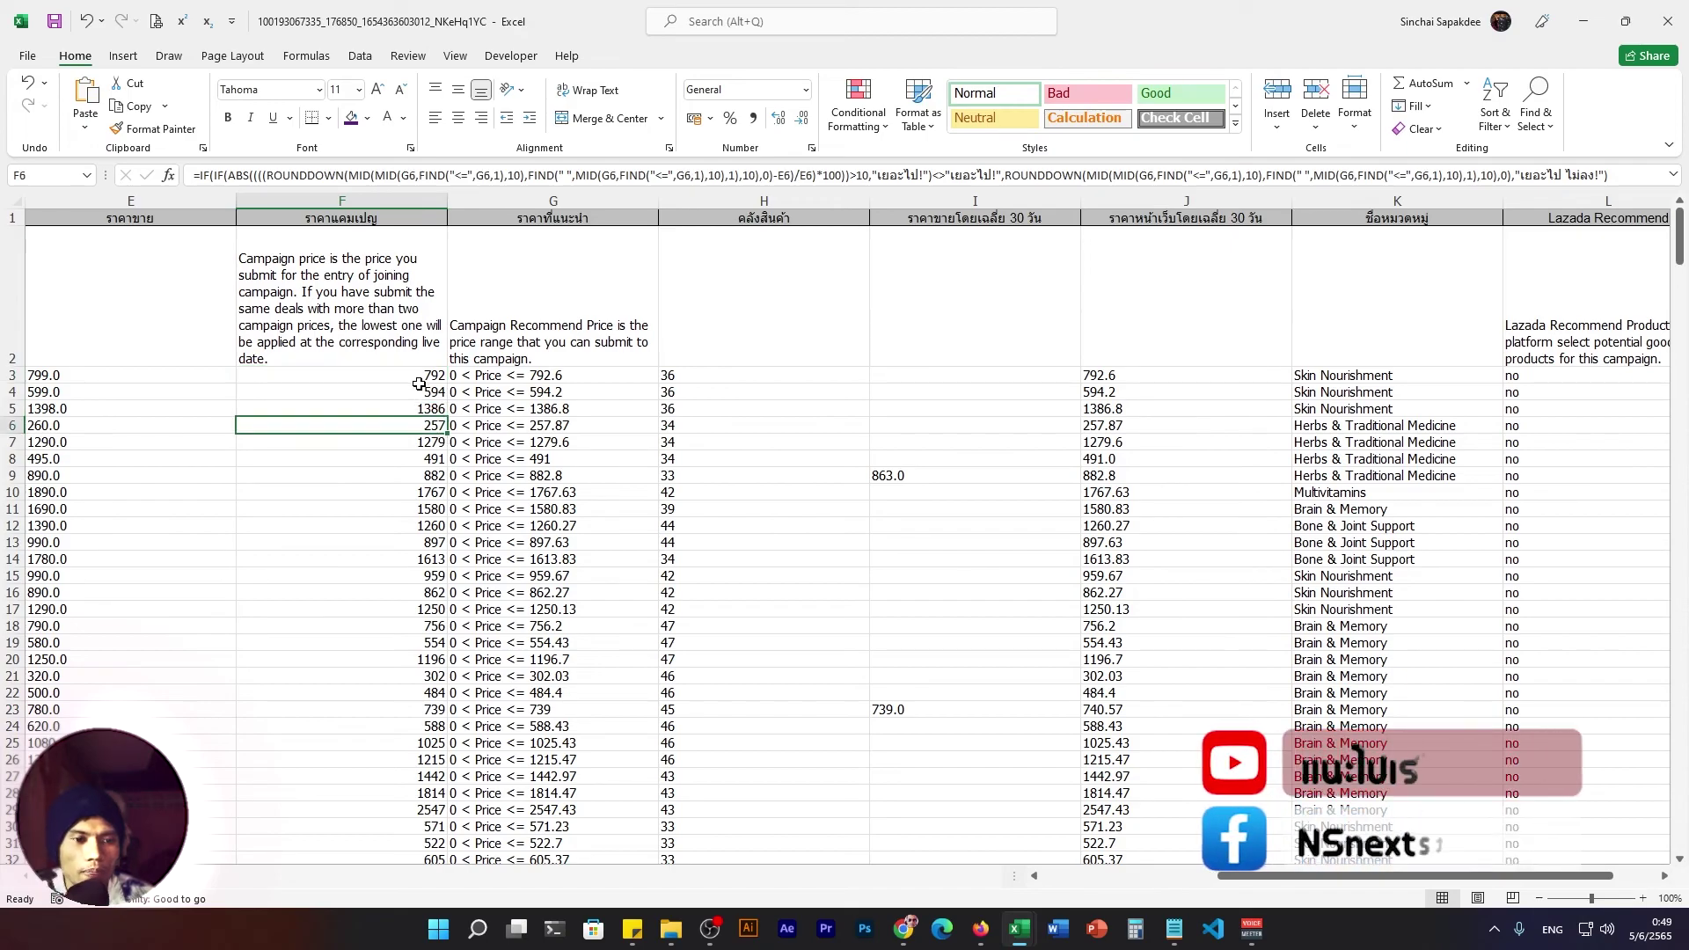
{"action": "left_click", "coordinate": [423, 375]}
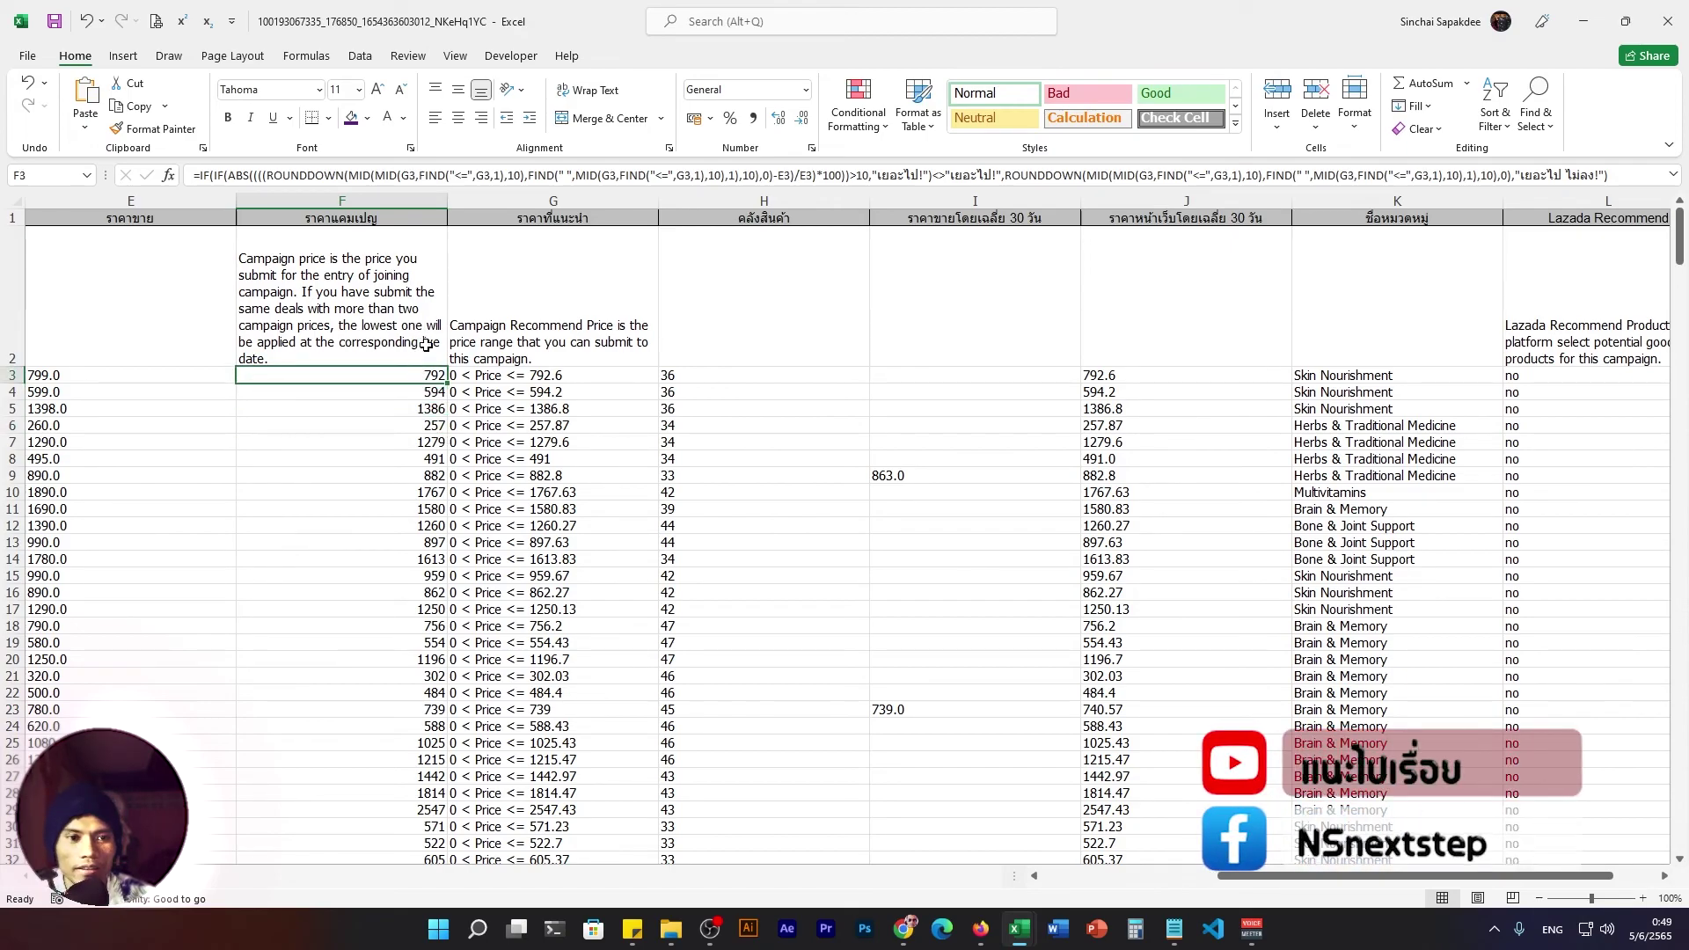
{"action": "left_click", "coordinate": [426, 391]}
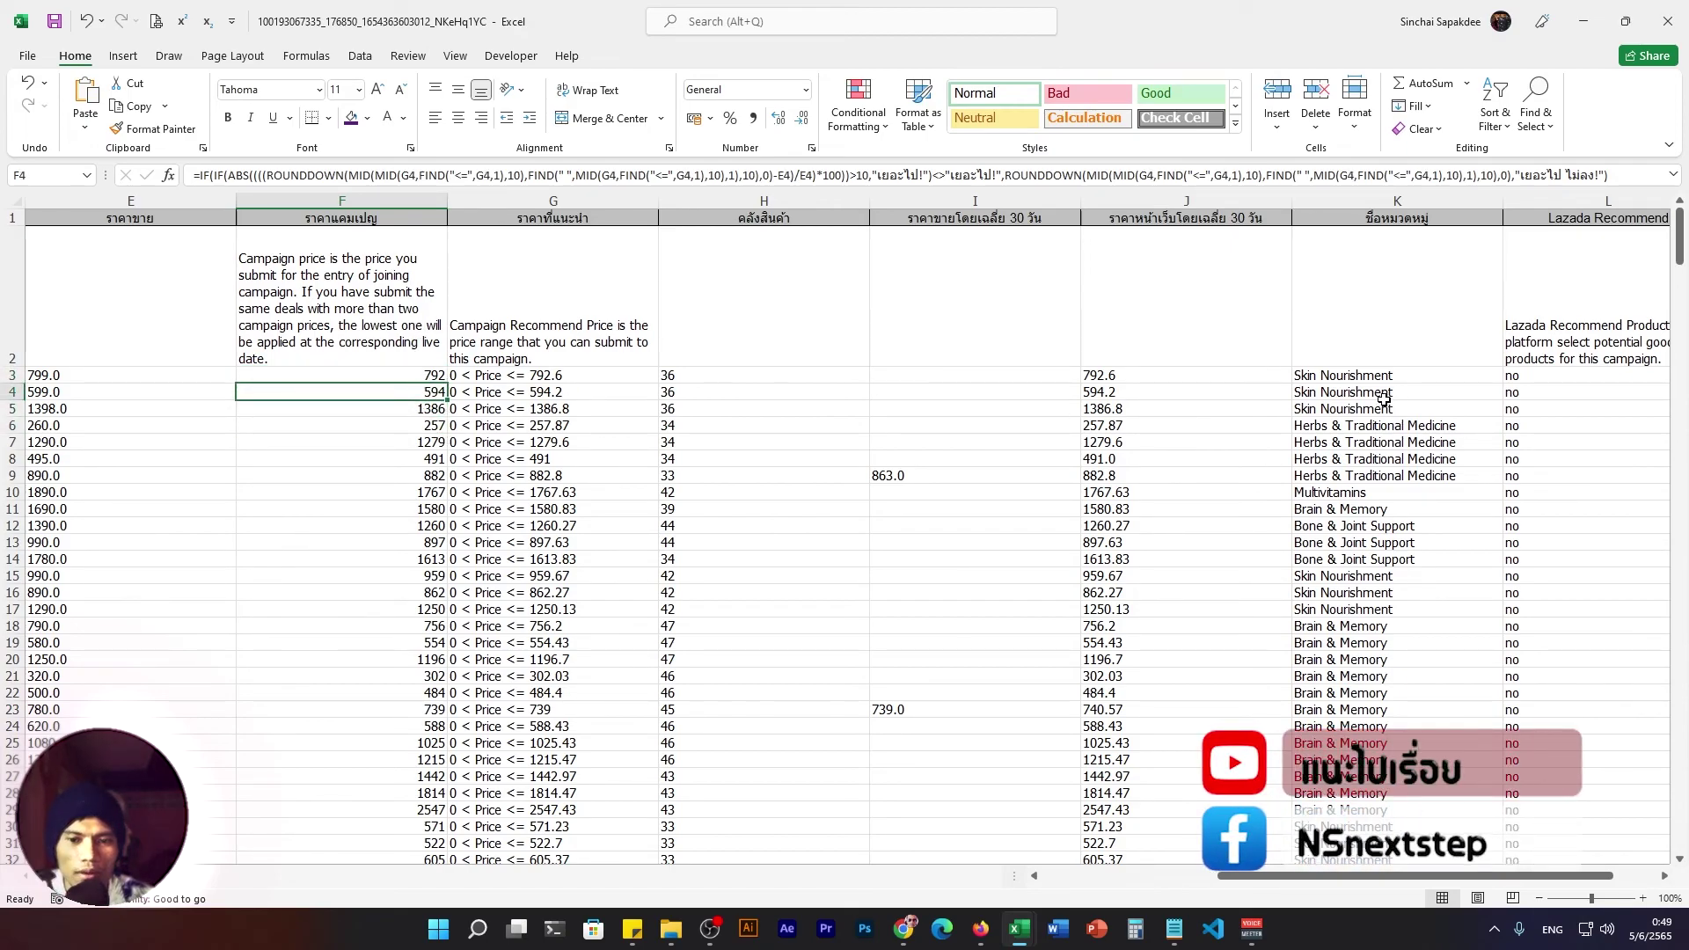
{"action": "left_click_drag", "start_coordinate": [1384, 400], "coordinate": [1384, 764]}
{"action": "left_click", "coordinate": [1373, 459]}
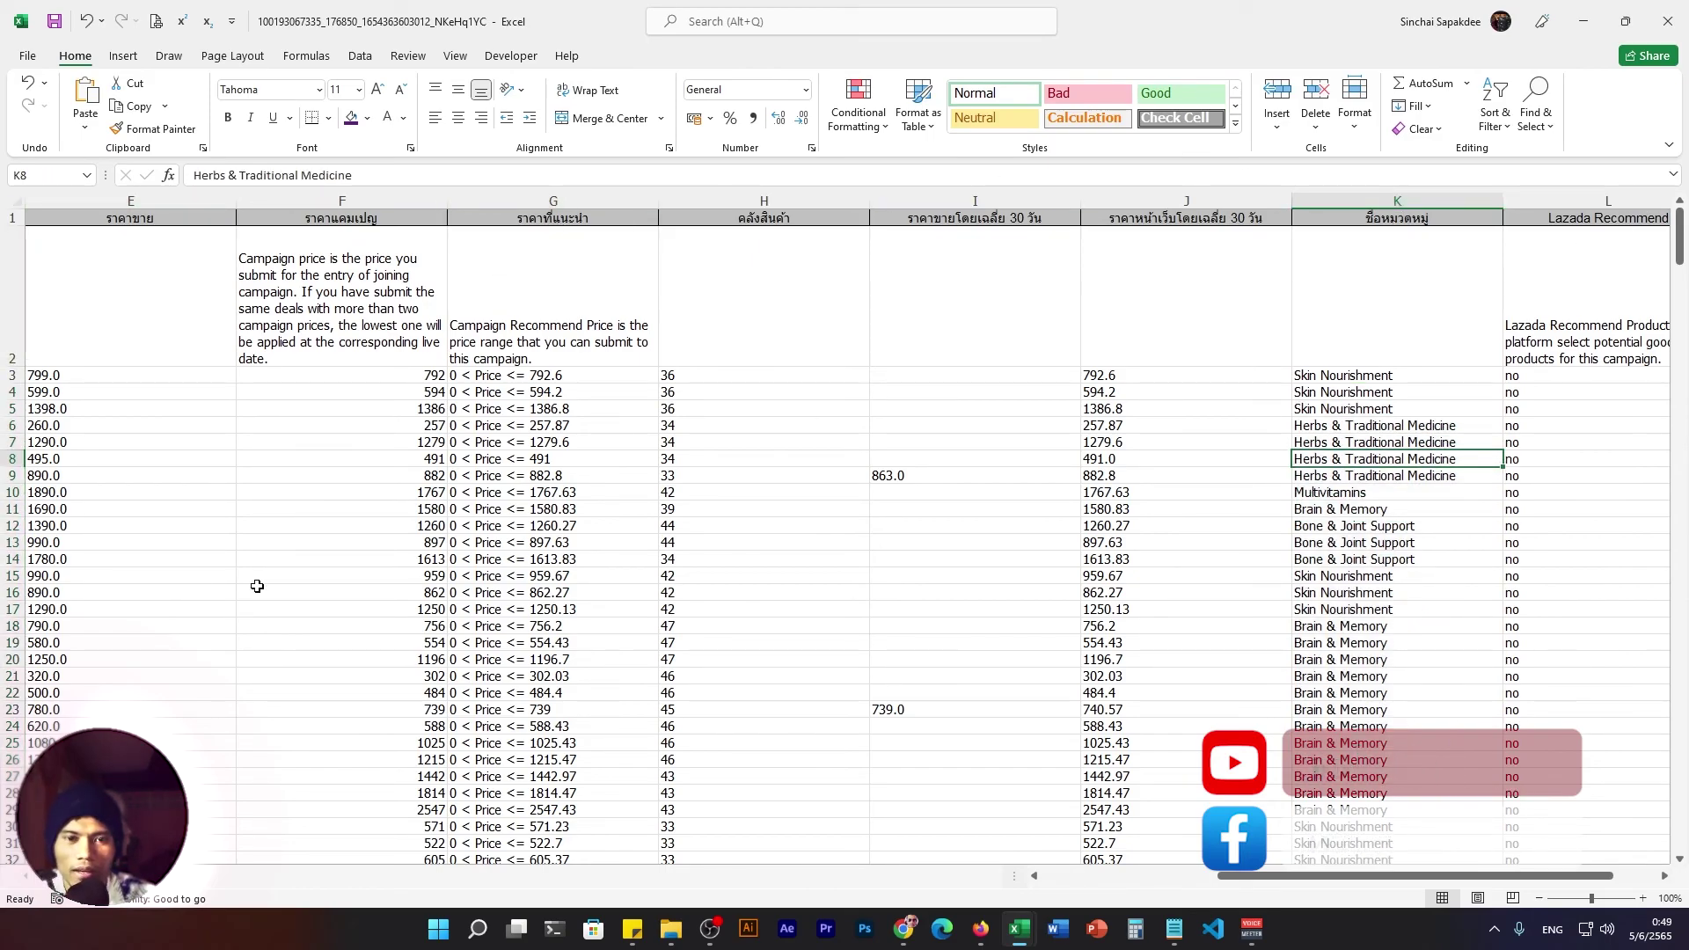
{"action": "left_click", "coordinate": [493, 426]}
{"action": "left_click", "coordinate": [536, 388]}
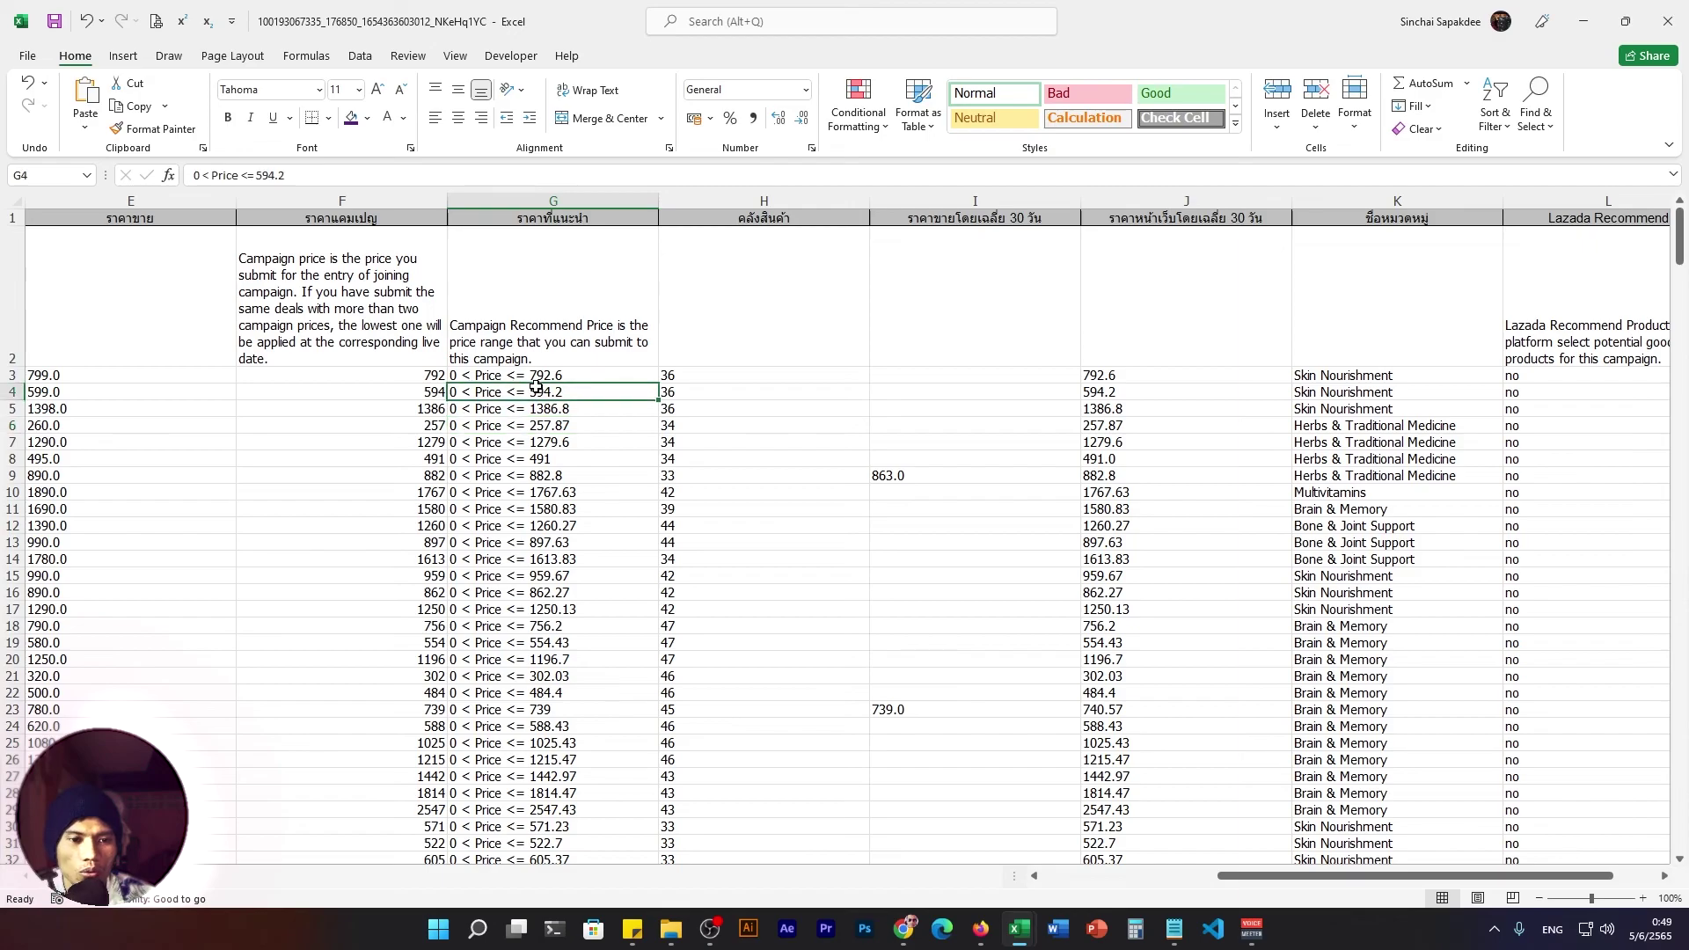
{"action": "left_click", "coordinate": [546, 361]}
{"action": "left_click", "coordinate": [543, 376]}
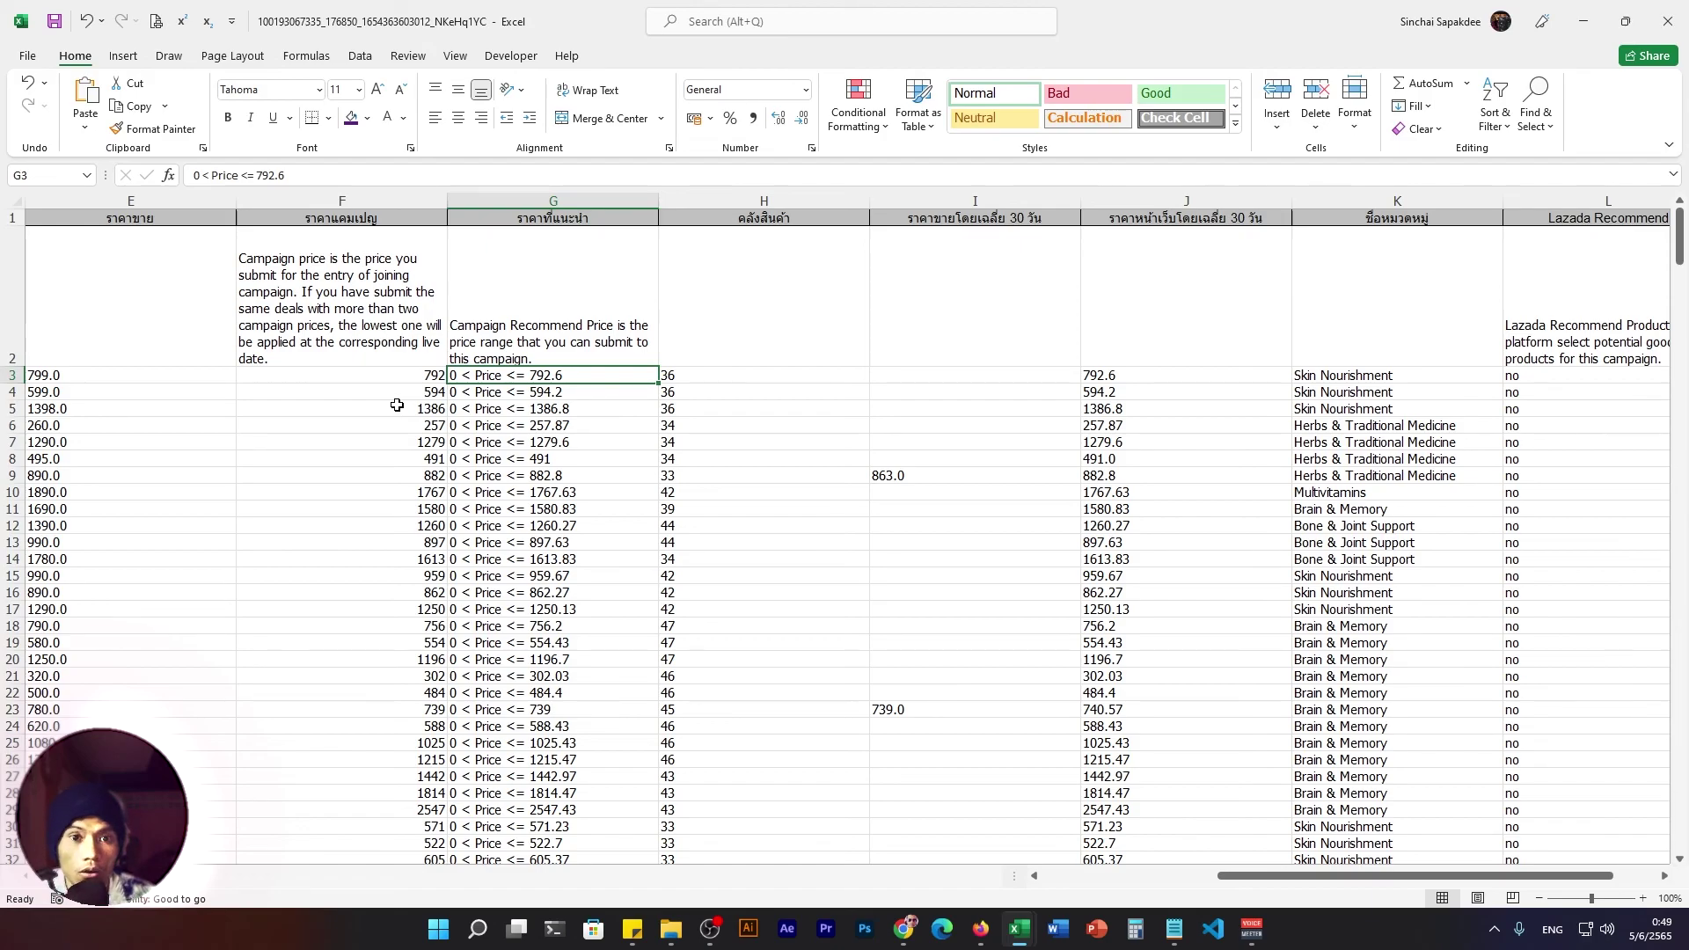
{"action": "left_click", "coordinate": [577, 427]}
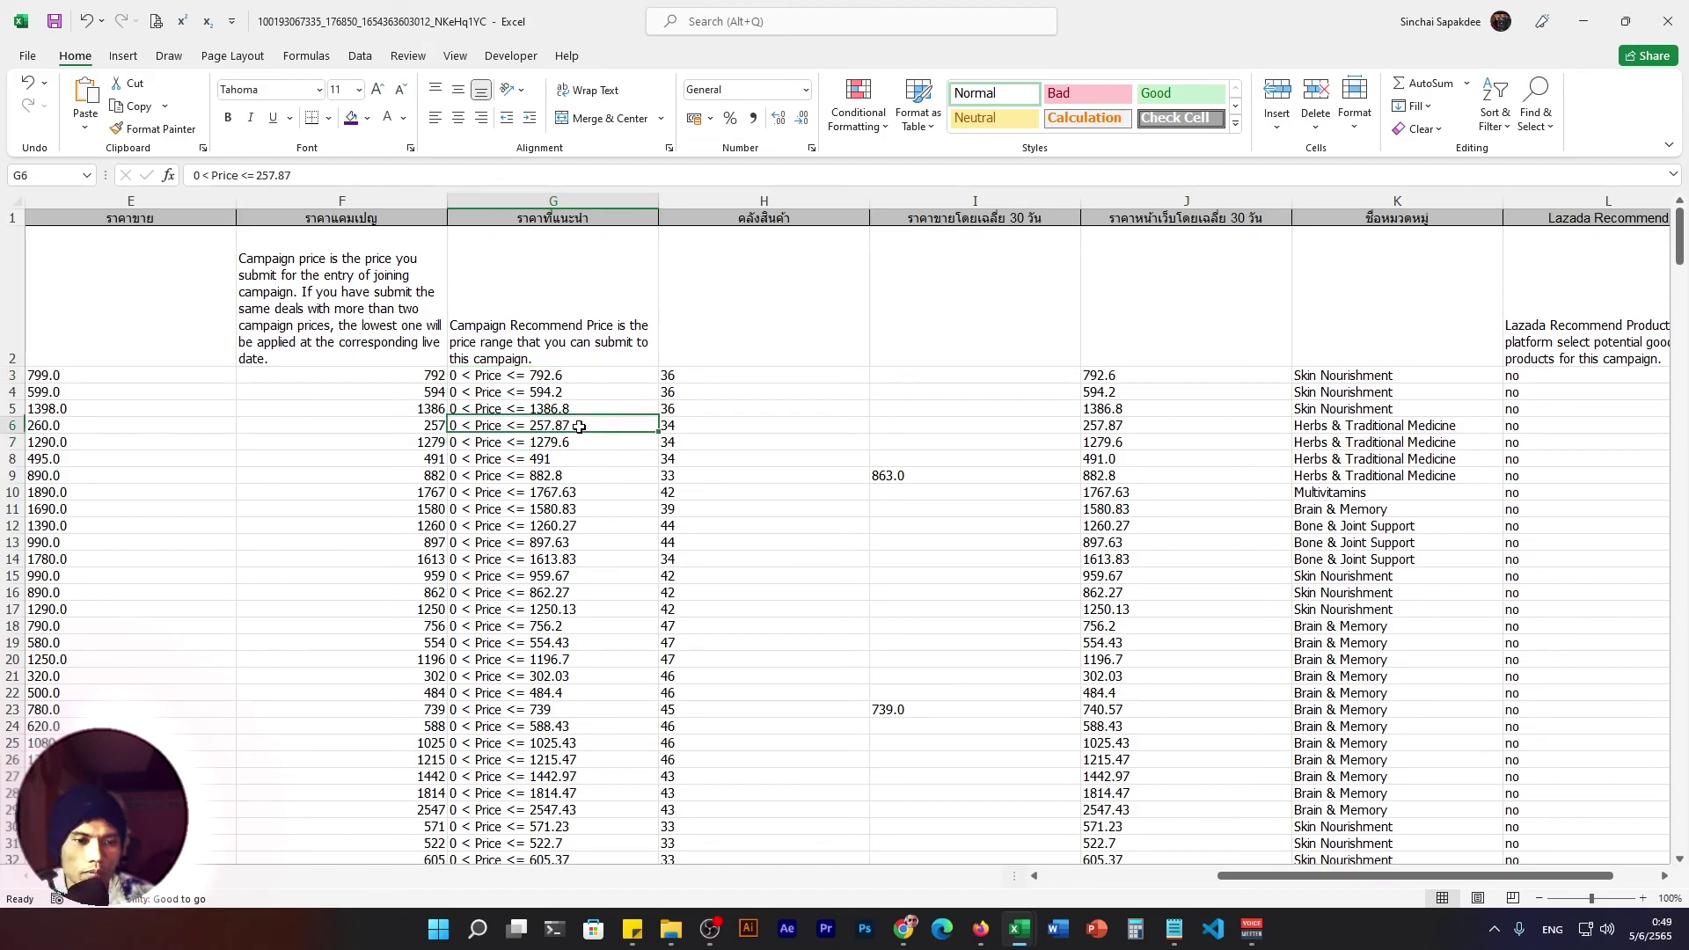
{"action": "left_click", "coordinate": [547, 391]}
{"action": "left_click", "coordinate": [546, 374]}
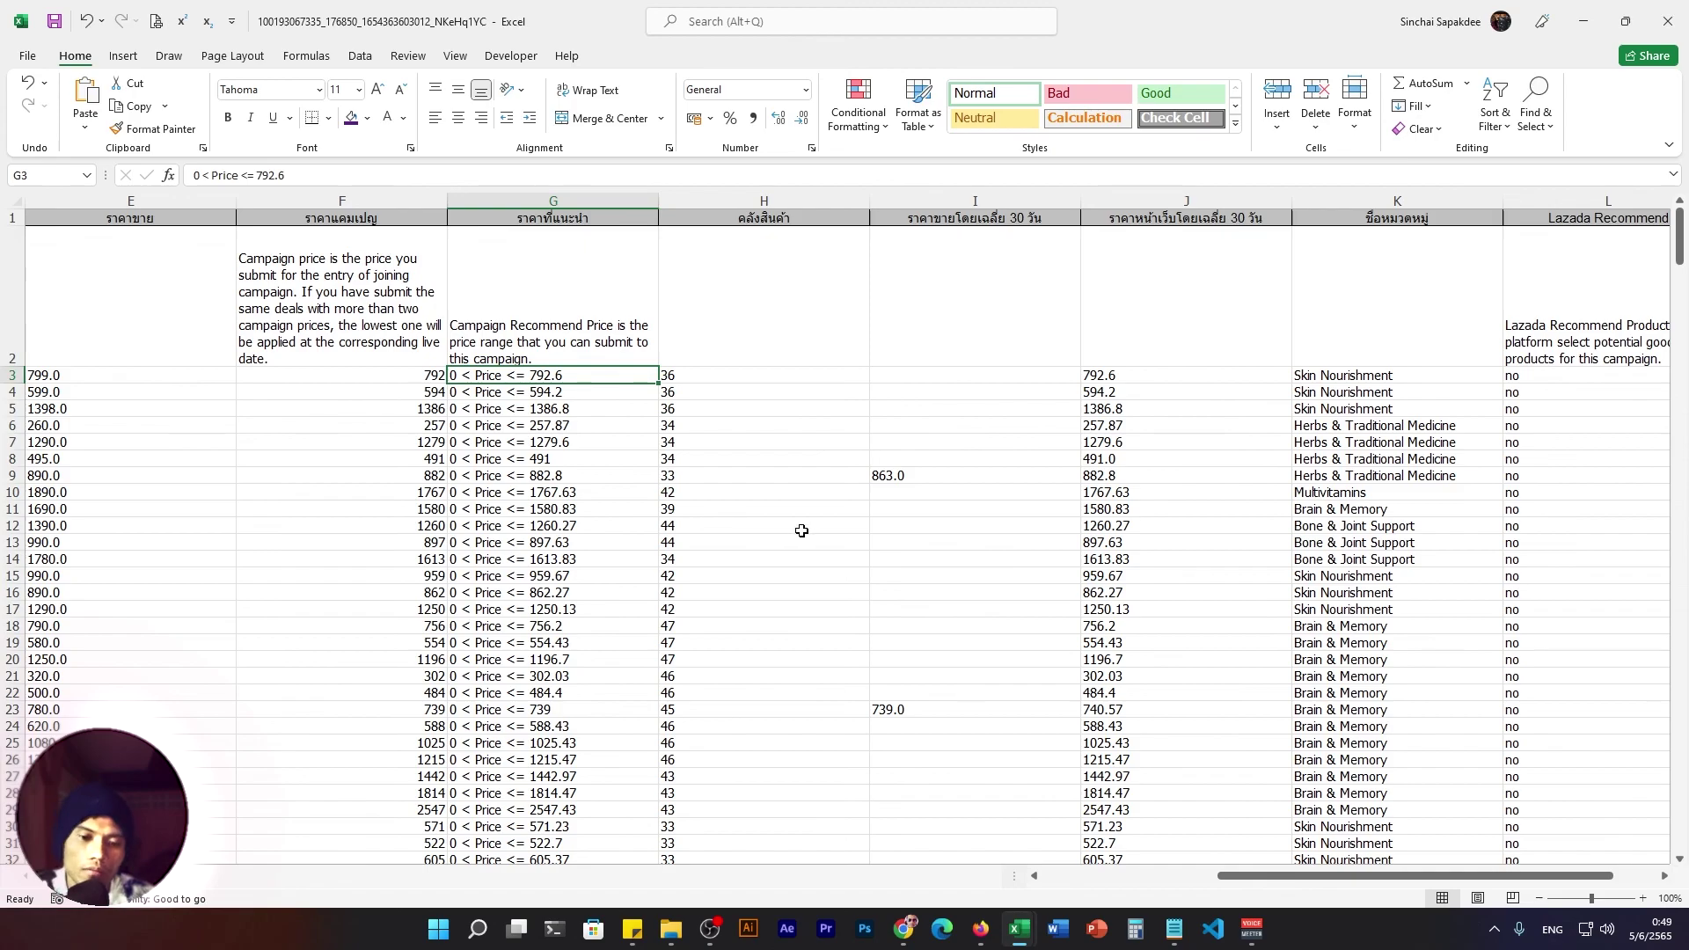
{"action": "left_click", "coordinate": [710, 537]}
{"action": "left_click", "coordinate": [541, 421]}
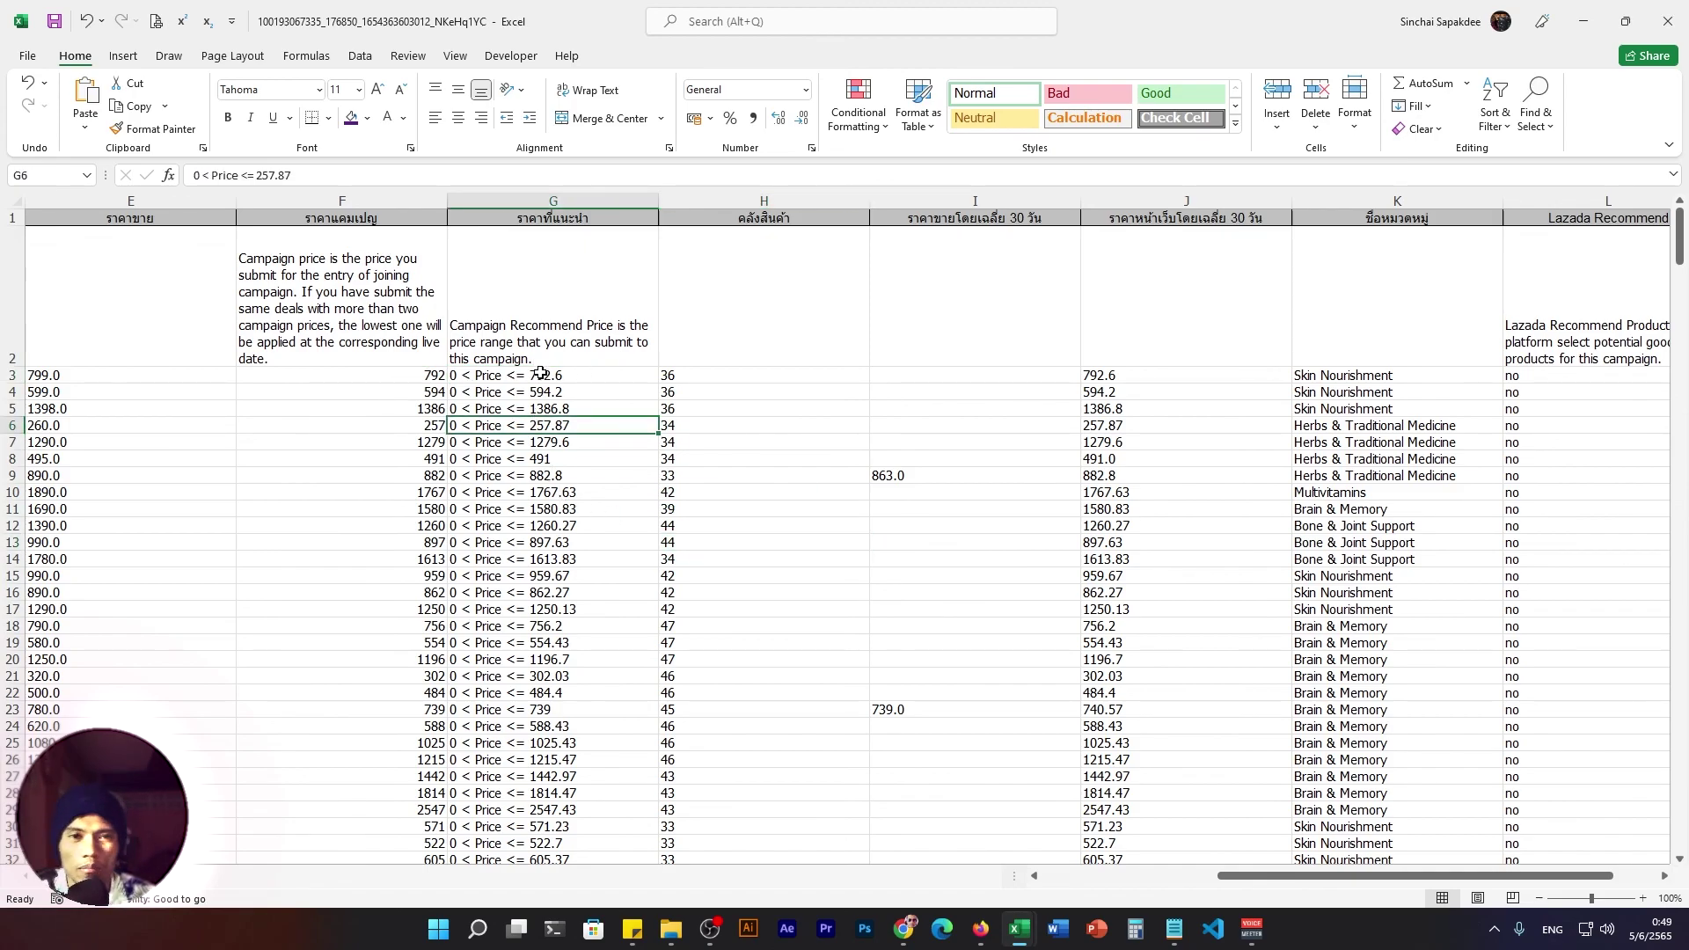
{"action": "left_click", "coordinate": [554, 202]}
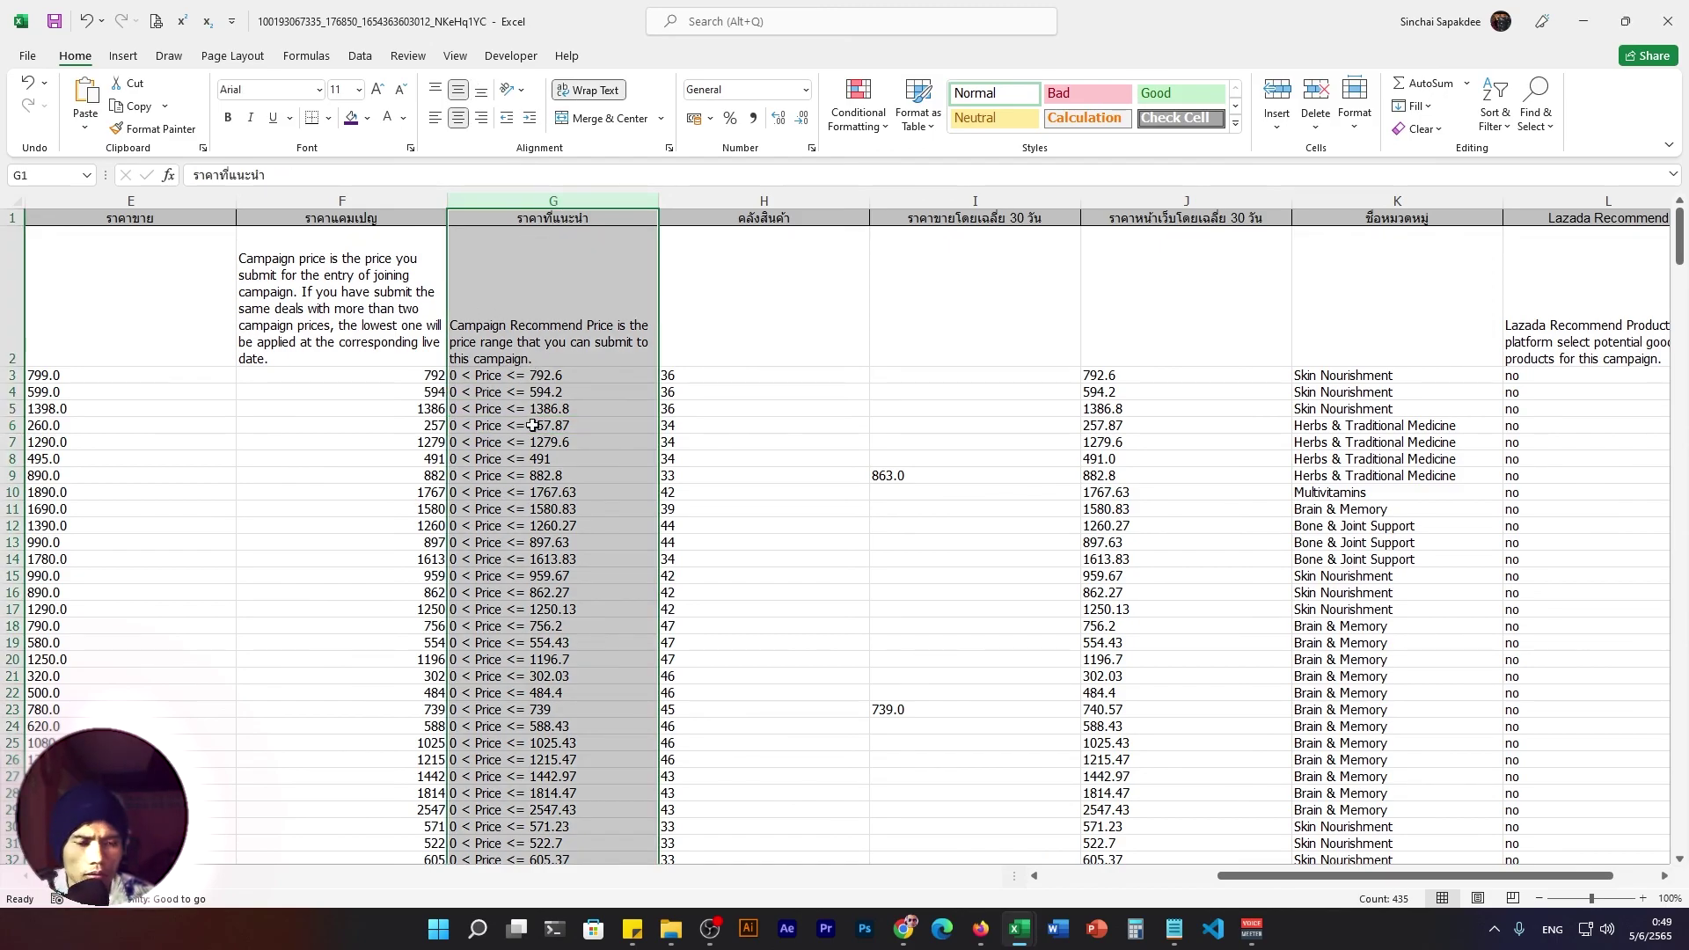
{"action": "left_click", "coordinate": [550, 490]}
{"action": "left_click", "coordinate": [528, 352]}
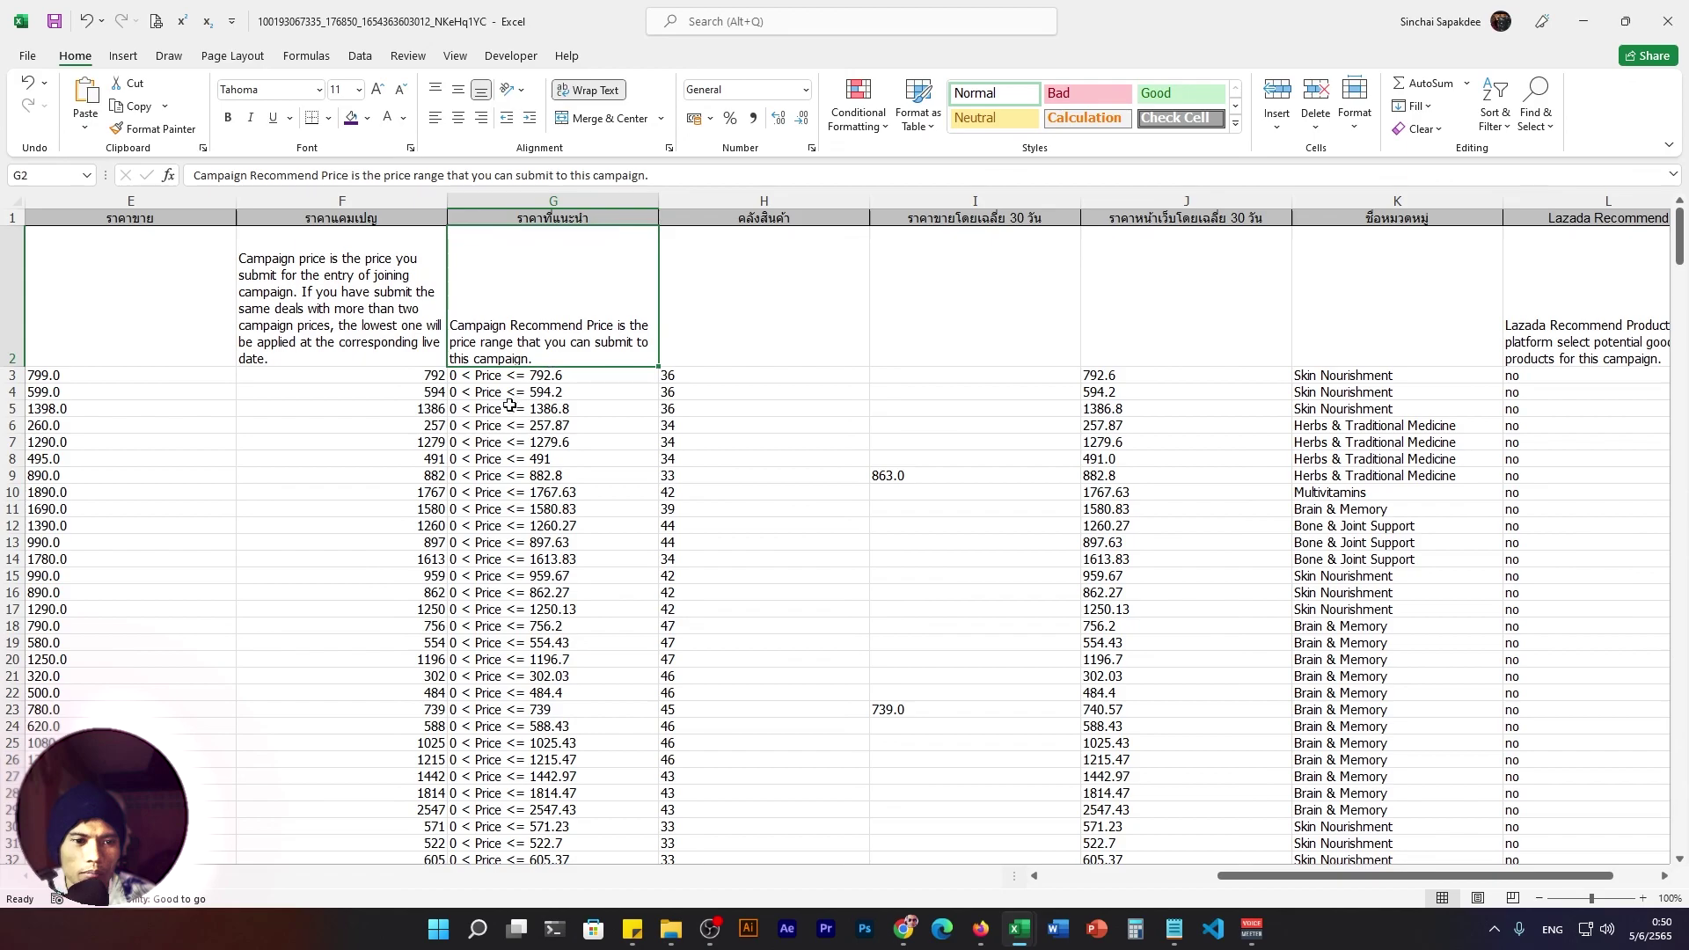
{"action": "left_click", "coordinate": [521, 373]}
{"action": "left_click", "coordinate": [400, 376]}
{"action": "left_click", "coordinate": [521, 376]}
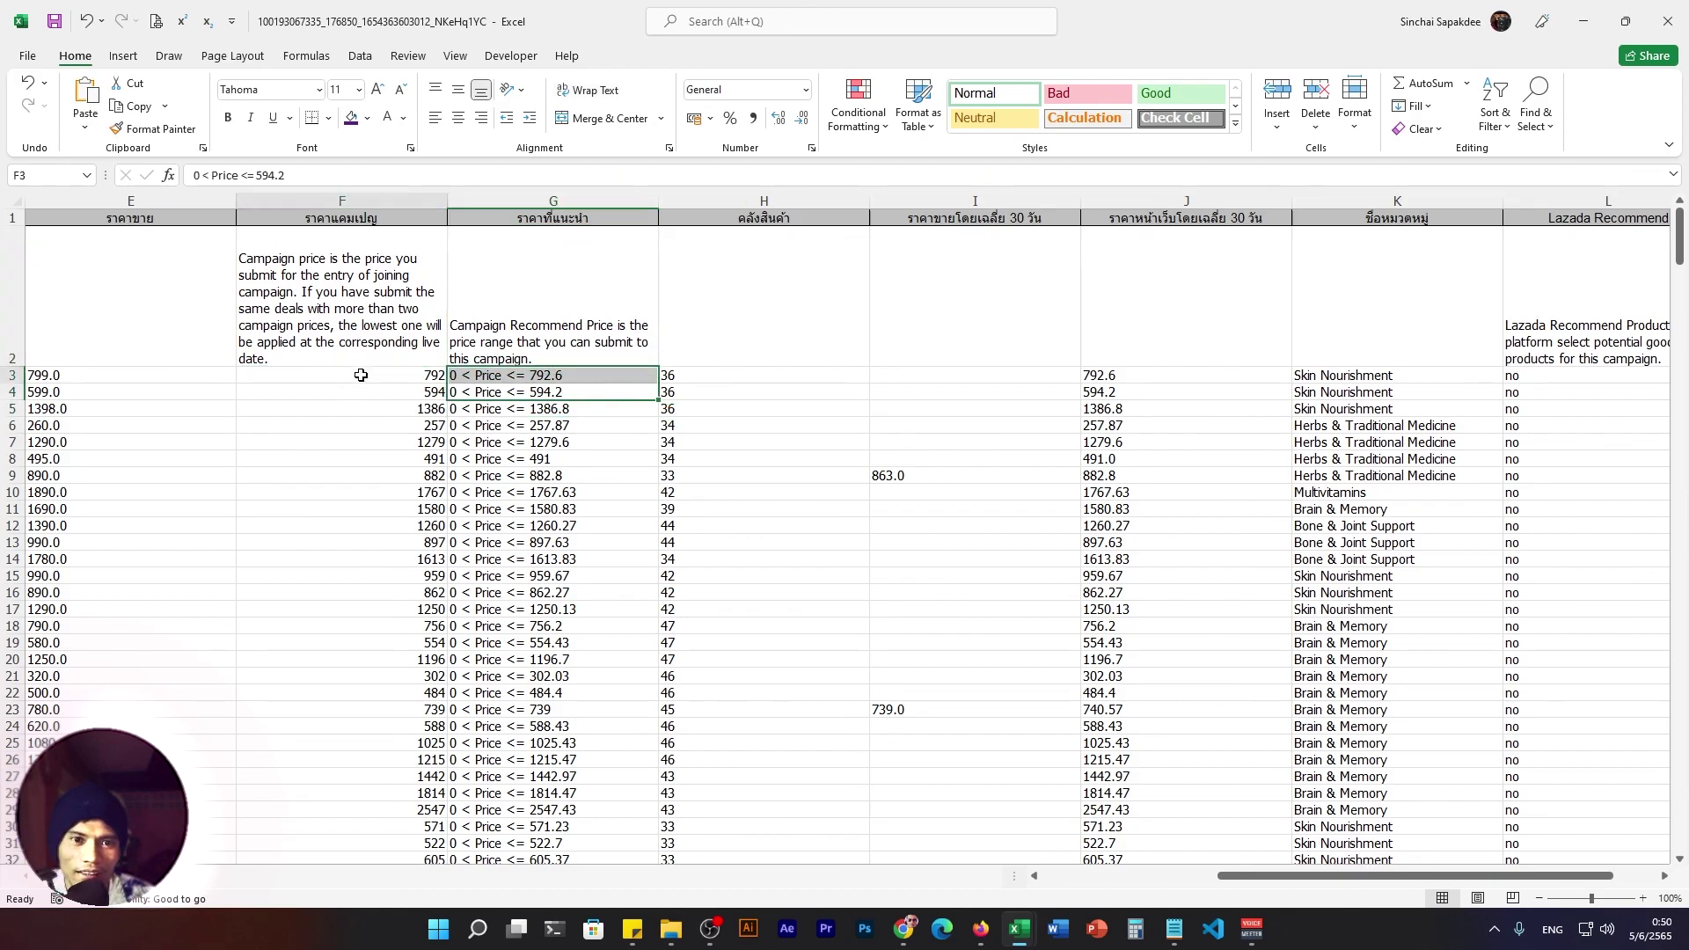
{"action": "left_click", "coordinate": [400, 376]}
{"action": "left_click", "coordinate": [521, 376]}
{"action": "left_click", "coordinate": [545, 359]}
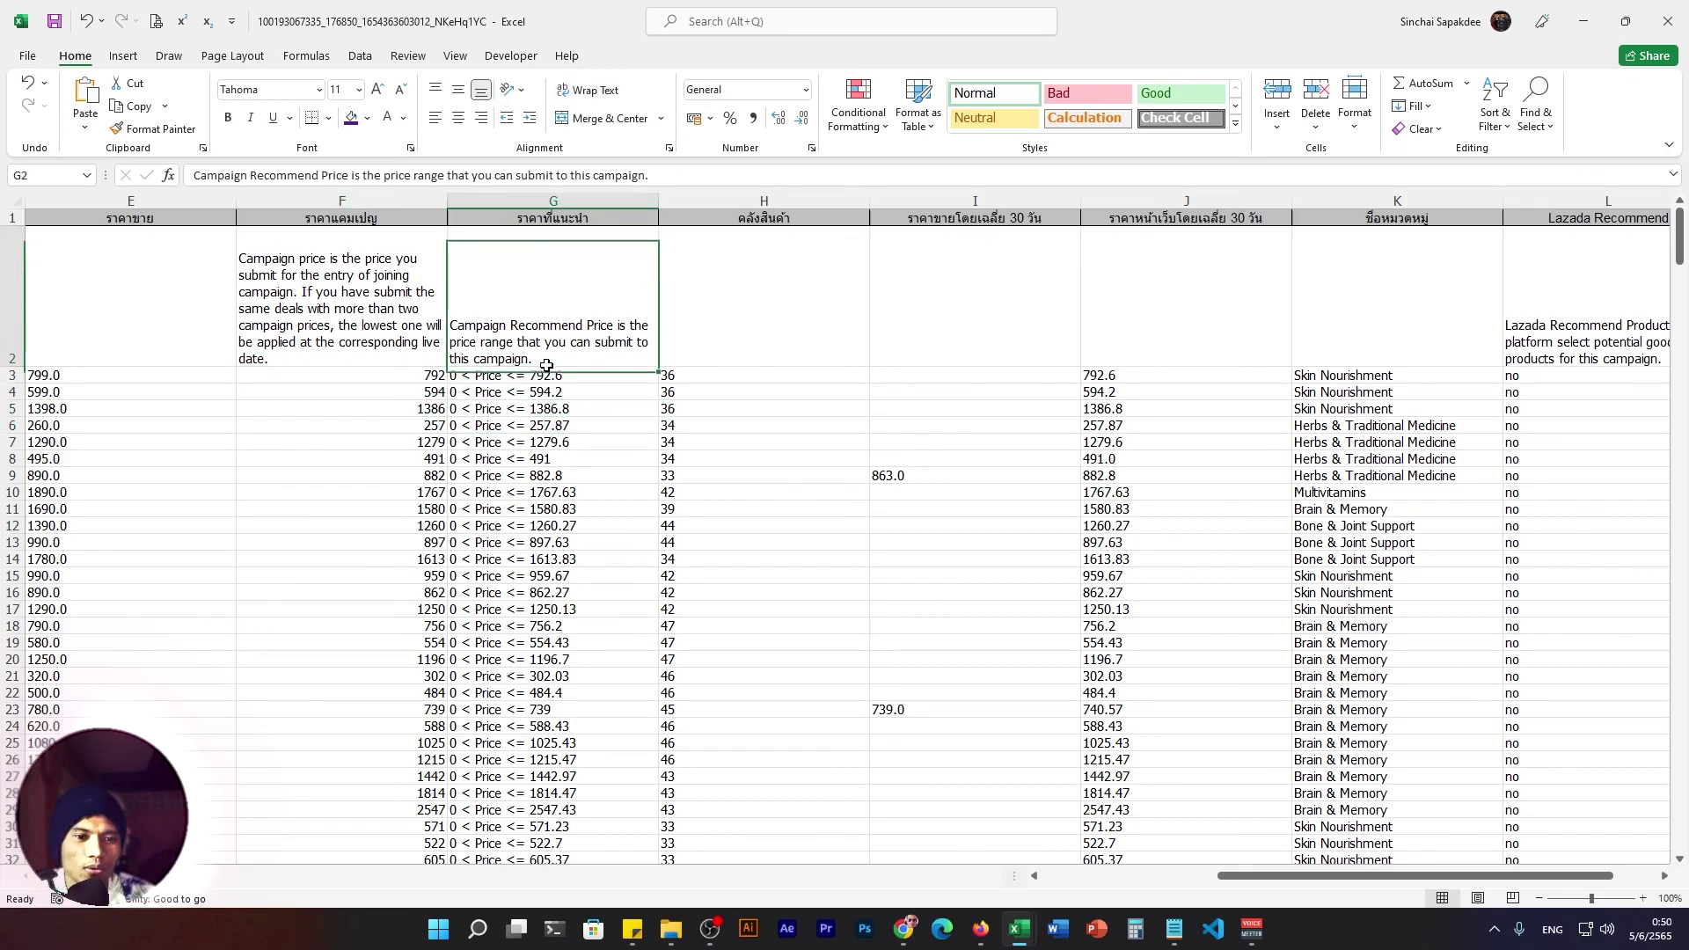
{"action": "left_click", "coordinate": [497, 395]}
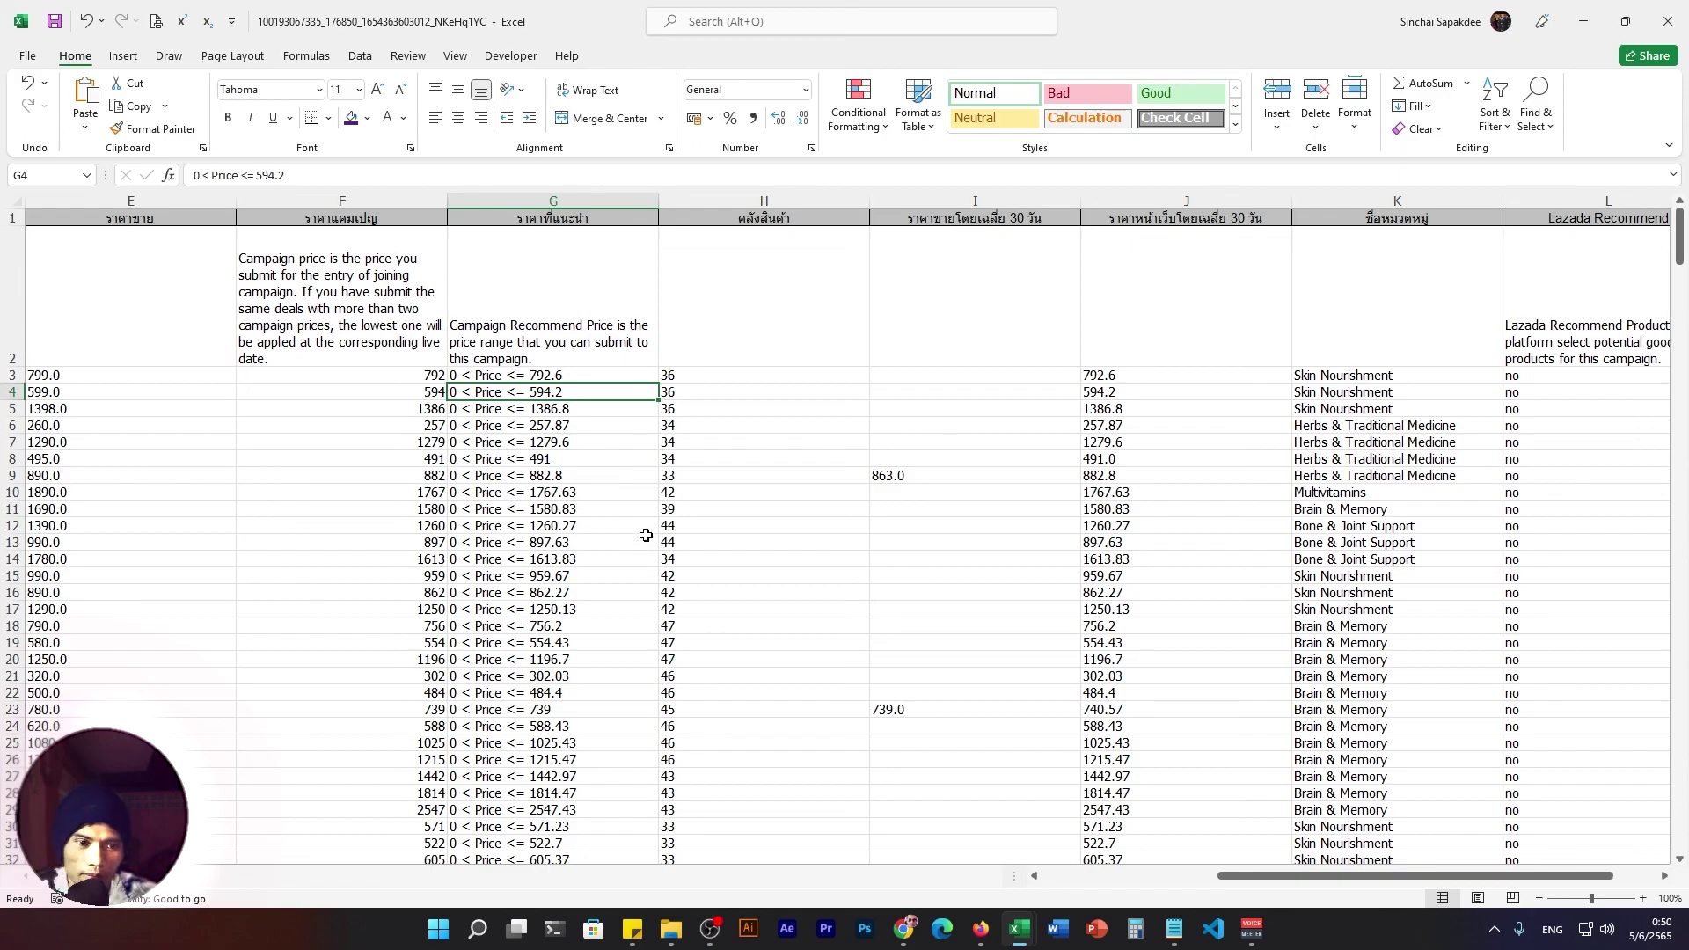